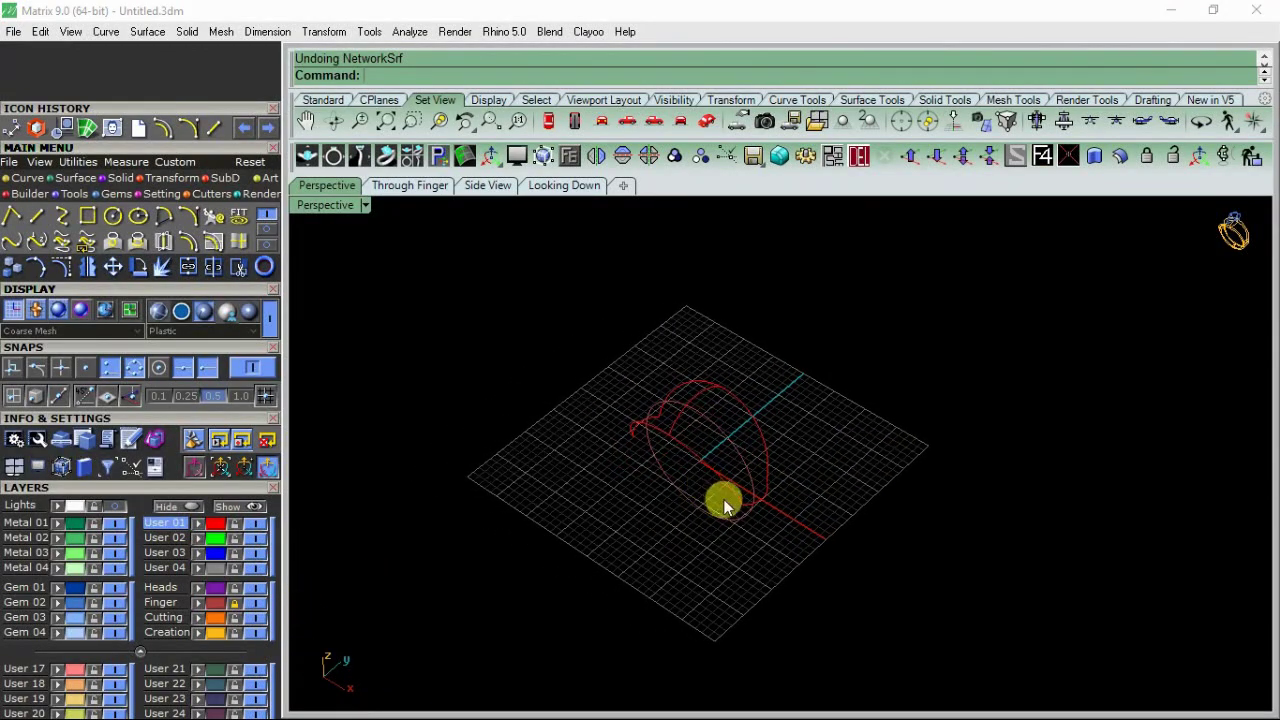
Step: Take two aligned dimension measurements across the shank curve outline
scroll(723, 503, "up", 5)
mouse_move(821, 539)
right_mouse_down()
mouse_move(751, 443)
mouse_move(848, 528)
right_mouse_up()
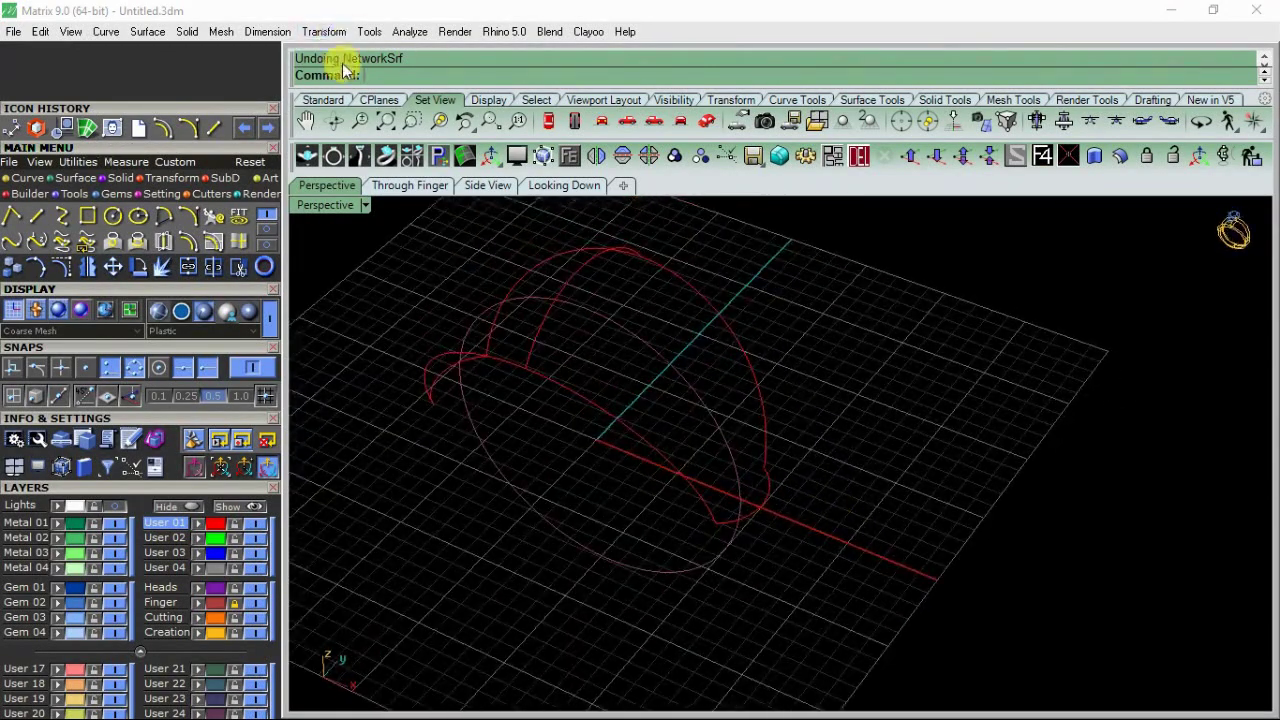
left_click(267, 31)
left_click(320, 83)
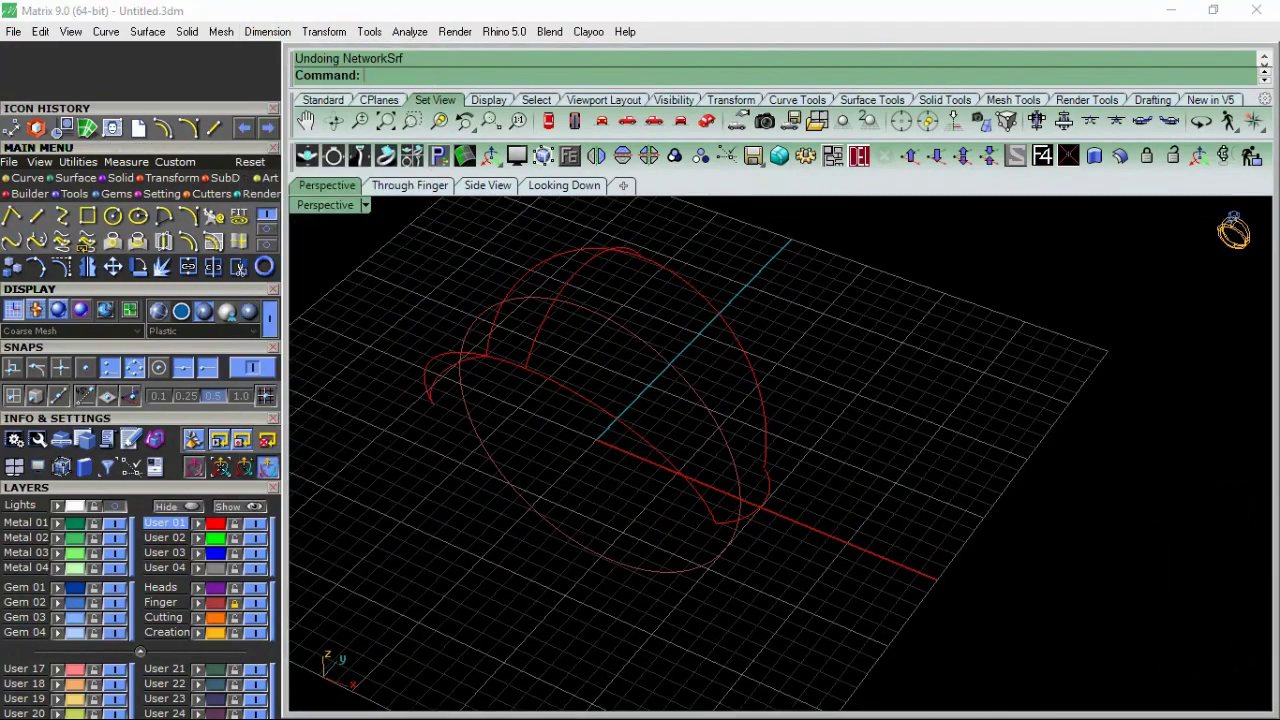
left_click(550, 366)
left_click(629, 248)
right_click_drag(629, 257, 818, 394)
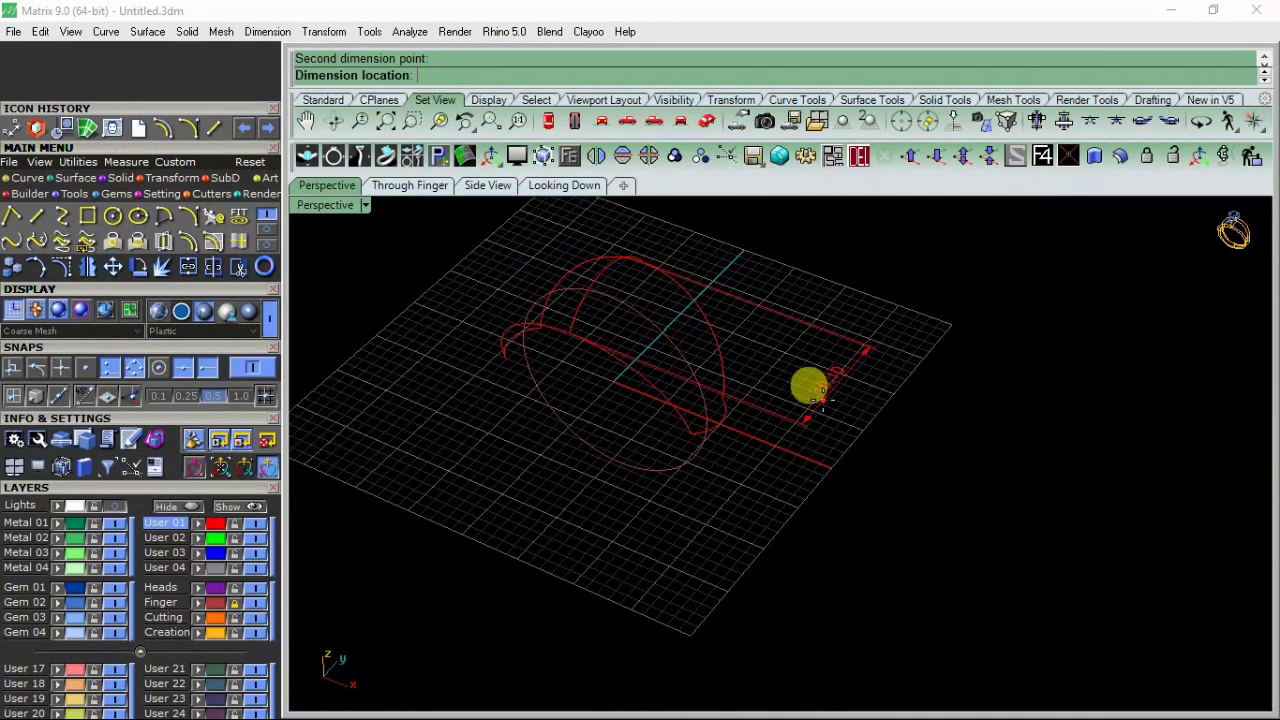
scroll(820, 392, "up", 5)
scroll(825, 385, "down", 3)
right_click(829, 377)
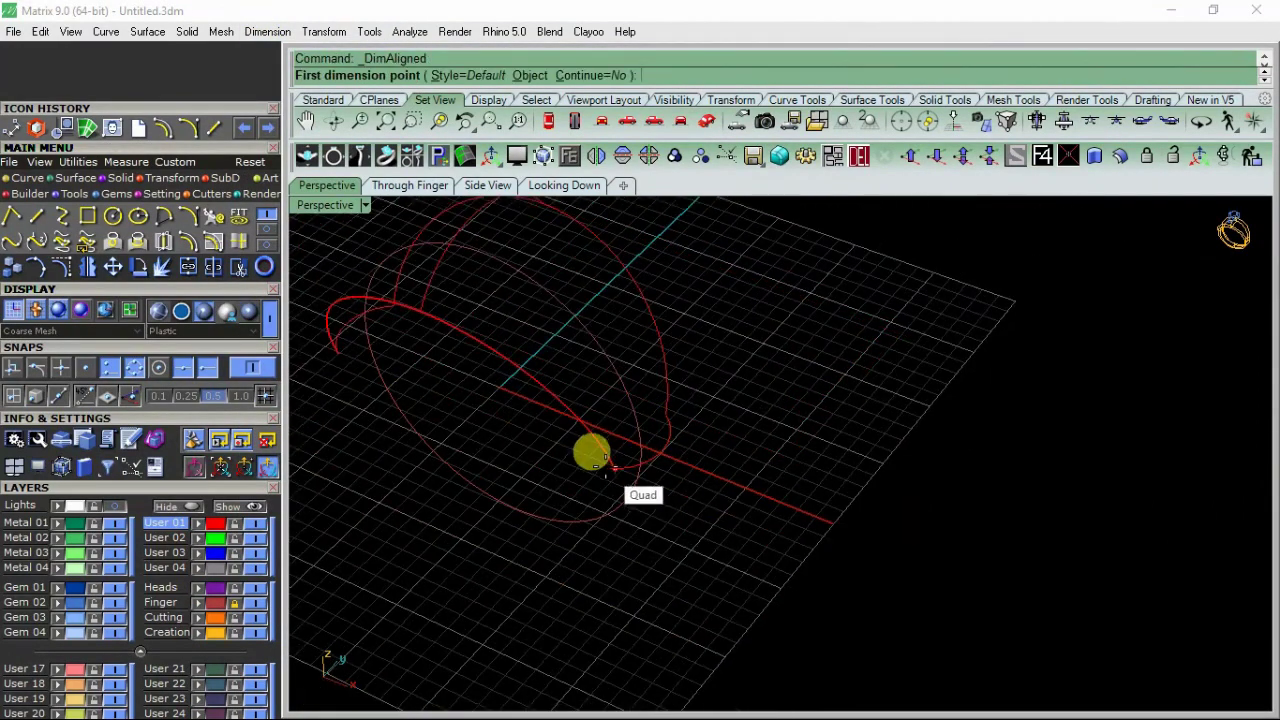
left_click(604, 462)
left_click(732, 470)
Step: Select all five shank curves with a crossing window
scroll(745, 478, "up", 3)
scroll(755, 482, "down", 3)
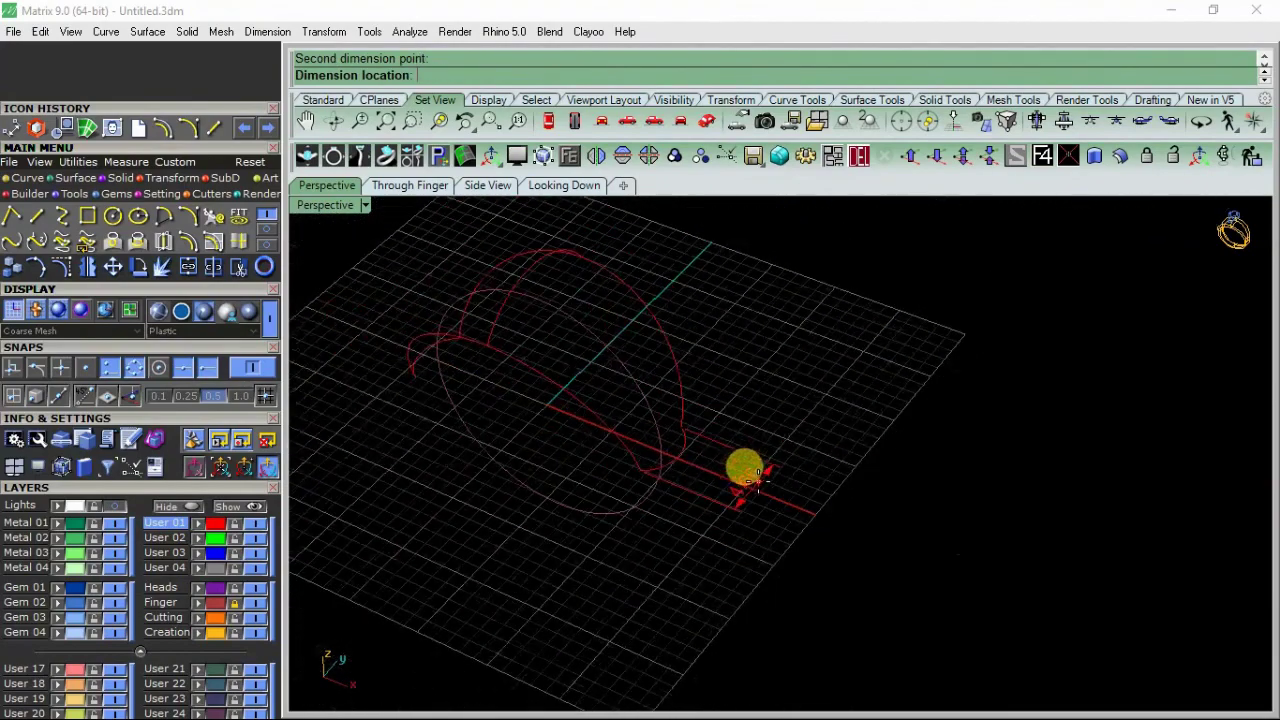
mouse_move(592, 341)
right_mouse_down()
mouse_move(794, 486)
mouse_move(634, 363)
mouse_move(723, 380)
mouse_move(781, 423)
right_mouse_up()
left_click_drag(894, 286, 476, 600)
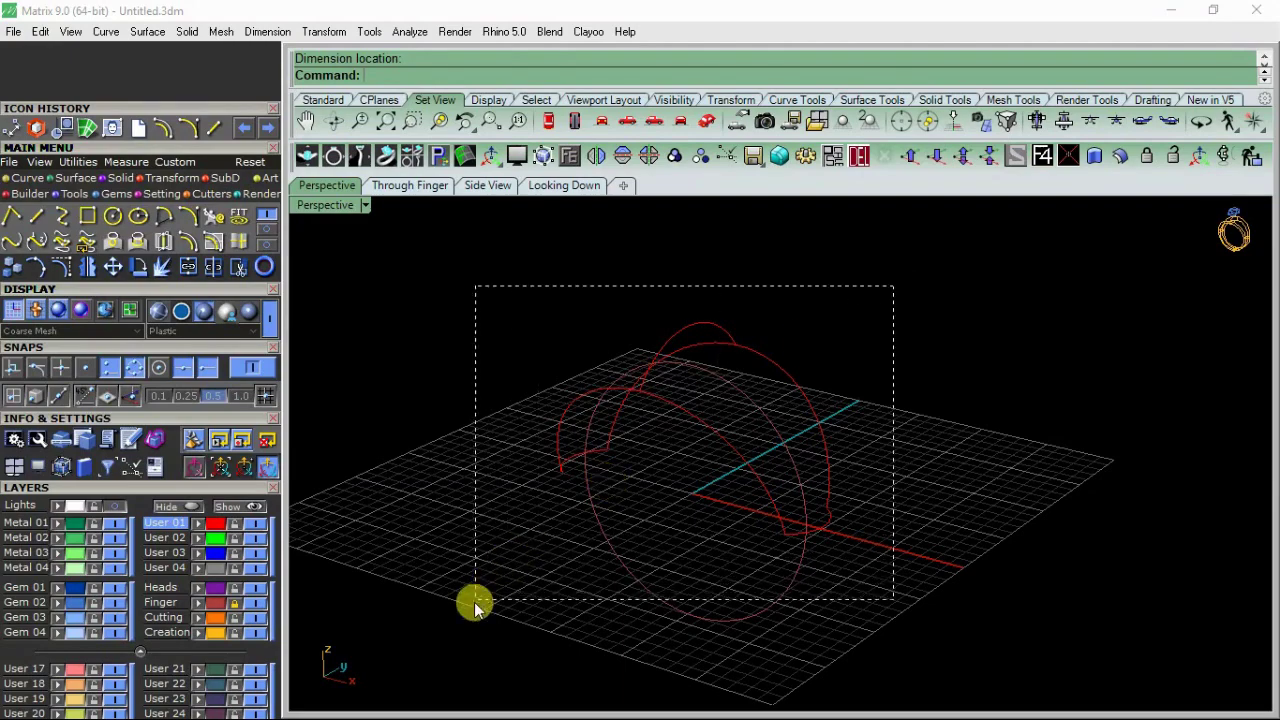
Step: Build a Curve Network surface from the five curves, checking it with Preview
left_click(86, 130)
left_click(903, 383)
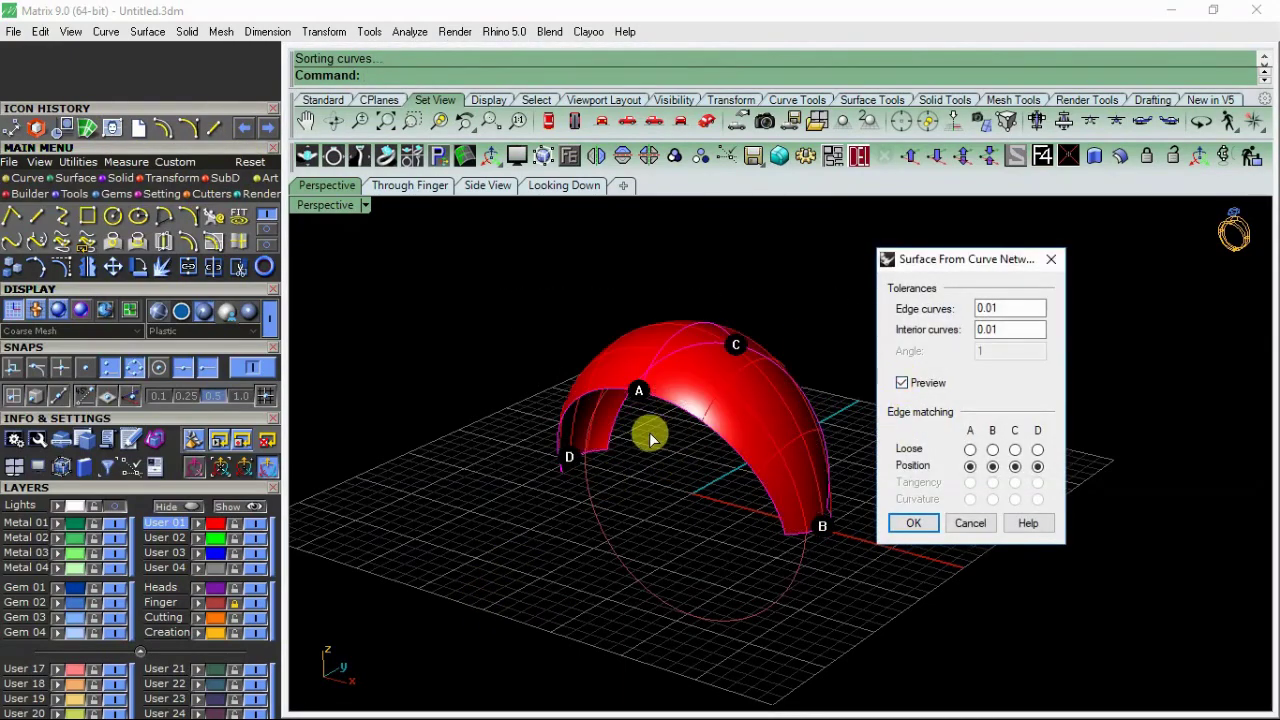
right_click_drag(649, 432, 480, 430)
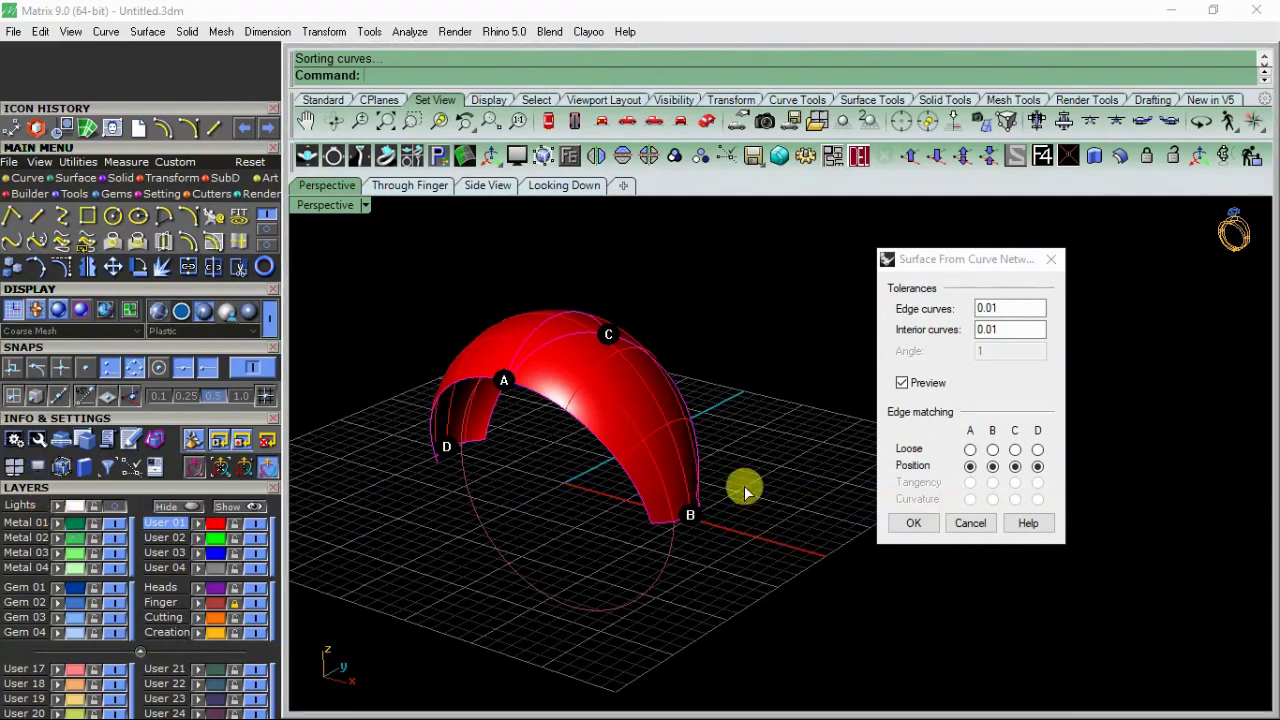
left_click(914, 523)
Step: Put the new shank surface on the Metal 01 layer
right_click_drag(683, 423, 974, 383)
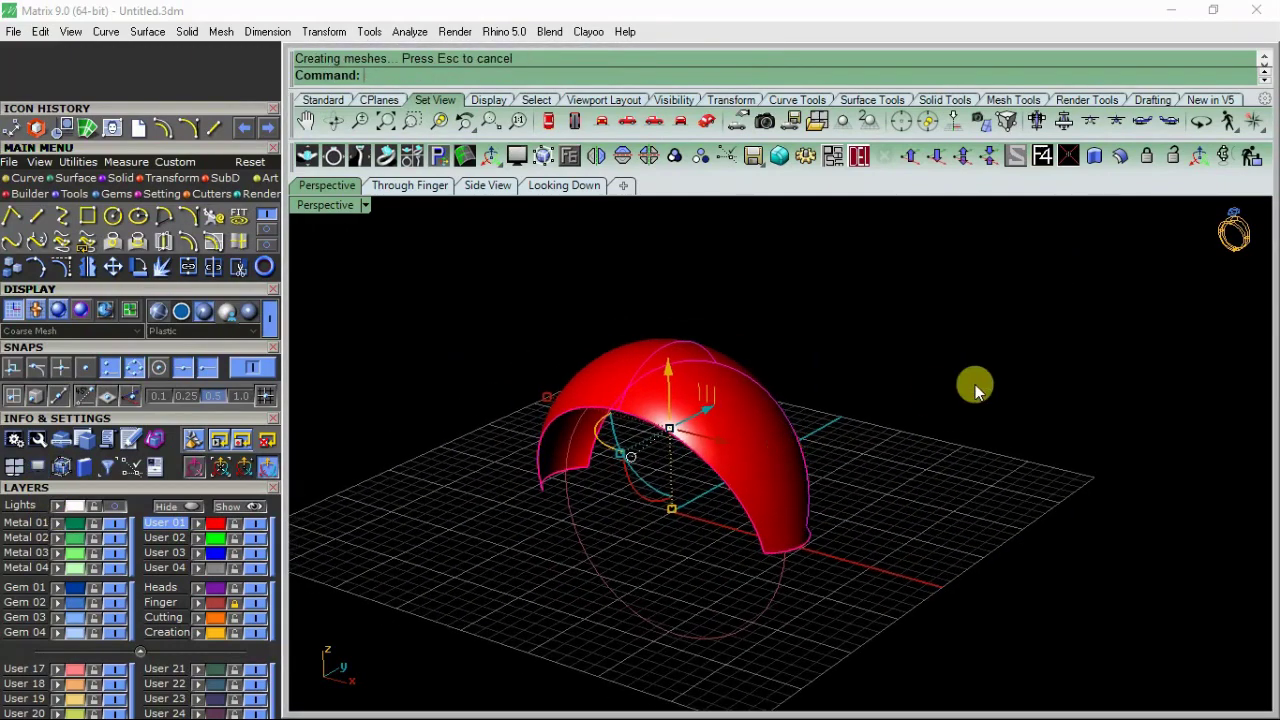
left_click(709, 430)
left_click(62, 528)
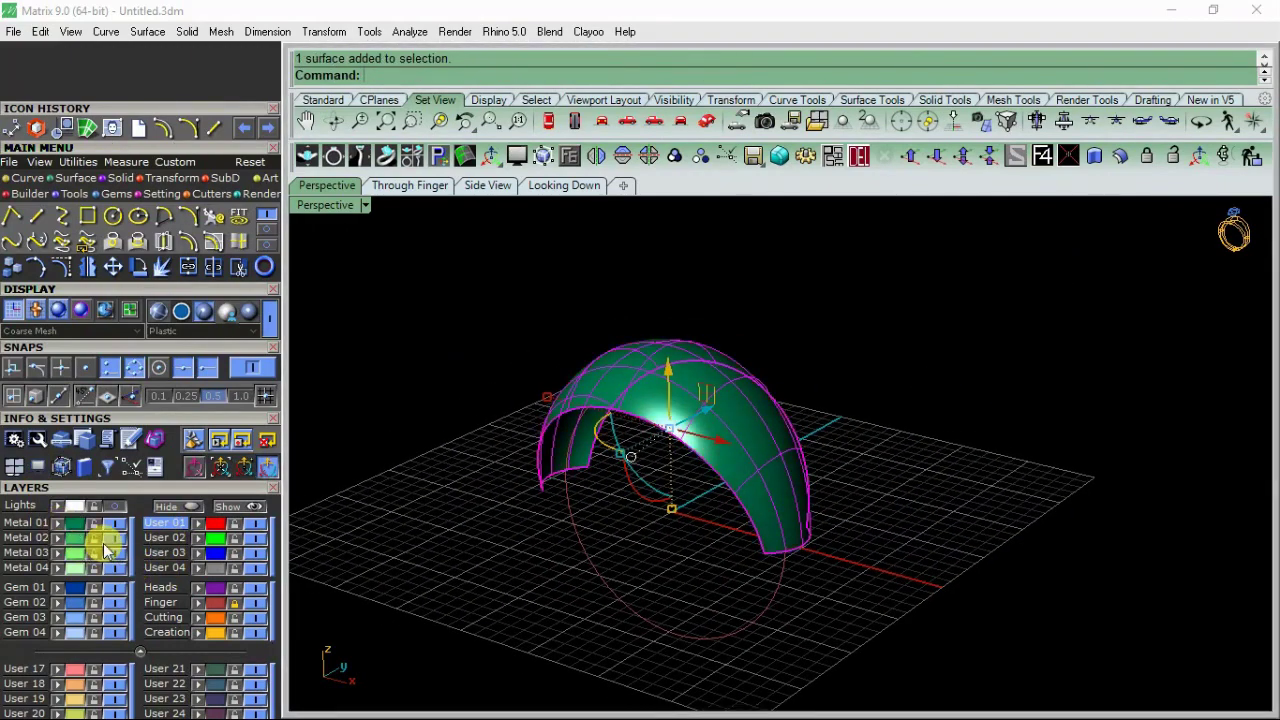
left_click(560, 185)
Step: Show the ring reference photo and dimension the rose from top to bottom edge
scroll(760, 270, "down", 5)
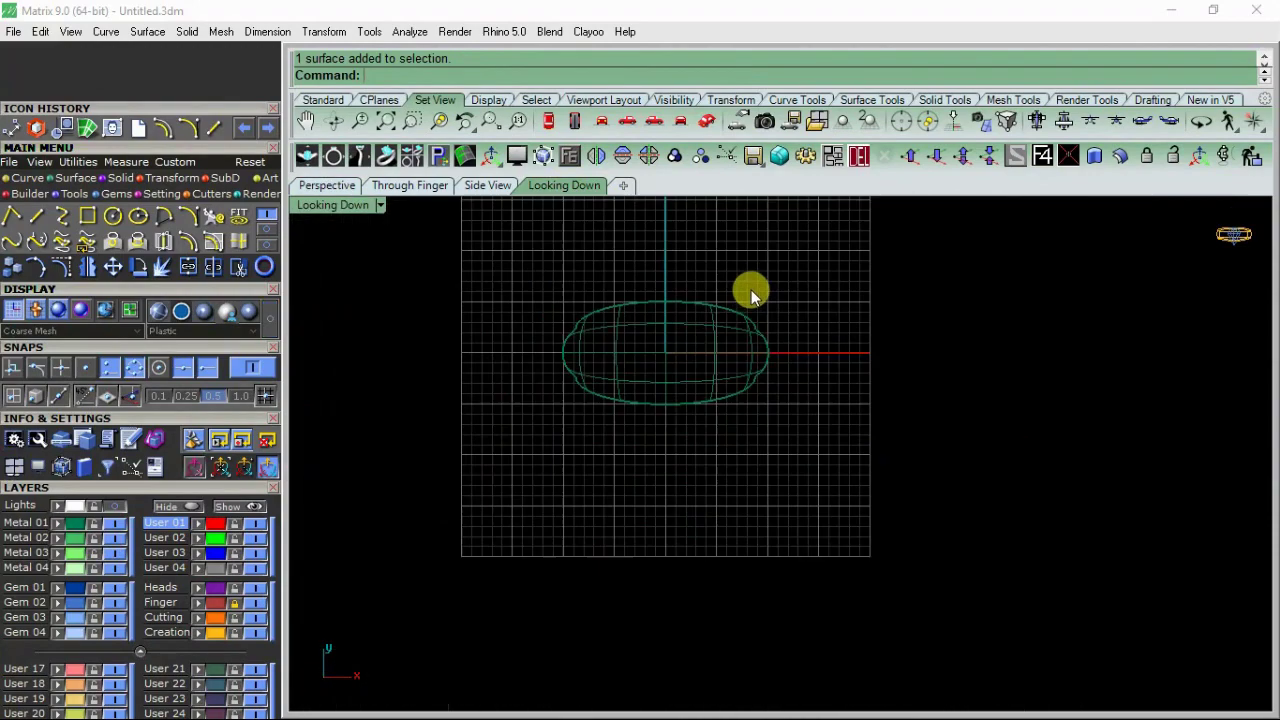
left_click(94, 506)
mouse_move(594, 384)
right_mouse_down("shift")
mouse_move(567, 492)
mouse_move(620, 420)
right_mouse_up("shift")
scroll(634, 515, "up", 3)
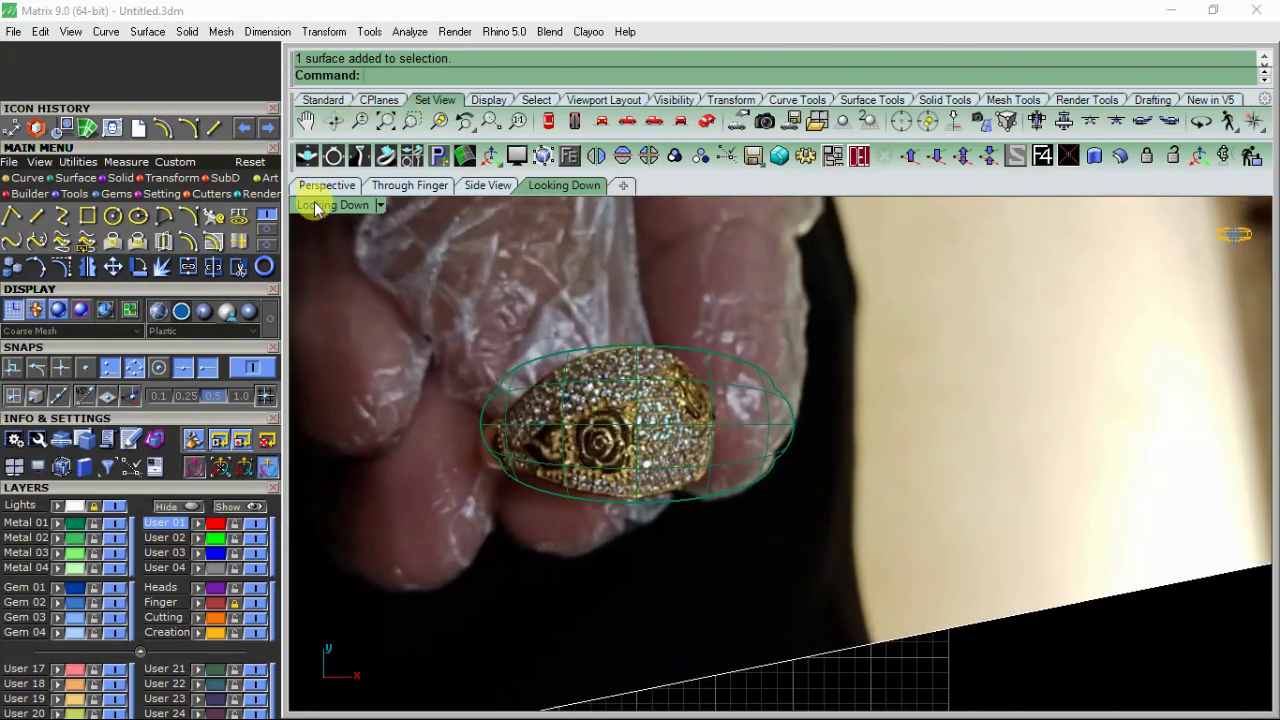
left_click(12, 128)
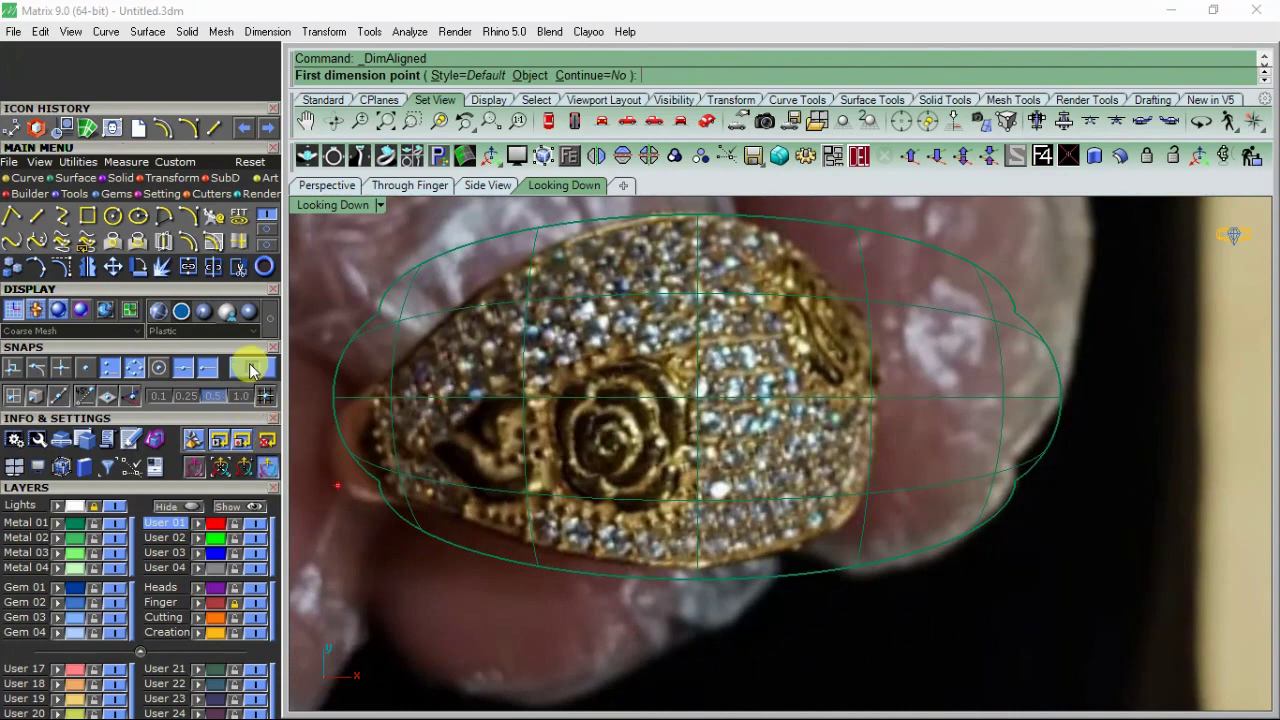
left_click(250, 368)
left_click(616, 357)
scroll(622, 518, "up", 3)
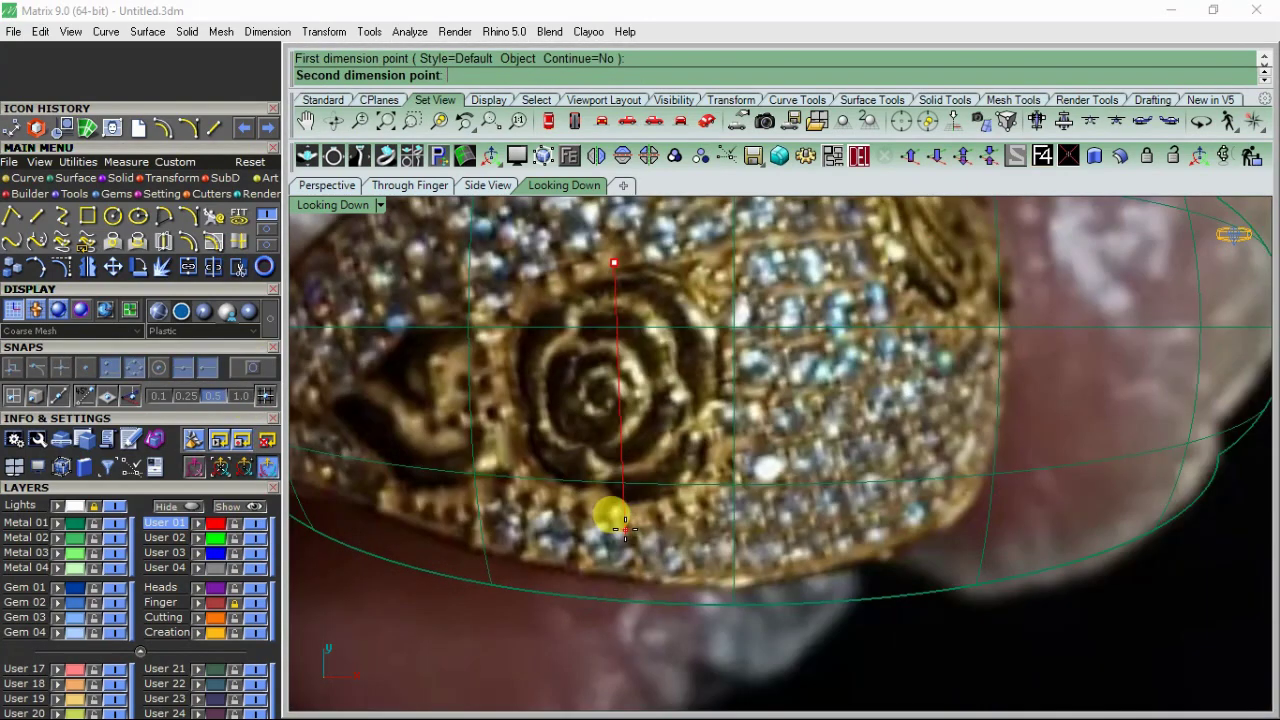
left_click(620, 521)
left_click(657, 491)
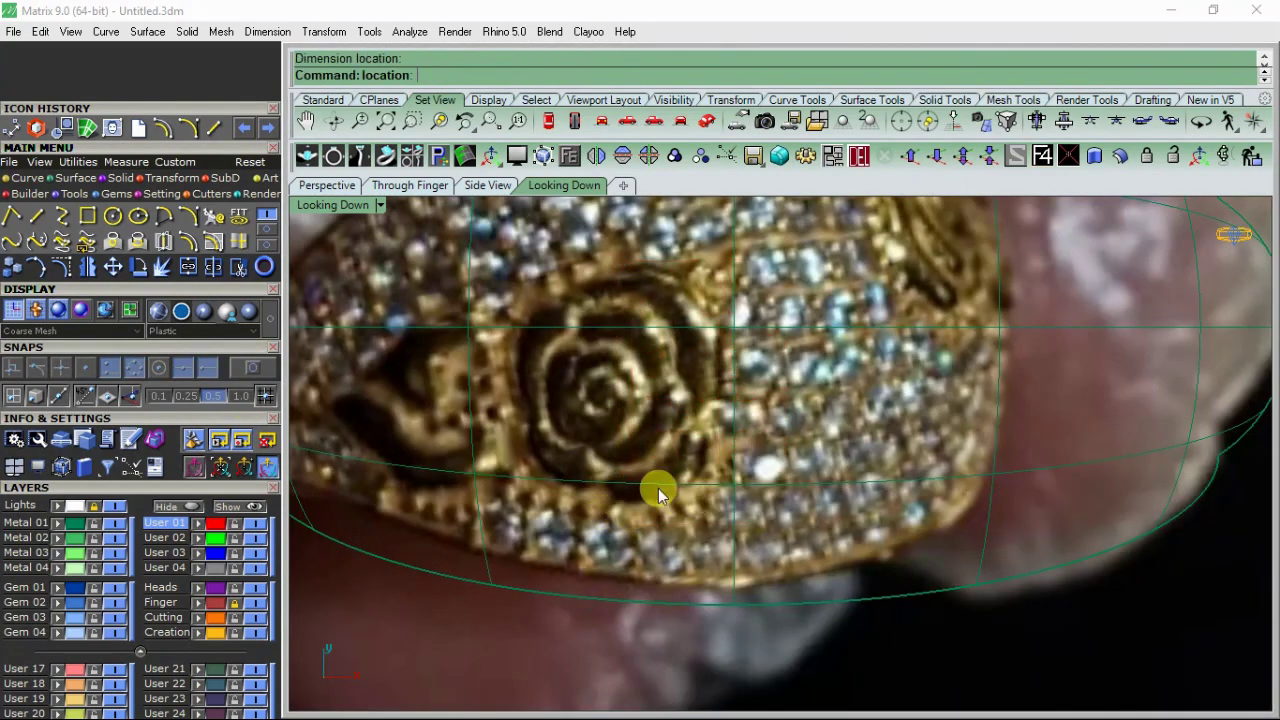
scroll(534, 474, "down", 3)
Step: Dimension the other rose across its edges, measuring 3.32
key("Return")
scroll(538, 470, "up", 2)
left_click(538, 474)
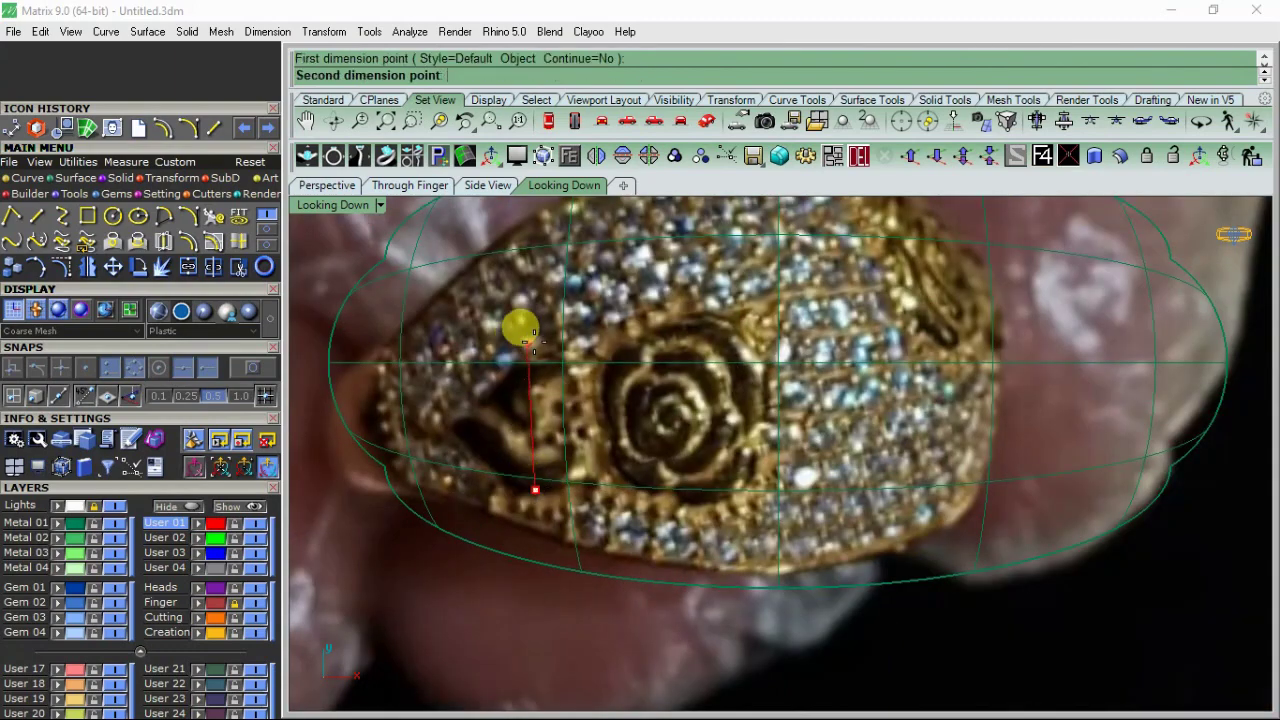
left_click(518, 336)
left_click(548, 395)
scroll(657, 445, "down", 3)
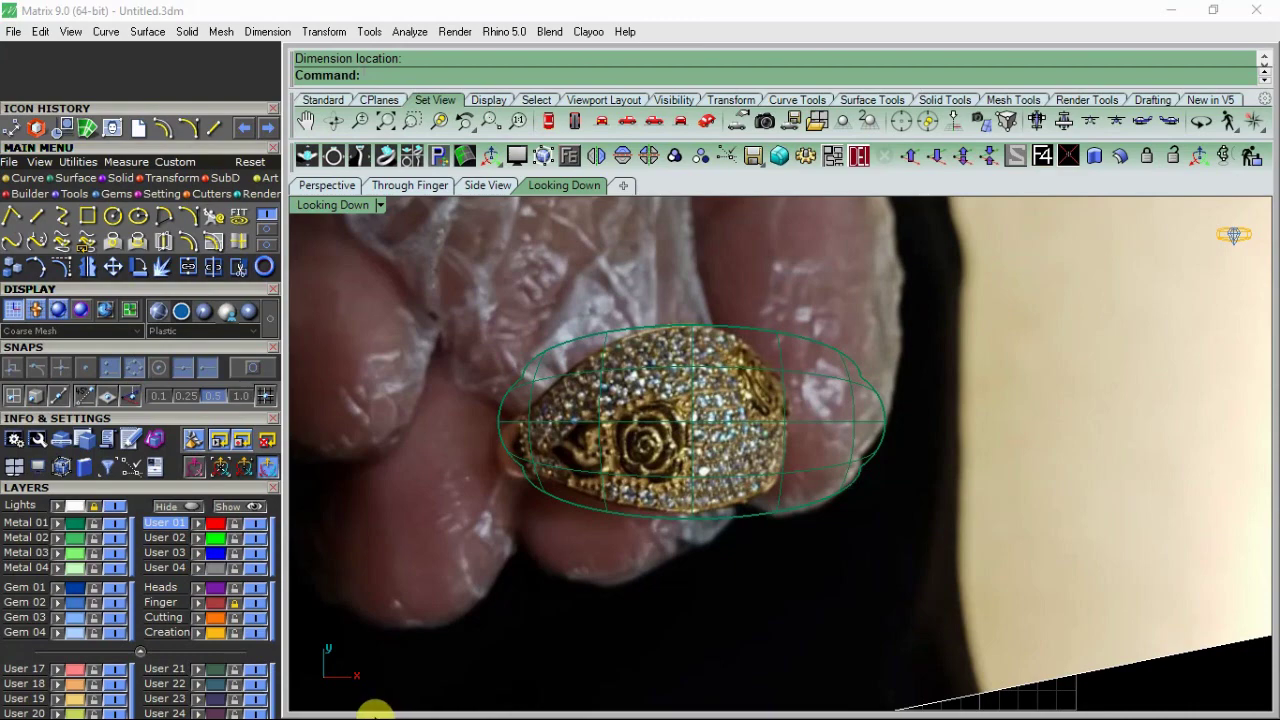
scroll(630, 380, "down", 3)
Step: Hide the reference photo and the green shank on Metal 01
left_click(325, 187)
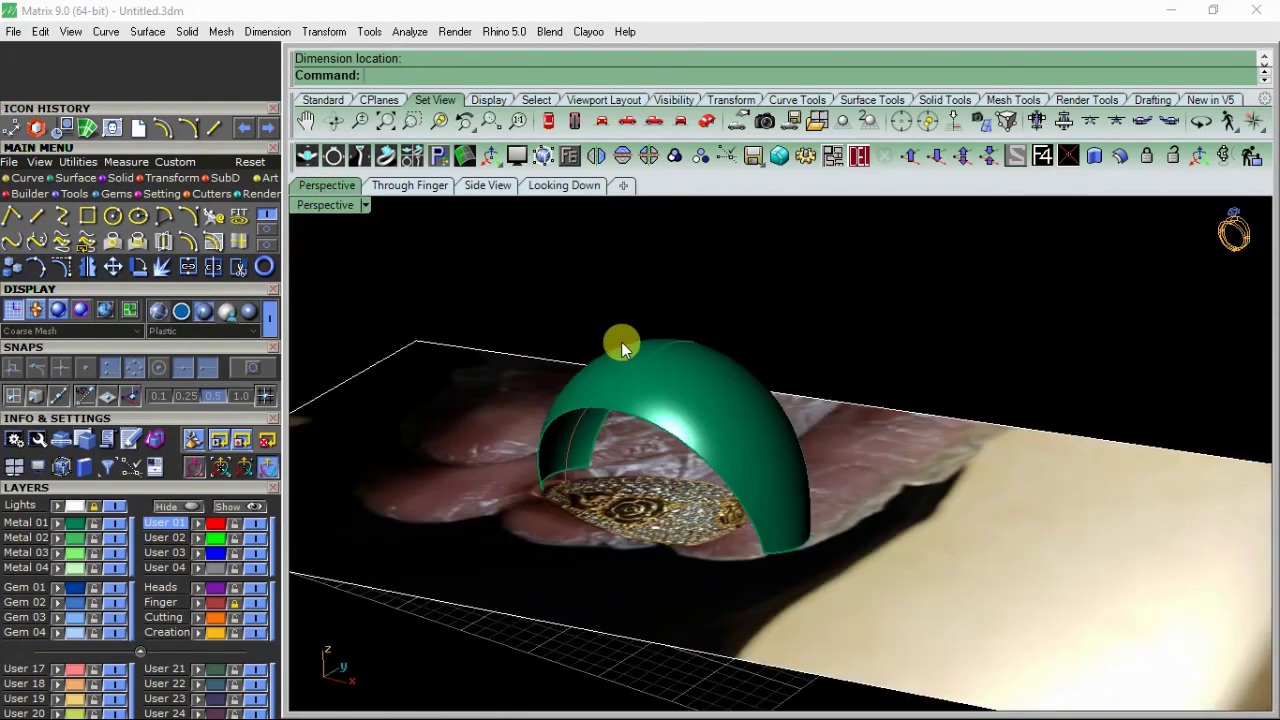
left_click(114, 505)
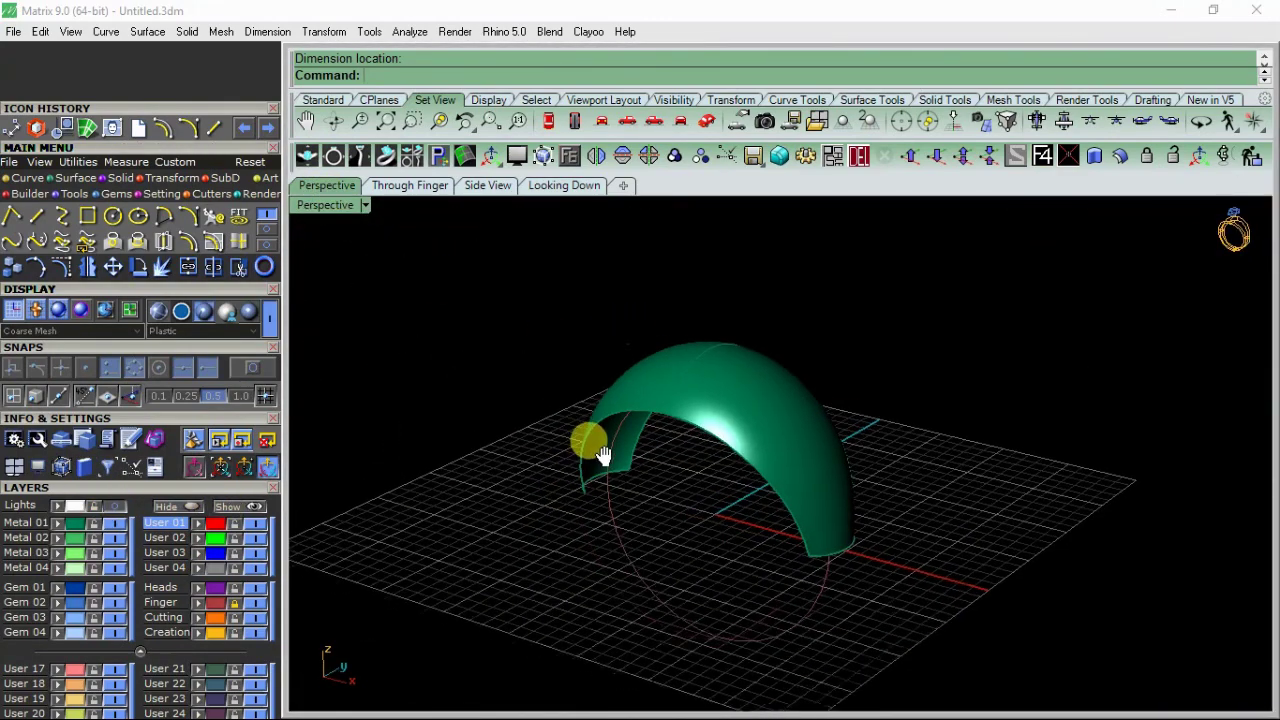
mouse_move(591, 443)
right_mouse_down()
mouse_move(604, 502)
mouse_move(540, 366)
mouse_move(786, 486)
mouse_move(636, 440)
right_mouse_up()
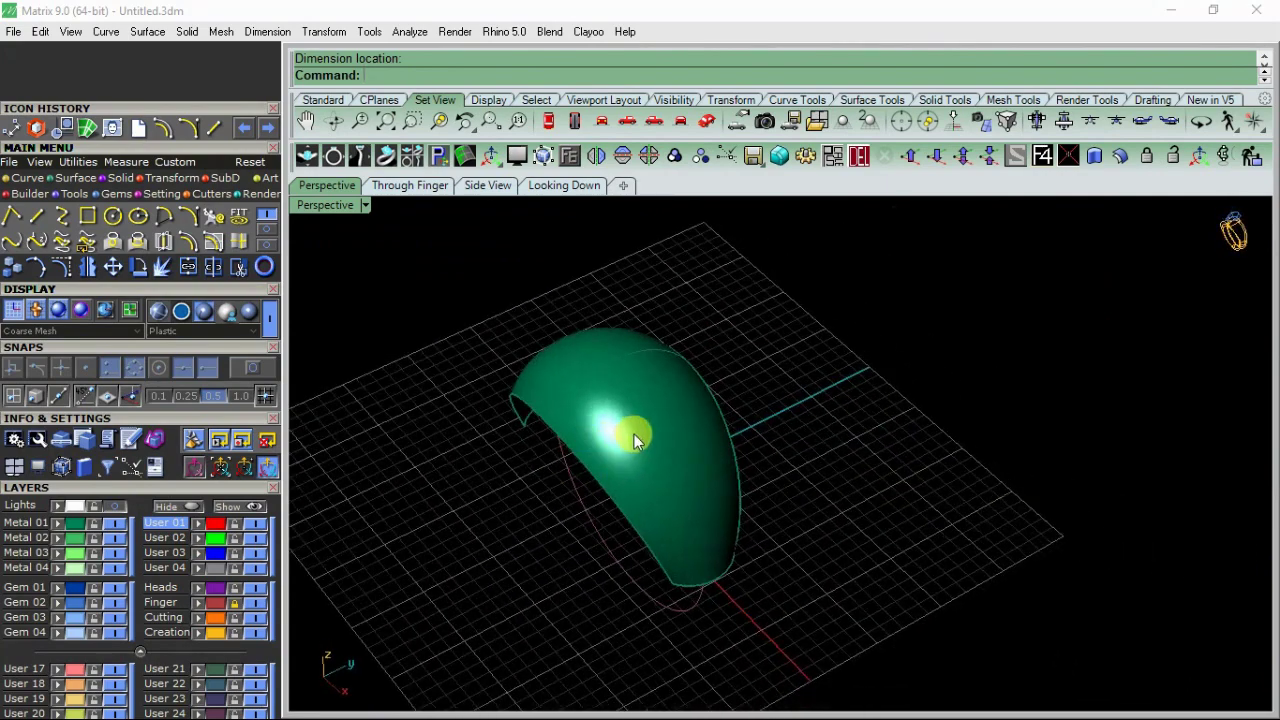
left_click(112, 539)
left_click(557, 188)
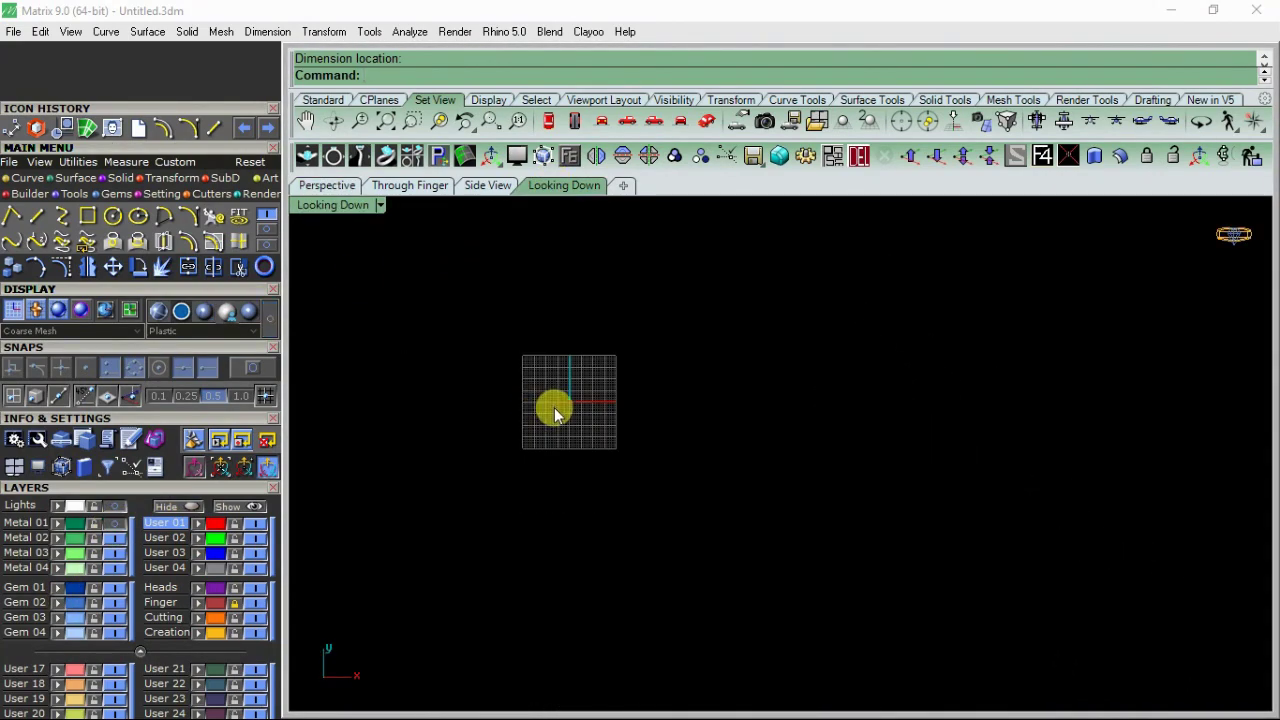
Step: Draw a diameter-5 circle centred at 0,0,0, then hide the reference photo
left_click(112, 216)
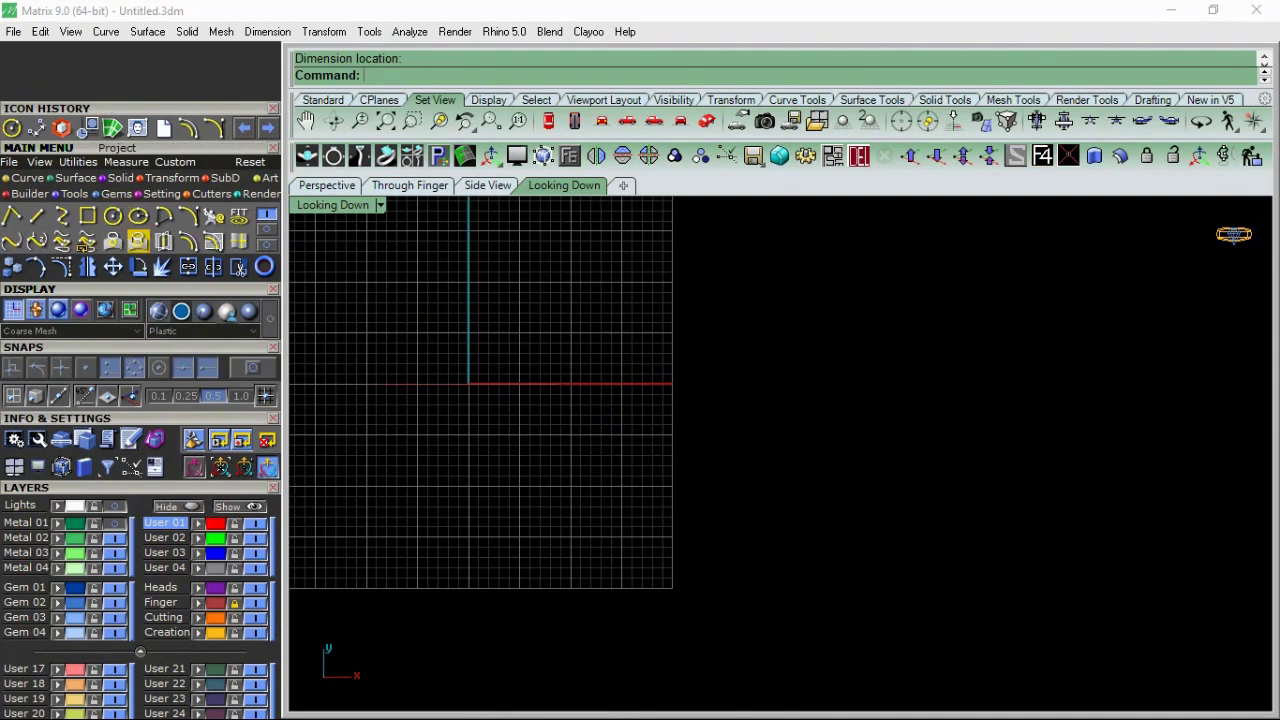
type("0,0,0")
key("Return")
scroll(677, 380, "up", 3)
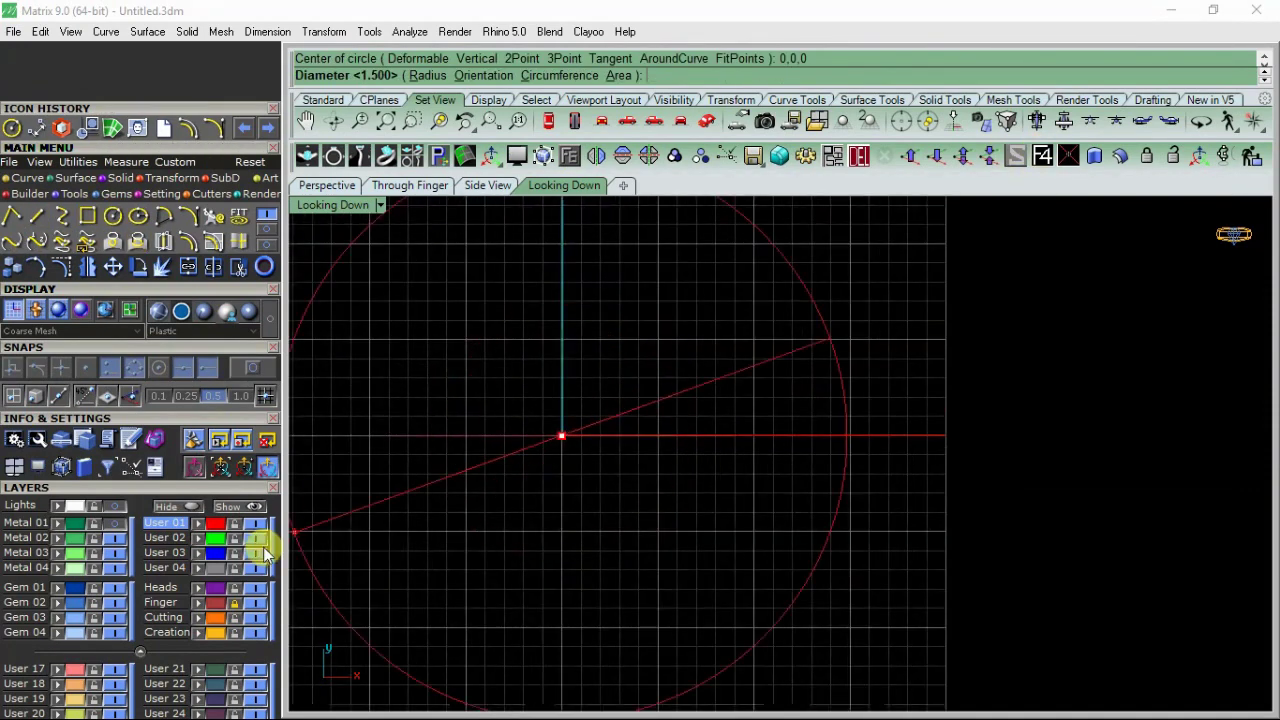
type("5")
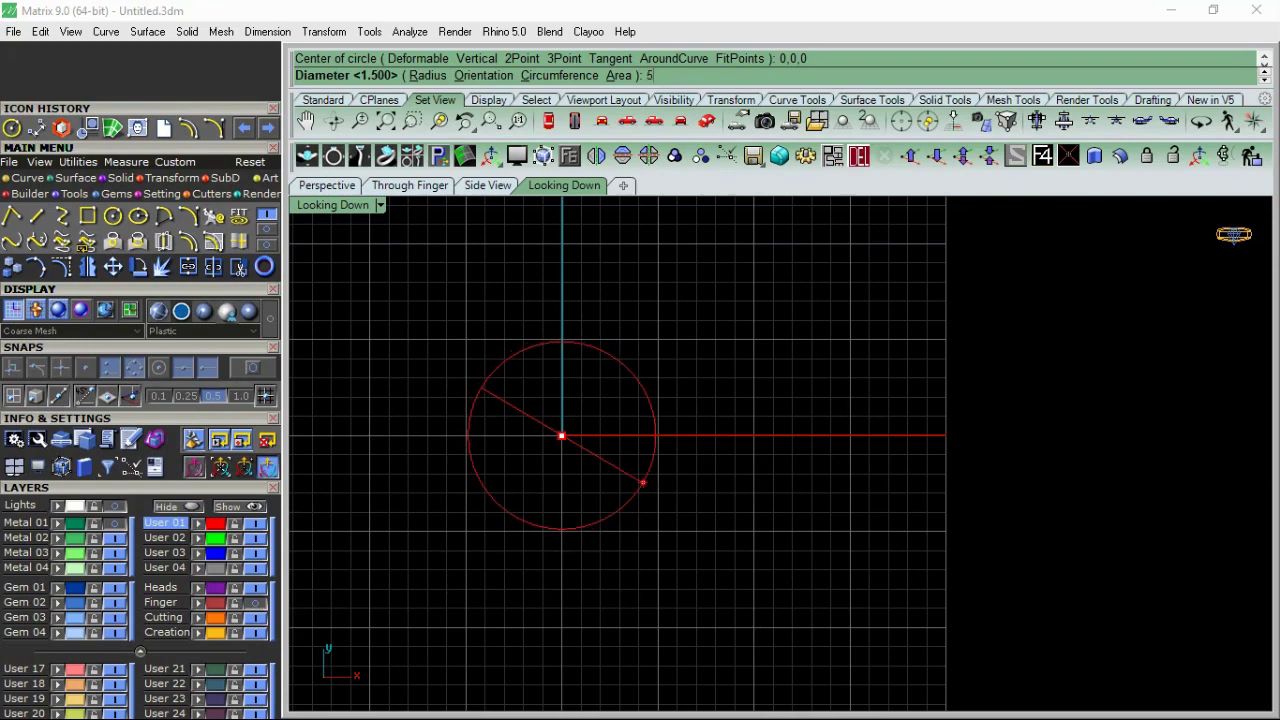
key("Return")
scroll(551, 392, "up", 3)
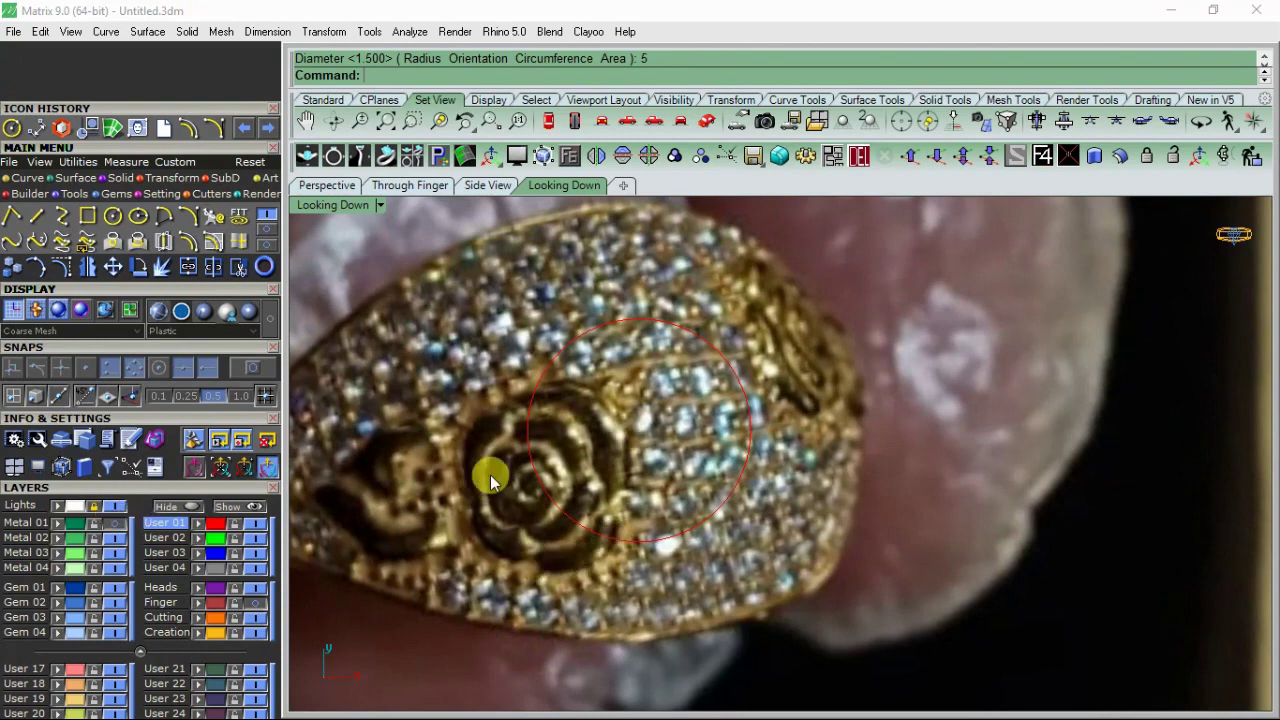
left_click(117, 504)
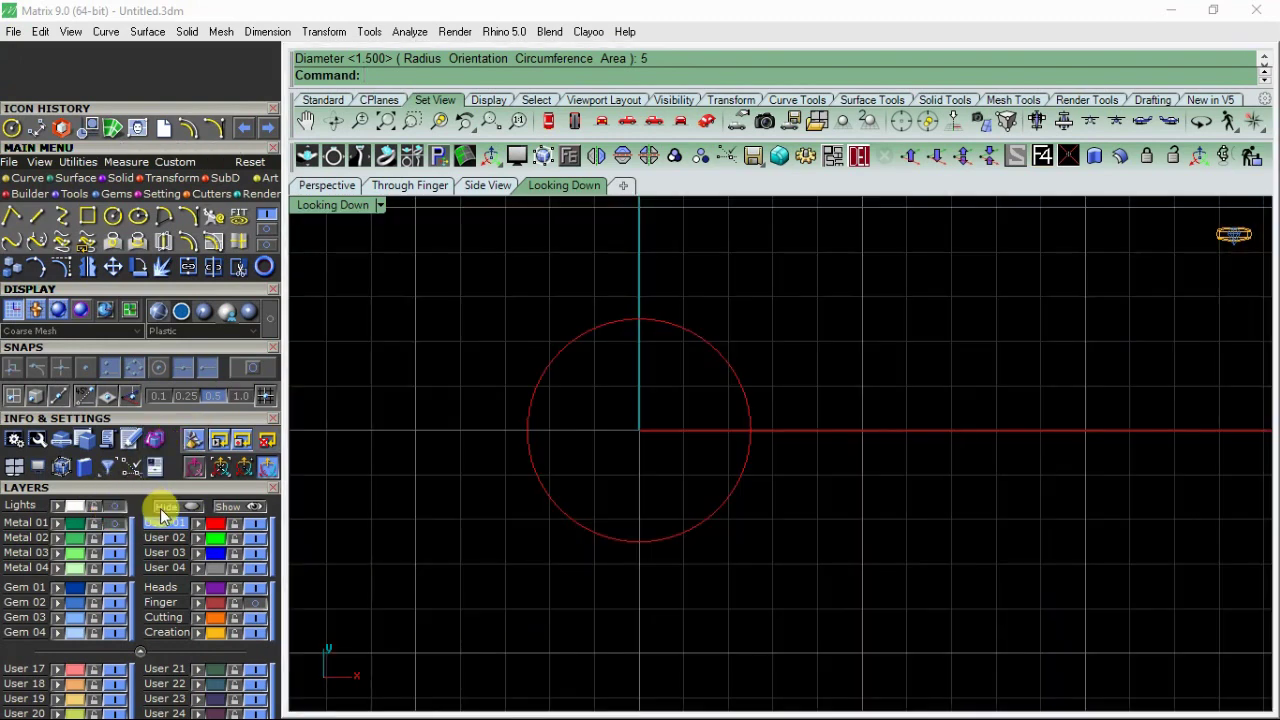
Step: Draw a 3-point arc over the top of the circle, snapped to its crossing points
left_click(189, 214)
left_click(252, 367)
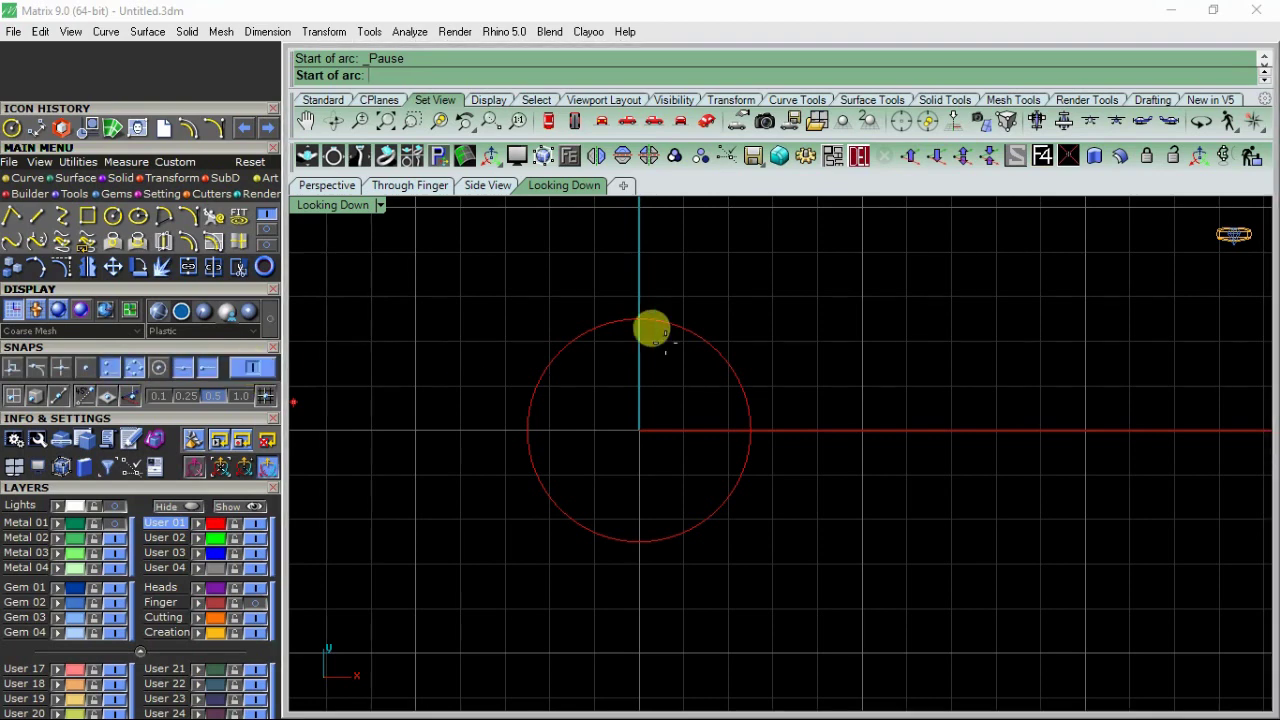
left_click(557, 352)
left_click(716, 352)
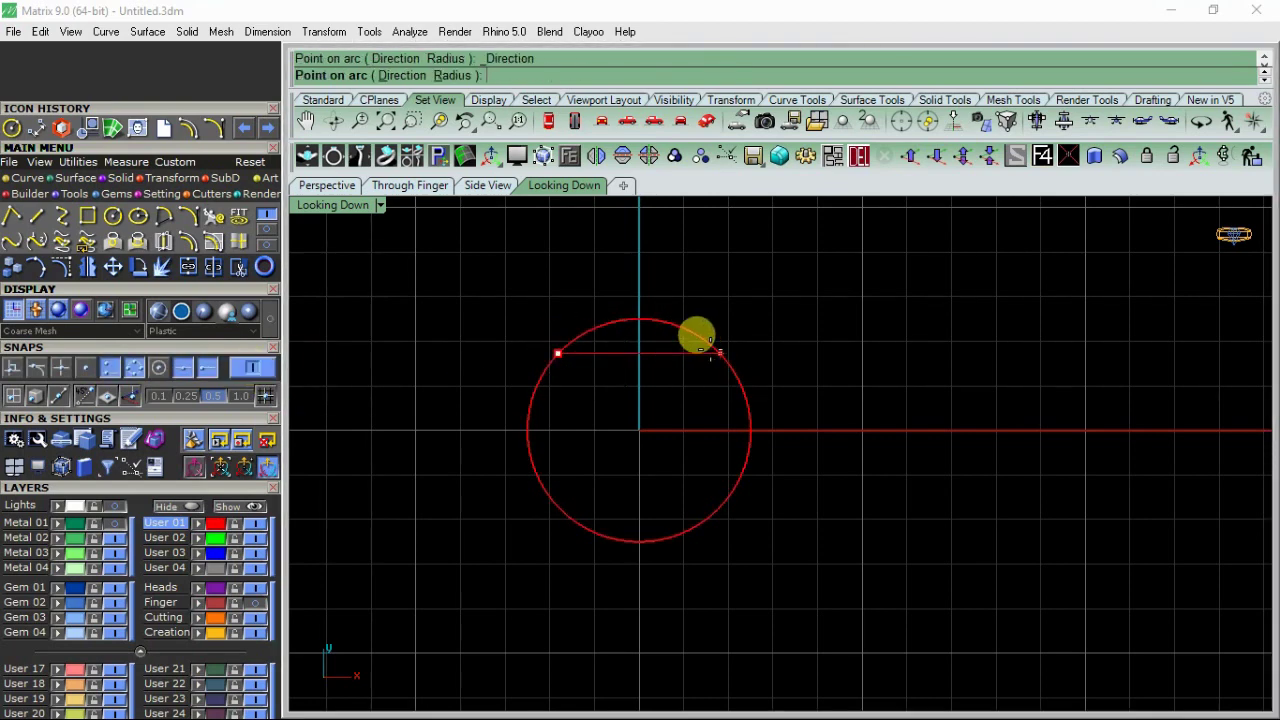
left_click(645, 263)
scroll(628, 314, "up", 2)
left_click(620, 325)
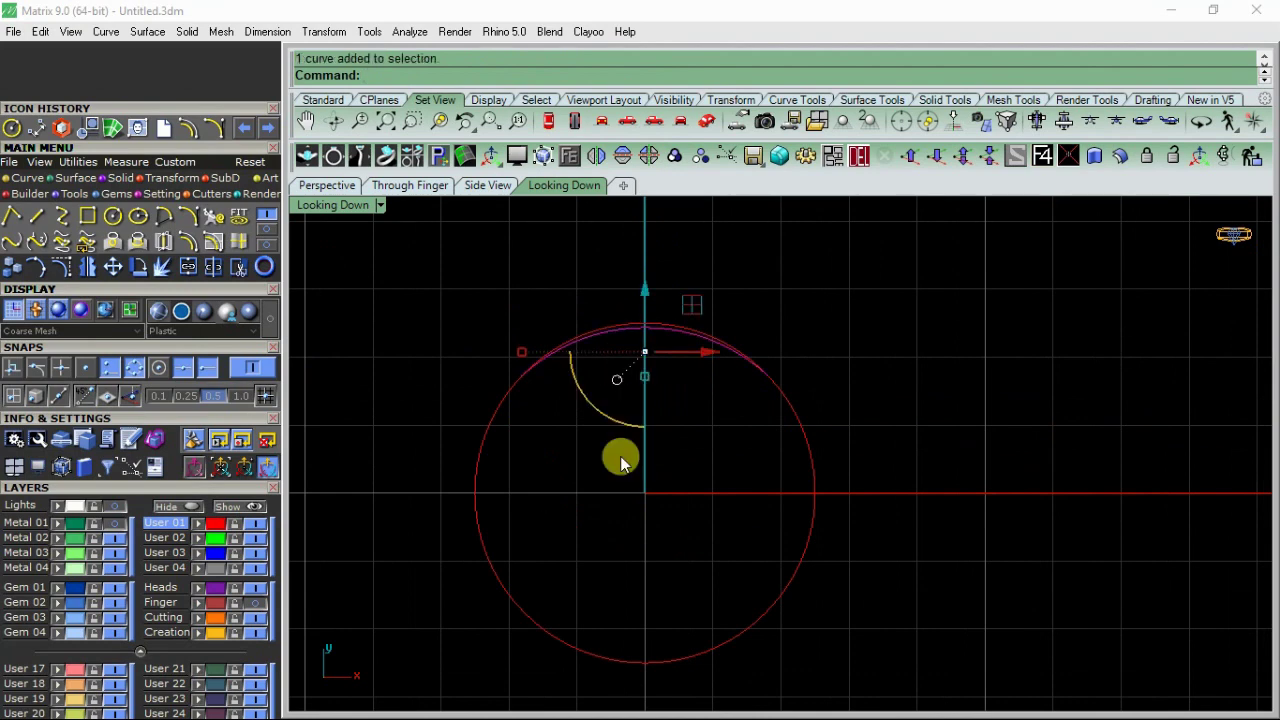
Step: Draw a second arc, duplicate it lower, widen it and raise it into a crescent
left_click(187, 216)
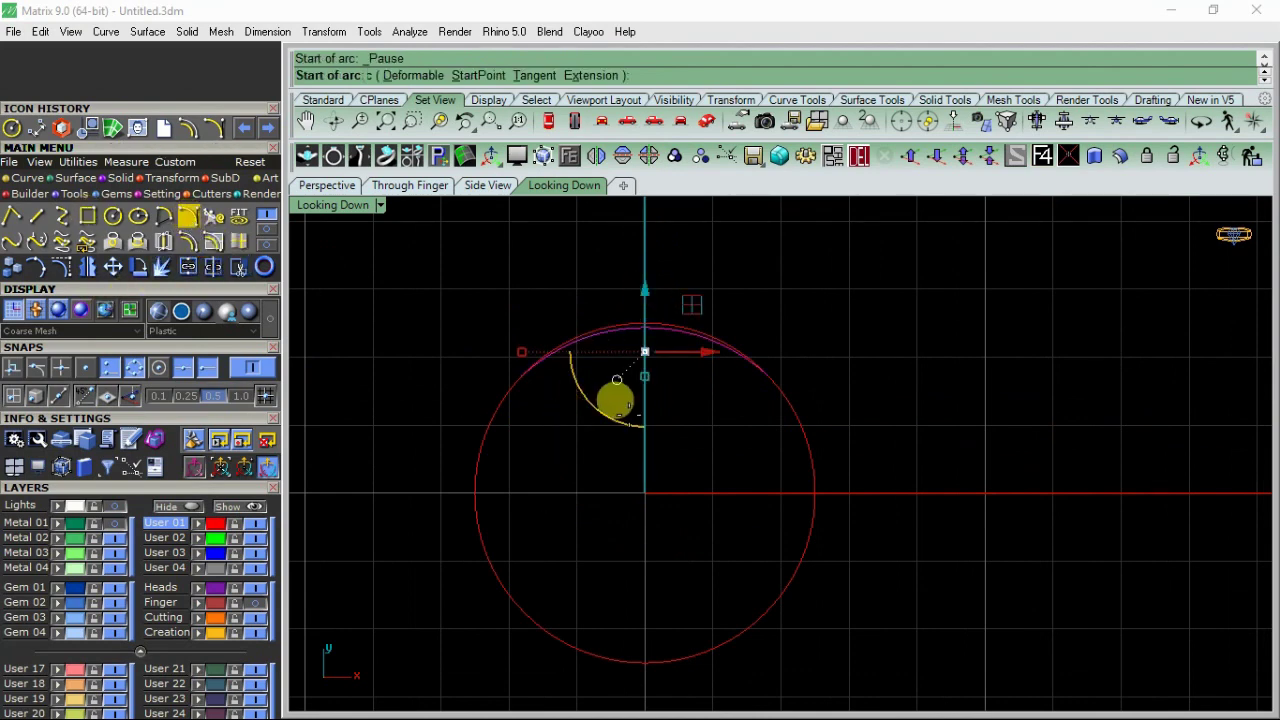
left_click(521, 376)
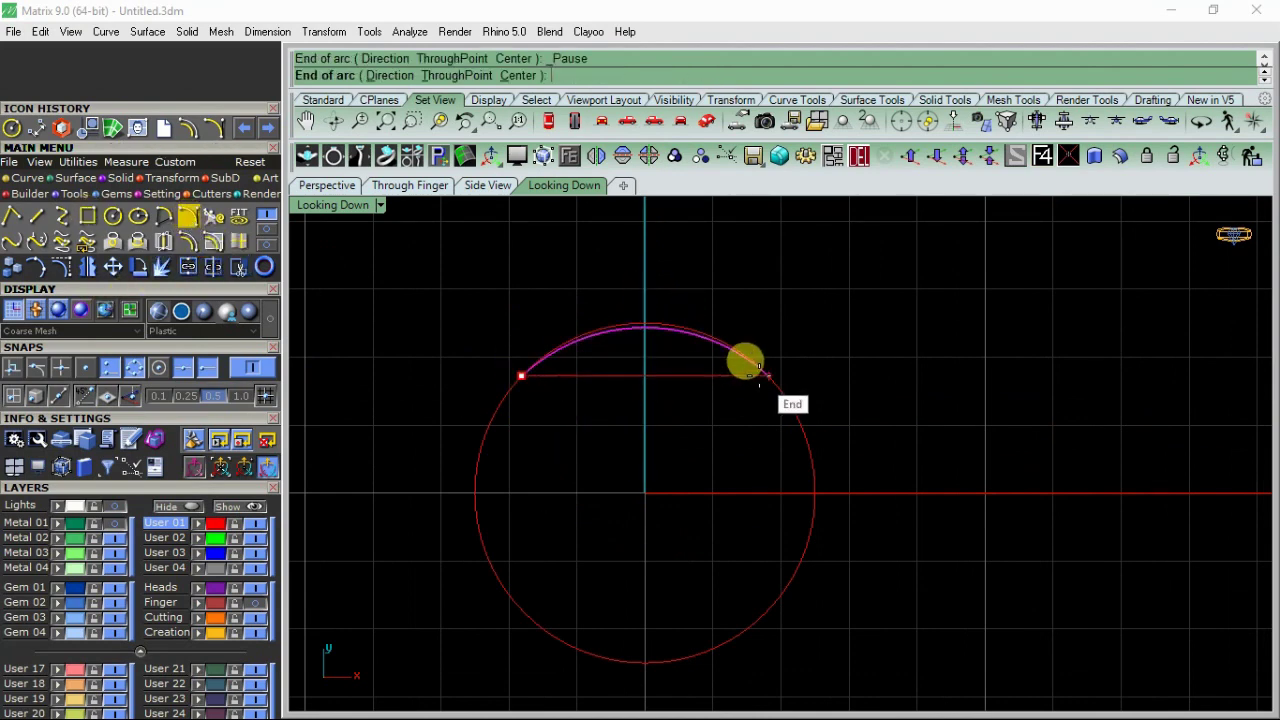
left_click(768, 376)
left_click(659, 348)
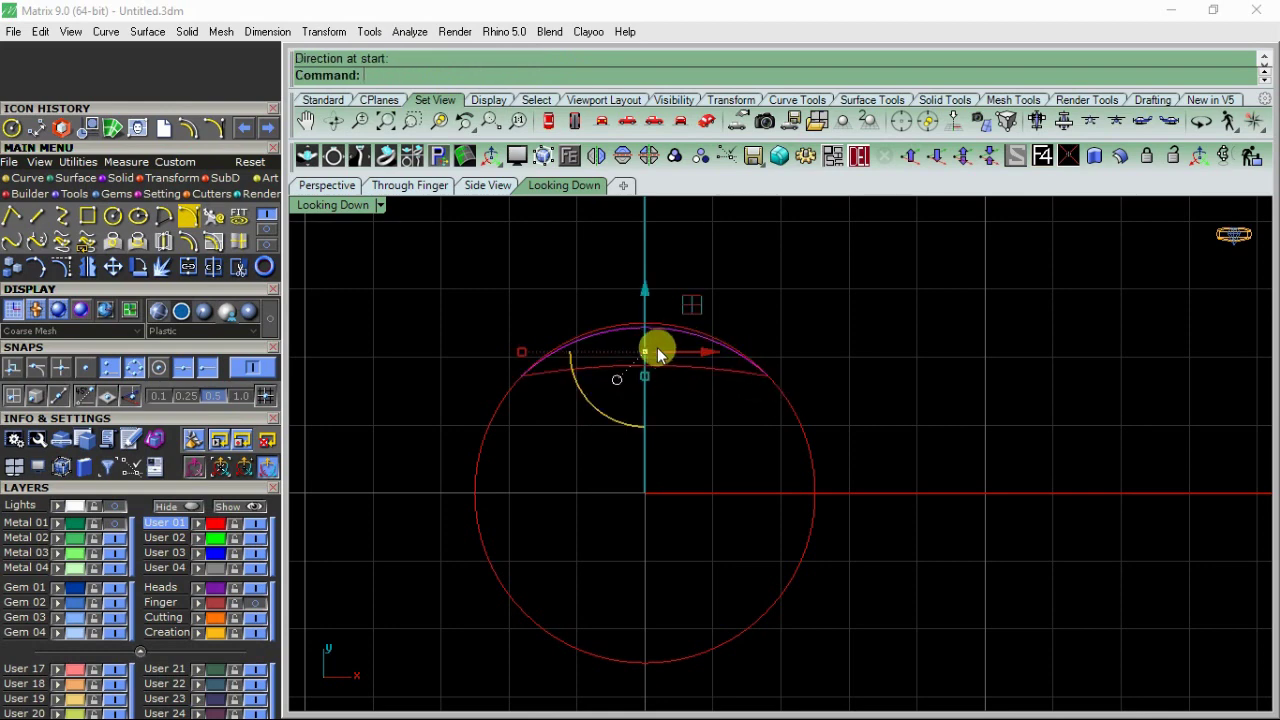
left_click_drag(643, 288, 645, 422)
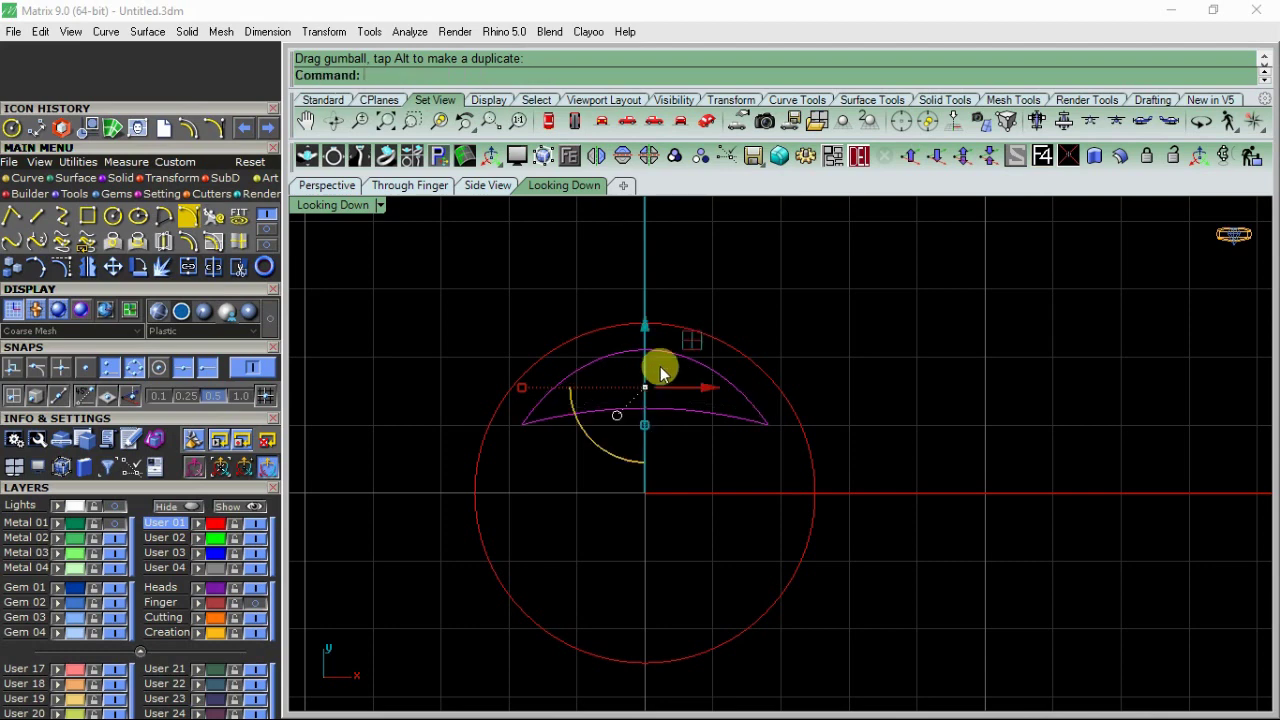
left_click_drag(530, 392, 507, 393)
left_click_drag(645, 325, 665, 298)
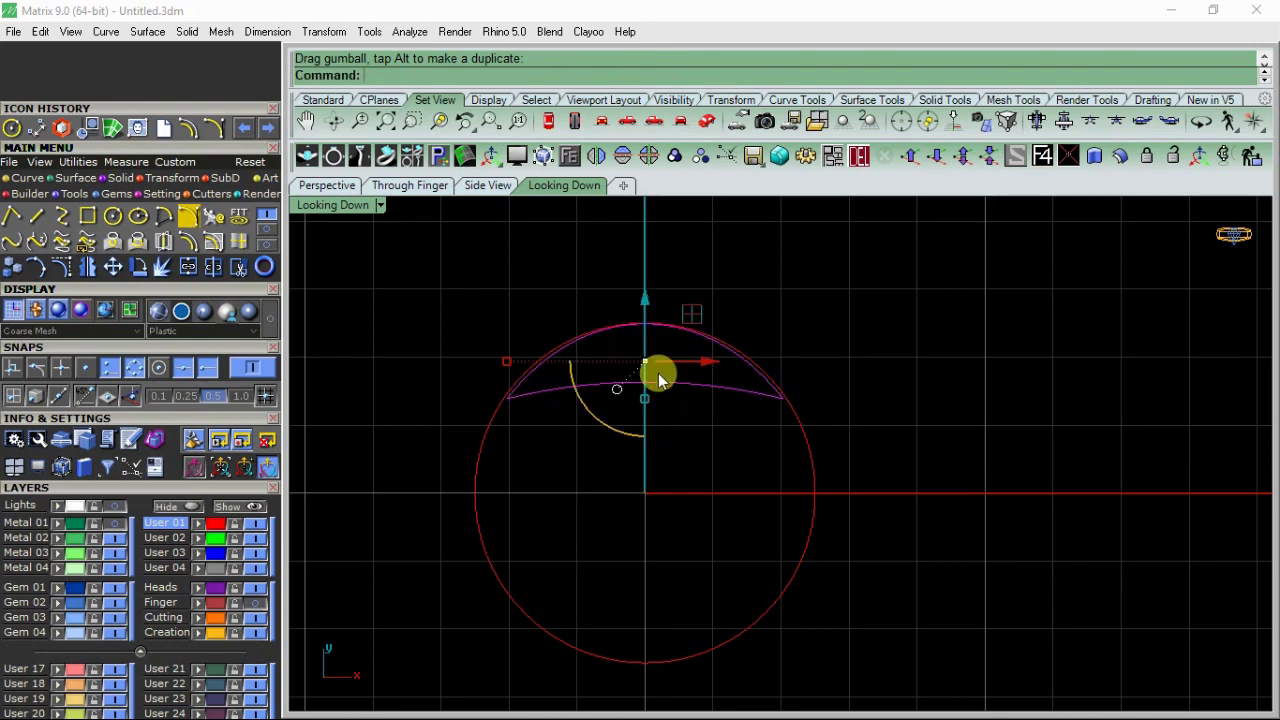
left_click(312, 186)
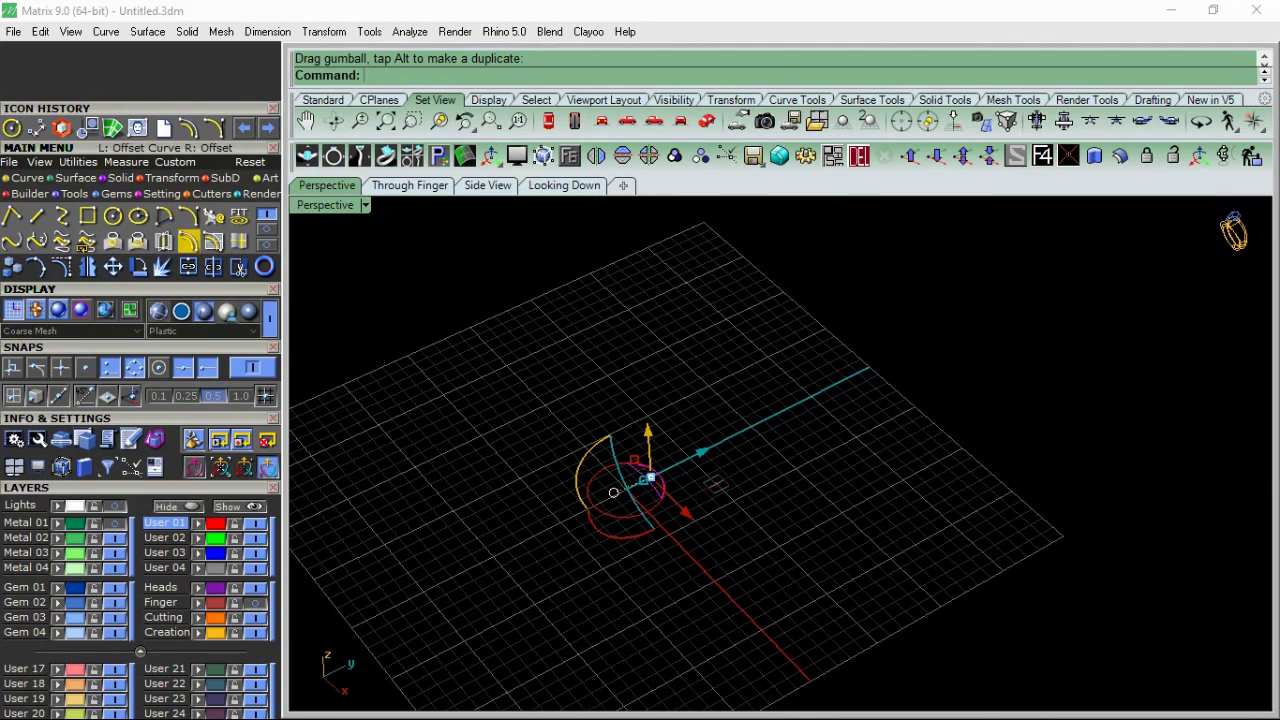
Step: Draw a cross-section arc from the top arc's midpoint to the lower crescent curve in Side View
left_click(187, 241)
scroll(609, 472, "up", 2)
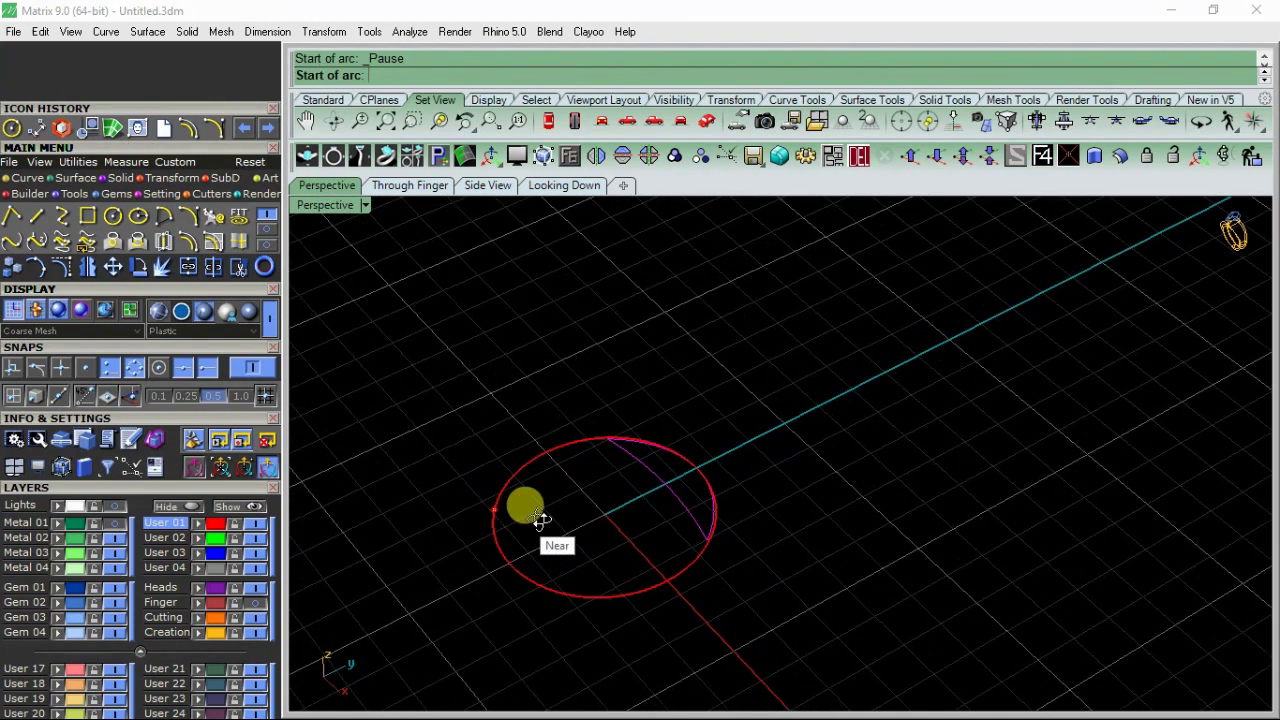
scroll(600, 508, "up", 2)
scroll(680, 510, "up", 2)
left_click(676, 543)
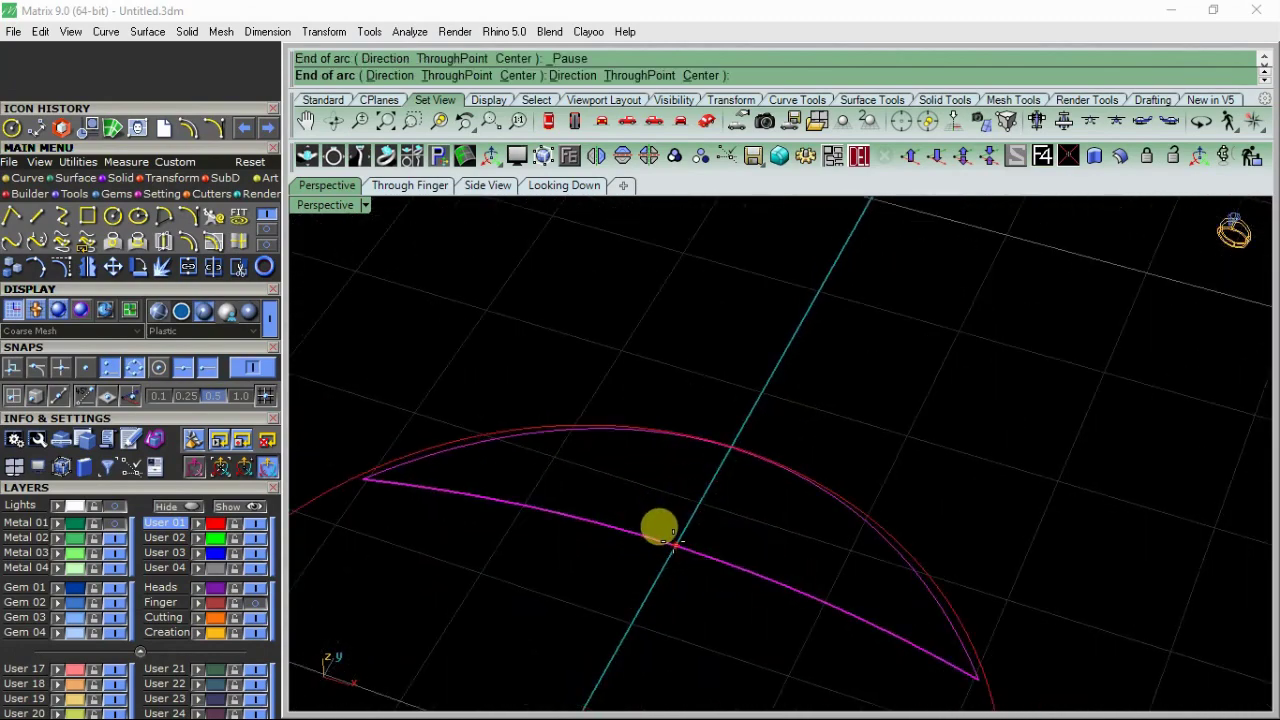
left_click(730, 446)
left_click(490, 186)
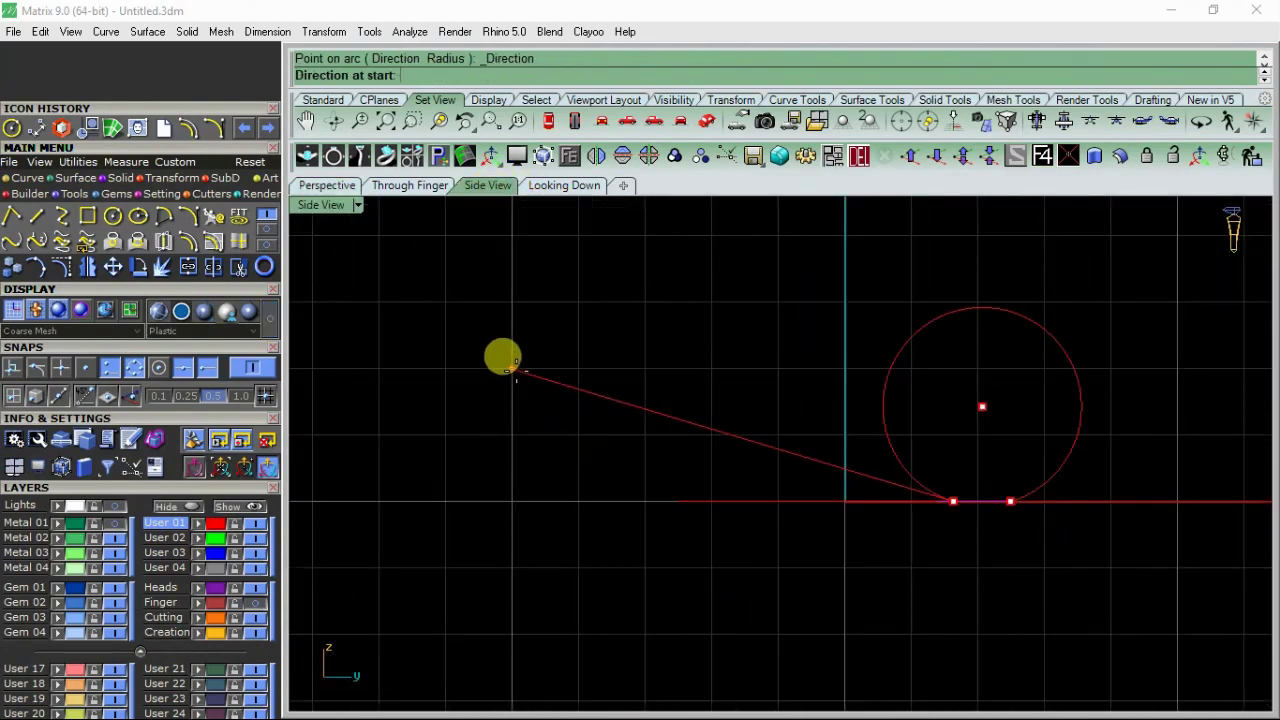
scroll(570, 380, "down", 5)
scroll(700, 370, "up", 3)
left_click(758, 350)
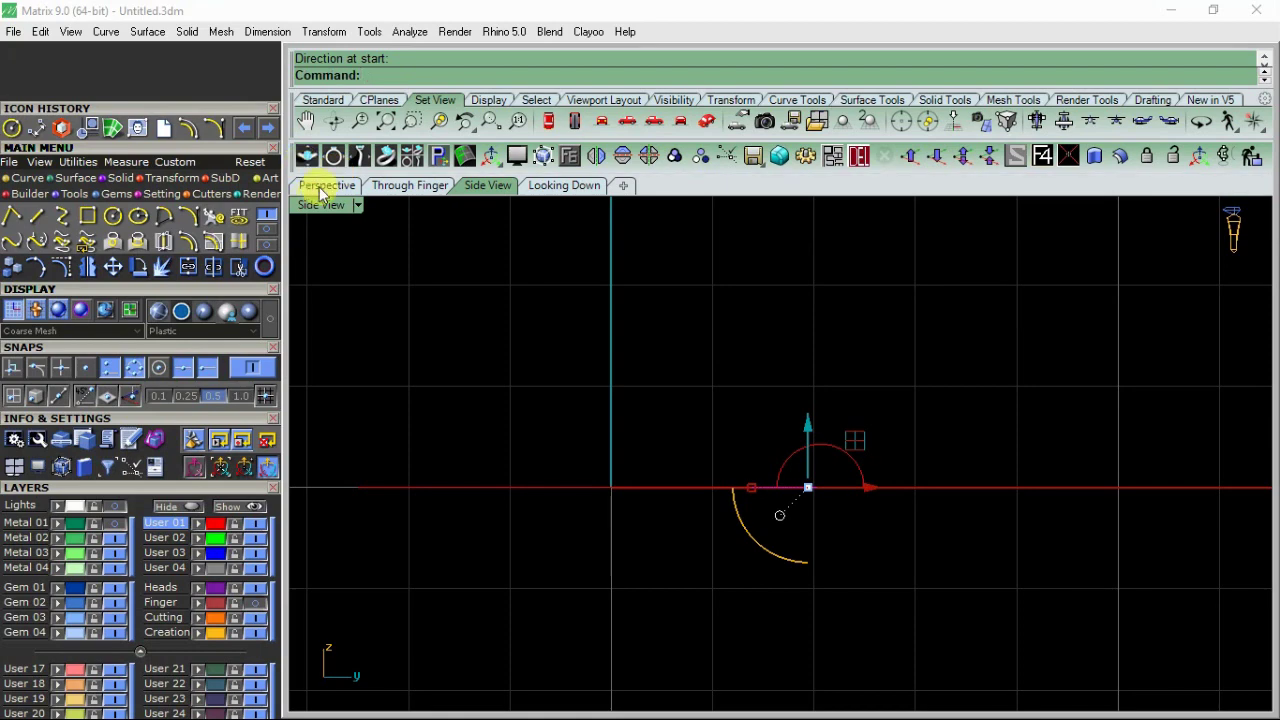
left_click(324, 187)
Step: Surface the crescent curves with Curve Network and put the surface on Metal 02
left_click_drag(720, 517, 588, 577)
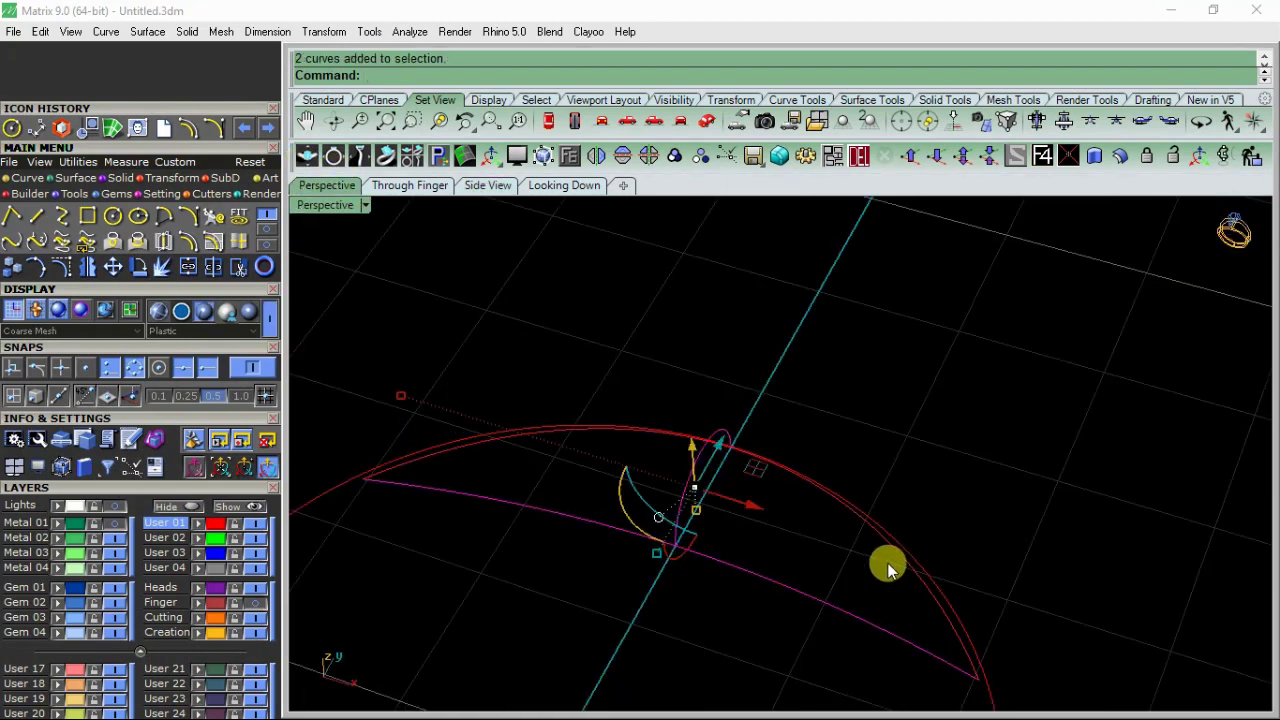
left_click(212, 210)
mouse_move(681, 327)
right_mouse_down()
mouse_move(694, 434)
mouse_move(700, 414)
right_mouse_up()
left_click(699, 384)
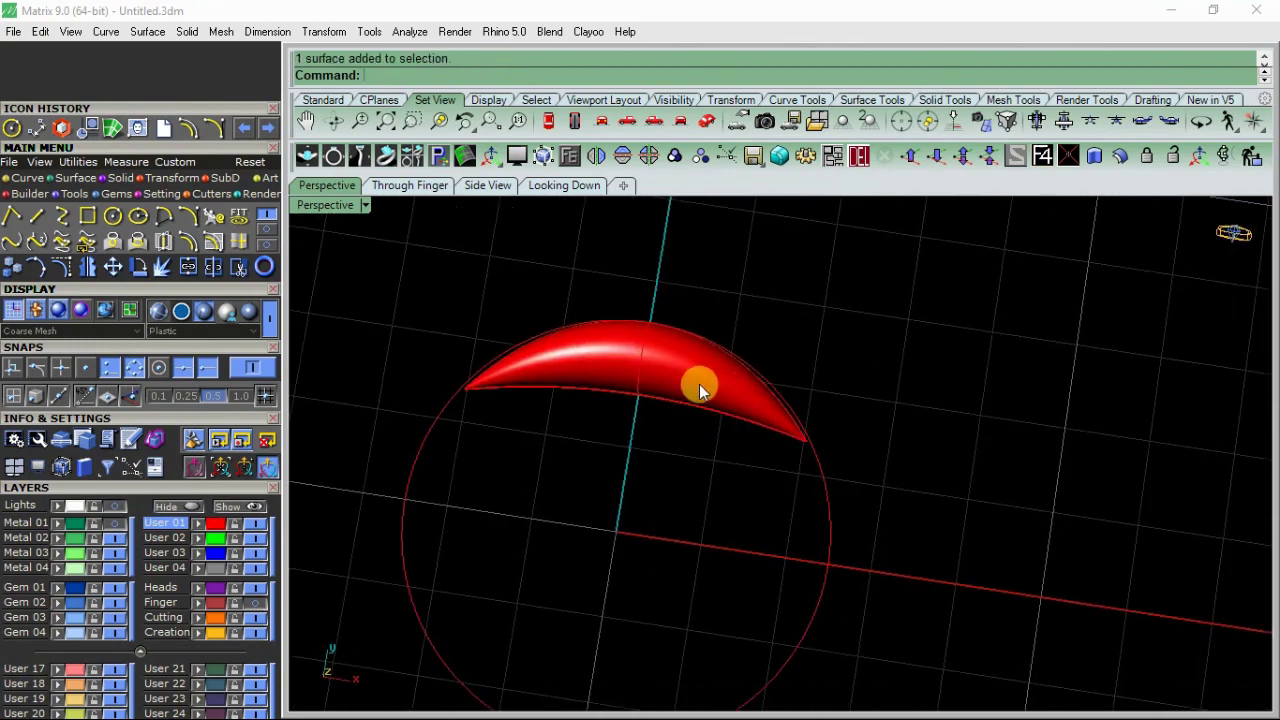
left_click(56, 541)
left_click(555, 186)
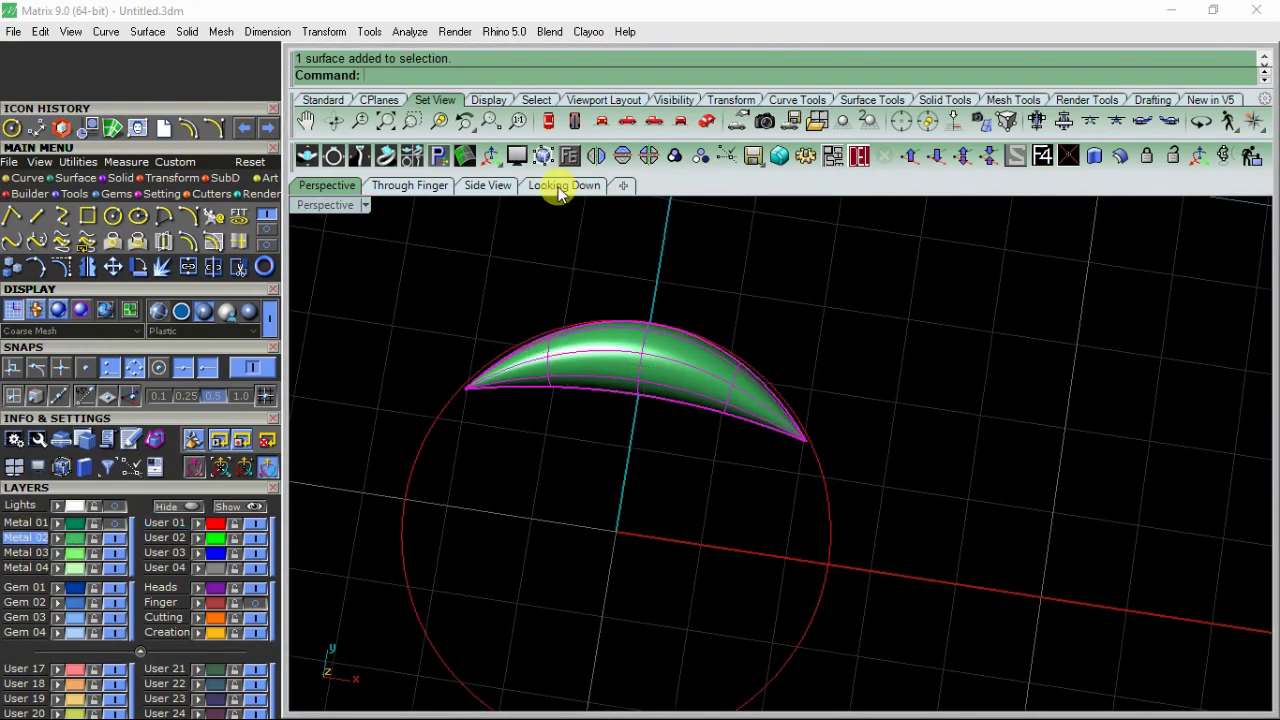
left_click(172, 178)
left_click(214, 216)
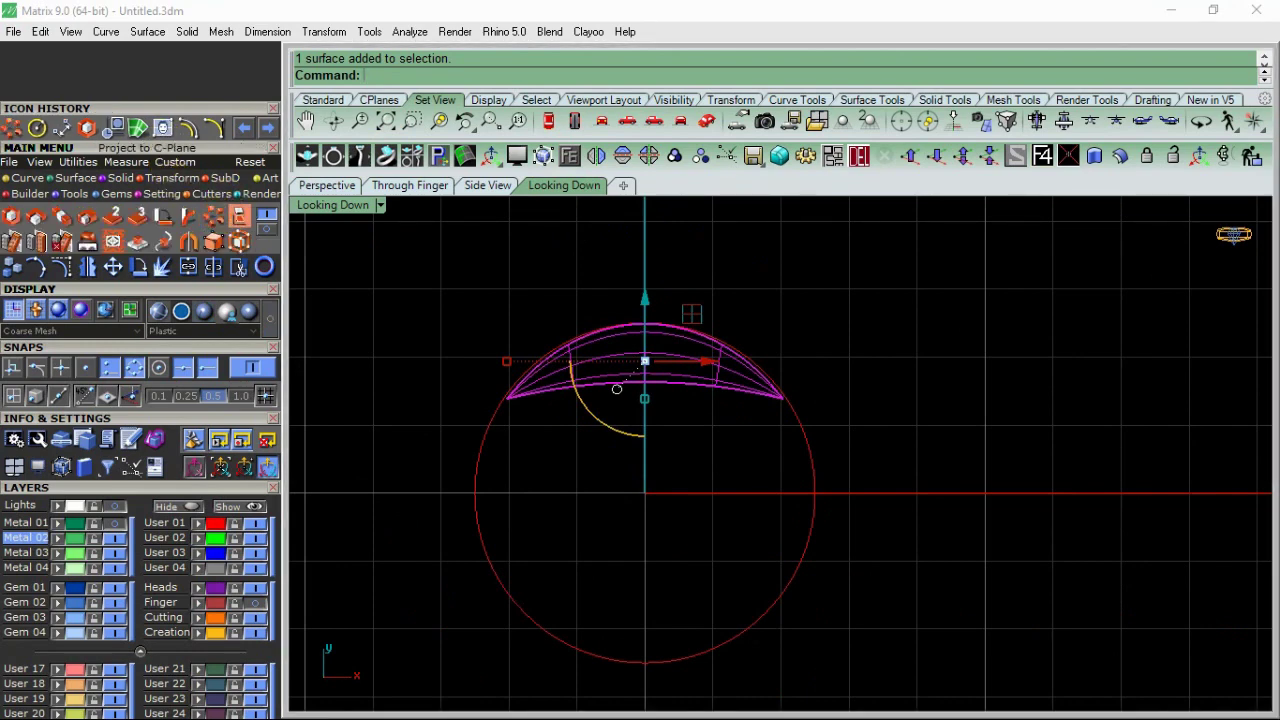
type("0,0,0")
key("Return")
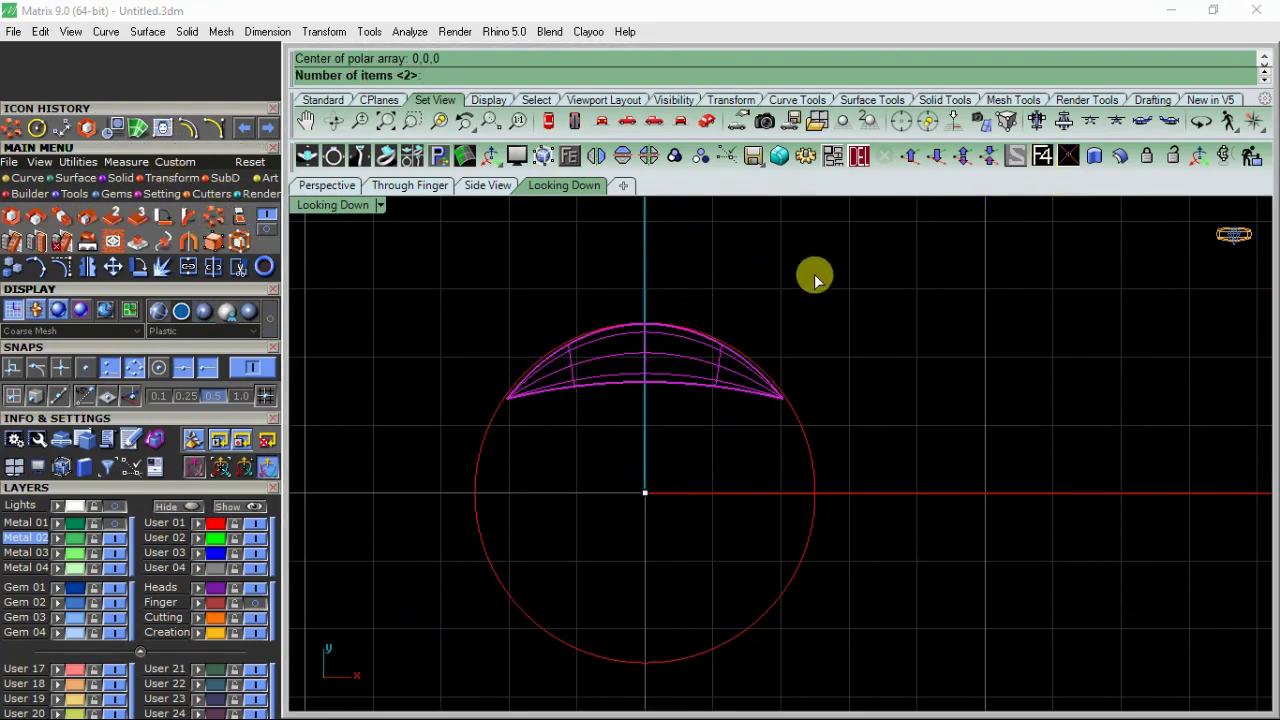
type("4")
key("Return")
key("Return")
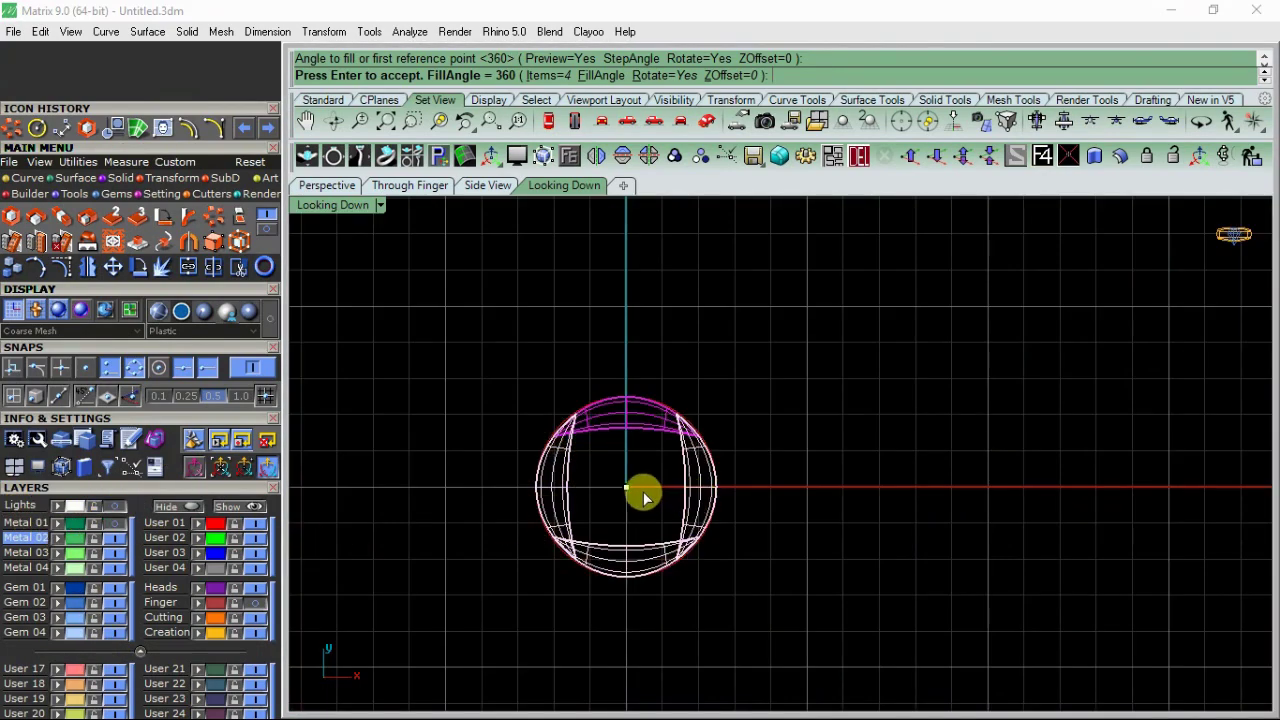
scroll(640, 491, "up", 3)
key("ctrl+z")
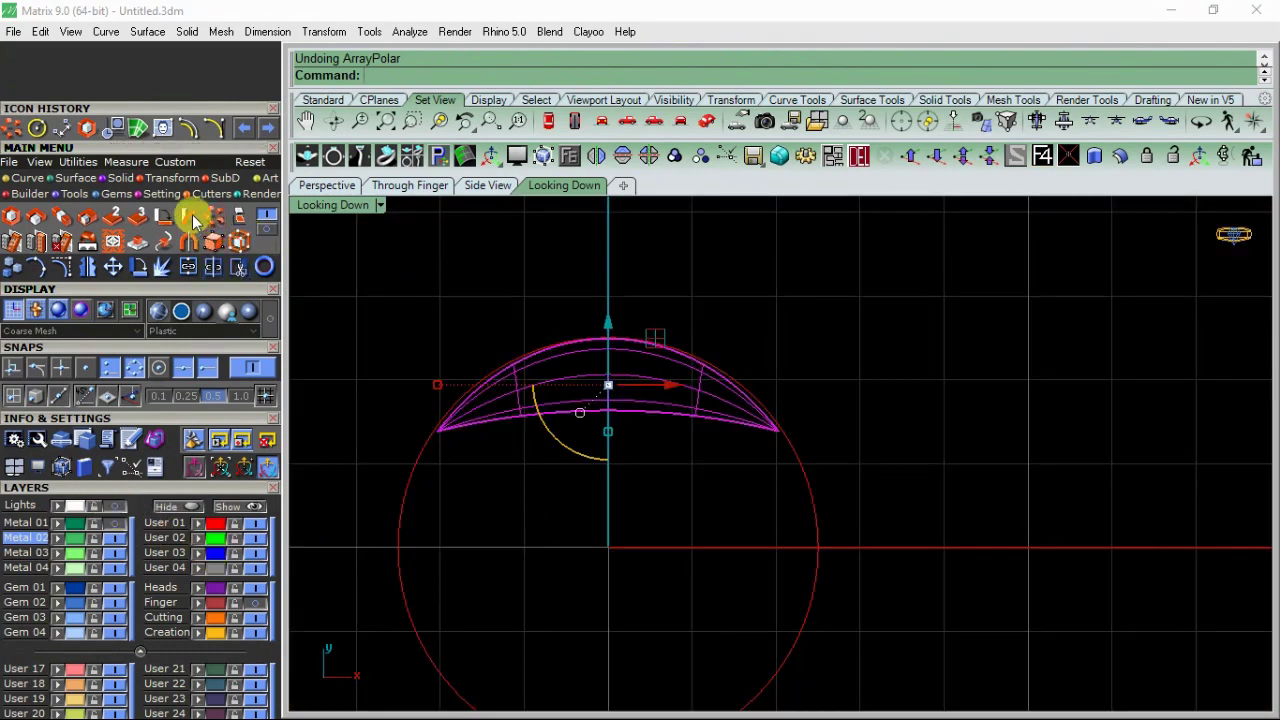
Step: Bend the crescent surface symmetrically so it follows the finger circle
left_click(189, 216)
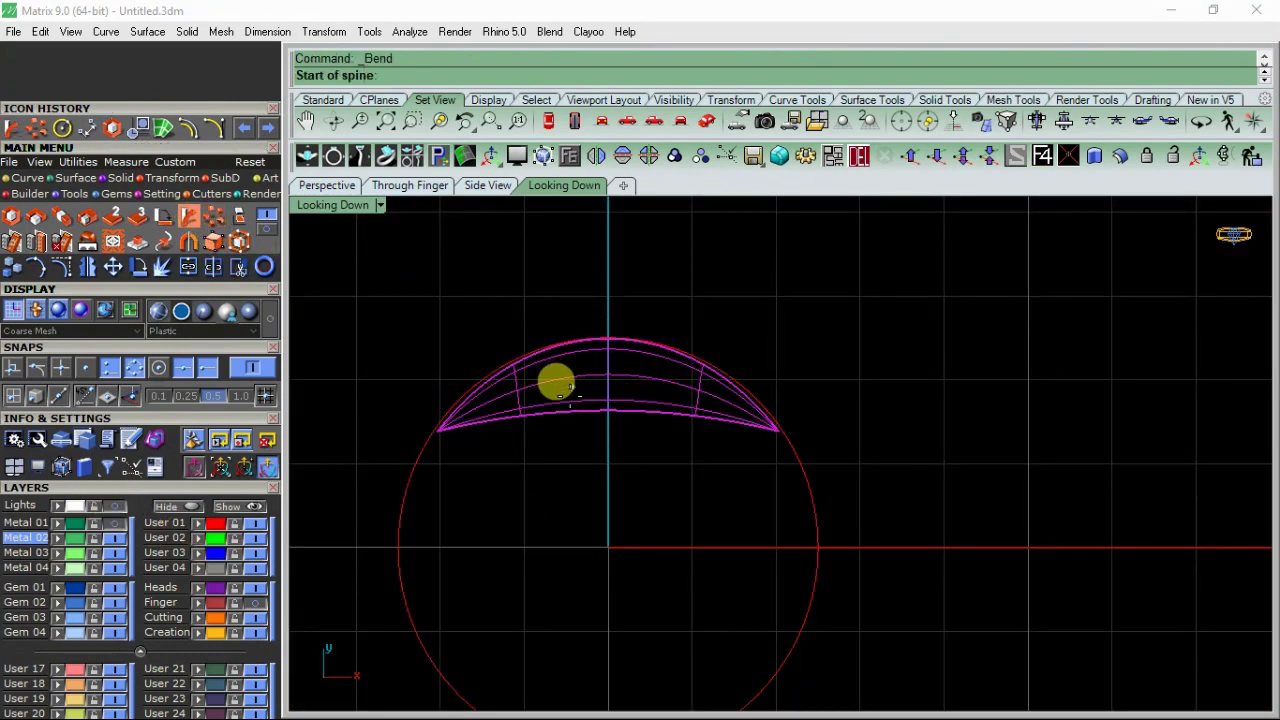
left_click(607, 408)
left_click(990, 400)
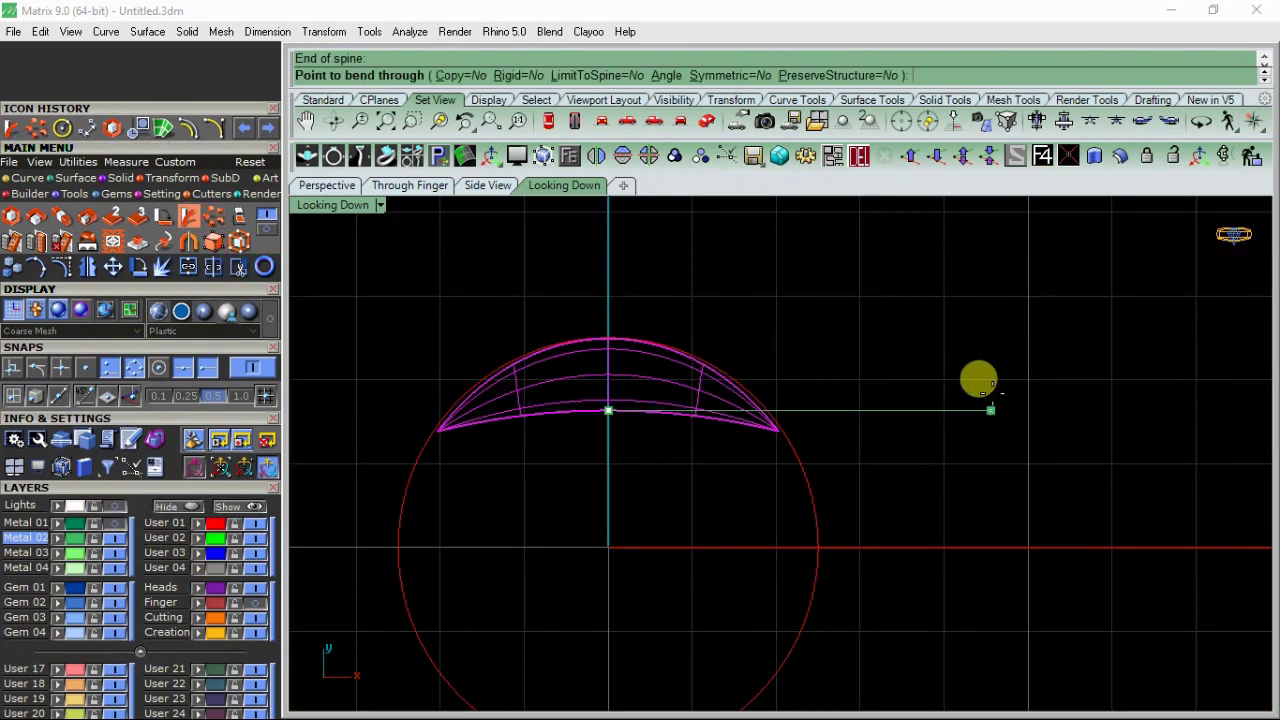
left_click(726, 75)
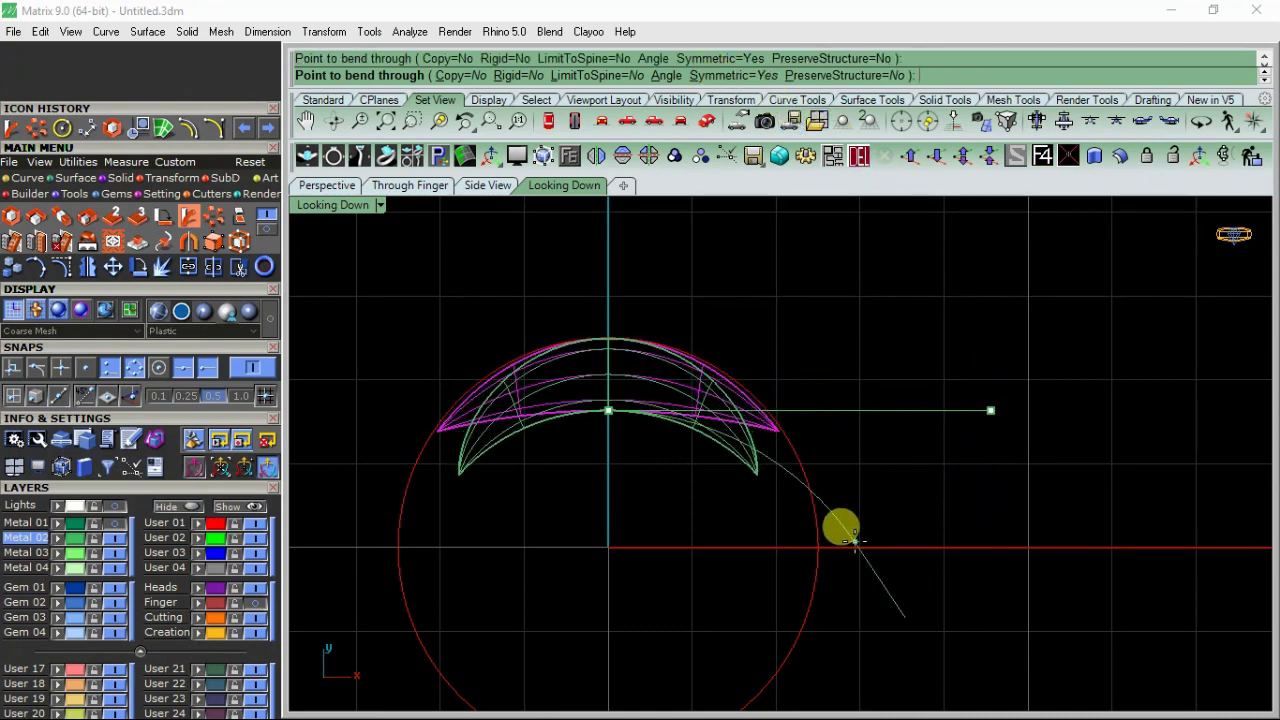
left_click(853, 541)
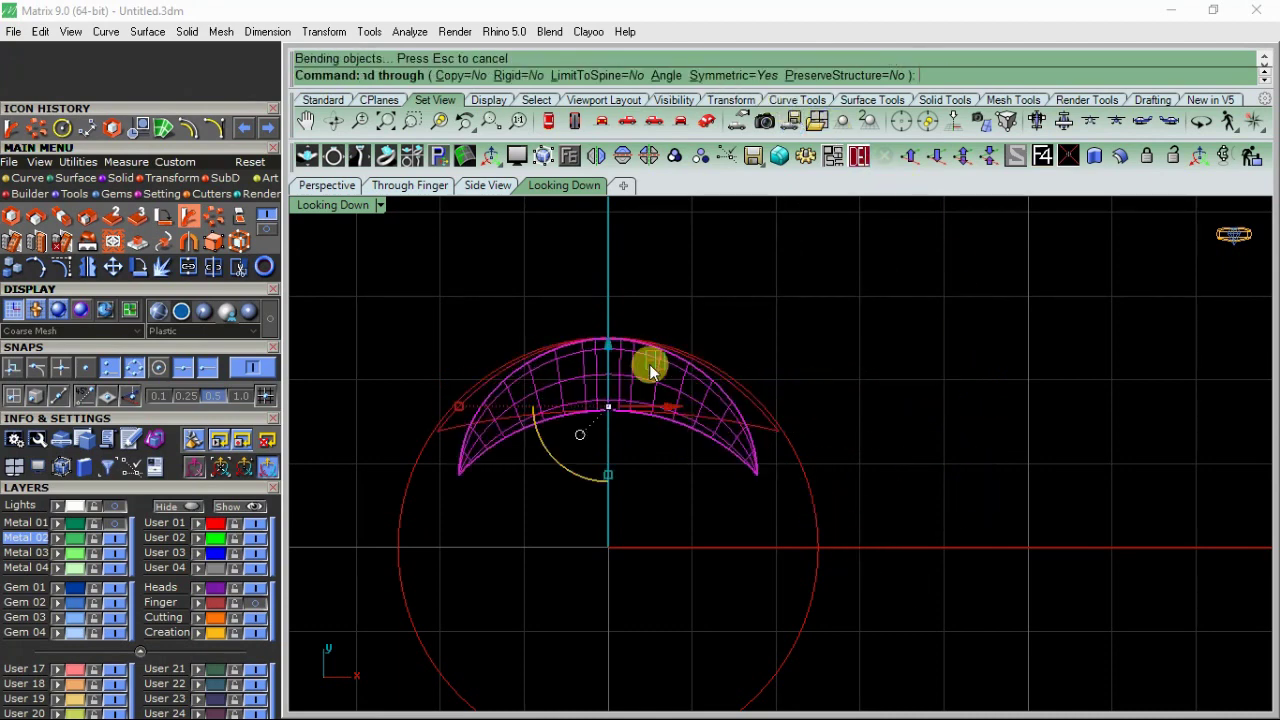
Step: Start a polar array of the bent piece around 0,0,0 with 4 items over 360 degrees
left_click(48, 140)
key("Return")
key("Return")
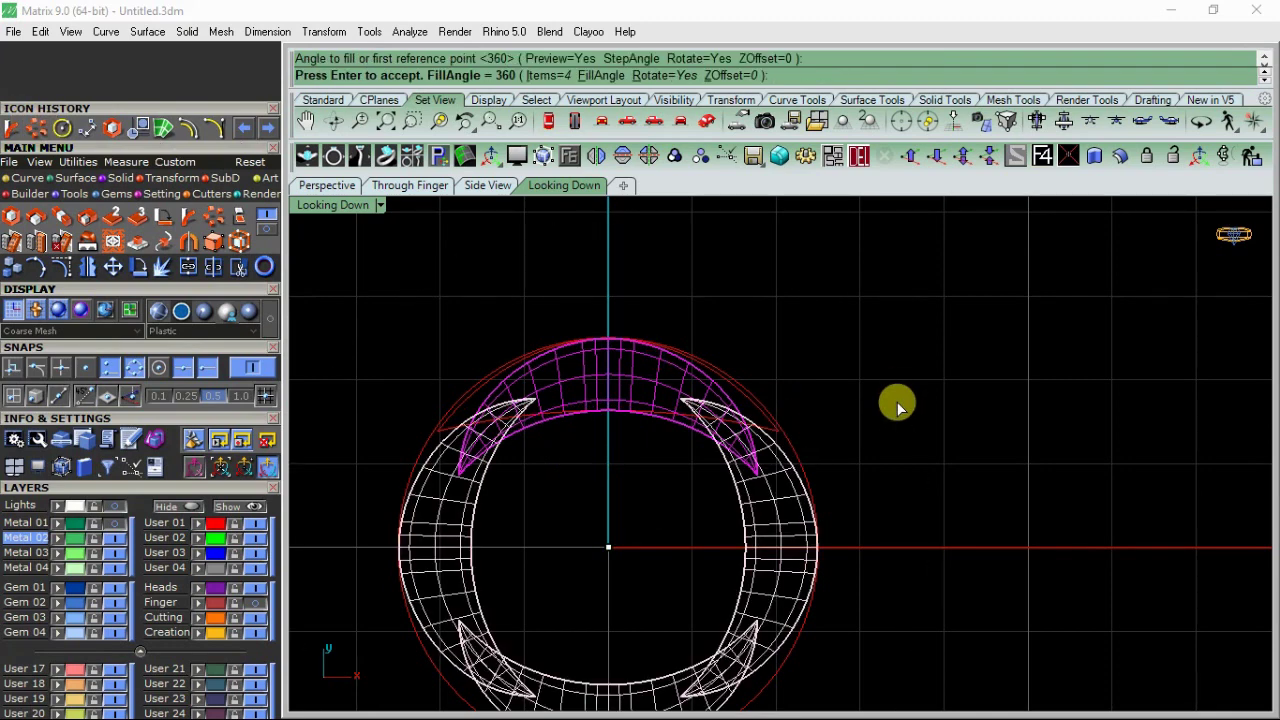
key("Return")
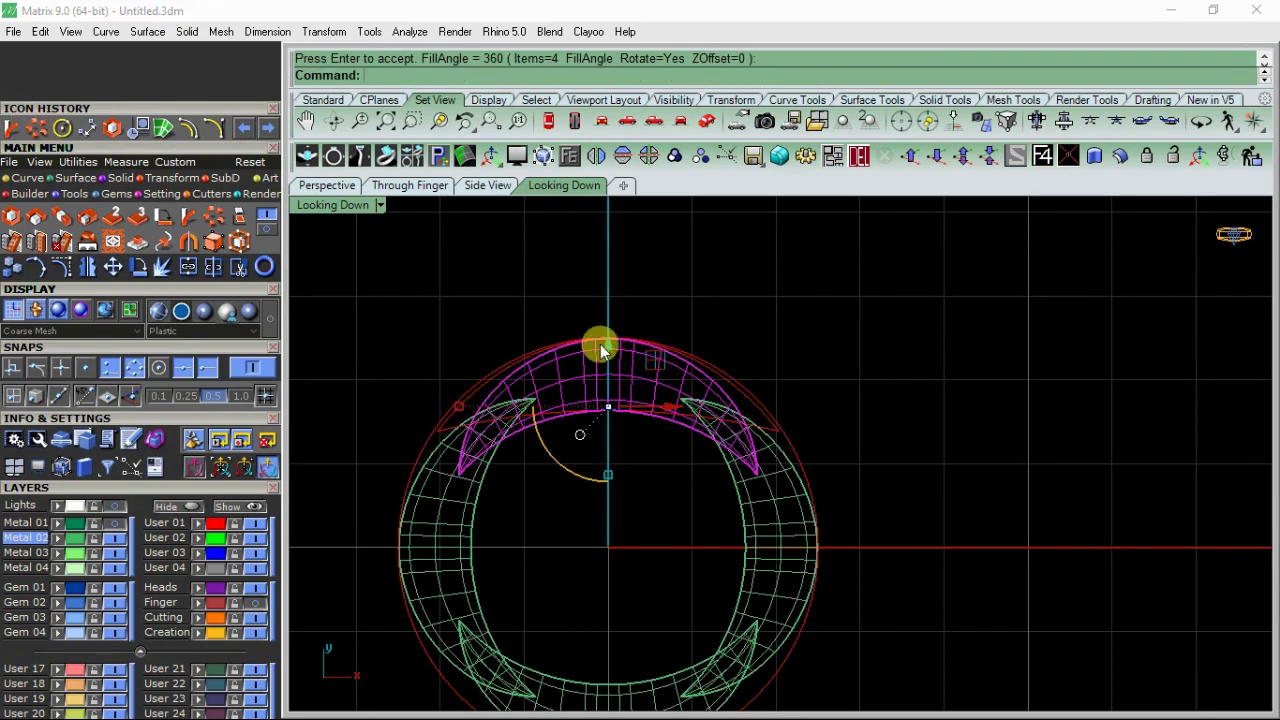
Step: Shift the top piece outward so its three array copies follow, and shade the view
mouse_move(601, 348)
left_mouse_down()
mouse_move(619, 340)
mouse_move(608, 428)
left_mouse_up()
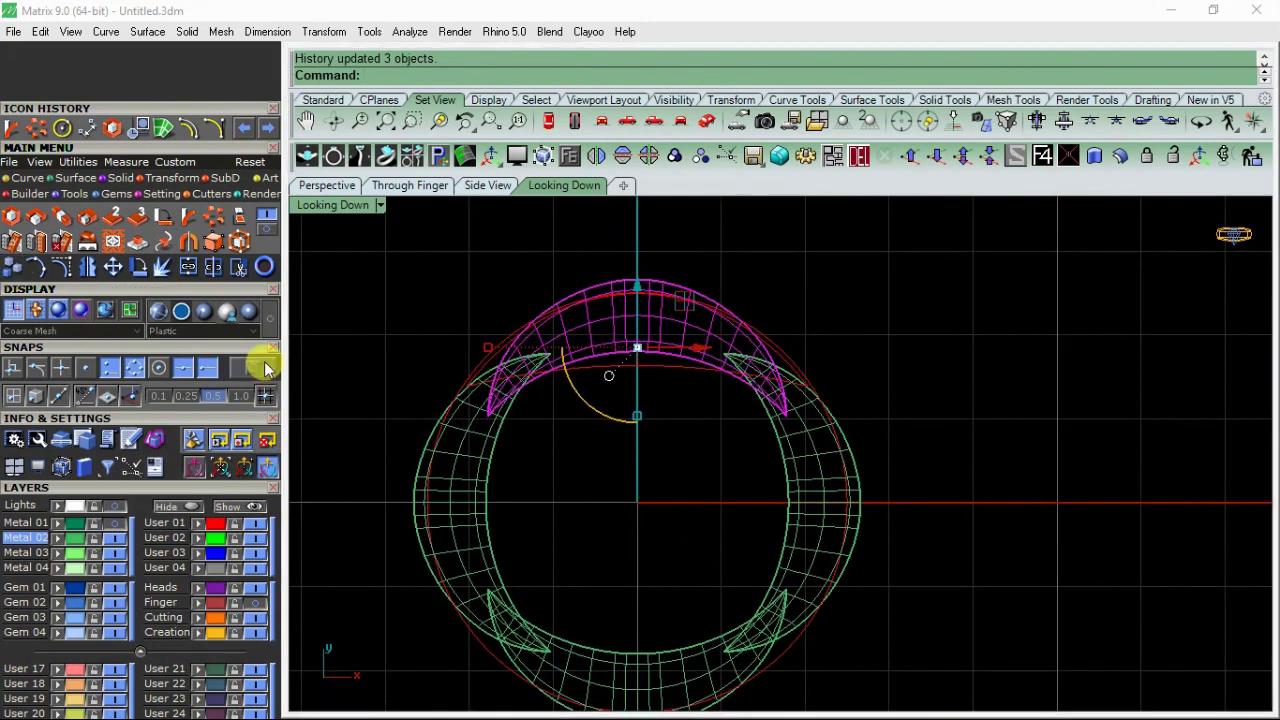
left_click(270, 315)
scroll(628, 336, "down", 4)
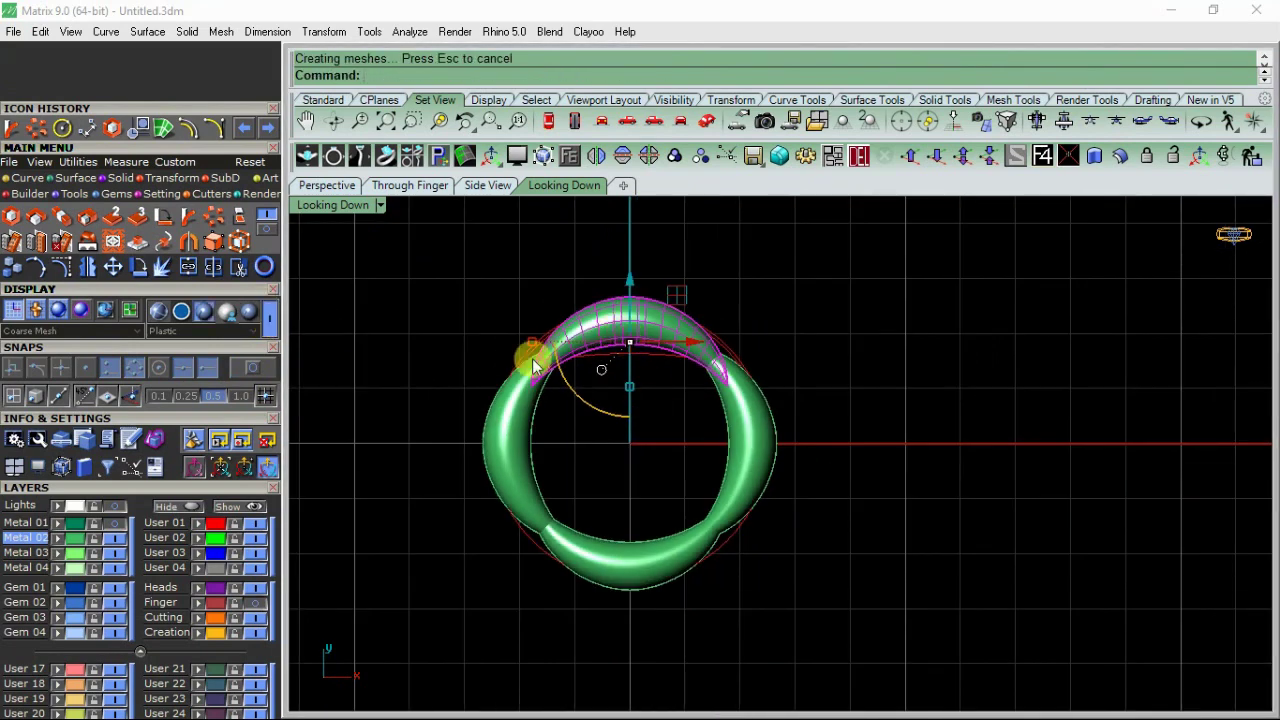
left_click(12, 266)
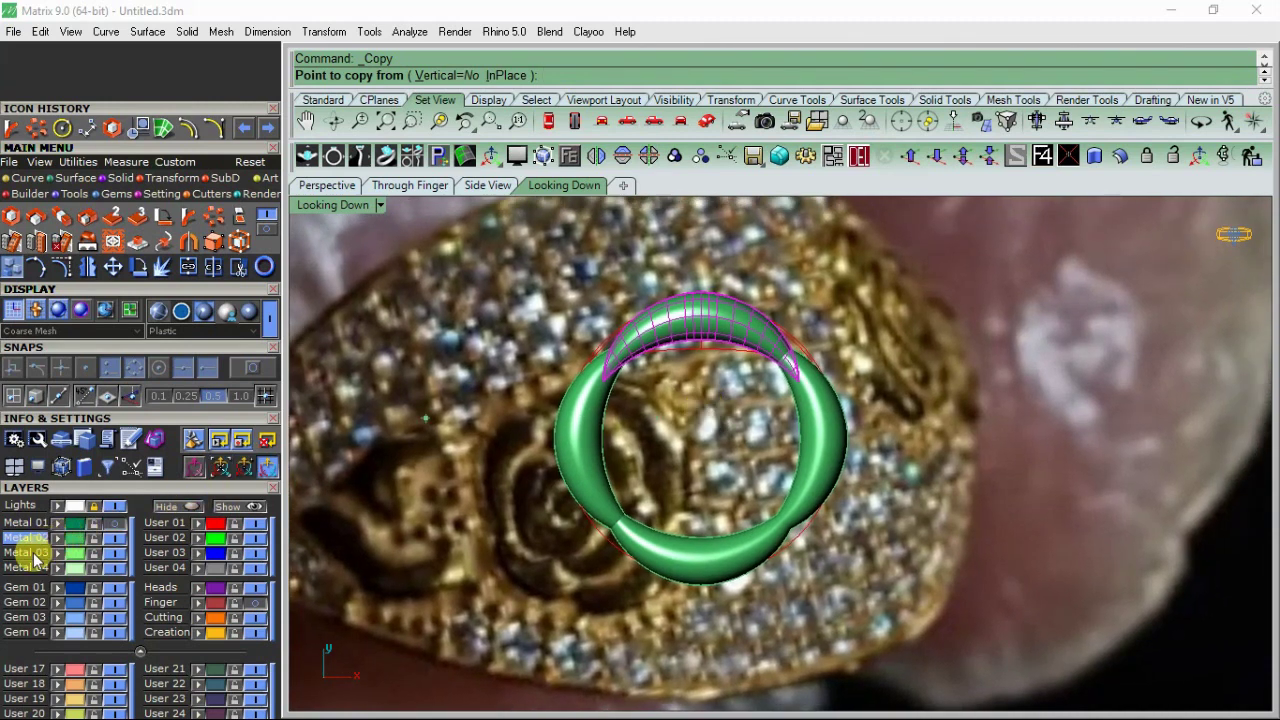
Step: Make Metal 03 the current layer, hide Metal 02, and cancel the pending copy
left_click(28, 552)
left_click(104, 543)
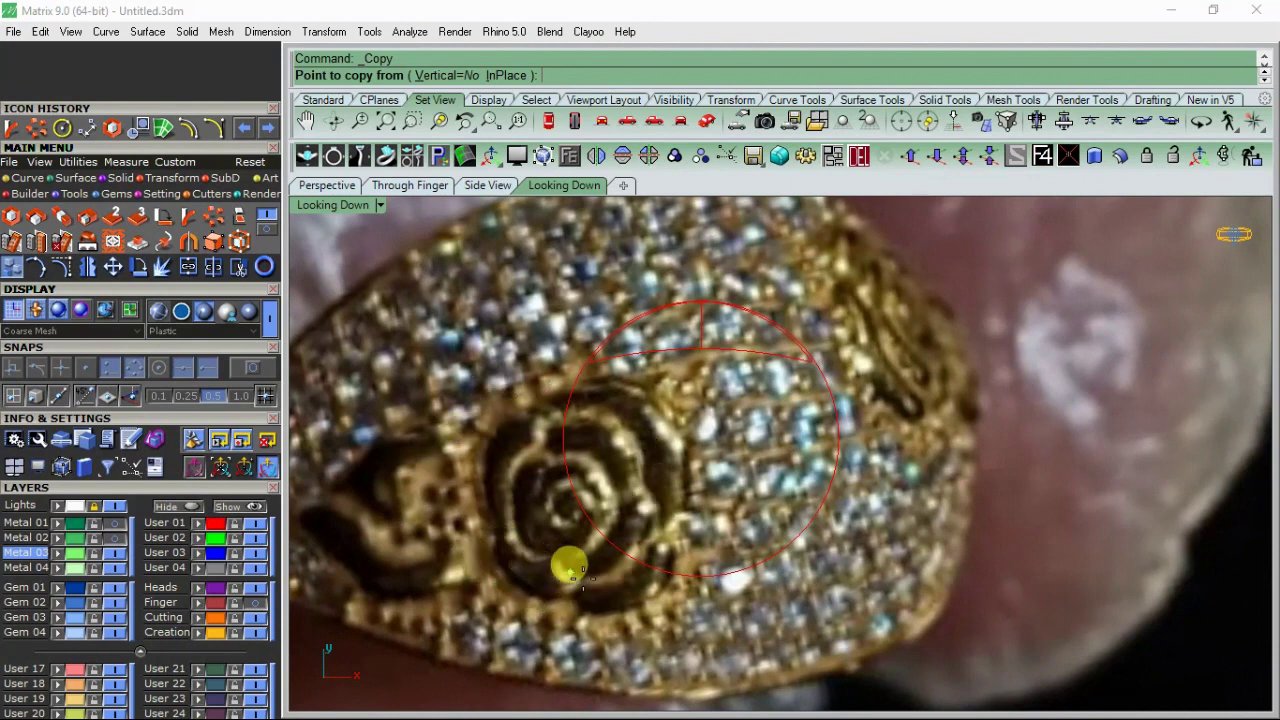
left_click(122, 527)
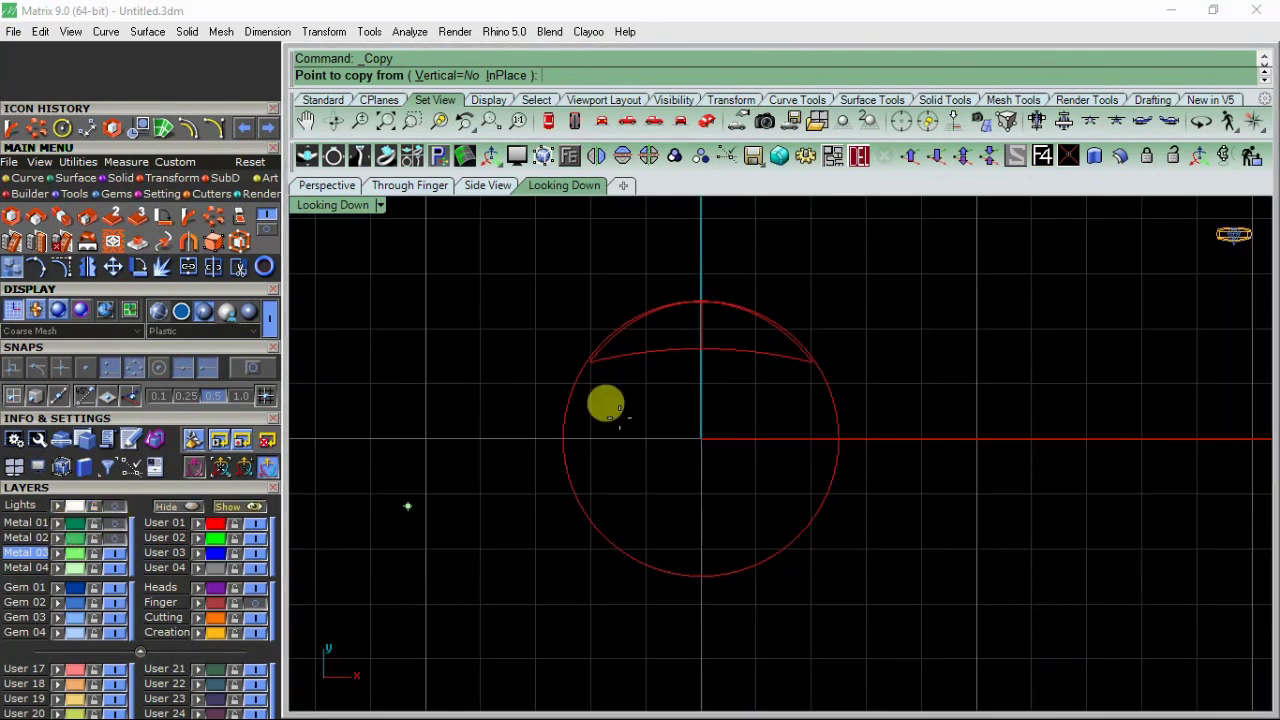
scroll(754, 303, "up", 5)
key("Escape")
Step: Show Metal 02 again, re-bend the top ring section and lower it slightly
left_click(104, 530)
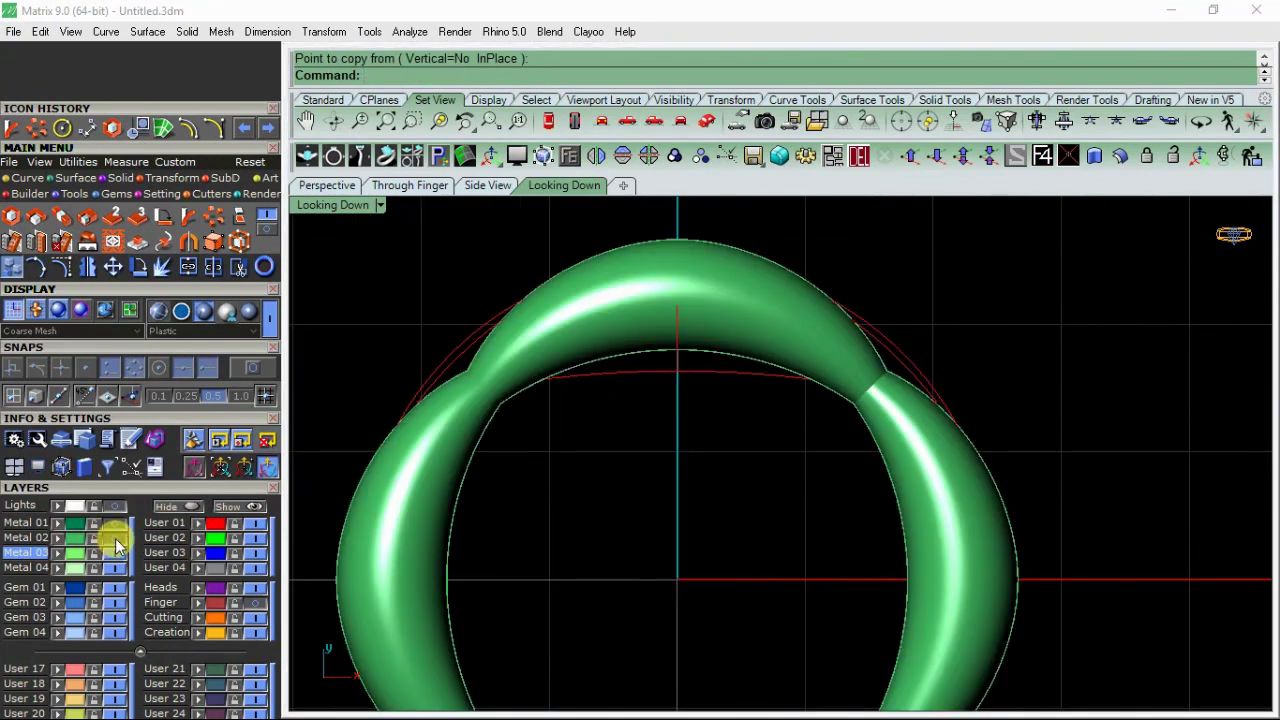
left_click(670, 334)
left_click(189, 219)
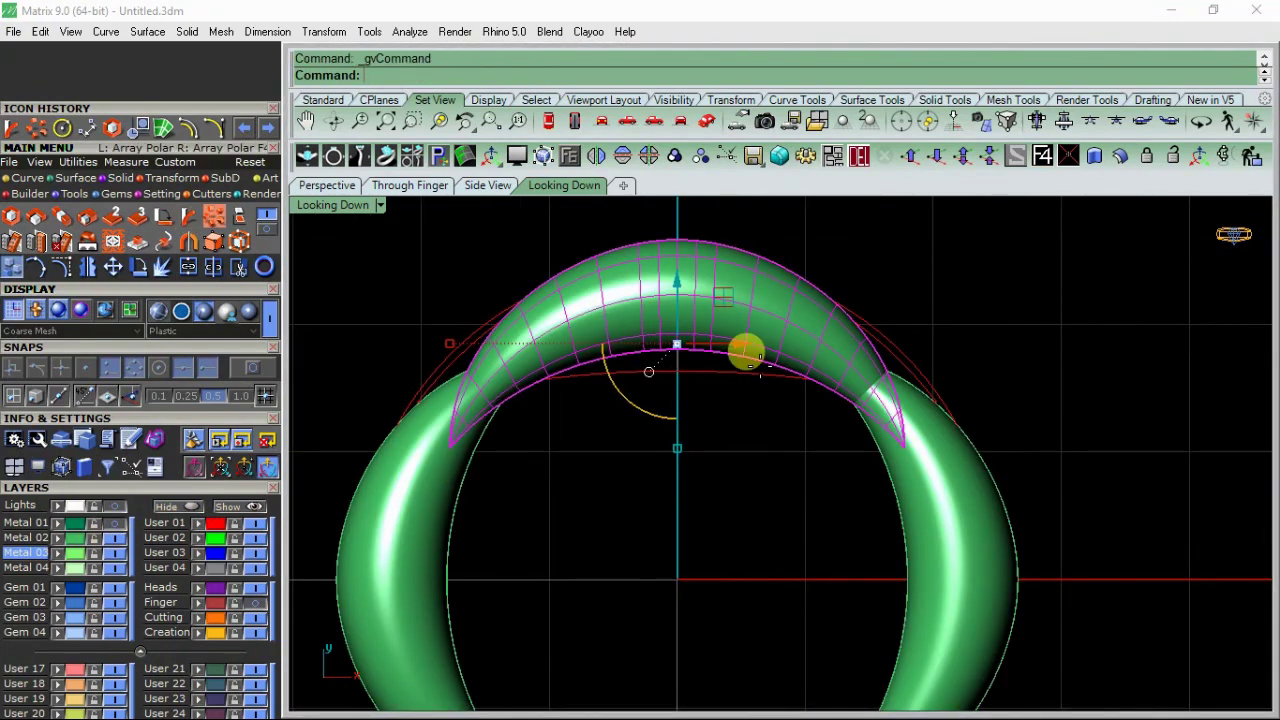
left_click(252, 367)
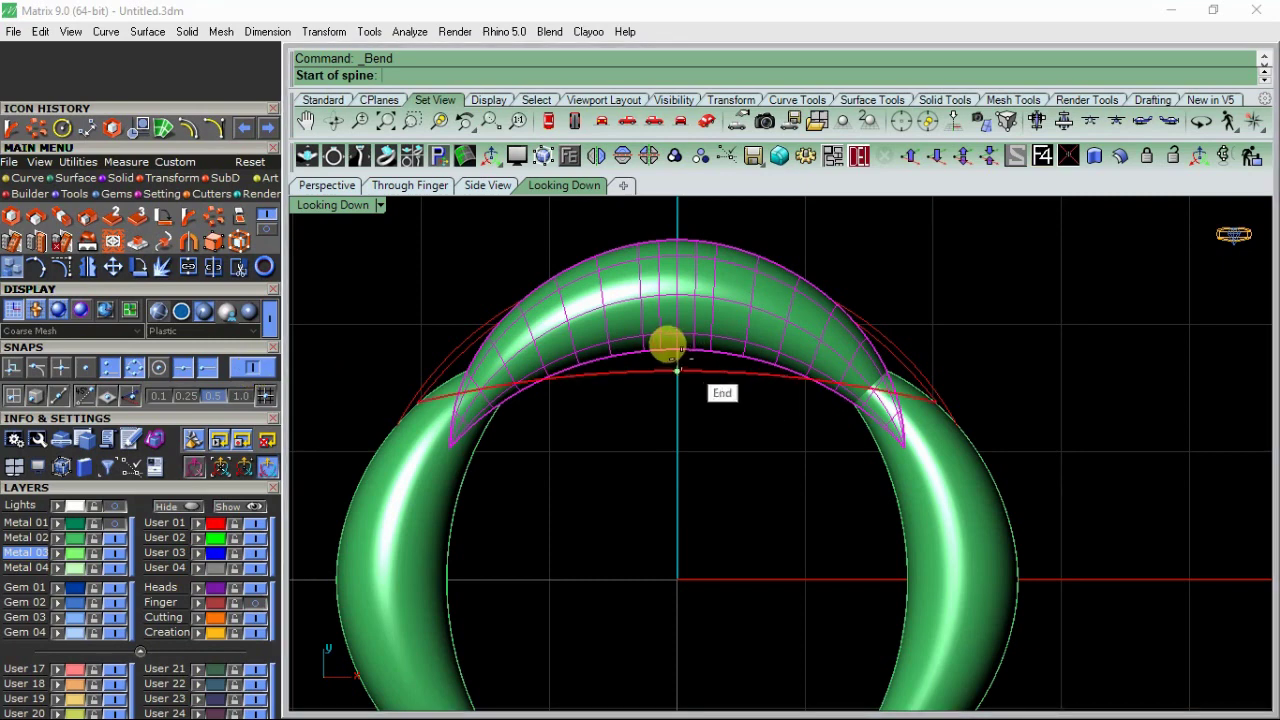
left_click(677, 349)
scroll(486, 340, "down", 2)
left_click(870, 350)
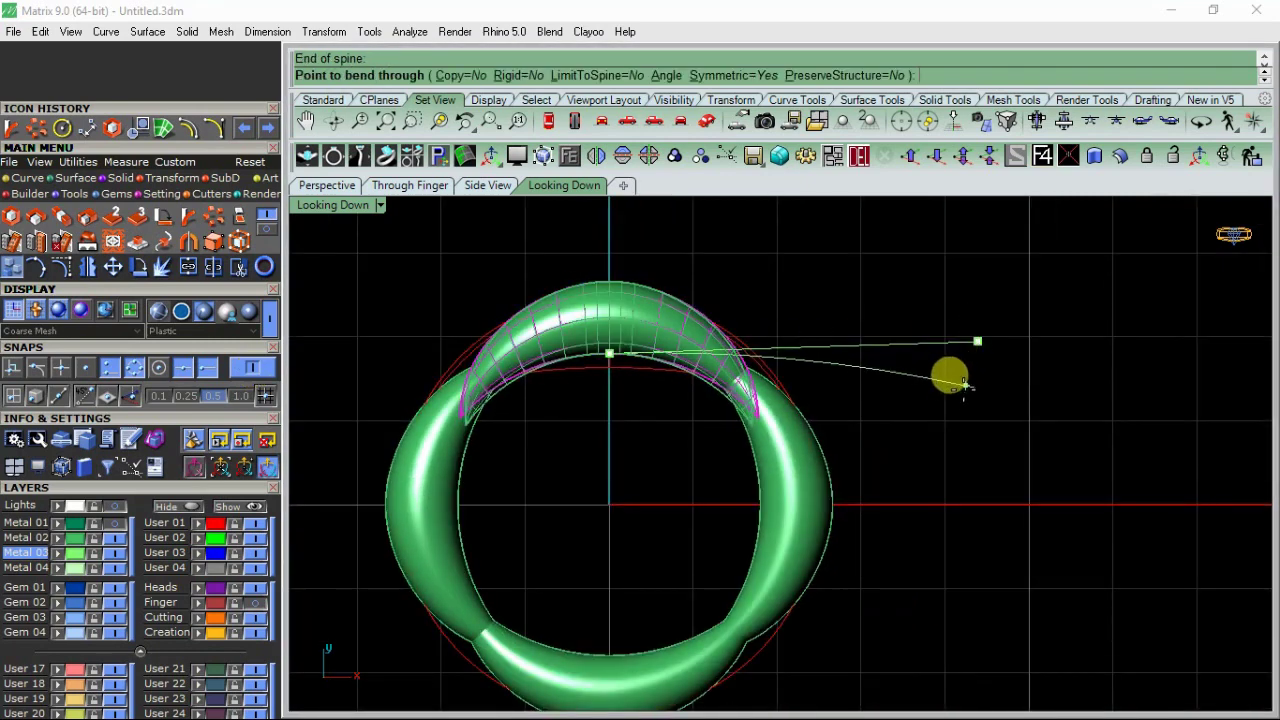
left_click(940, 415)
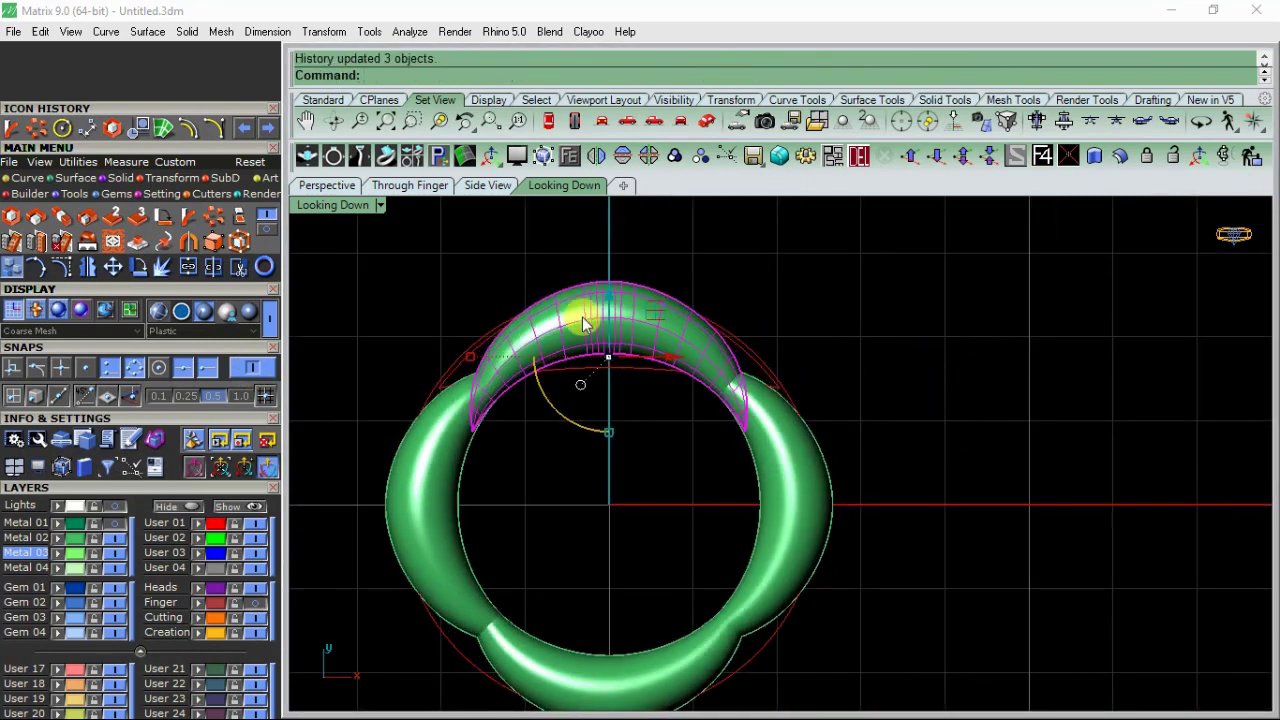
left_click_drag(610, 300, 608, 315)
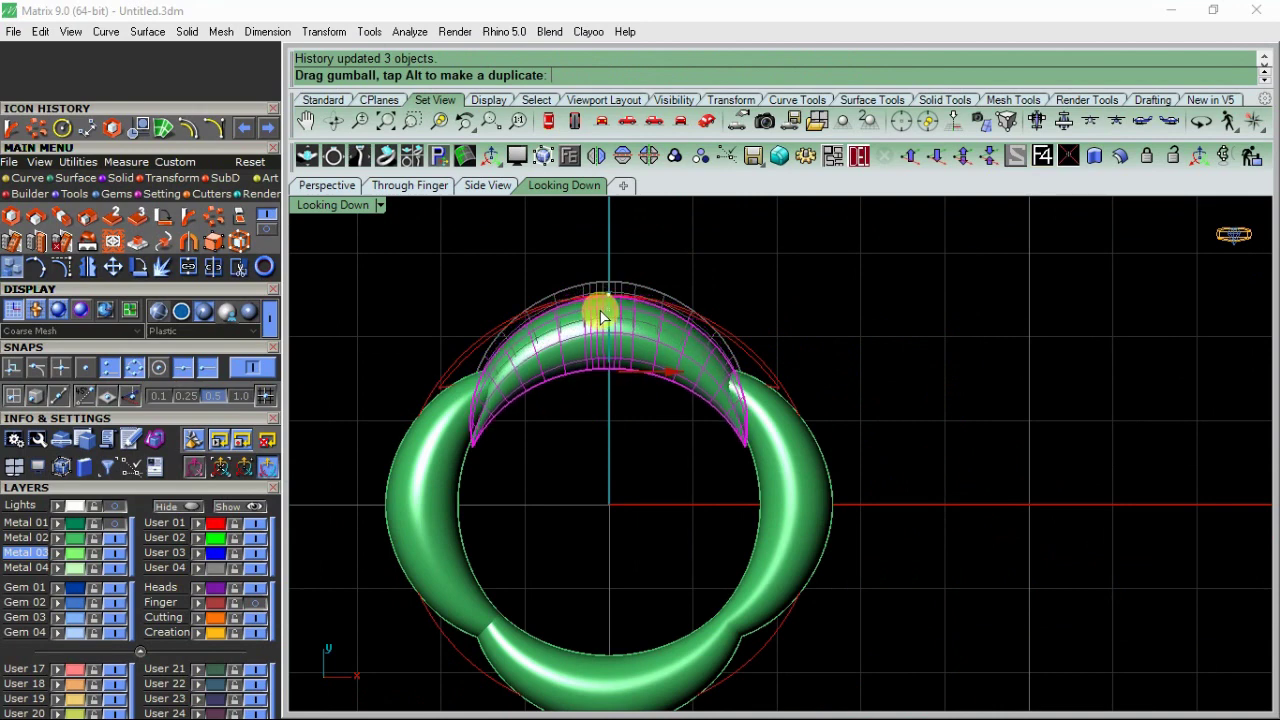
Step: Scale the ring with Scale2D and reshape its top section with the gumball
left_click(33, 216)
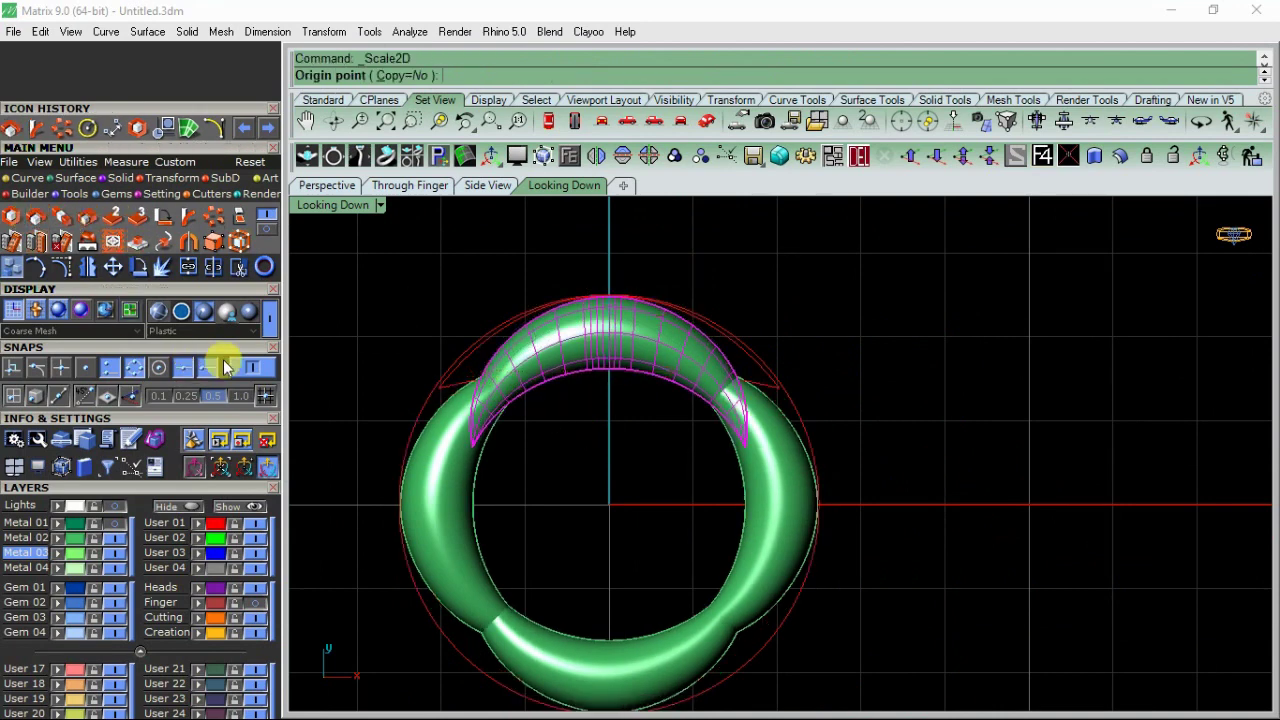
left_click(620, 333)
left_click(1078, 334)
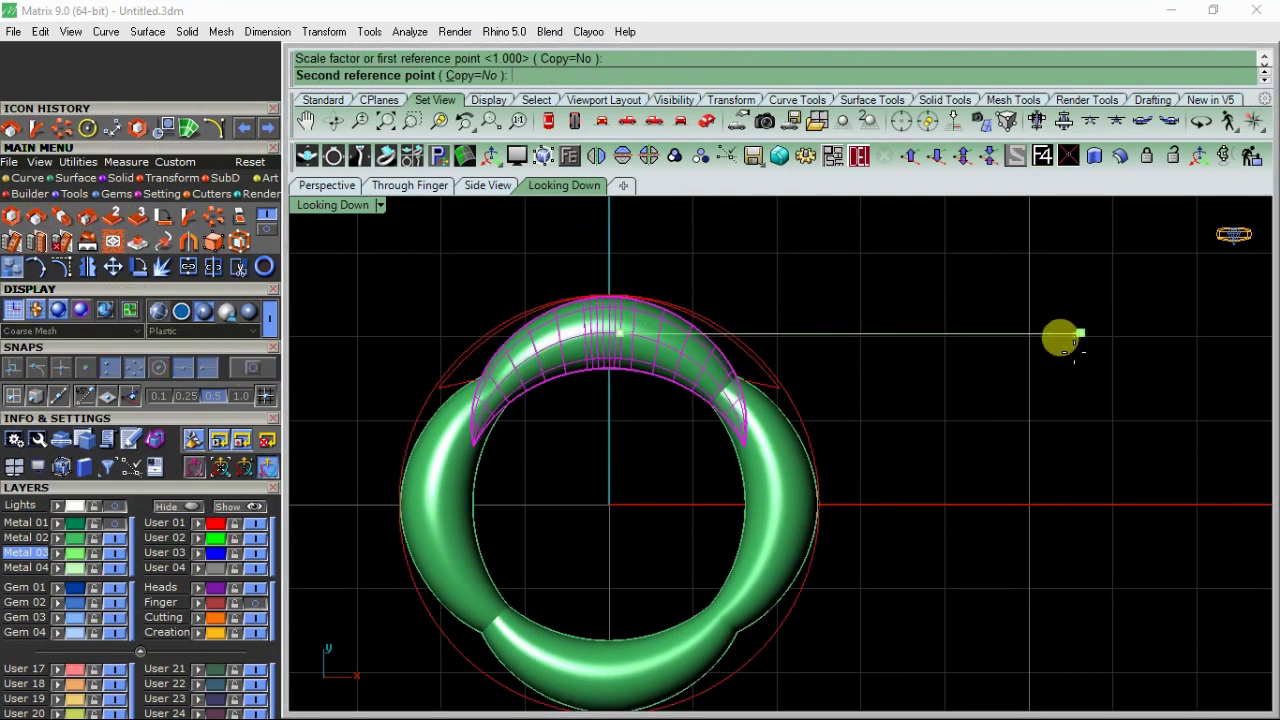
left_click(1076, 334)
scroll(470, 375, "up", 3)
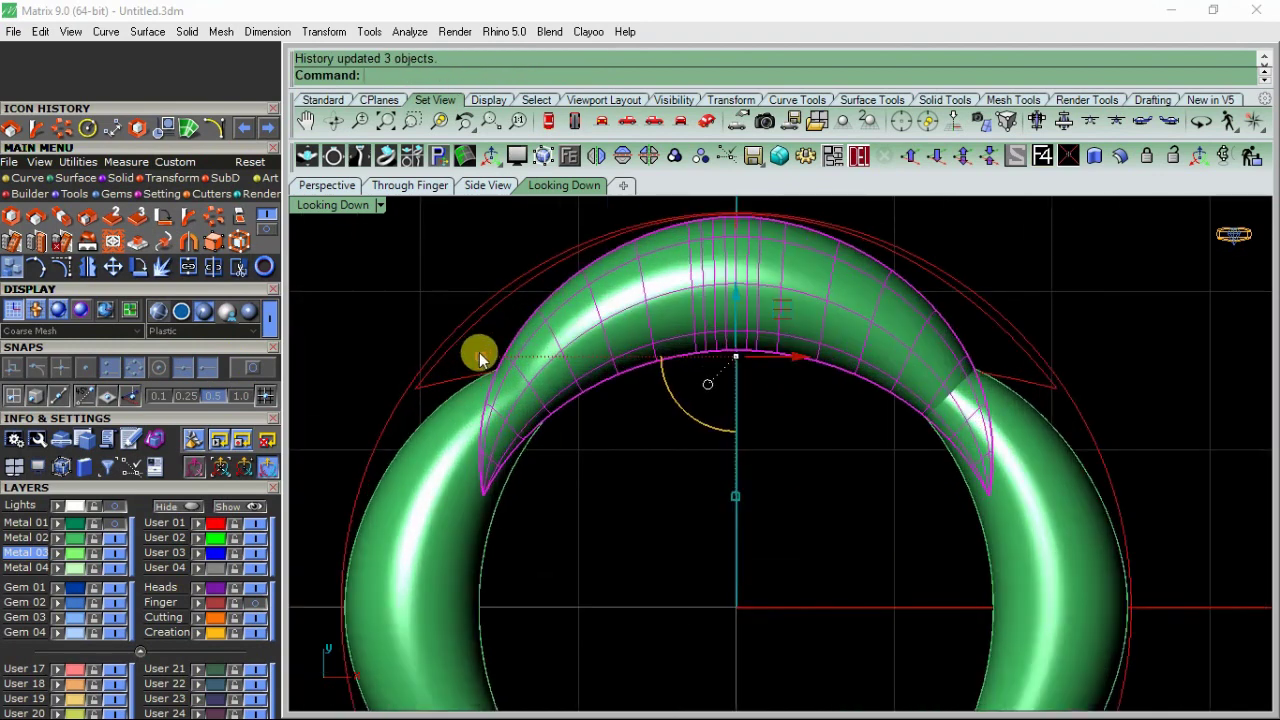
left_click_drag(479, 352, 466, 357)
scroll(520, 340, "down", 3)
scroll(590, 333, "down", 1)
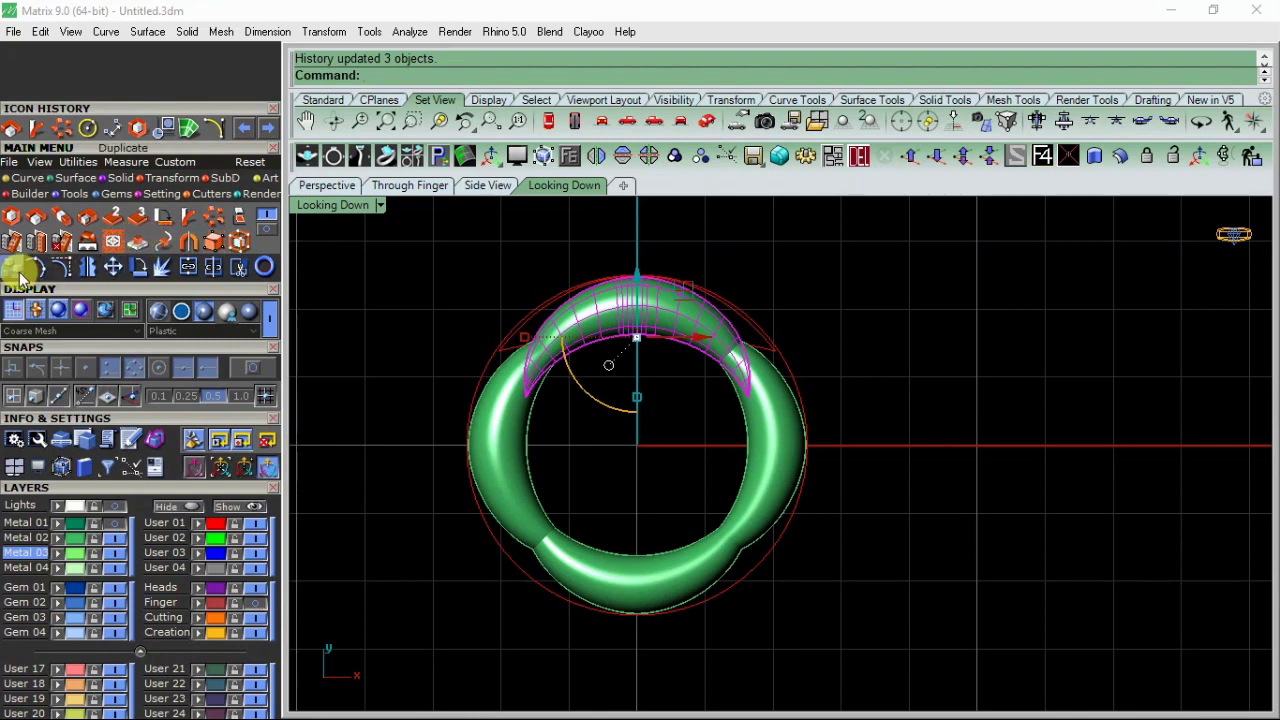
Step: Copy the top arc section to a position inside the ring
left_click(36, 265)
left_click(614, 294)
scroll(626, 386, "up", 3)
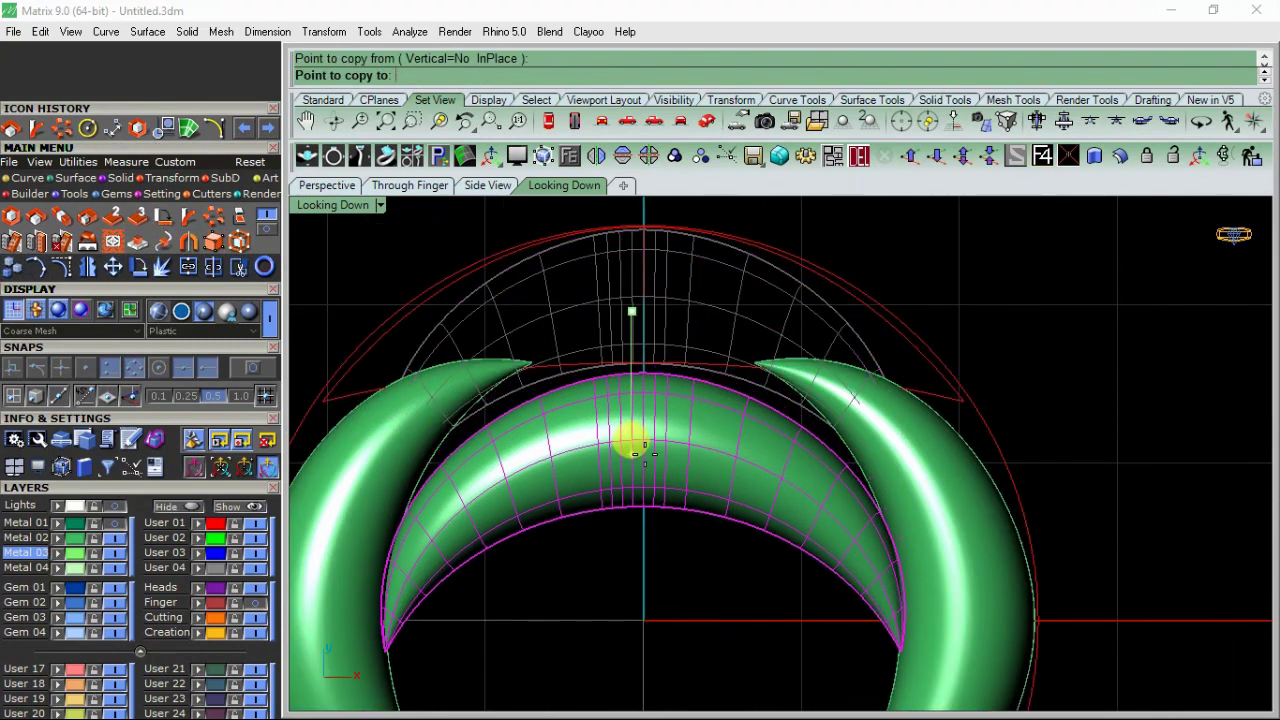
left_click(638, 445)
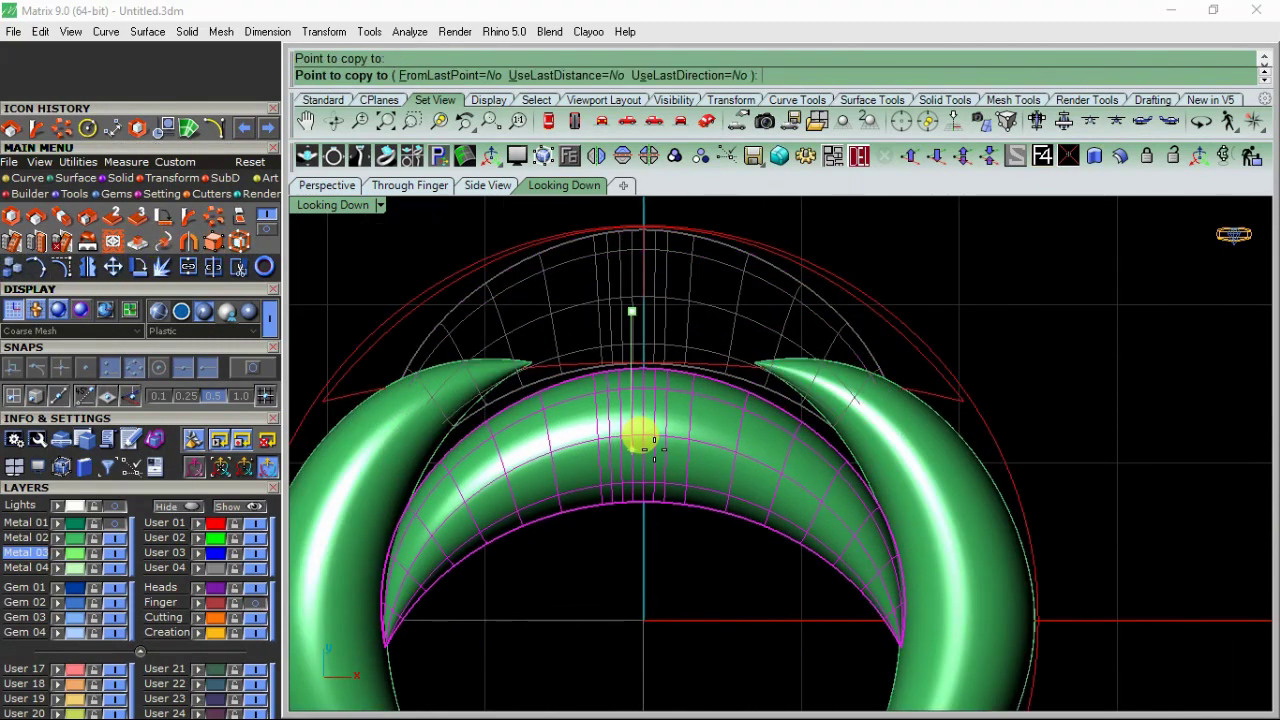
key("Return")
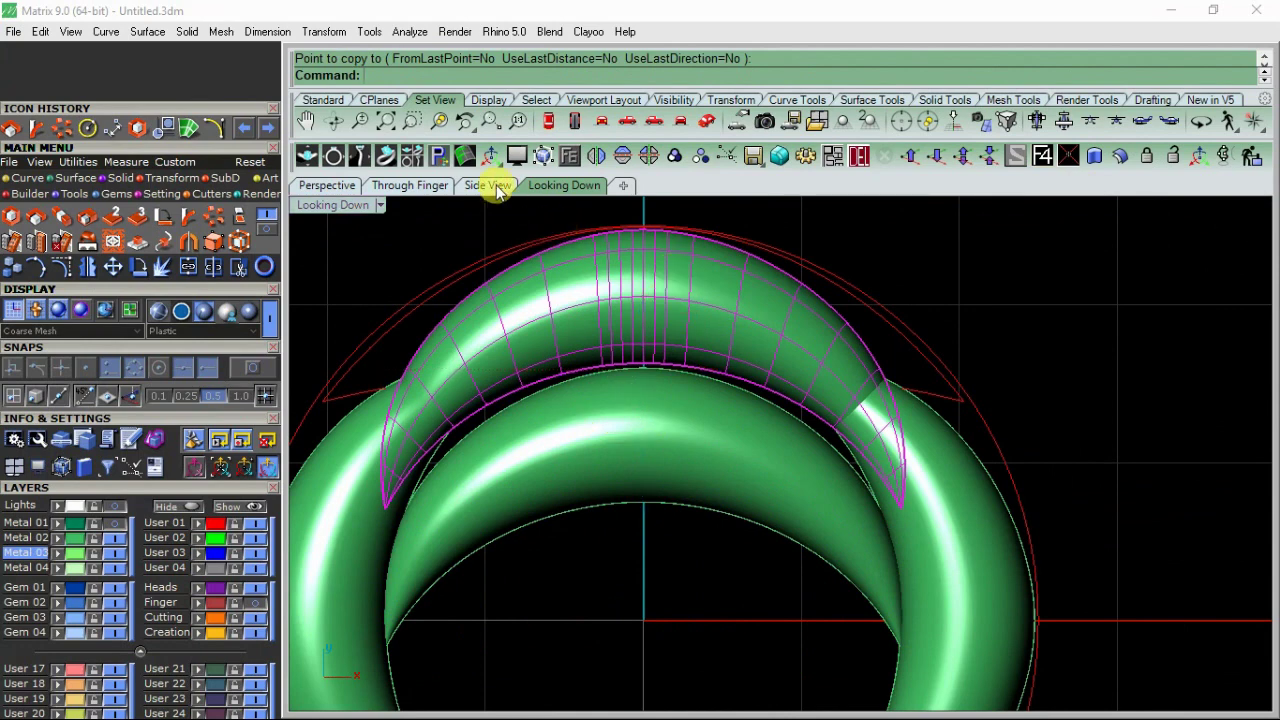
Step: In Side View, rotate the copied arc upward, then check it from top and perspective
left_click(488, 186)
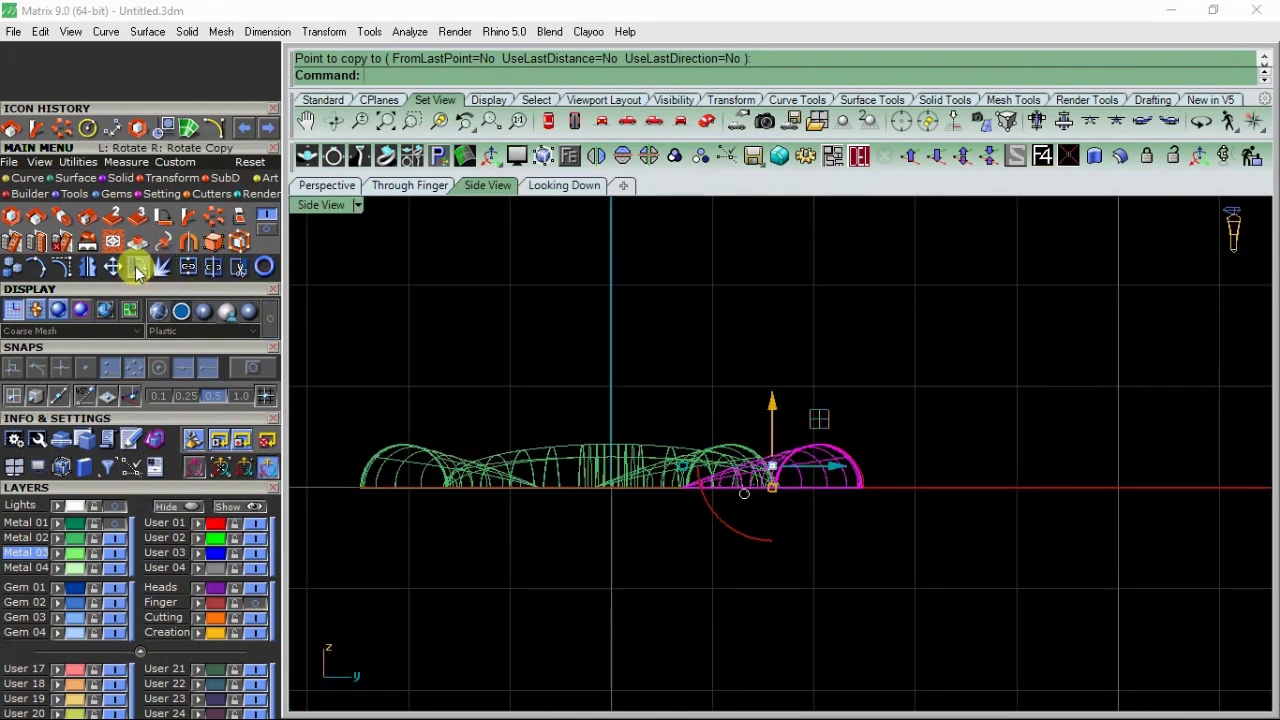
left_click(139, 266)
left_click(684, 485)
left_click(1009, 495)
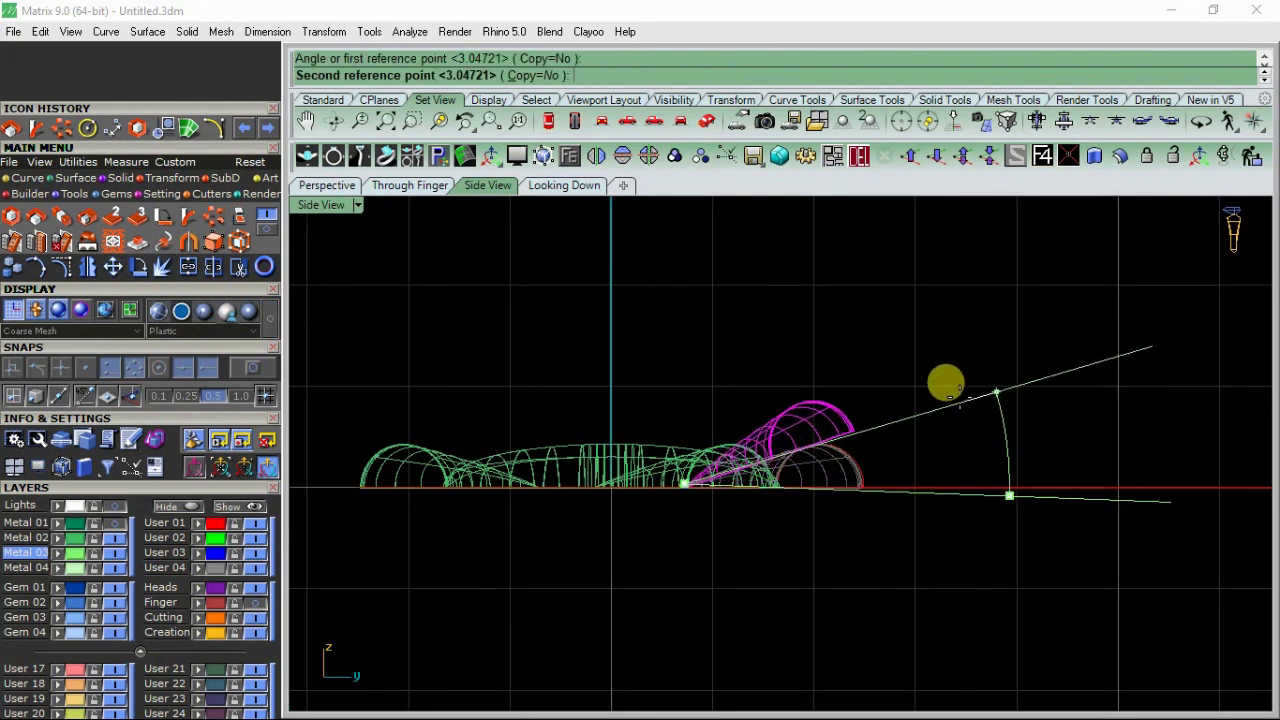
left_click(937, 376)
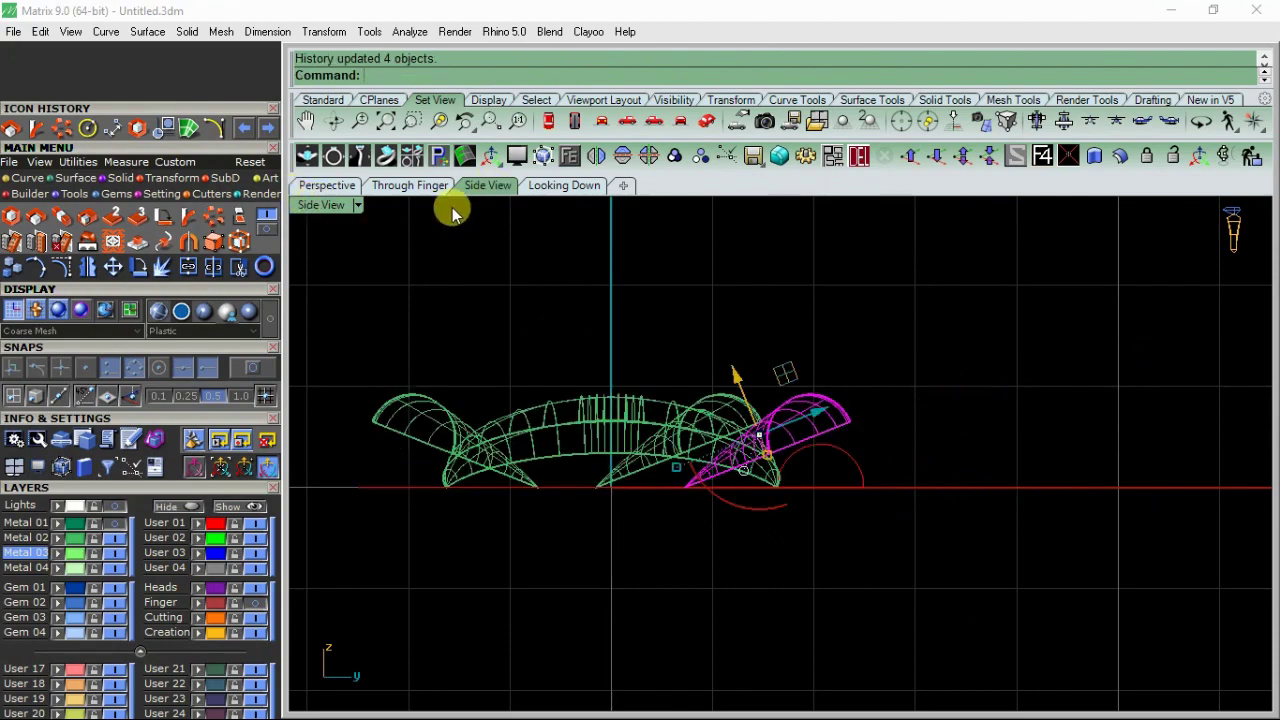
left_click(577, 186)
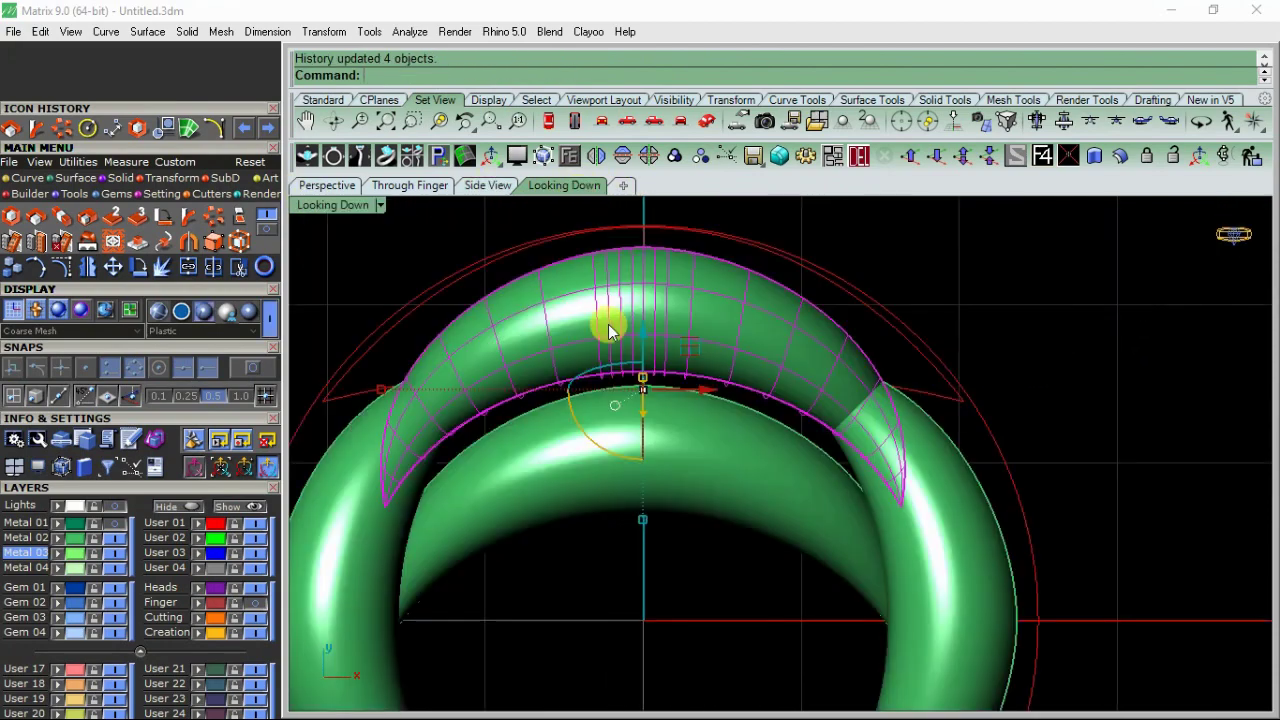
left_click(320, 185)
mouse_move(843, 514)
right_mouse_down()
mouse_move(589, 291)
mouse_move(691, 320)
mouse_move(779, 460)
mouse_move(694, 386)
right_mouse_up()
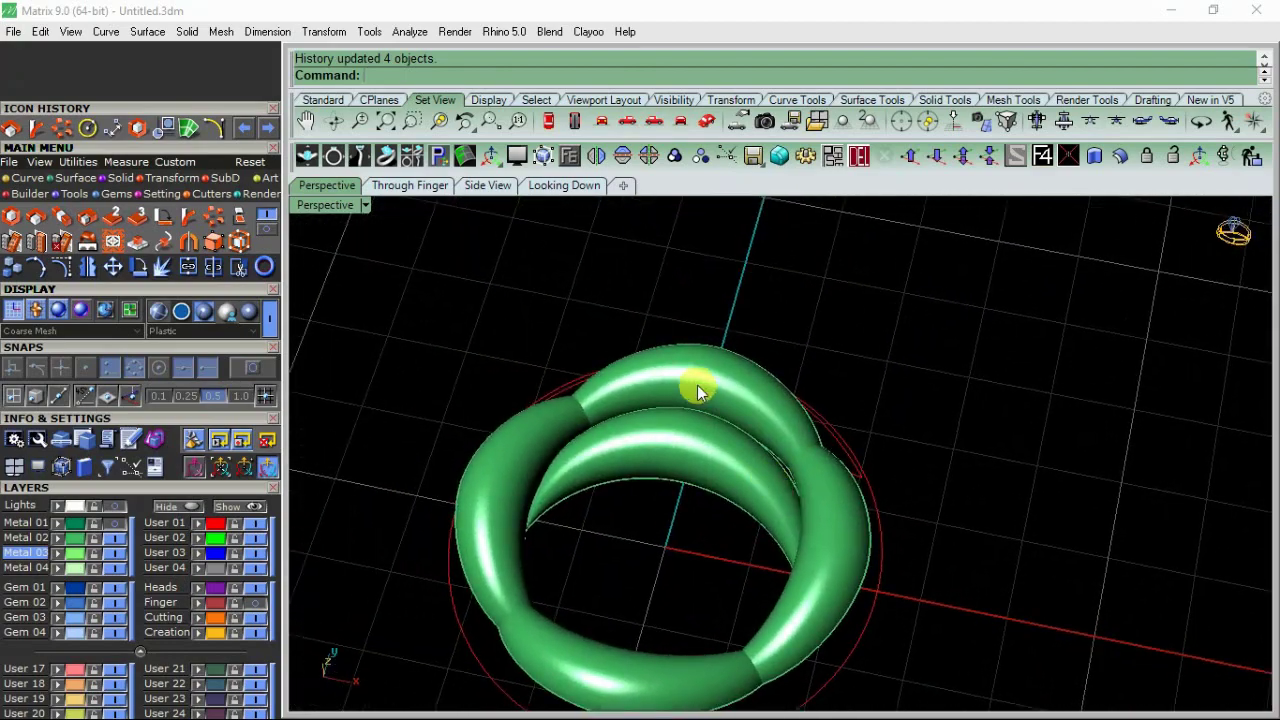
Step: Scale the outer top arc narrower and move it upward with the gumball
left_click(694, 386)
left_click(556, 187)
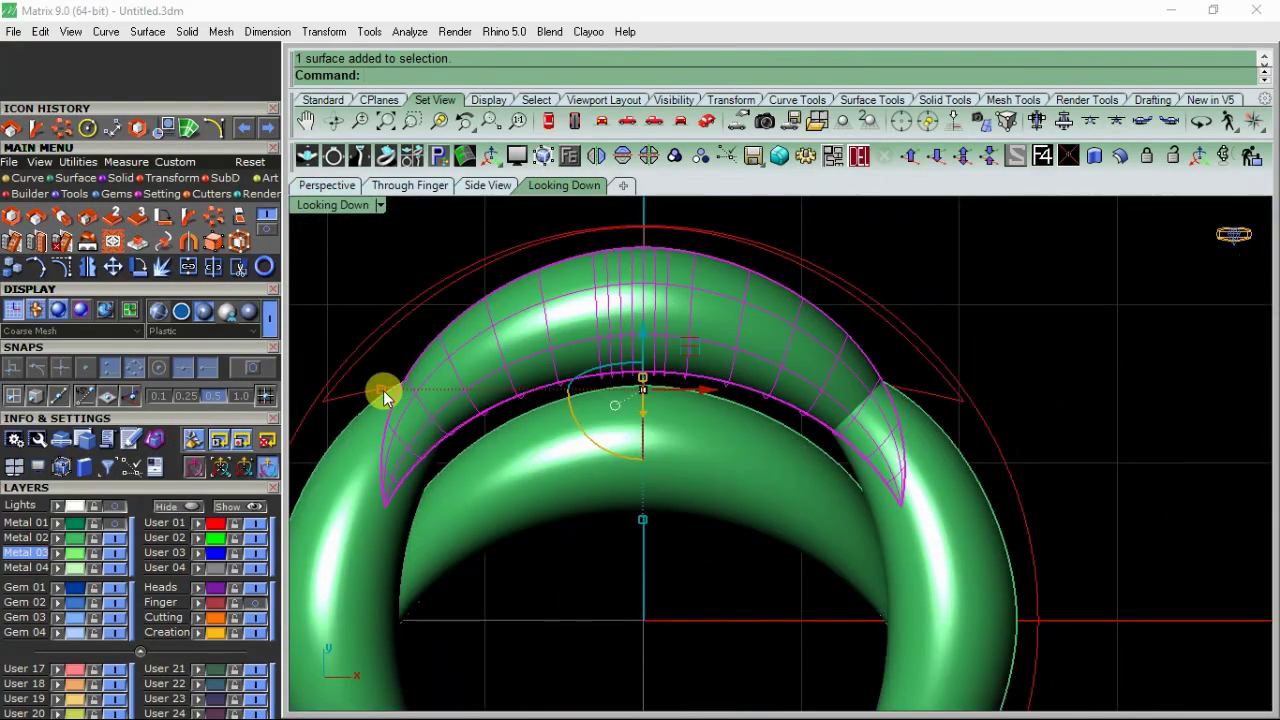
mouse_move(383, 390)
left_mouse_down()
mouse_move(408, 378)
mouse_move(430, 391)
left_mouse_up()
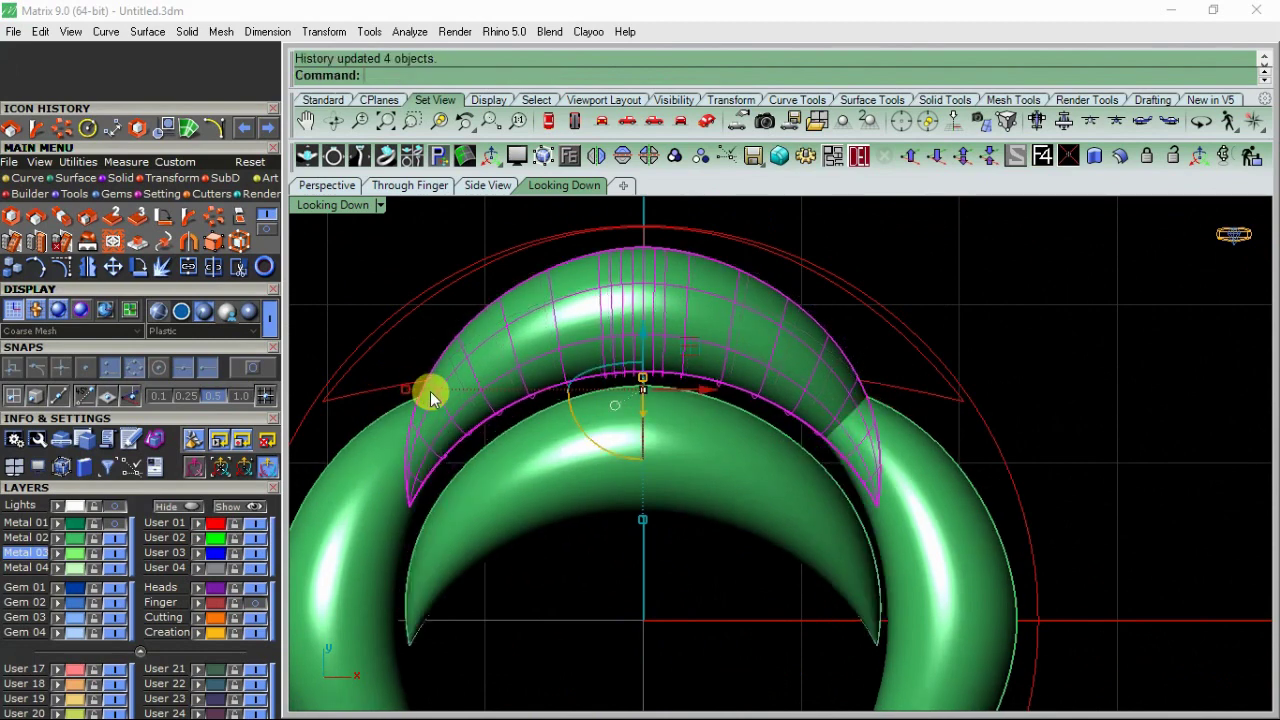
mouse_move(645, 333)
left_mouse_down()
mouse_move(660, 318)
mouse_move(648, 309)
left_mouse_up()
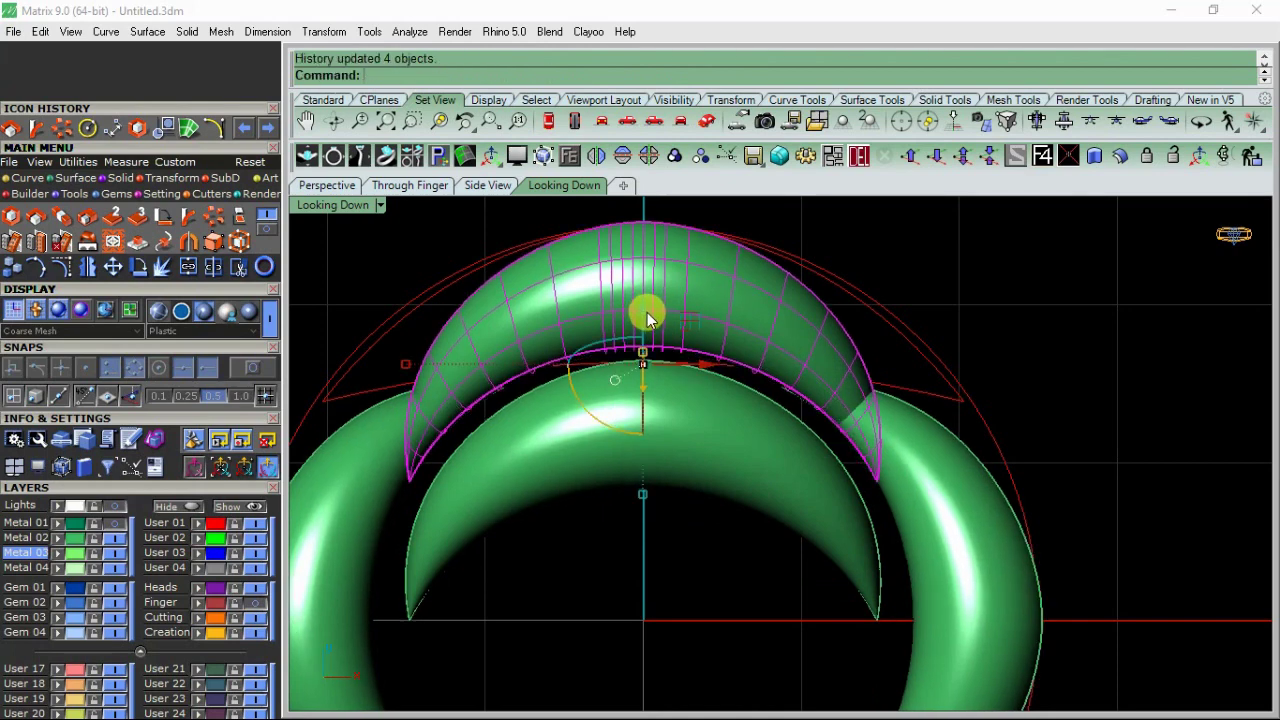
Step: Shrink the inner arc with Scale2D and move it up
left_click(556, 480)
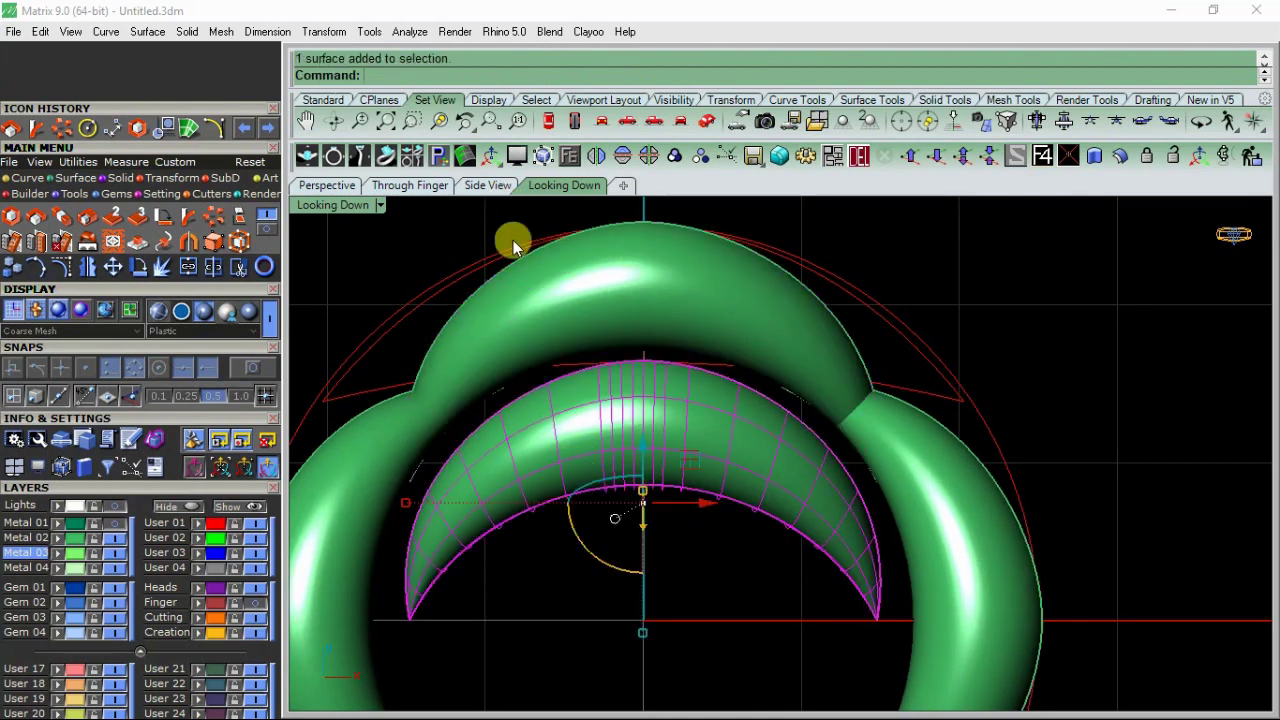
left_click(38, 215)
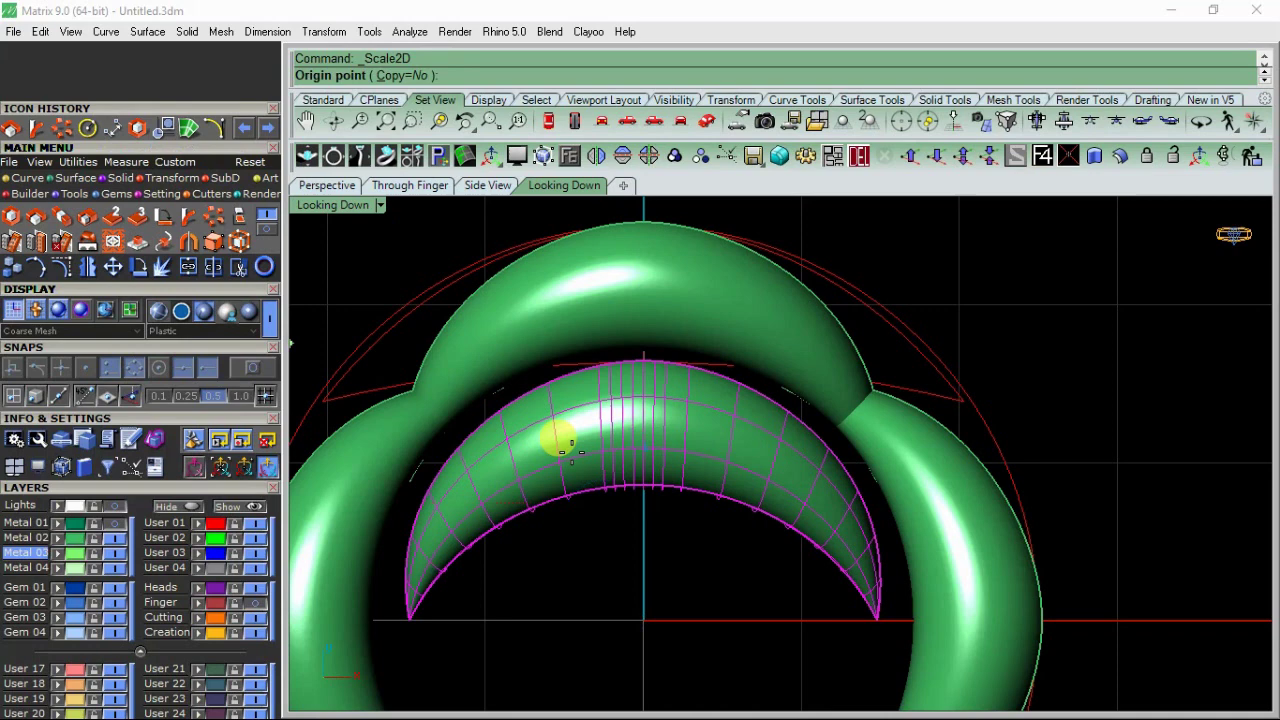
left_click(635, 425)
left_click(1022, 426)
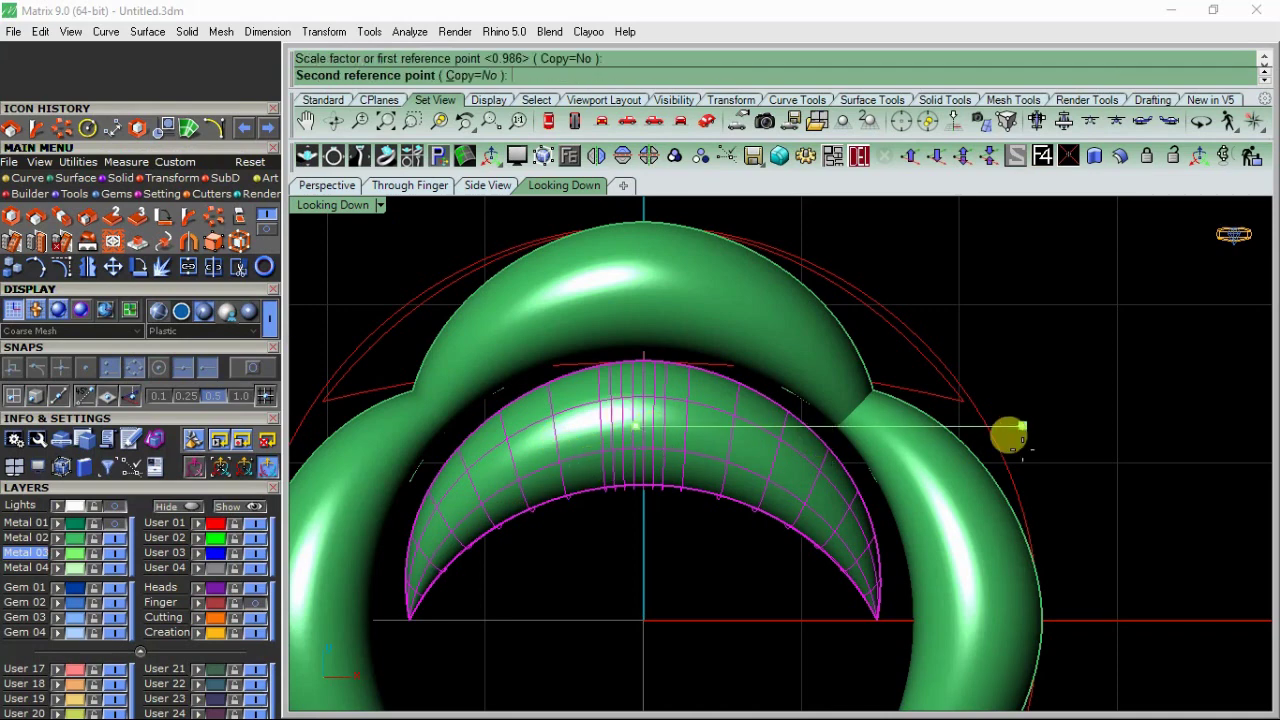
left_click(948, 462)
left_click_drag(666, 446, 666, 410)
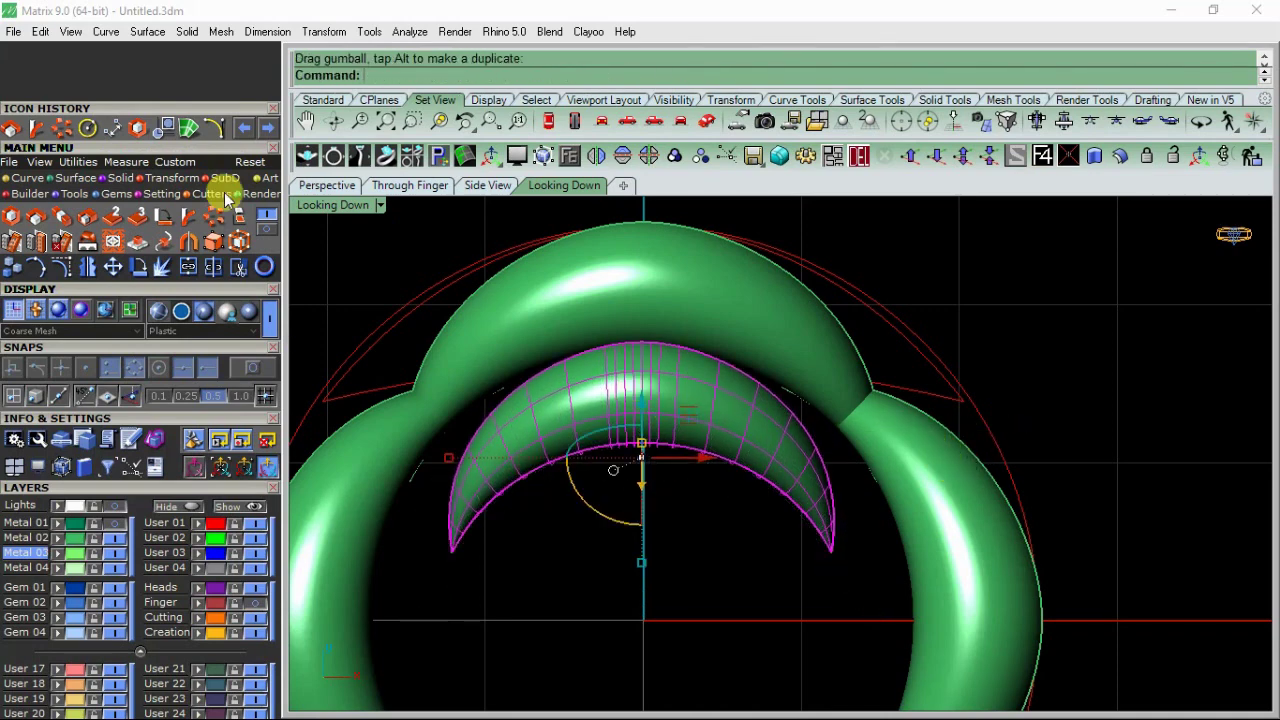
Step: Polar-array the inner arc around the ring centre with 4 items
left_click(962, 156)
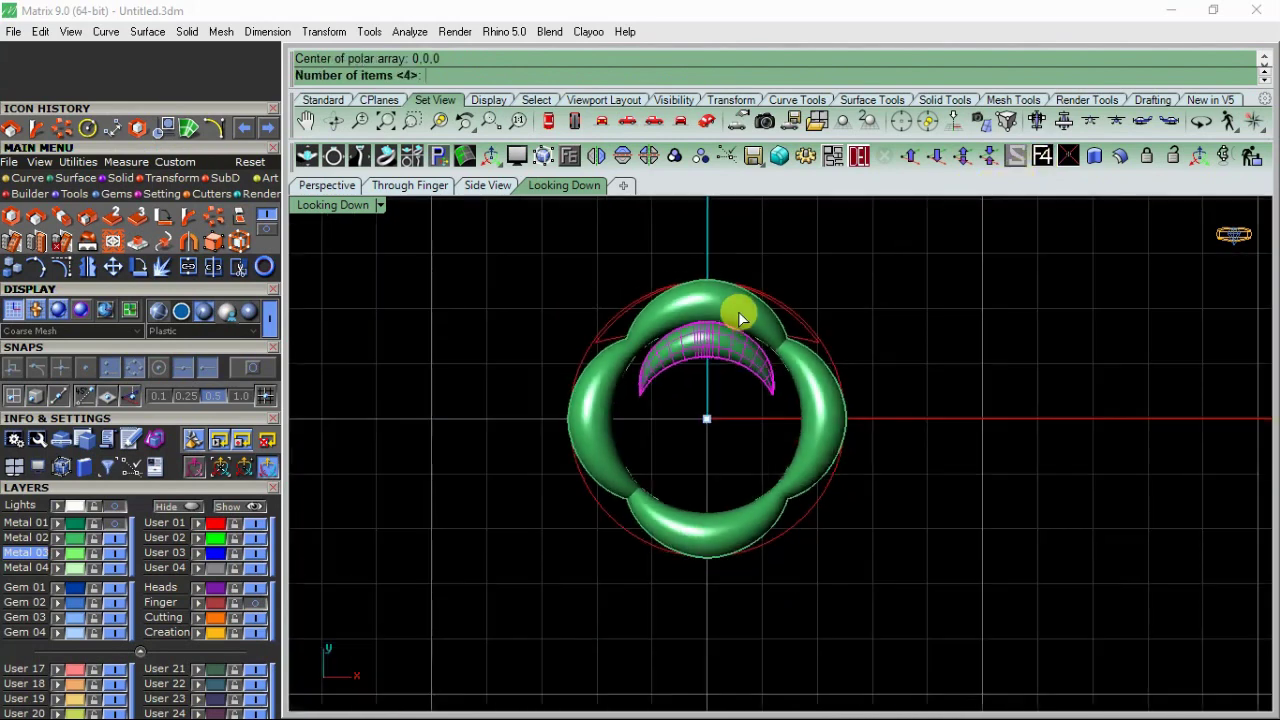
type("3")
key("Return")
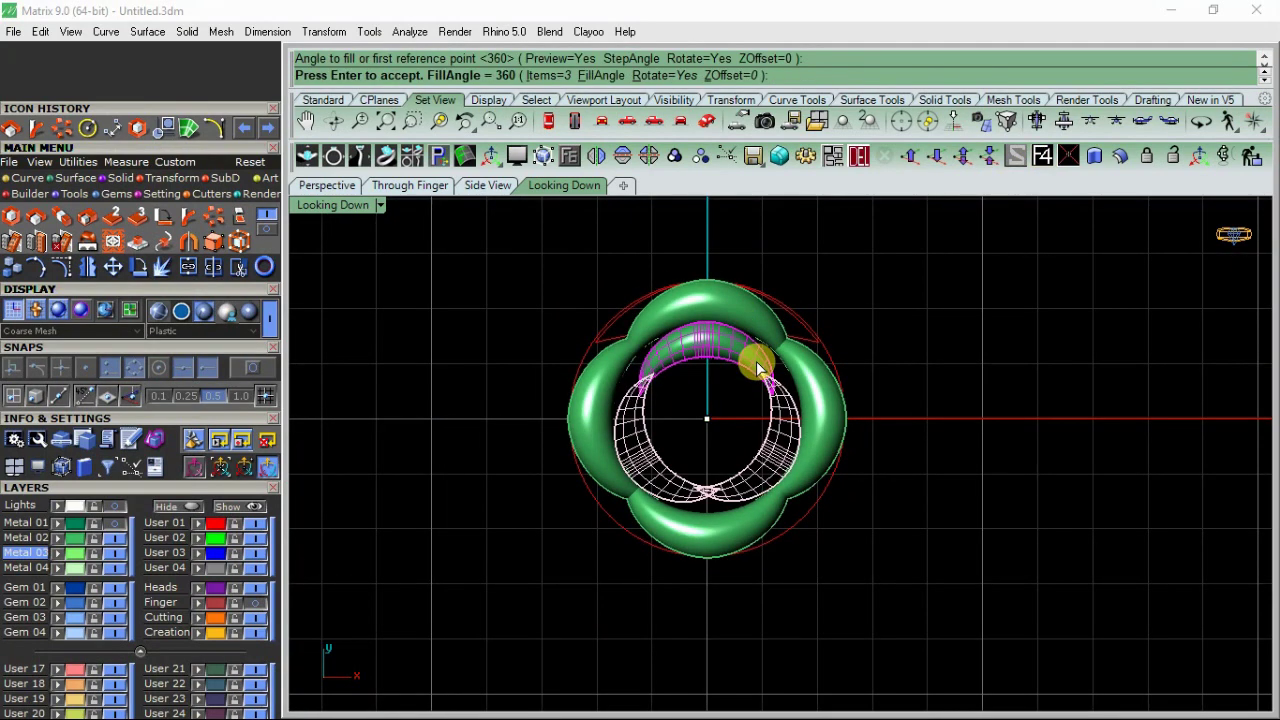
left_click(544, 75)
type("4")
key("Return")
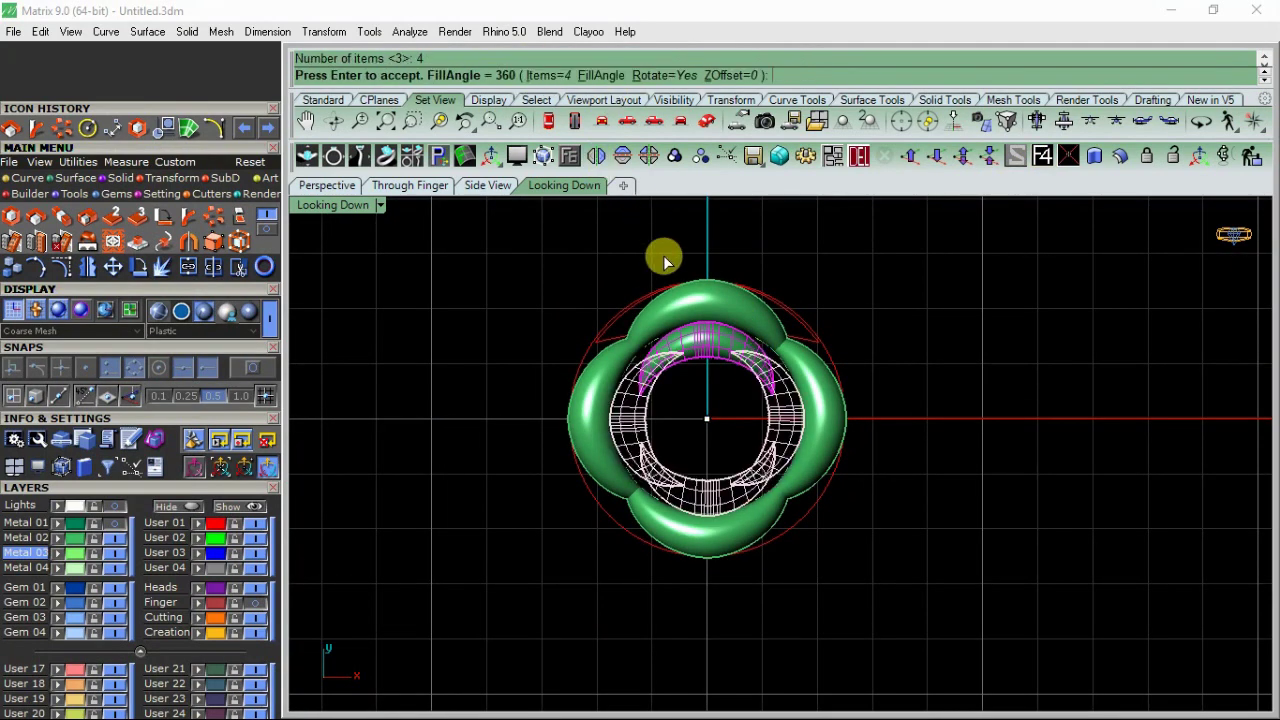
key("Return")
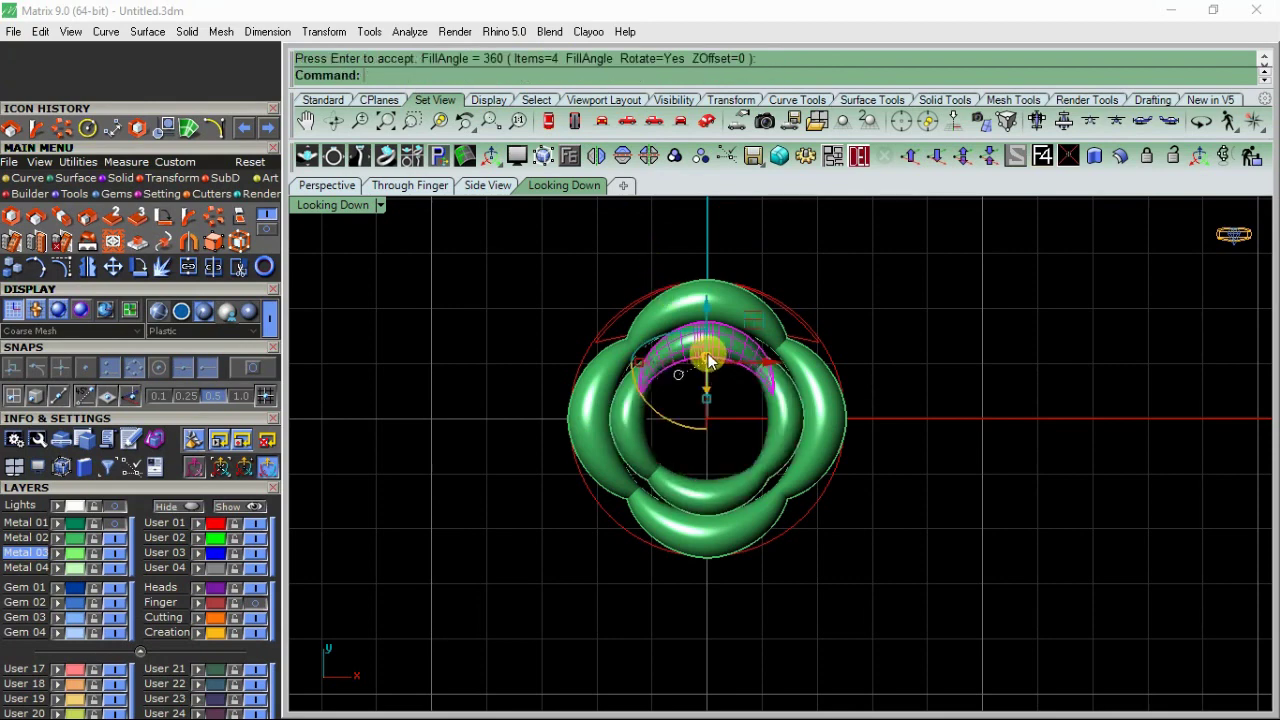
Step: Widen, reshape and raise the arrayed arc surface with the gumball
scroll(706, 362, "up", 5)
left_click_drag(515, 380, 538, 379)
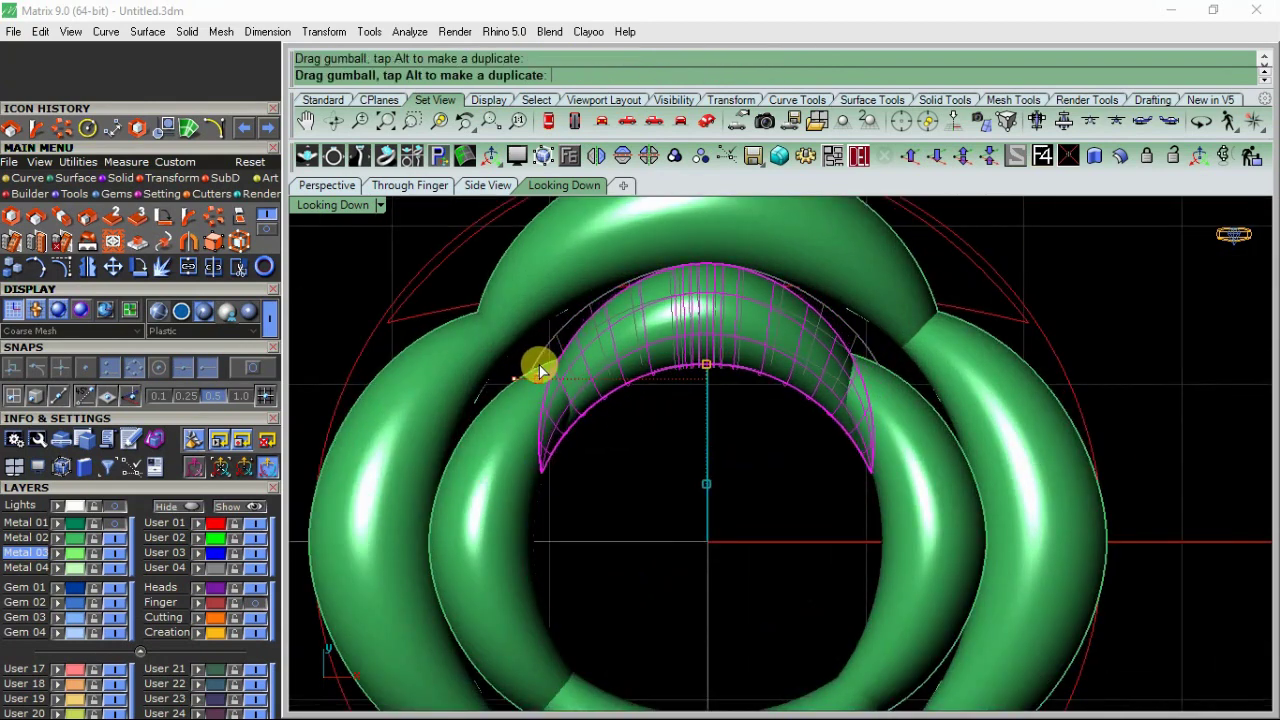
left_click_drag(707, 411, 709, 404)
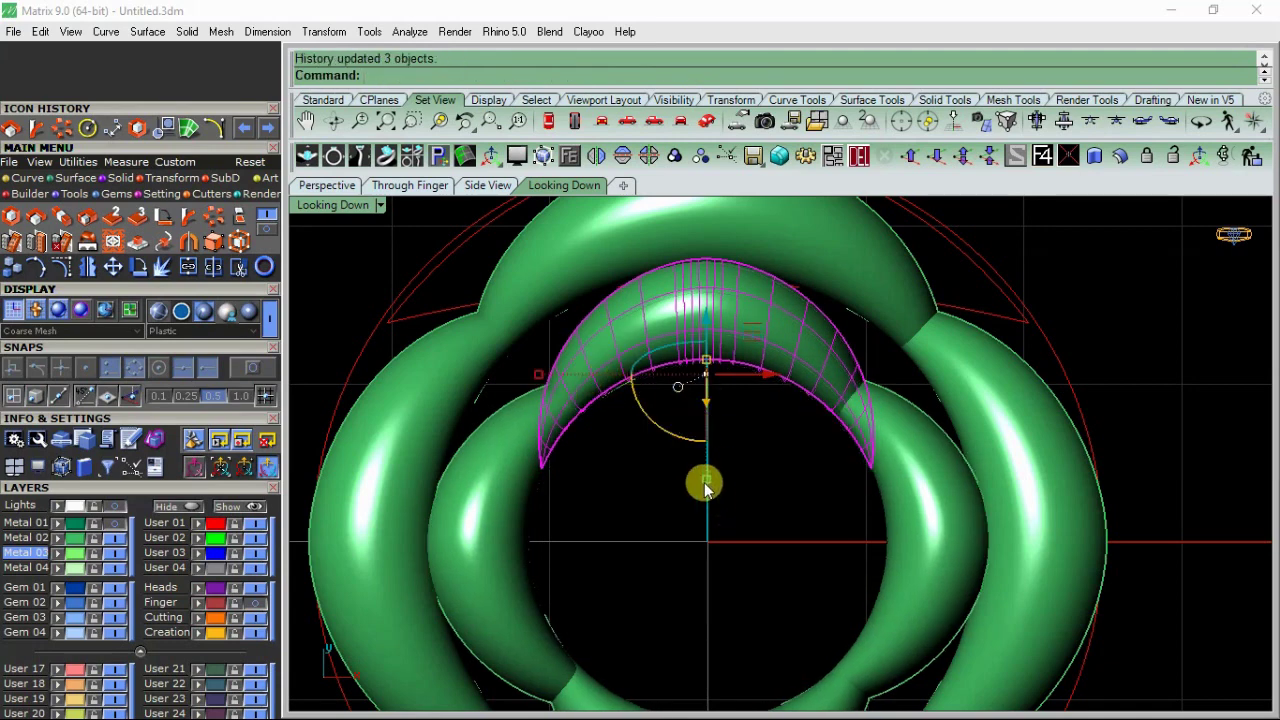
left_click_drag(706, 485, 714, 315)
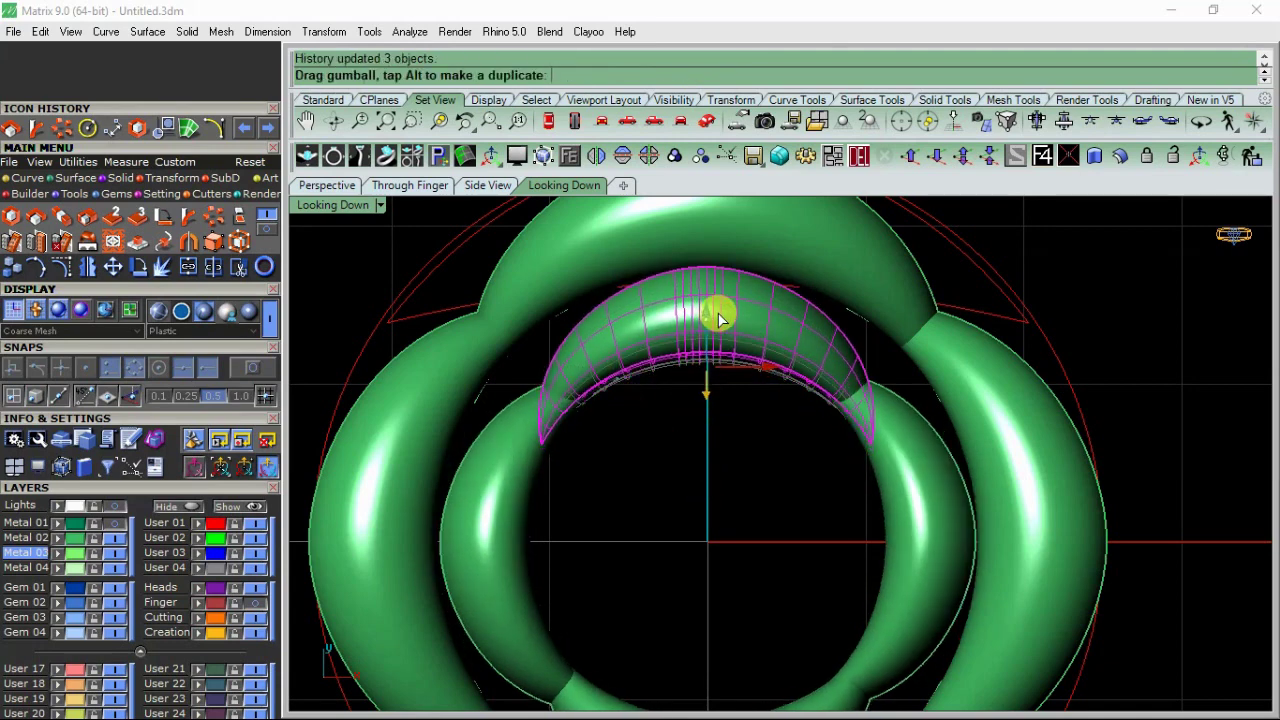
Step: Make a copy of the arc surface higher inside the ring, after undoing a trial move
left_click(322, 190)
mouse_move(795, 509)
right_mouse_down()
mouse_move(566, 386)
mouse_move(628, 490)
mouse_move(655, 439)
mouse_move(738, 458)
right_mouse_up()
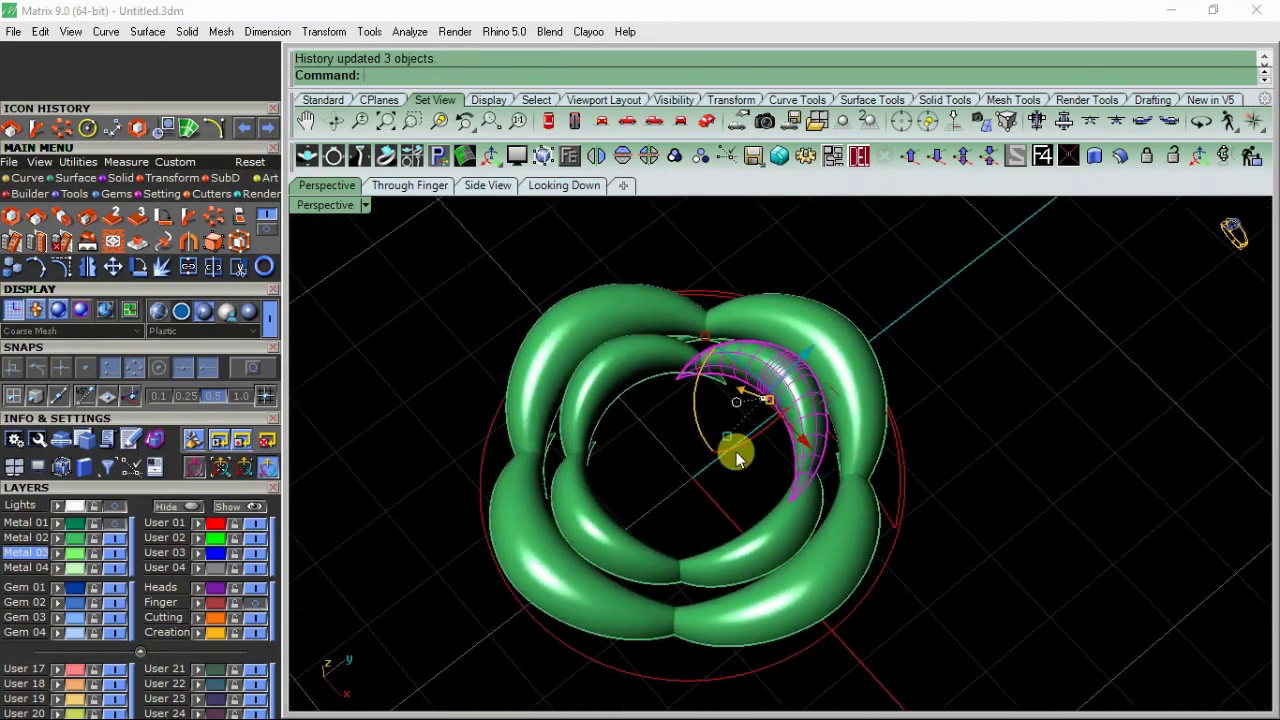
left_click(560, 186)
mouse_move(711, 404)
left_mouse_down()
mouse_move(700, 391)
mouse_move(705, 402)
left_mouse_up()
key("ctrl+z")
left_click(11, 266)
left_click(652, 440)
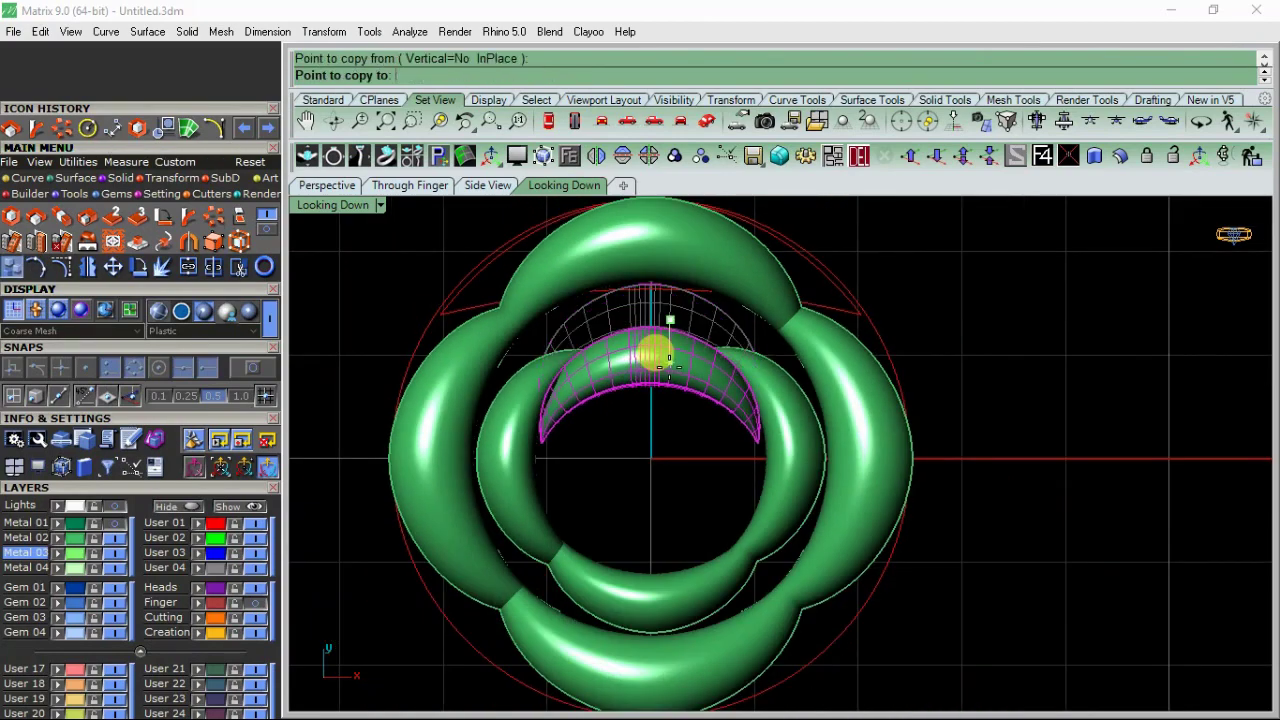
left_click(658, 366)
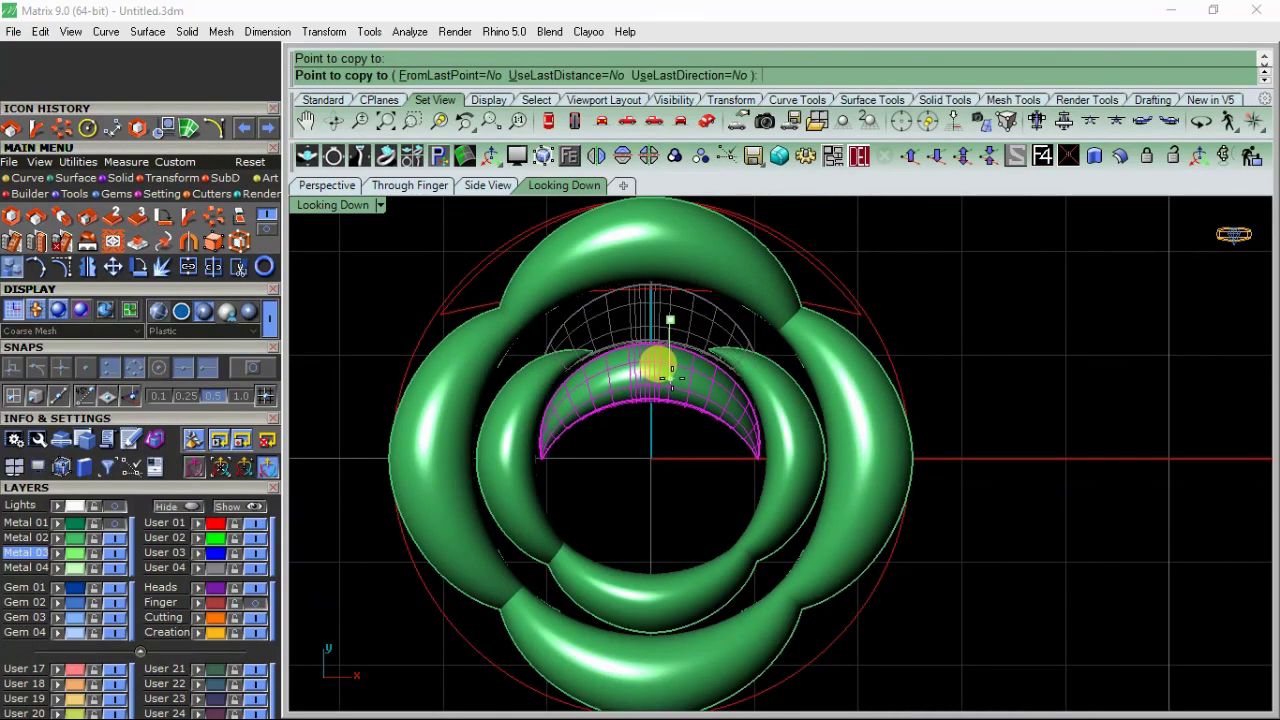
key("Return")
Step: Tilt the copied crescent petal upward and start a polar array centred at 0,0,0
left_click(591, 420)
mouse_move(591, 420)
left_mouse_down()
mouse_move(559, 402)
mouse_move(643, 486)
mouse_move(640, 423)
left_mouse_up()
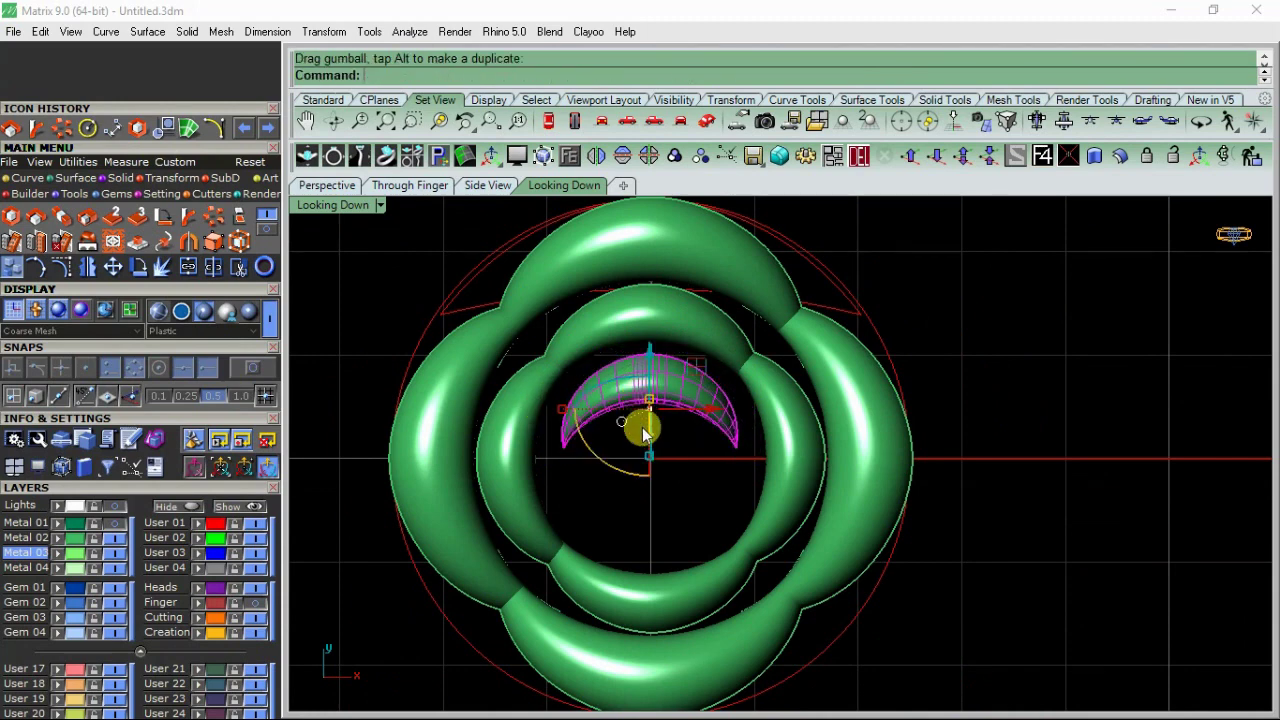
left_click(326, 185)
right_click_drag(729, 366, 683, 364)
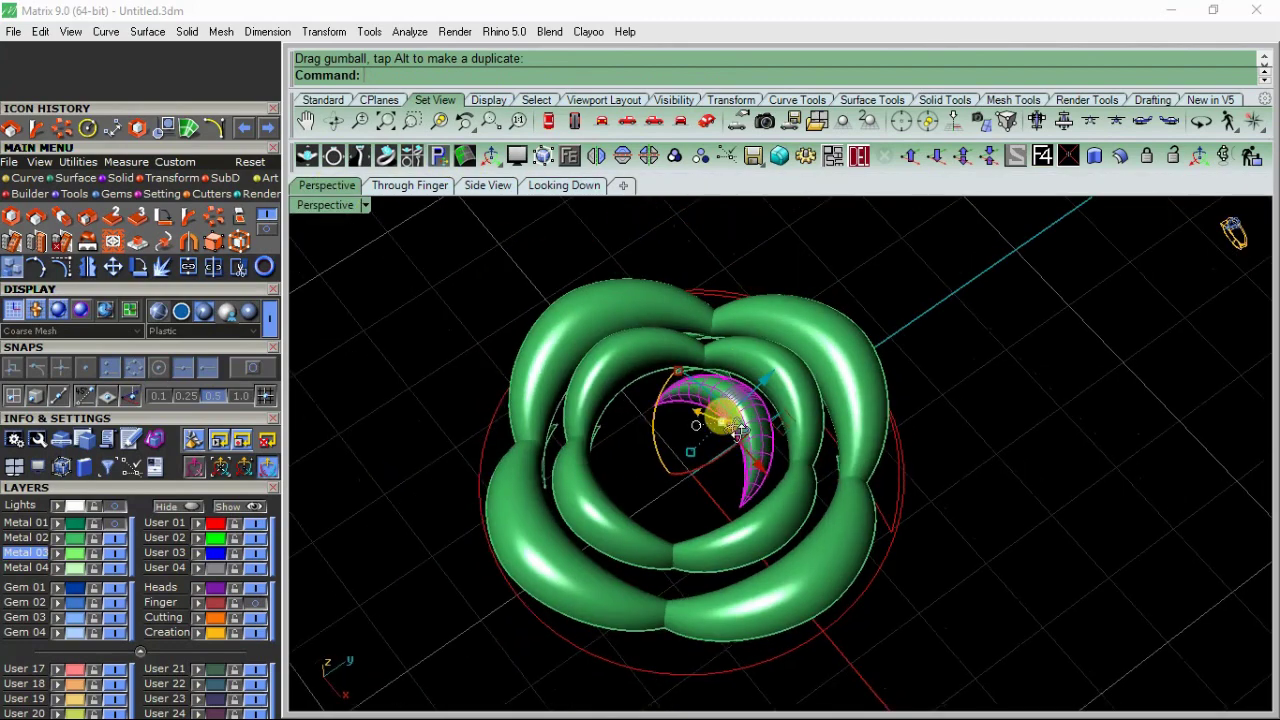
scroll(683, 364, "up", 3)
left_click_drag(749, 357, 765, 373)
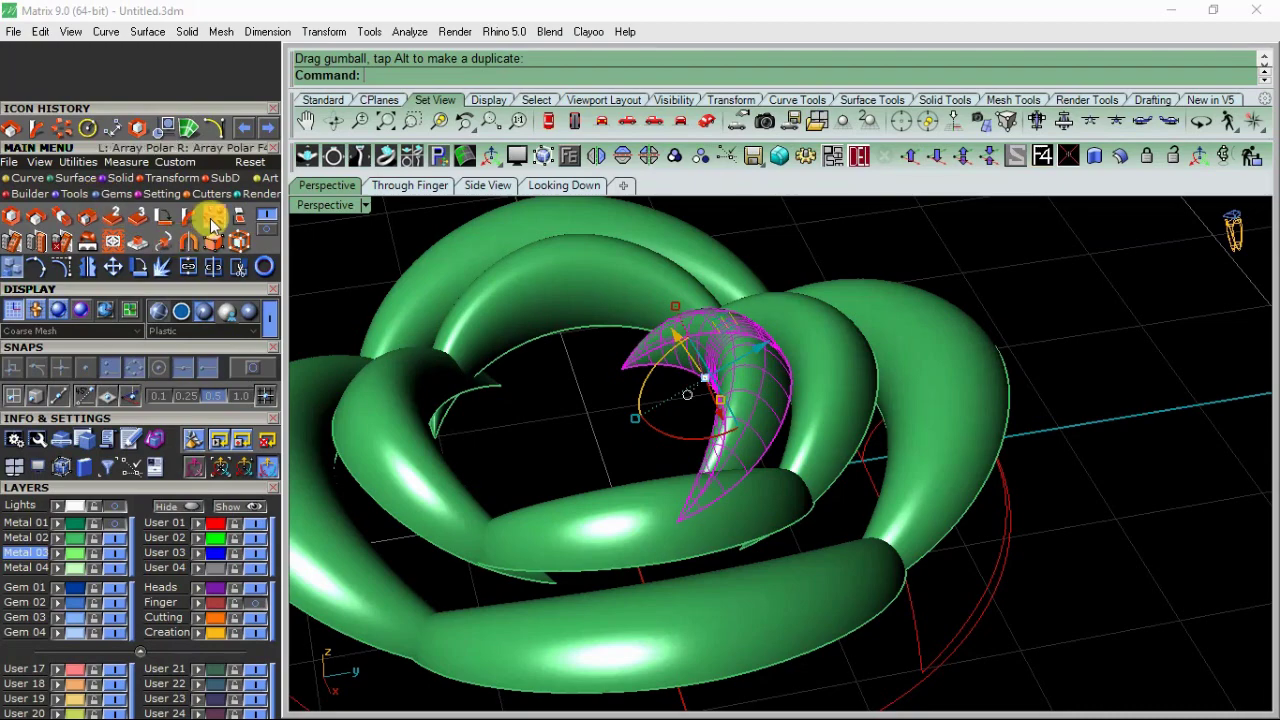
left_click(212, 217)
left_click(1042, 155)
Step: Set the crescent petal's polar array to 3 items
left_click(564, 185)
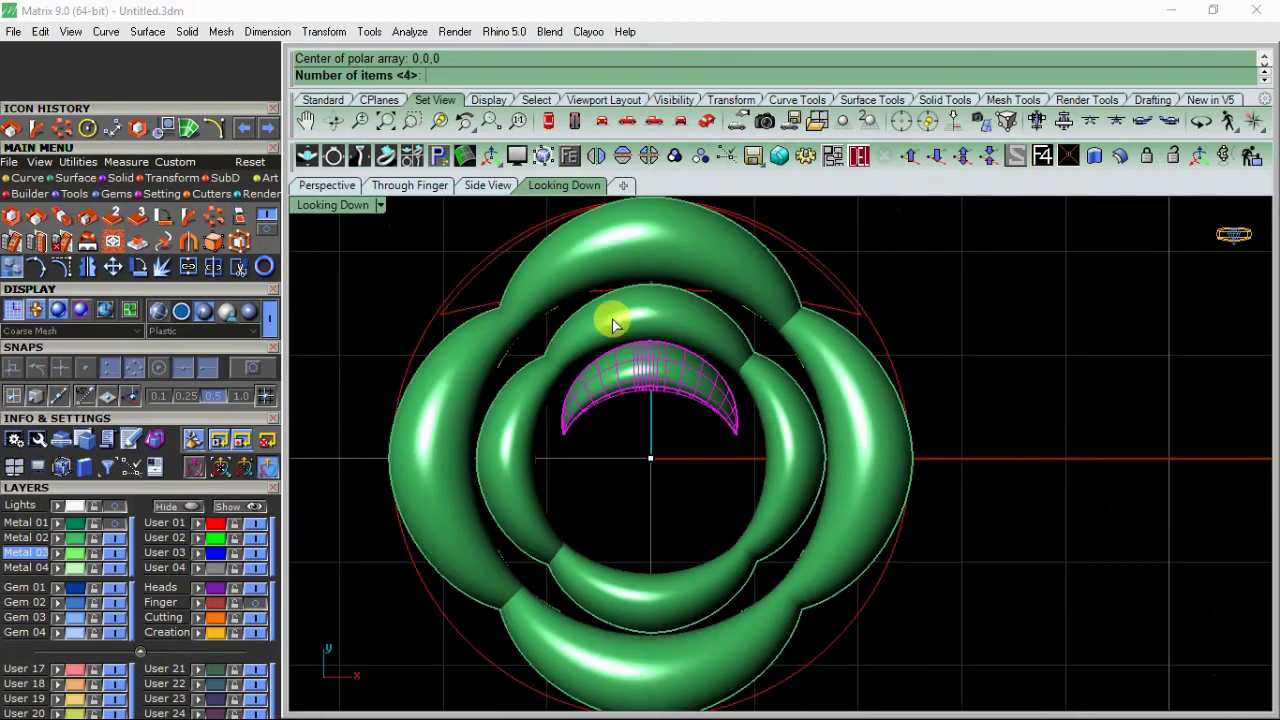
scroll(612, 330, "down", 2)
type("3")
key("Return")
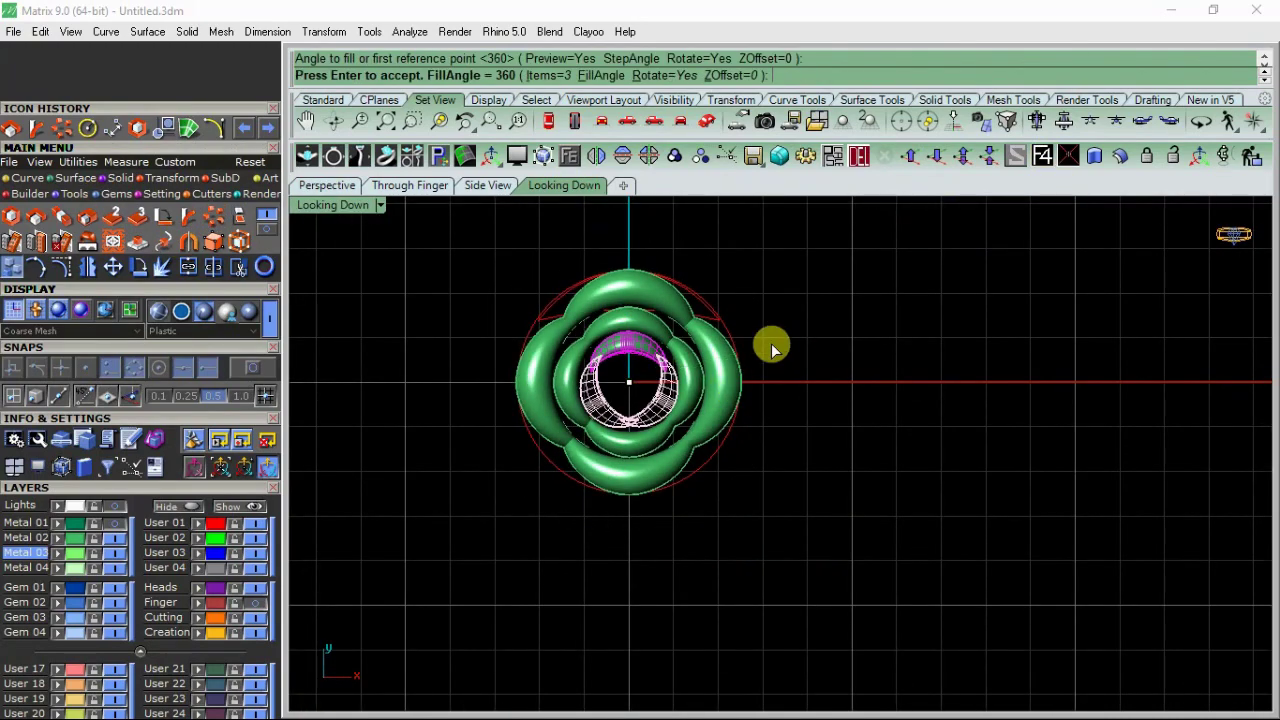
Step: Compare the model against the reference photo, then accept the 360° fill angle
scroll(625, 367, "up", 3)
scroll(628, 368, "up", 3)
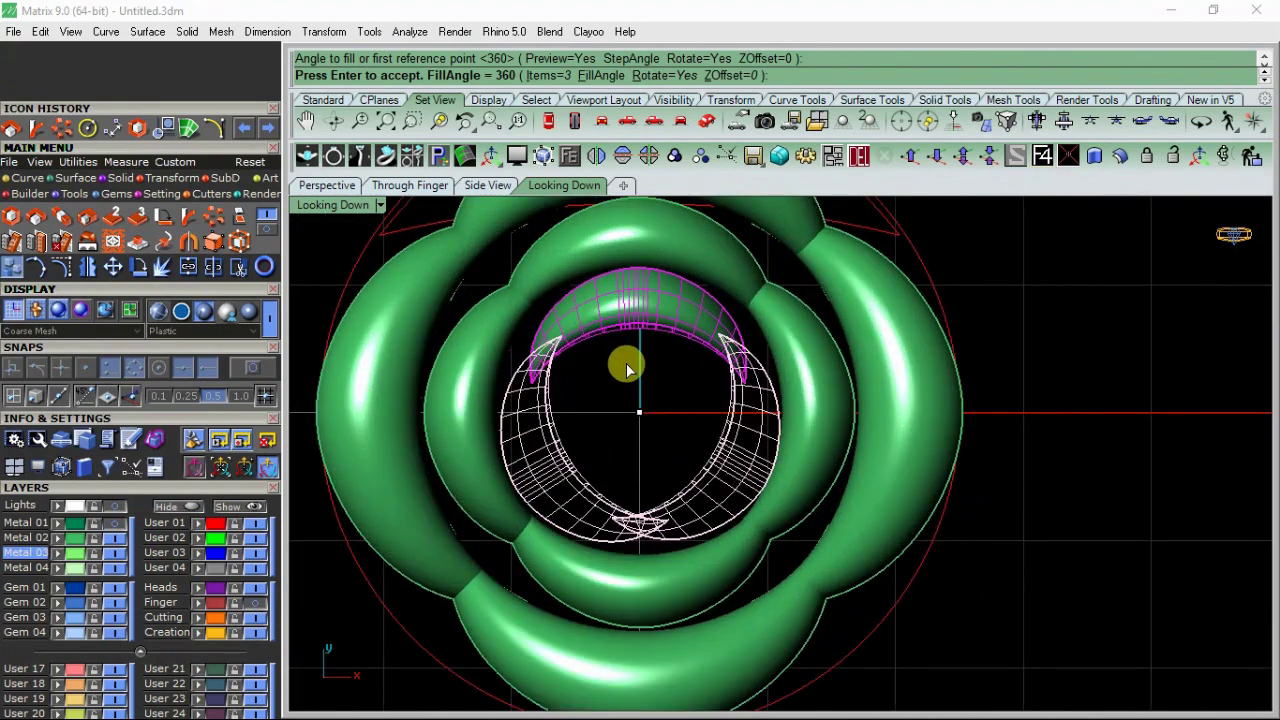
left_click(95, 506)
scroll(620, 427, "down", 5)
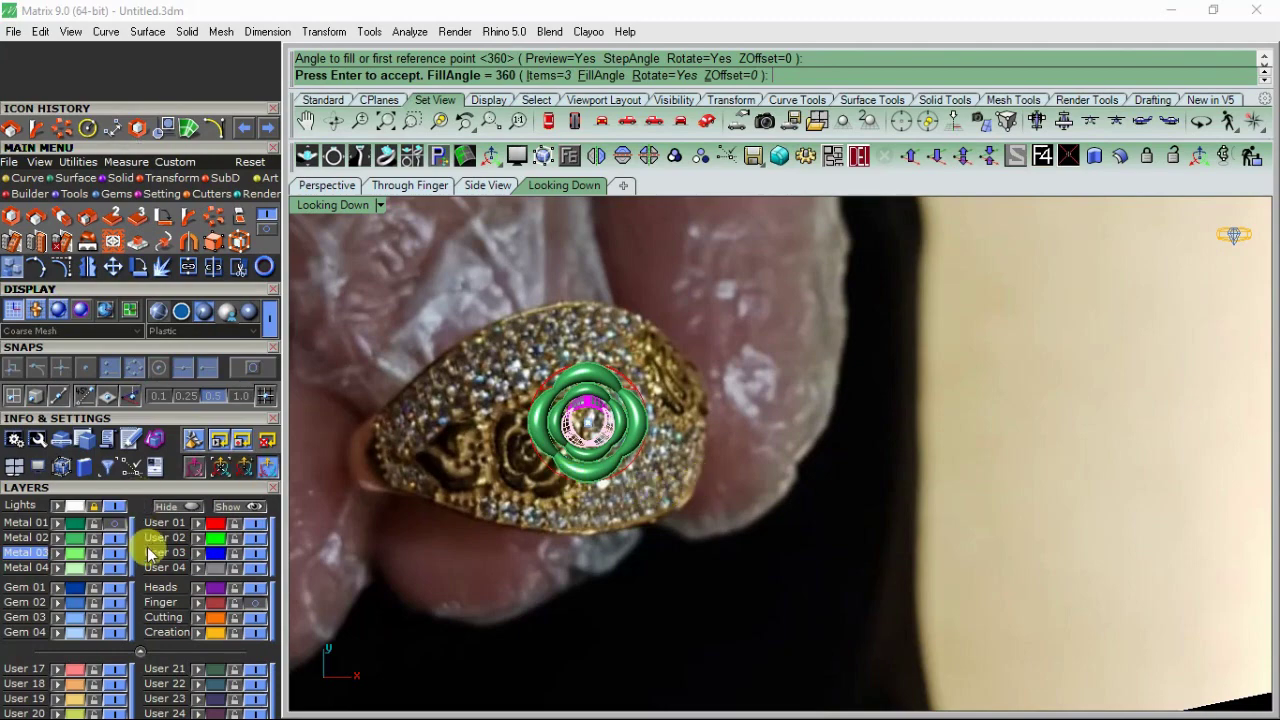
left_click(112, 540)
scroll(527, 457, "up", 3)
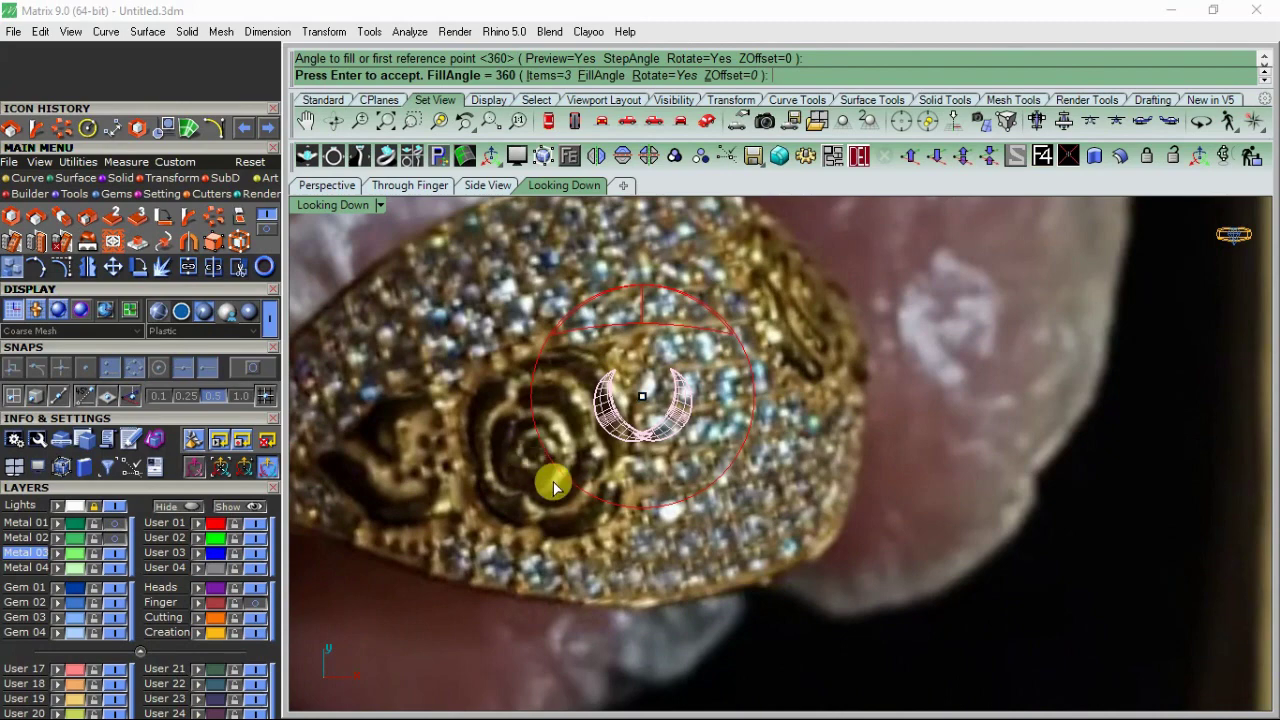
left_click(192, 506)
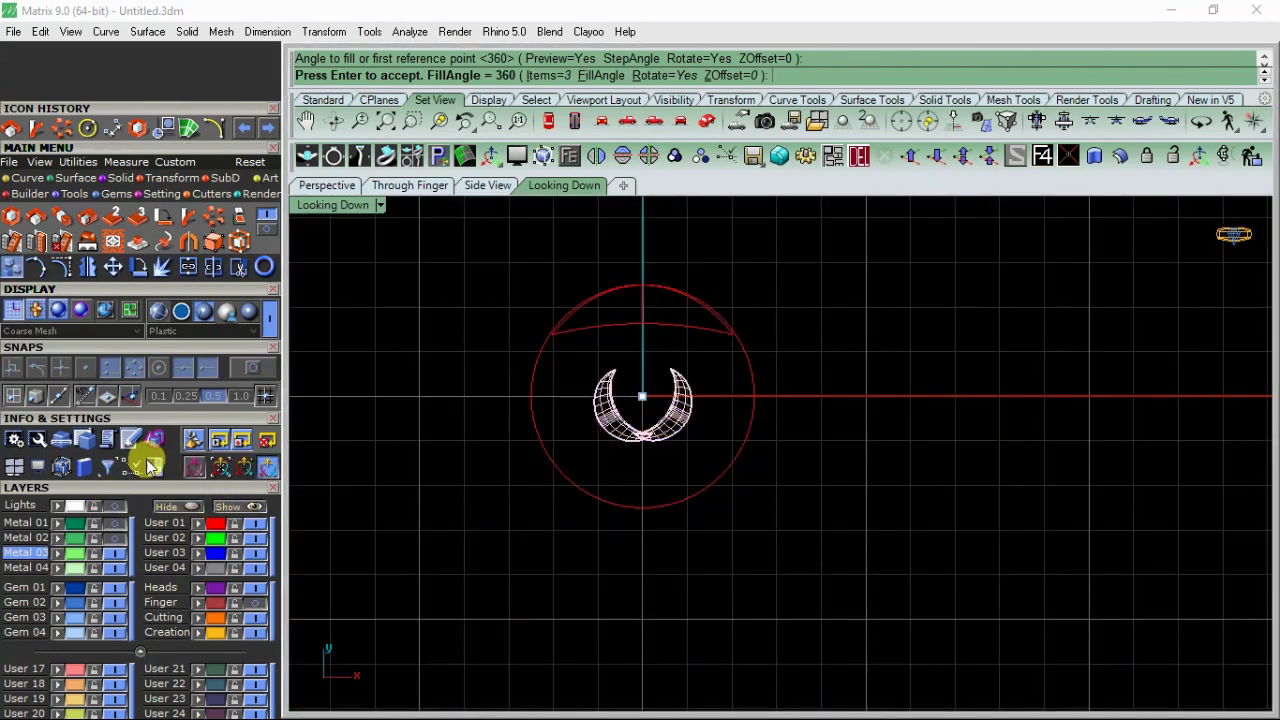
left_click(112, 540)
scroll(640, 380, "up", 4)
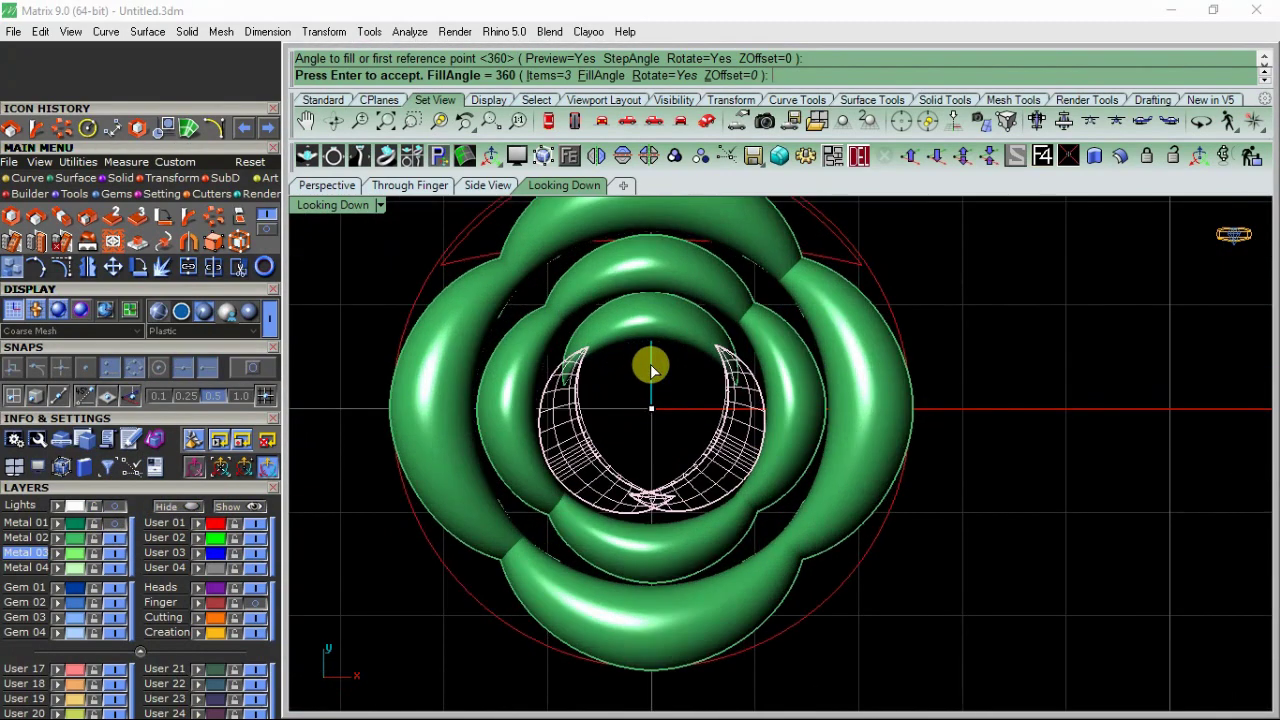
key("Return")
Step: Nudge and rotate the top inner crescent petal into position
key("Up")
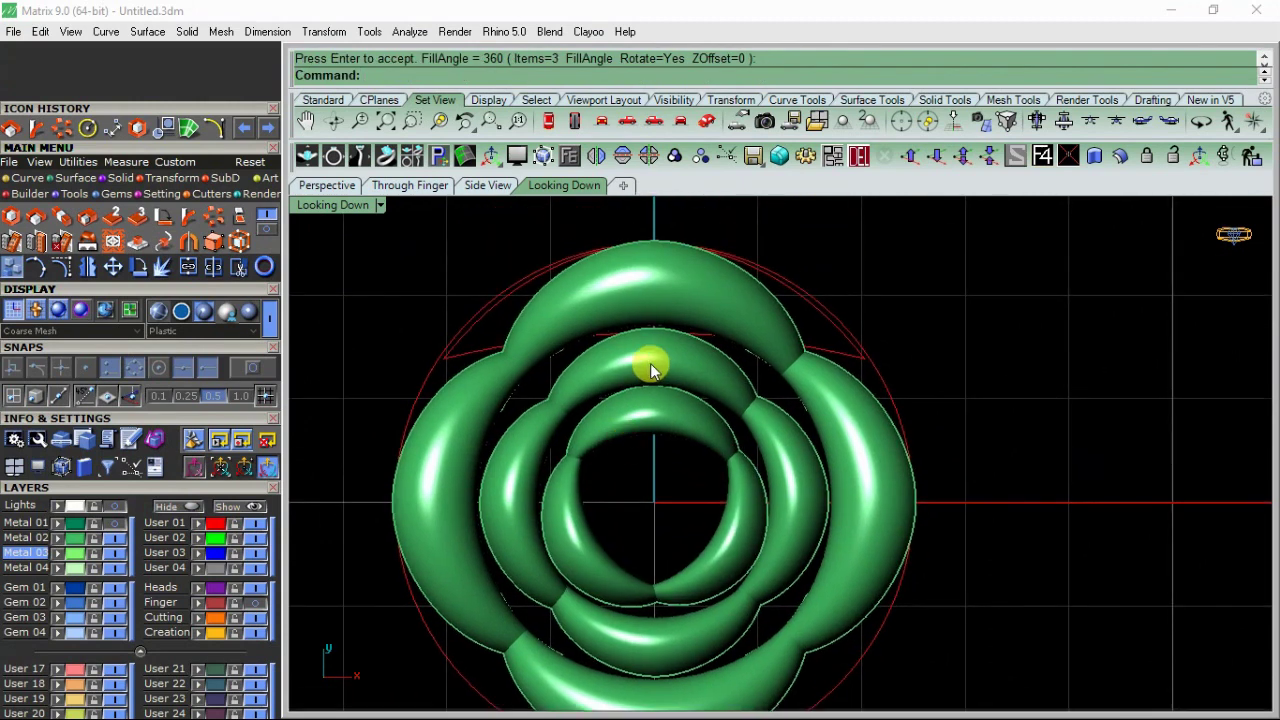
left_click(651, 366)
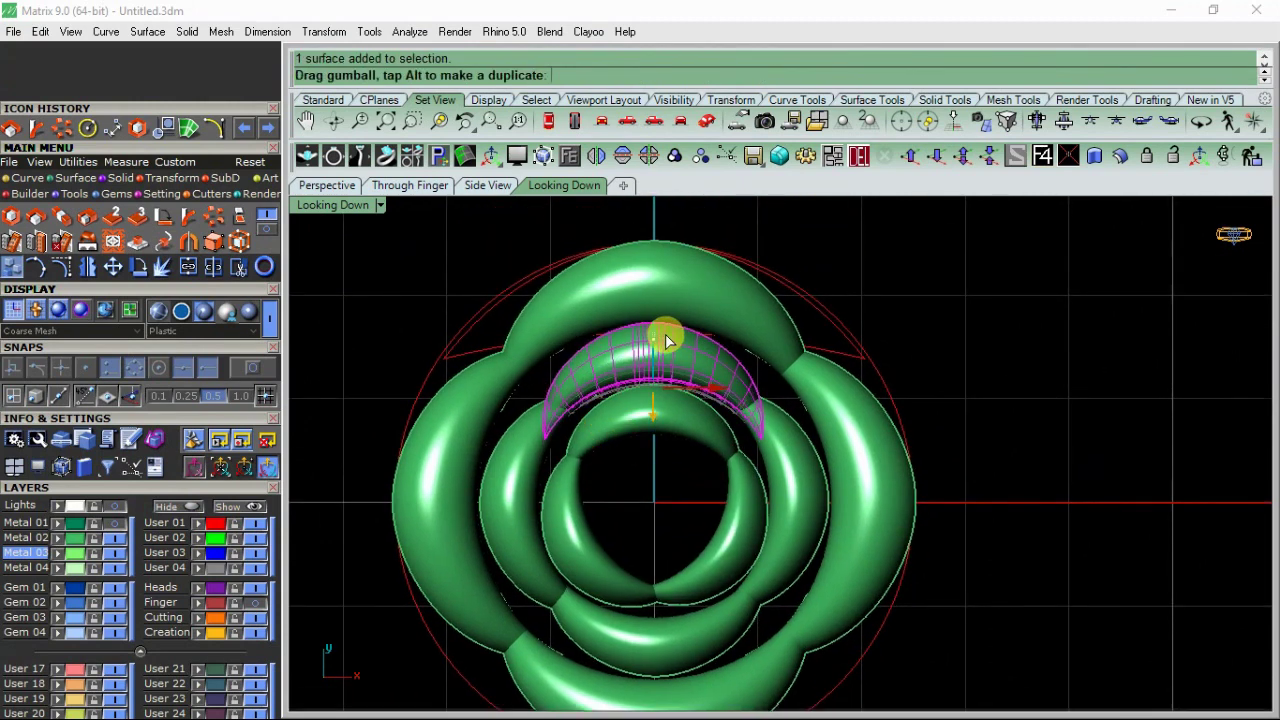
left_click_drag(656, 368, 658, 362)
mouse_move(573, 414)
left_mouse_down()
mouse_move(540, 390)
mouse_move(605, 459)
left_mouse_up()
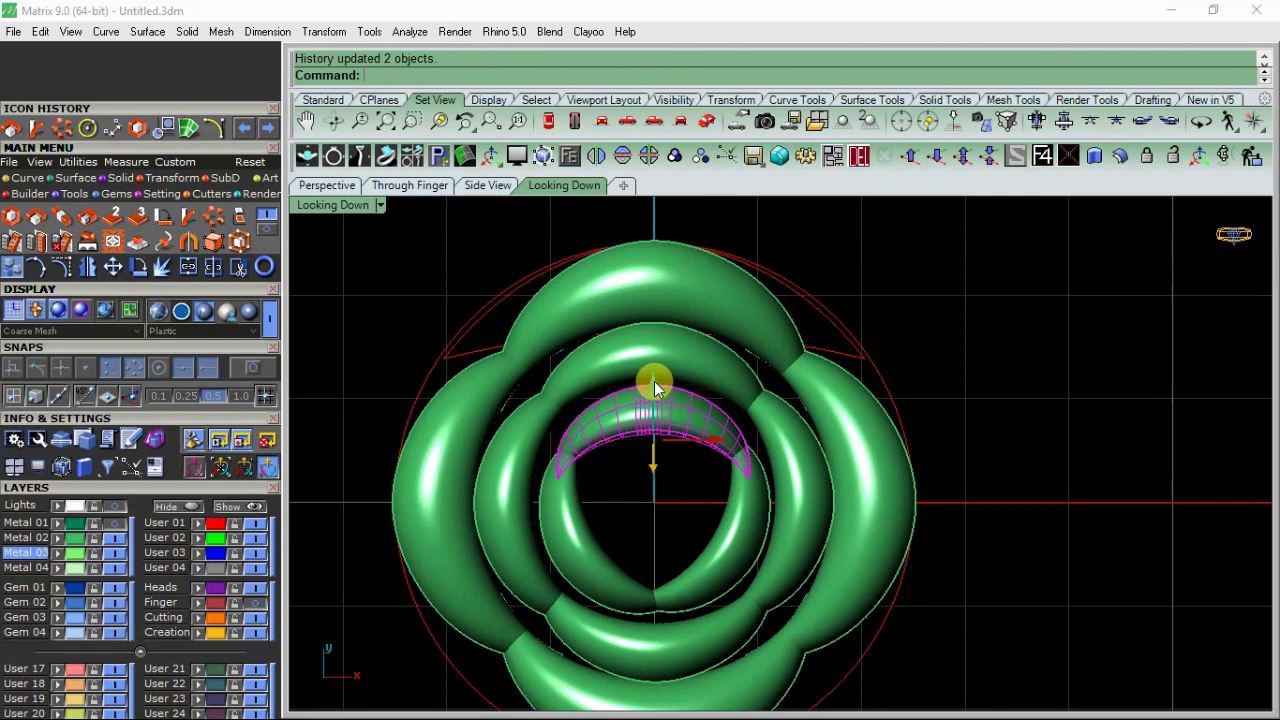
left_click_drag(655, 388, 660, 375)
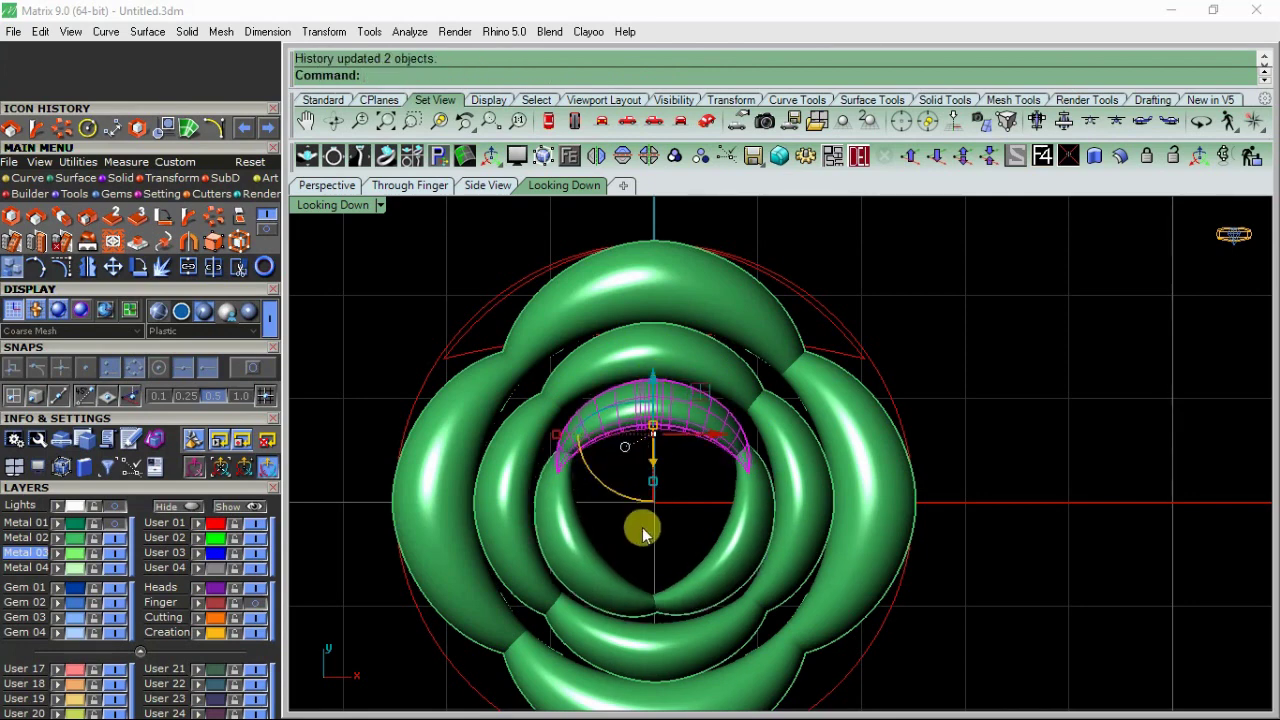
right_click_drag(642, 527, 599, 494)
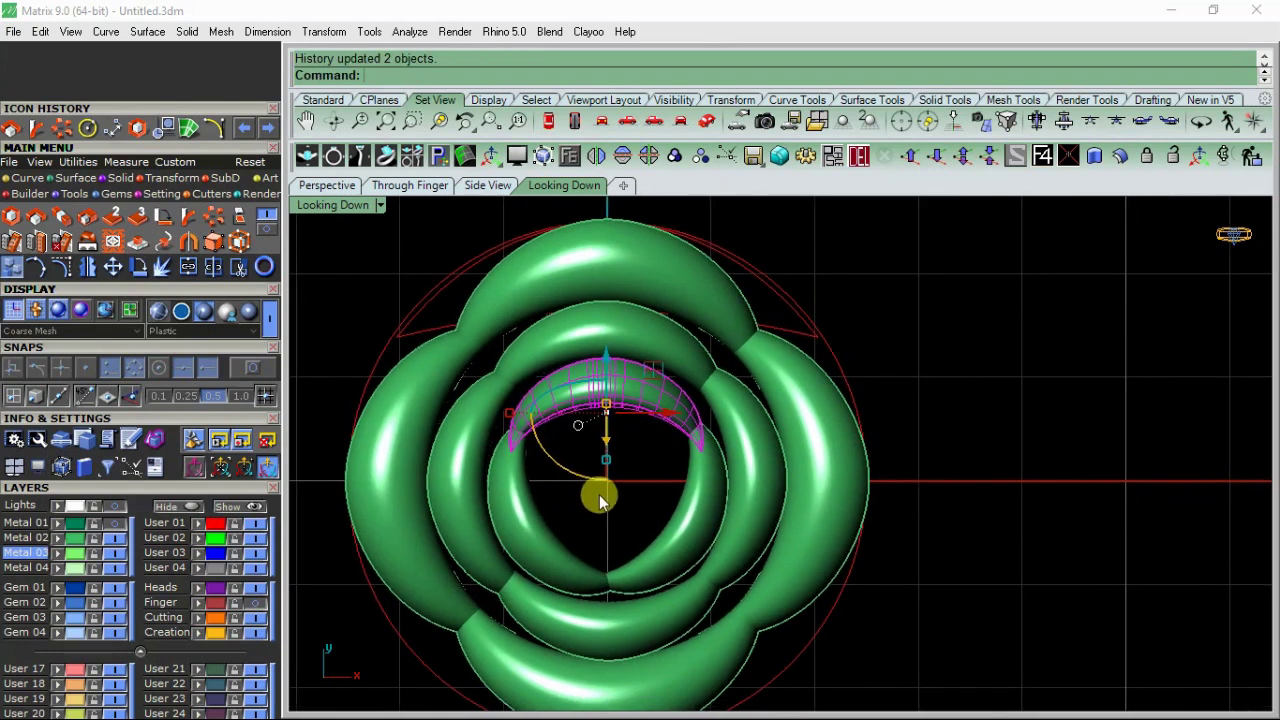
Step: Bend the crescent petal along a spine so it curls, then move it into place
left_click(187, 215)
left_click(601, 402)
left_click(835, 407)
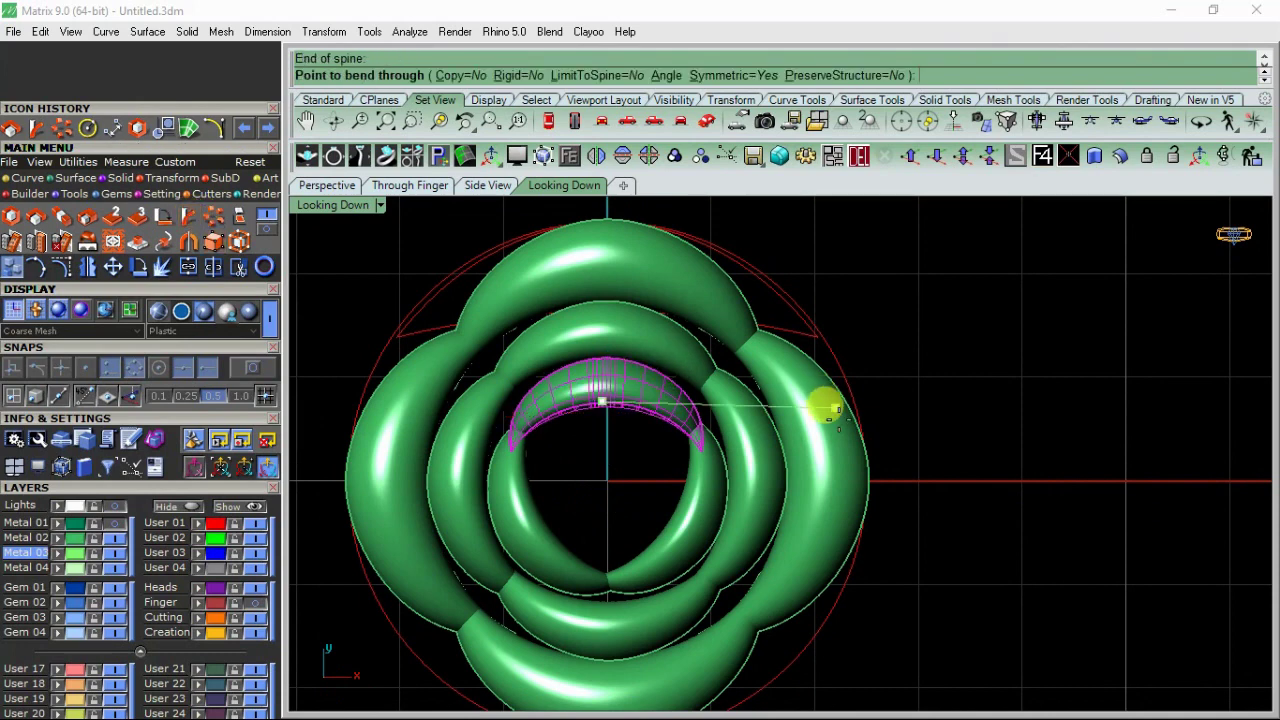
left_click(779, 503)
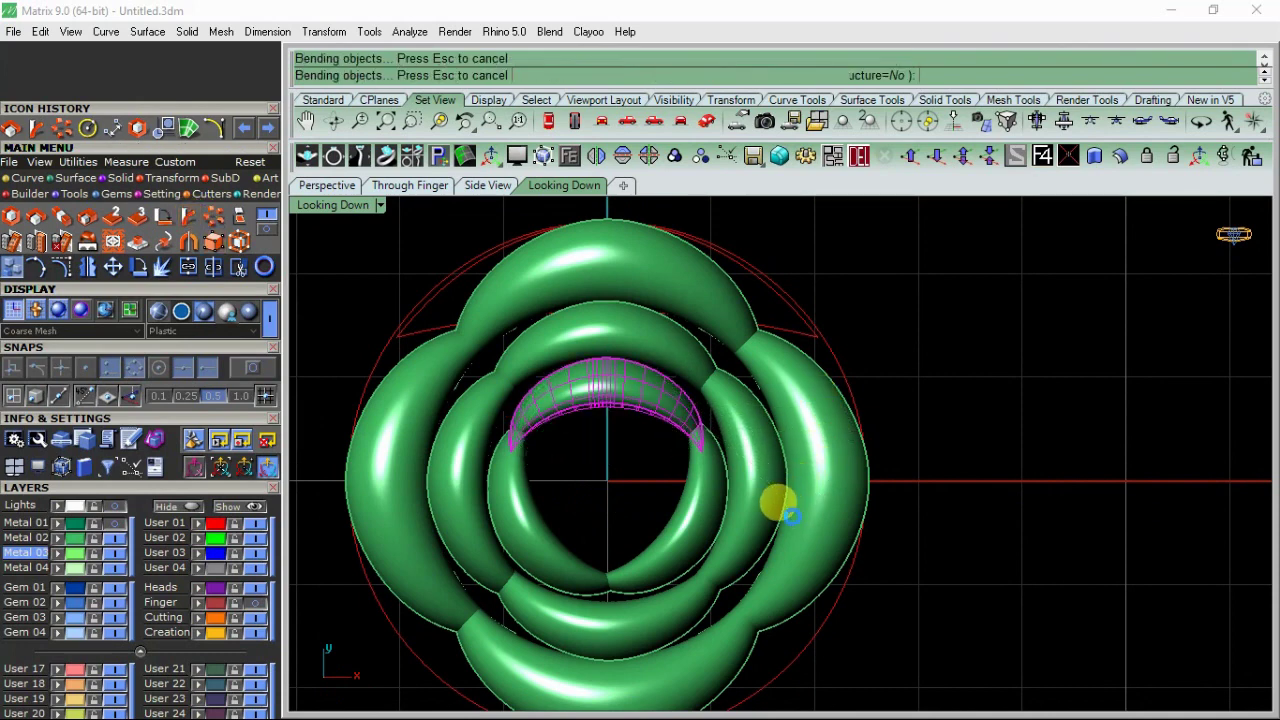
left_click_drag(612, 362, 622, 347)
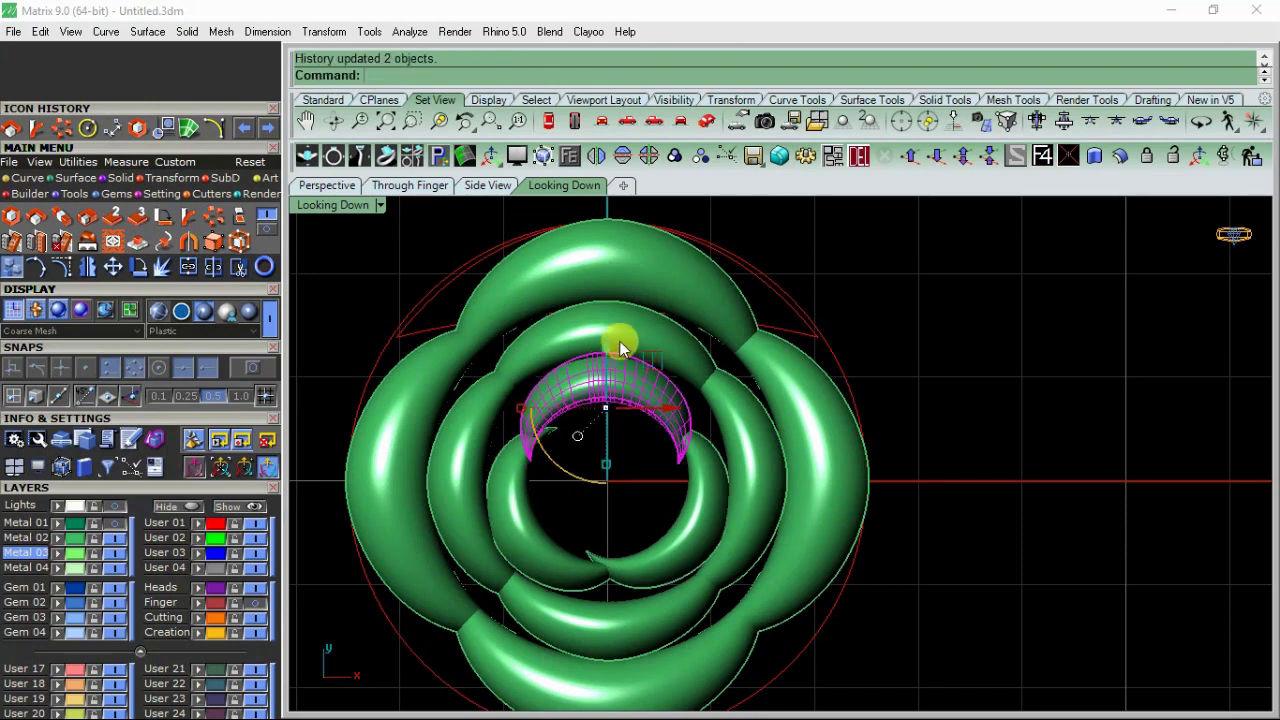
left_click(913, 376)
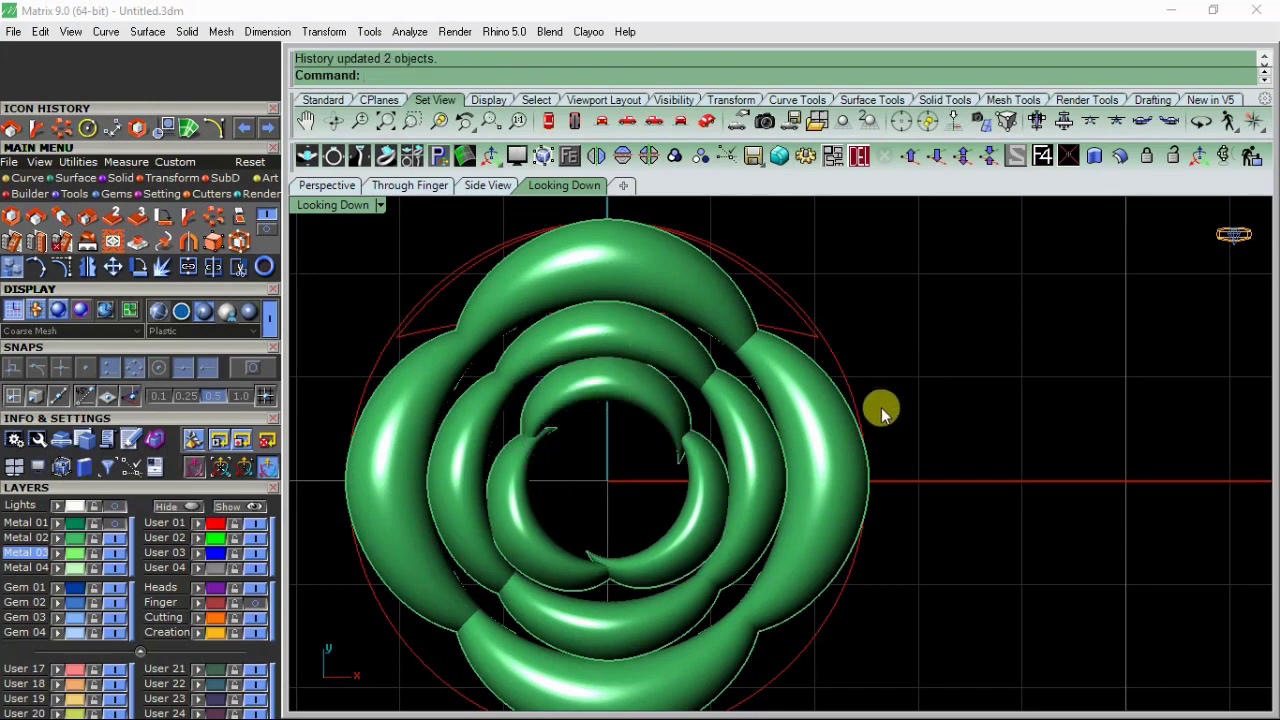
Step: Try moving the top outer arc petal, undo it, and nudge it slightly
left_click(595, 271)
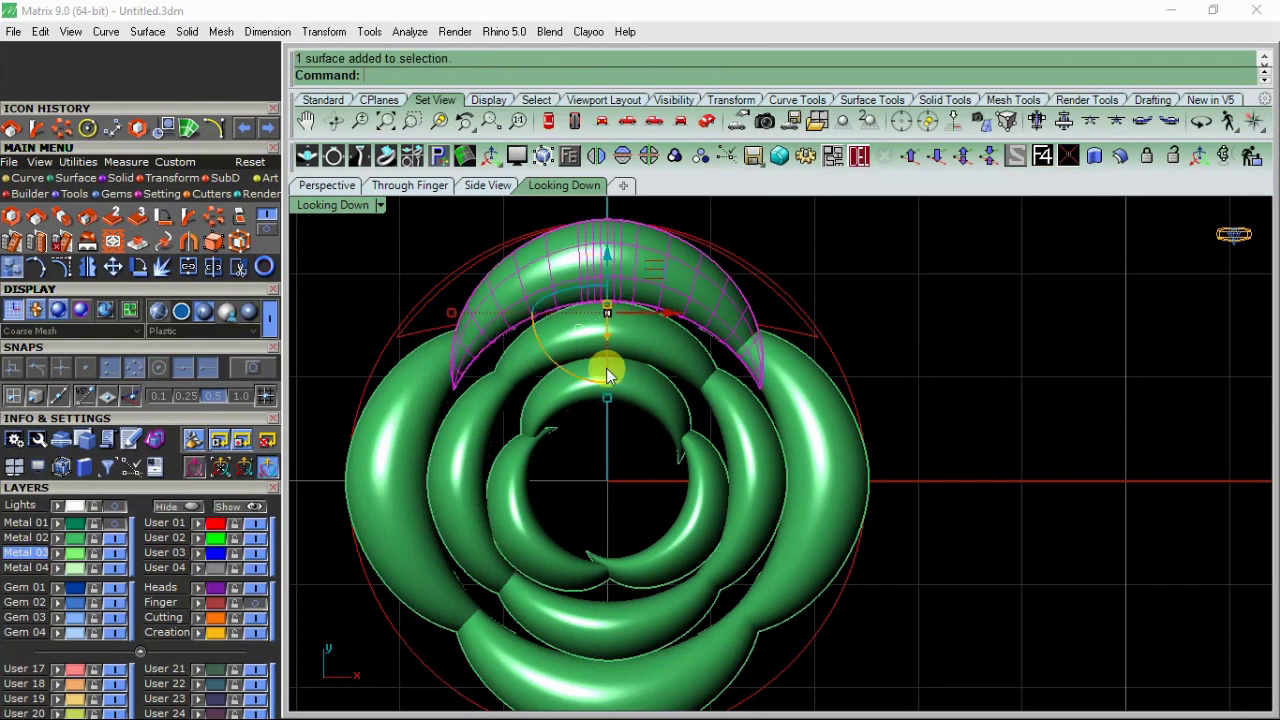
left_click_drag(605, 340, 630, 355)
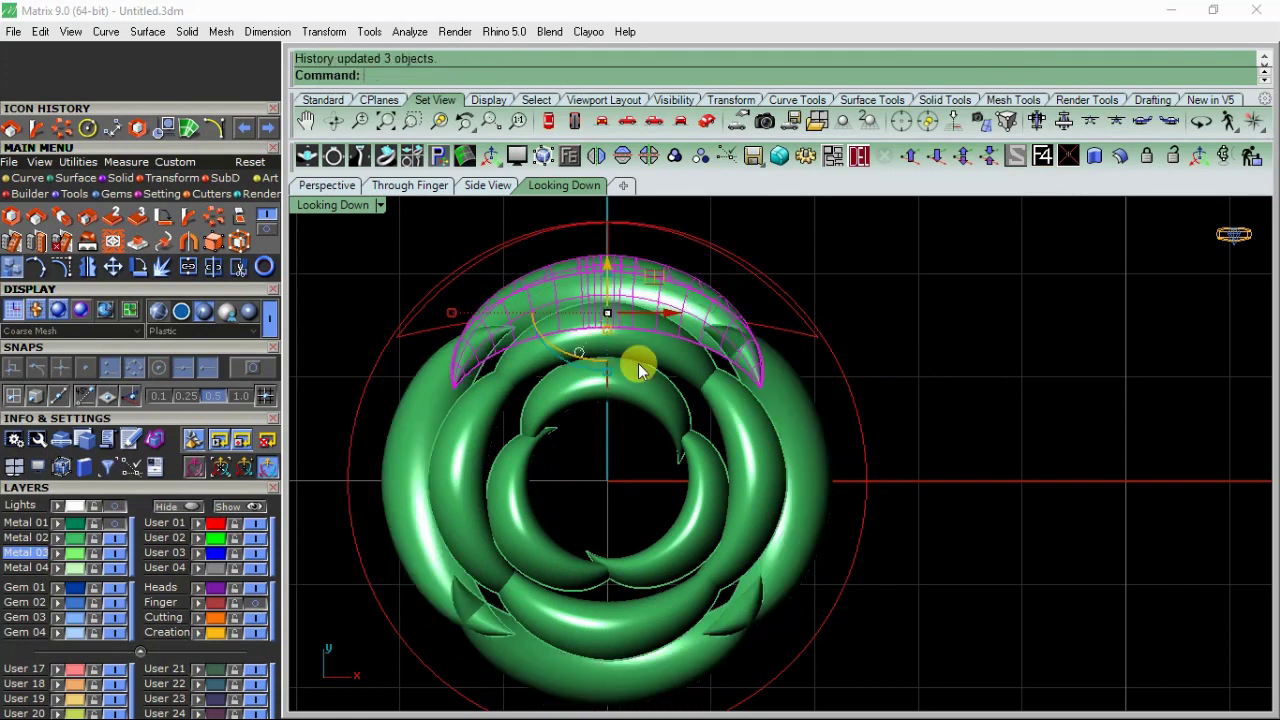
key("ctrl+z")
left_click_drag(607, 340, 603, 363)
Step: Move the inner crescent petal upward into place
left_click(543, 412)
left_click_drag(606, 407, 612, 330)
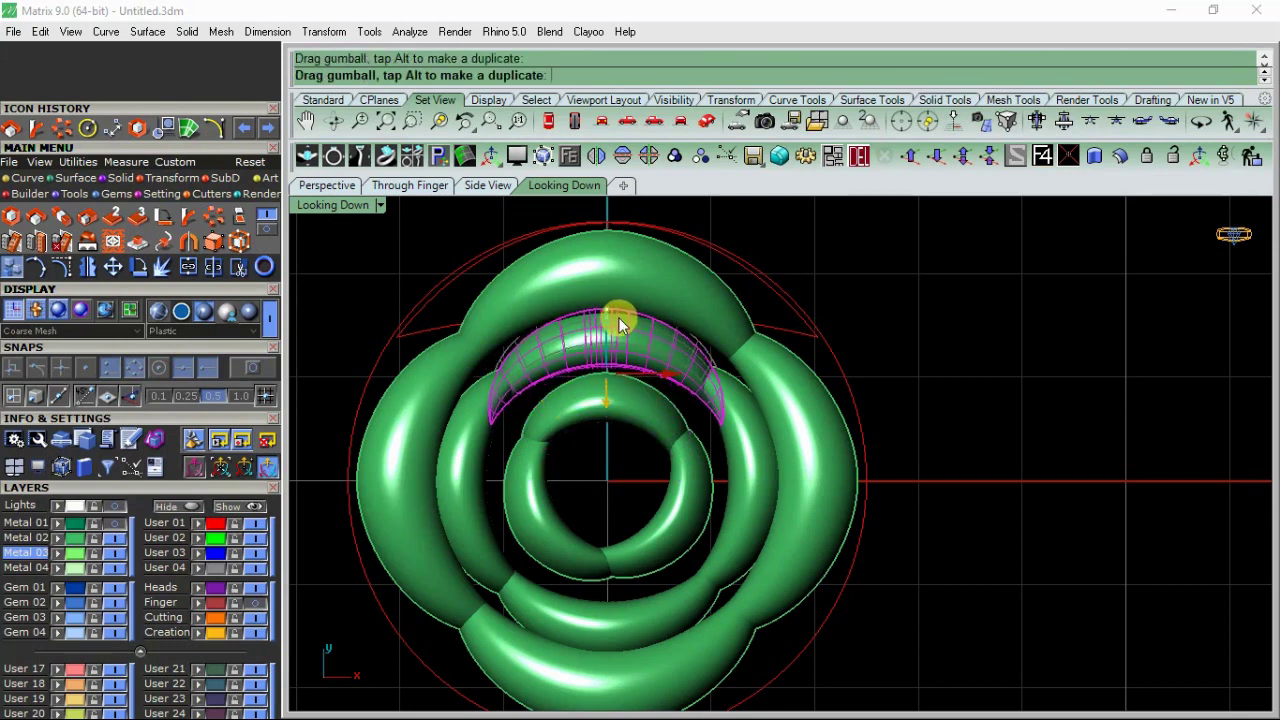
left_click_drag(612, 330, 617, 323)
left_click(958, 287)
scroll(538, 360, "down", 3)
scroll(538, 360, "down", 1)
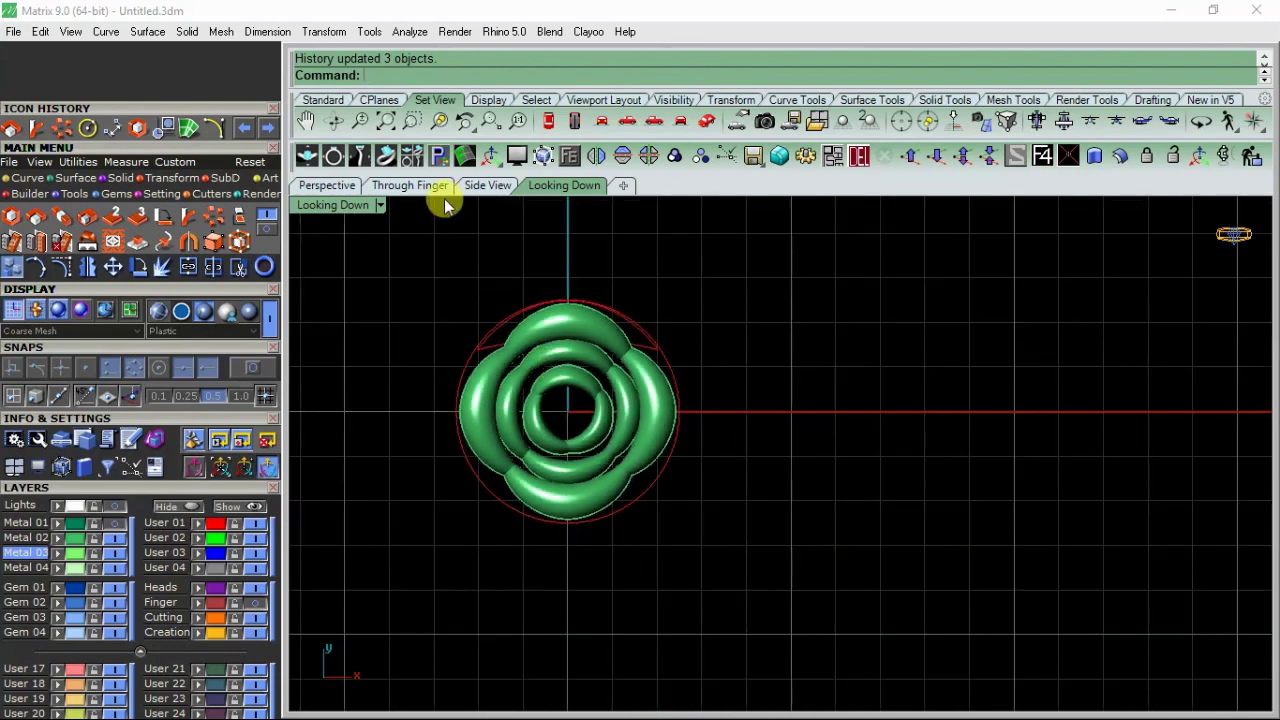
Step: In Perspective, rotate and move the inner crescent petal upward into a raised centre
left_click(321, 182)
mouse_move(686, 414)
right_mouse_down()
mouse_move(677, 423)
mouse_move(743, 466)
mouse_move(822, 470)
right_mouse_up()
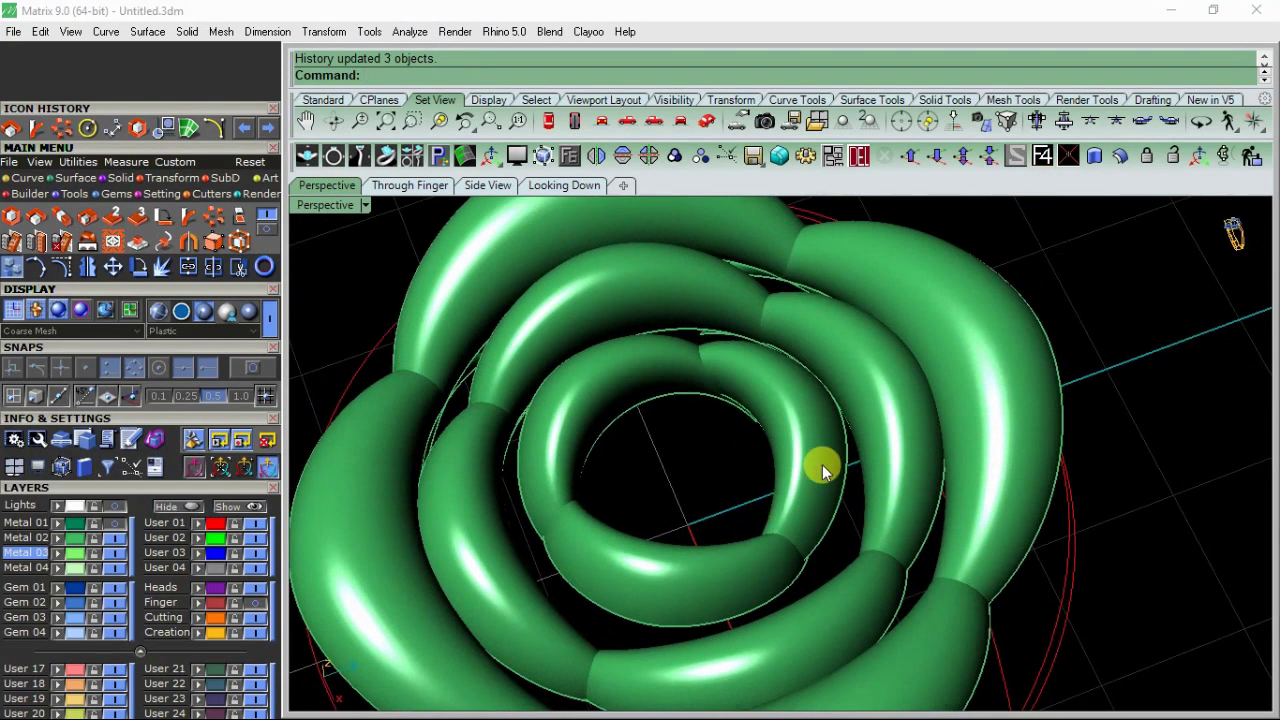
left_click(822, 470)
left_click_drag(817, 418, 809, 422)
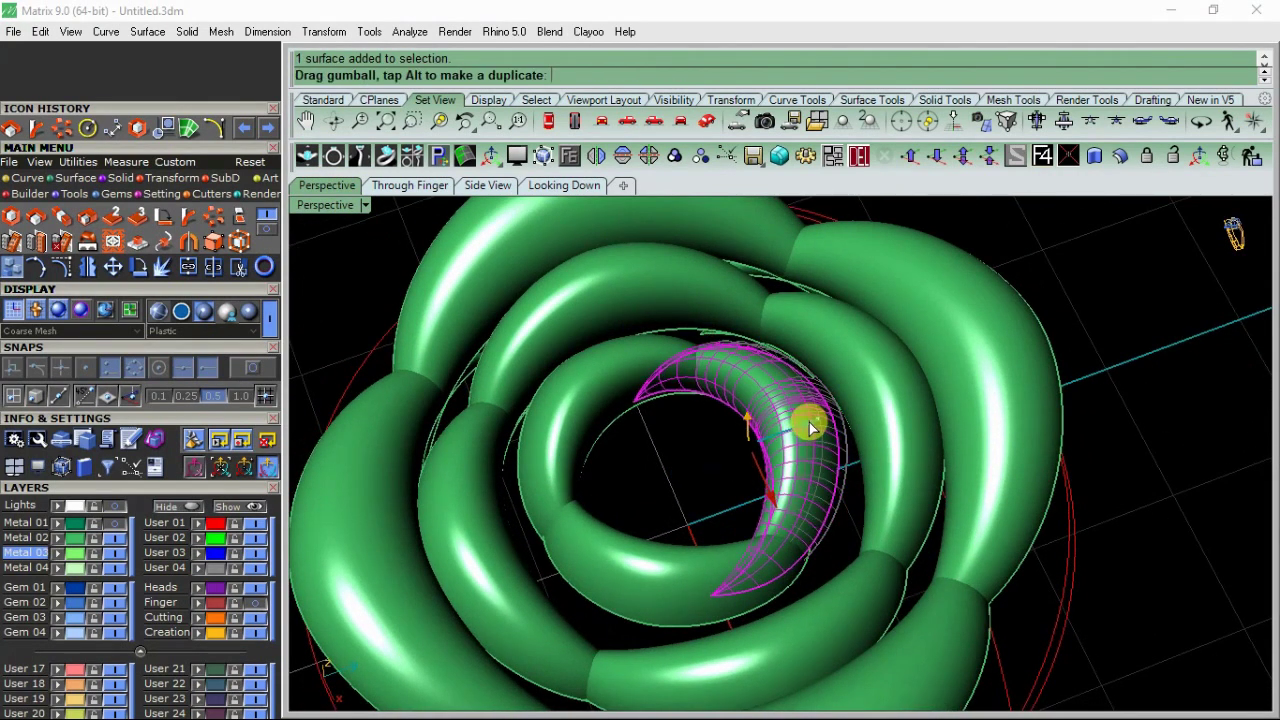
mouse_move(653, 397)
right_mouse_down()
mouse_move(648, 543)
mouse_move(682, 513)
right_mouse_up()
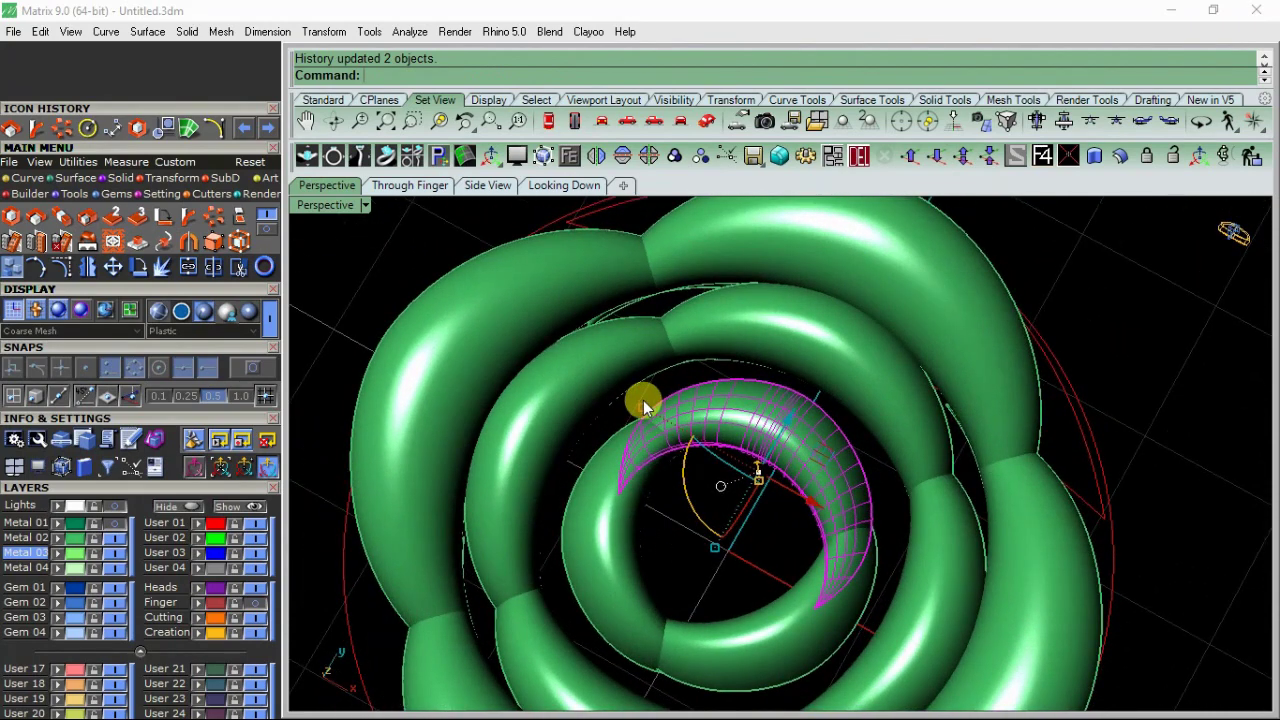
left_click_drag(645, 400, 655, 405)
right_click_drag(620, 508, 650, 485)
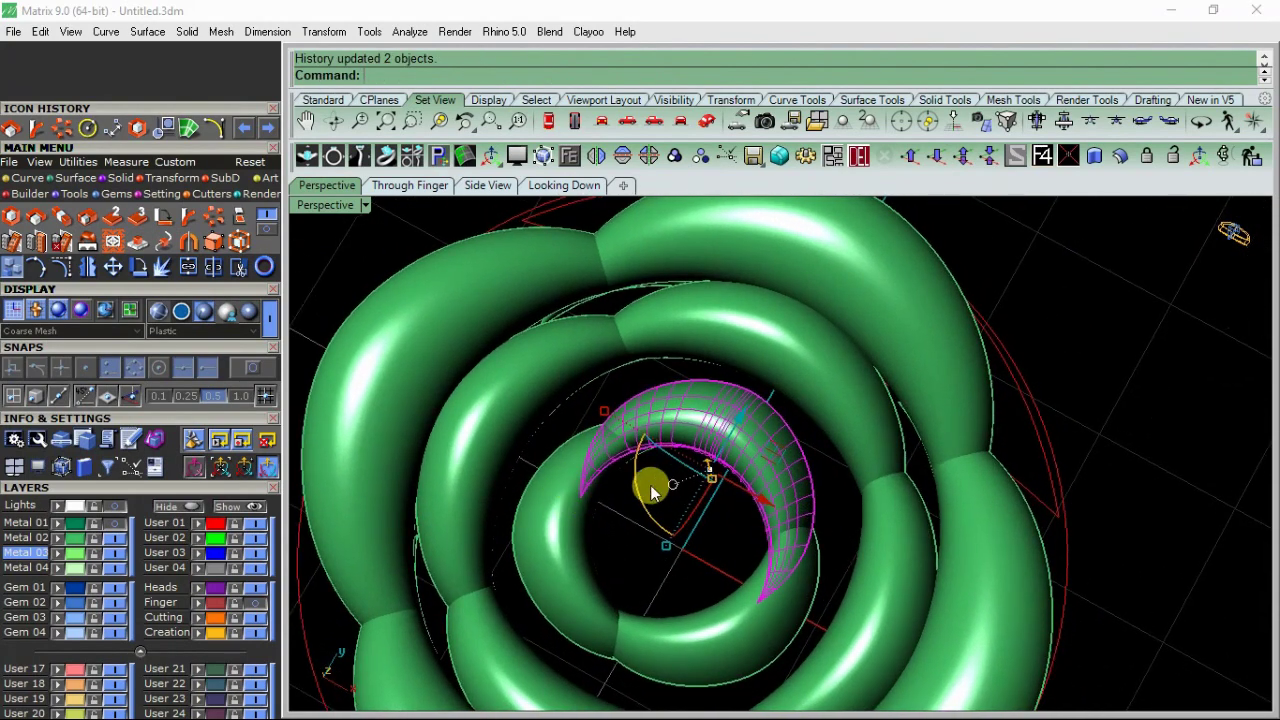
left_click(508, 391)
left_click_drag(778, 368, 619, 360)
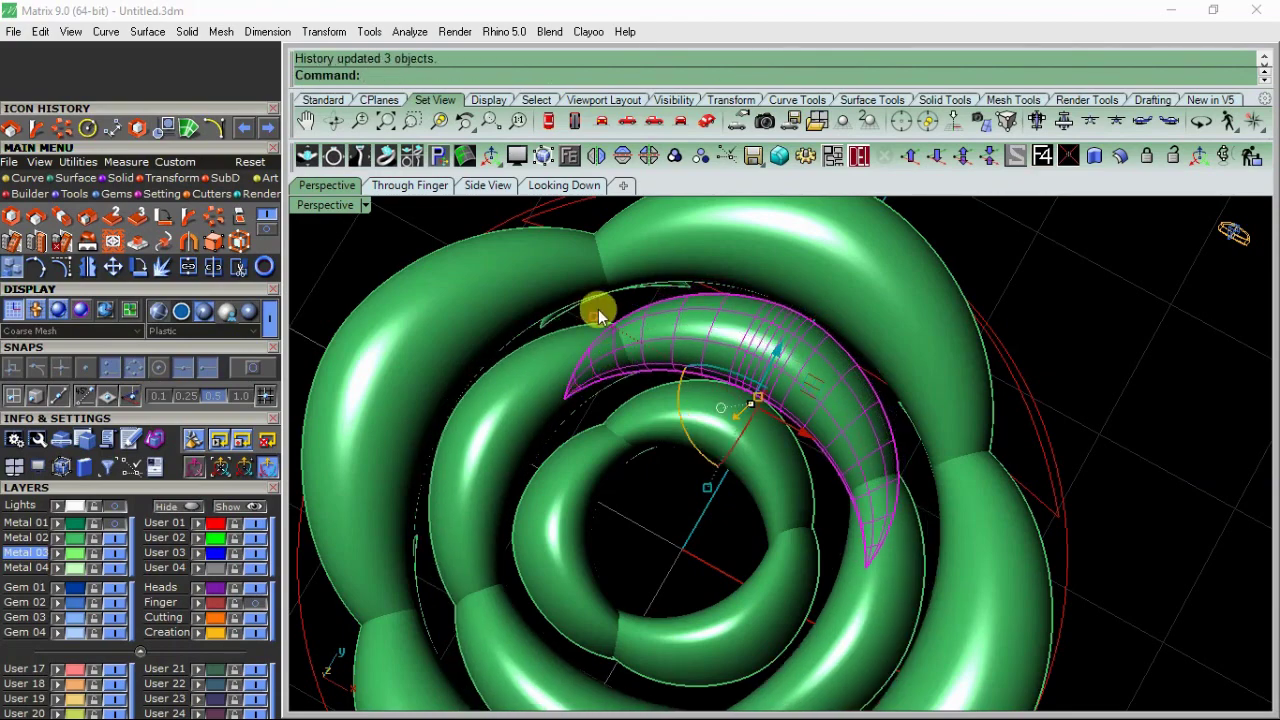
left_click_drag(599, 311, 602, 328)
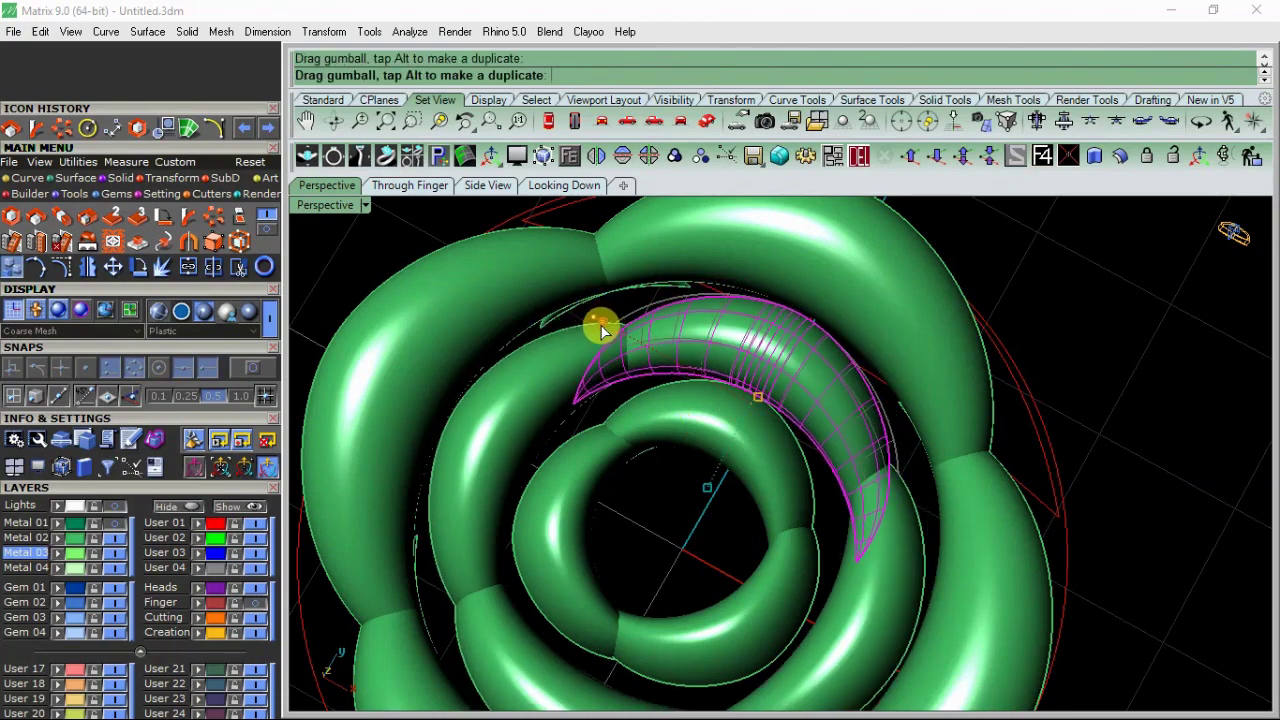
mouse_move(603, 404)
right_mouse_down()
mouse_move(632, 327)
mouse_move(603, 433)
right_mouse_up()
scroll(571, 421, "up", 5)
Step: Group the inner crescent petals and reposition the grouped piece
left_click(590, 430)
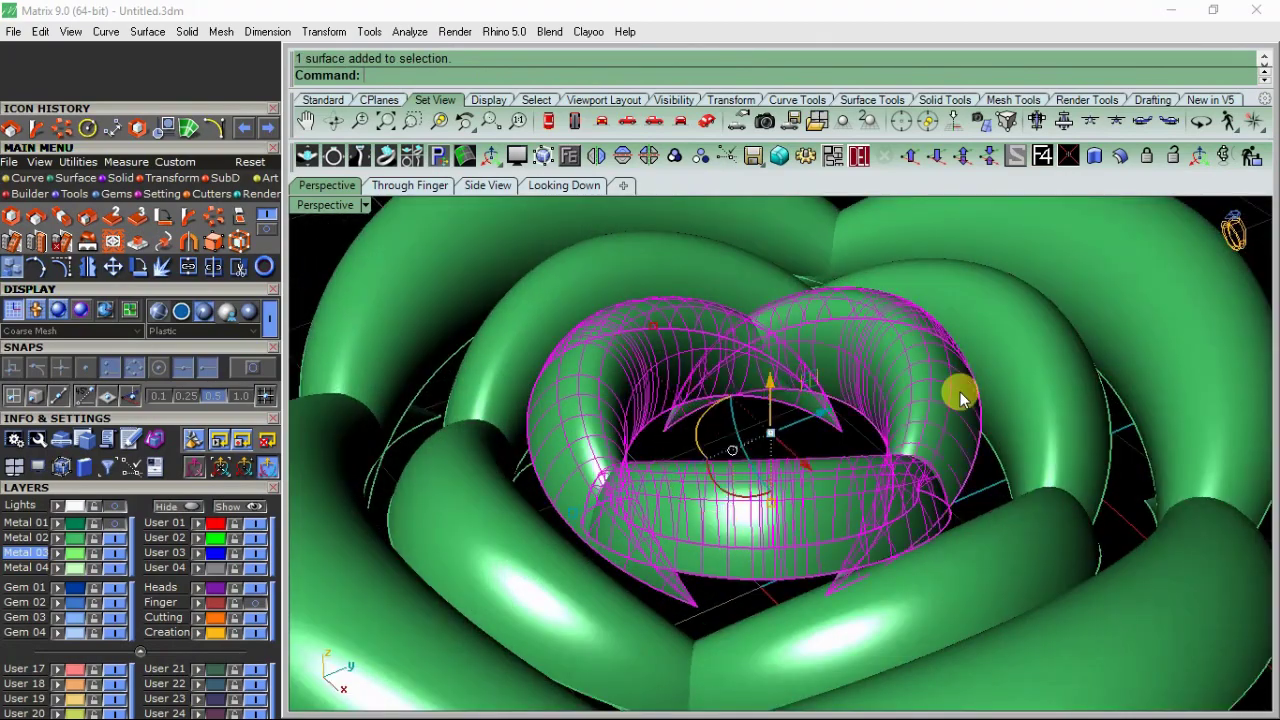
left_click(674, 155)
scroll(656, 444, "down", 3)
scroll(735, 450, "down", 2)
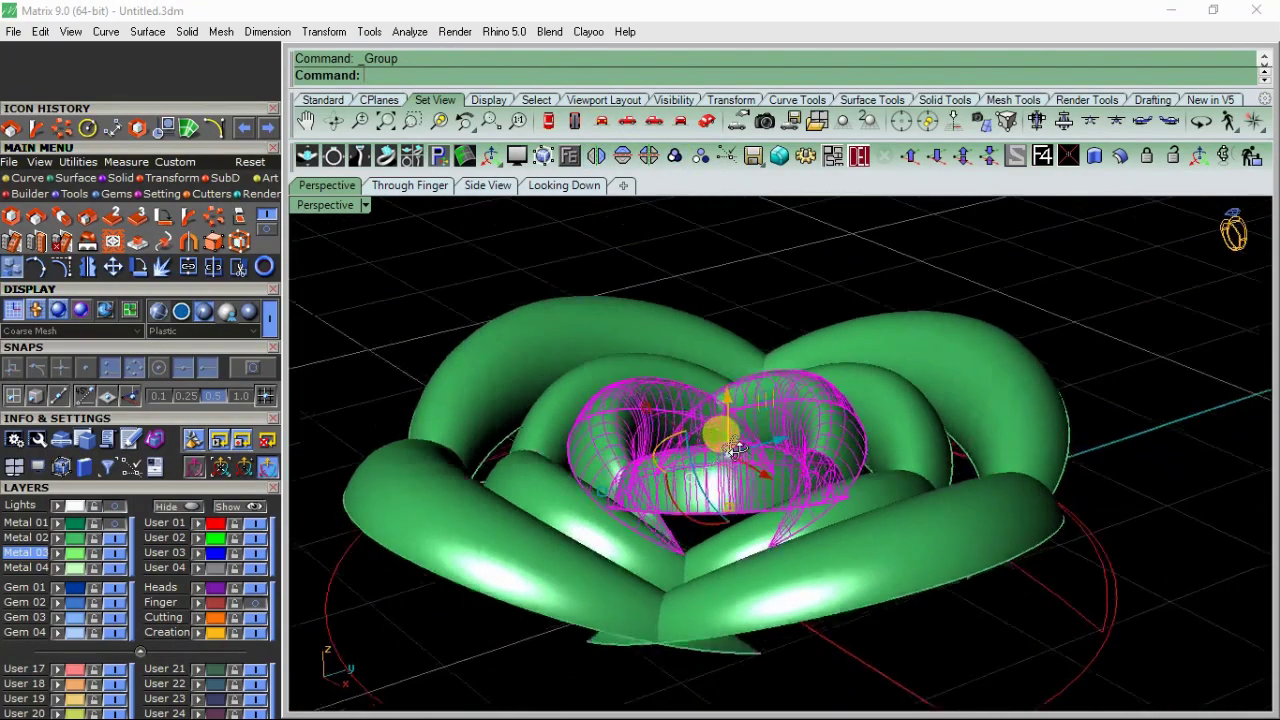
left_click_drag(722, 385, 737, 380)
Step: Show the reference photo layer in top view and zoom in on the ring's rose
left_click(547, 191)
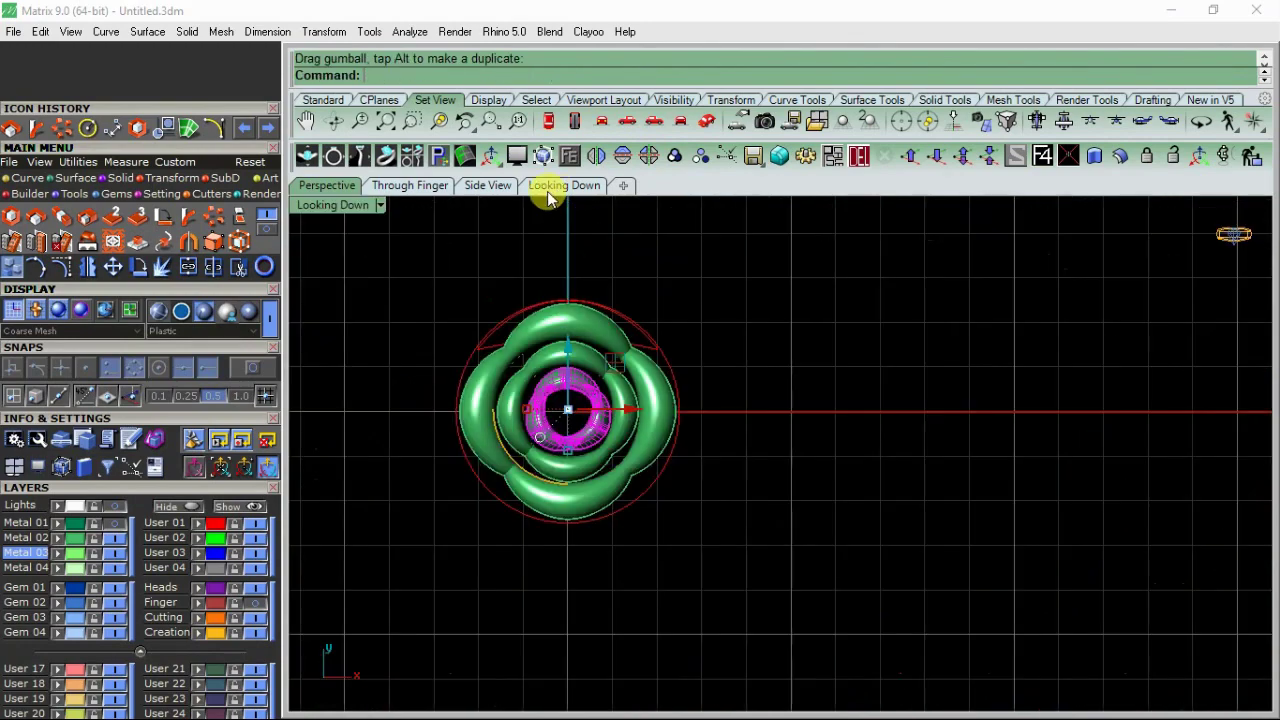
left_click(94, 505)
scroll(626, 455, "down", 3)
scroll(580, 450, "down", 2)
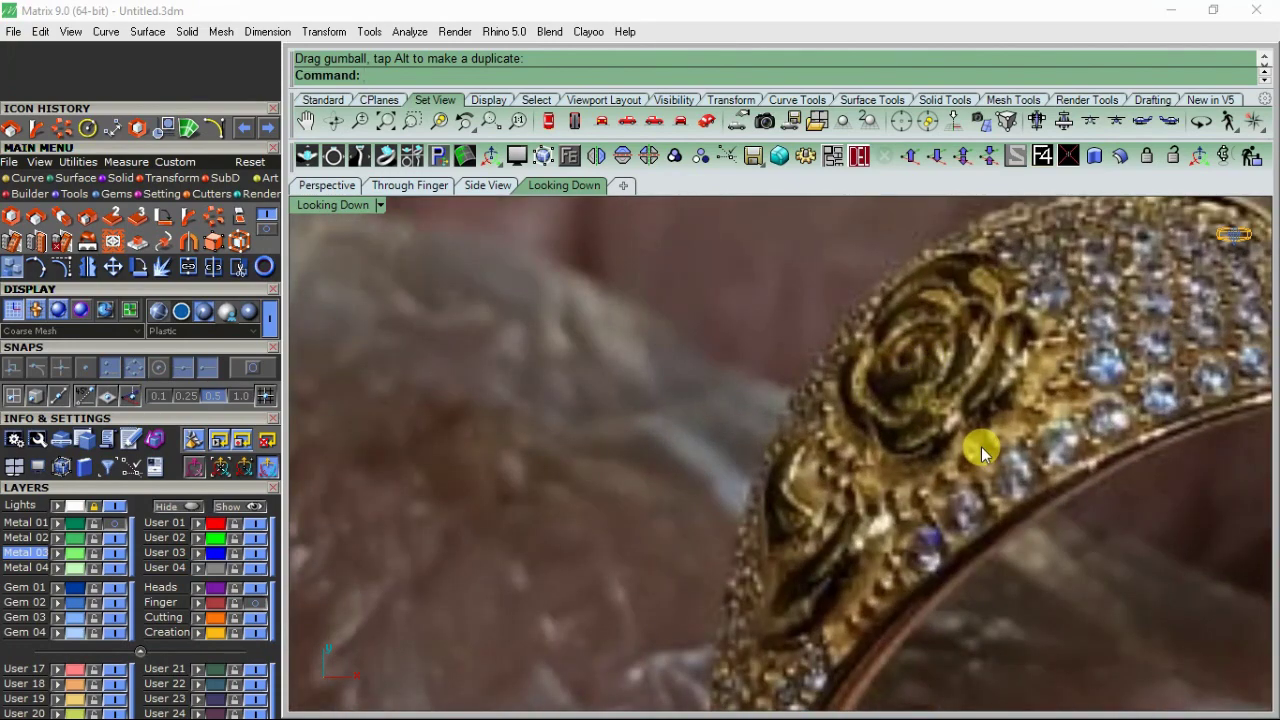
scroll(930, 355, "down", 3)
scroll(551, 477, "down", 3)
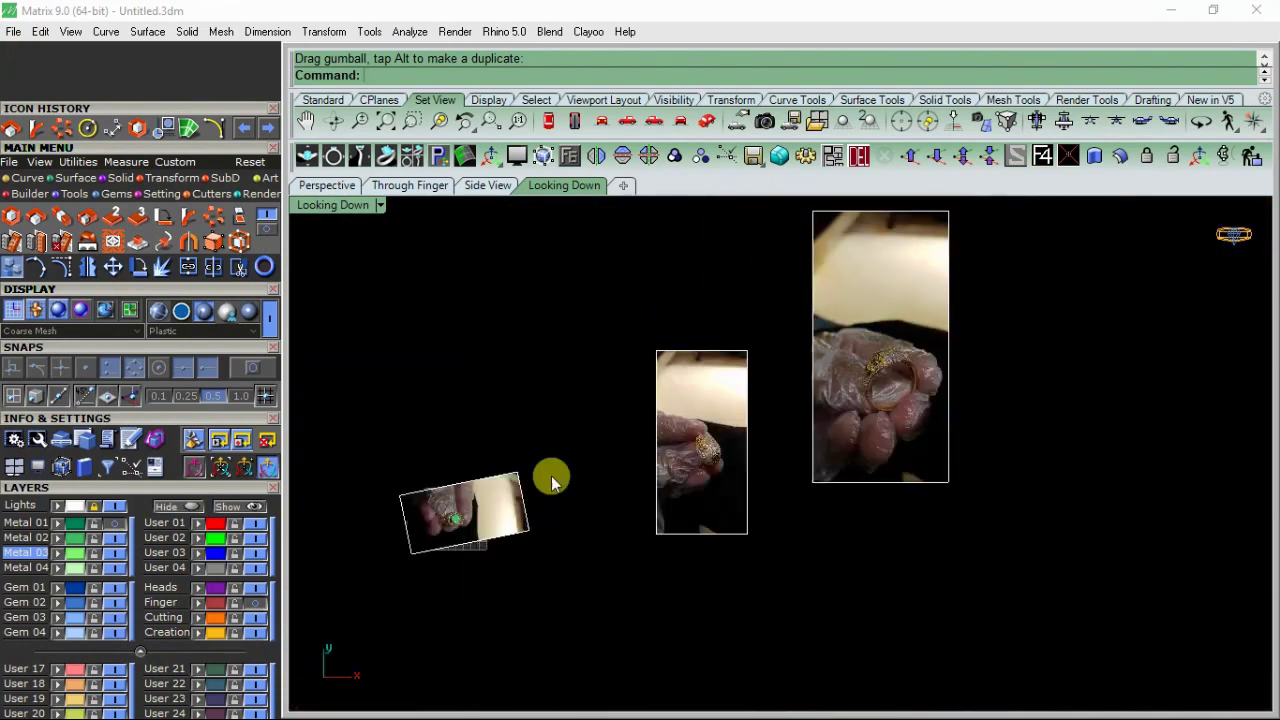
scroll(410, 514, "up", 2)
scroll(450, 515, "up", 2)
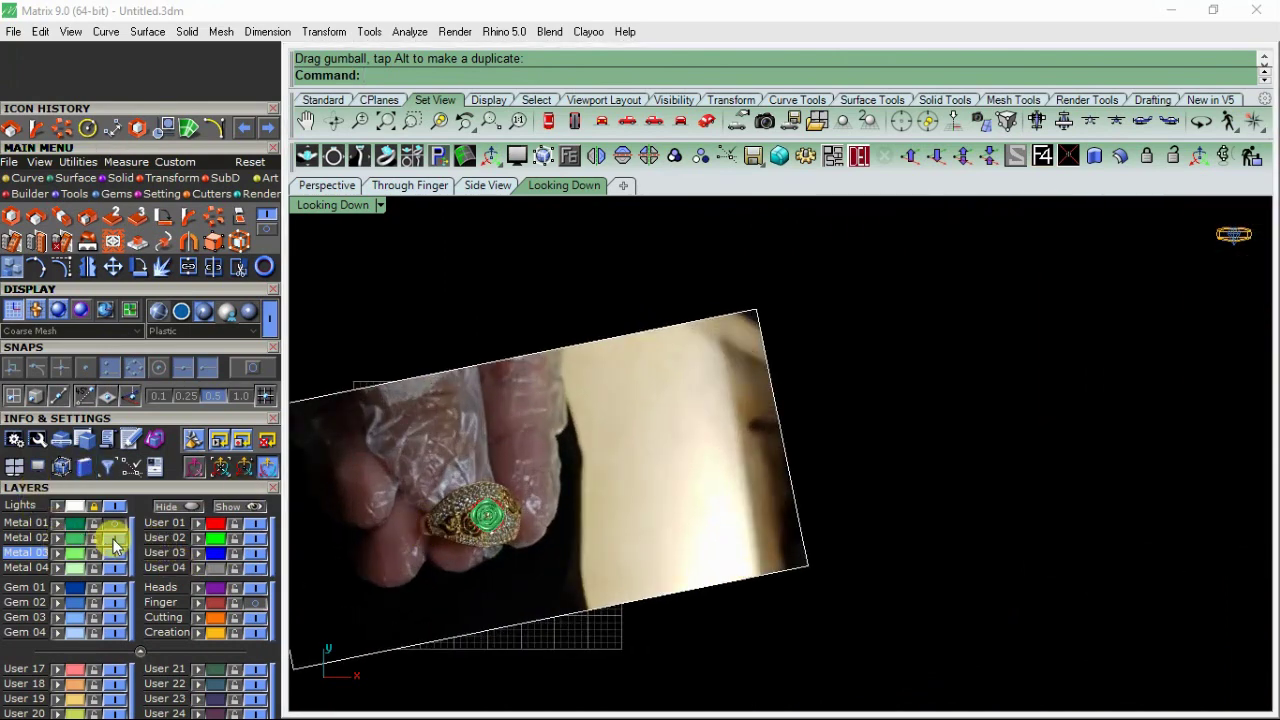
scroll(408, 540, "up", 2)
scroll(517, 490, "up", 2)
scroll(520, 490, "up", 2)
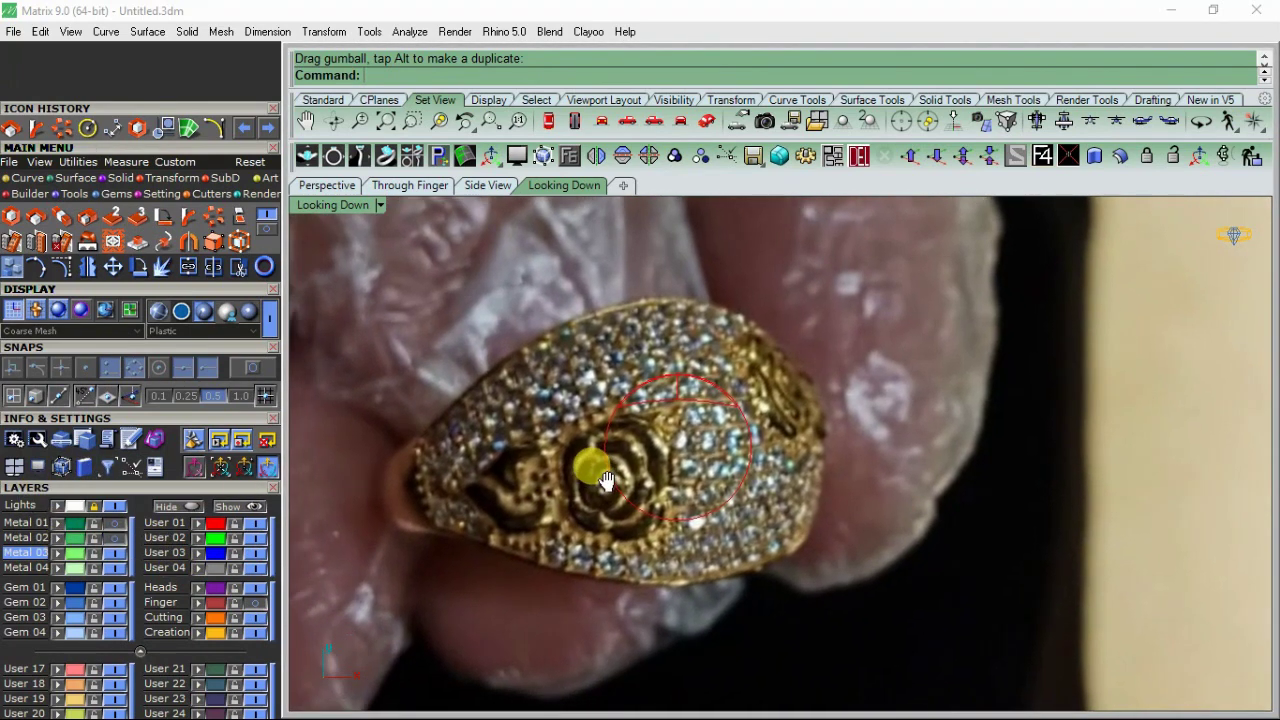
scroll(586, 471, "up", 2)
scroll(668, 517, "up", 2)
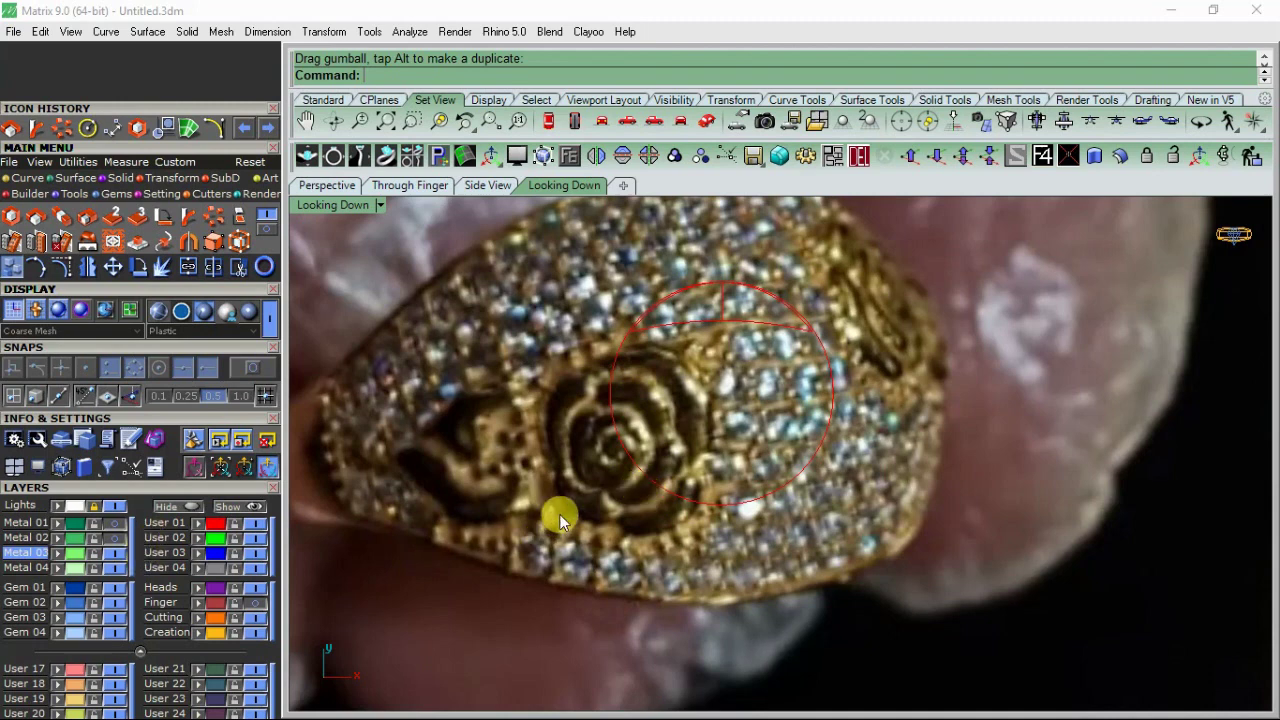
Step: Hide the reference photos, show the rose model, and select the inner ring's upper half
left_click(112, 504)
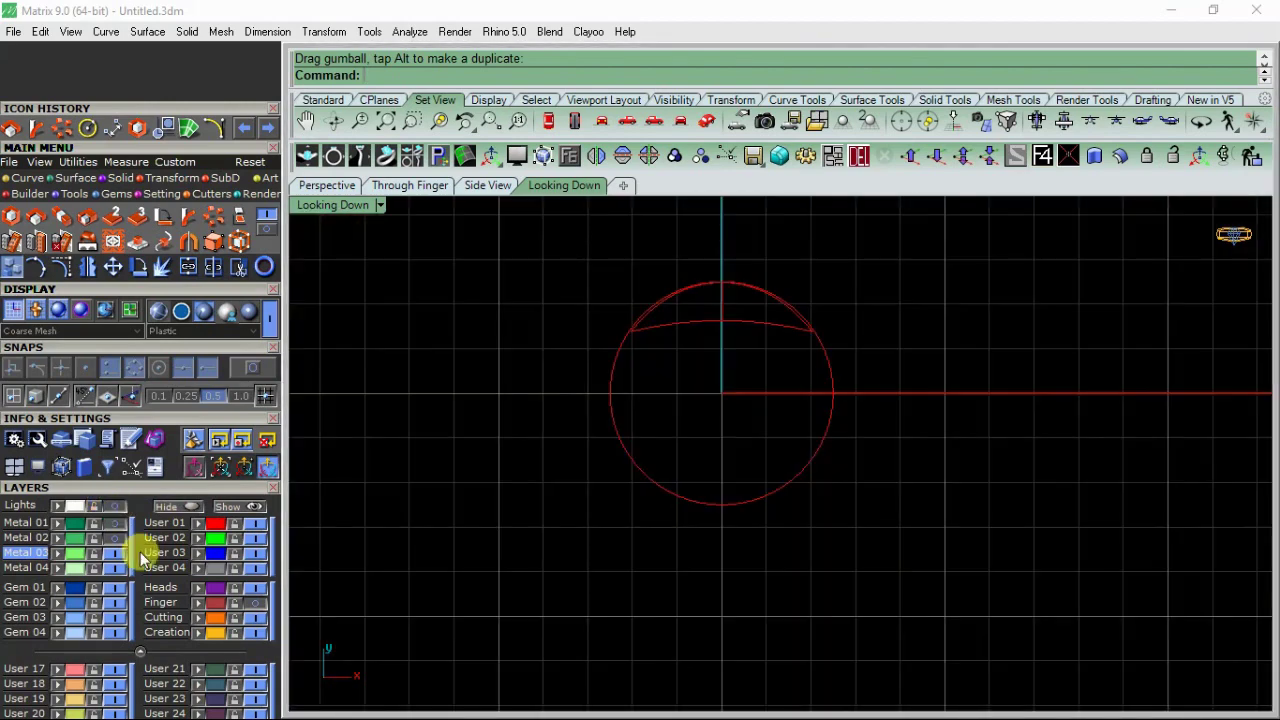
left_click(111, 537)
scroll(716, 363, "up", 5)
left_click(720, 390)
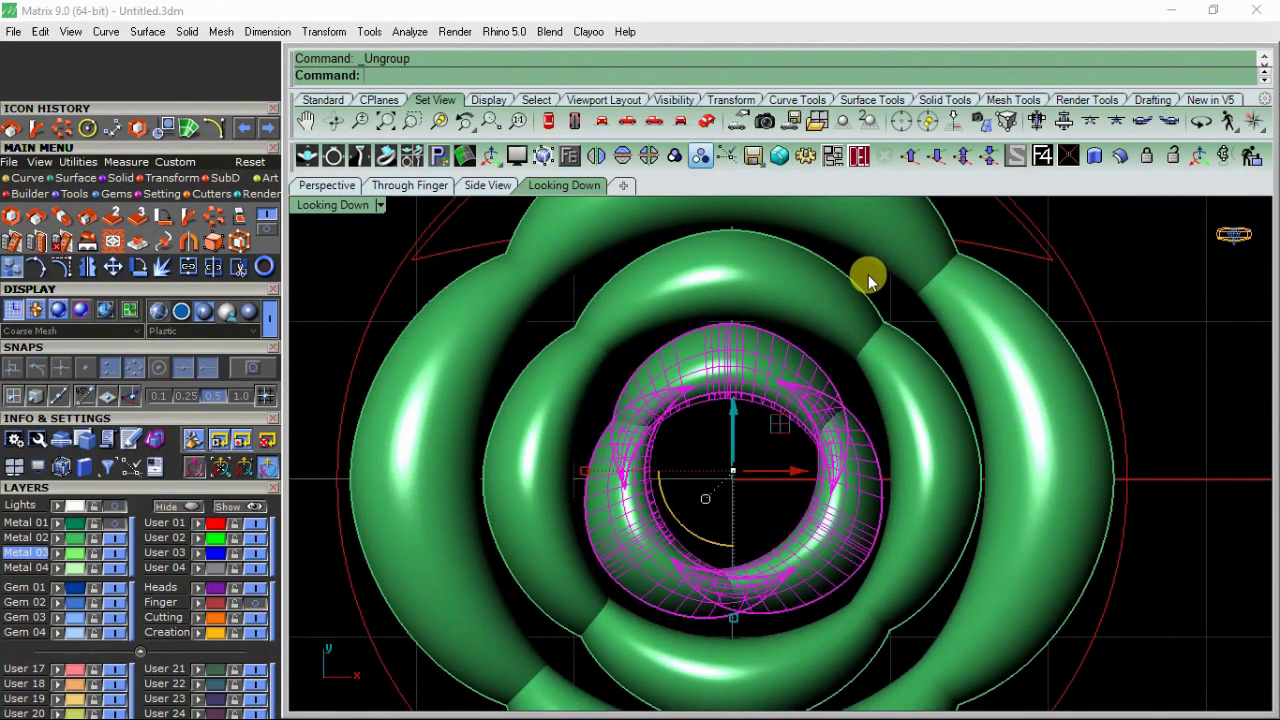
left_click(734, 353)
Step: Bend the upper half-ring twice so it curls into a crescent petal
left_click(213, 240)
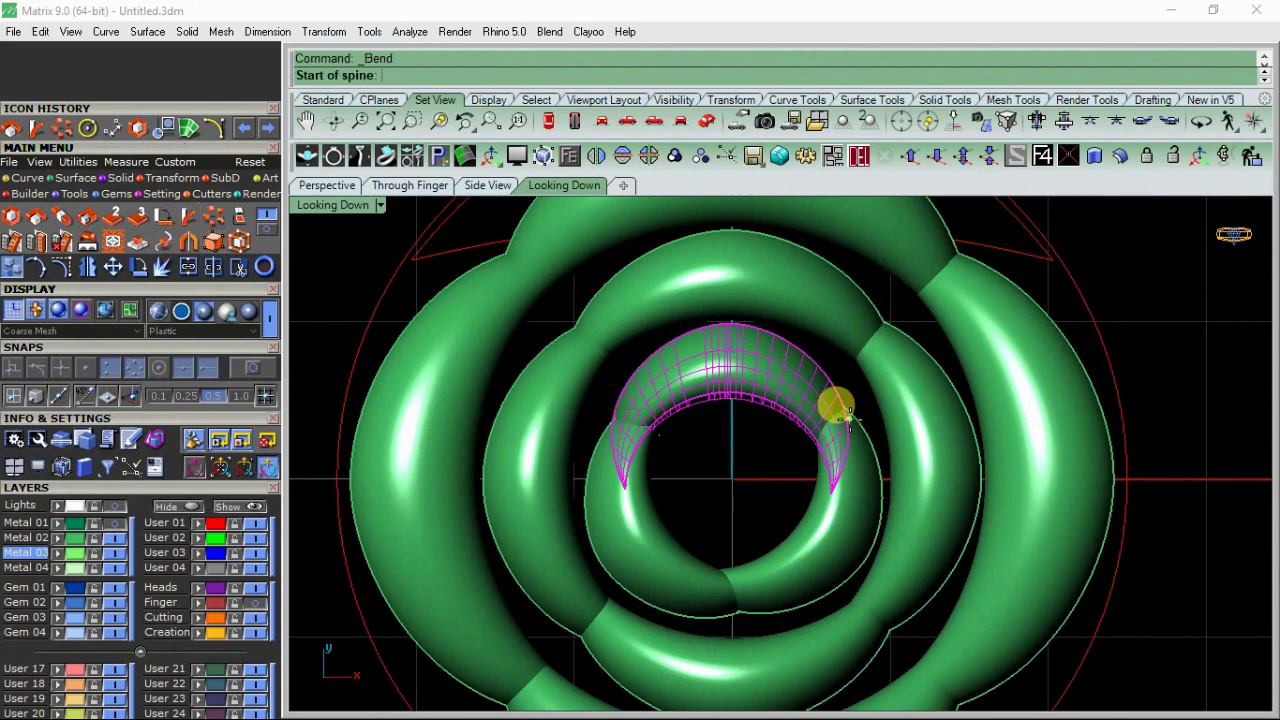
left_click(849, 420)
left_click(571, 365)
left_click(594, 440)
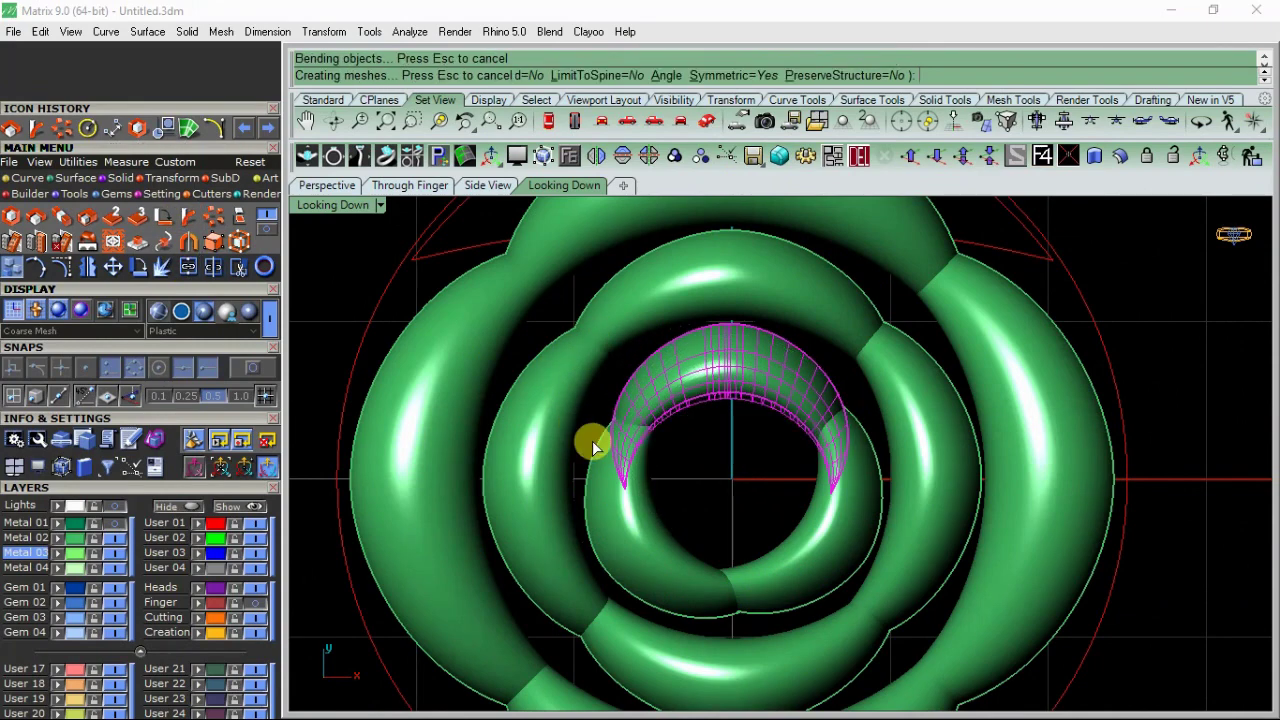
left_click(737, 378)
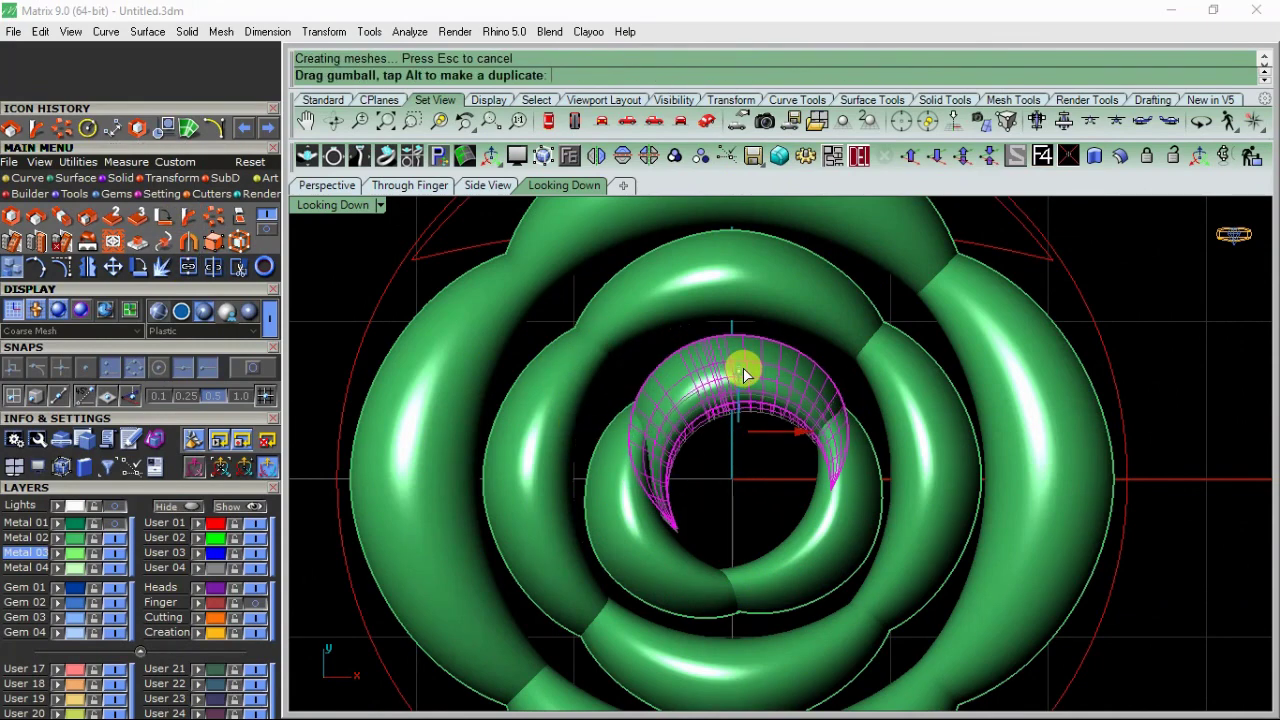
right_click(747, 365)
left_click(648, 498)
left_click(885, 453)
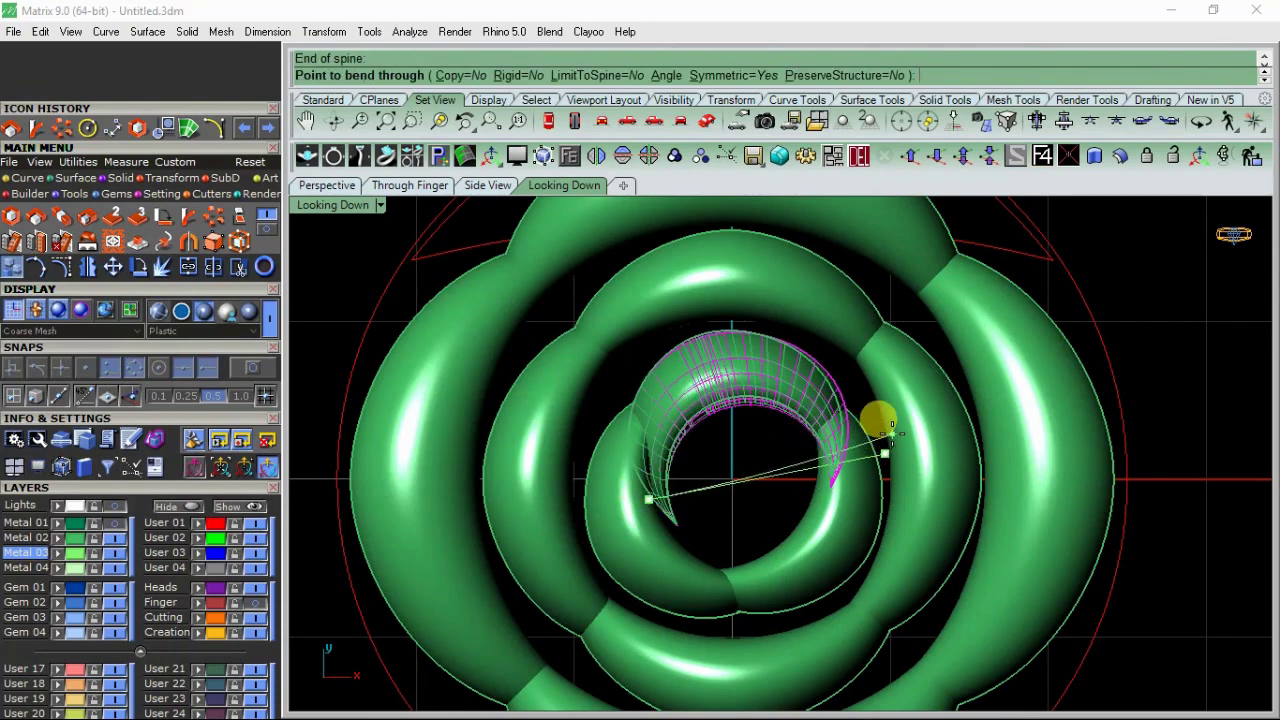
left_click(880, 420)
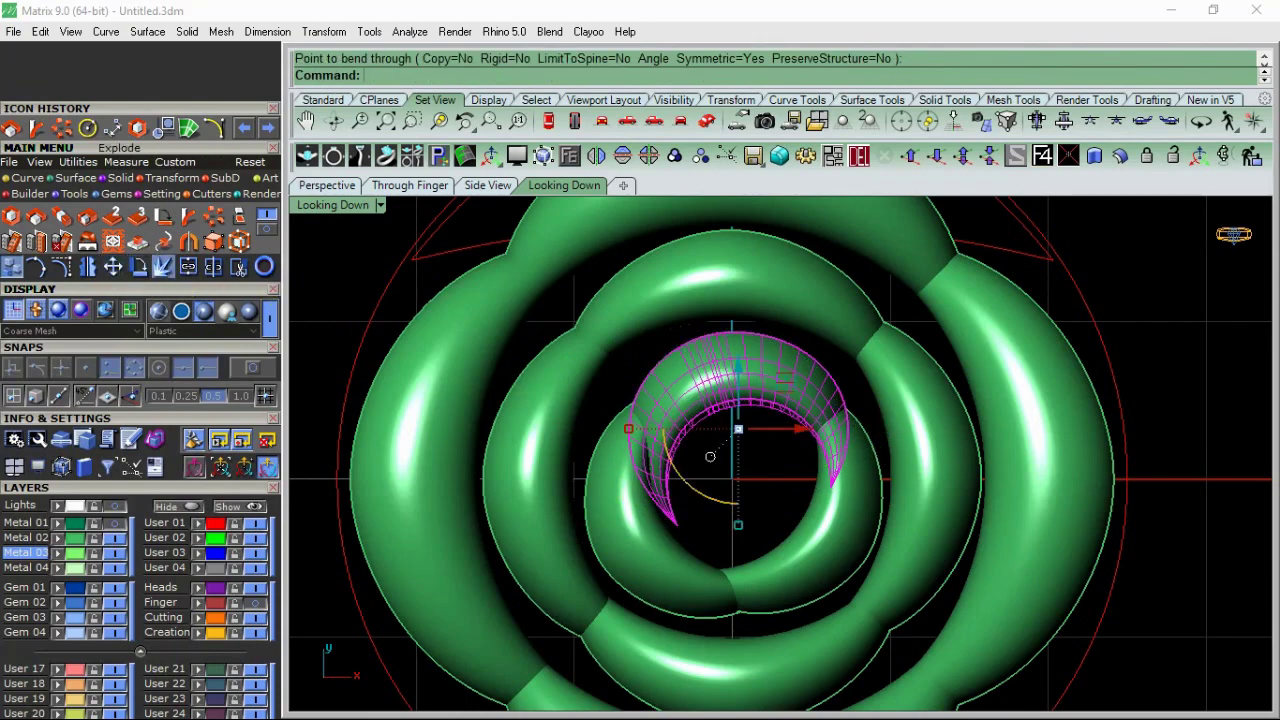
Step: Rotate the curled petal around the centre and select it
left_click(657, 477)
left_click(918, 408)
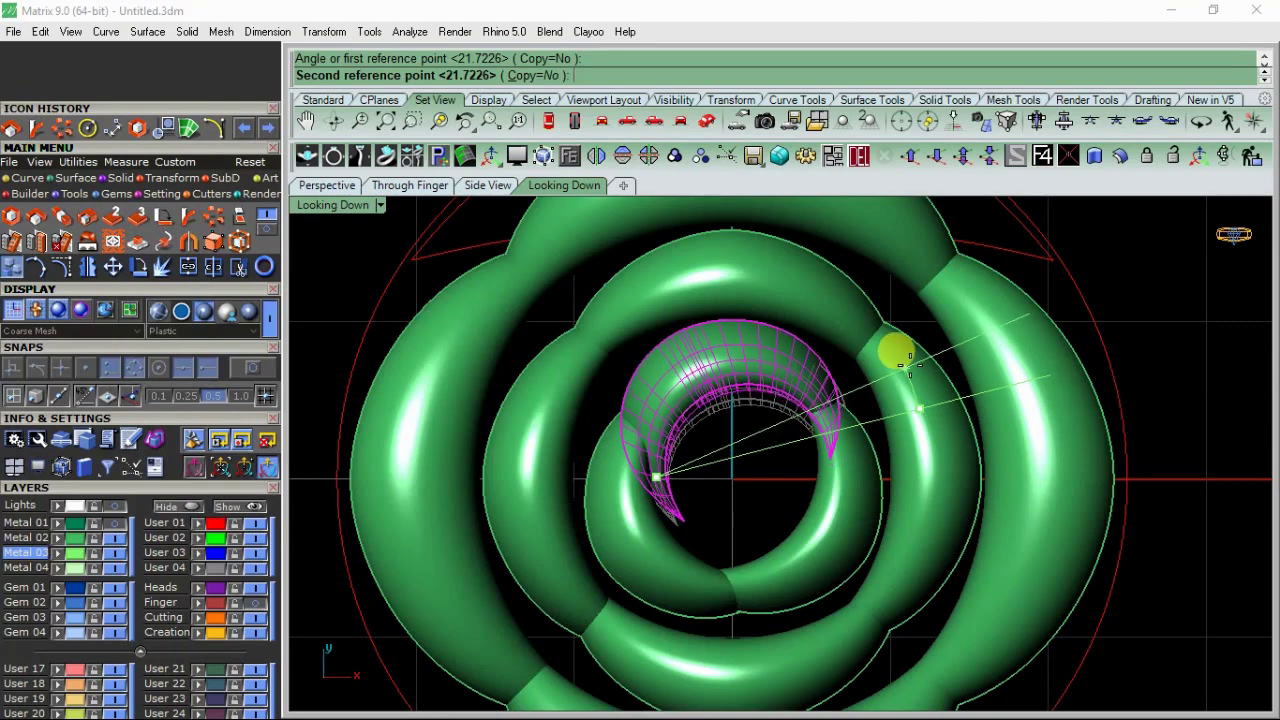
left_click(905, 365)
right_click_drag(800, 528, 737, 486, "shift")
left_click(603, 497)
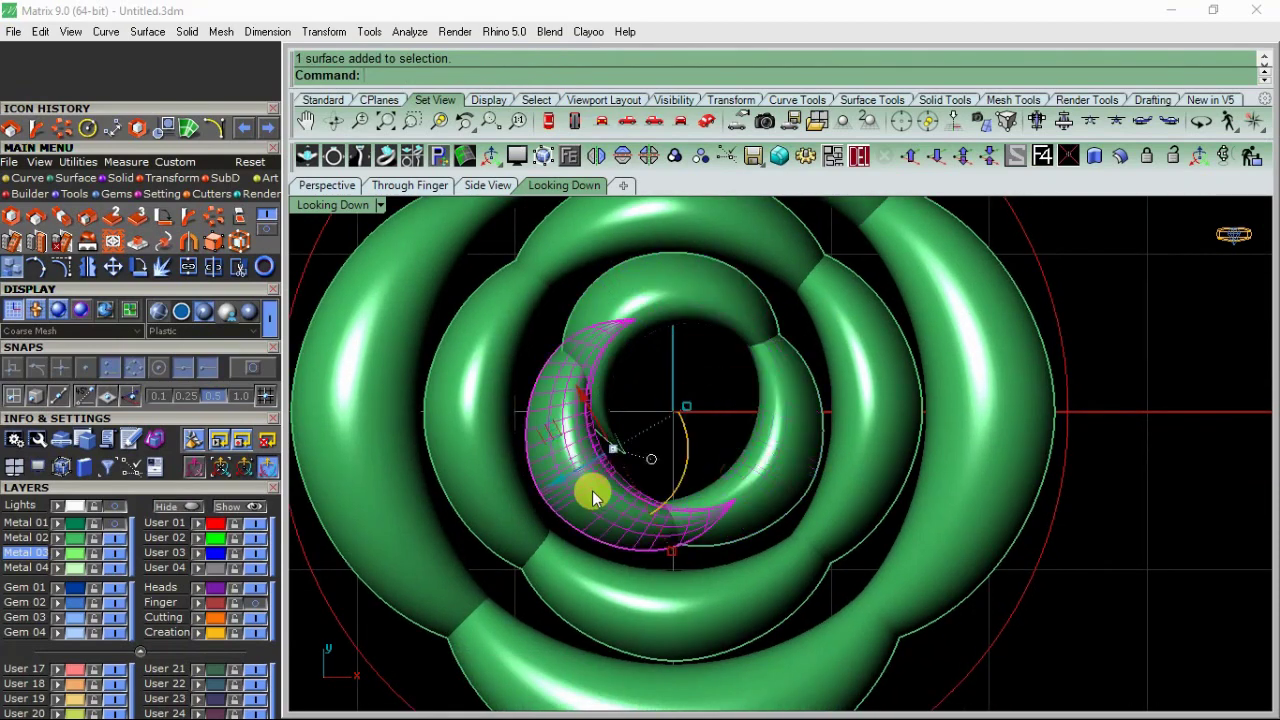
Step: Delete the leftover inner ring and polar-array the curled petal into 3 copies over 360°
left_click(862, 155)
left_click(709, 271)
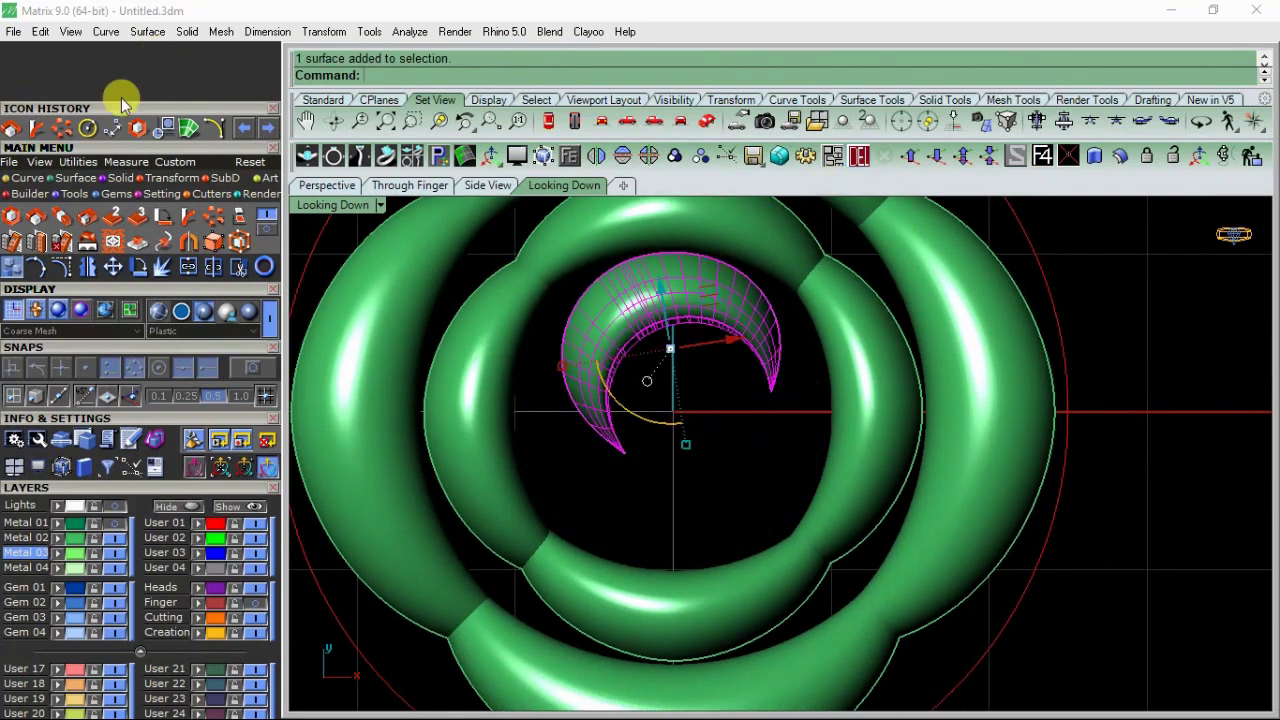
left_click(214, 216)
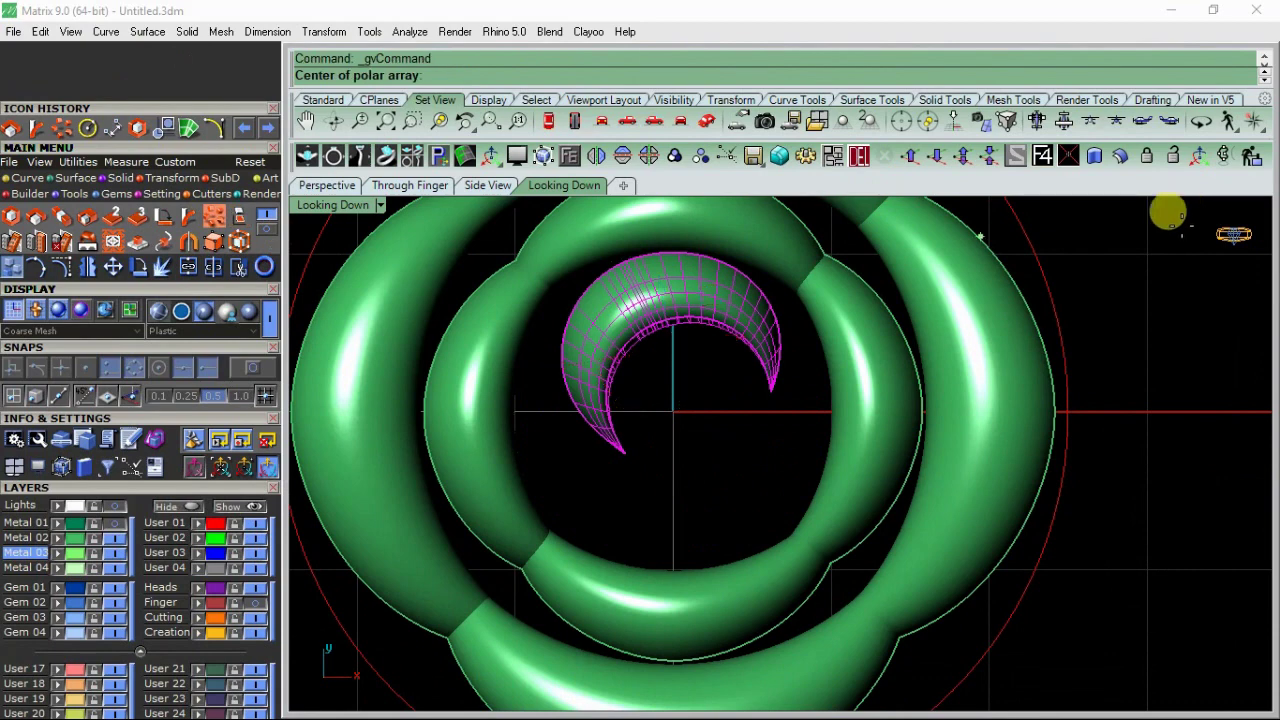
right_click(767, 344)
right_click(767, 344)
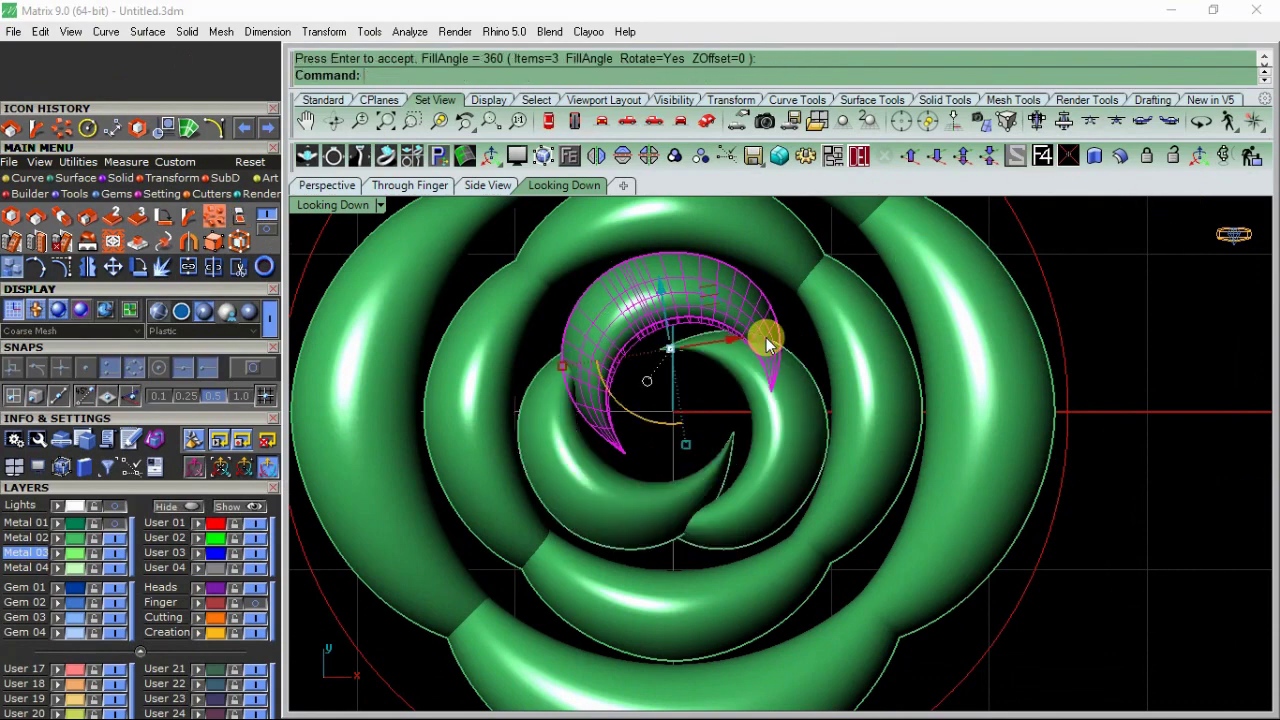
Step: Rotate the lower petal copy, then turn it with the gumball toward the right and top
left_click(672, 484)
left_click(142, 270)
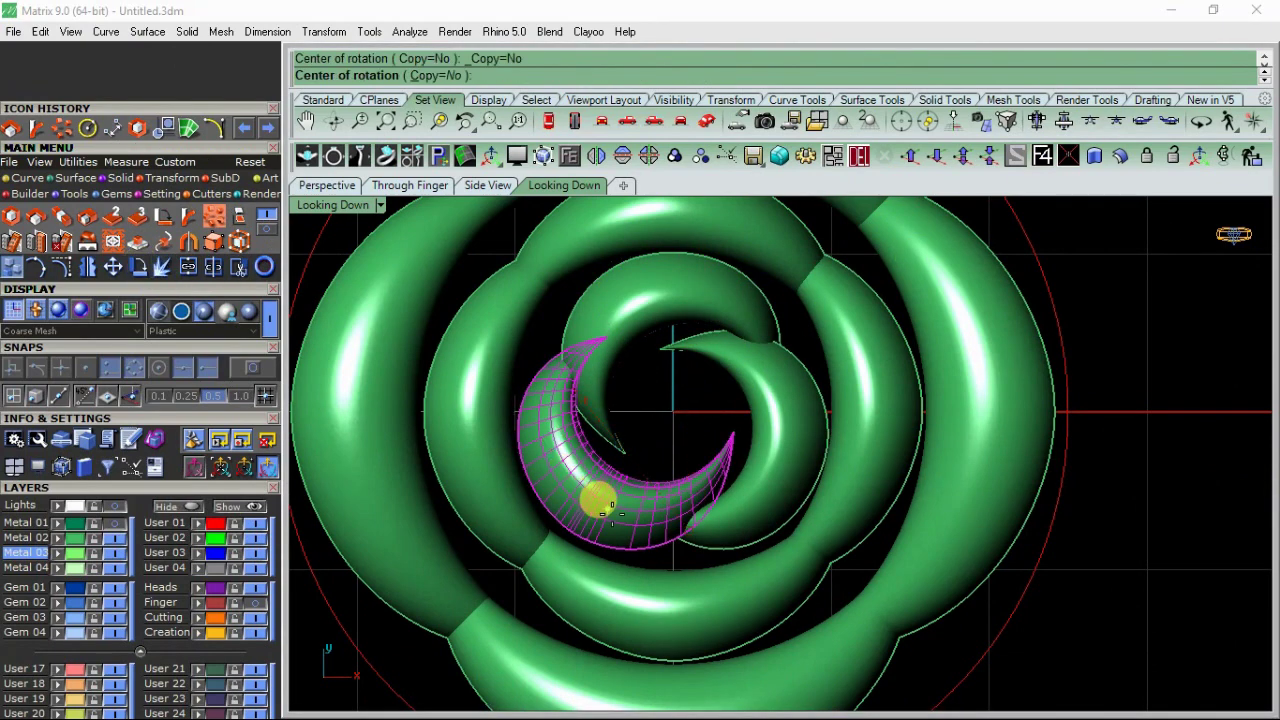
left_click(592, 486)
left_click(826, 487)
left_click(899, 461)
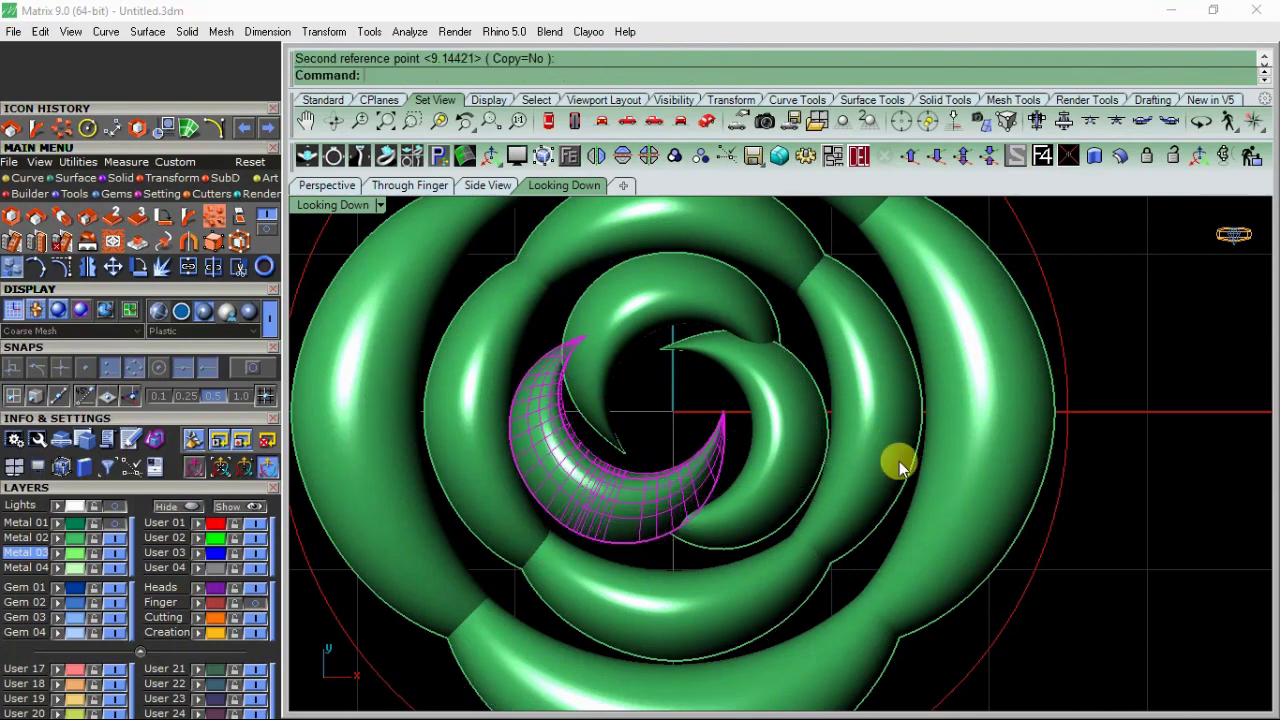
left_click_drag(570, 405, 780, 432)
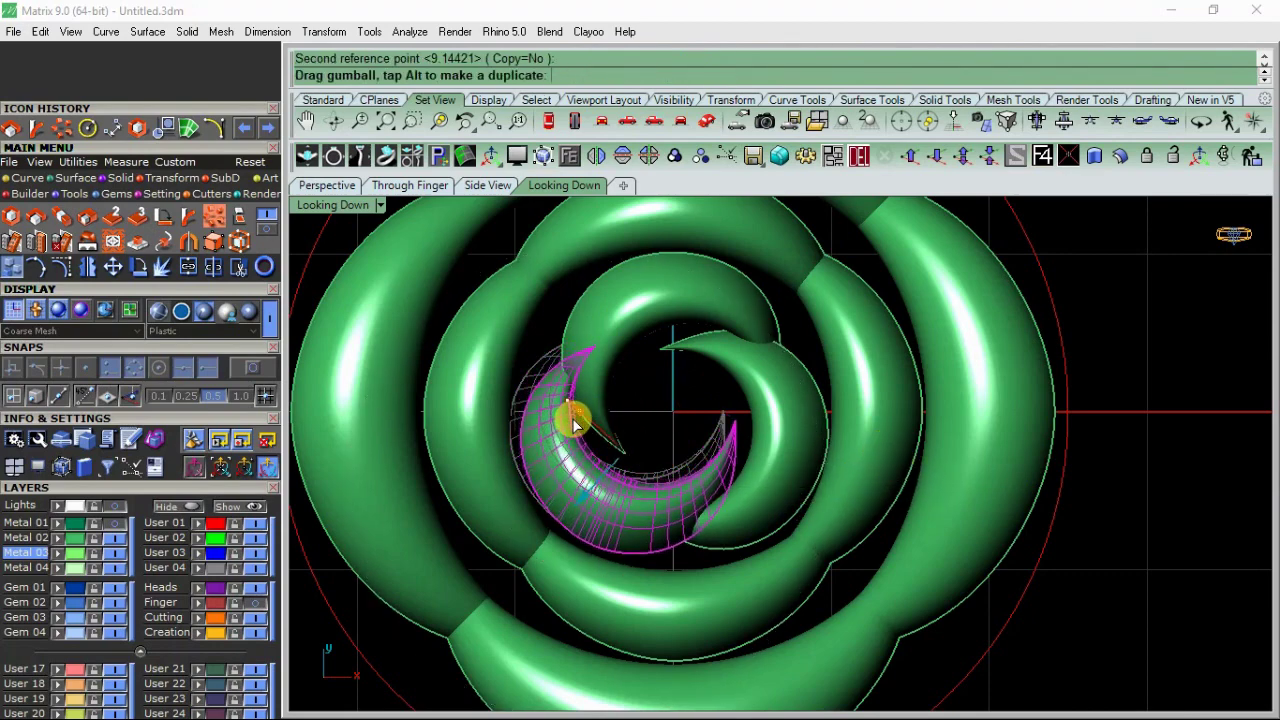
mouse_move(705, 498)
left_mouse_down()
mouse_move(663, 336)
mouse_move(694, 300)
left_mouse_up()
left_click(1068, 405)
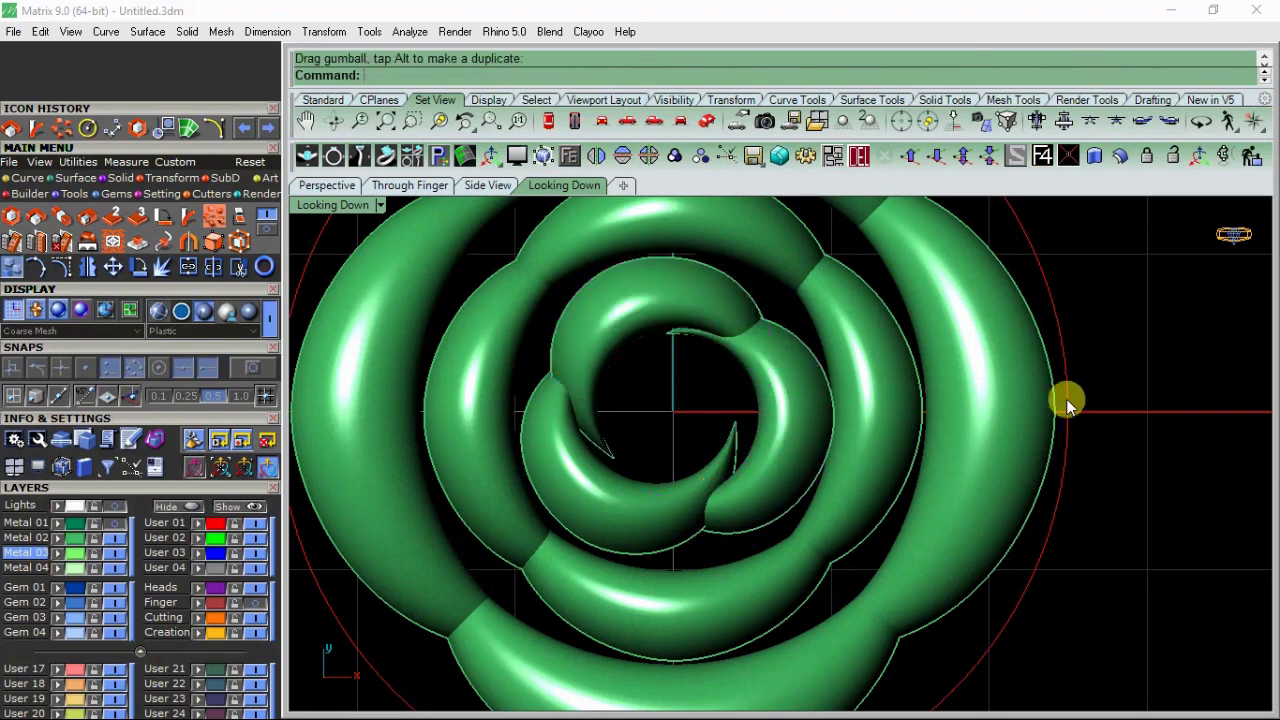
scroll(701, 373, "down", 5)
scroll(715, 372, "up", 3)
Step: Rotate the inner arc petal to a slight new angle after undoing the first attempt
scroll(715, 337, "up", 2)
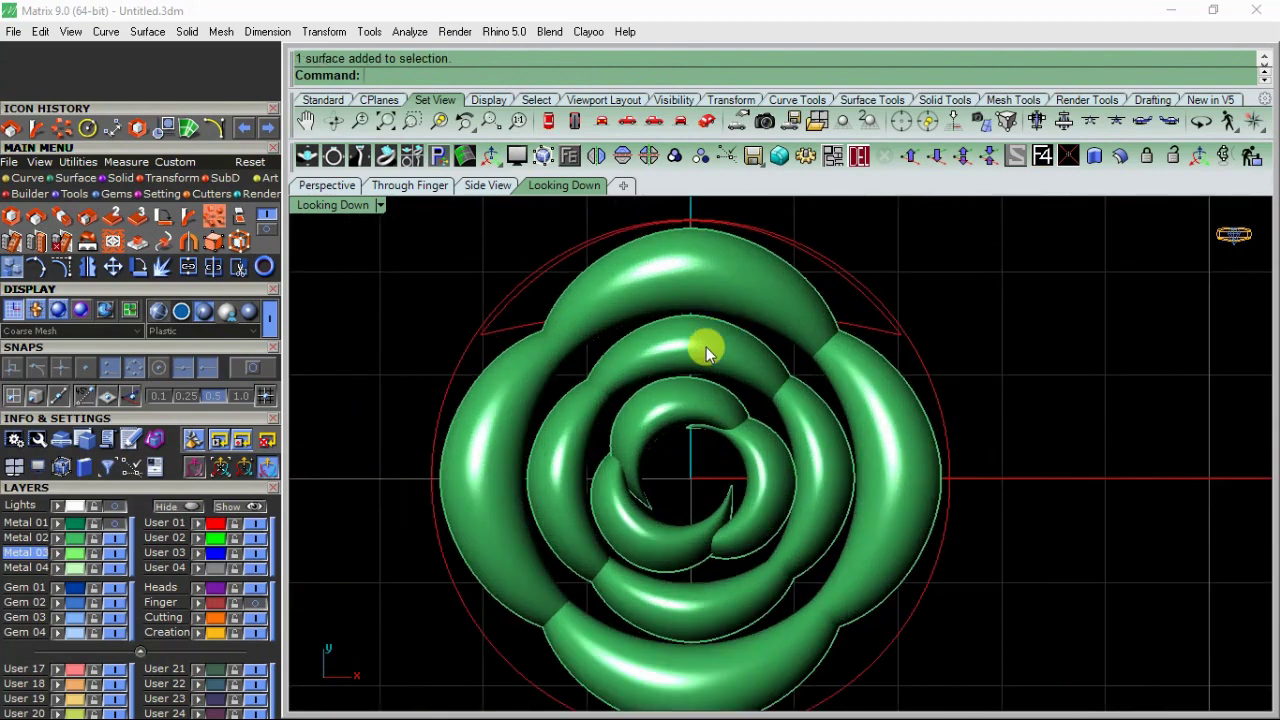
left_click(706, 348)
left_click(137, 266)
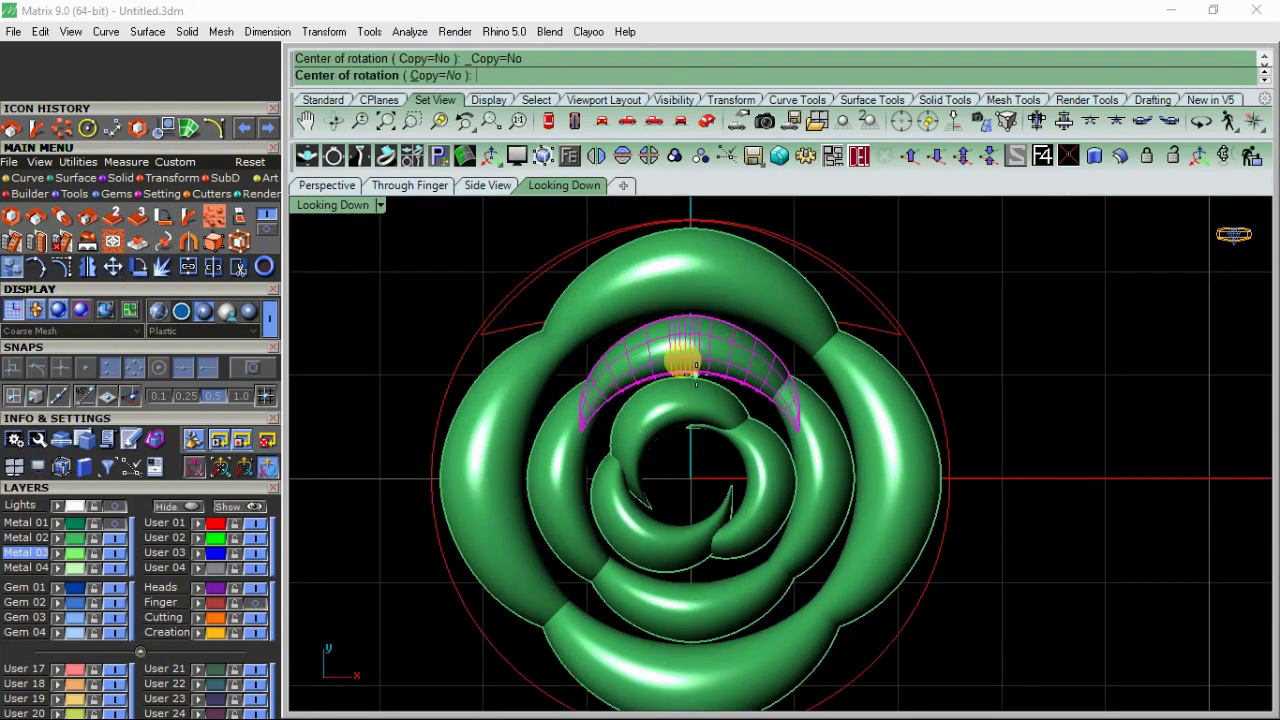
left_click(683, 361)
left_click(840, 369)
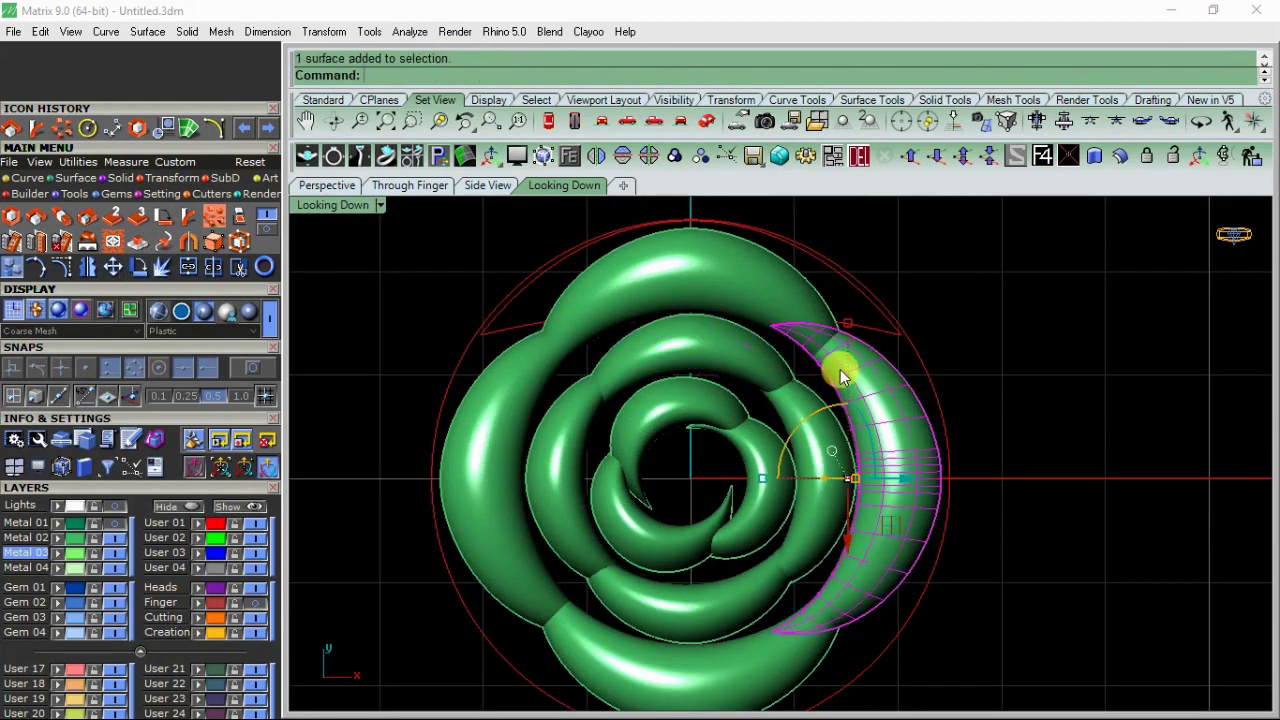
key("ctrl+z")
key("Return")
left_click(686, 352)
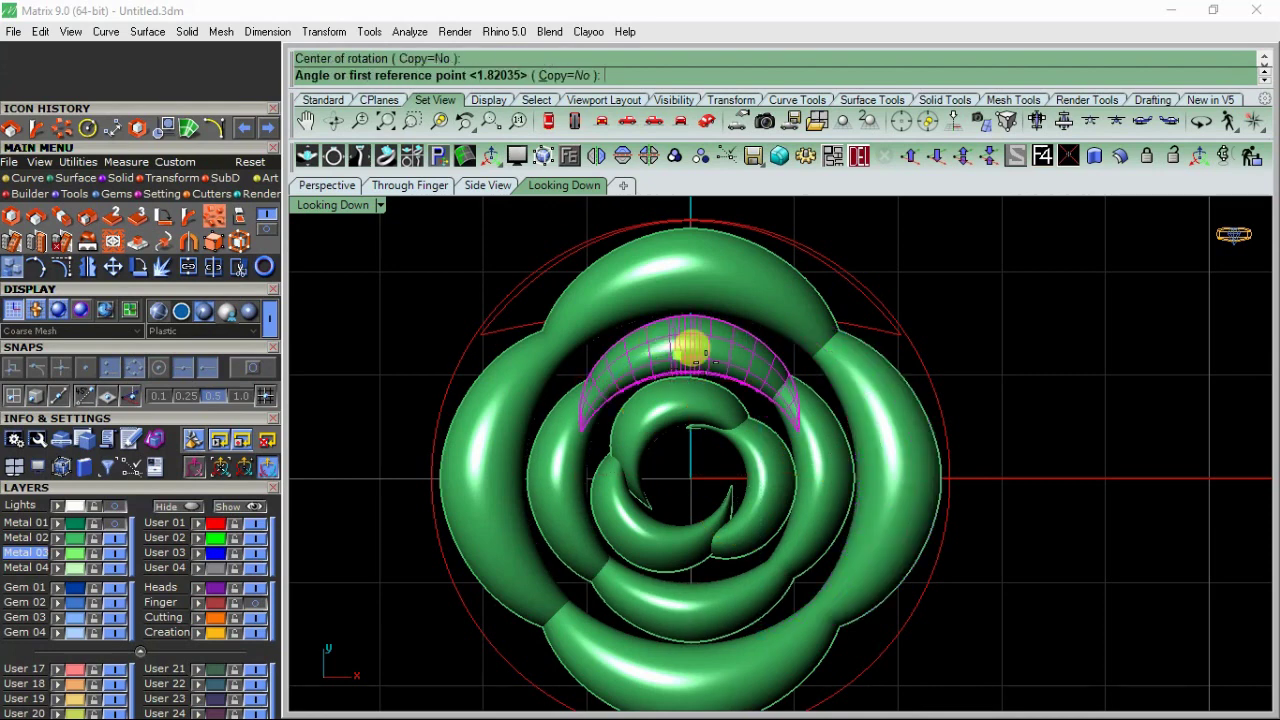
left_click(985, 318)
left_click(968, 305)
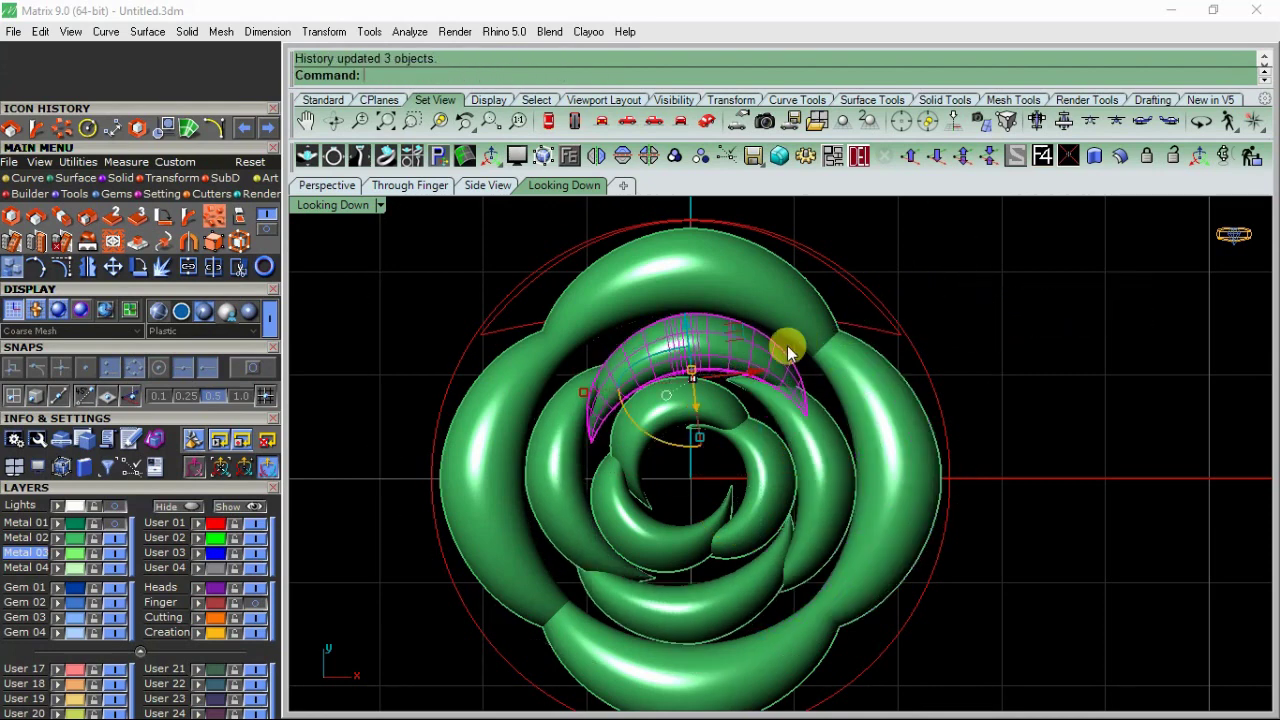
left_click_drag(688, 330, 590, 386)
Step: Turn the arc petal and shift it left with the gumball, fine-tuning its placement
scroll(584, 385, "up", 3)
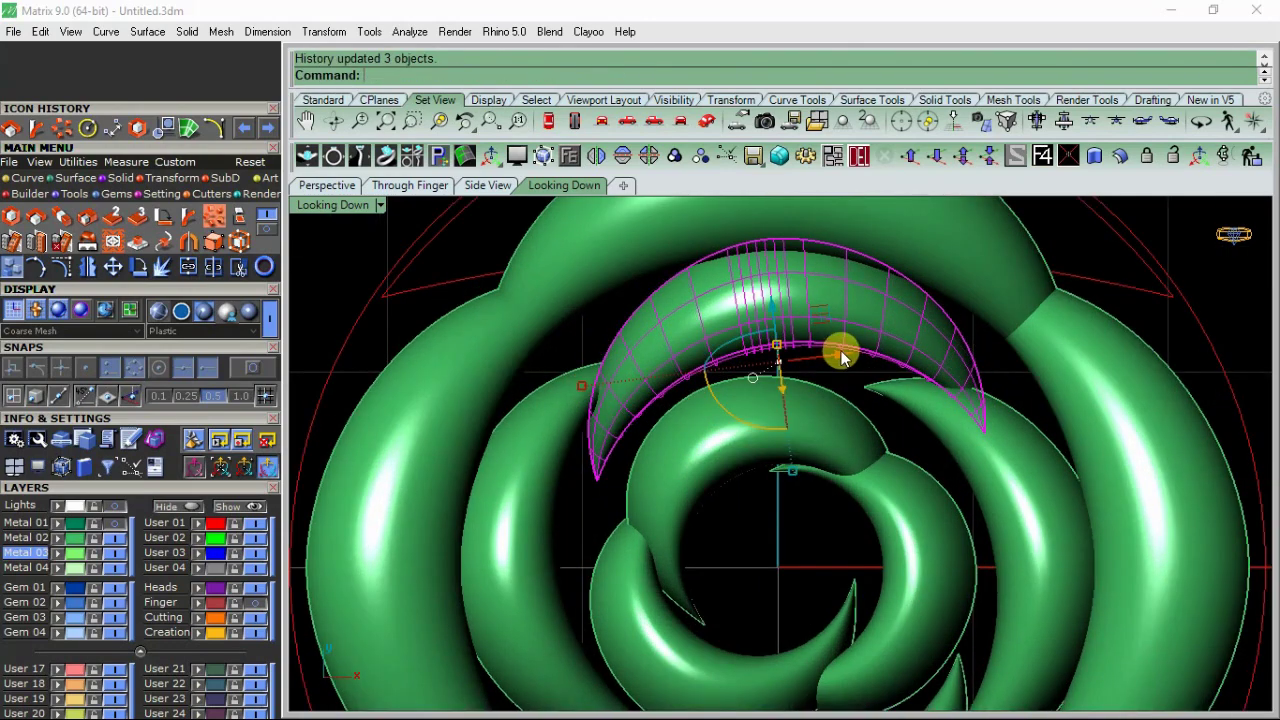
left_click_drag(843, 358, 768, 396)
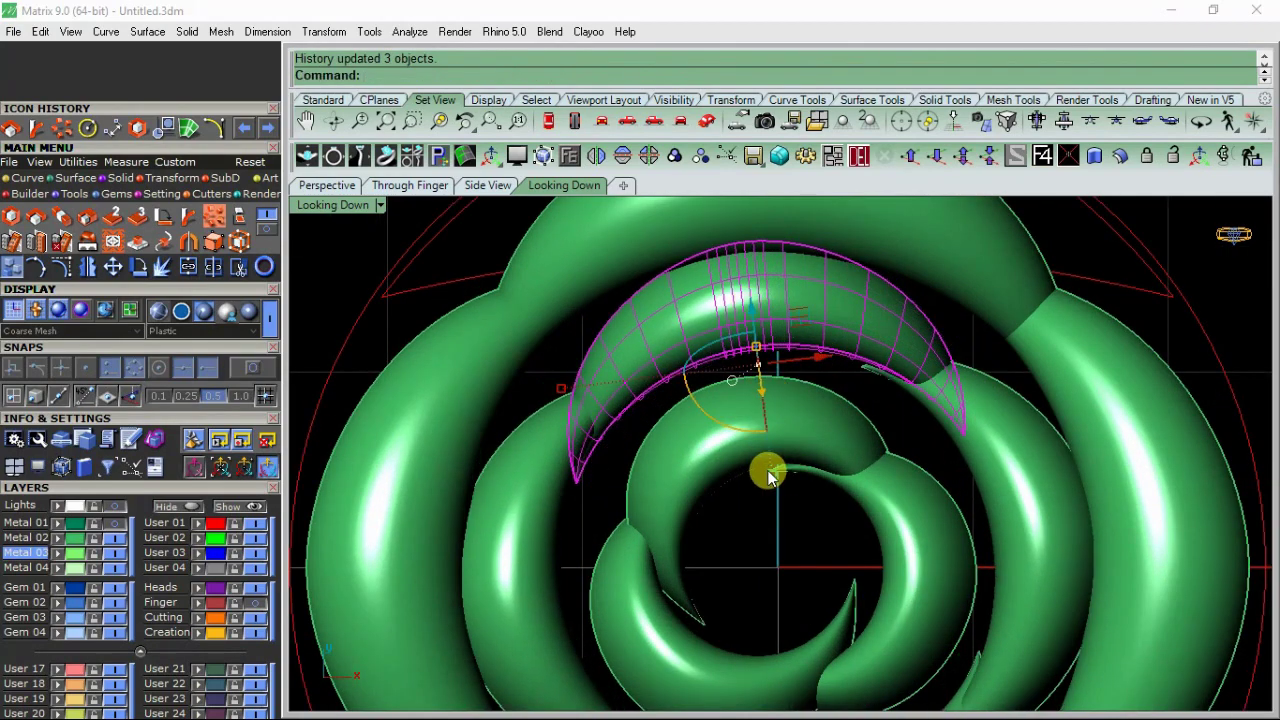
left_click_drag(768, 476, 766, 480)
left_click_drag(757, 319, 751, 322)
scroll(651, 363, "down", 3)
scroll(697, 295, "down", 2)
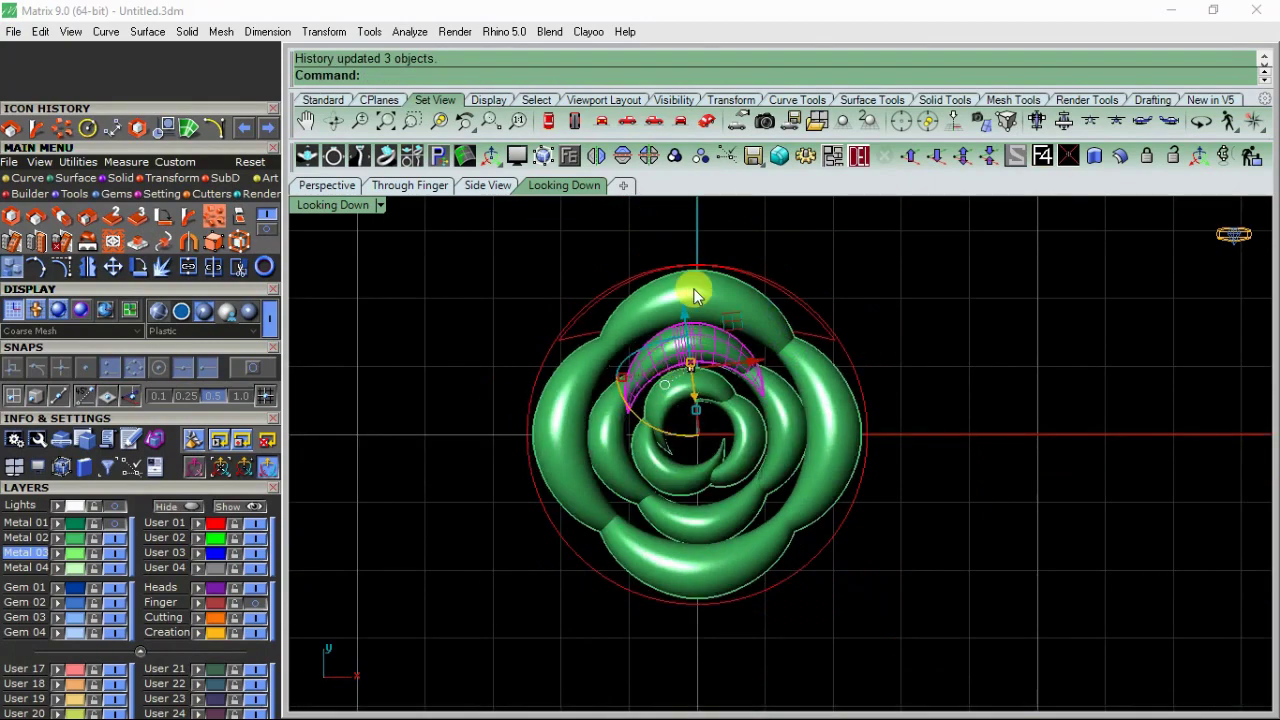
Step: Rotate the top petal to its final angle and nudge it into place at the rose's edge
left_click(697, 295)
left_click(150, 267)
left_click(682, 293)
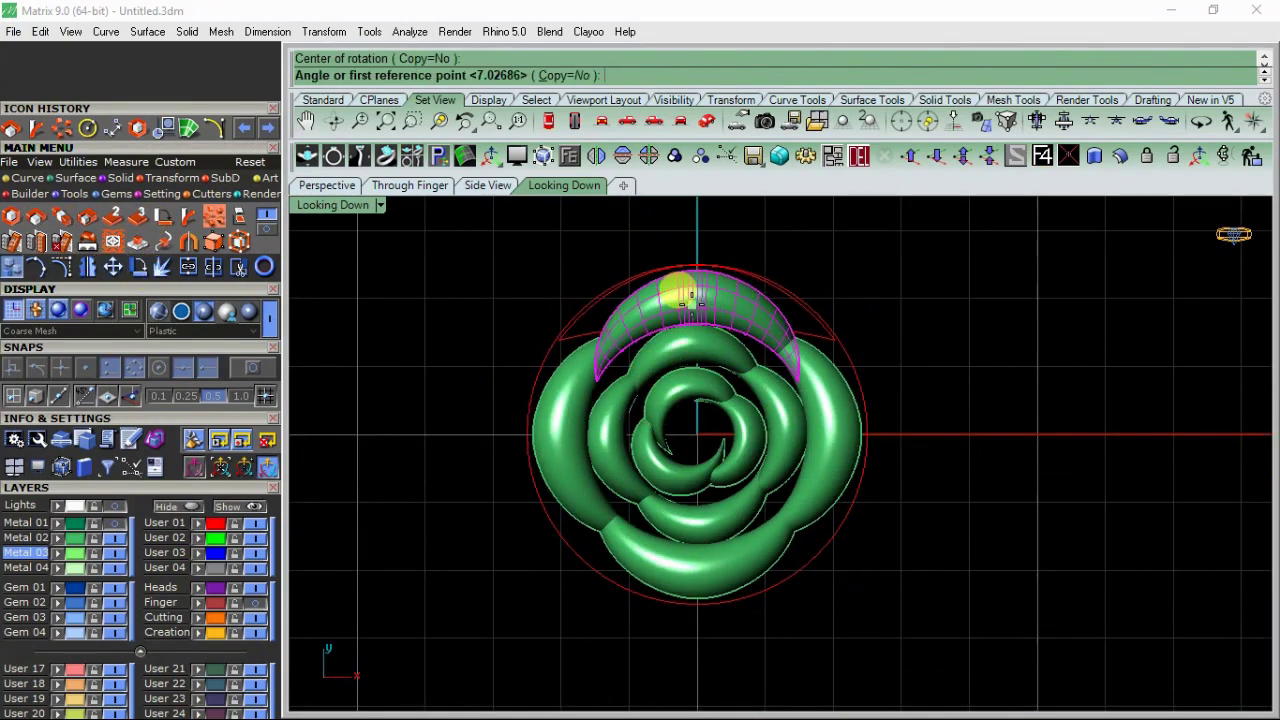
left_click(951, 283)
left_click(962, 265)
scroll(650, 277, "up", 1)
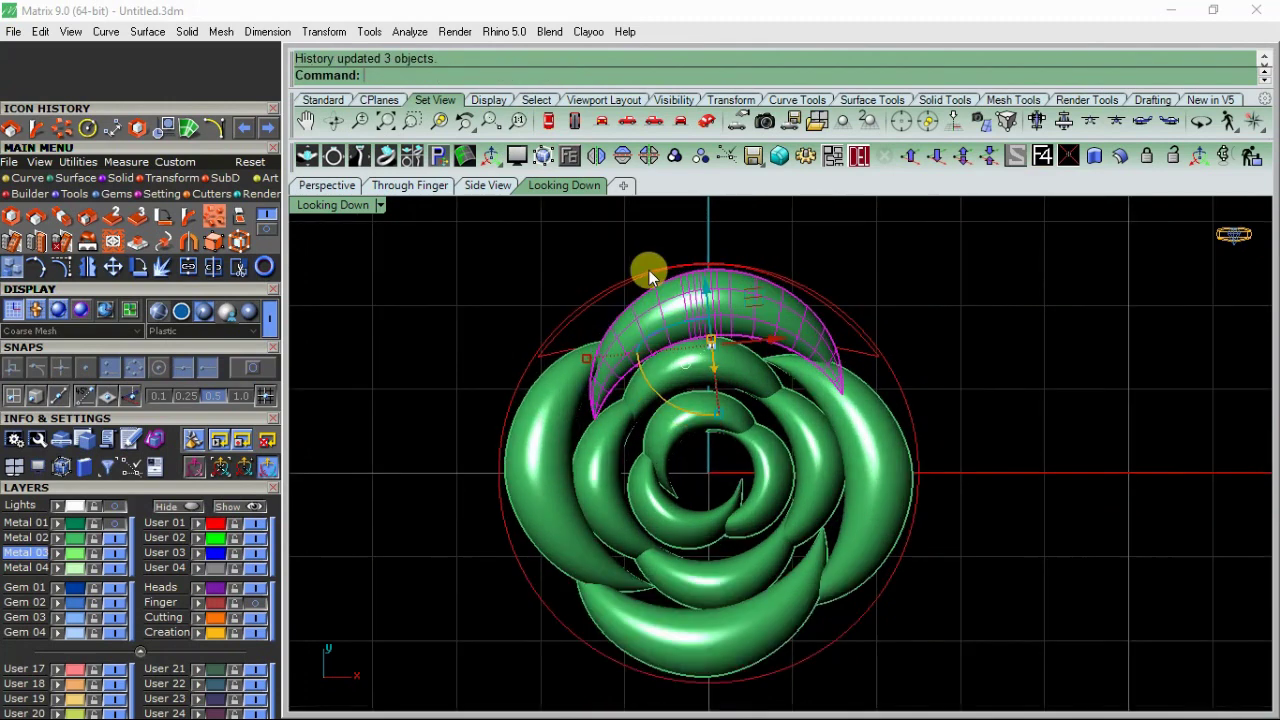
scroll(650, 277, "up", 1)
left_click_drag(729, 314, 731, 318)
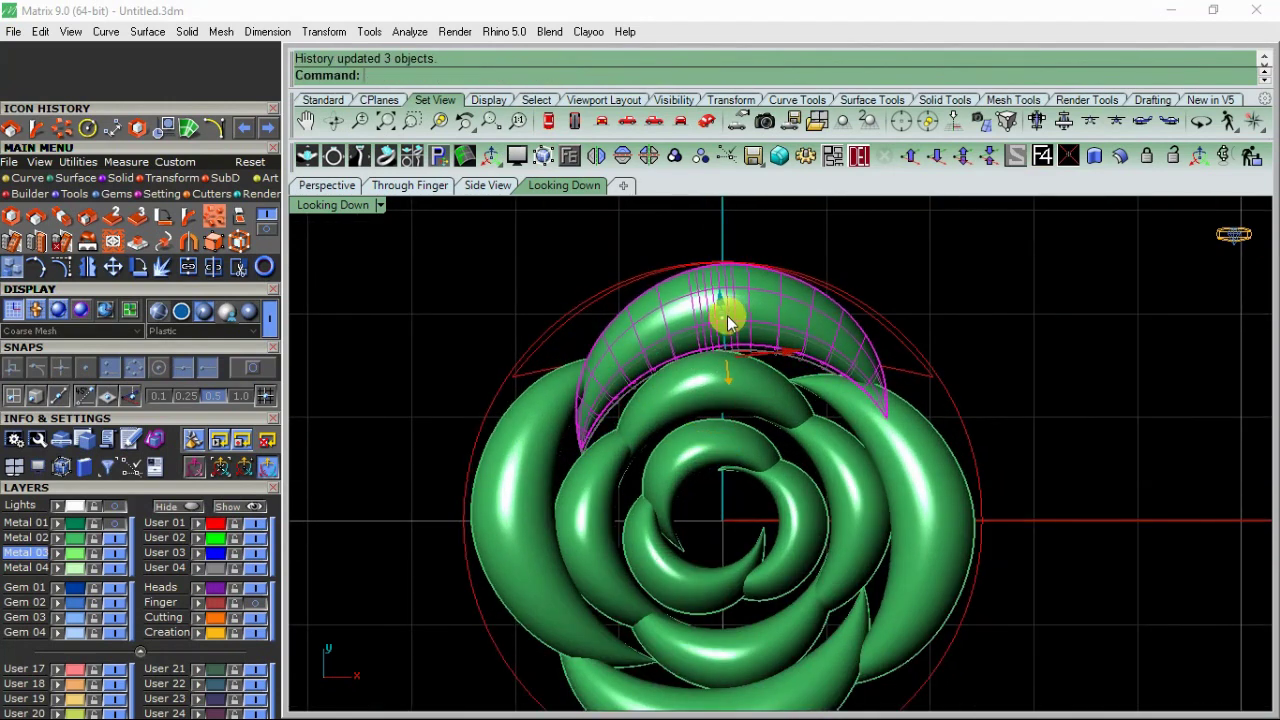
left_click_drag(789, 349, 809, 354)
left_click(1047, 337)
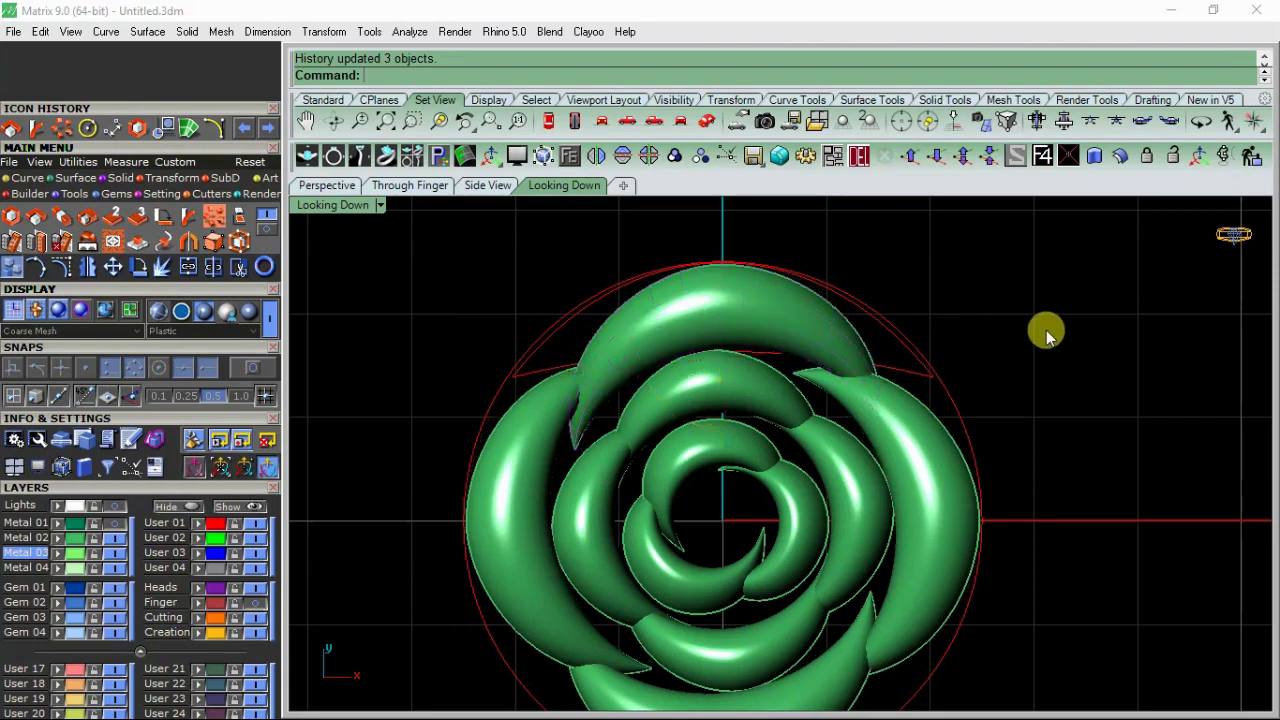
scroll(594, 459, "down", 5)
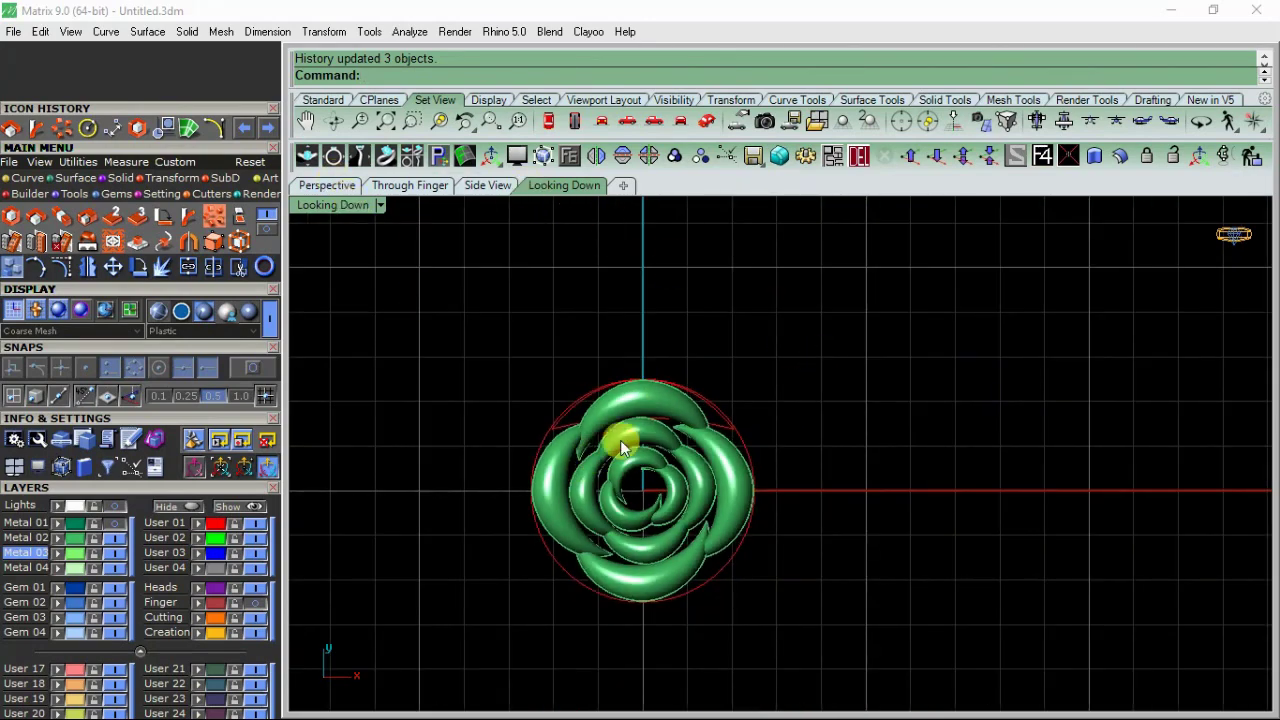
scroll(620, 447, "up", 4)
Step: Move and turn an inner curled petal onto the centre ring with the gumball
scroll(620, 474, "up", 1)
left_click(607, 430)
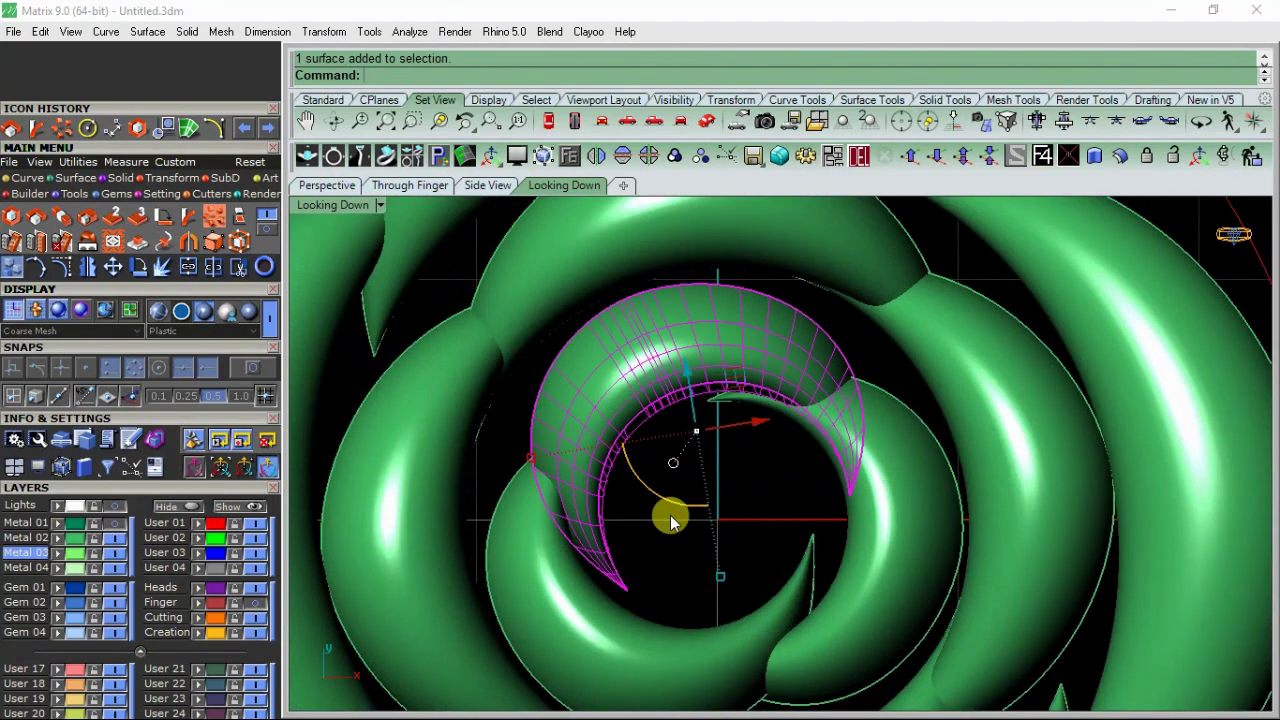
mouse_move(672, 521)
left_mouse_down("ctrl")
mouse_move(762, 556)
mouse_move(752, 398)
mouse_move(741, 402)
left_mouse_up("ctrl")
left_click_drag(672, 377, 557, 358)
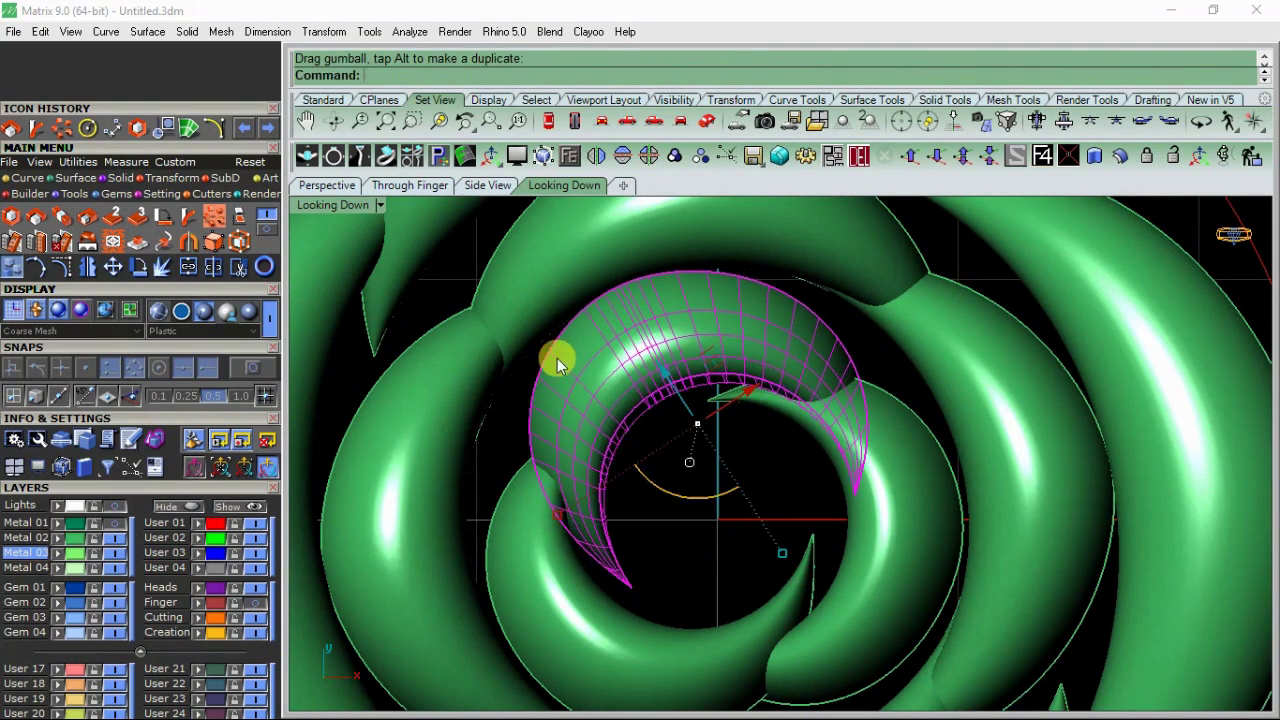
scroll(557, 358, "down", 5)
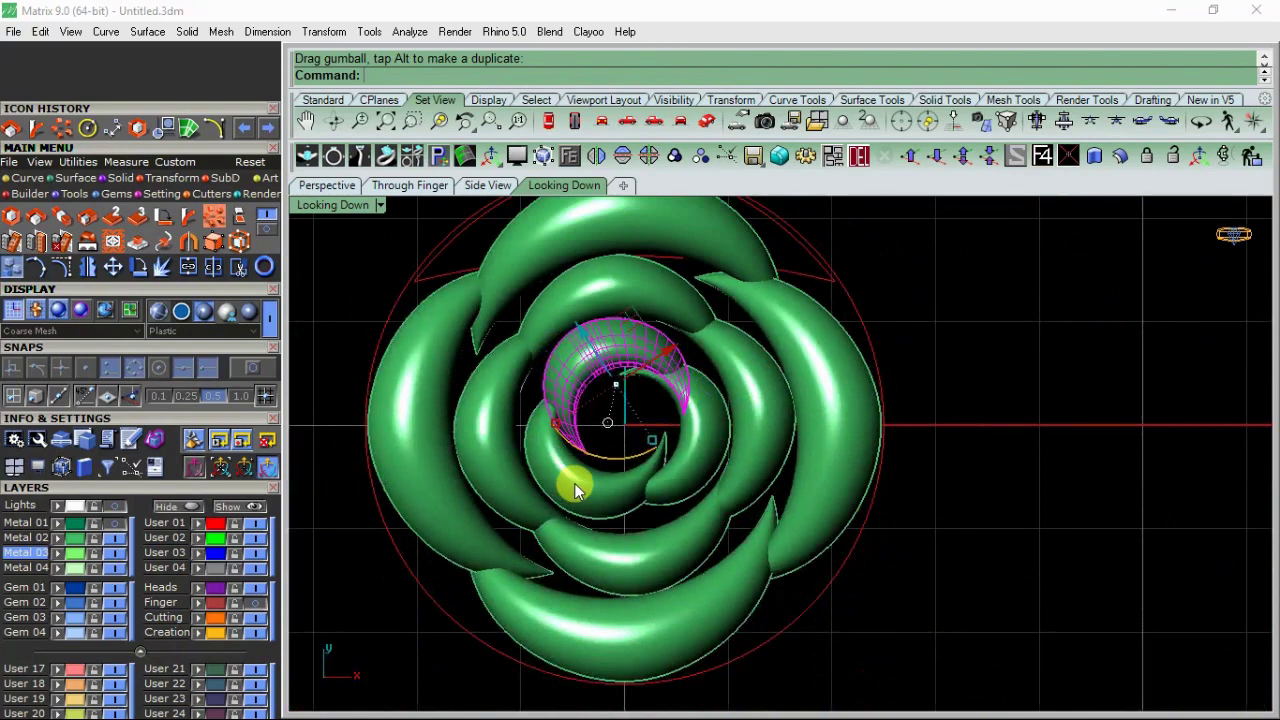
left_click(338, 185)
left_click(565, 186)
left_click_drag(592, 484, 688, 490)
Step: Polar-array the petal around 0,0,0 with 3 items over a full 360°
left_click(858, 156)
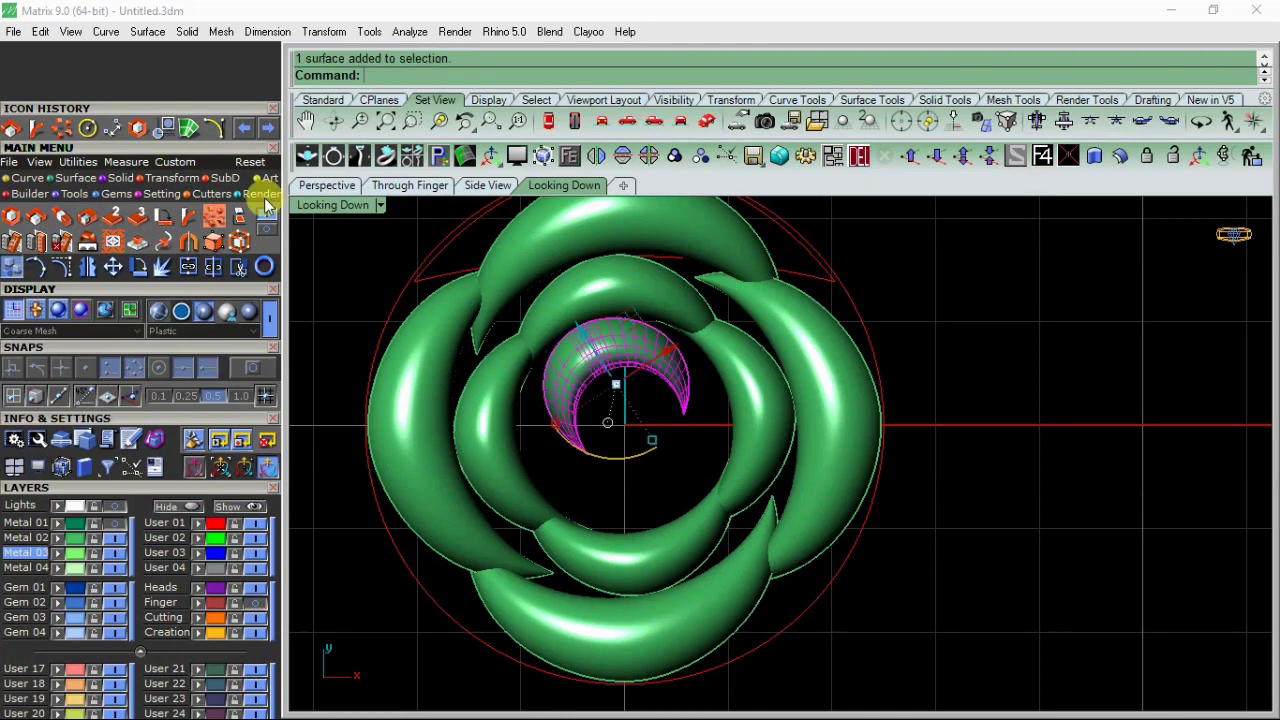
left_click(207, 215)
type("0,0,0")
key("Return")
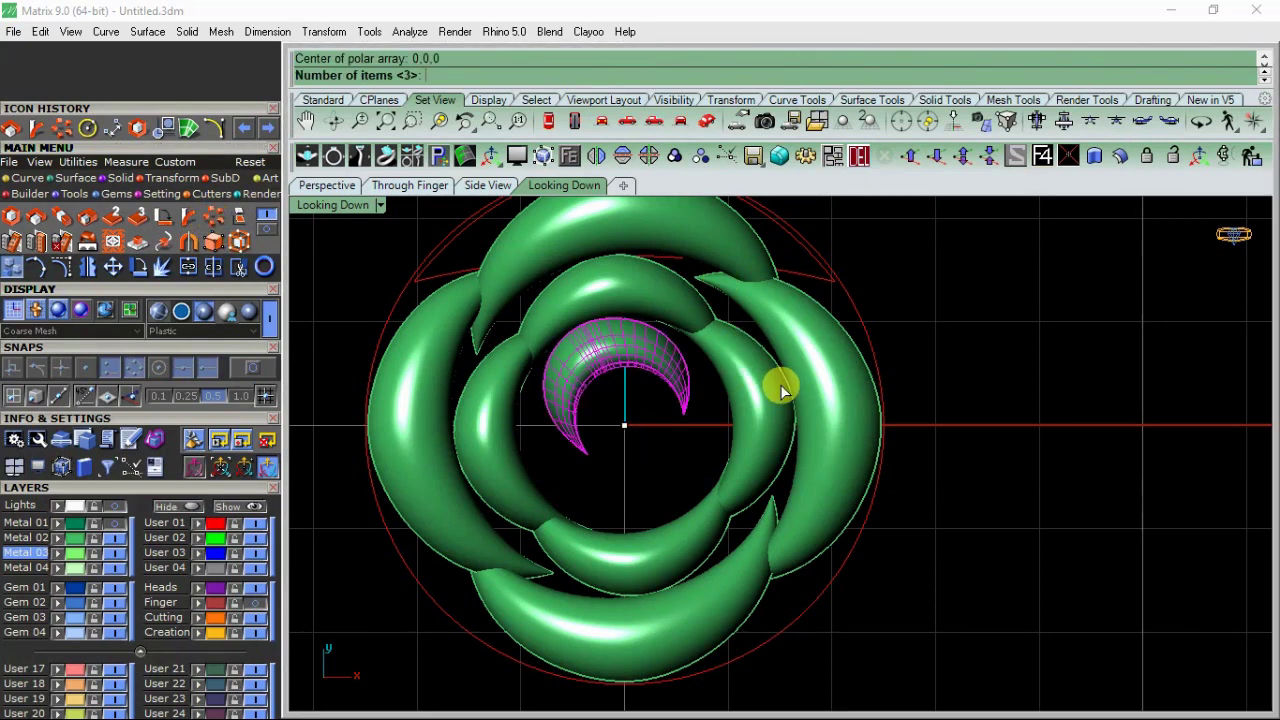
type("4")
key("Return")
key("Return")
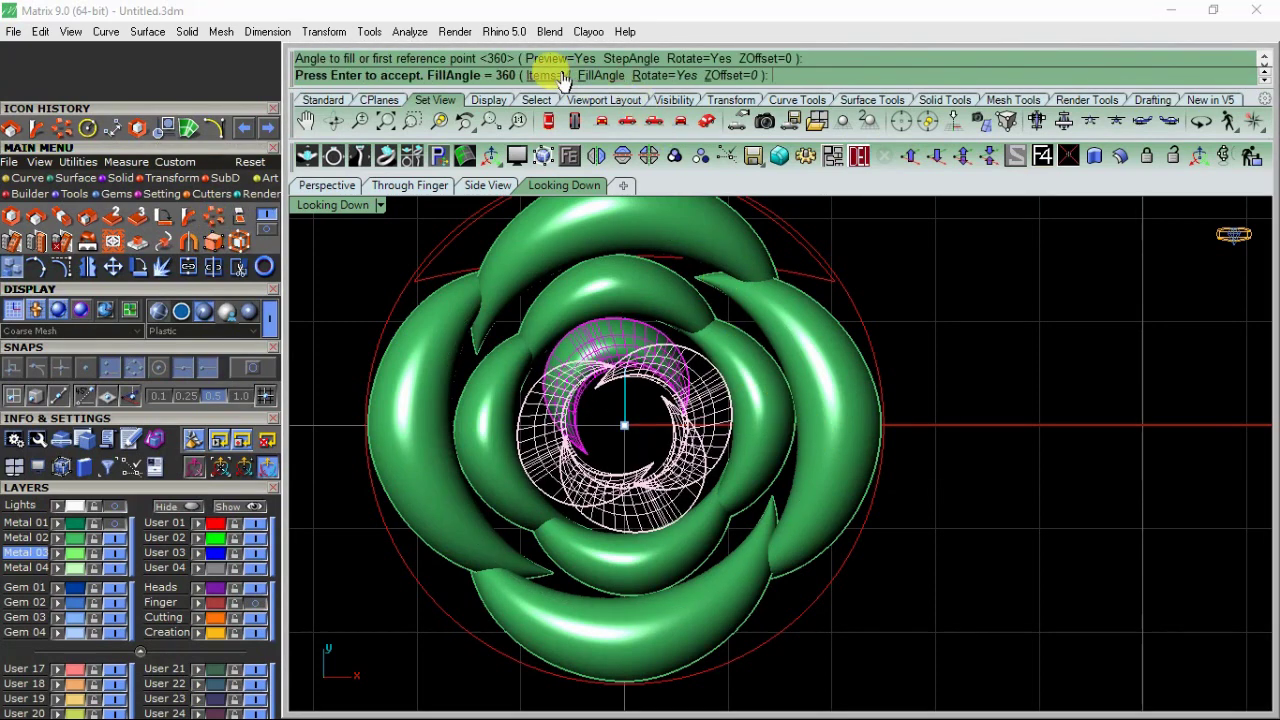
left_click(555, 75)
type("3")
key("Return")
key("Return")
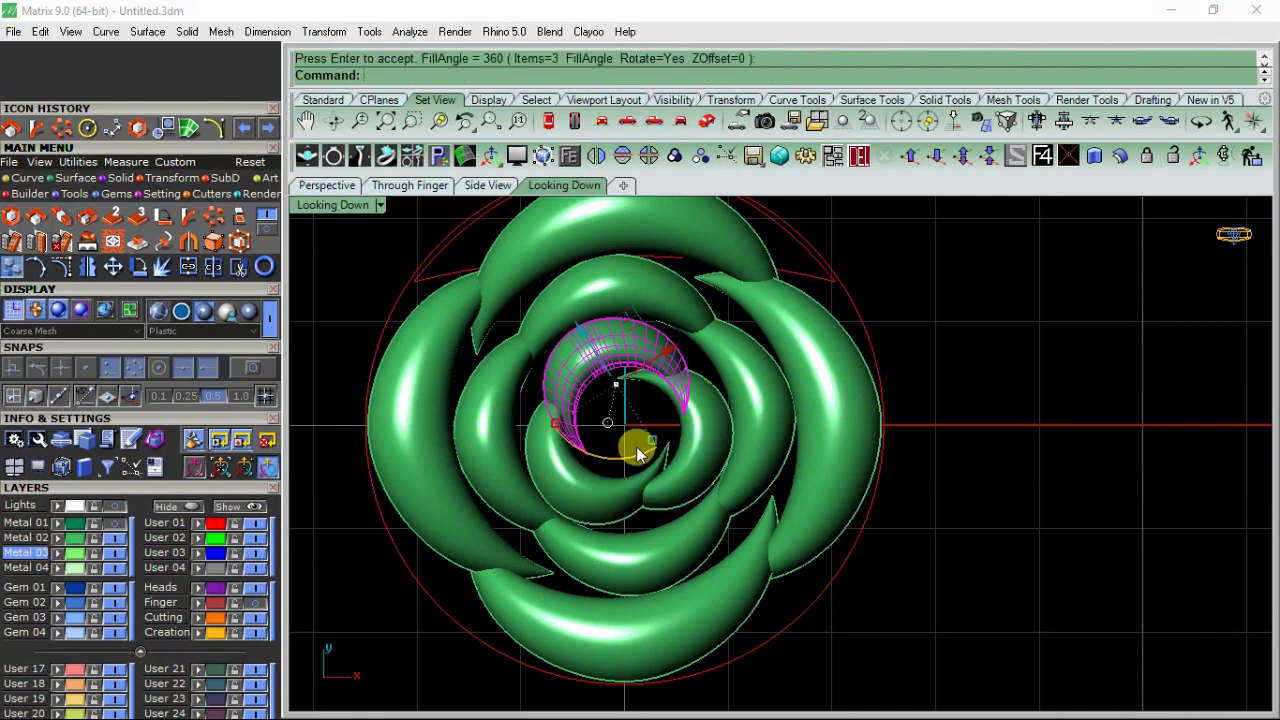
Step: Rotate the three inner petals further to curl them into a swirl
left_click(657, 363)
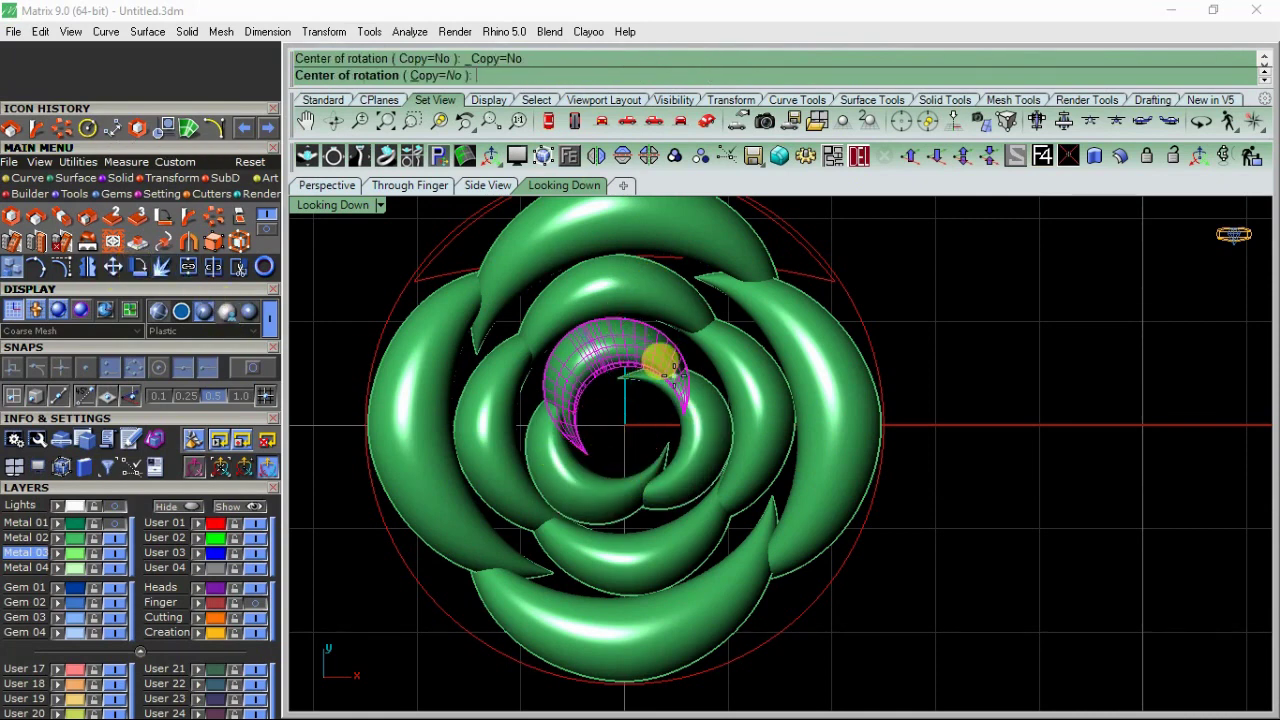
left_click(514, 337)
left_click(569, 391)
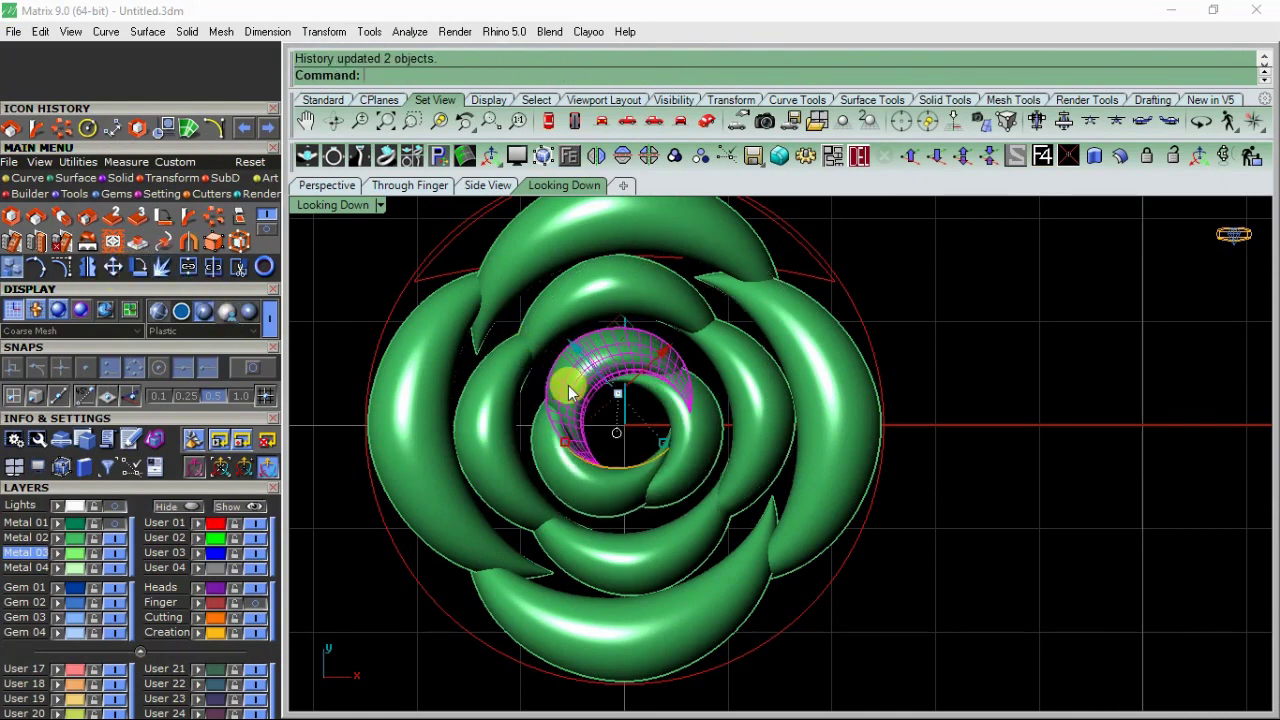
mouse_move(577, 344)
left_mouse_down()
mouse_move(623, 374)
mouse_move(671, 346)
mouse_move(564, 210)
left_mouse_up()
key("Escape")
Step: Lift and reposition the three grouped inner petals, checking from a low side view and from above
left_click(350, 187)
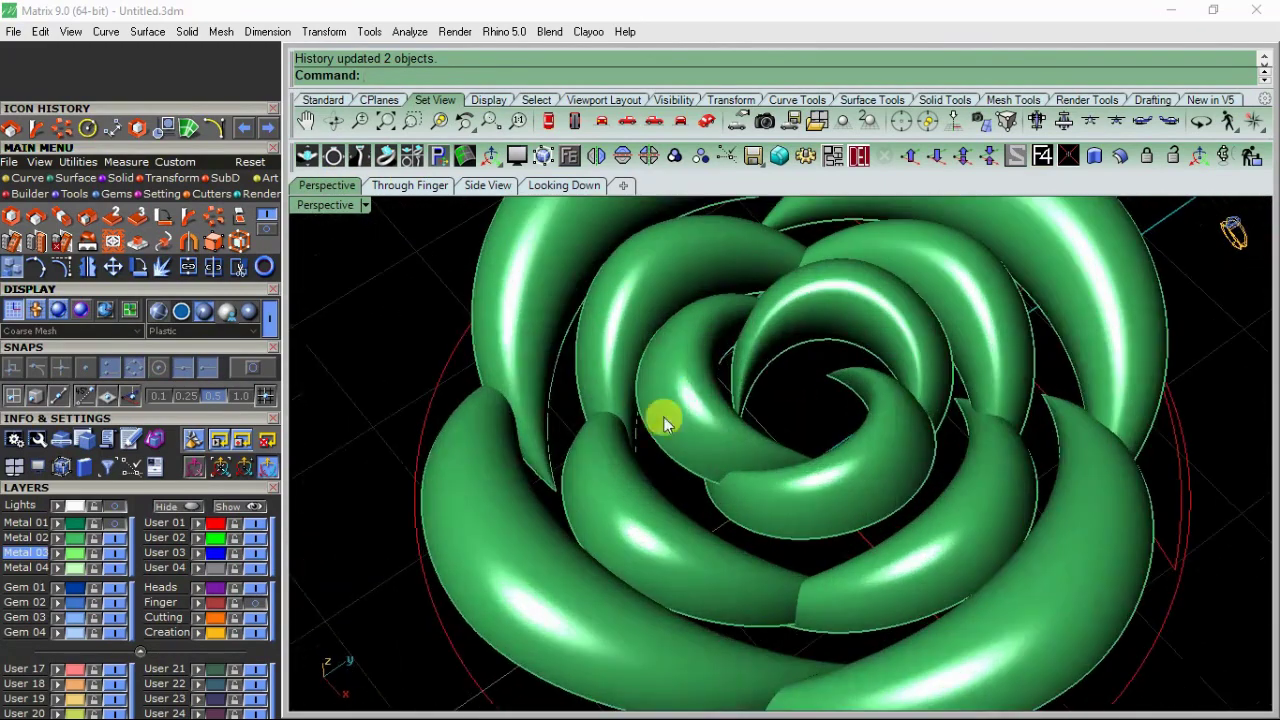
left_click(664, 417)
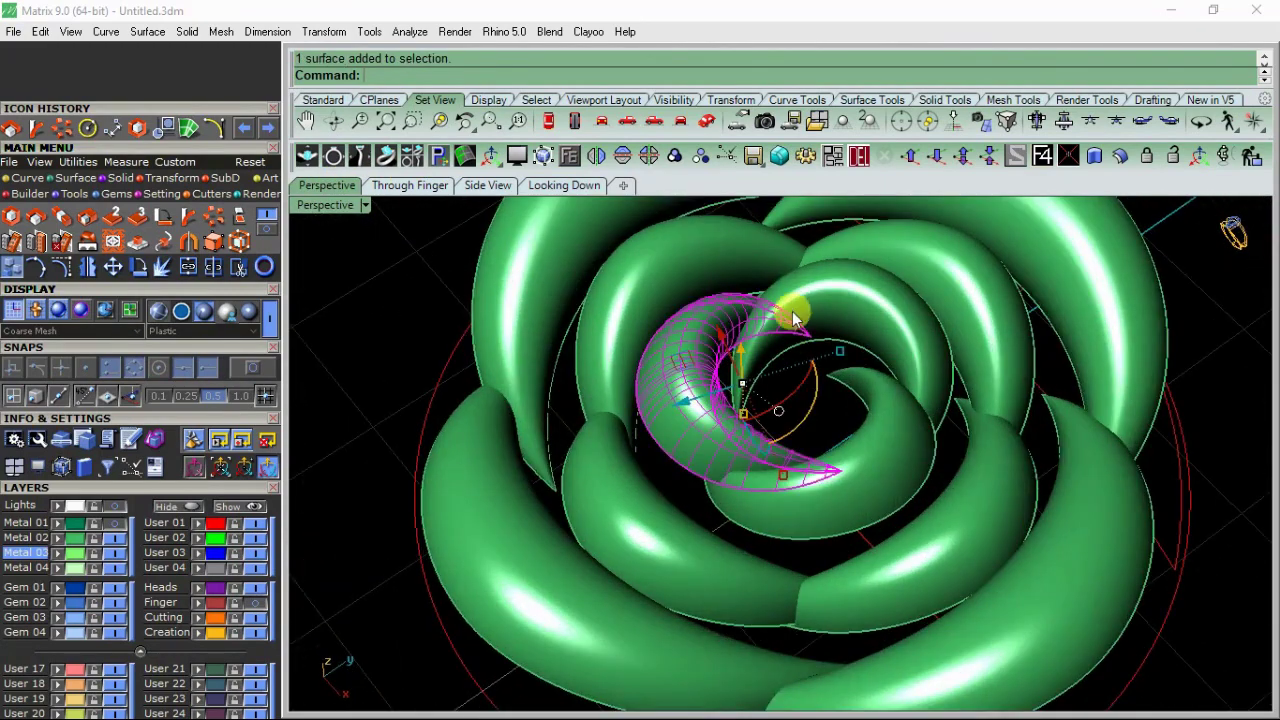
left_click(428, 275)
mouse_move(623, 309)
right_mouse_down()
mouse_move(700, 449)
mouse_move(743, 363)
mouse_move(772, 503)
right_mouse_up()
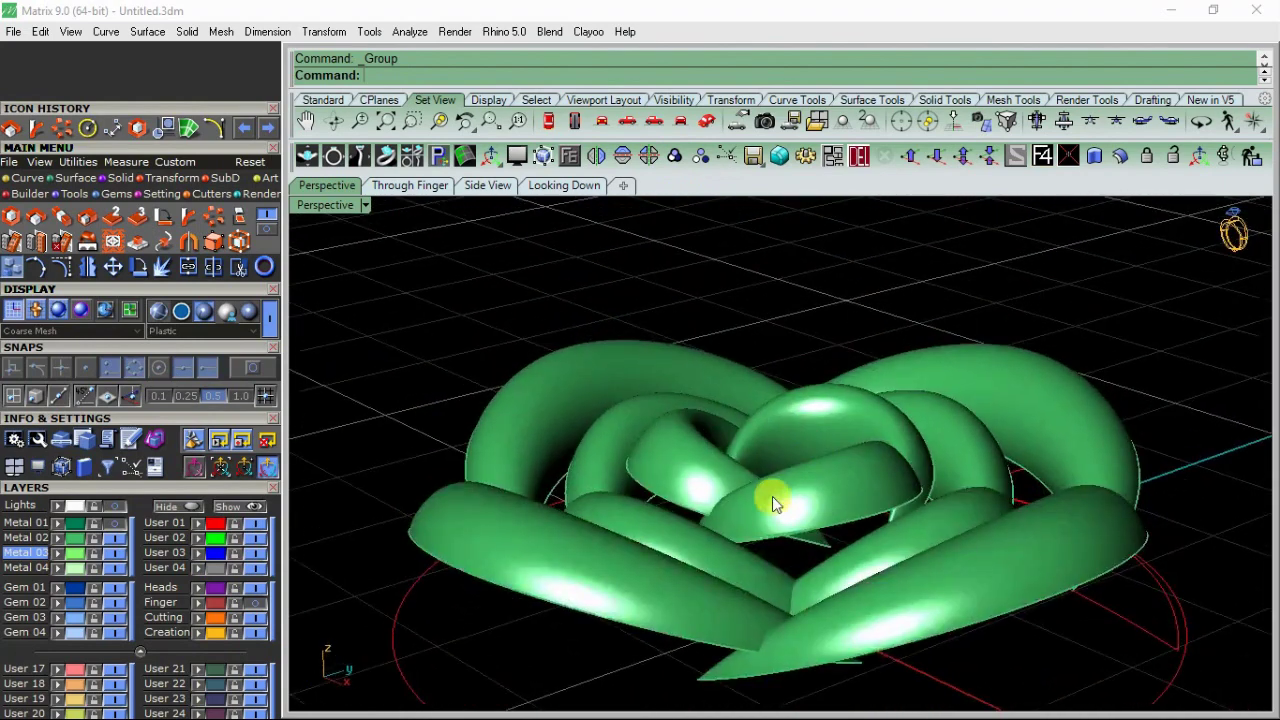
left_click(702, 459)
left_click_drag(788, 425, 619, 464)
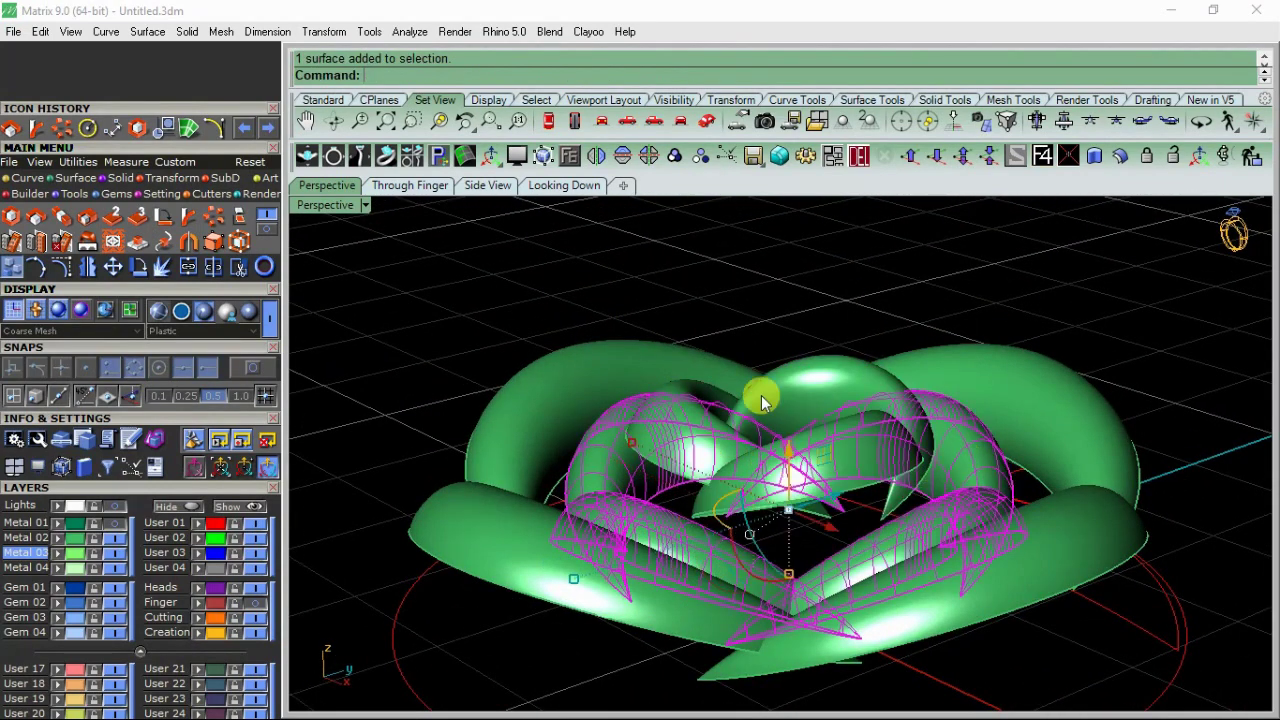
mouse_move(761, 395)
right_mouse_down()
mouse_move(677, 506)
mouse_move(692, 185)
right_mouse_up()
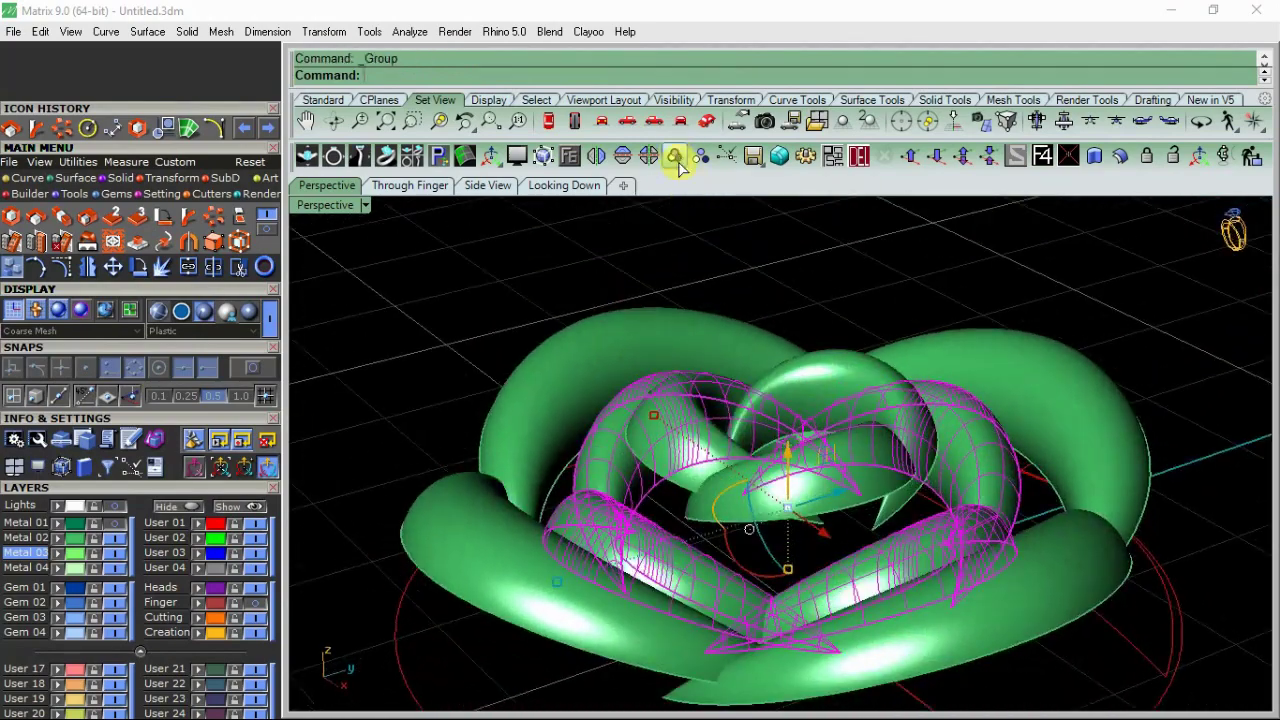
left_click(788, 422)
left_click_drag(788, 458, 815, 415)
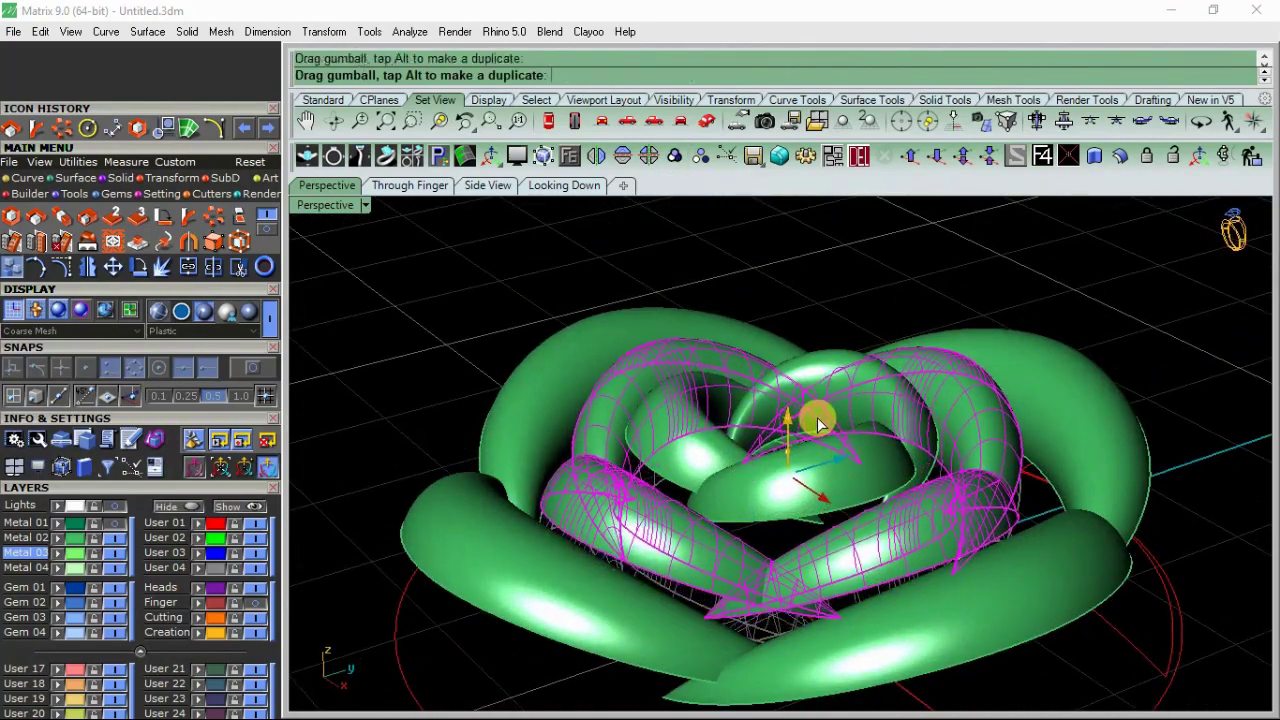
left_click(617, 383)
mouse_move(617, 383)
right_mouse_down()
mouse_move(700, 543)
mouse_move(688, 550)
right_mouse_up()
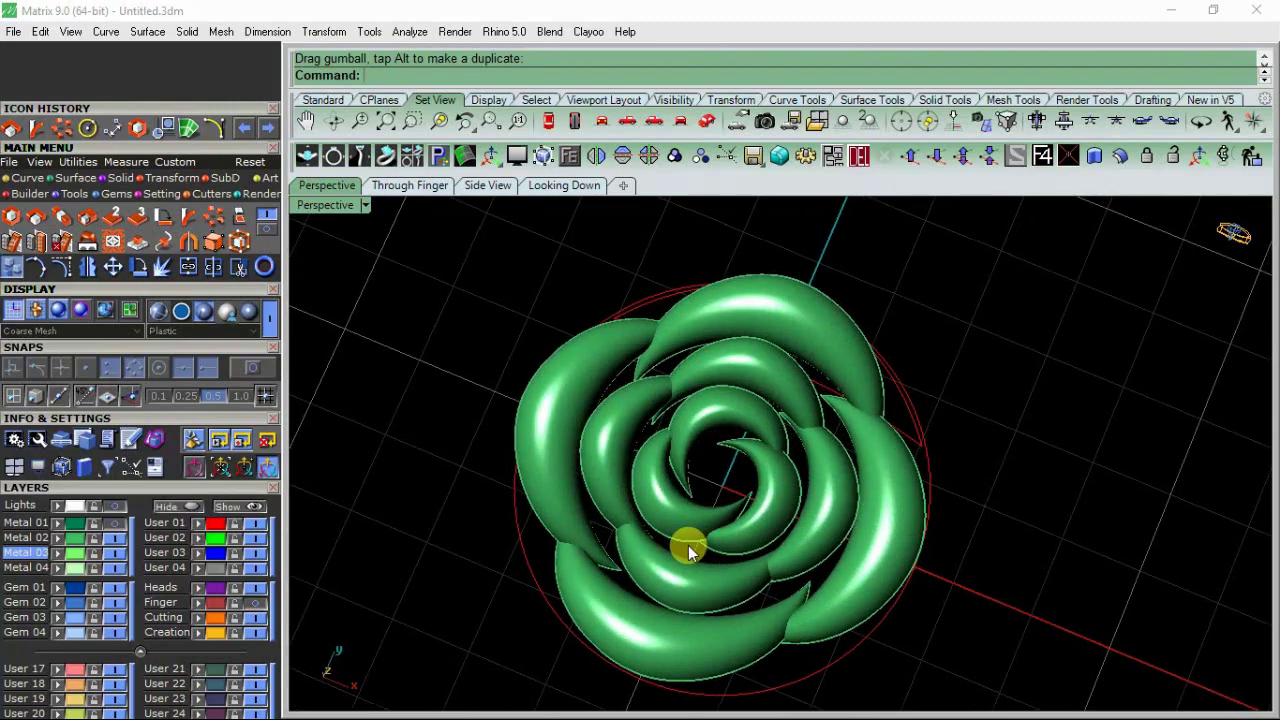
Step: Isolate the top outer petal in the Looking Down view and bend it along a short spine
left_click(715, 305, "shift")
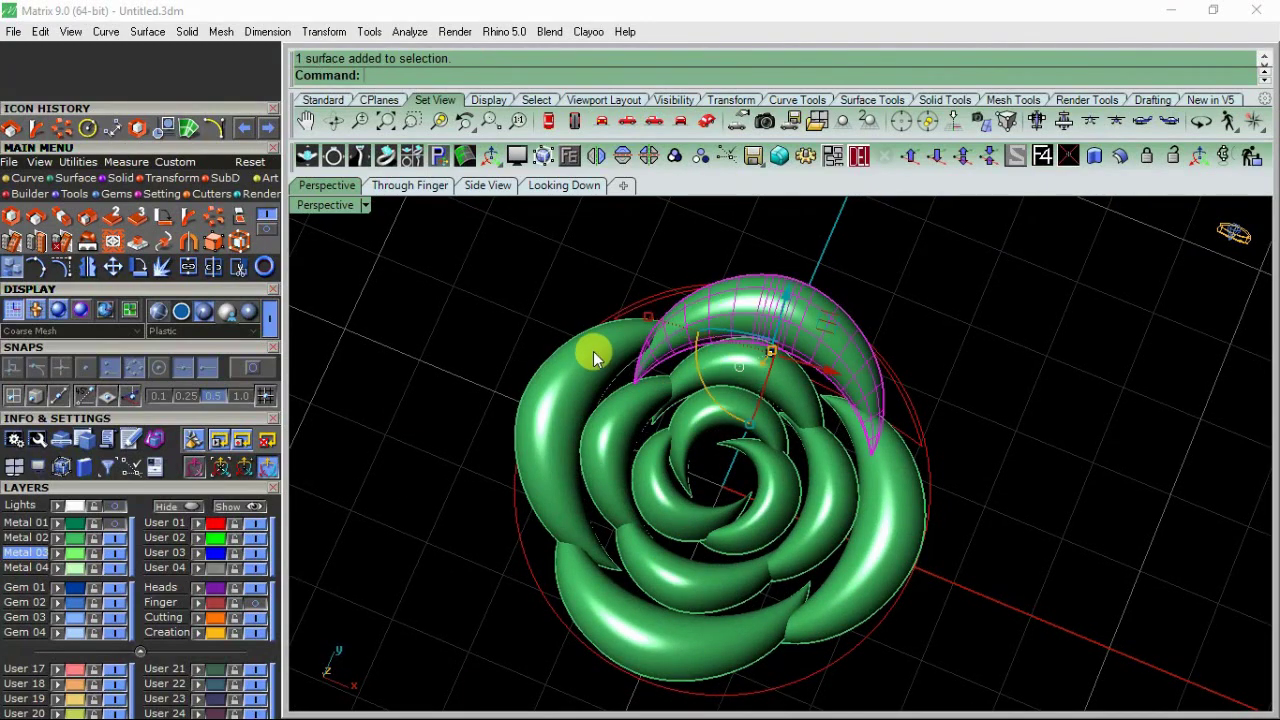
left_click(593, 351, "shift")
left_click(603, 594, "shift")
left_click(824, 585, "shift")
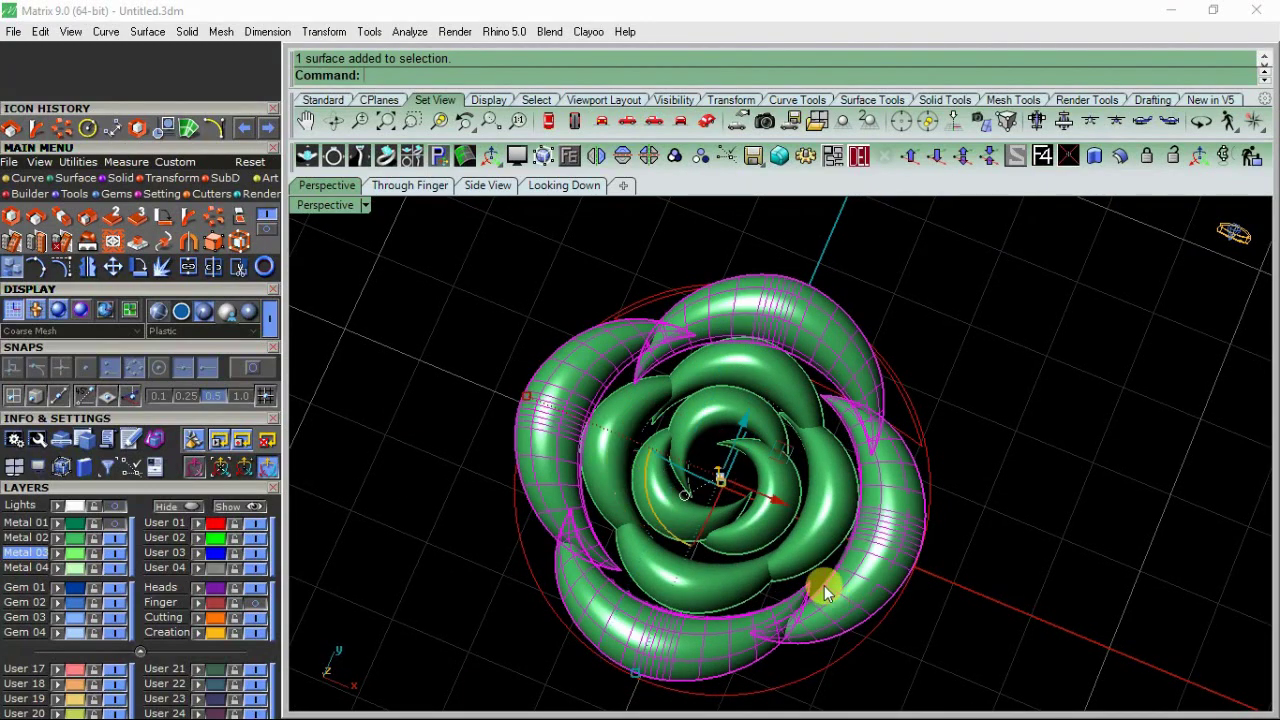
left_click(543, 191)
left_click(457, 277)
left_click(671, 334)
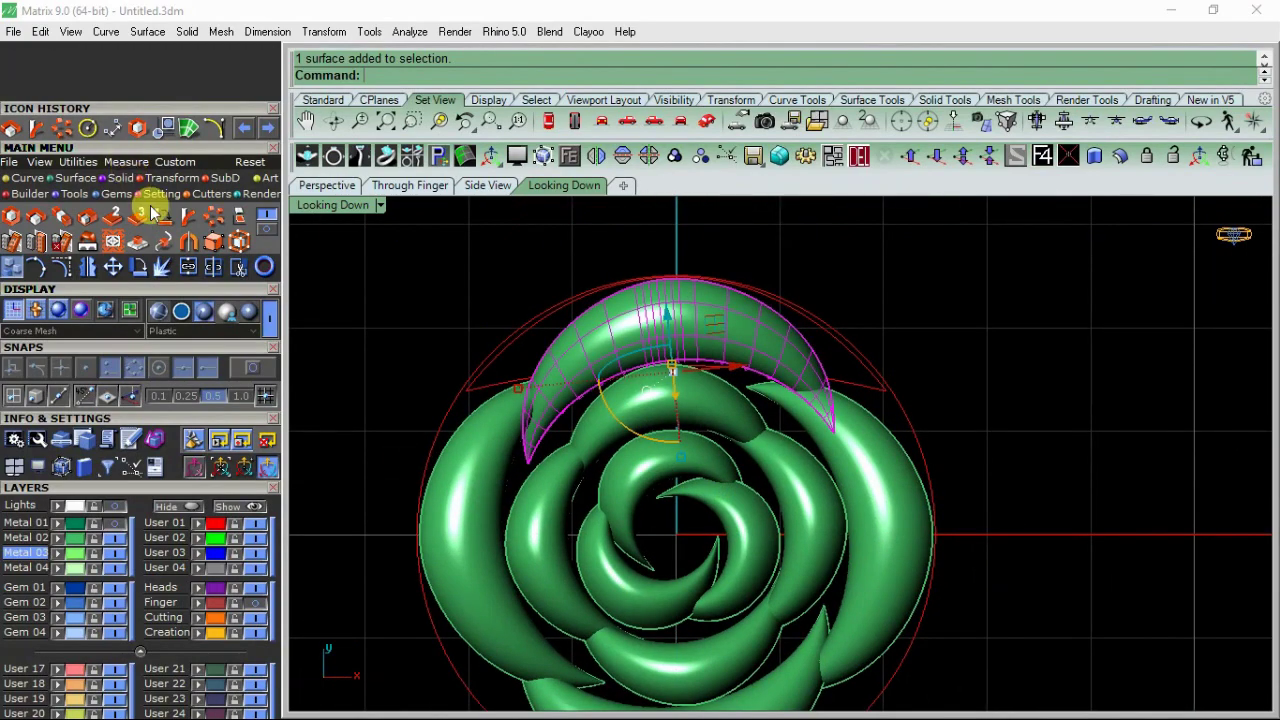
left_click(190, 218)
left_click(905, 340)
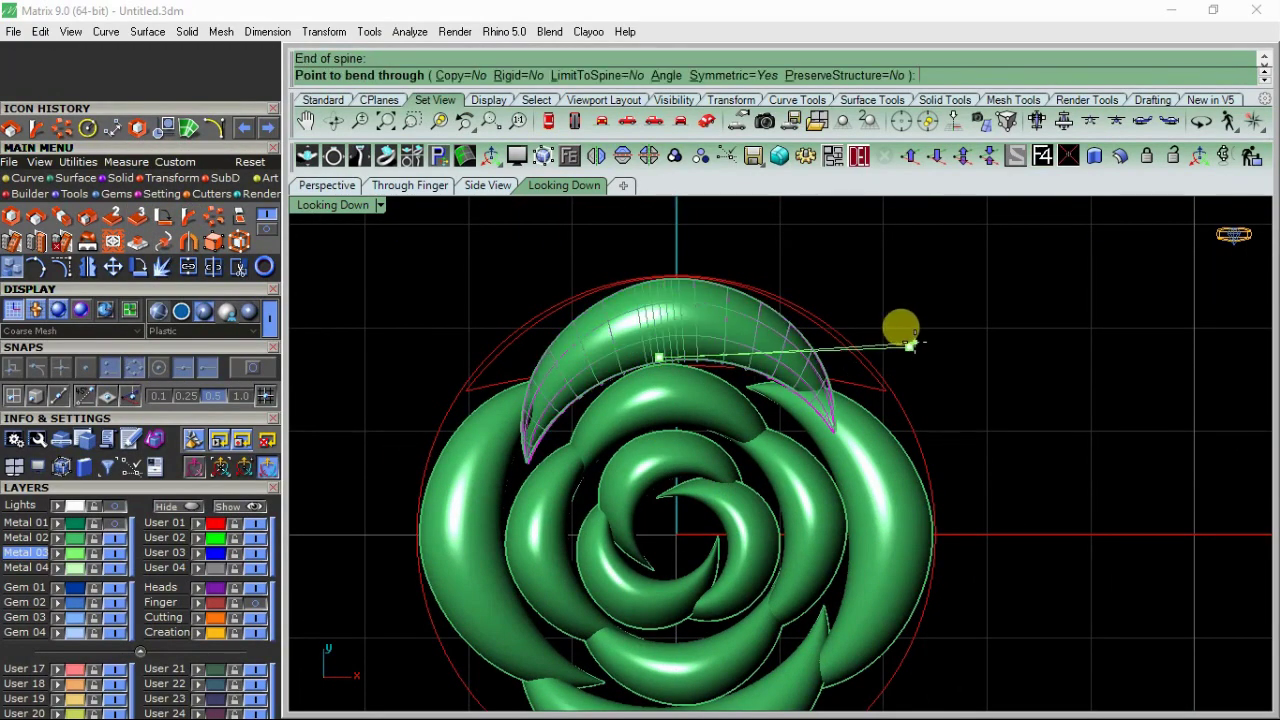
left_click(905, 346)
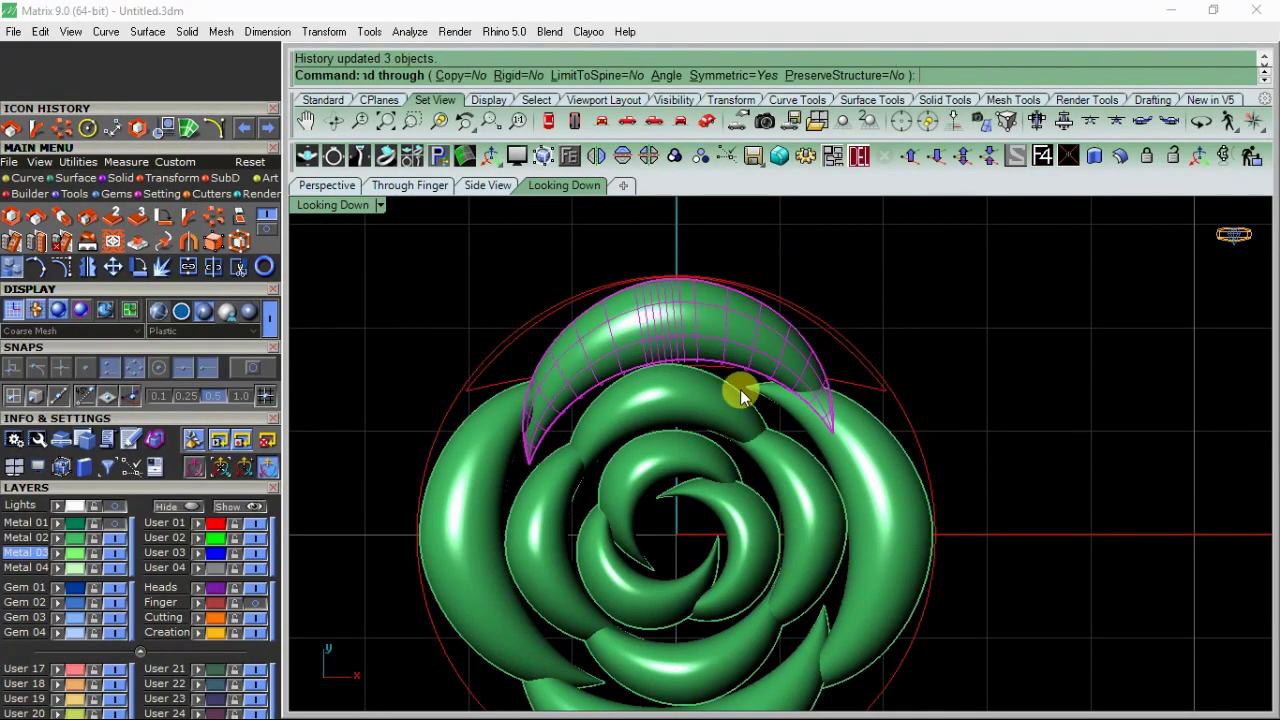
Step: Rotate the top petal about the rose centre, then bend it again through a new point
left_click(137, 264)
left_click(648, 343)
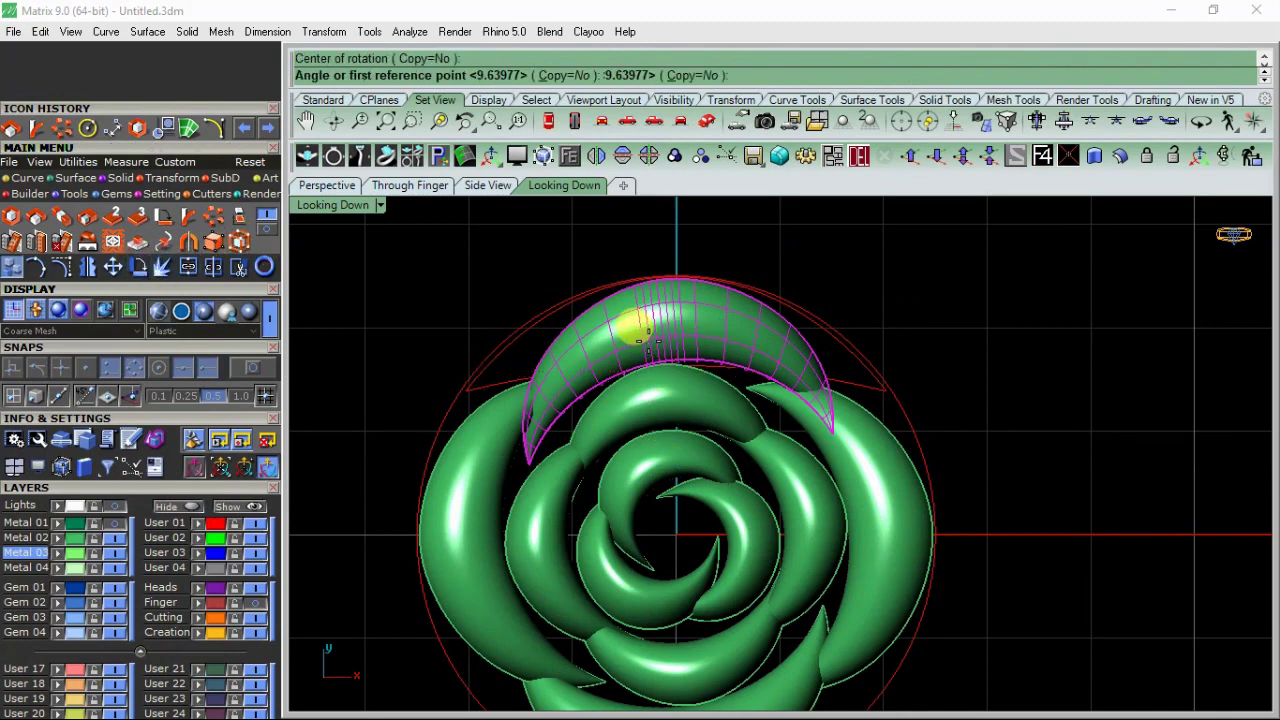
left_click(1061, 354)
left_click(1061, 323)
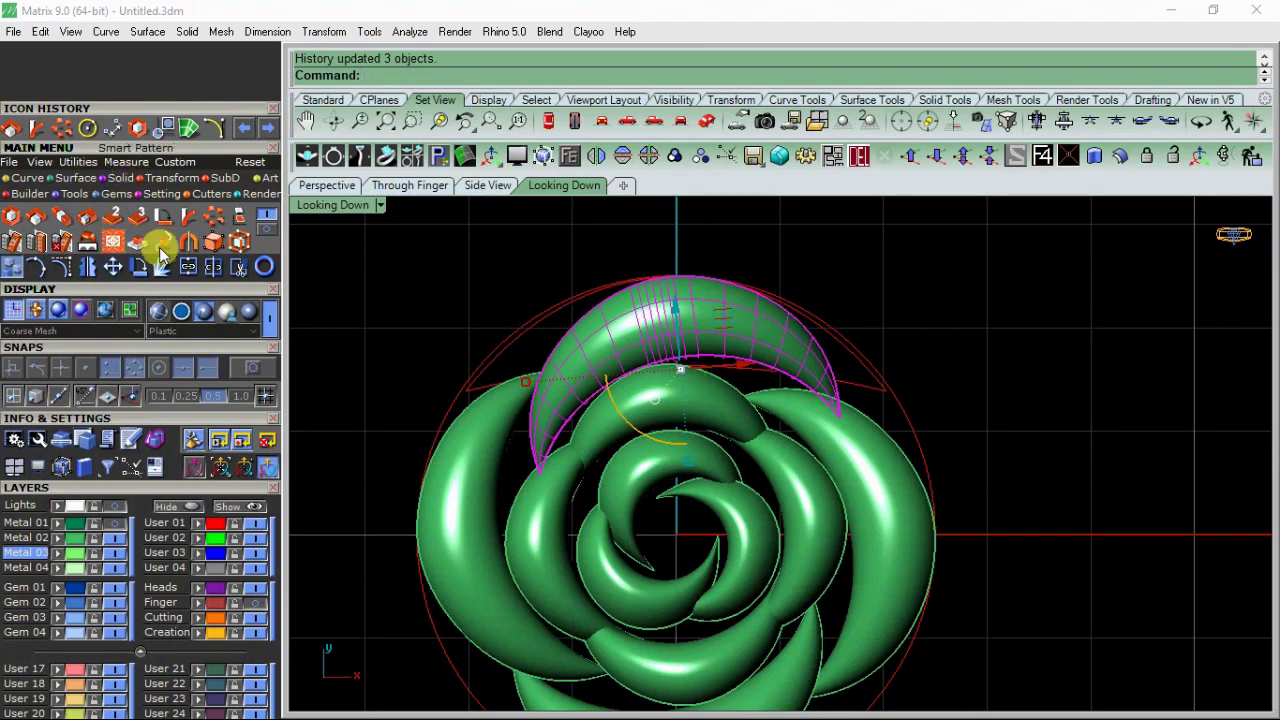
left_click(525, 415)
left_click(870, 348)
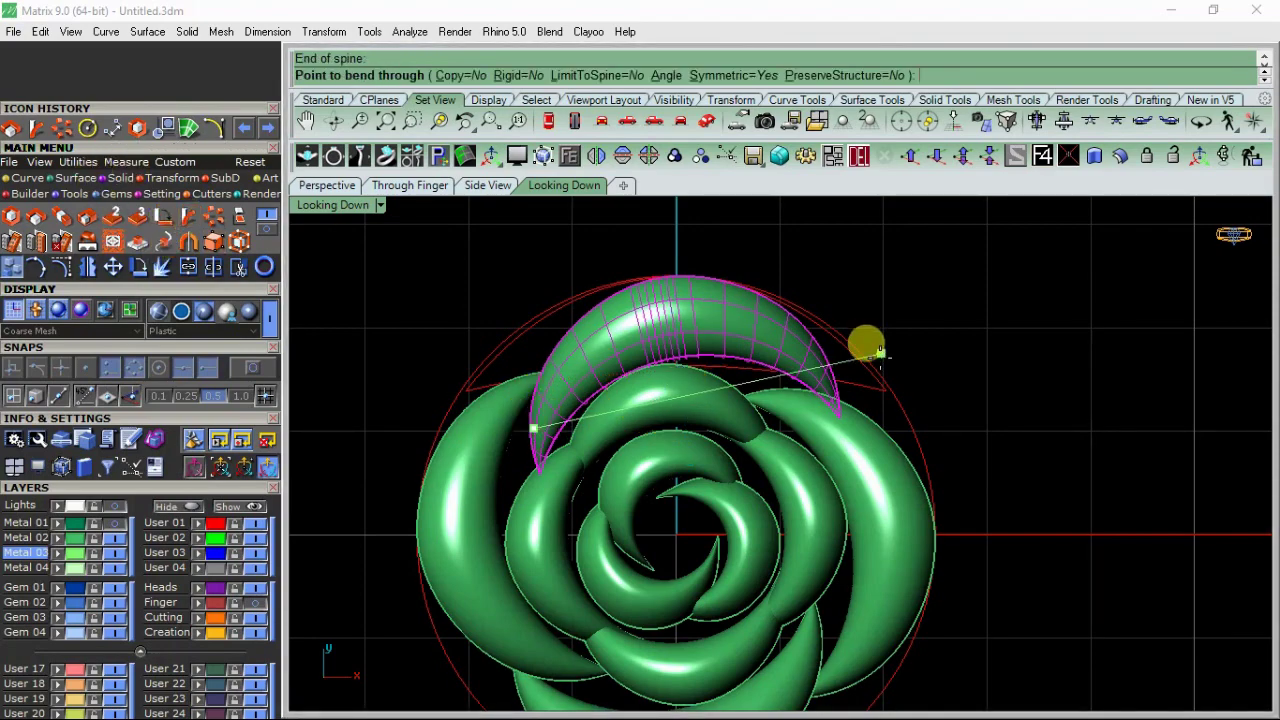
left_click(876, 376)
scroll(657, 350, "down", 2)
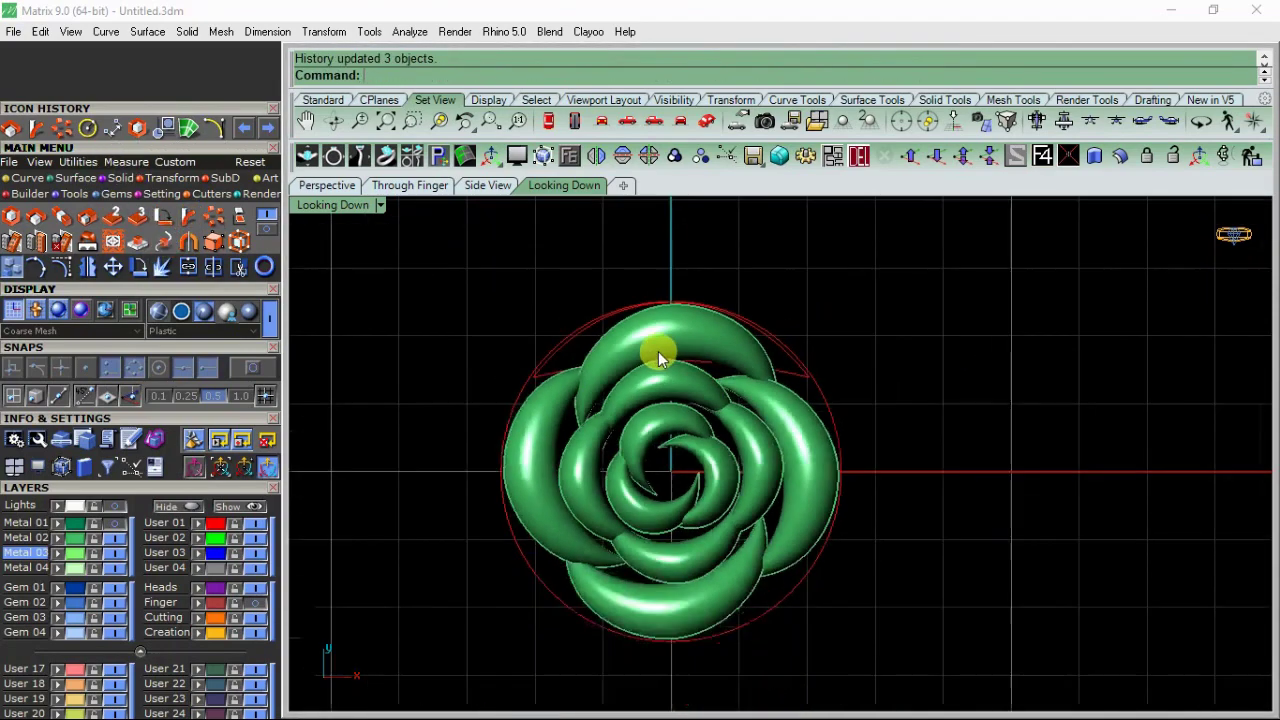
scroll(657, 350, "down", 2)
Step: Lower the right outer petal and tilt it down into the ring
left_click(327, 186)
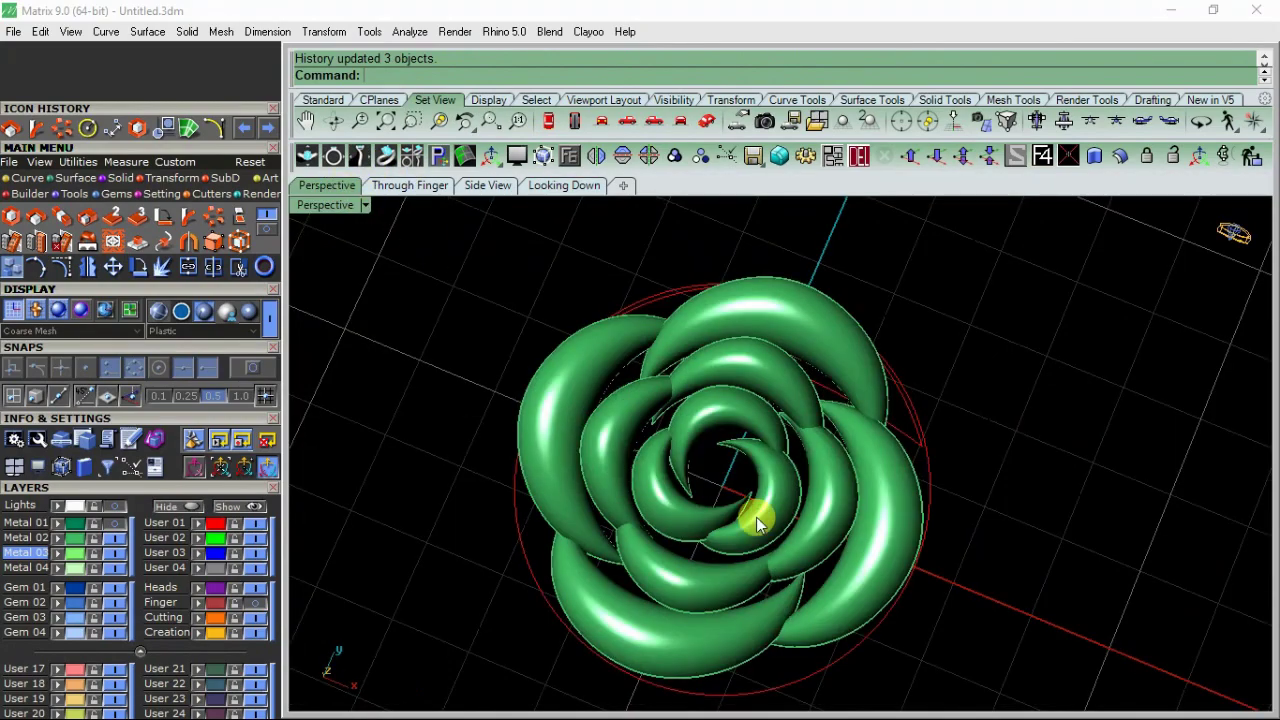
right_click_drag(756, 517, 609, 447)
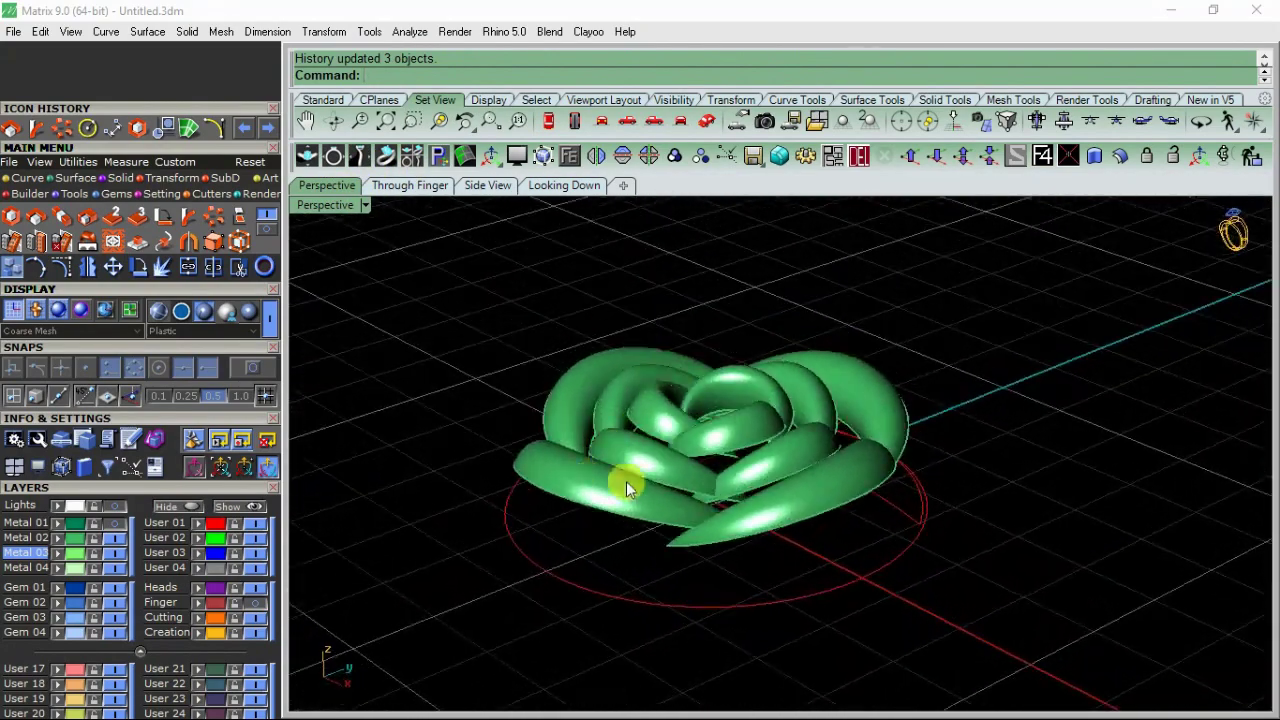
left_click(869, 400)
right_click_drag(869, 400, 862, 372)
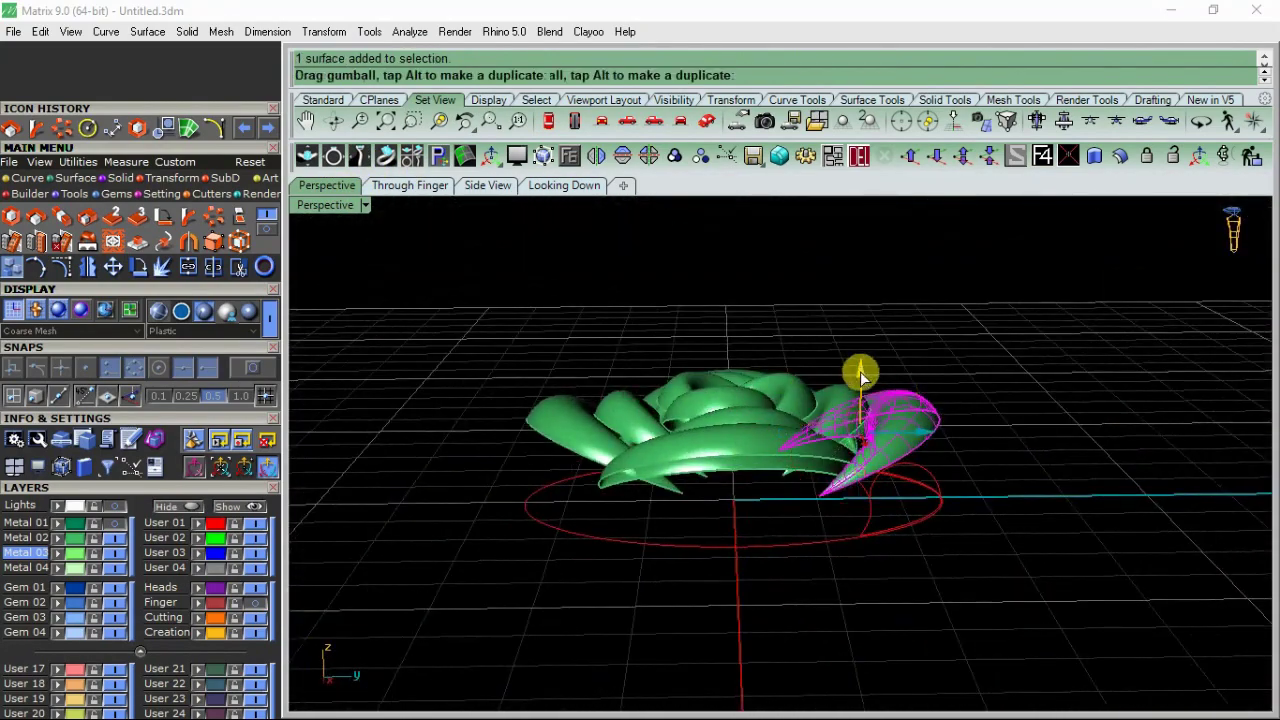
left_click_drag(862, 372, 863, 386)
right_click_drag(863, 386, 860, 528)
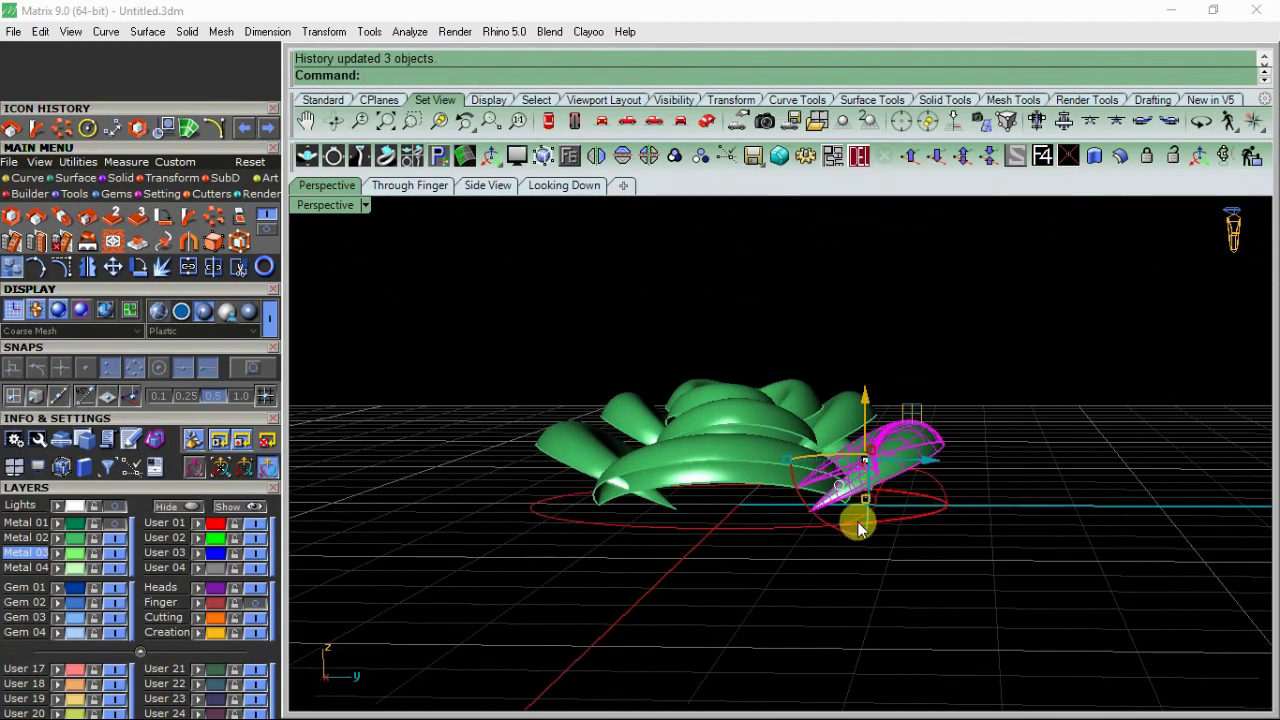
left_click_drag(860, 528, 877, 523)
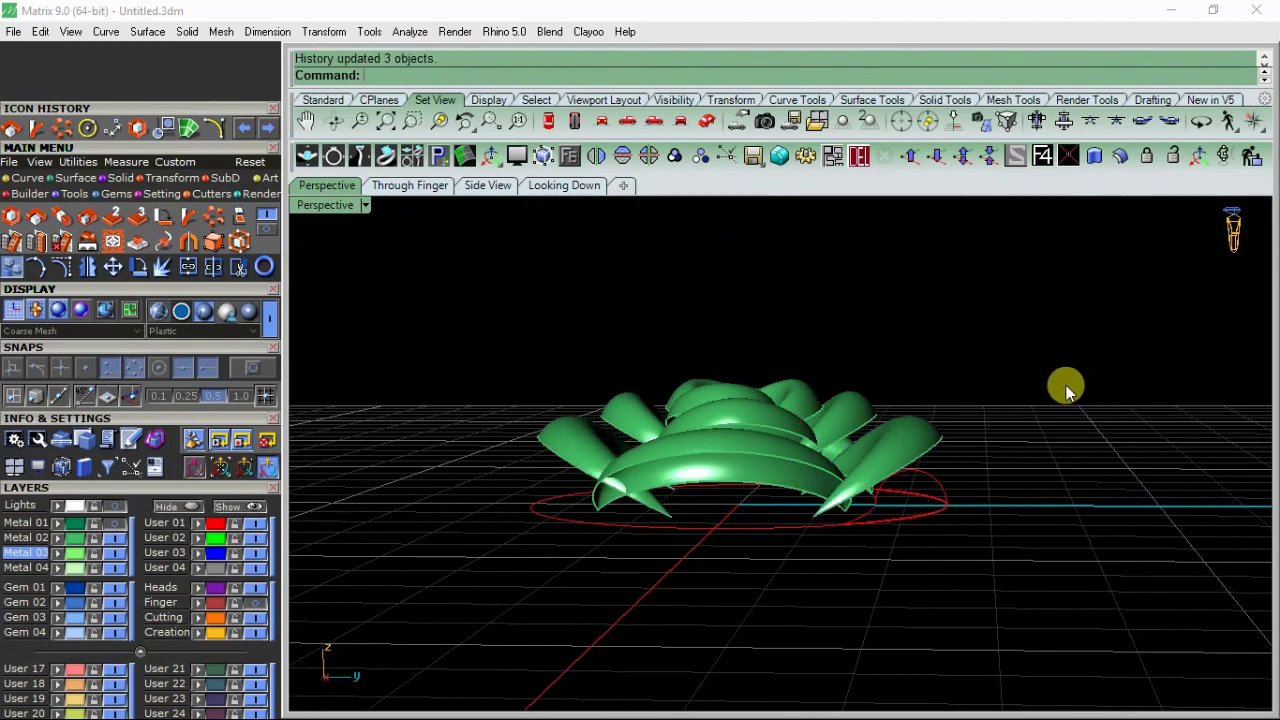
right_click_drag(1066, 385, 820, 412)
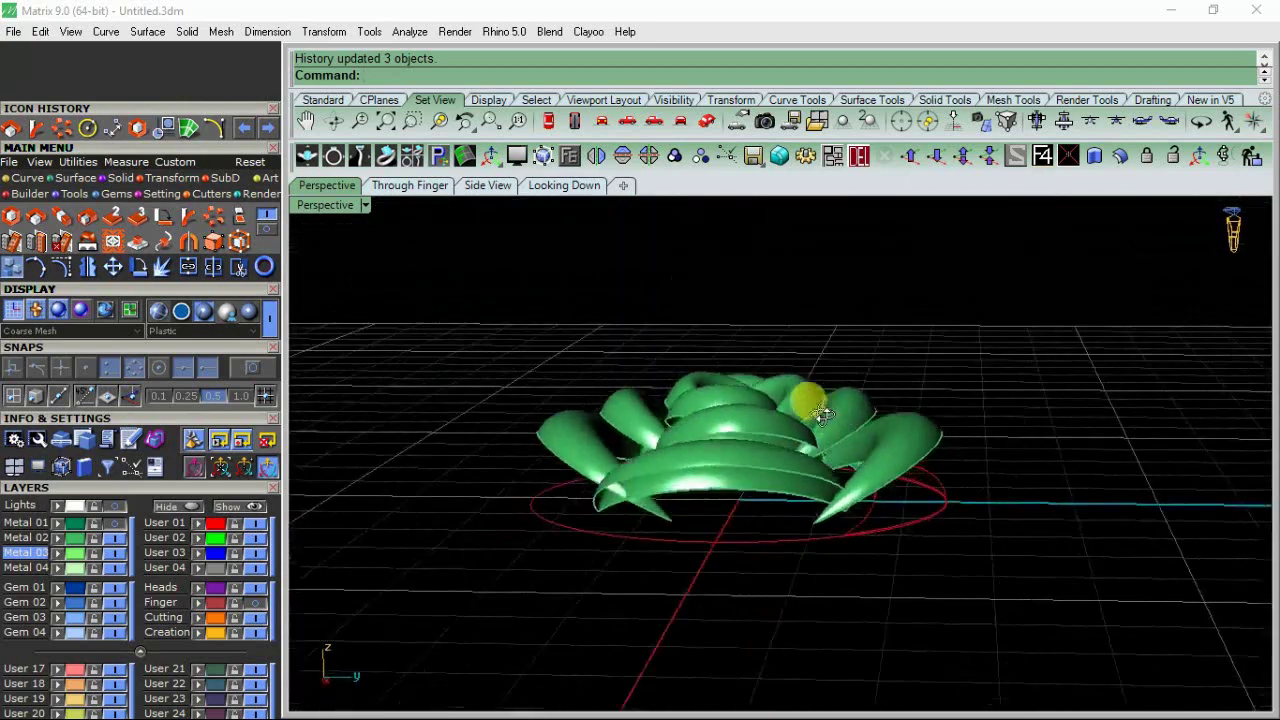
scroll(820, 412, "up", 2)
Step: Rotate another outer petal downward to settle it into the ring
left_click(885, 473)
scroll(872, 472, "up", 2)
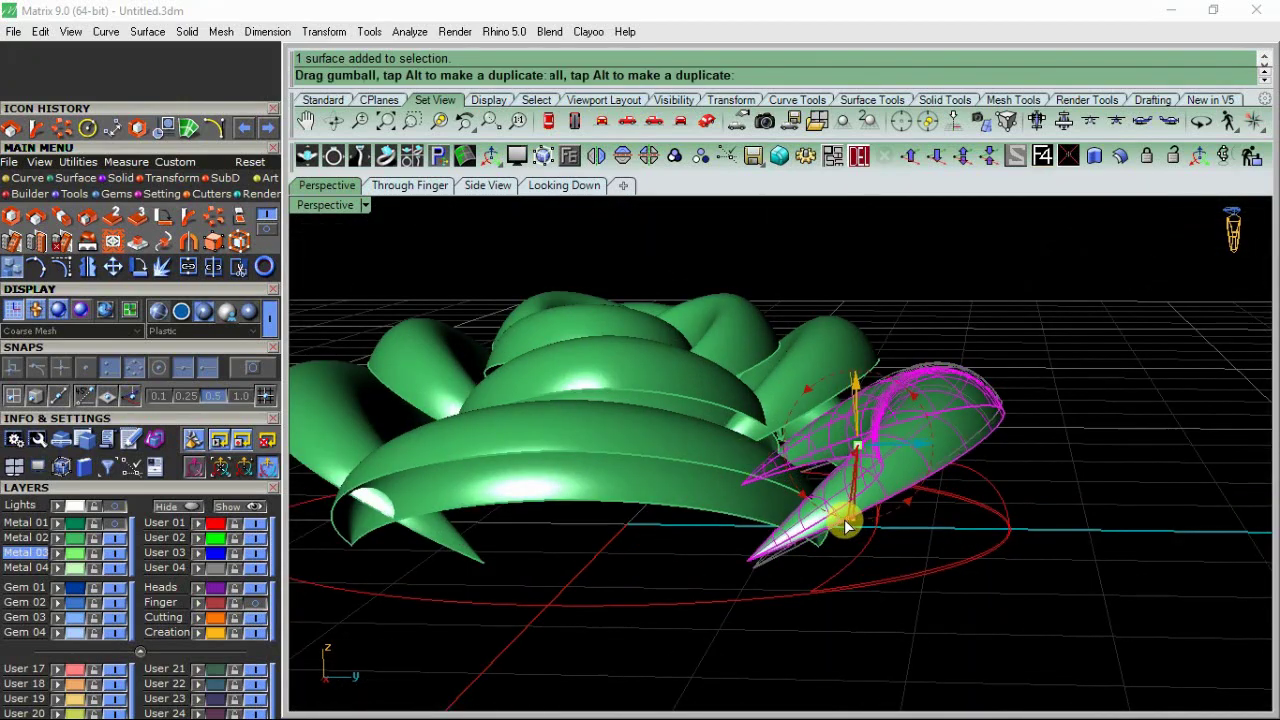
left_click_drag(855, 530, 846, 516)
left_click_drag(860, 388, 868, 383)
key("Escape")
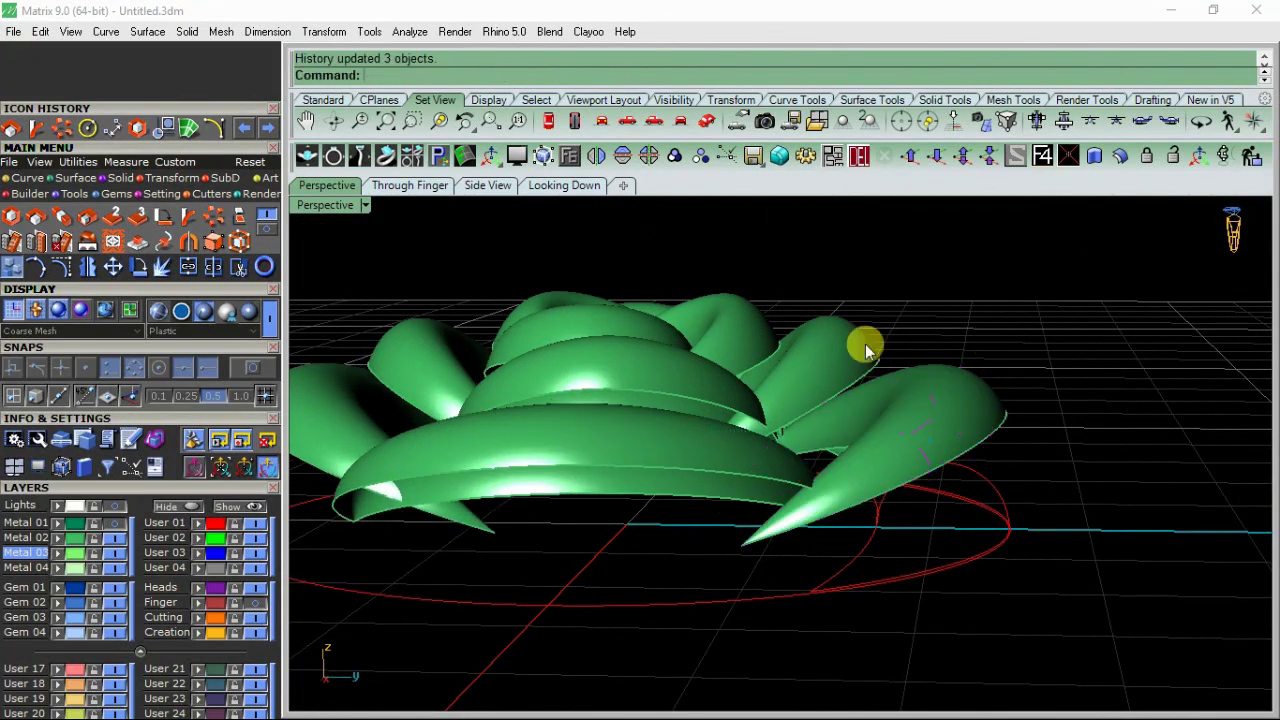
Step: Select the four central petals and shift them into place with the gumball
left_click(818, 413)
mouse_move(803, 367)
right_mouse_down()
mouse_move(720, 403)
mouse_move(734, 466)
mouse_move(751, 377)
mouse_move(707, 372)
mouse_move(735, 347)
right_mouse_up()
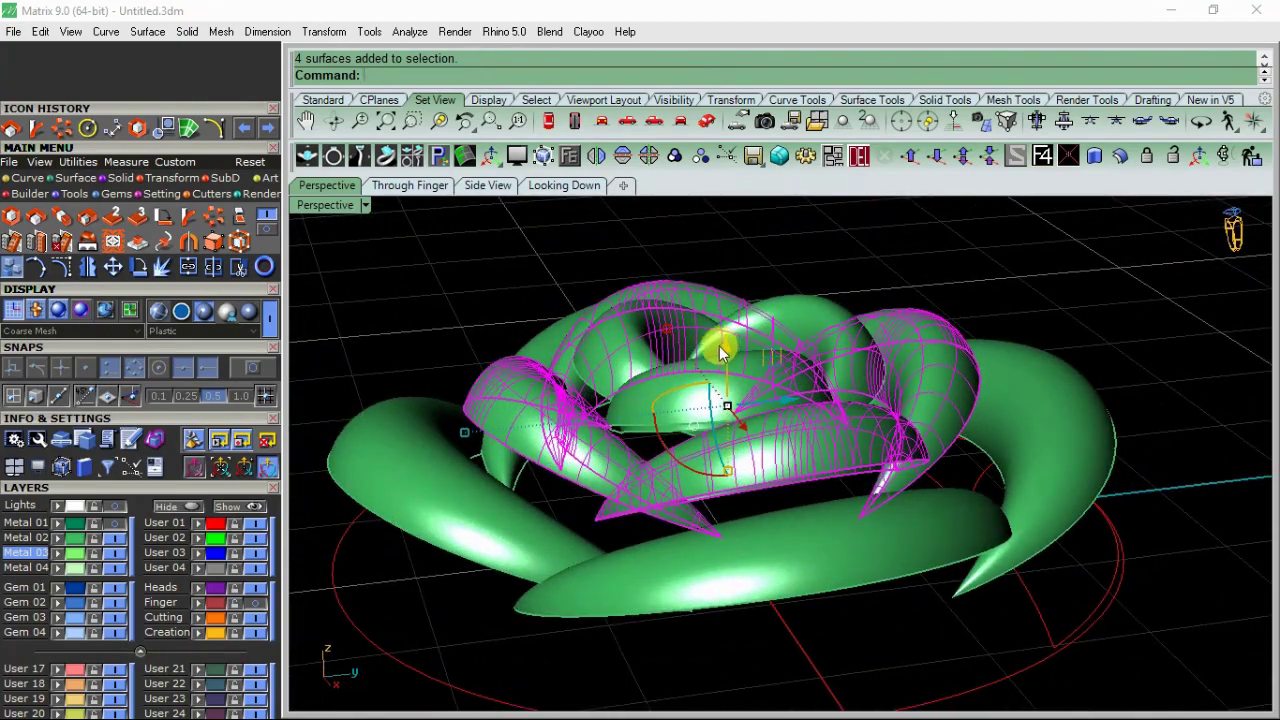
left_click(720, 352)
mouse_move(823, 300)
right_mouse_down()
mouse_move(737, 449)
mouse_move(766, 414)
mouse_move(777, 294)
mouse_move(722, 313)
right_mouse_up()
left_click(738, 462)
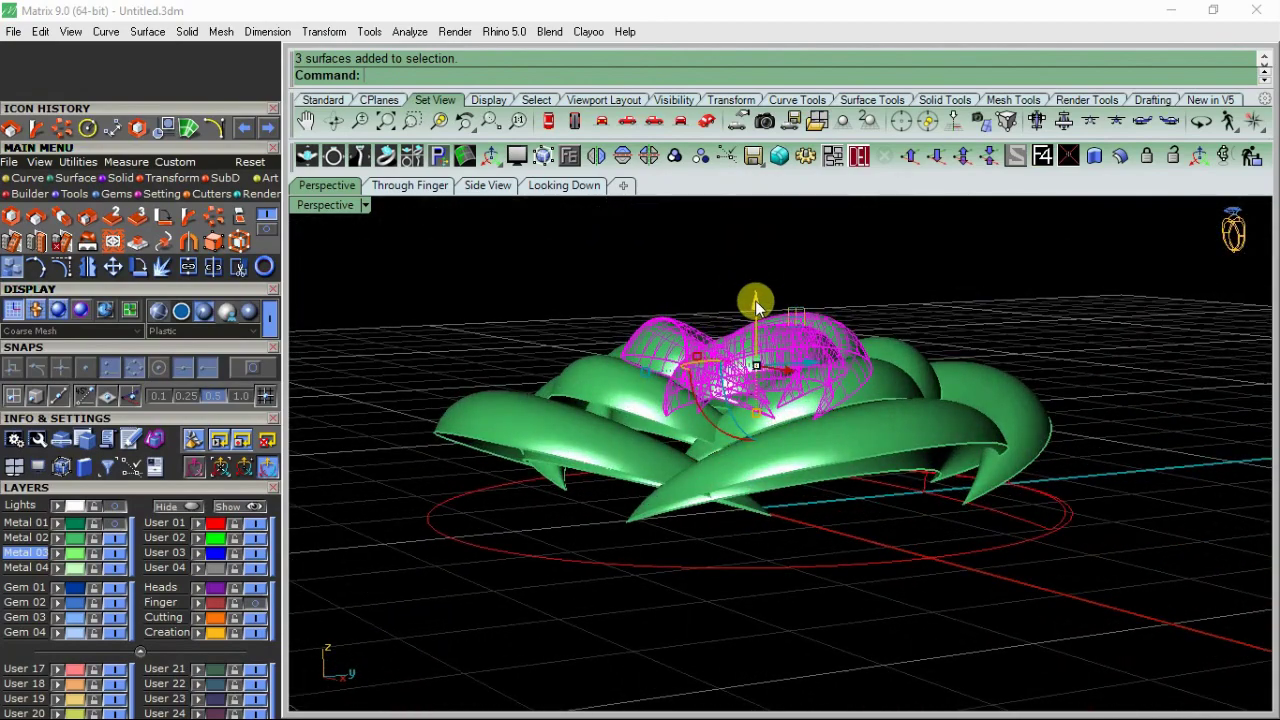
left_click_drag(755, 300, 767, 292)
right_click_drag(767, 292, 814, 537)
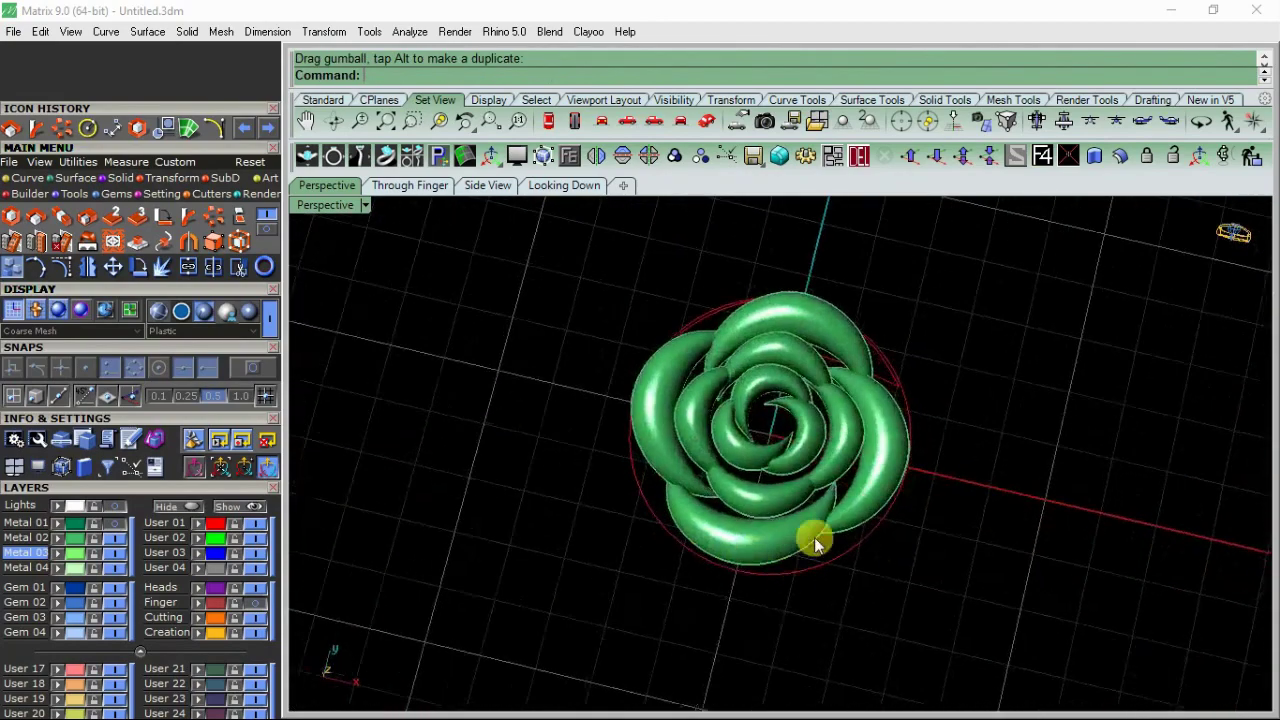
Step: Group all the rose's parts except one stray curve, and show the ring shank layer
key("ctrl+a")
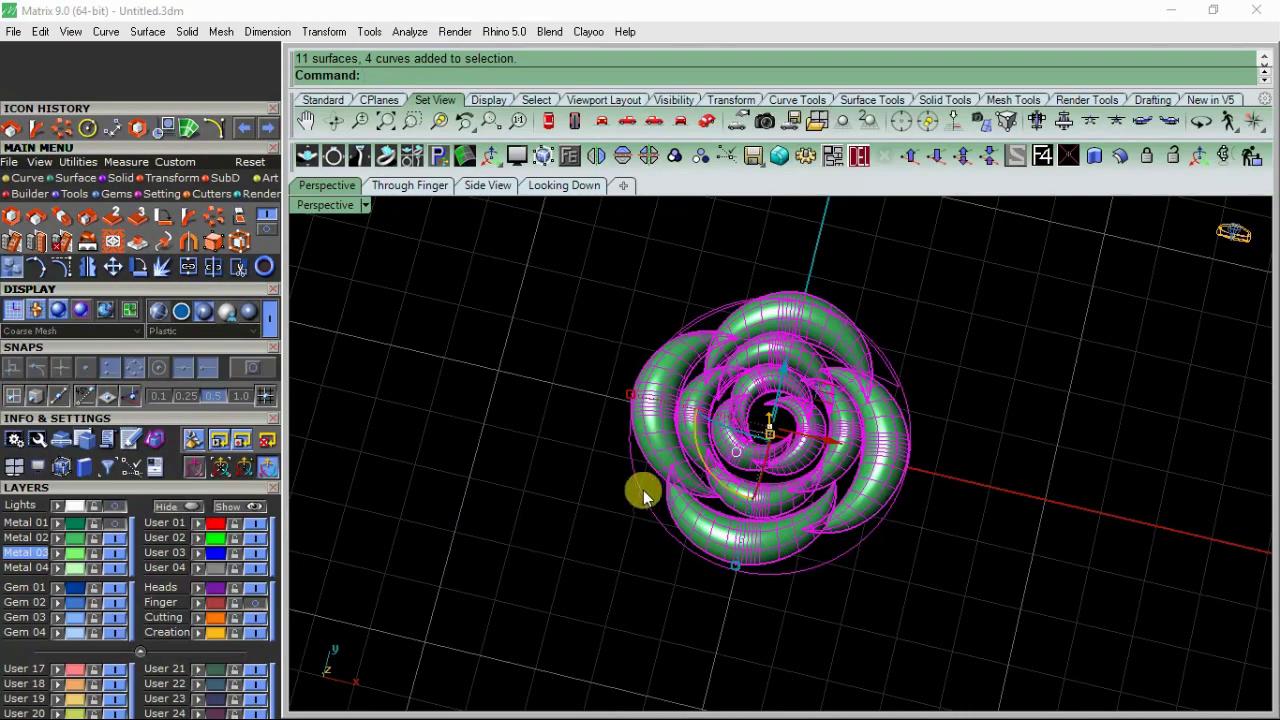
left_click(643, 490, "ctrl")
left_click(674, 155)
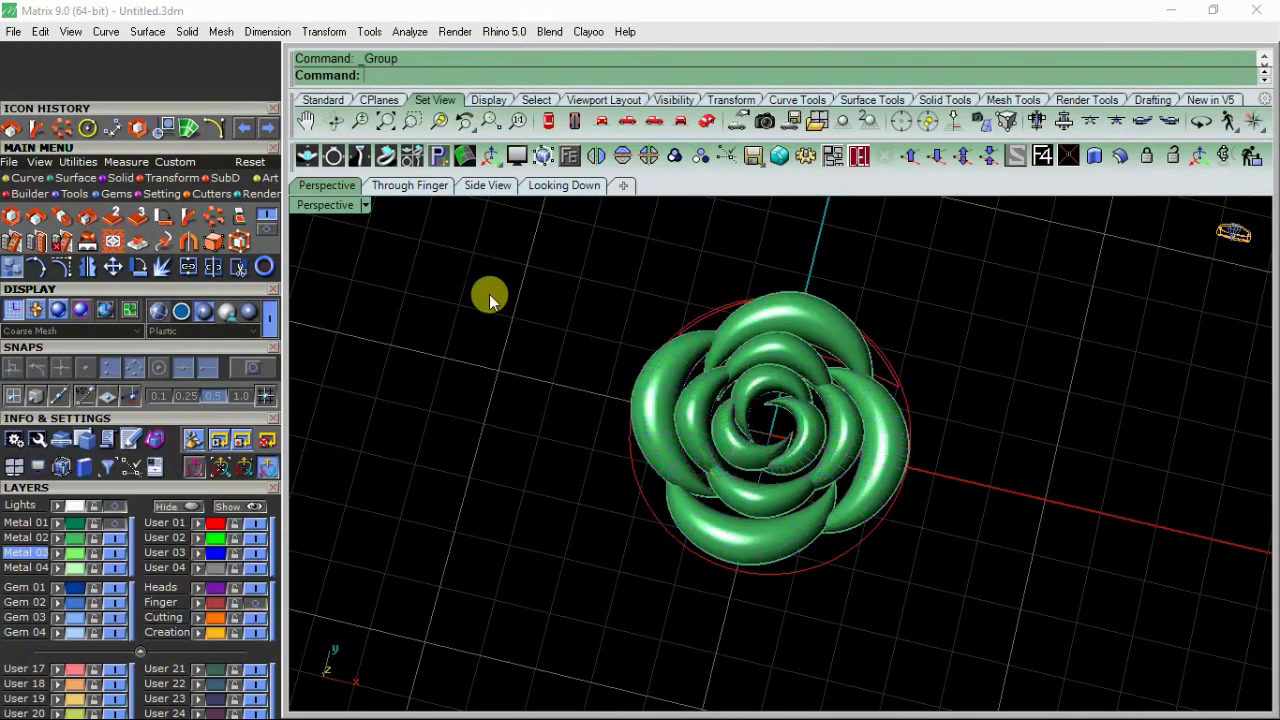
left_click(545, 188)
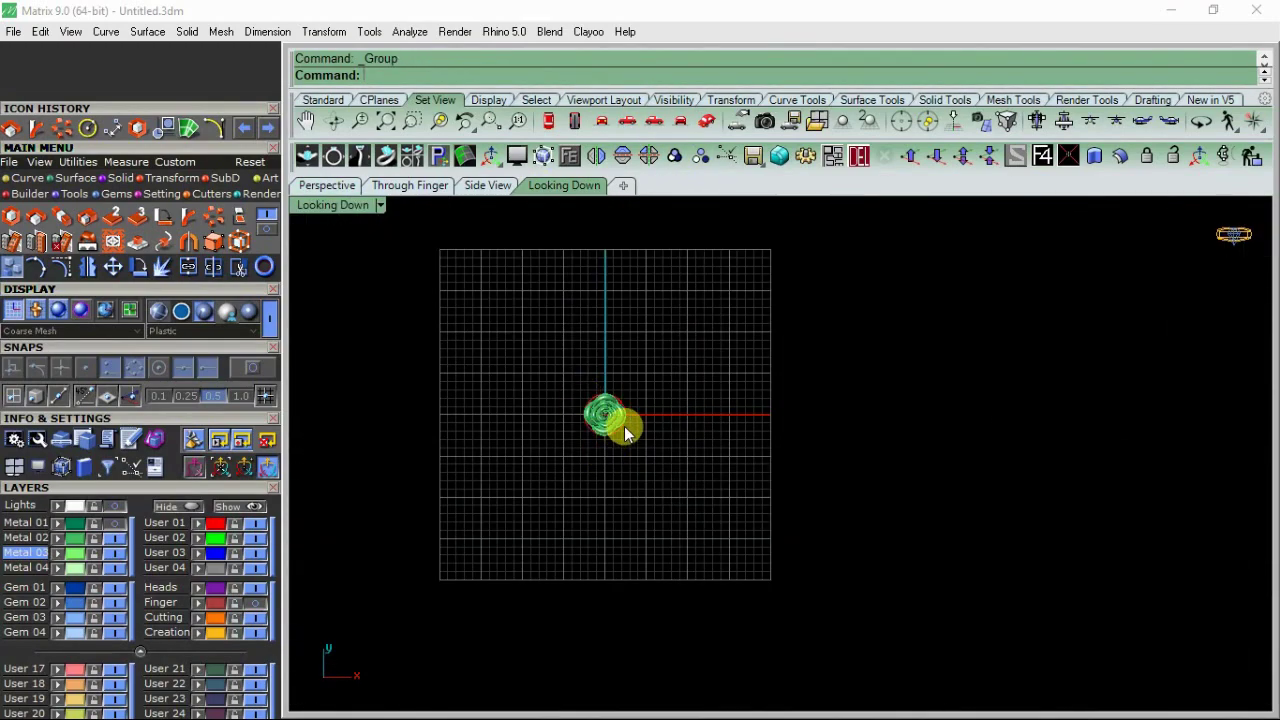
scroll(612, 421, "up", 3)
left_click(95, 556)
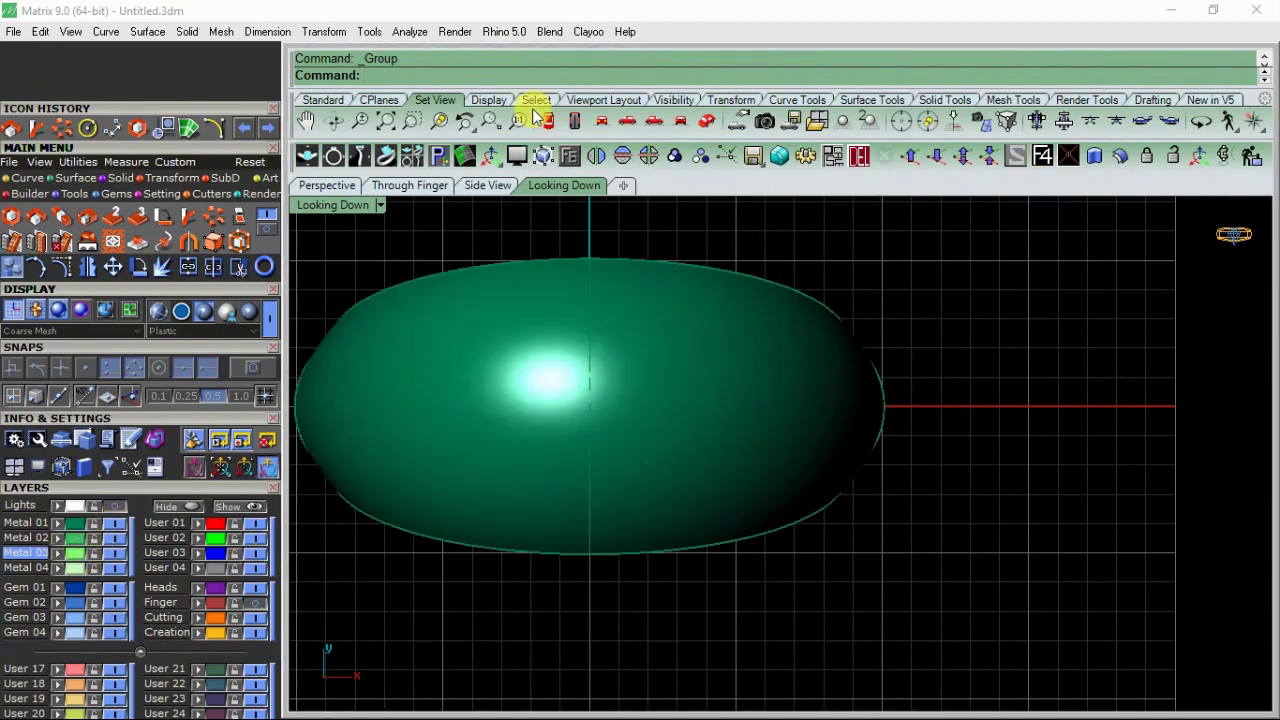
left_click(338, 190)
Step: Copy the grouped rose from its centre to the top of the shank in Through Finger view
left_click(686, 432)
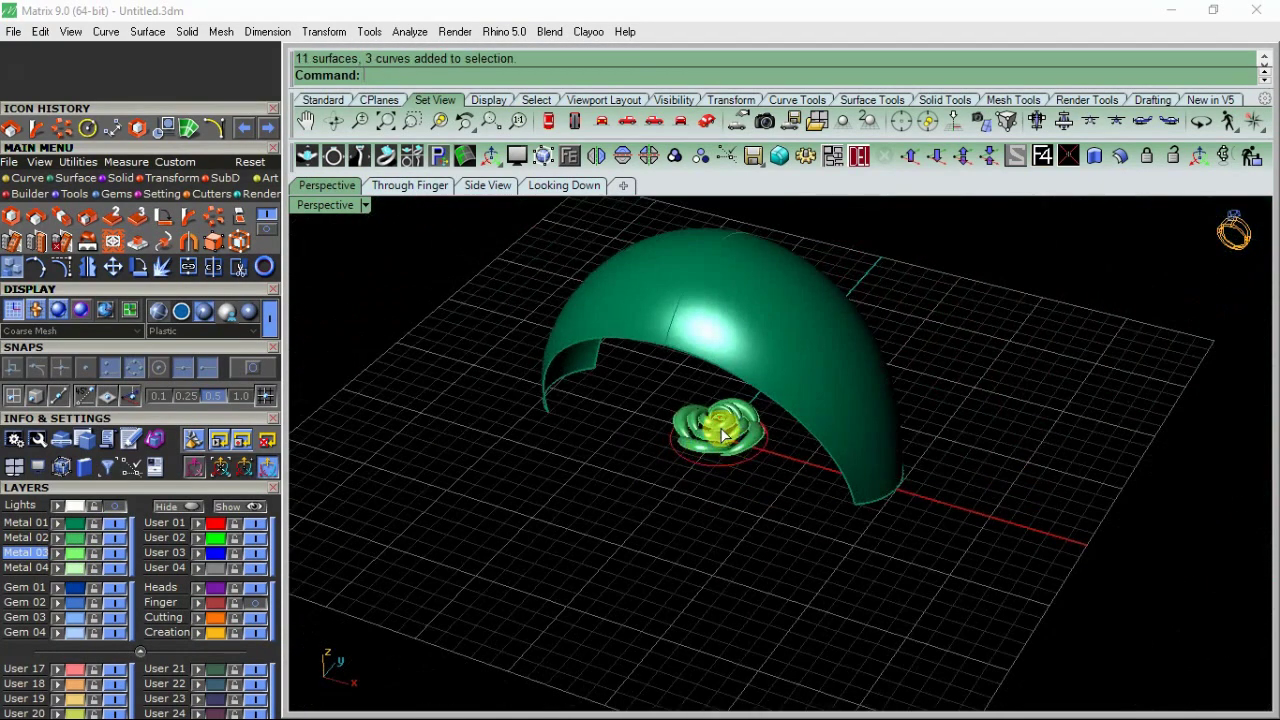
left_click(417, 188)
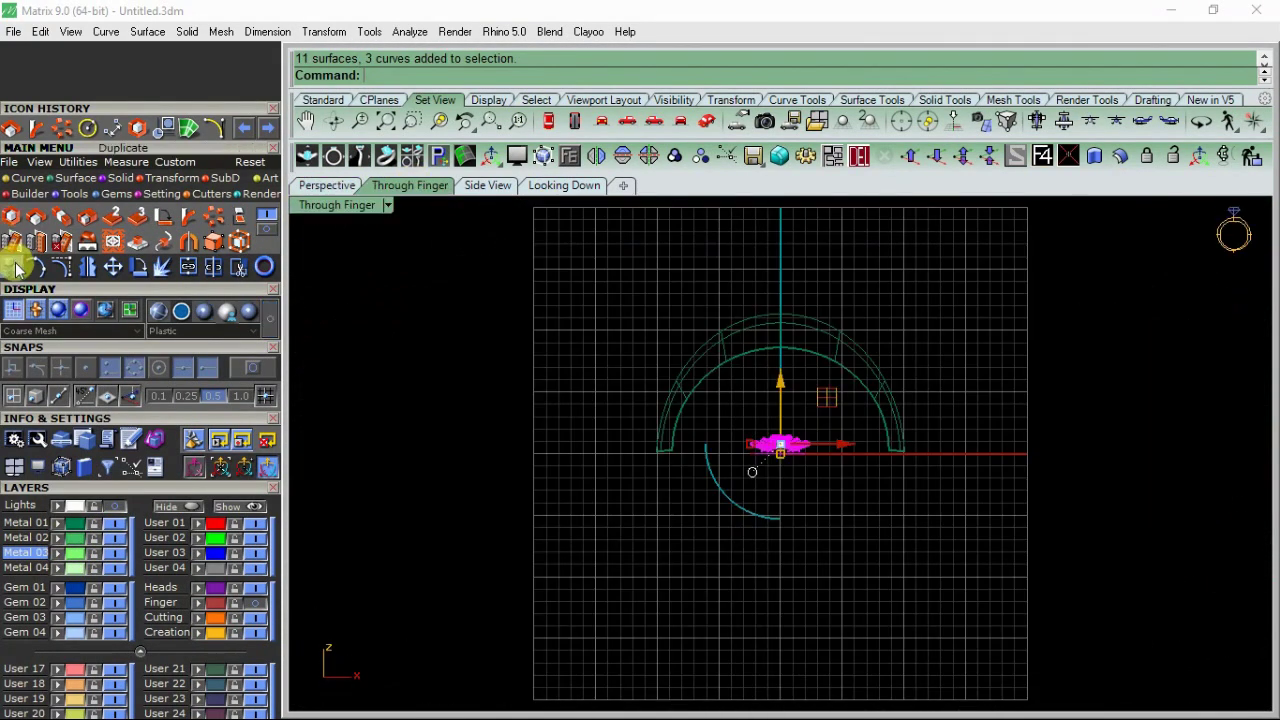
left_click(12, 266)
left_click(776, 440)
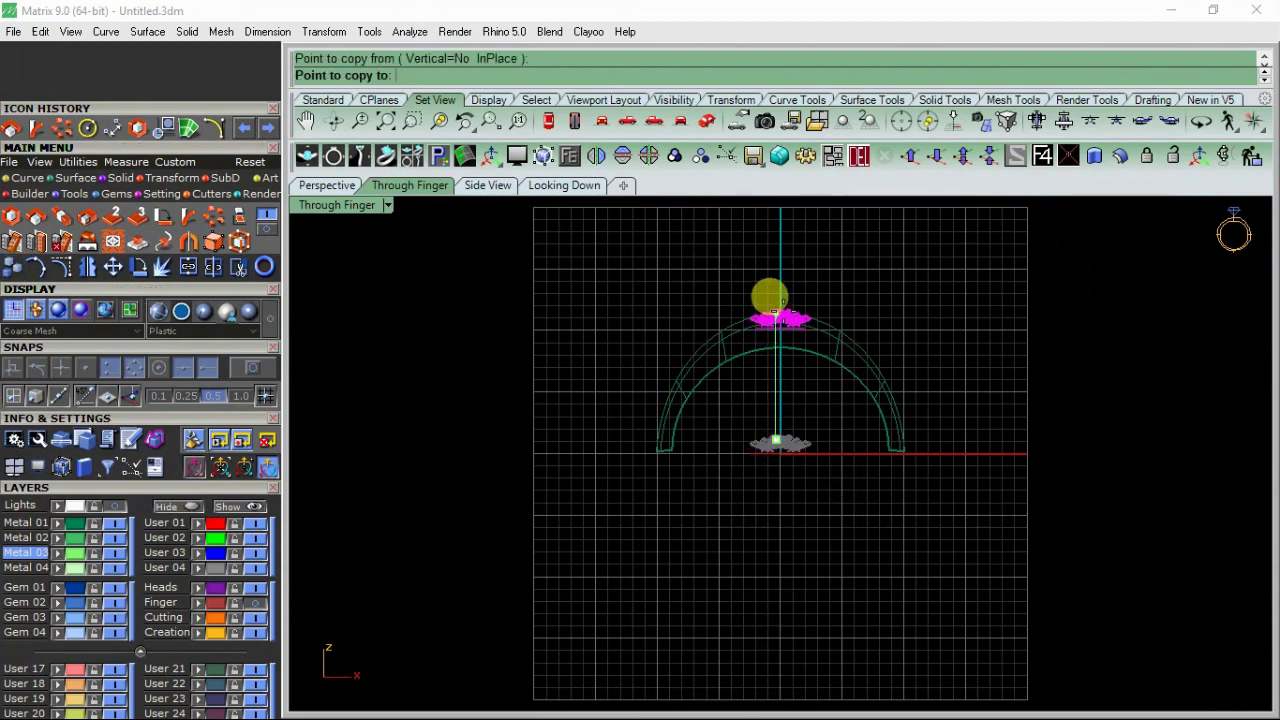
scroll(770, 296, "up", 3)
left_click(774, 296)
key("Return")
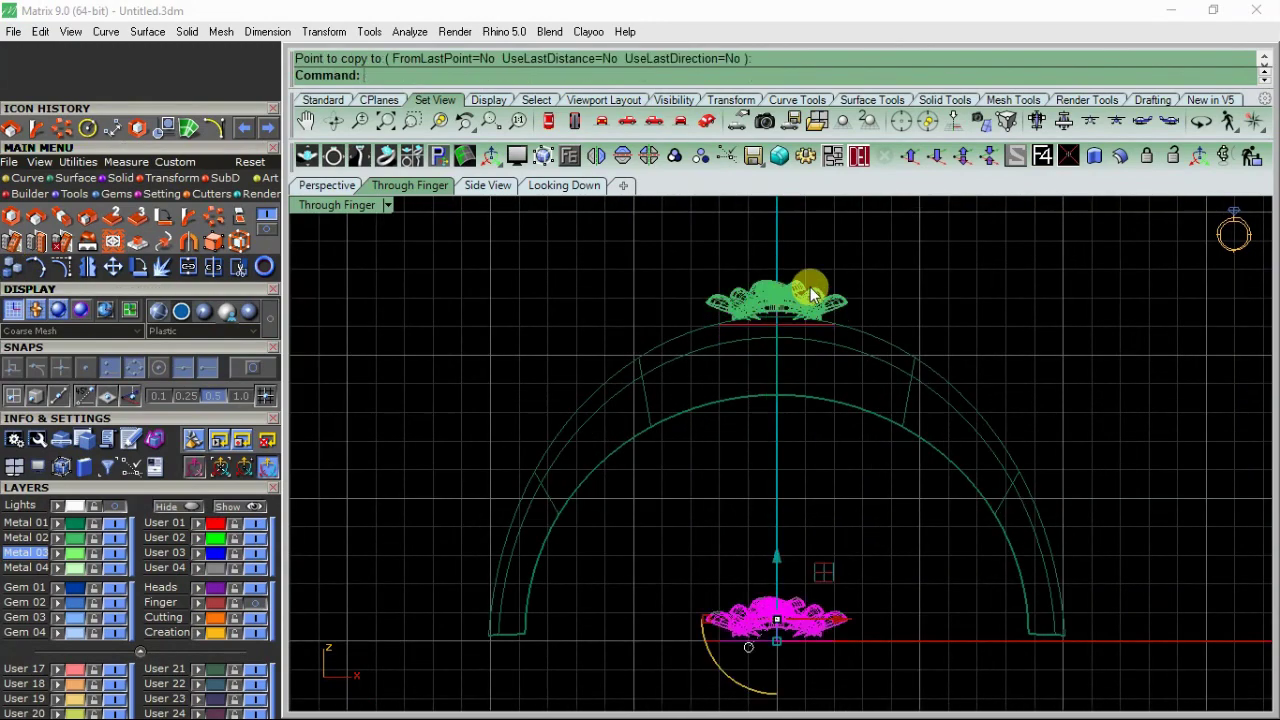
left_click(810, 293)
key("Return")
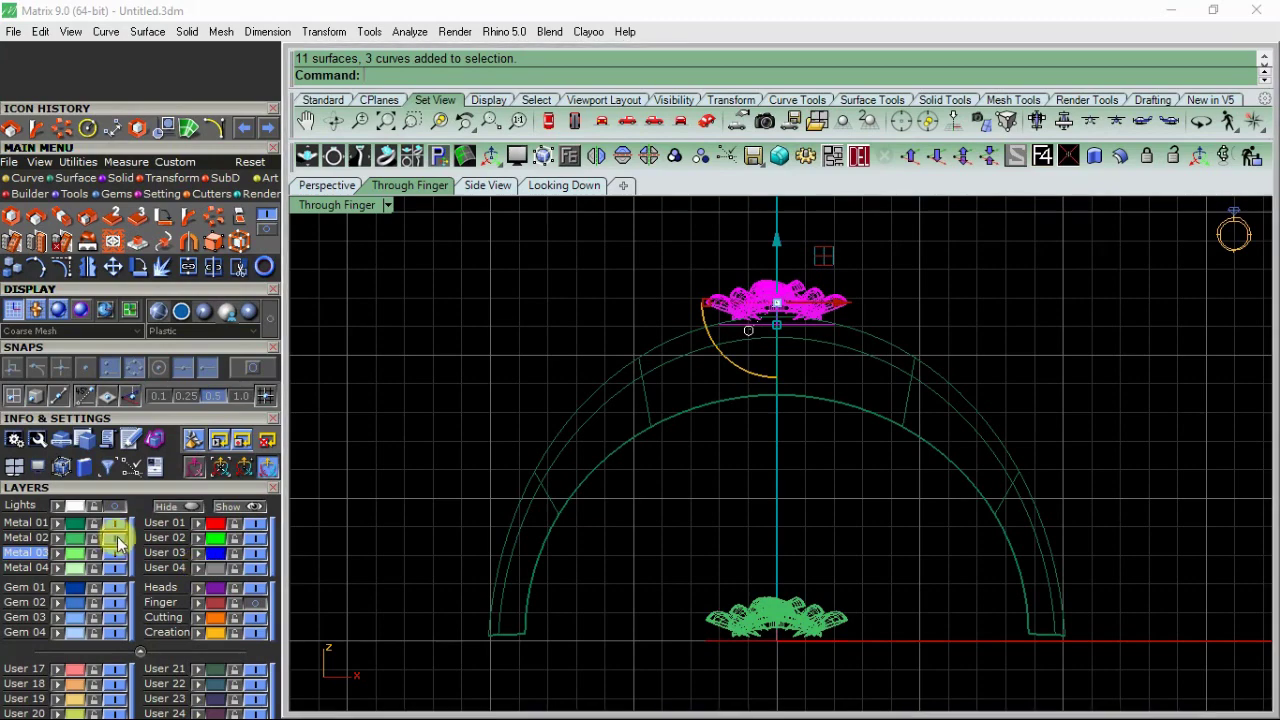
Step: Hide the original rose's layer and check the copy sitting on the shank
left_click(233, 558)
left_click(347, 190)
key("Escape")
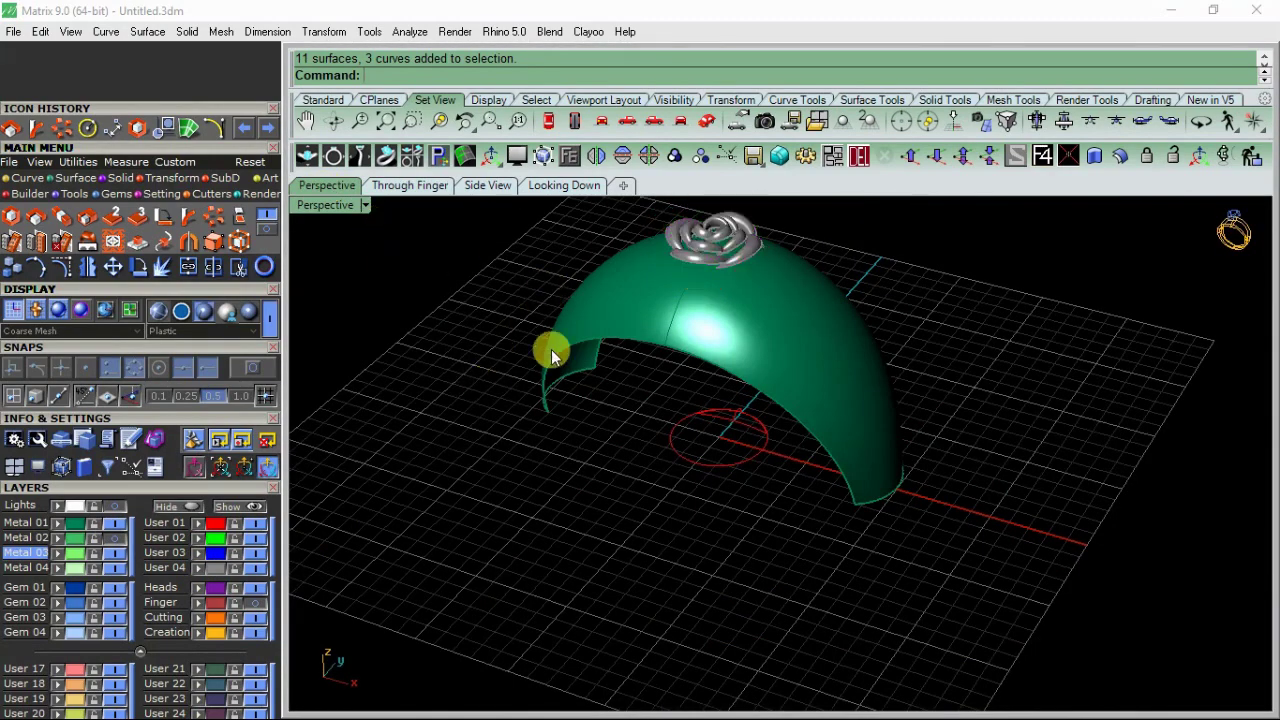
right_click_drag(692, 328, 677, 405)
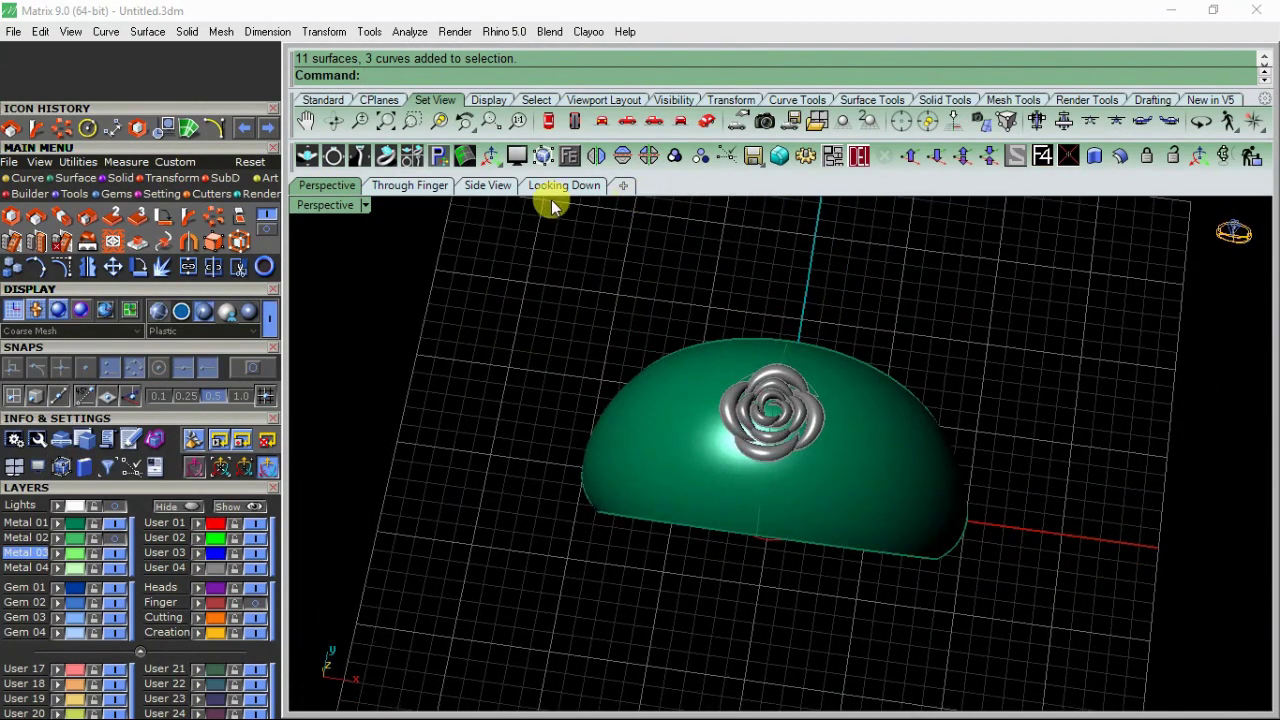
left_click(564, 185)
left_click(640, 395)
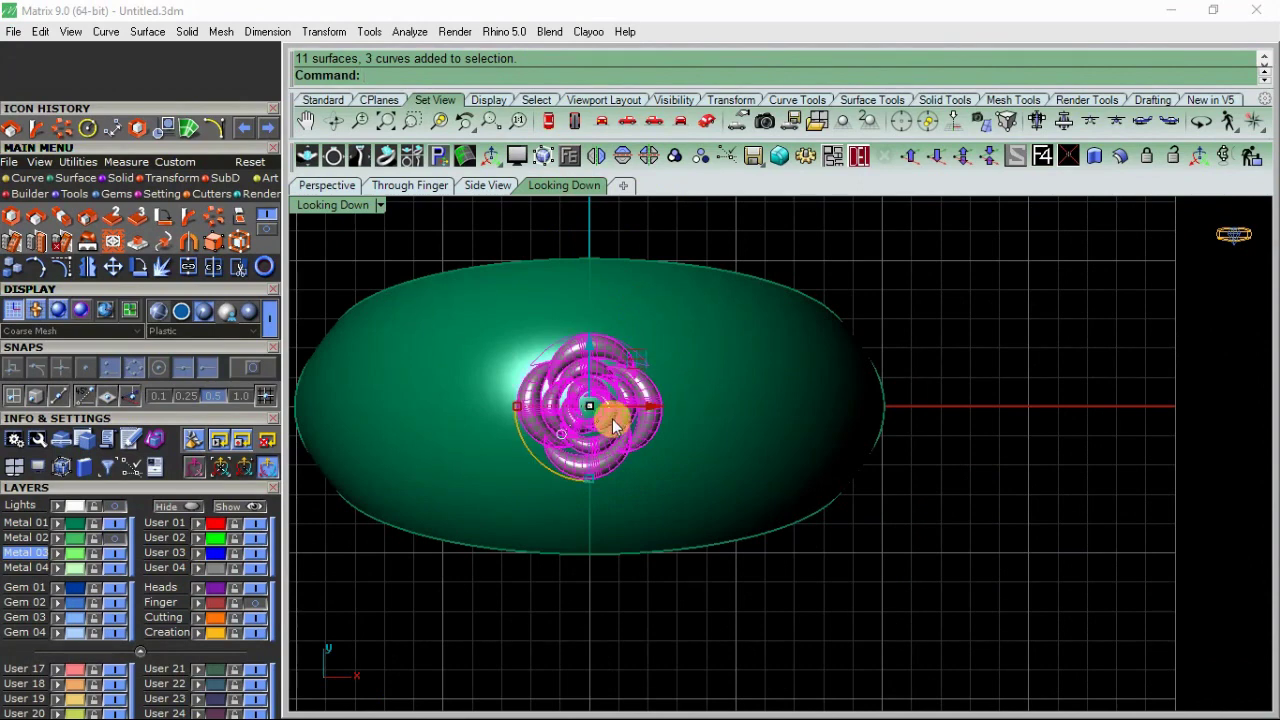
Step: Scale the rose up in 2-D from its centre, using the shank edge as the reference
left_click(10, 215)
left_click(38, 214)
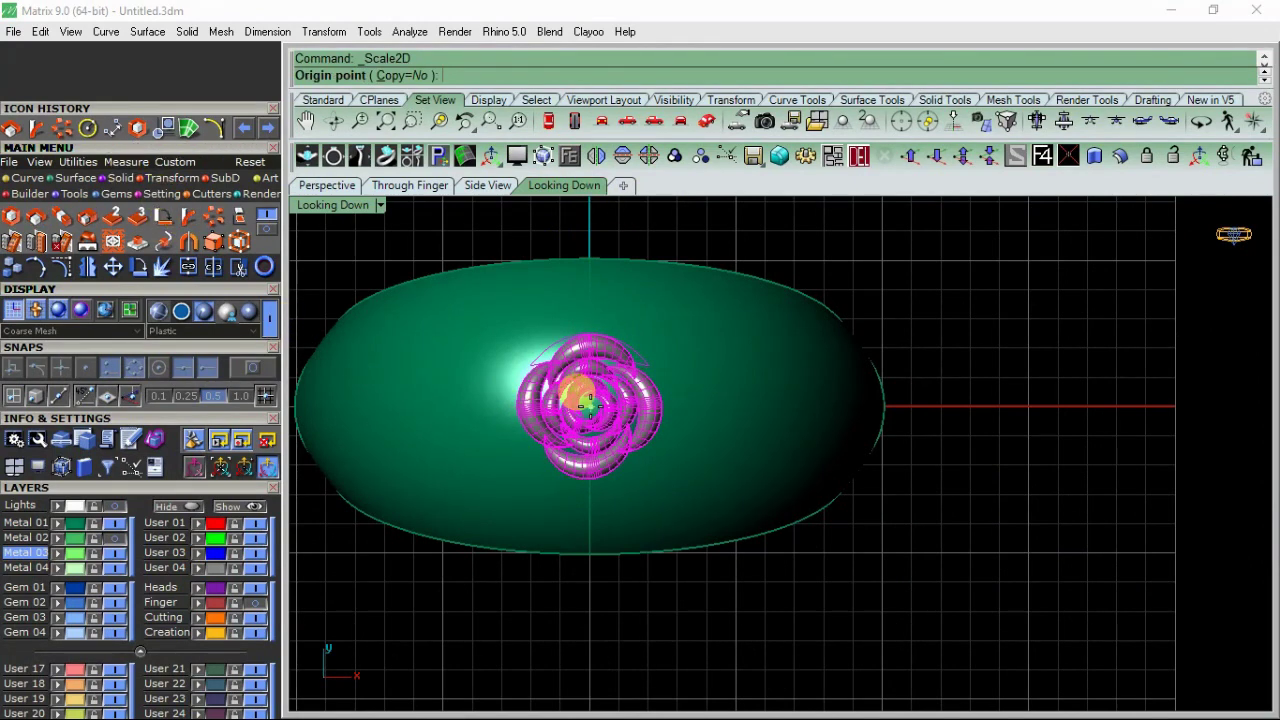
left_click(589, 404)
left_click(880, 405)
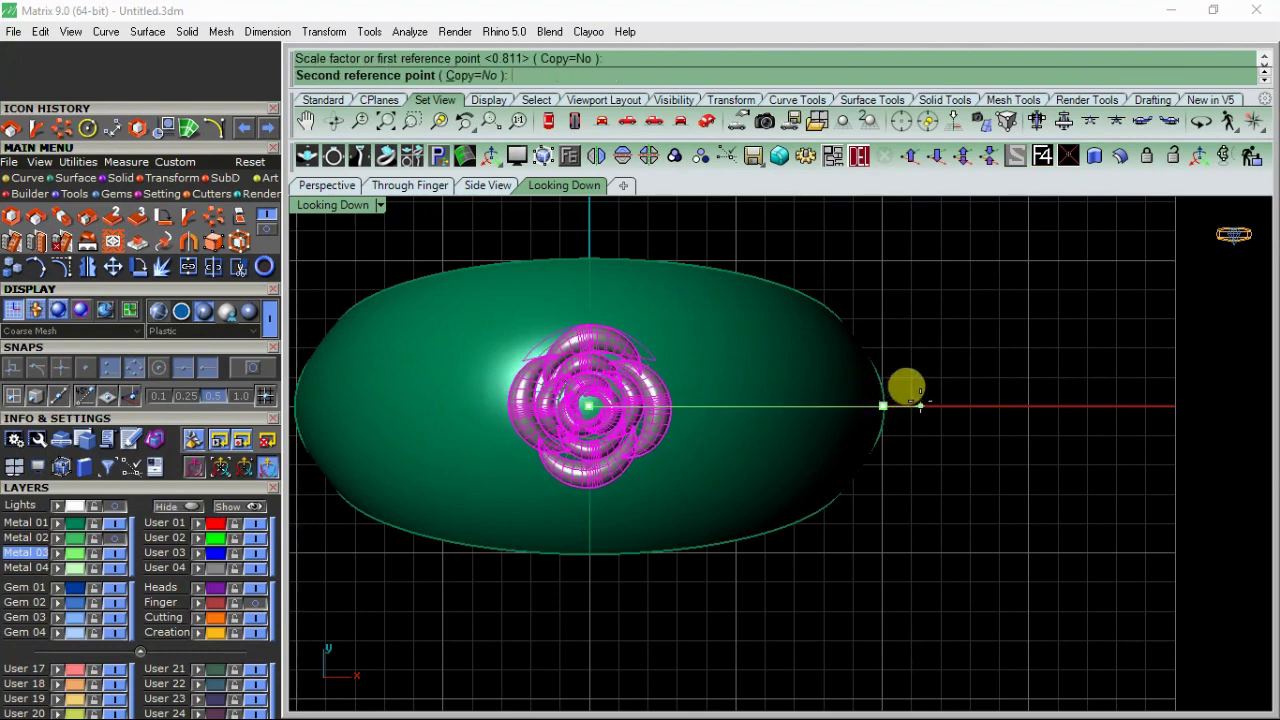
left_click(910, 405)
left_click_drag(593, 348, 366, 206)
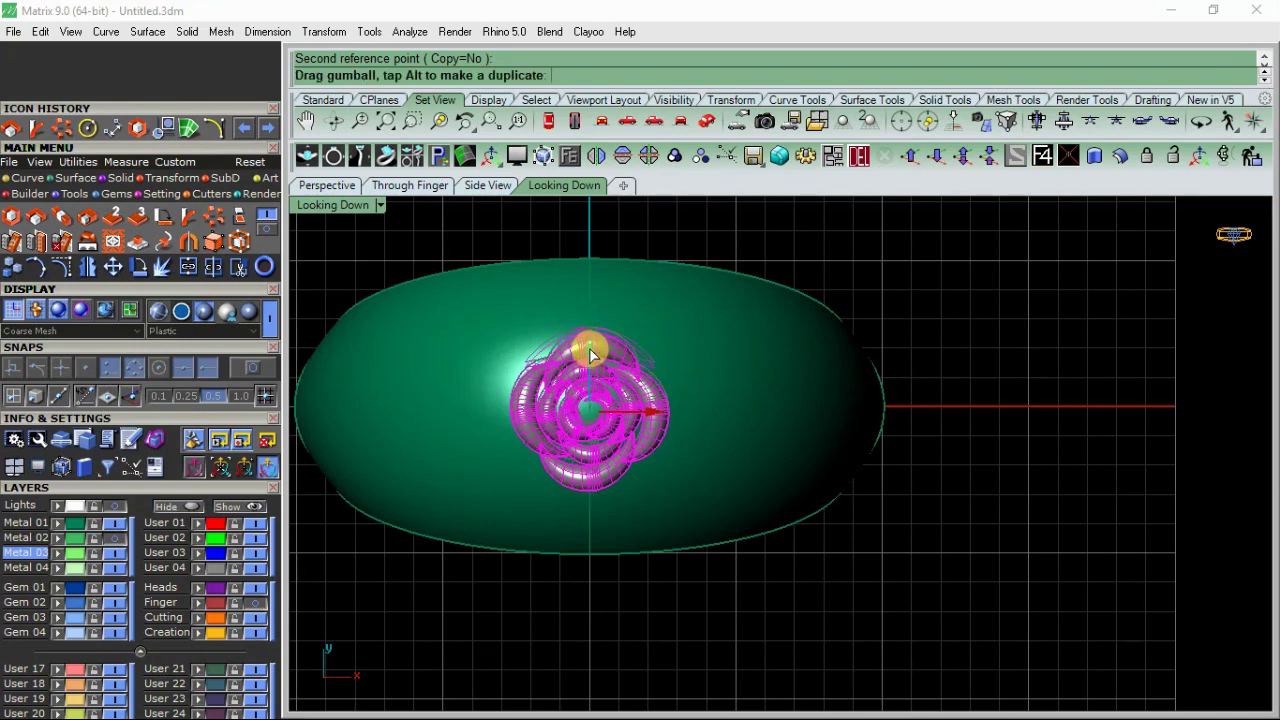
left_click(409, 185)
Step: Rotate the rose about the ring origin onto the left shoulder and tilt it along the shank
left_click(146, 262)
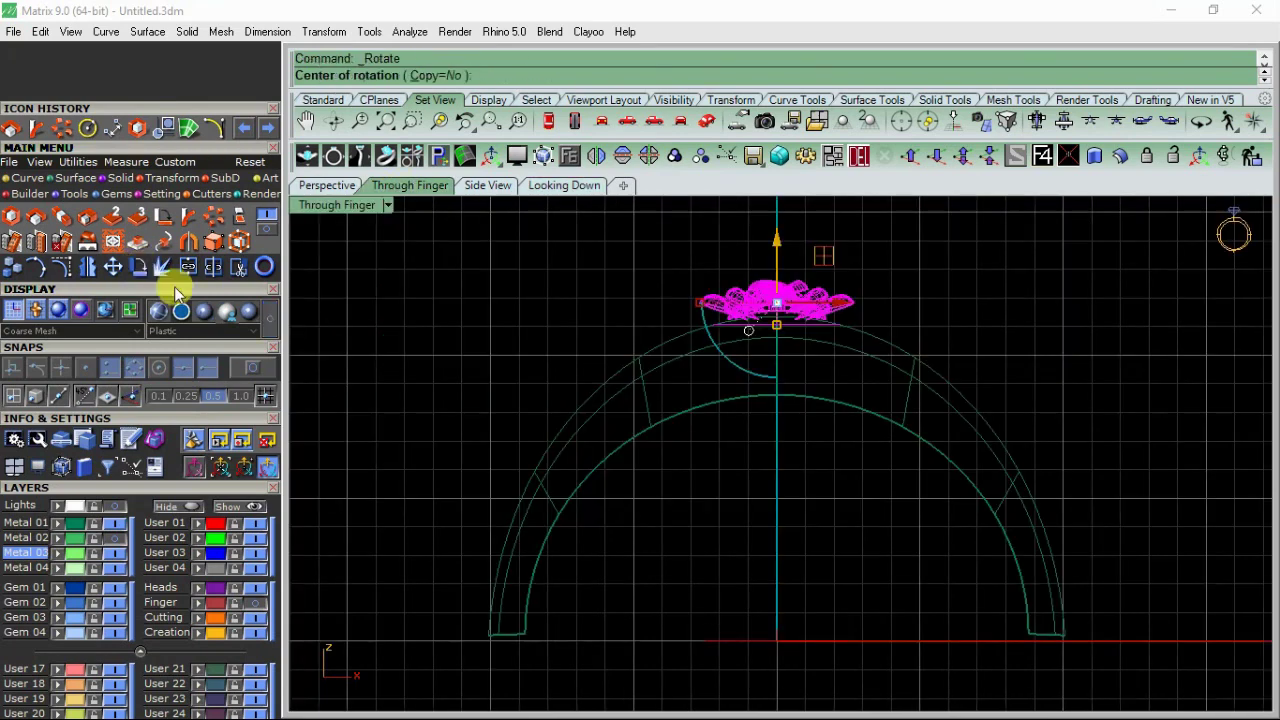
left_click(1046, 158)
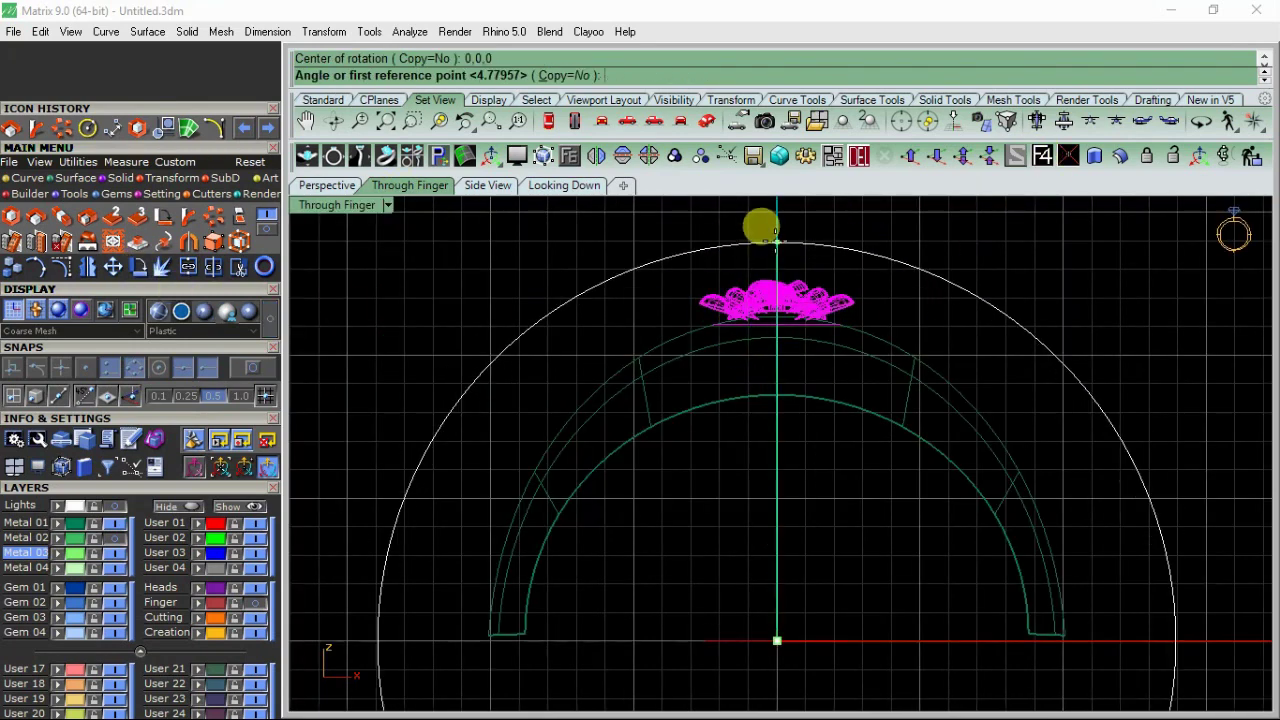
left_click(777, 241)
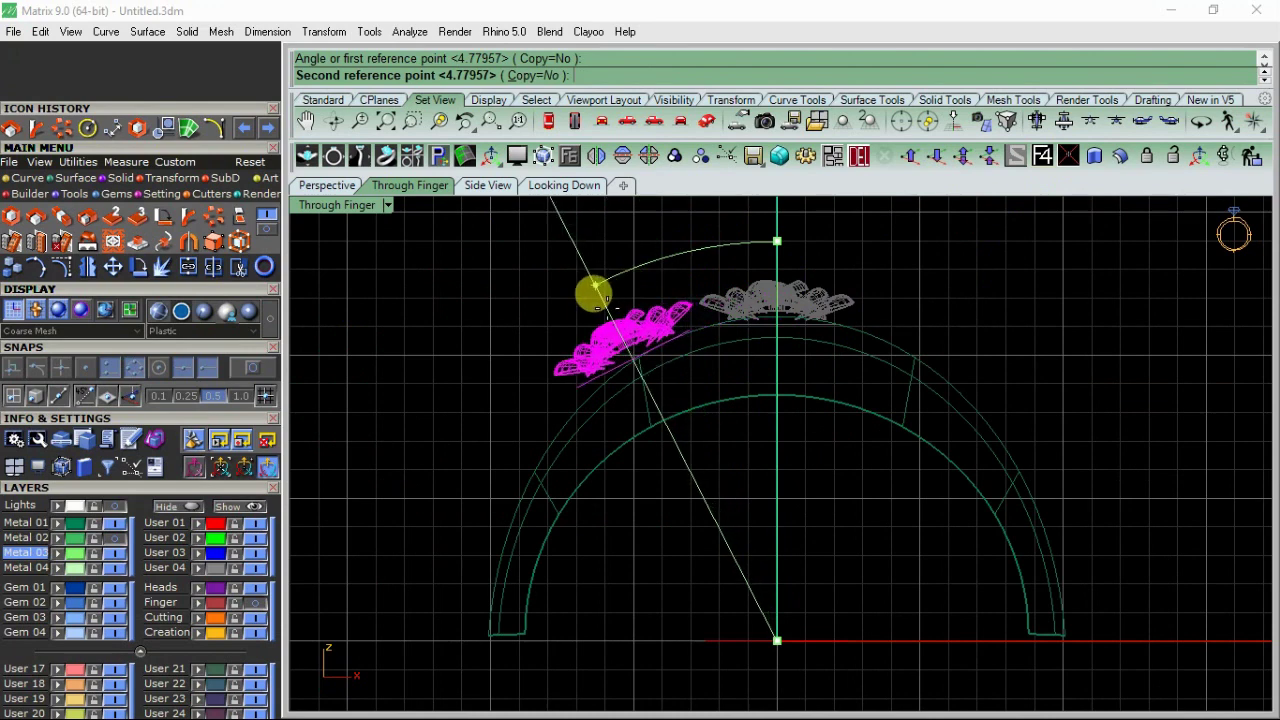
left_click(598, 305)
scroll(620, 385, "up", 1)
left_click_drag(597, 397, 610, 392, "ctrl")
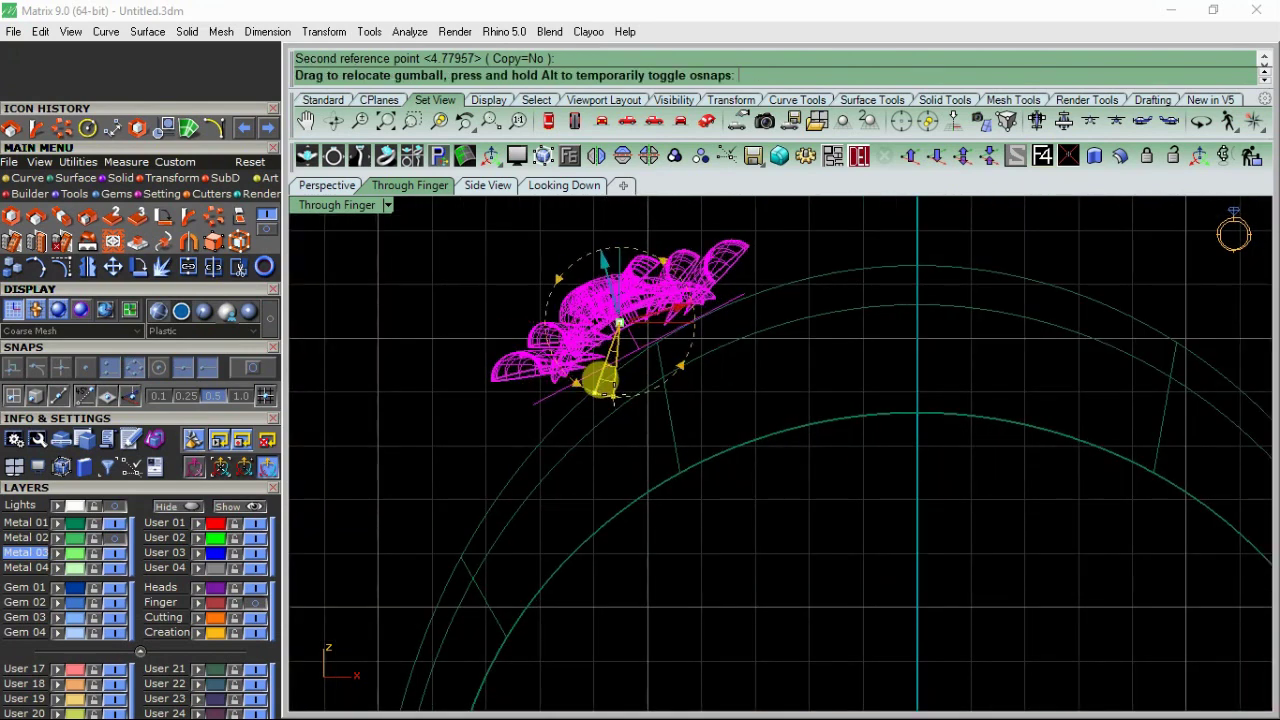
left_click_drag(586, 297, 615, 286)
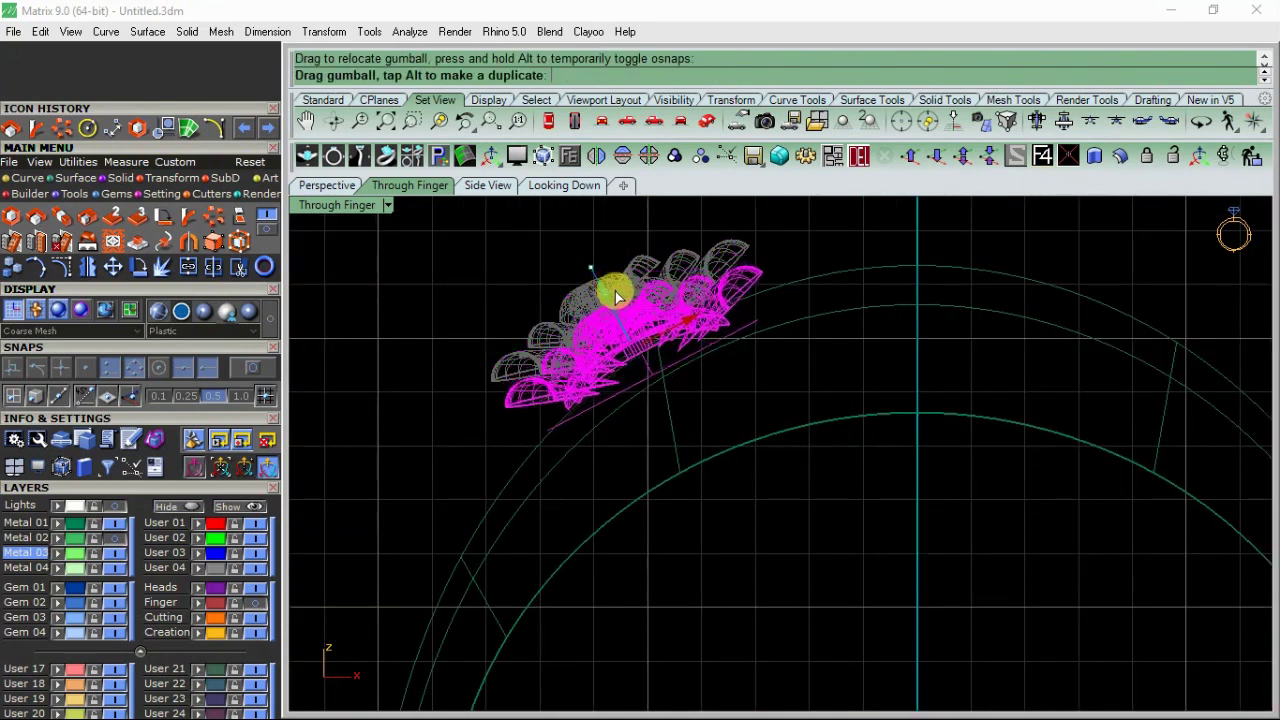
Step: Rotate the rose again to sit on the shank and align its gumball pivot along the band's curve
left_click(139, 266)
left_click(605, 373)
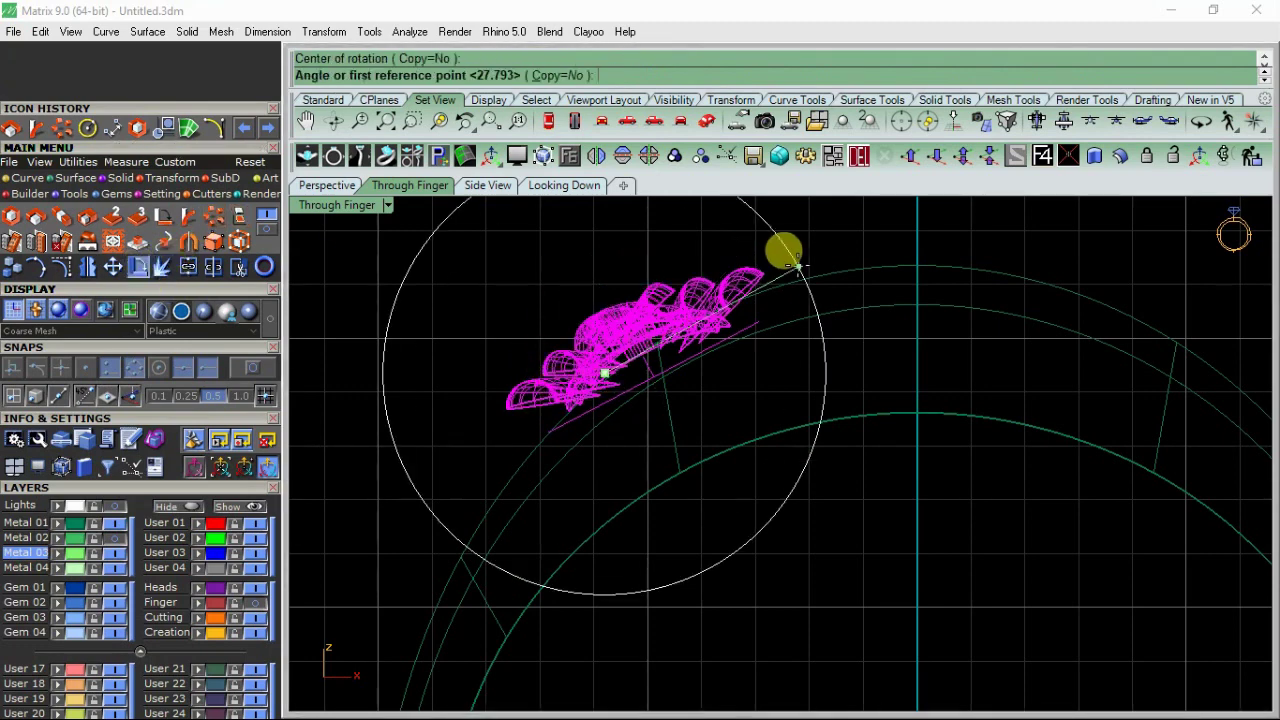
left_click(795, 262)
left_click(765, 238)
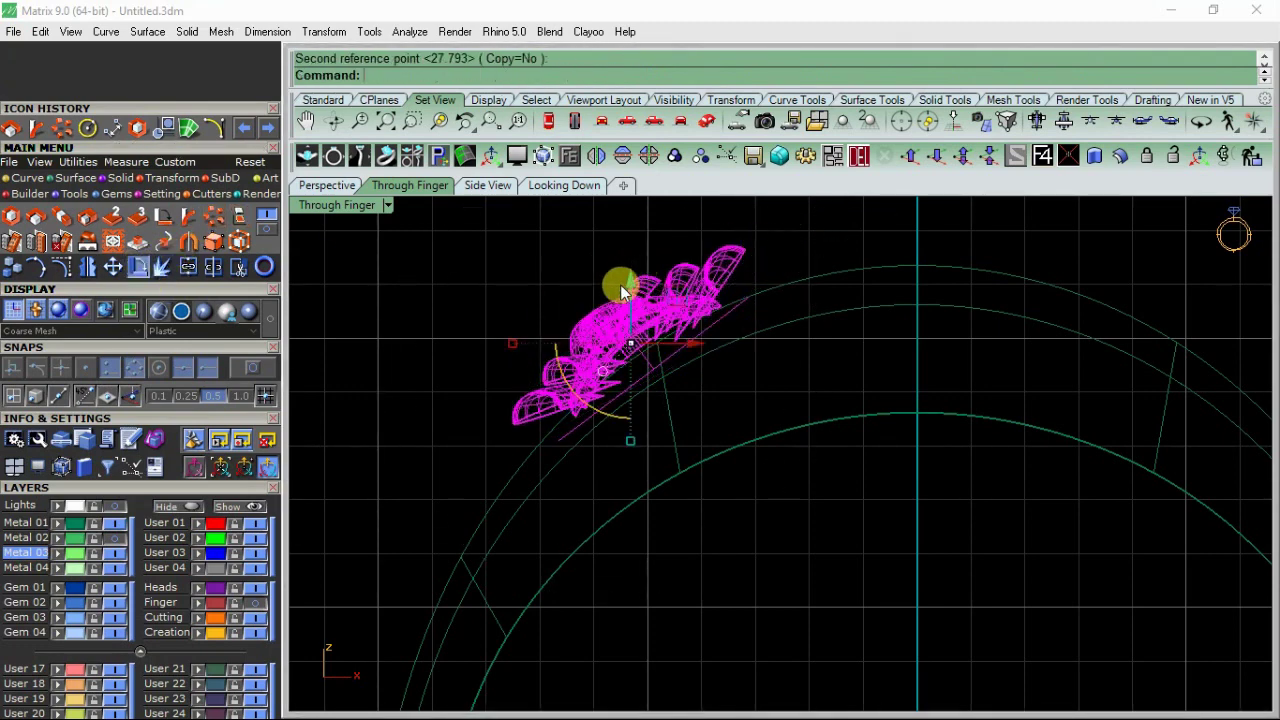
left_click_drag(603, 410, 608, 355, "ctrl")
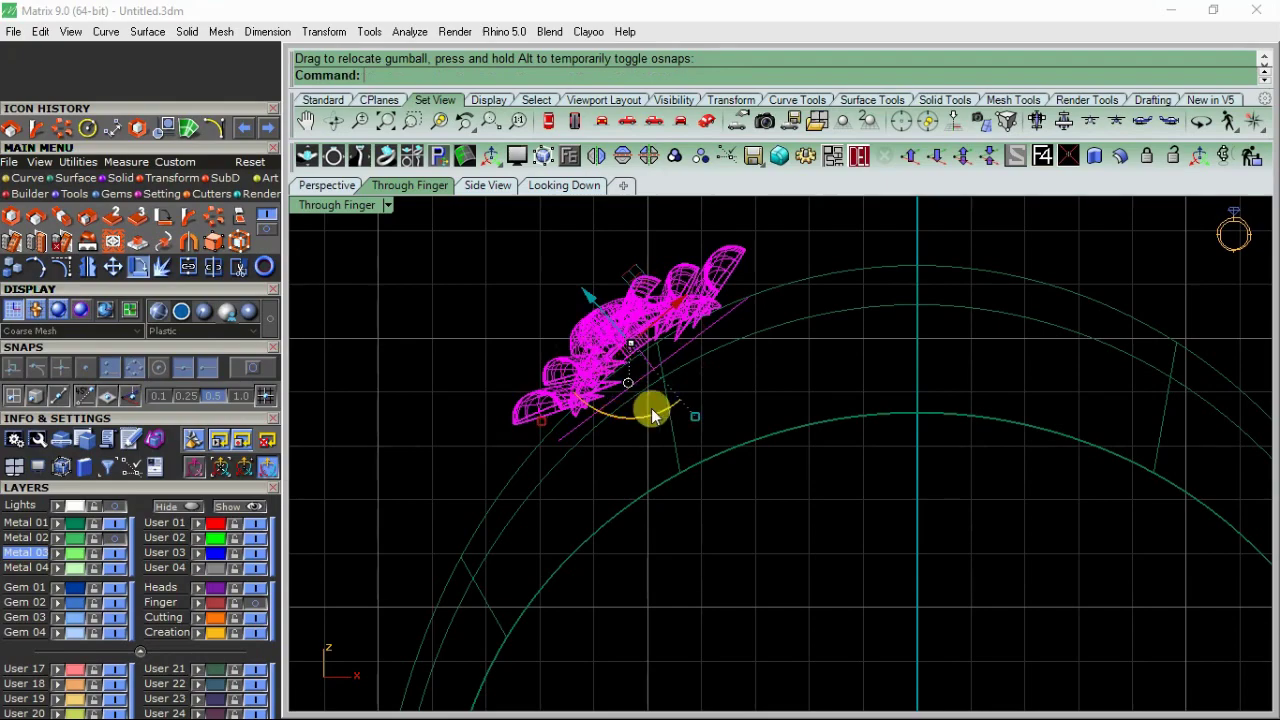
left_click_drag(651, 415, 629, 394, "ctrl")
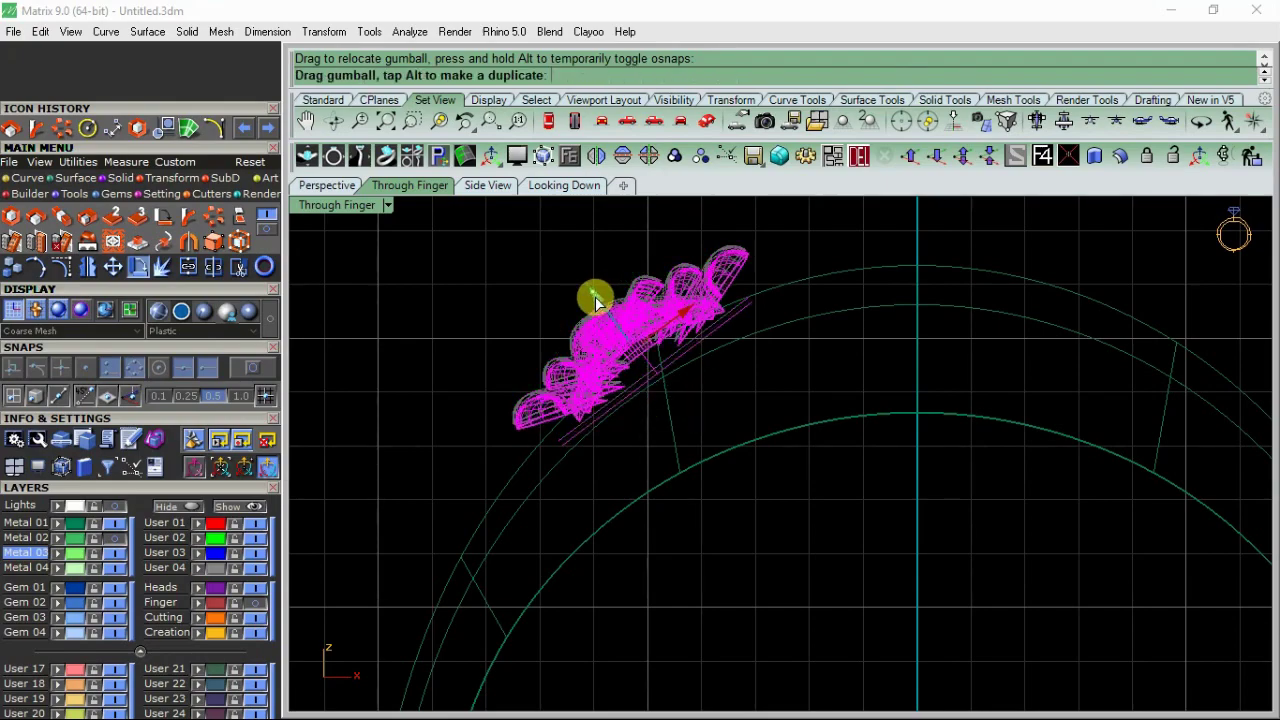
left_click(310, 185)
mouse_move(477, 349)
right_mouse_down()
mouse_move(677, 514)
mouse_move(849, 503)
mouse_move(706, 420)
right_mouse_up()
scroll(725, 431, "up", 3)
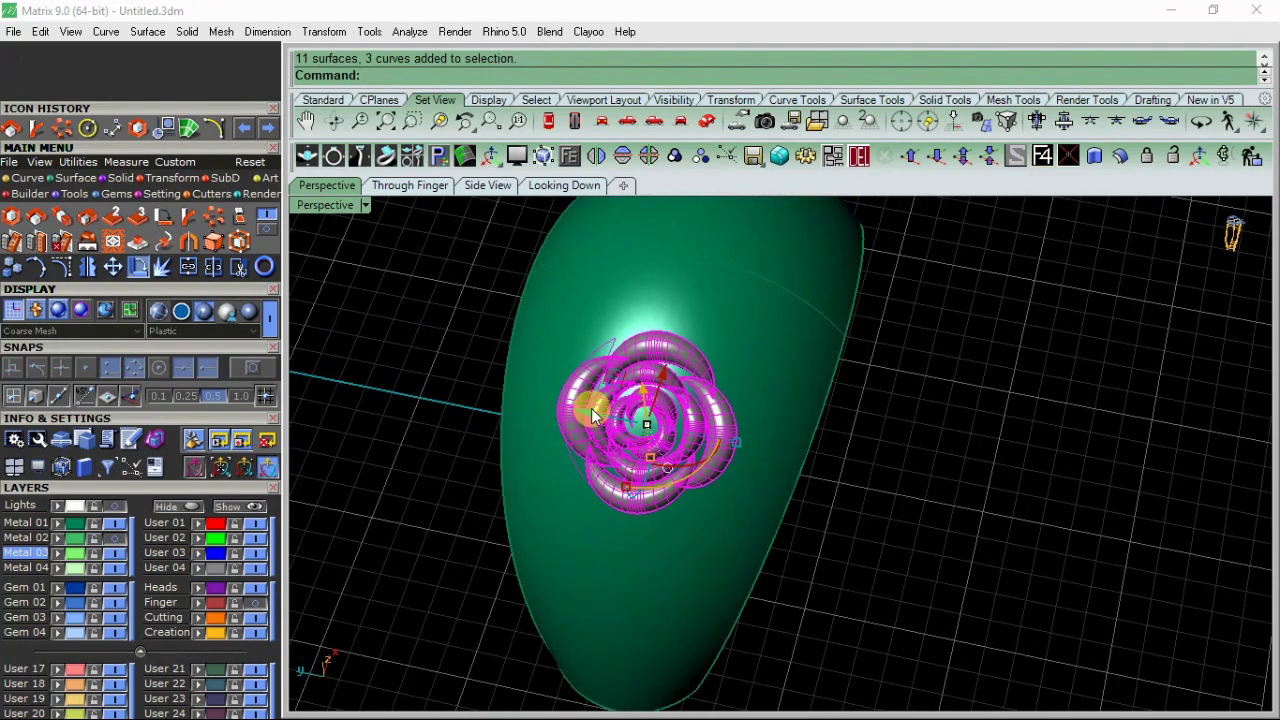
Step: Shift the rose right and down on the band and tilt it to follow the band's slope
left_click_drag(592, 408, 636, 420)
mouse_move(781, 500)
right_mouse_down()
mouse_move(808, 288)
mouse_move(808, 463)
mouse_move(803, 403)
right_mouse_up()
left_click_drag(792, 405, 760, 305)
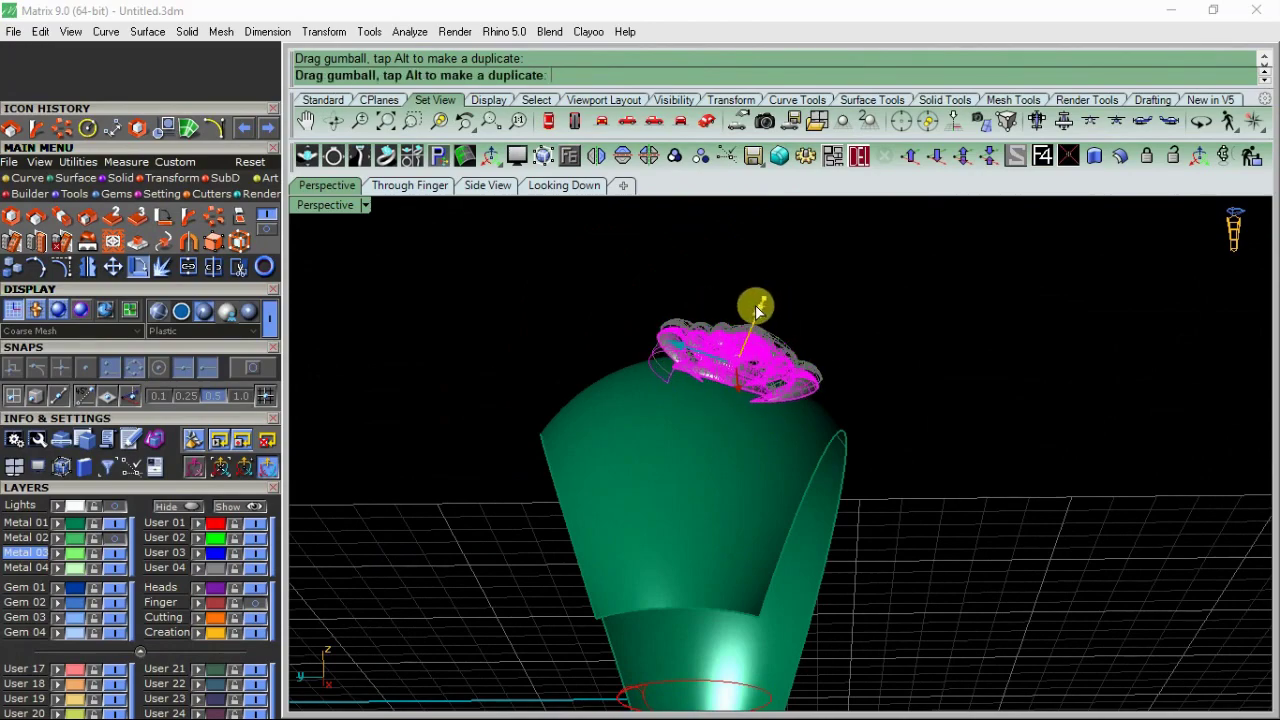
left_click(886, 349)
Step: Nudge the rose further into place on the band, then reselect it
mouse_move(886, 349)
right_mouse_down()
mouse_move(750, 445)
mouse_move(586, 429)
mouse_move(534, 354)
mouse_move(500, 403)
mouse_move(640, 515)
right_mouse_up()
scroll(640, 515, "up", 2)
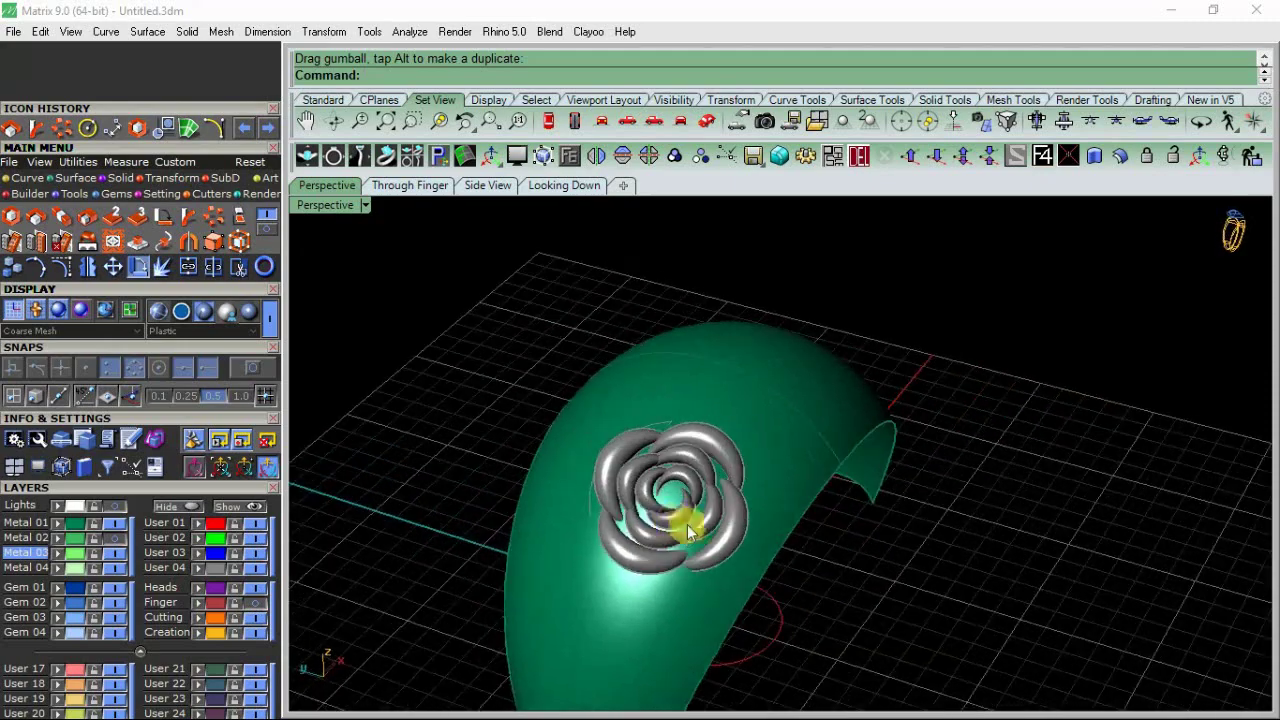
scroll(640, 515, "up", 3)
left_click(632, 520)
left_click_drag(640, 500, 823, 534)
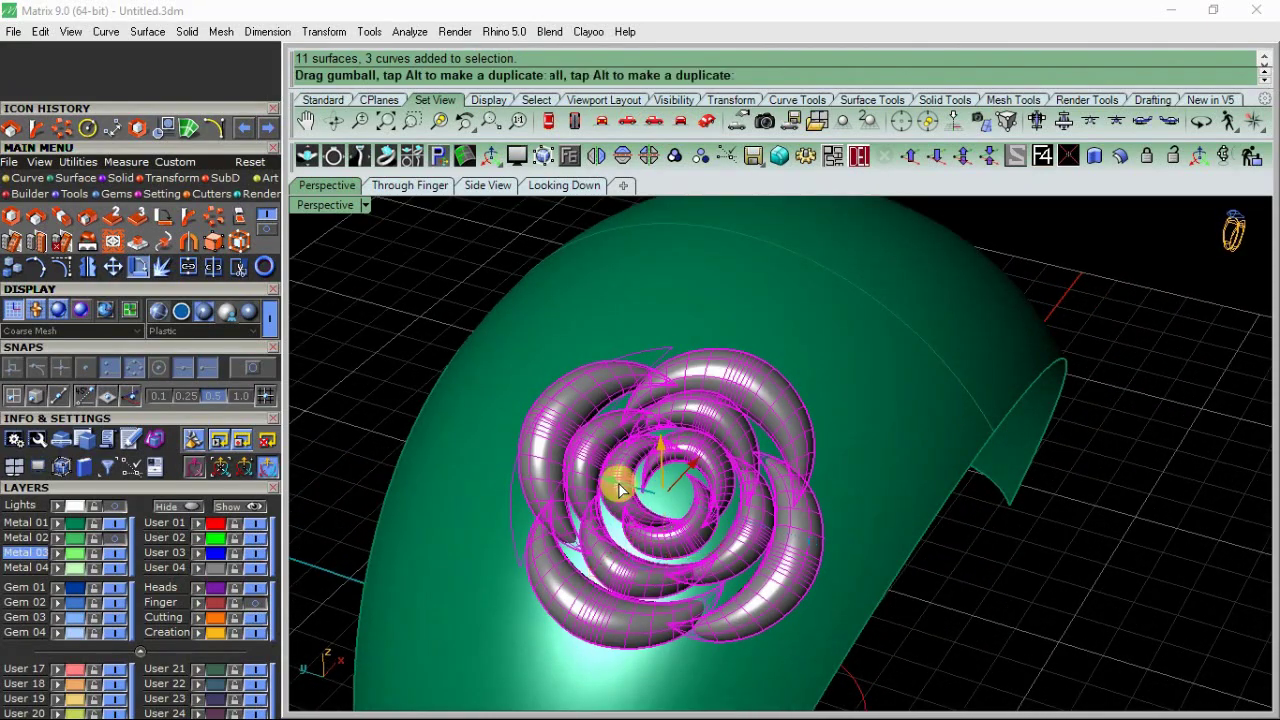
key("Escape")
mouse_move(954, 509)
right_mouse_down()
mouse_move(875, 520)
mouse_move(654, 486)
mouse_move(651, 371)
right_mouse_up()
scroll(651, 371, "up", 3)
left_click(663, 366)
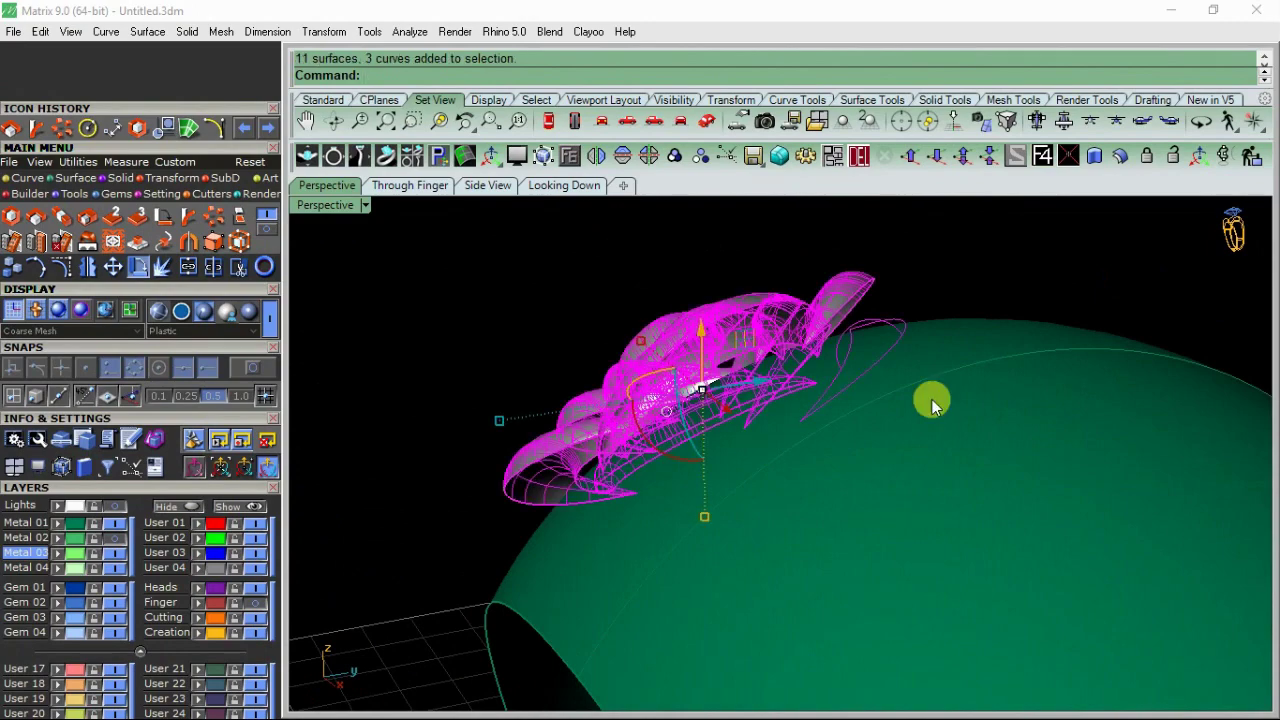
Step: Offset the rose surfaces 0.6 into solids with all directions flipped inward
left_click(1120, 156)
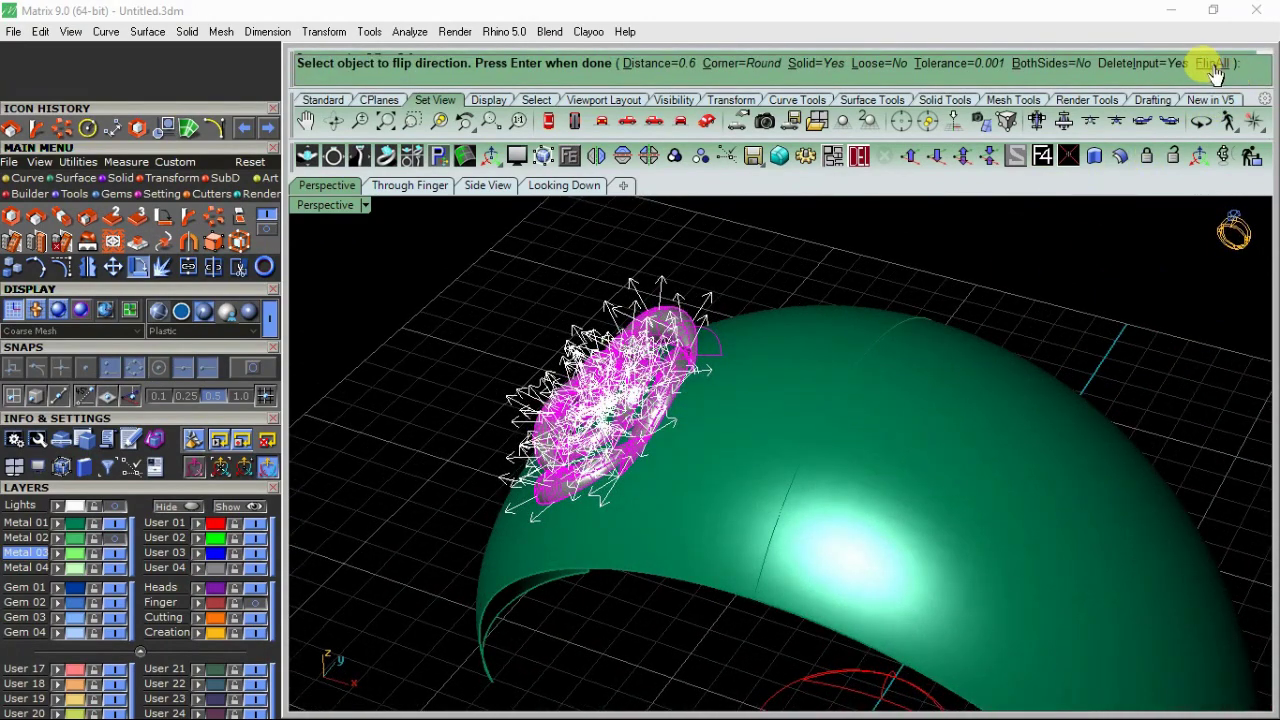
left_click(1212, 64)
type(".2")
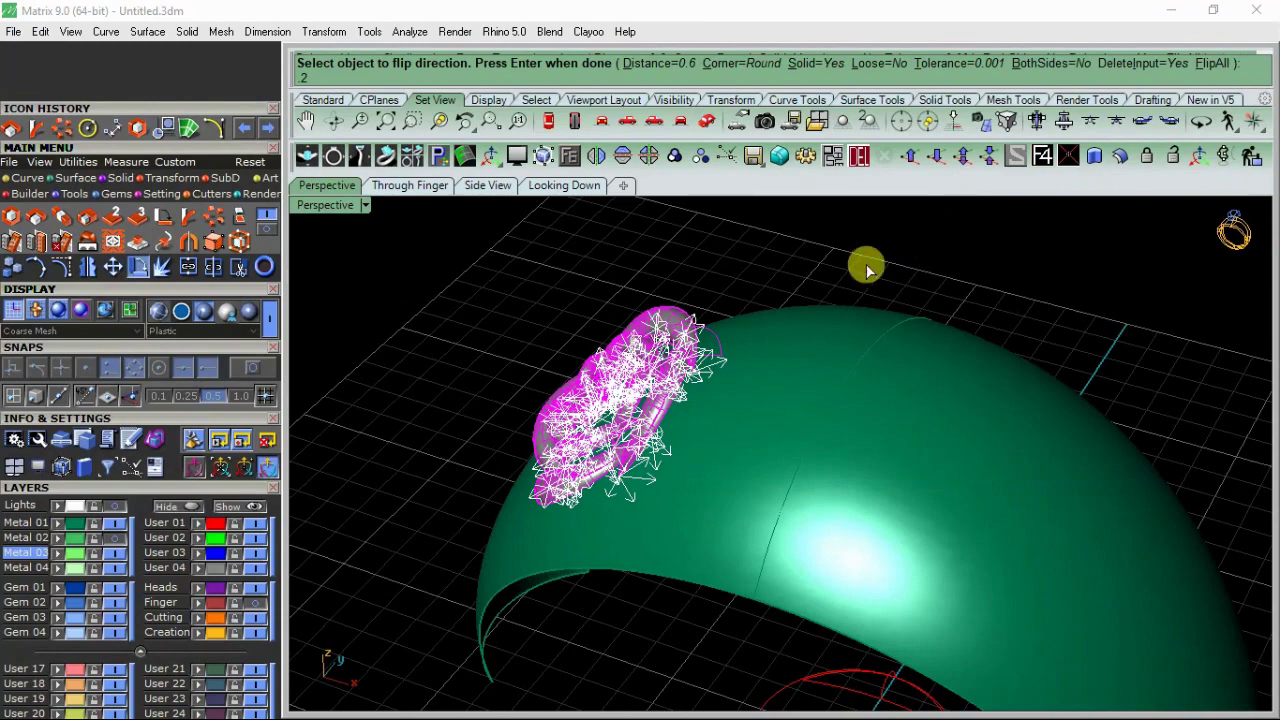
key("Return")
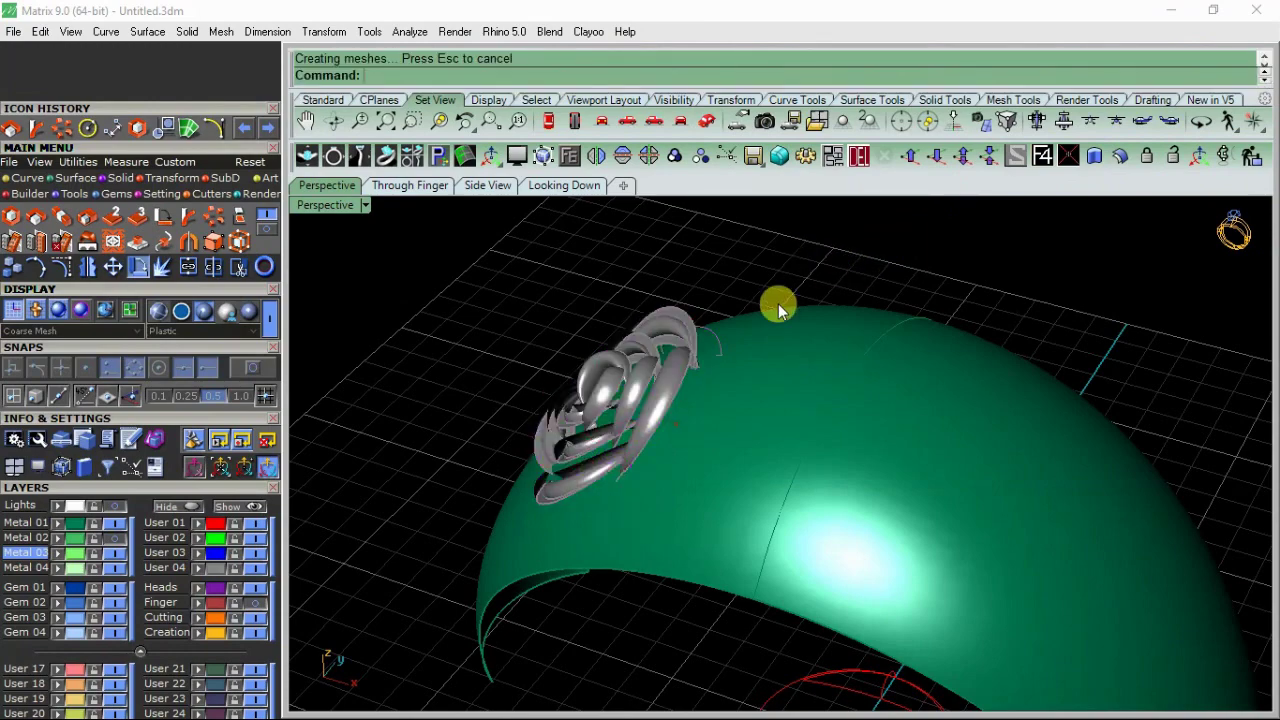
mouse_move(778, 303)
right_mouse_down()
mouse_move(769, 387)
mouse_move(797, 381)
mouse_move(806, 194)
mouse_move(594, 443)
right_mouse_up()
Step: Offset the band surface 0.2 into a solid with OffsetSrf
left_click(745, 415)
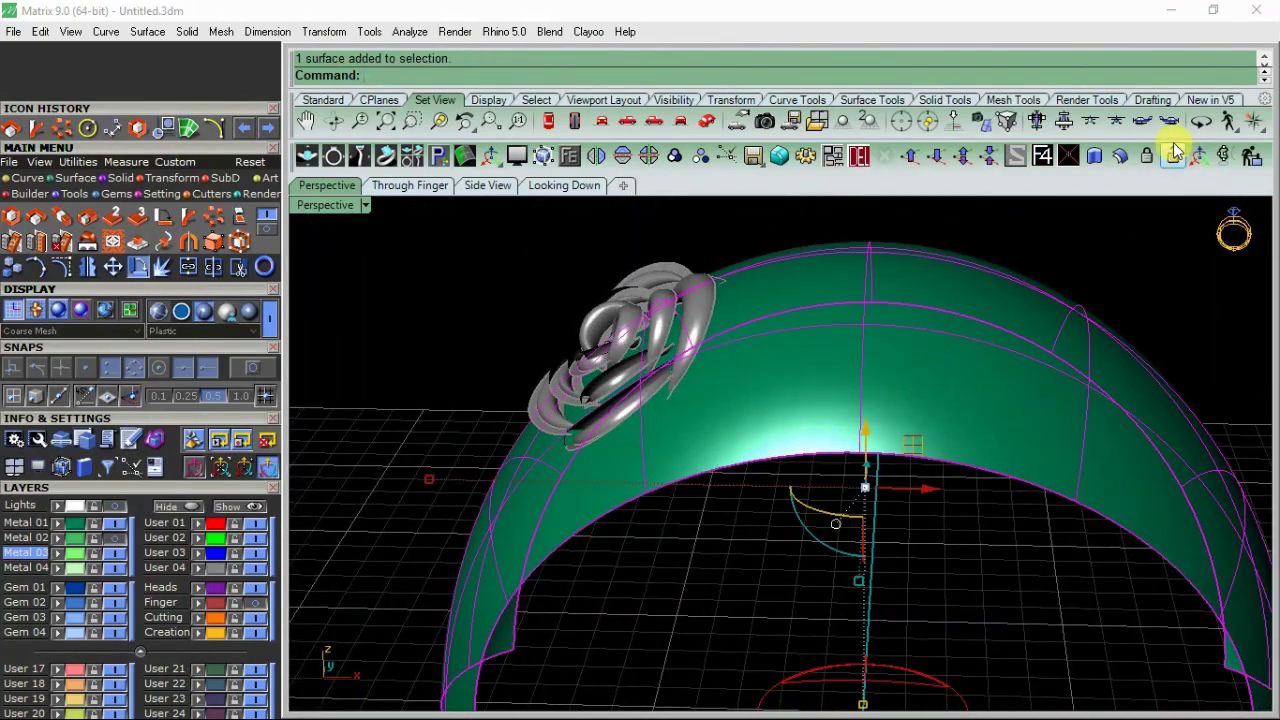
left_click(1120, 156)
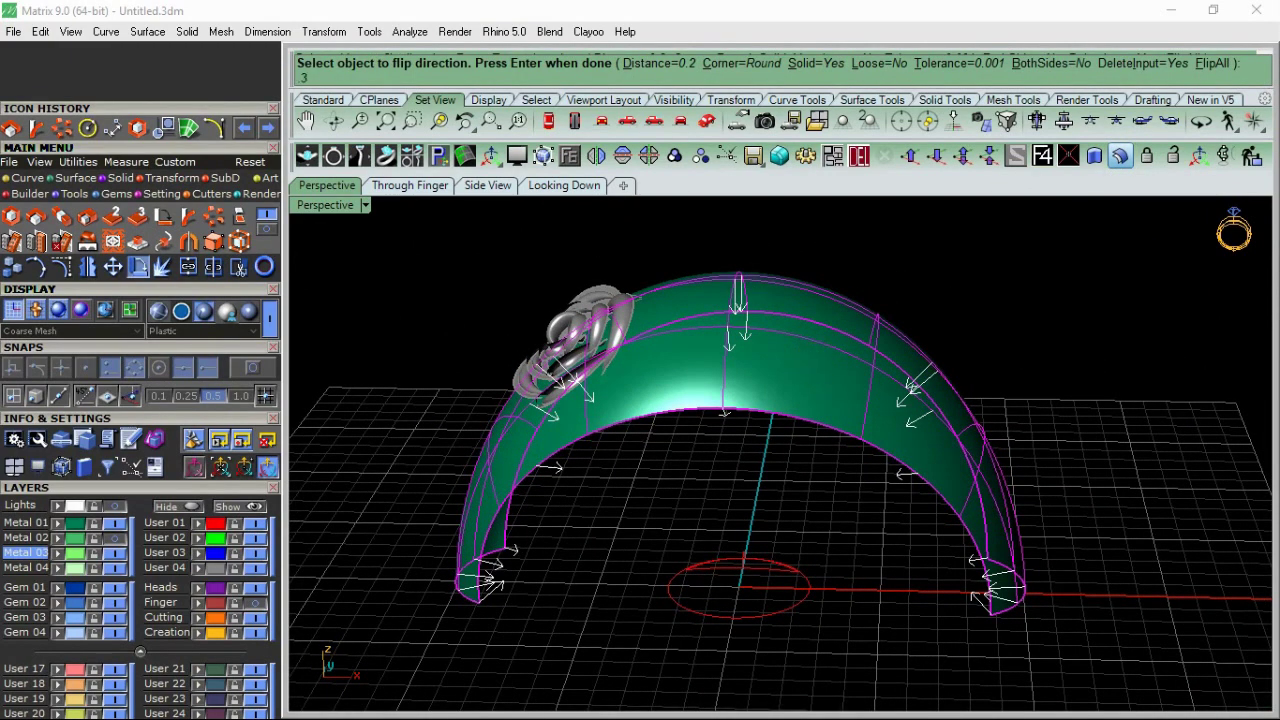
key("Return")
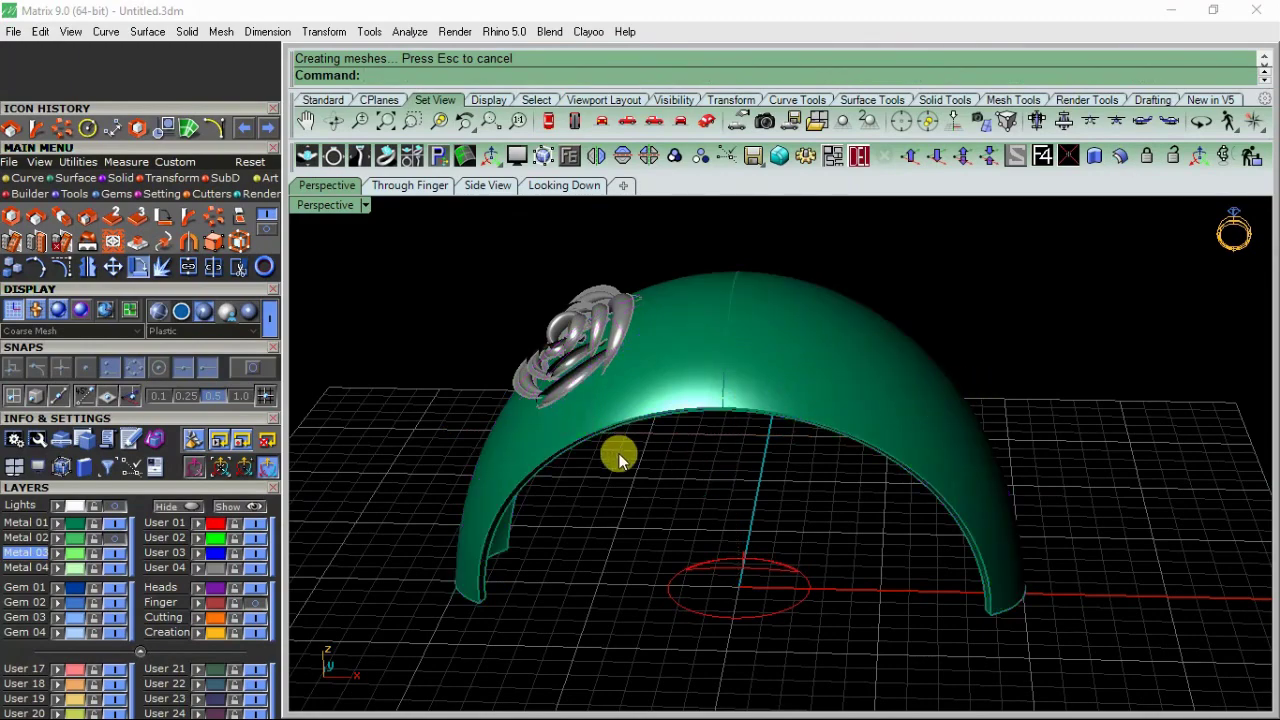
right_click_drag(619, 457, 723, 549)
left_click(535, 186)
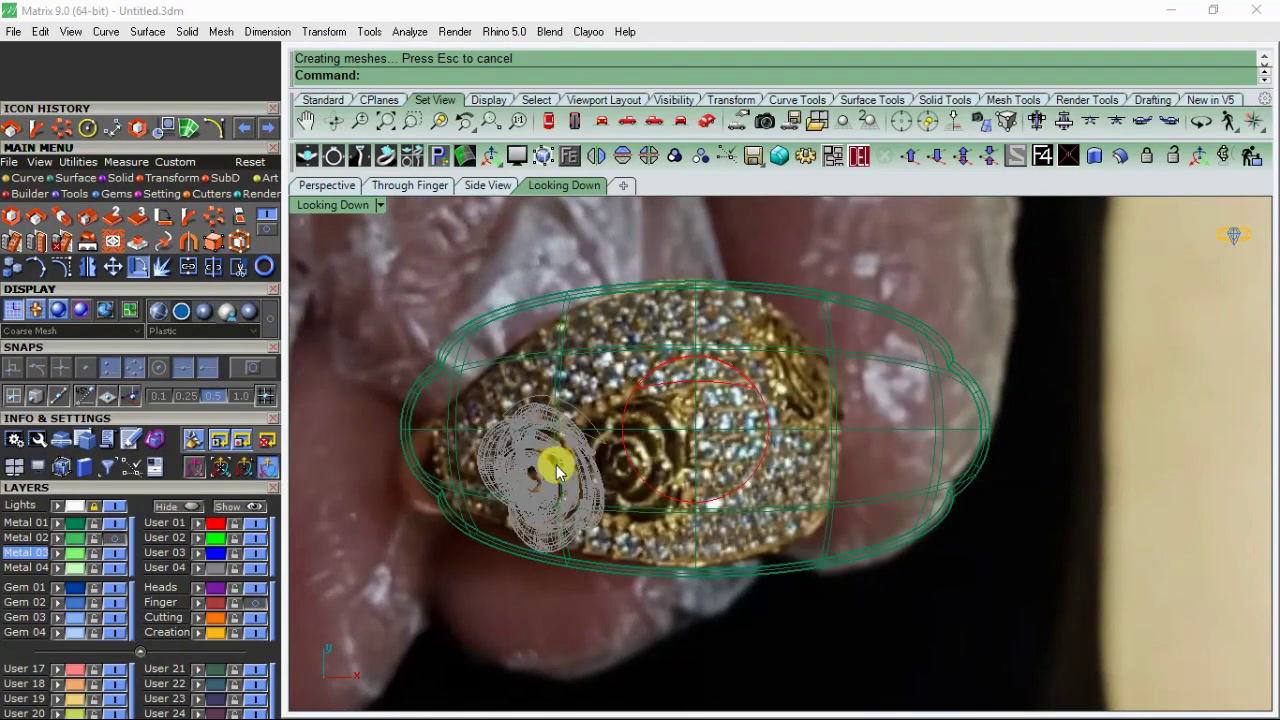
Step: Rotate-copy the rose about the origin 0,0,0 onto the opposite side of the ring
left_click(316, 189)
left_click(624, 489)
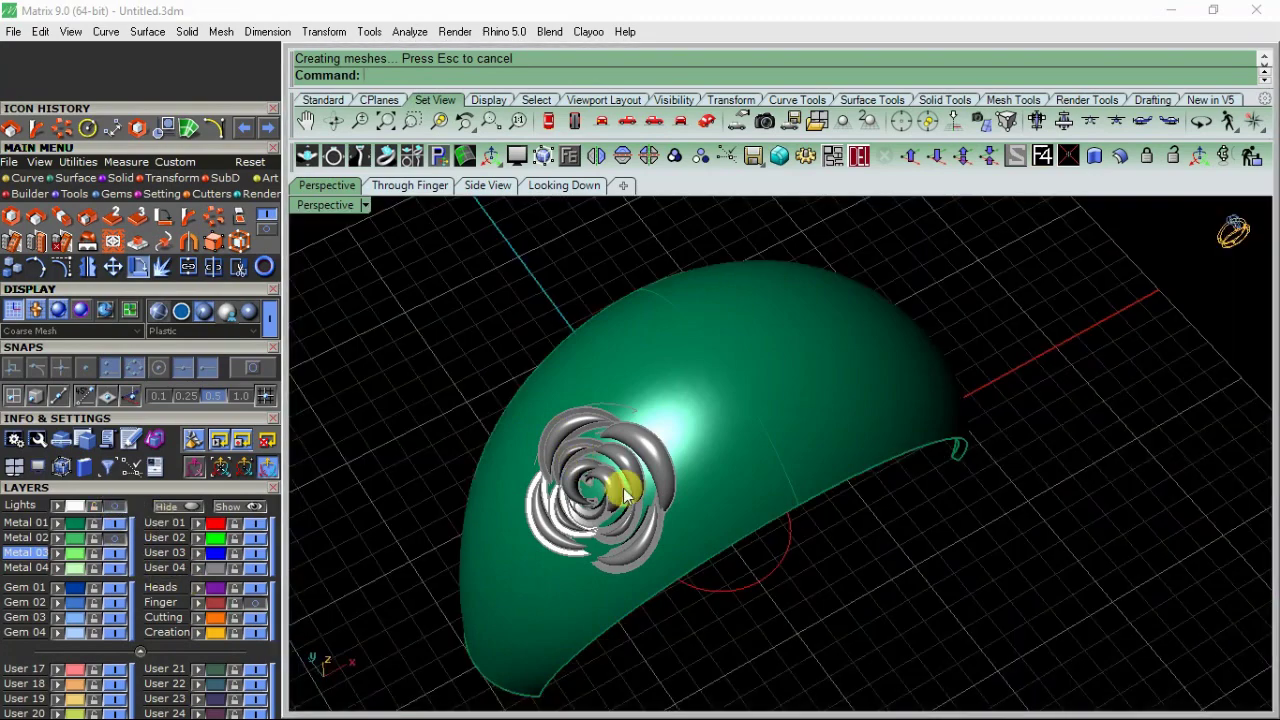
left_click(1042, 155)
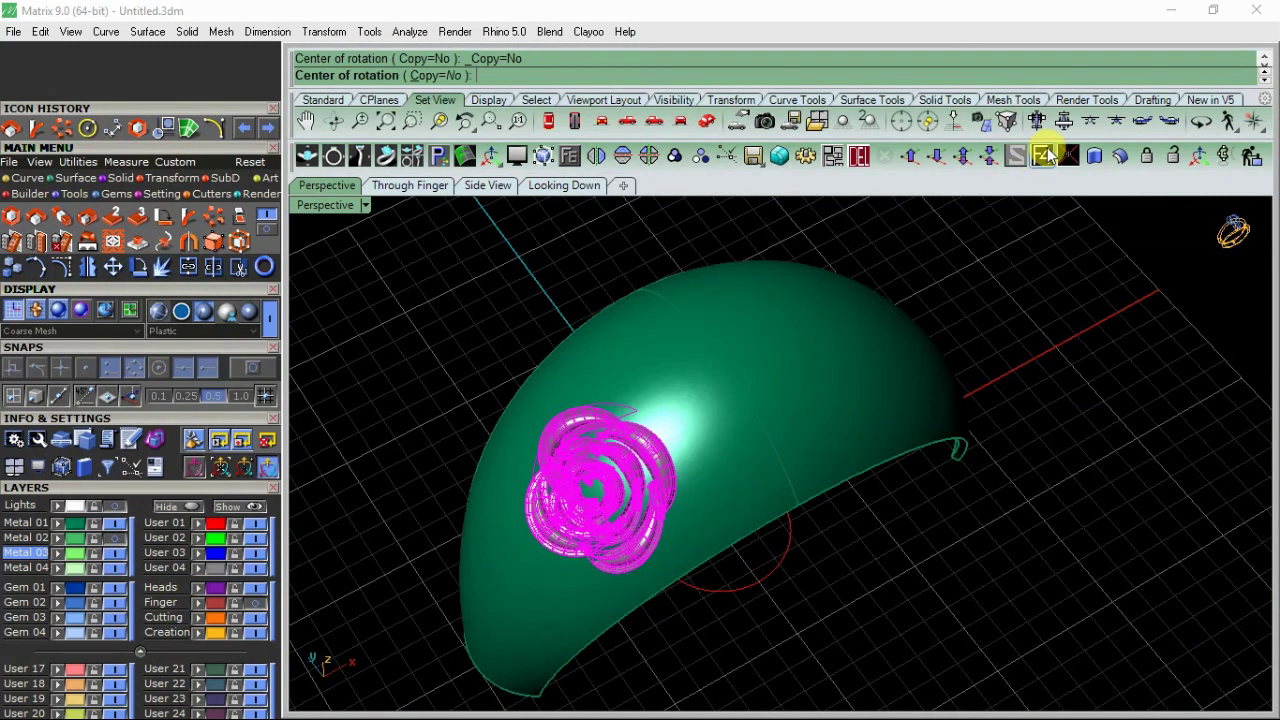
type("0")
key("Return")
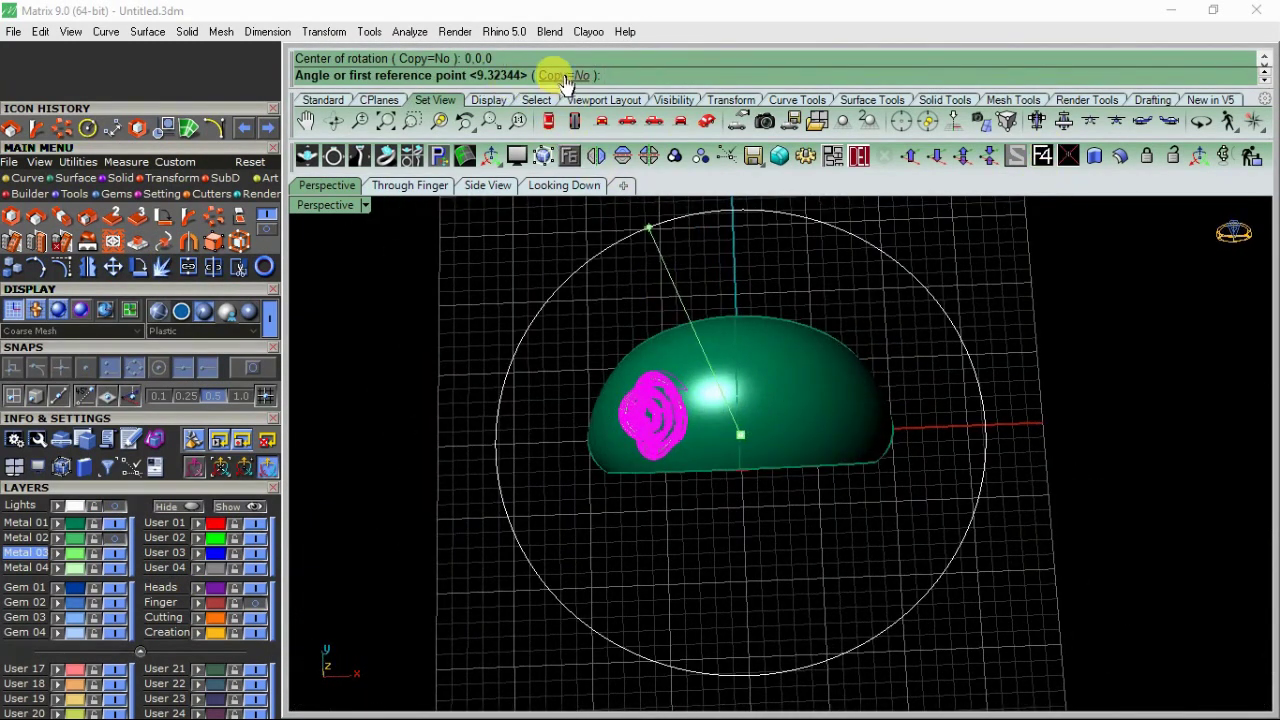
left_click(563, 77)
left_click(418, 447)
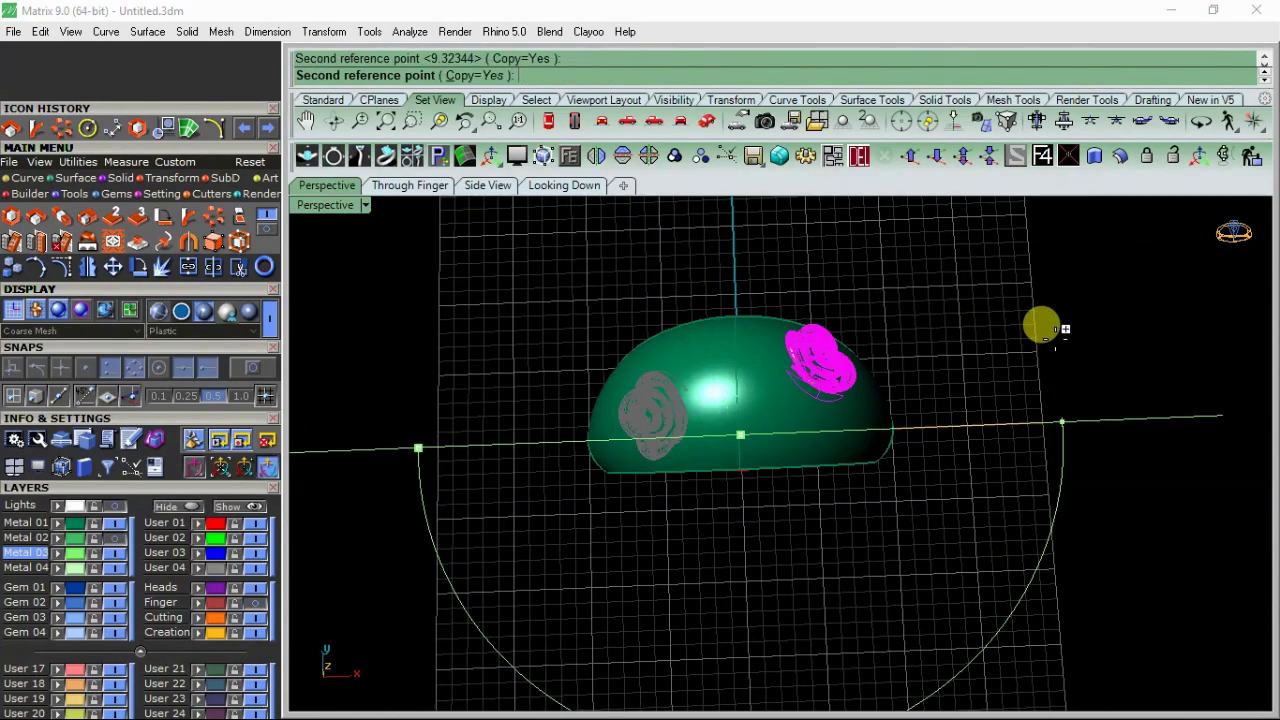
left_click(1045, 330)
mouse_move(1057, 343)
right_mouse_down()
mouse_move(850, 368)
mouse_move(829, 400)
right_mouse_up()
scroll(744, 528, "up", 3)
scroll(744, 528, "up", 2)
Step: Undo the rotated rose copy, leaving a single rose on the shank
left_click_drag(740, 516, 600, 595)
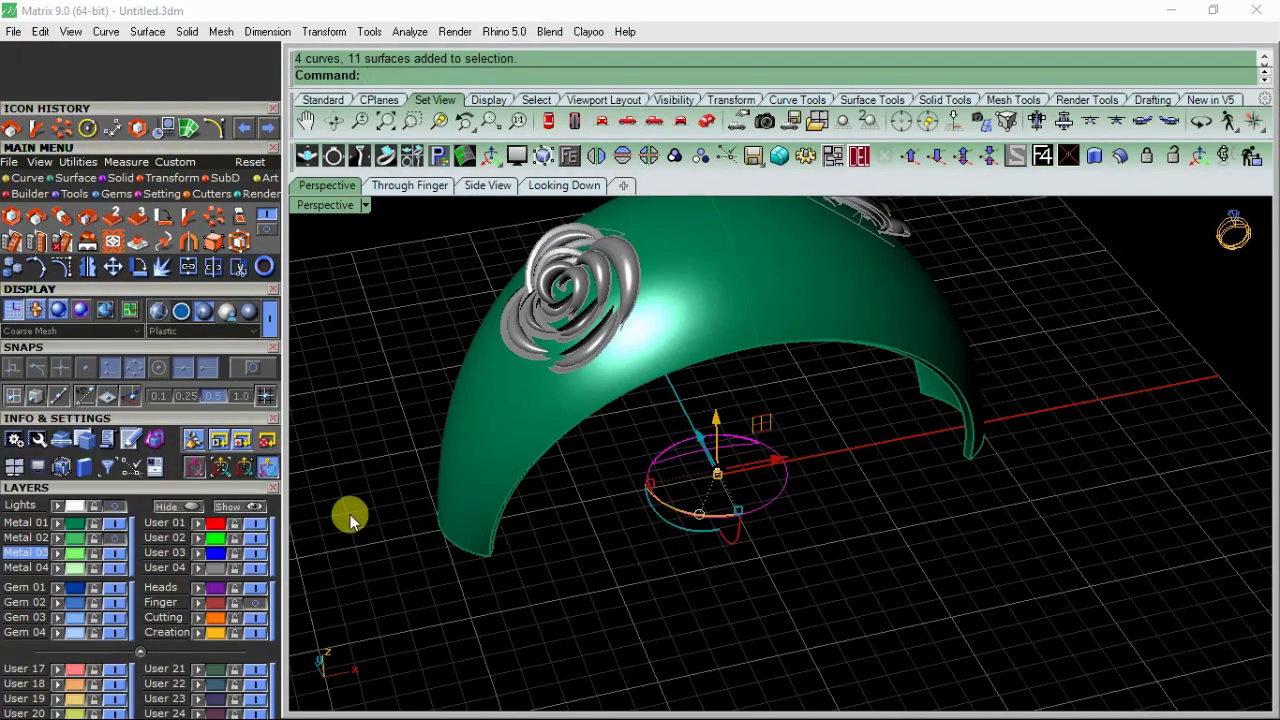
scroll(306, 534, "down", 3)
mouse_move(640, 480)
right_mouse_down()
mouse_move(718, 530)
mouse_move(737, 418)
mouse_move(860, 372)
right_mouse_up()
key("ctrl+z")
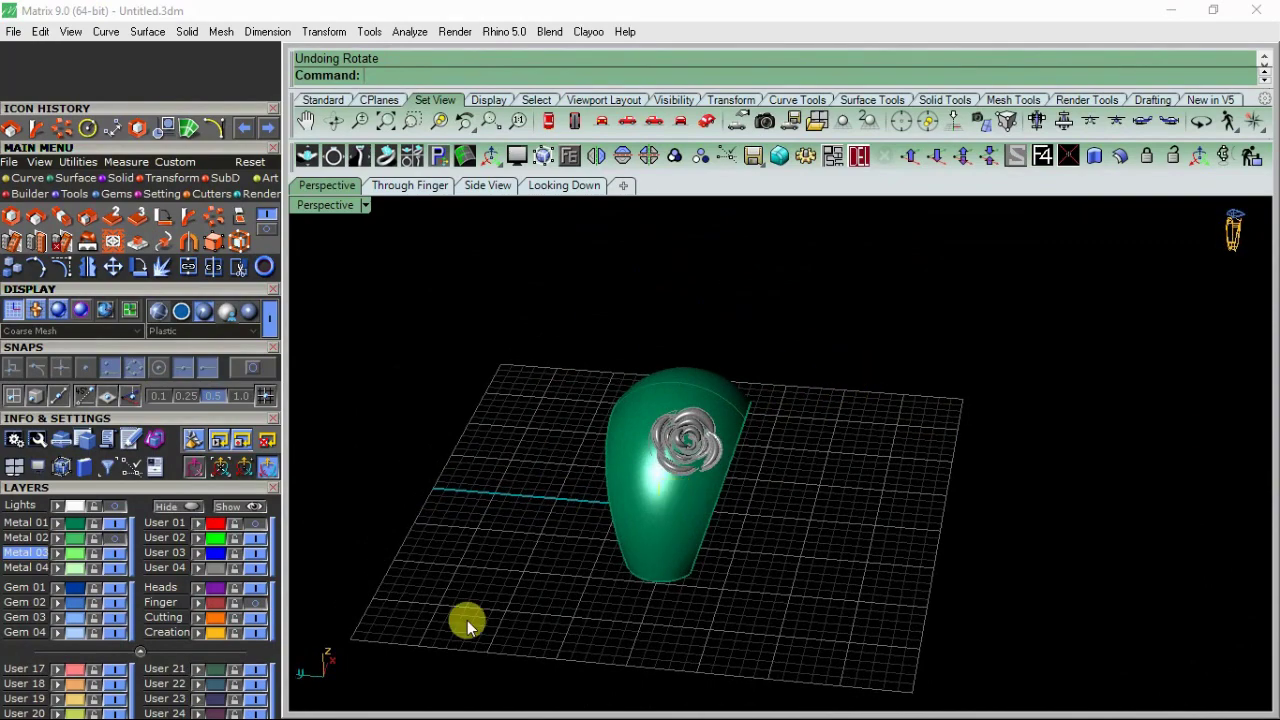
mouse_move(715, 450)
right_mouse_down()
mouse_move(748, 386)
mouse_move(817, 400)
mouse_move(751, 457)
right_mouse_up()
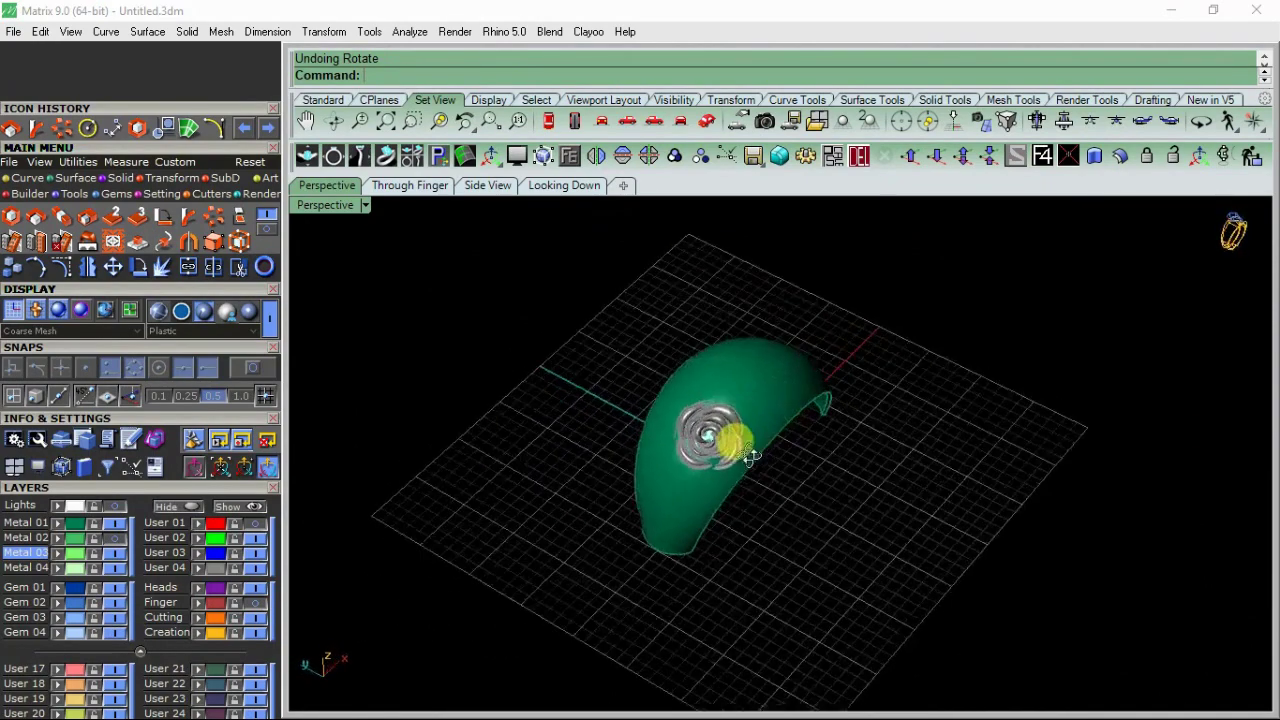
left_click(13, 31)
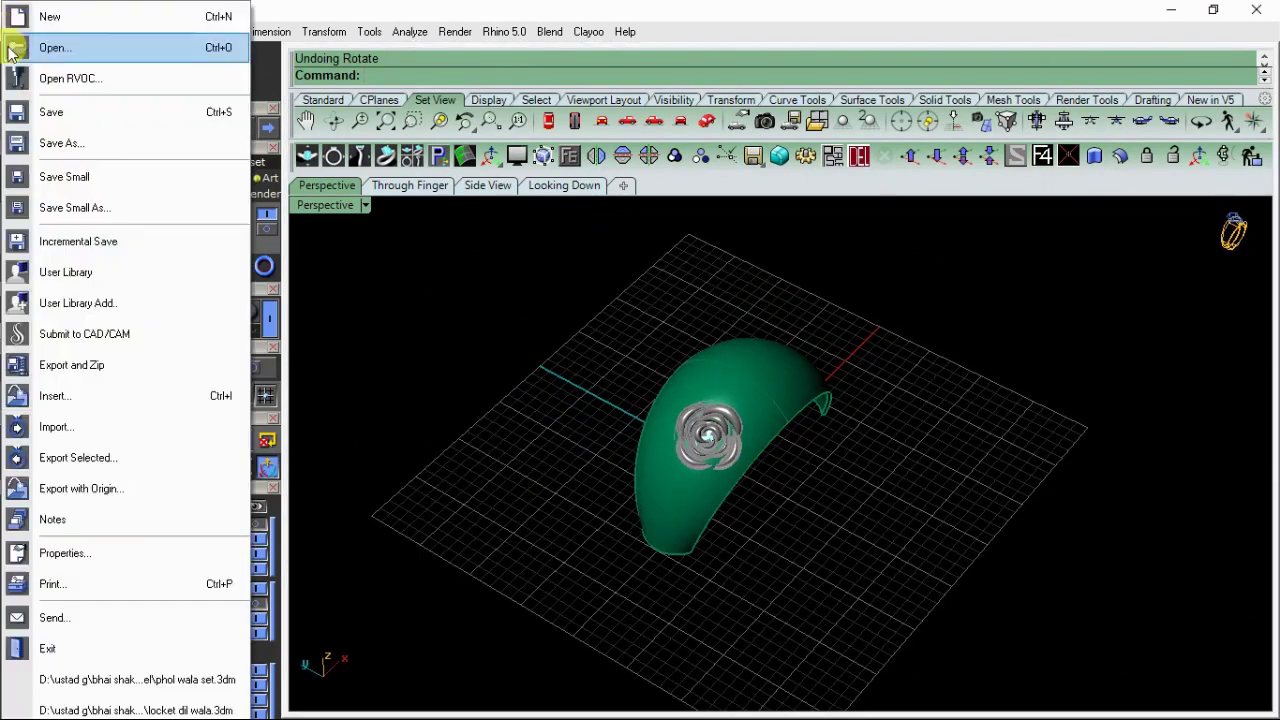
Step: Save the model with Save As under the name 'ring' on New Volume (D:)
left_click(90, 142)
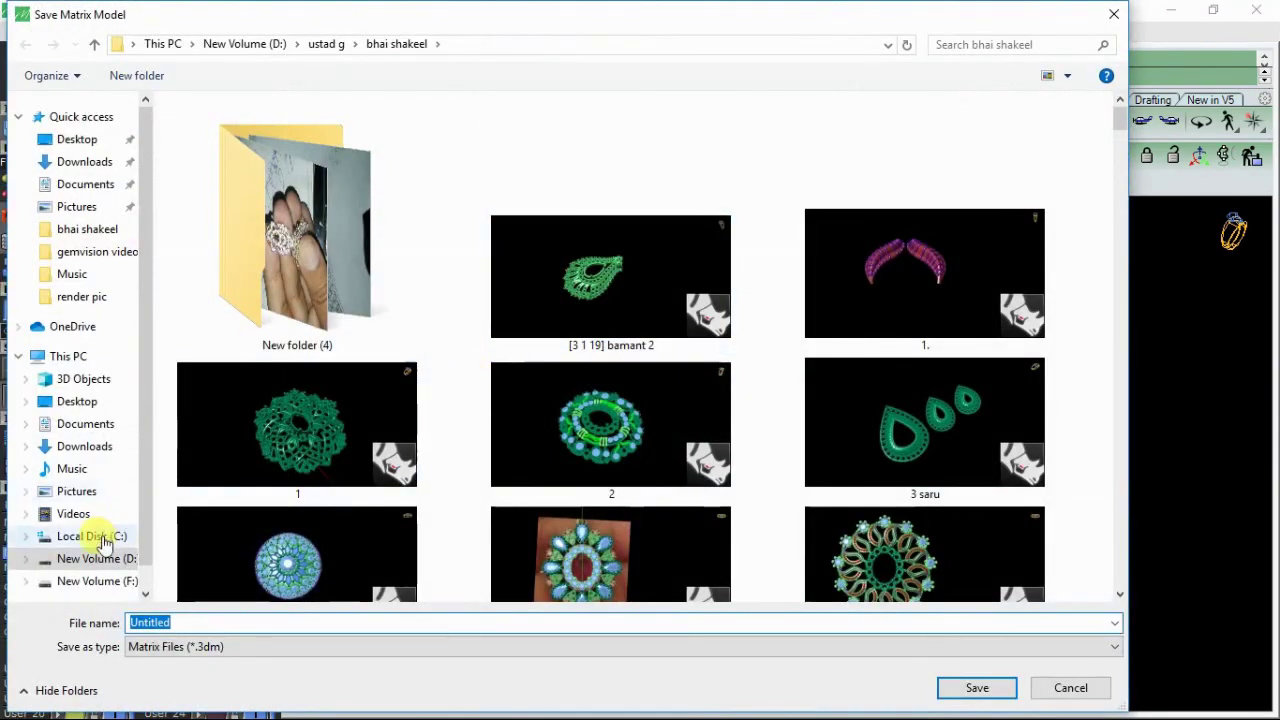
left_click(107, 567)
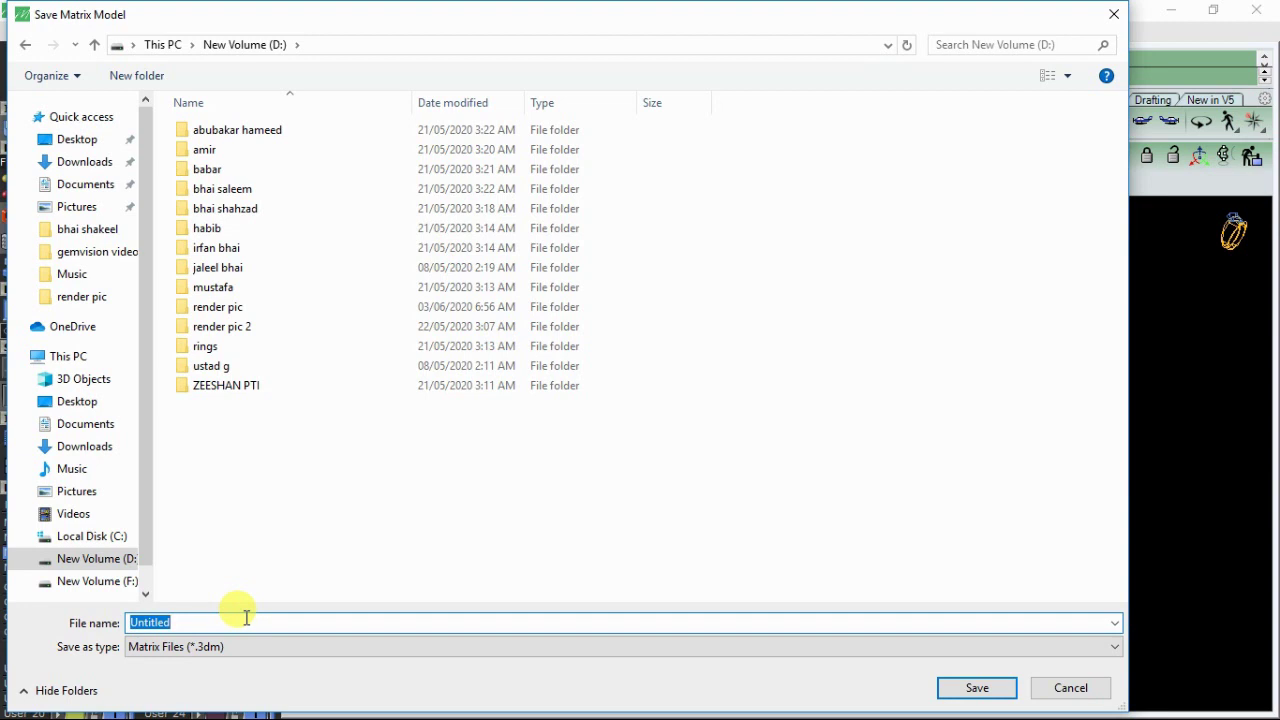
type("rinf")
key("BackSpace")
type("g")
left_click(246, 617)
key("Return")
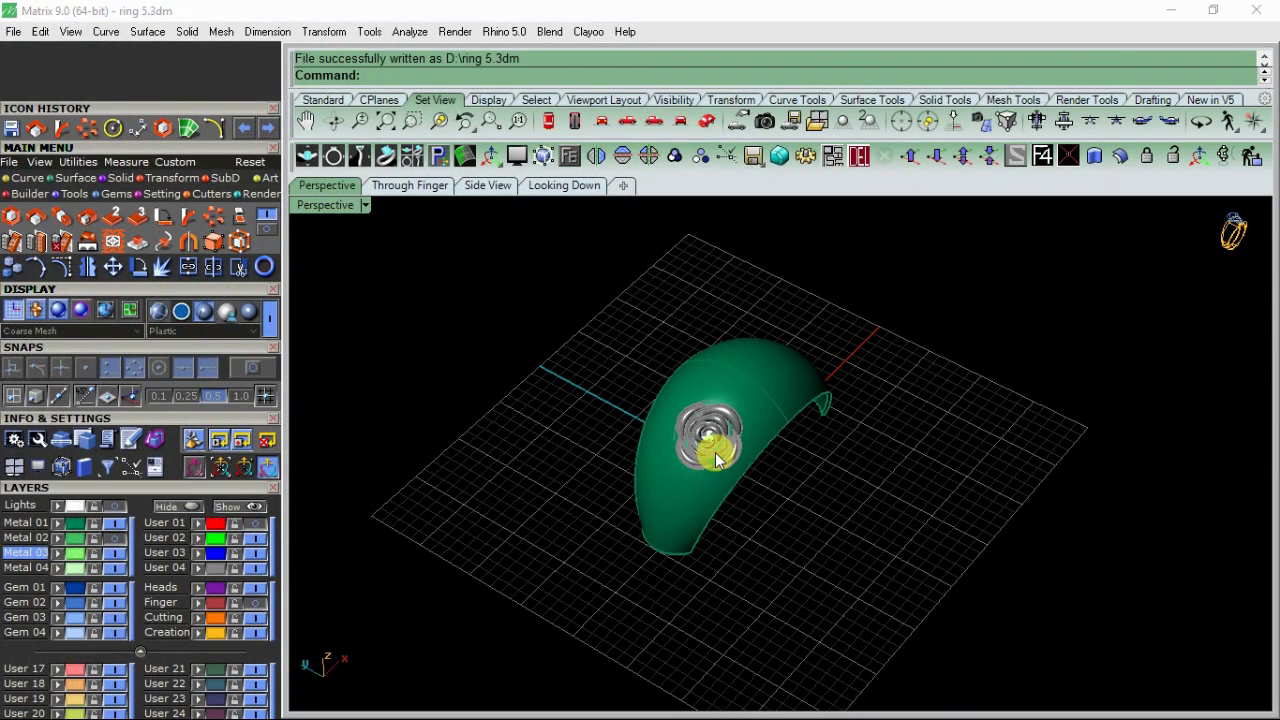
scroll(716, 458, "up", 2)
Step: Select the rose's inner petals and rotate them about their centre
scroll(720, 443, "up", 2)
scroll(694, 423, "up", 2)
left_click(714, 366)
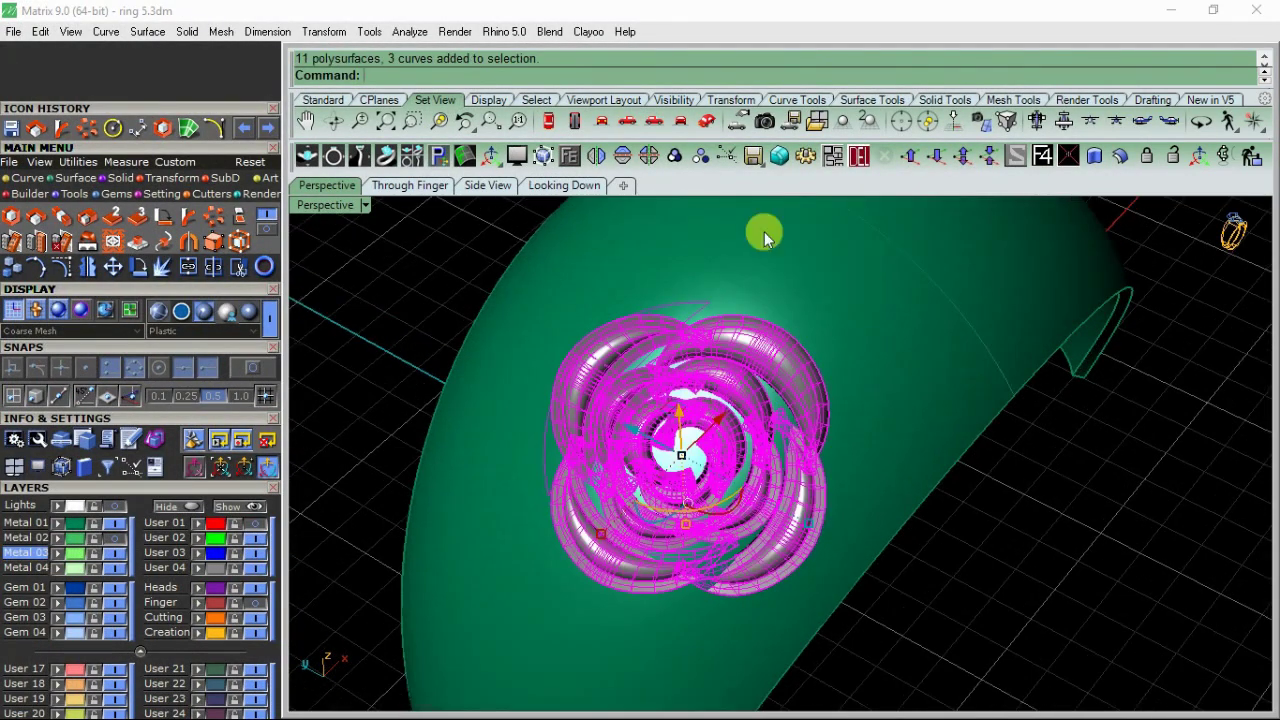
left_click(704, 160)
left_click(423, 251)
left_click(614, 396)
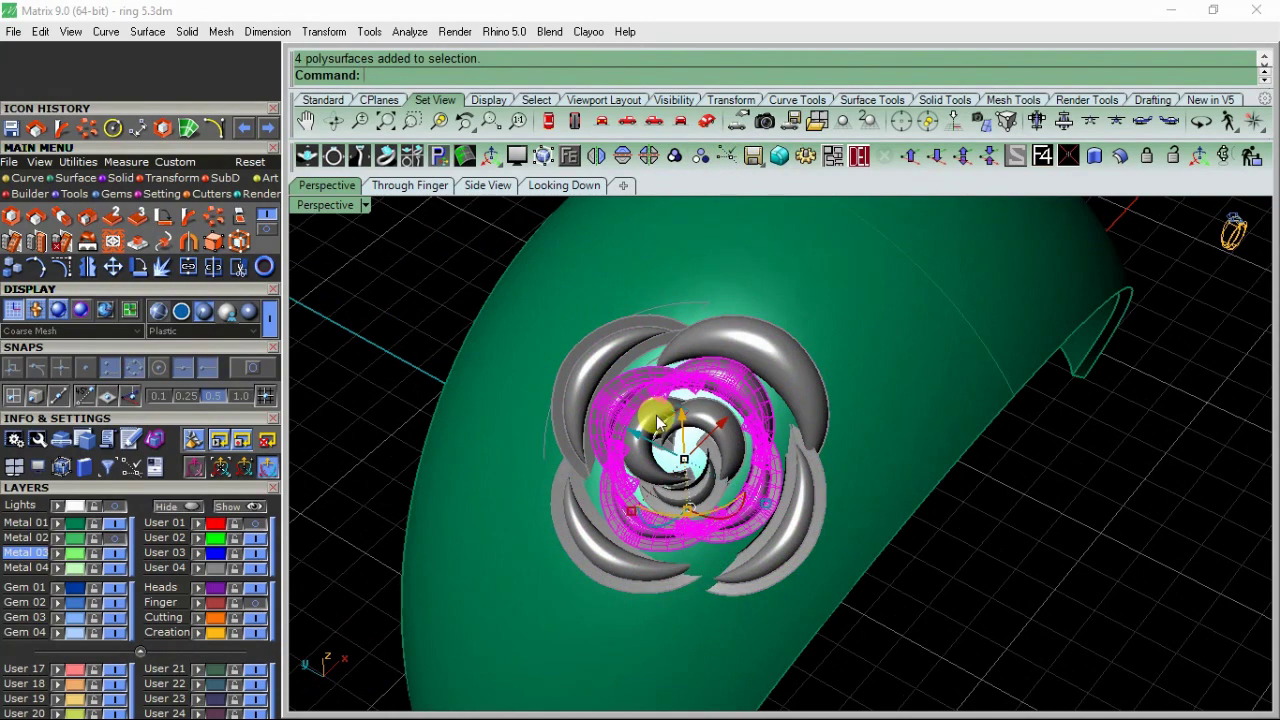
left_click_drag(712, 427, 726, 466)
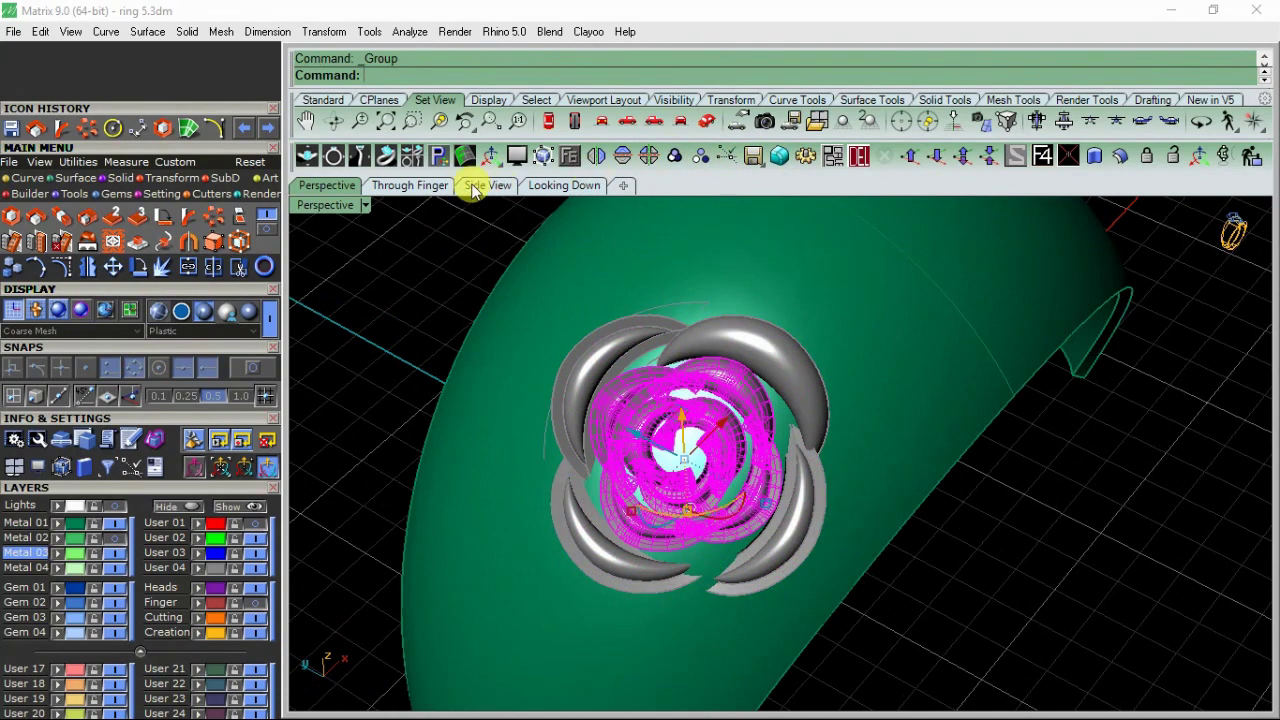
Step: Rotate-copy the rose about the ring origin in the Through Finger view
left_click(410, 185)
left_click(142, 263)
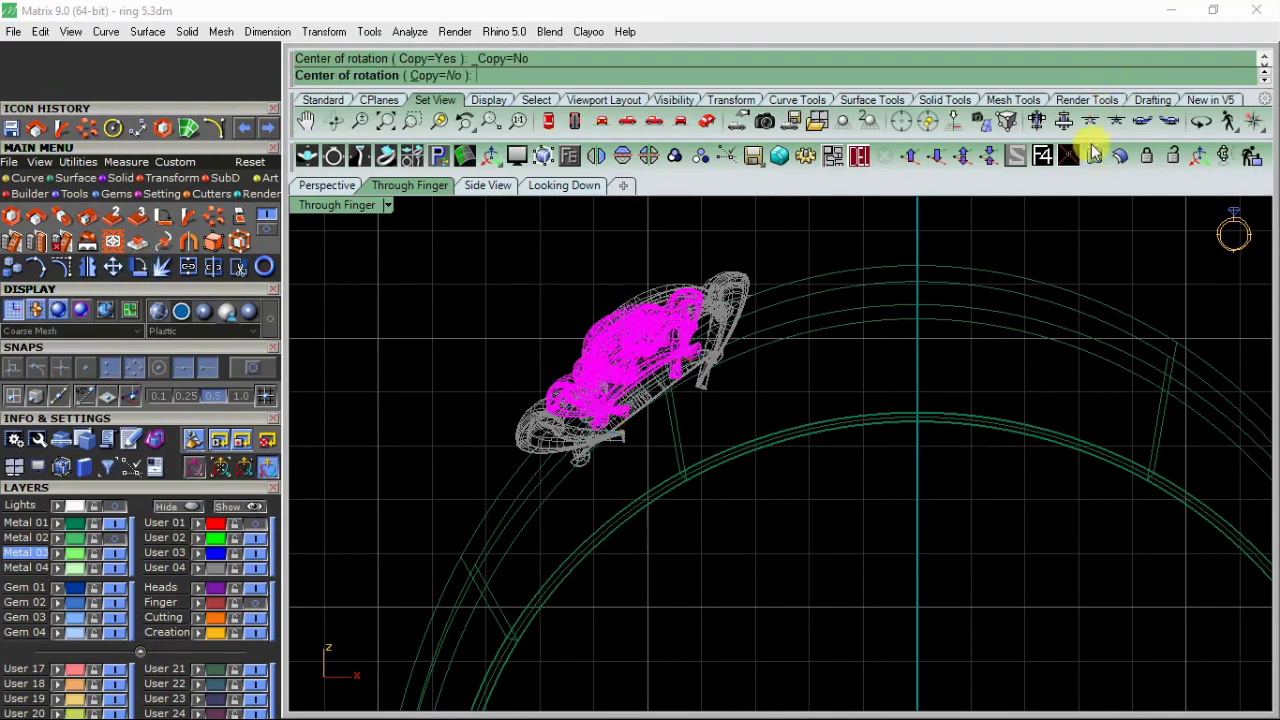
left_click(1045, 157)
left_click(555, 76)
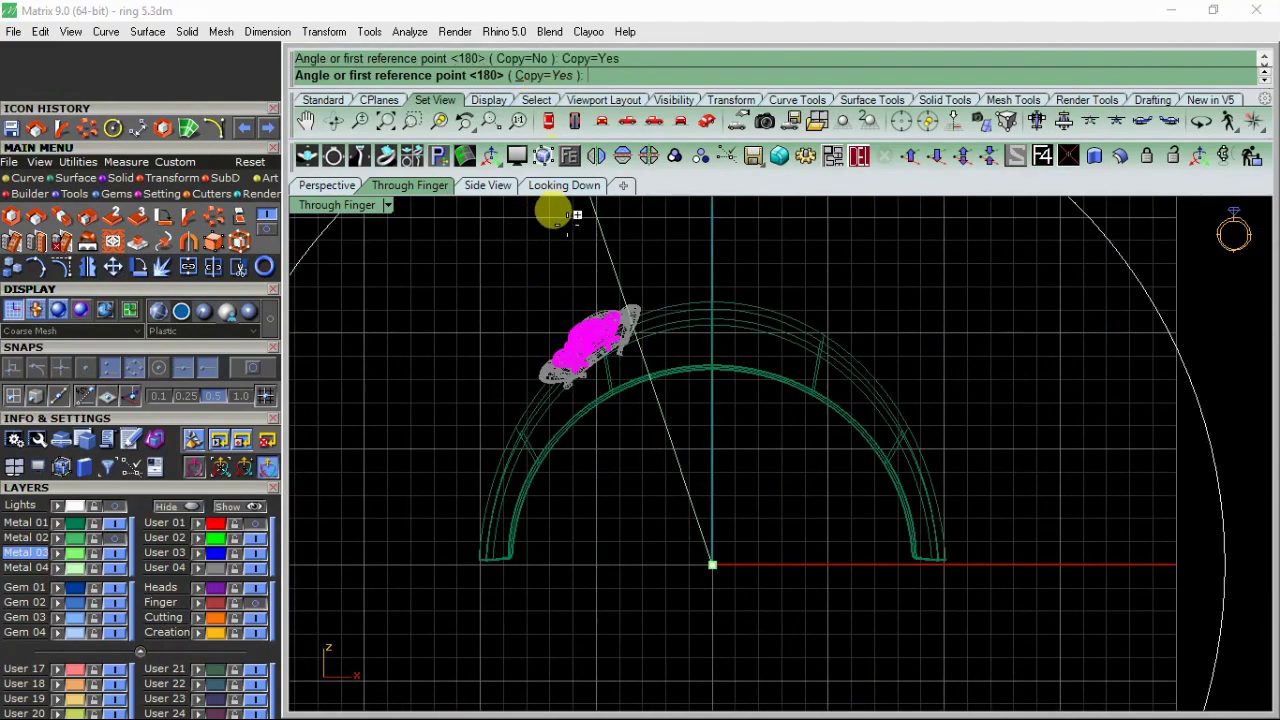
left_click(557, 268)
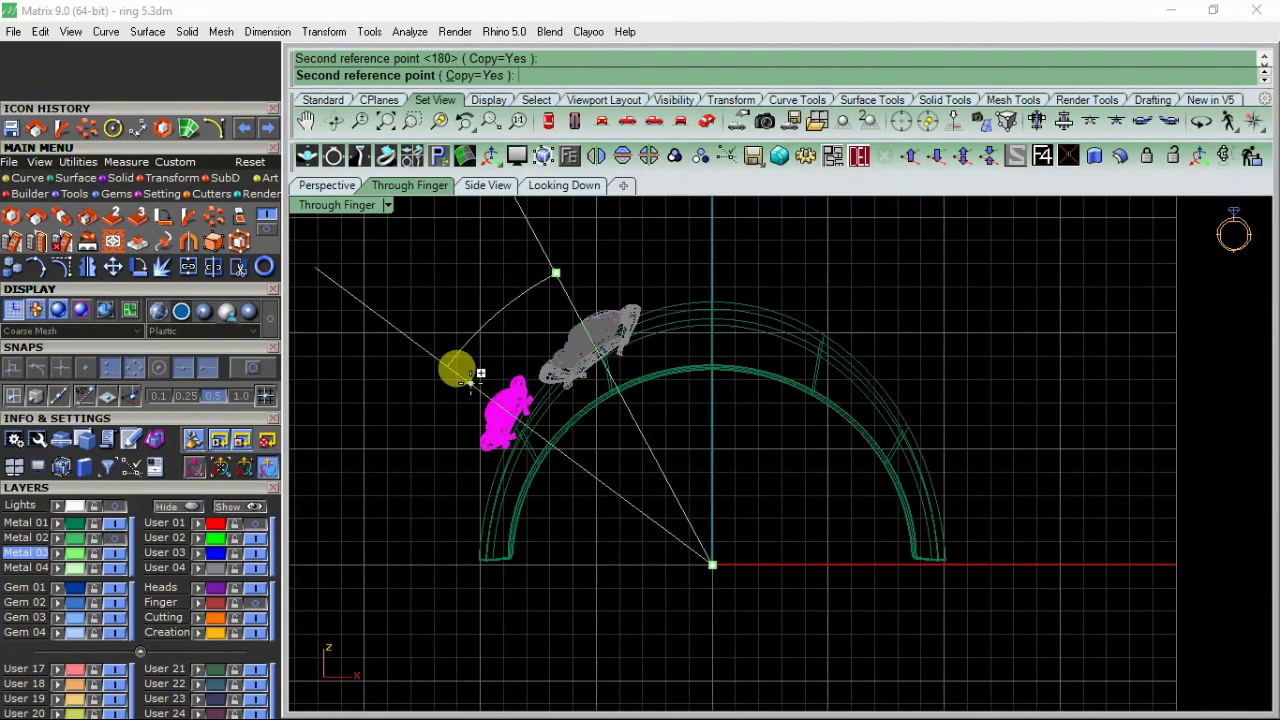
key("Return")
right_click(506, 426)
scroll(505, 420, "up", 5)
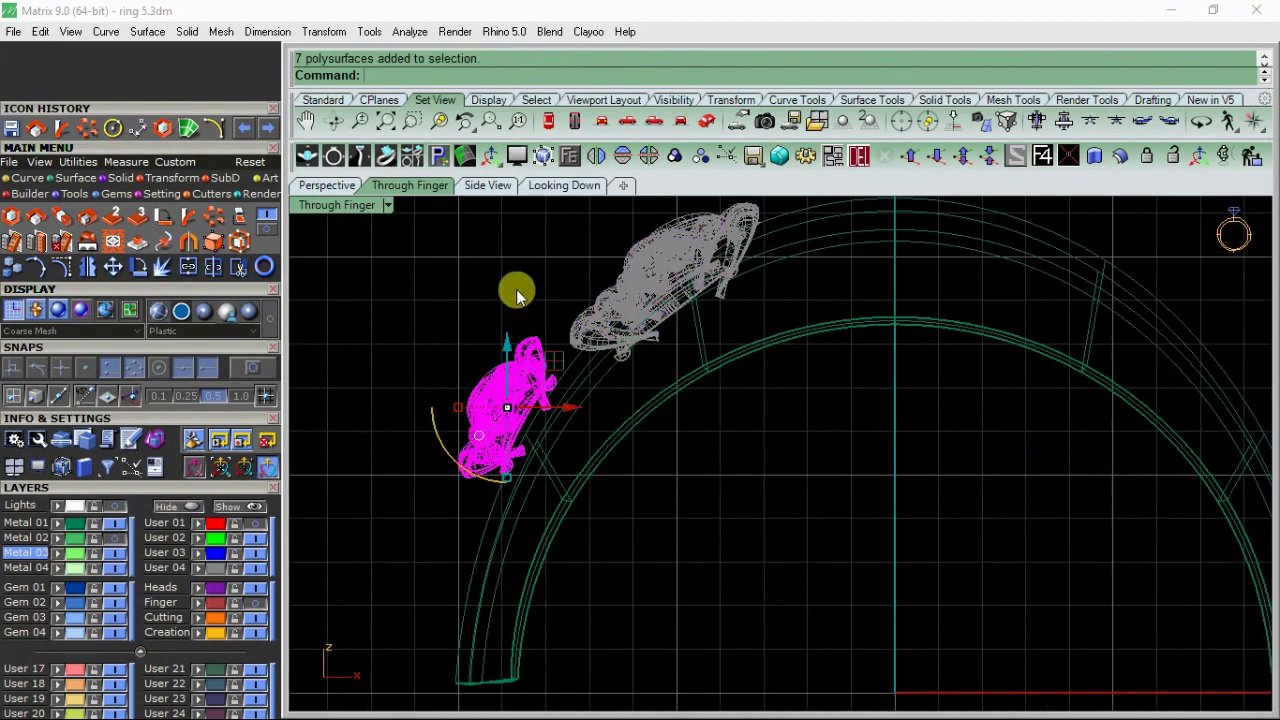
Step: Select the smaller rose copy with the shank hidden and move its gumball pivot to its base
left_click(325, 185)
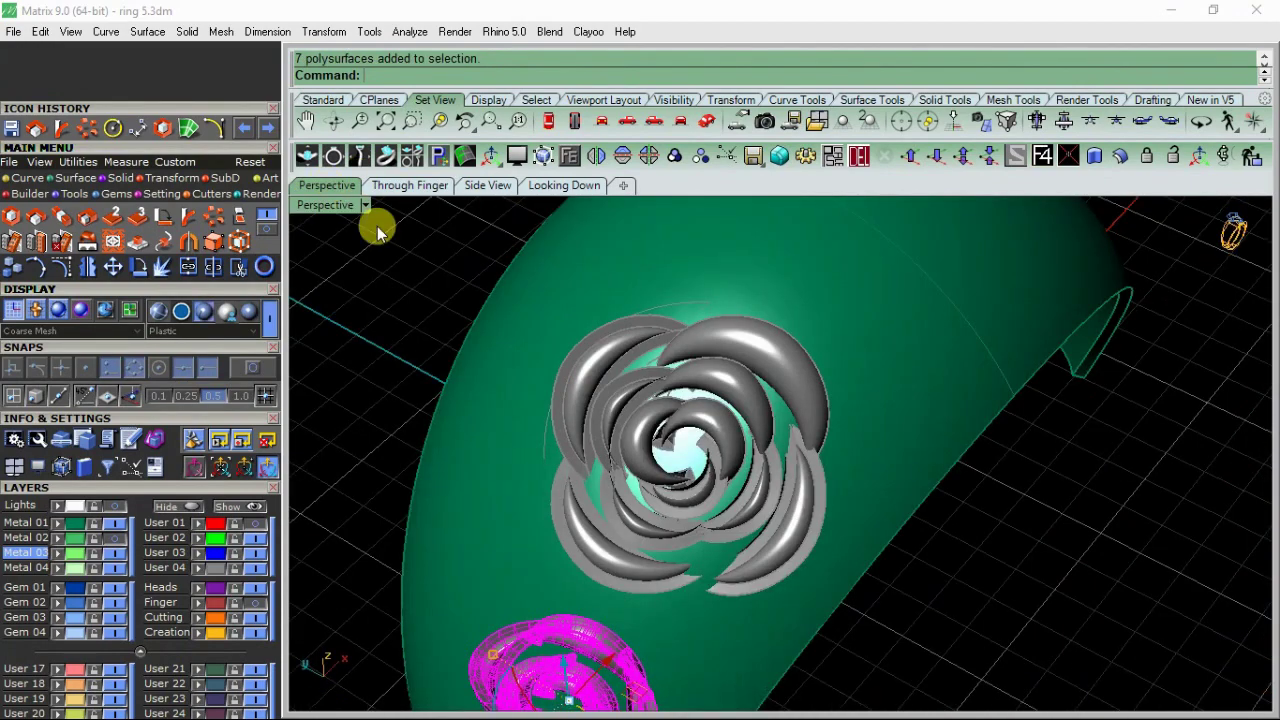
left_click(94, 540)
left_click_drag(931, 320, 503, 569)
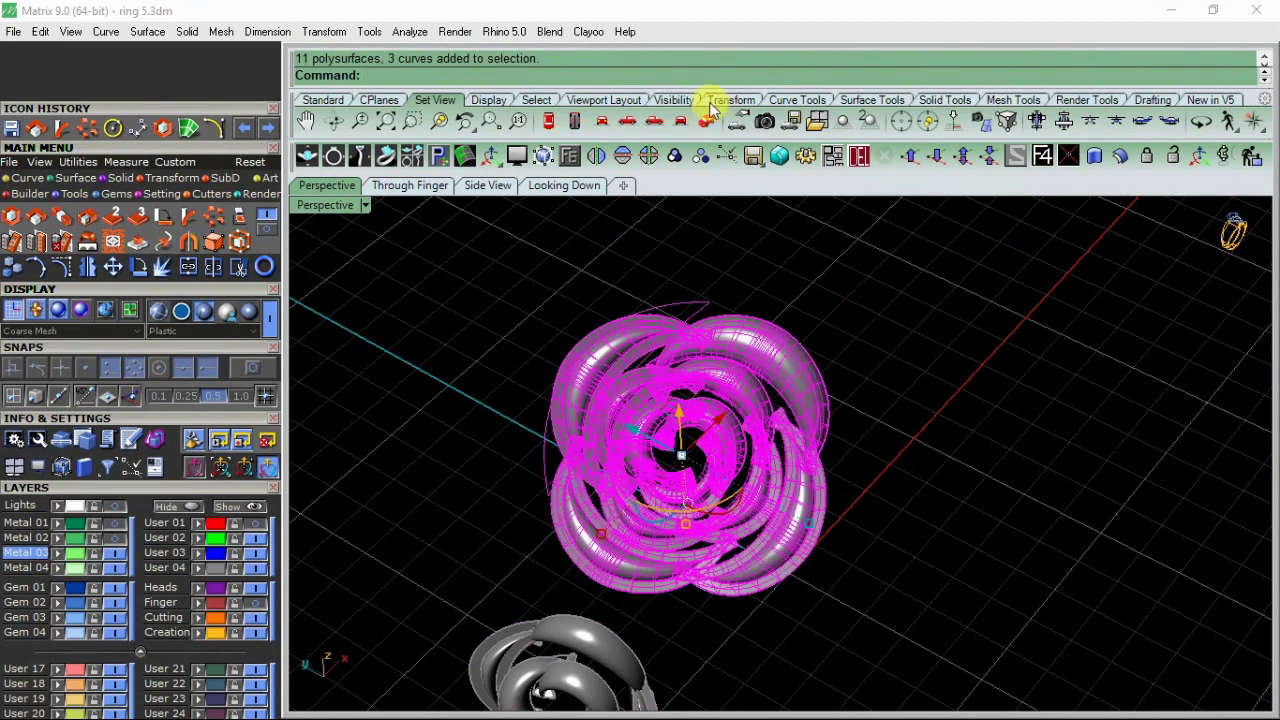
left_click(677, 157)
right_click_drag(508, 585, 628, 381, "shift")
left_click(665, 475)
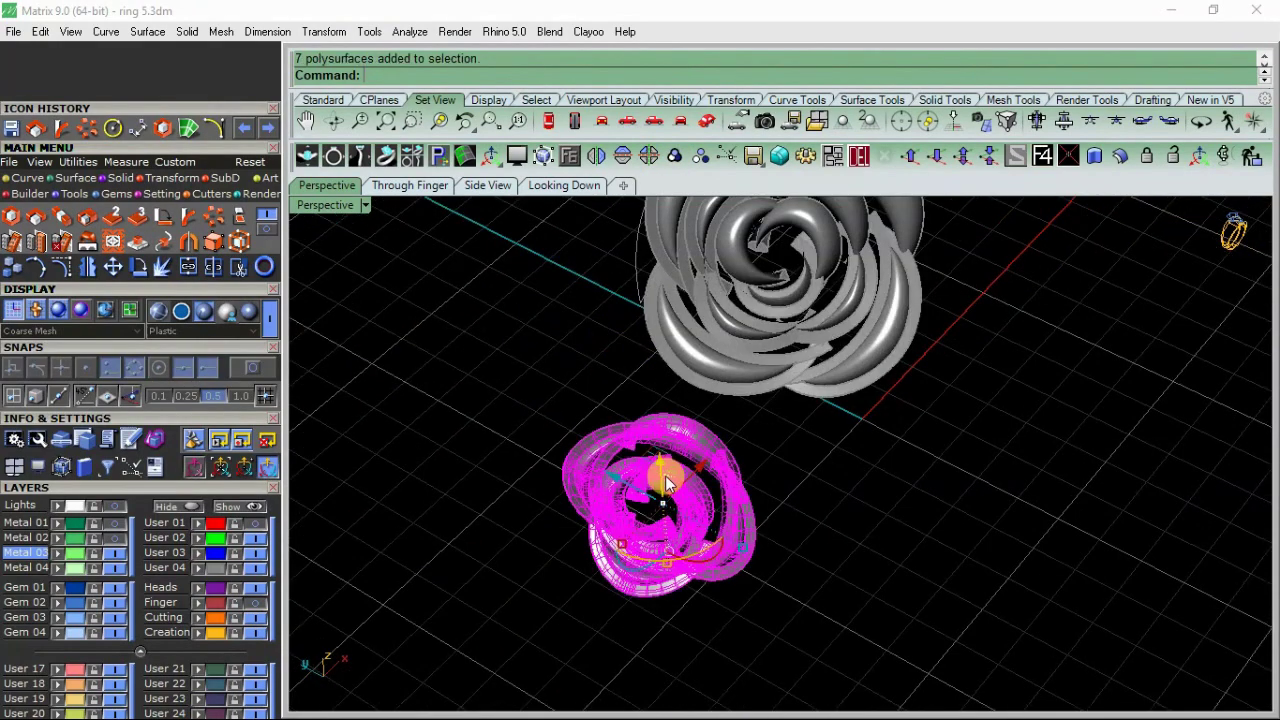
left_click(430, 186)
left_click(95, 524)
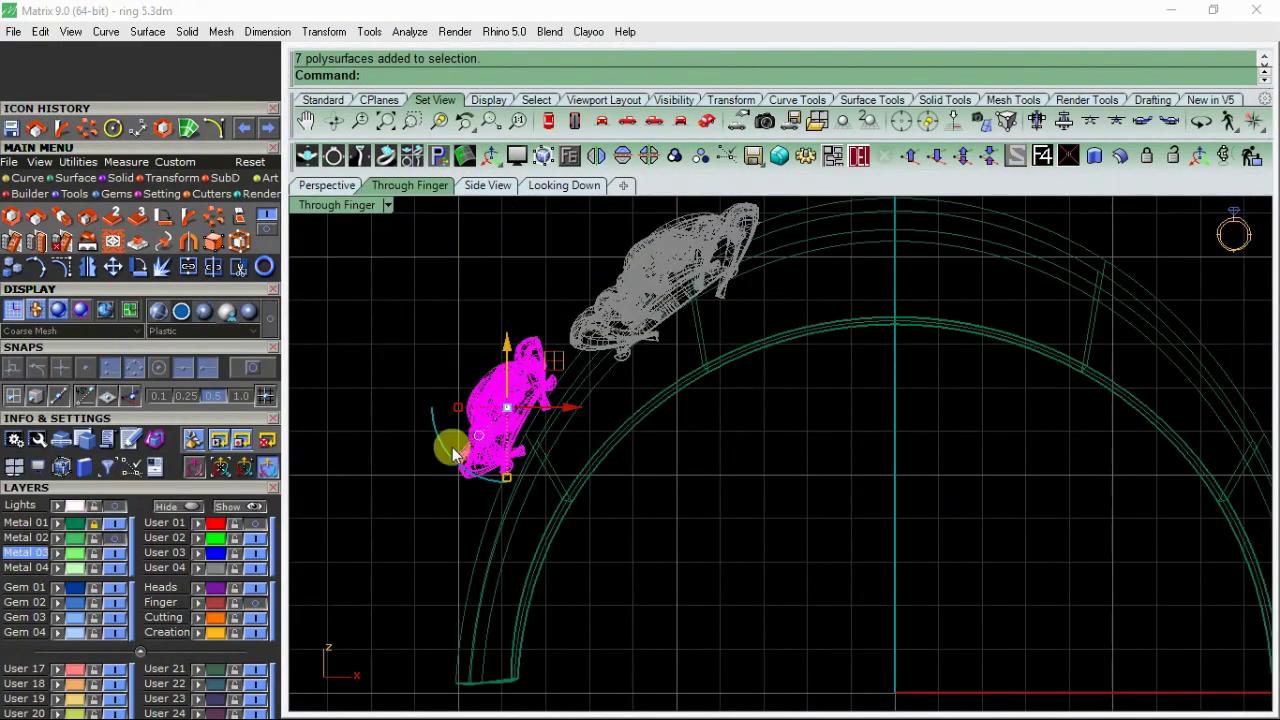
right_click_drag(452, 447, 625, 396)
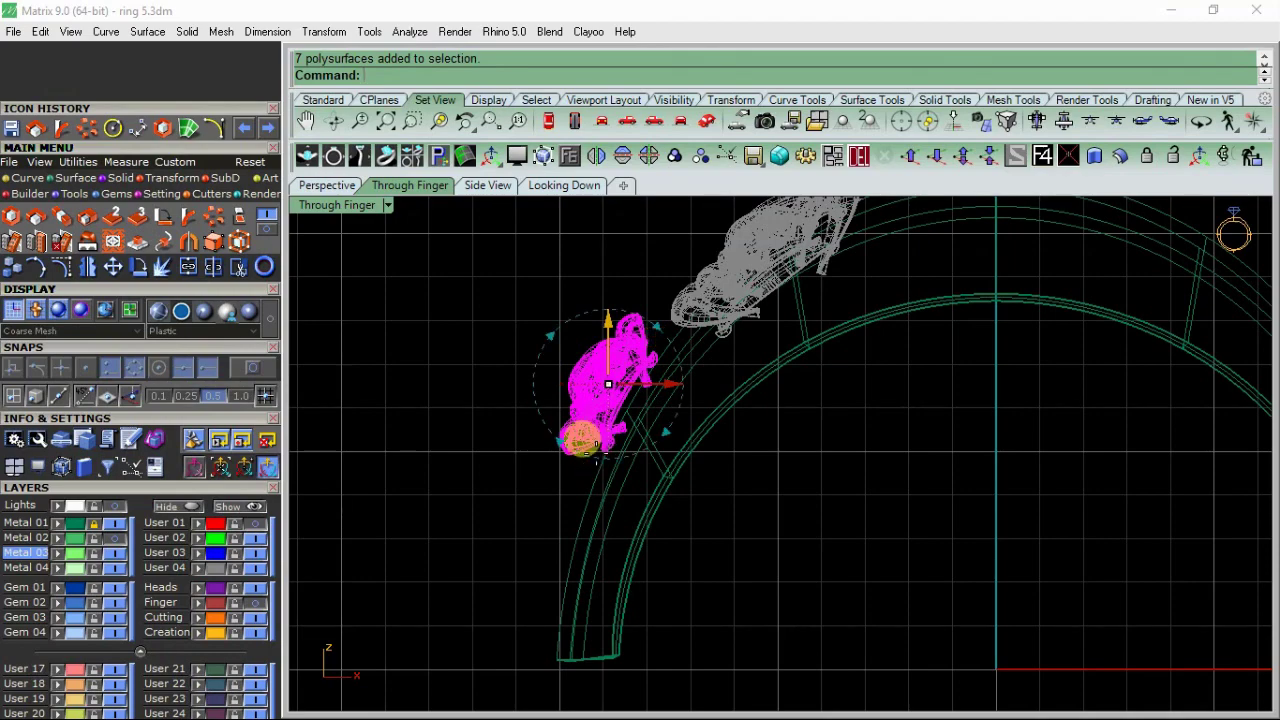
mouse_move(583, 443)
left_mouse_down()
mouse_move(662, 447)
mouse_move(670, 414)
left_mouse_up()
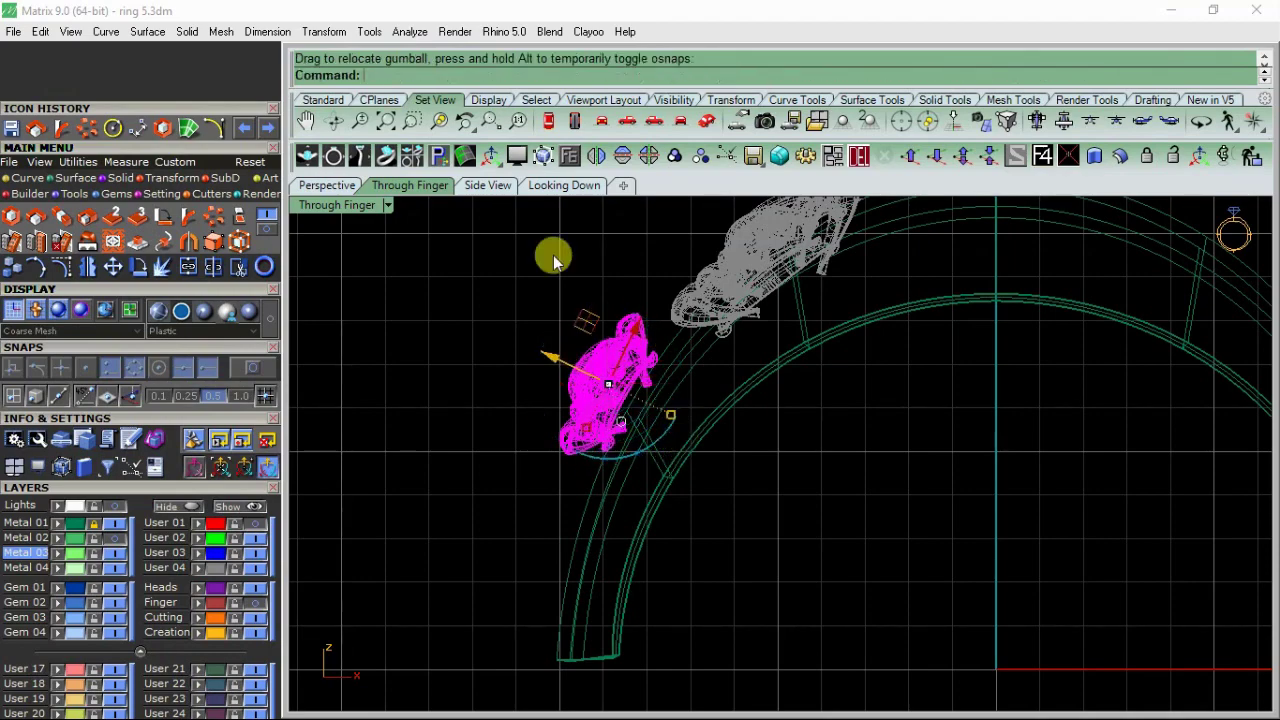
Step: Move the small rose against the band and reposition its rotation pivot
left_click(330, 188)
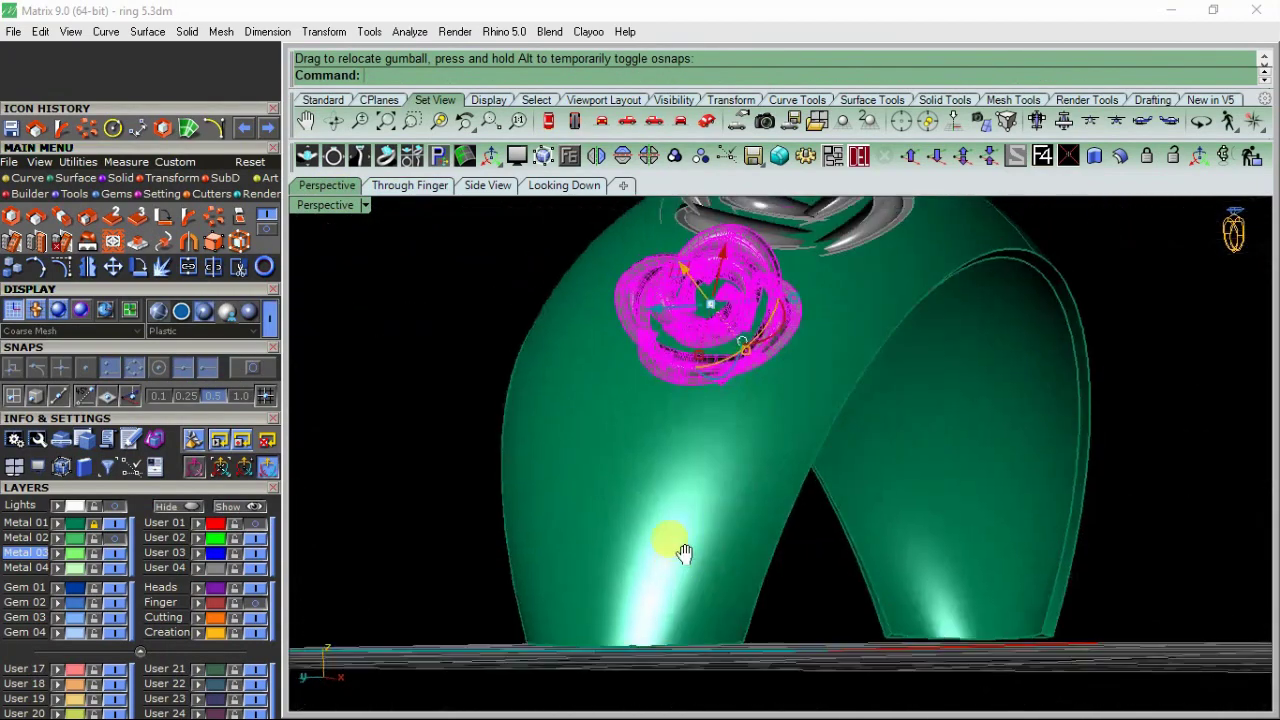
right_click_drag(755, 477, 505, 420)
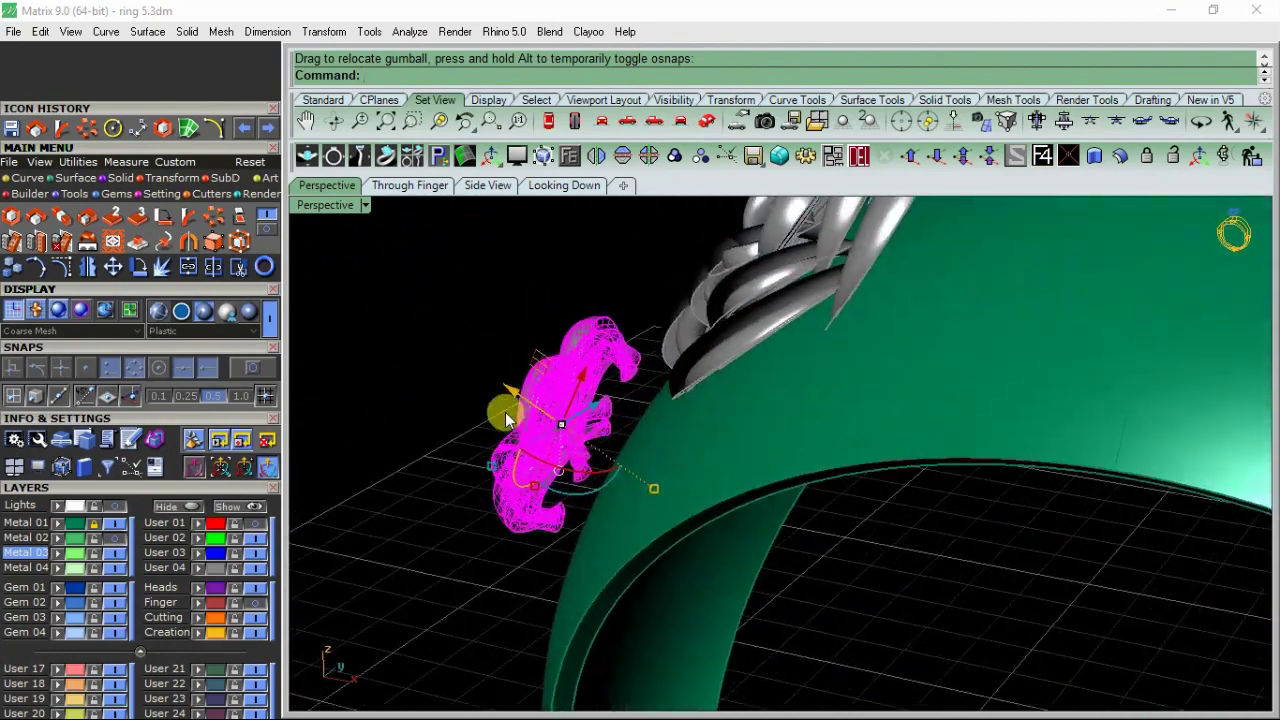
left_click_drag(505, 420, 588, 445)
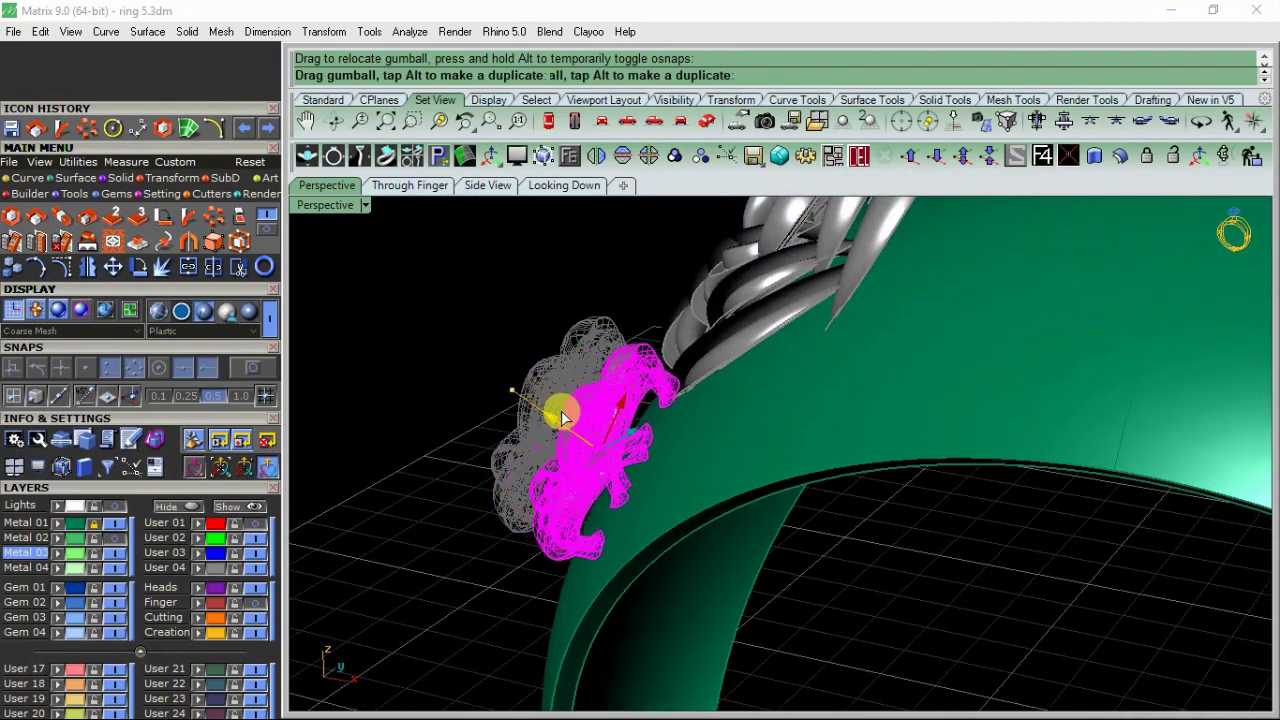
mouse_move(588, 445)
right_mouse_down()
mouse_move(657, 486)
mouse_move(857, 434)
mouse_move(814, 414)
right_mouse_up()
left_click(784, 395)
mouse_move(748, 500)
right_mouse_down()
mouse_move(729, 463)
mouse_move(609, 443)
right_mouse_up()
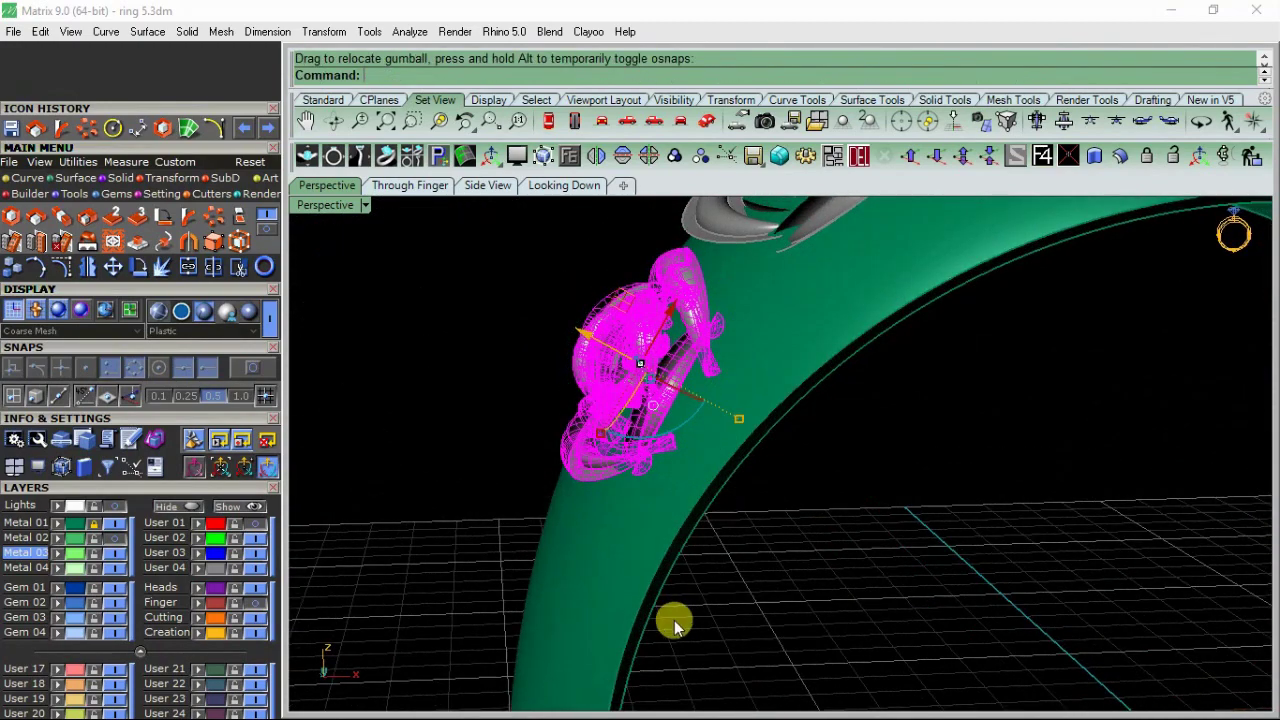
mouse_move(457, 314)
right_mouse_down()
mouse_move(706, 337)
mouse_move(783, 326)
mouse_move(760, 404)
mouse_move(915, 466)
mouse_move(716, 424)
mouse_move(826, 503)
mouse_move(826, 289)
mouse_move(813, 393)
right_mouse_up()
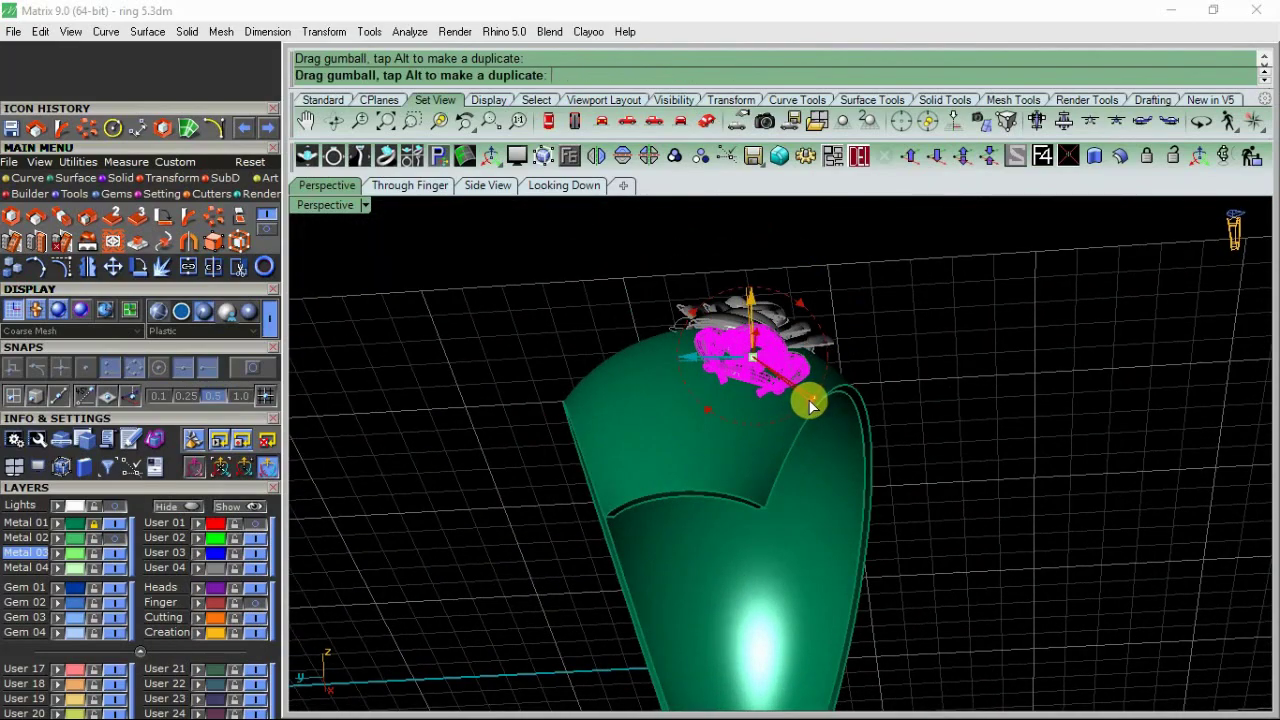
Step: Reposition the small rose's gumball pivot and tilt the rose to sit on the band
left_click(929, 317)
mouse_move(929, 317)
right_mouse_down()
mouse_move(780, 343)
mouse_move(797, 345)
mouse_move(708, 446)
right_mouse_up()
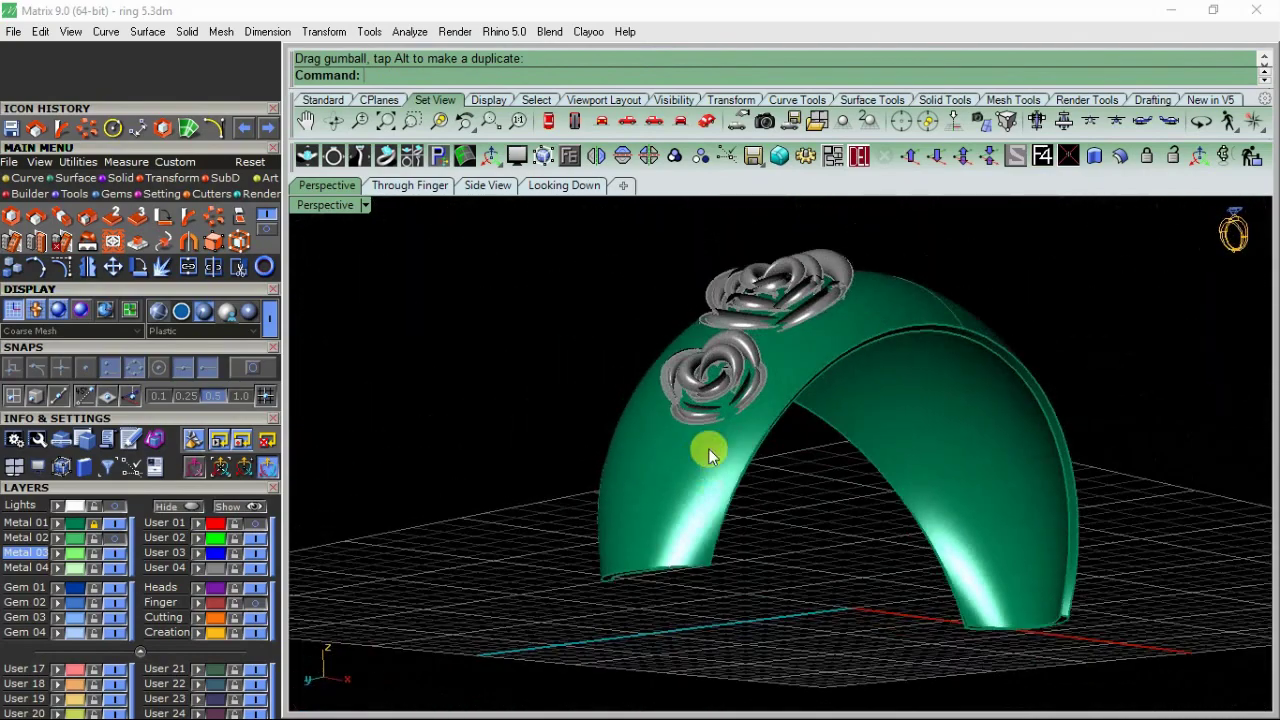
scroll(708, 446, "up", 5)
left_click(733, 396)
right_click_drag(813, 406, 669, 407)
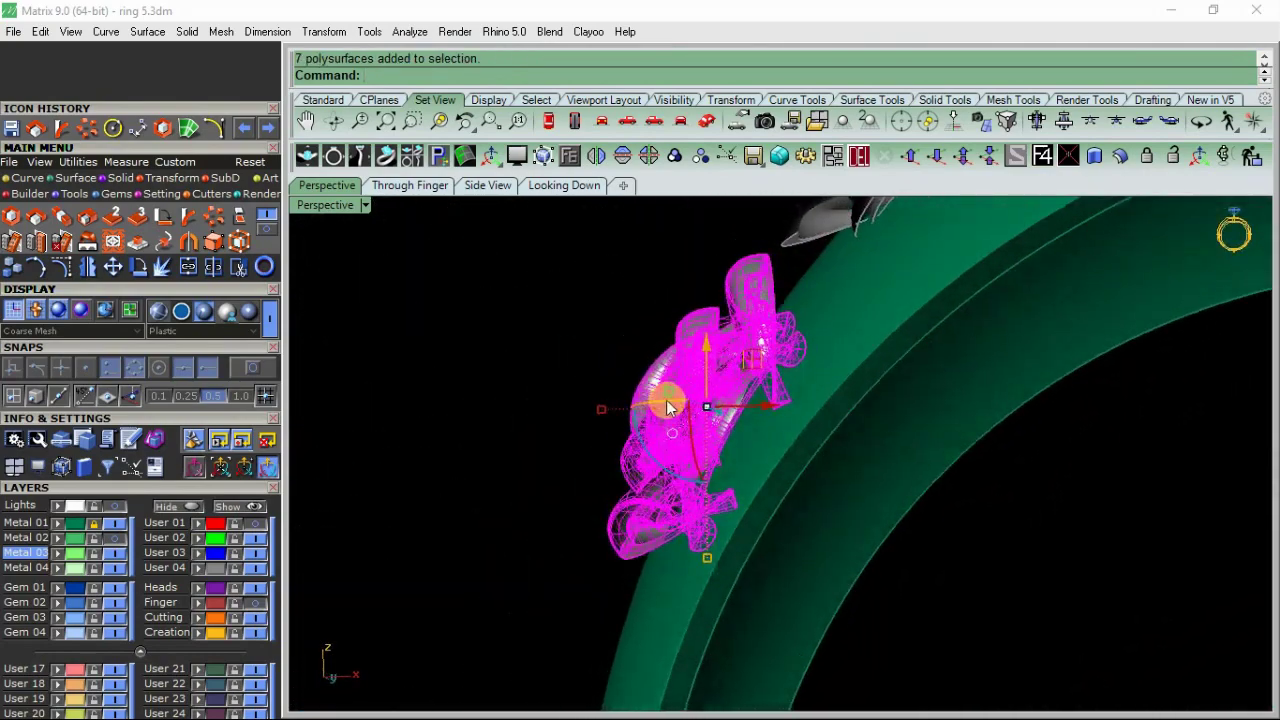
left_click_drag(680, 468, 703, 422)
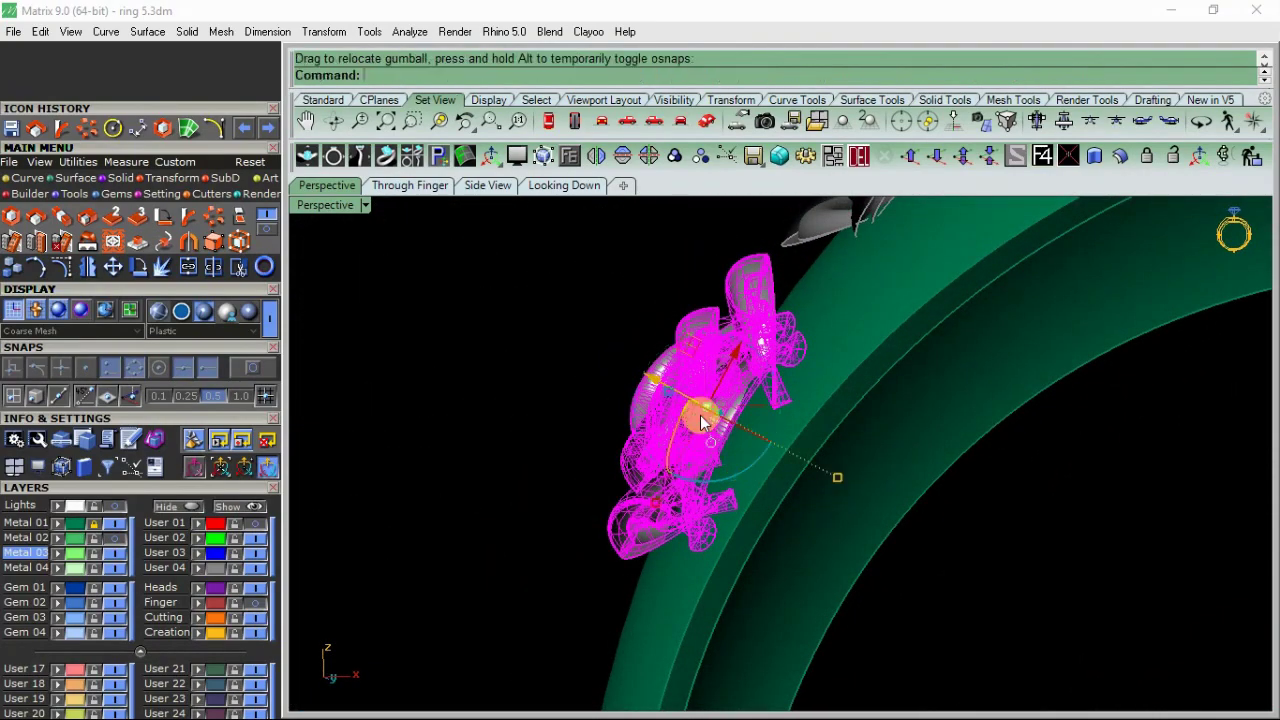
left_click_drag(651, 385, 651, 381)
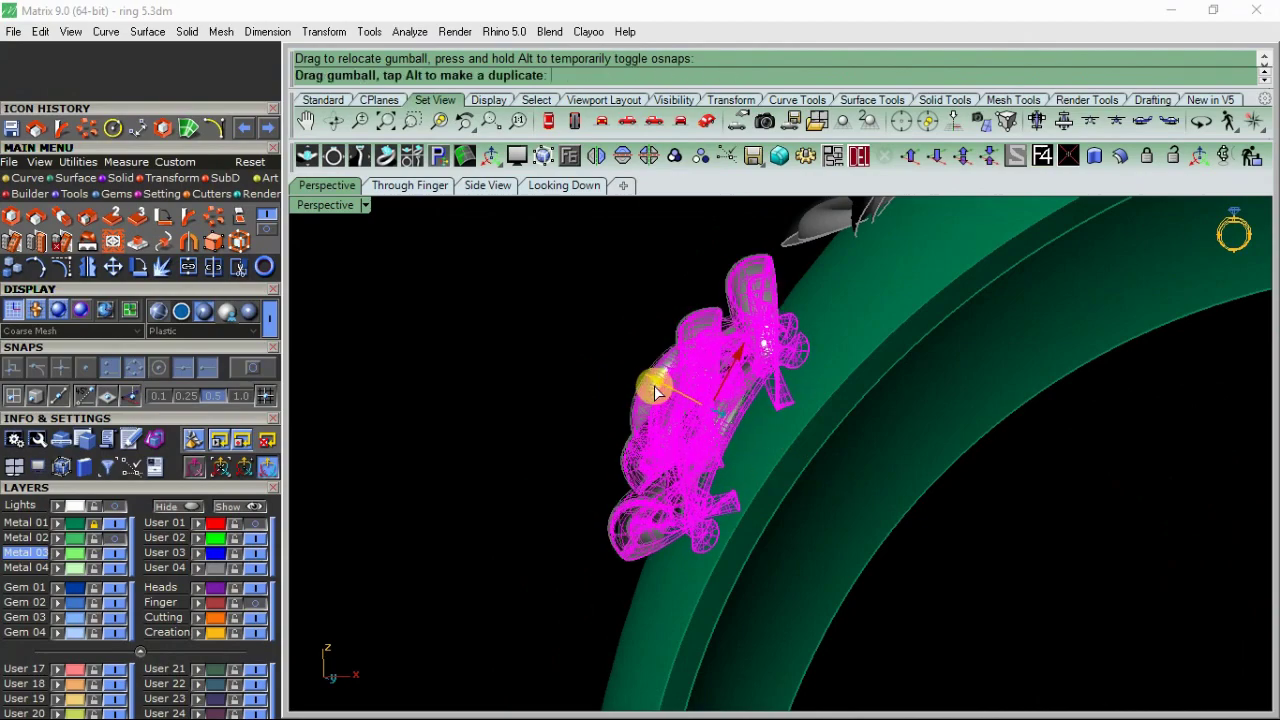
key("Escape")
Step: Relocate the pivot again and tilt the small rose flat onto the band below the large rose
mouse_move(651, 381)
right_mouse_down()
mouse_move(530, 377)
mouse_move(601, 373)
mouse_move(814, 500)
right_mouse_up()
scroll(697, 434, "down", 3)
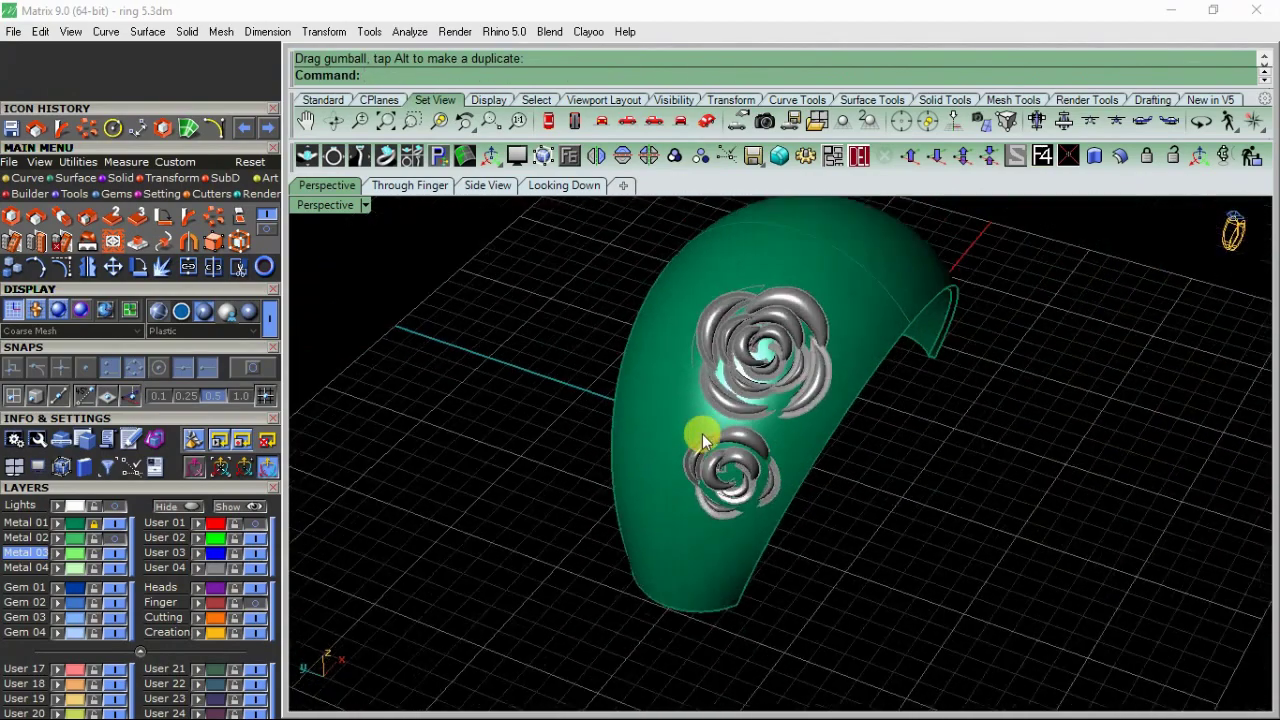
scroll(725, 460, "up", 5)
scroll(720, 455, "down", 4)
left_click(620, 343)
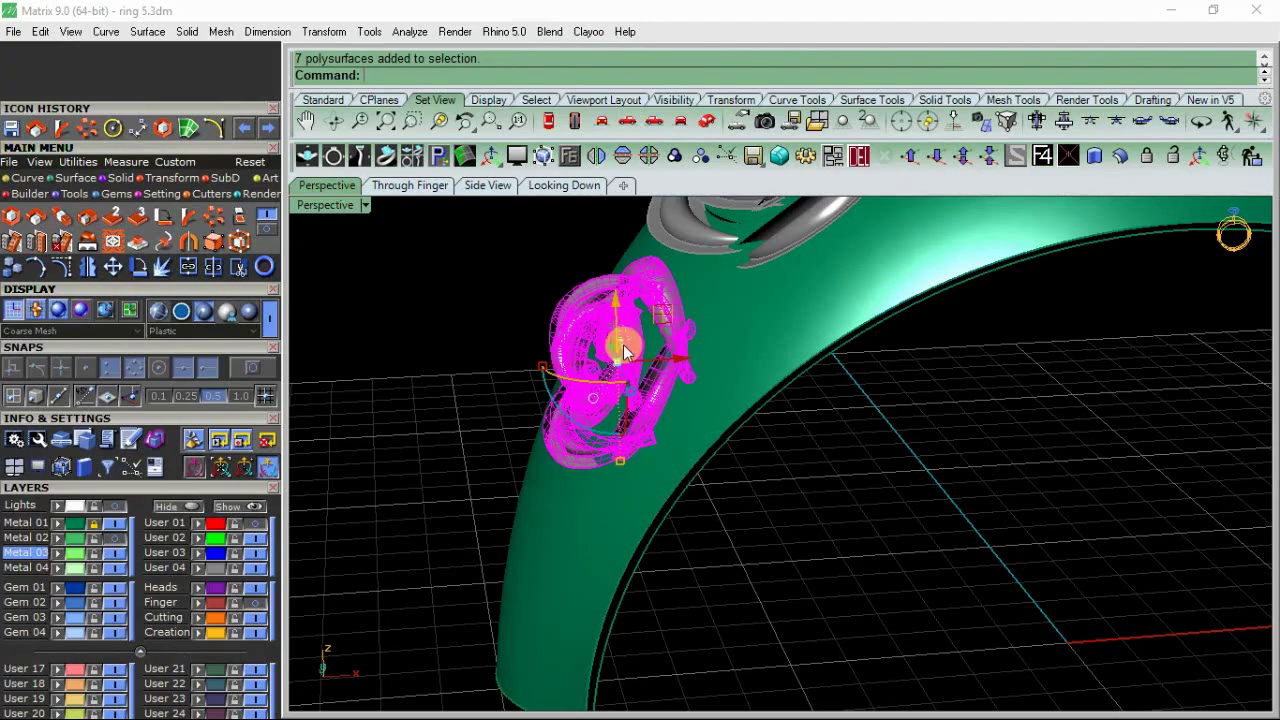
mouse_move(594, 430)
left_mouse_down("ctrl")
mouse_move(668, 428)
mouse_move(620, 358)
mouse_move(446, 337)
left_mouse_up("ctrl")
mouse_move(446, 337)
right_mouse_down()
mouse_move(845, 397)
mouse_move(757, 366)
mouse_move(691, 386)
mouse_move(571, 357)
mouse_move(463, 375)
mouse_move(694, 437)
mouse_move(785, 370)
mouse_move(651, 434)
mouse_move(676, 374)
right_mouse_up()
Step: Group the two roses and rotate-copy them about 0,0,0 onto the opposite shoulder
left_click(625, 370)
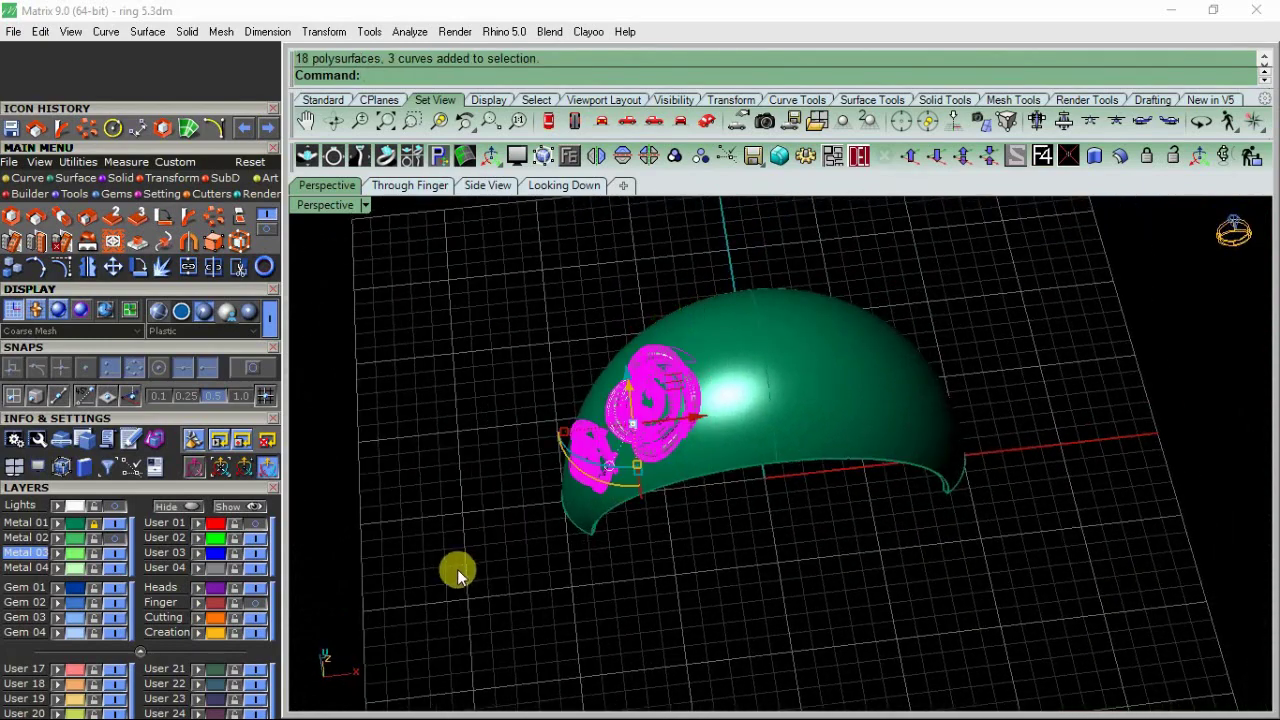
left_click(675, 157)
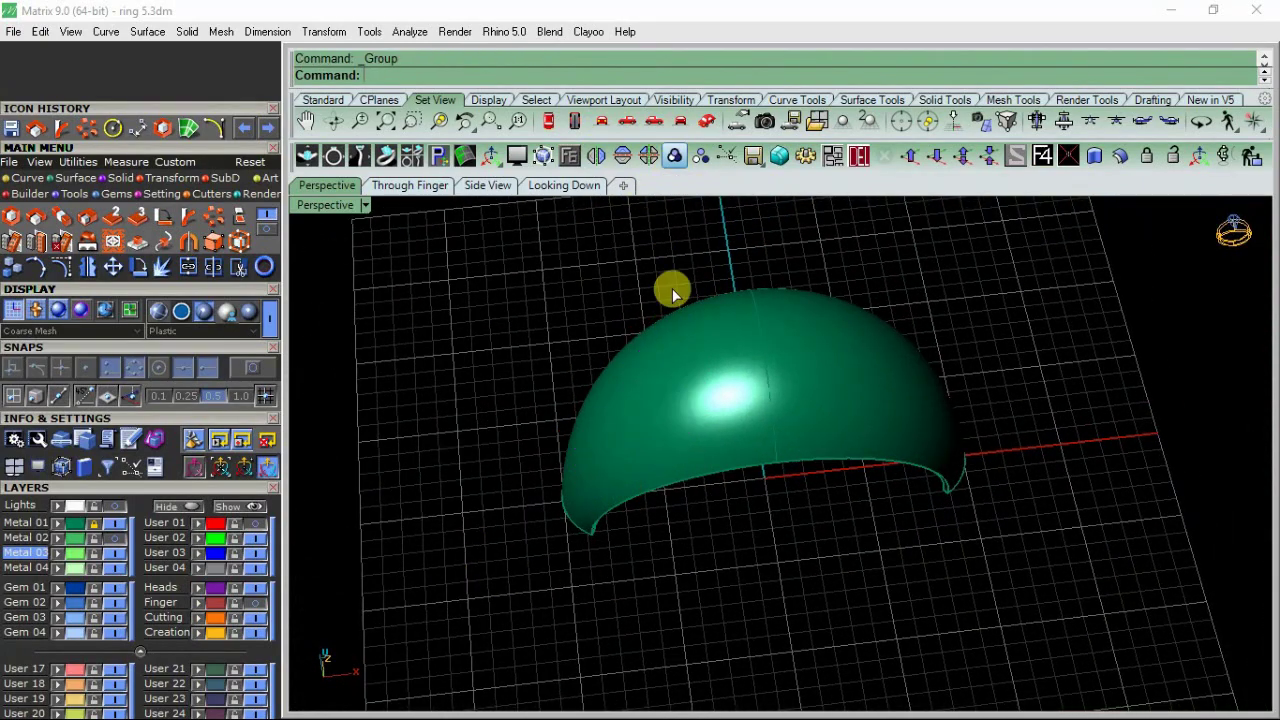
left_click(1043, 155)
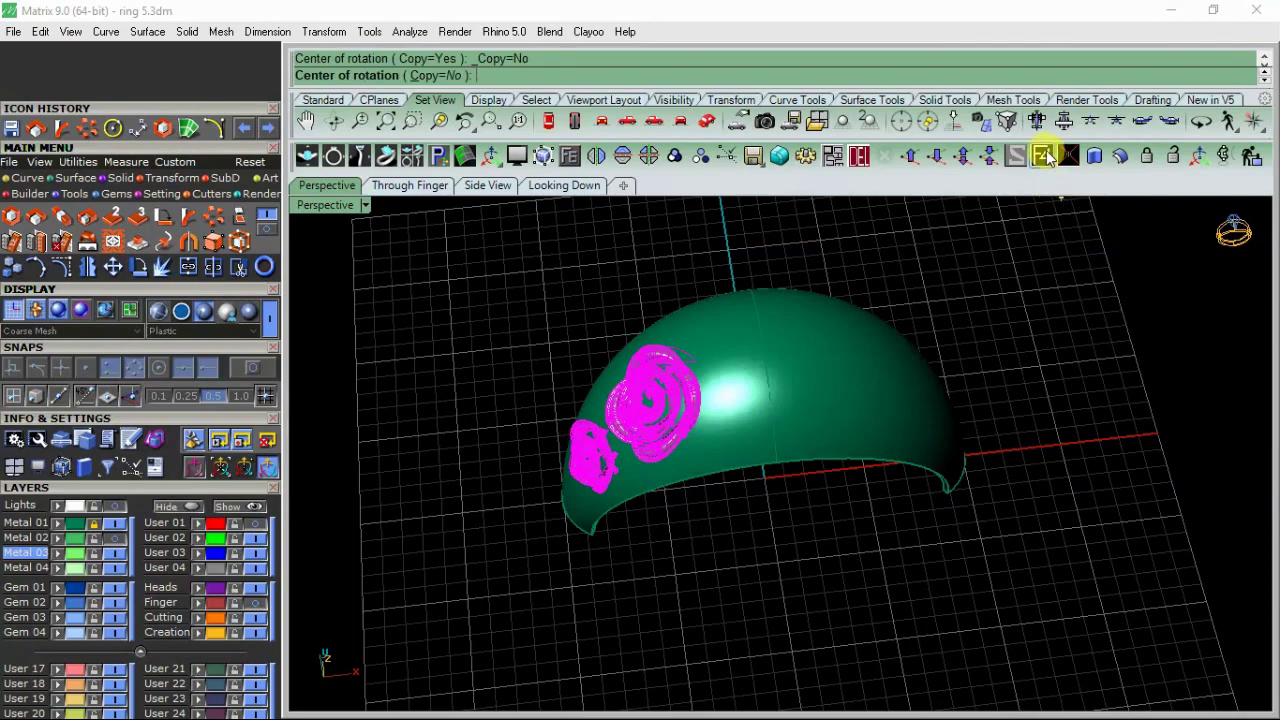
left_click(565, 75)
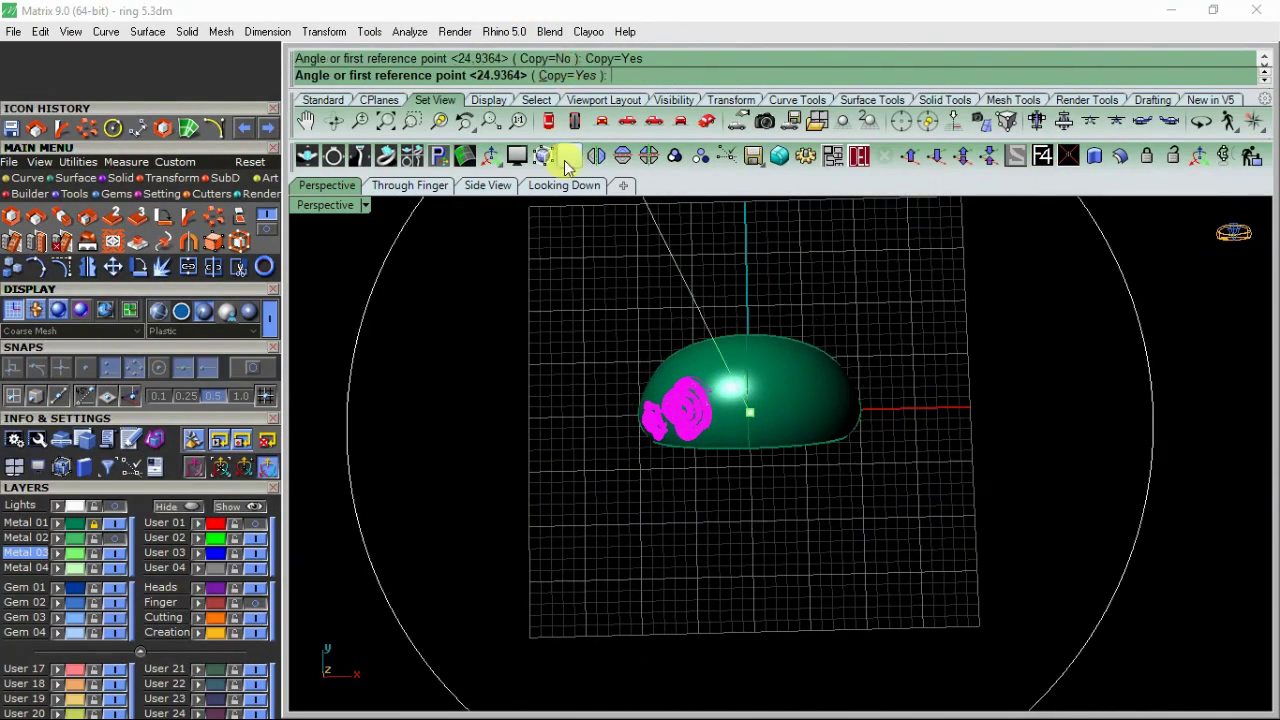
left_click(412, 375)
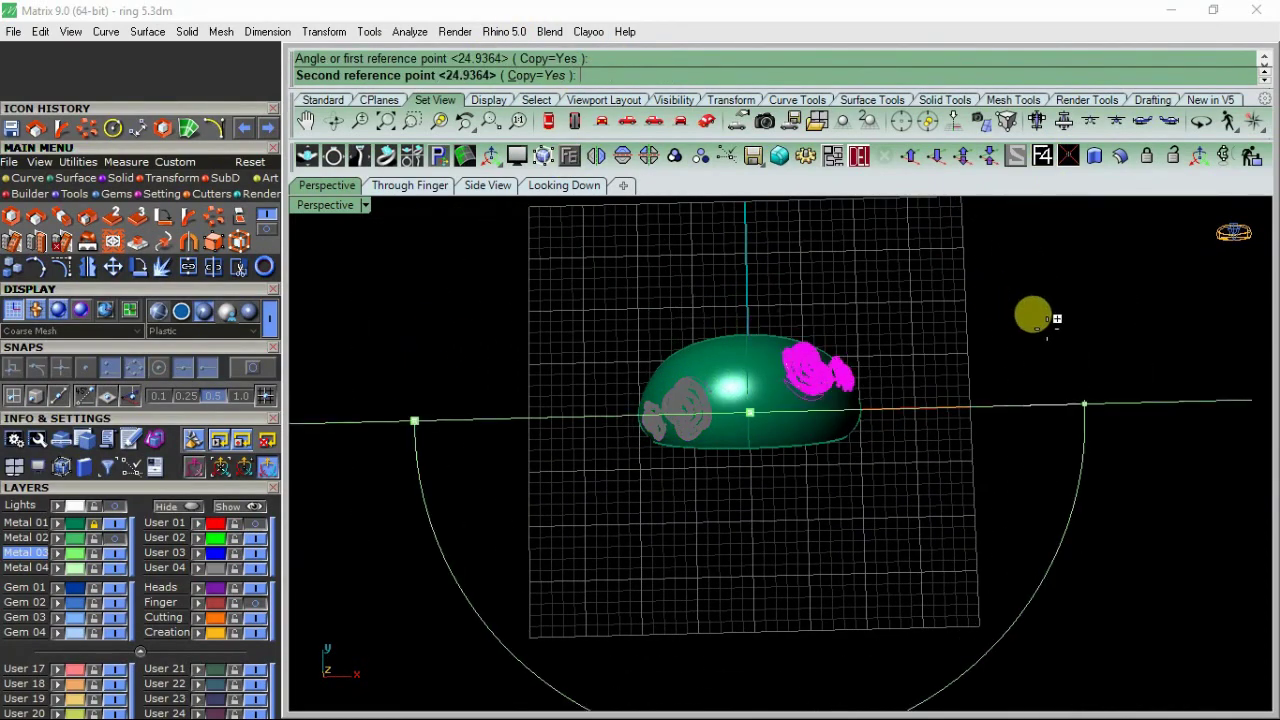
left_click(1006, 266)
key("Return")
mouse_move(729, 380)
right_mouse_down()
mouse_move(677, 434)
mouse_move(737, 406)
right_mouse_up()
Step: Show the reference ring photo behind the model in the Looking Down view
scroll(737, 406, "up", 5)
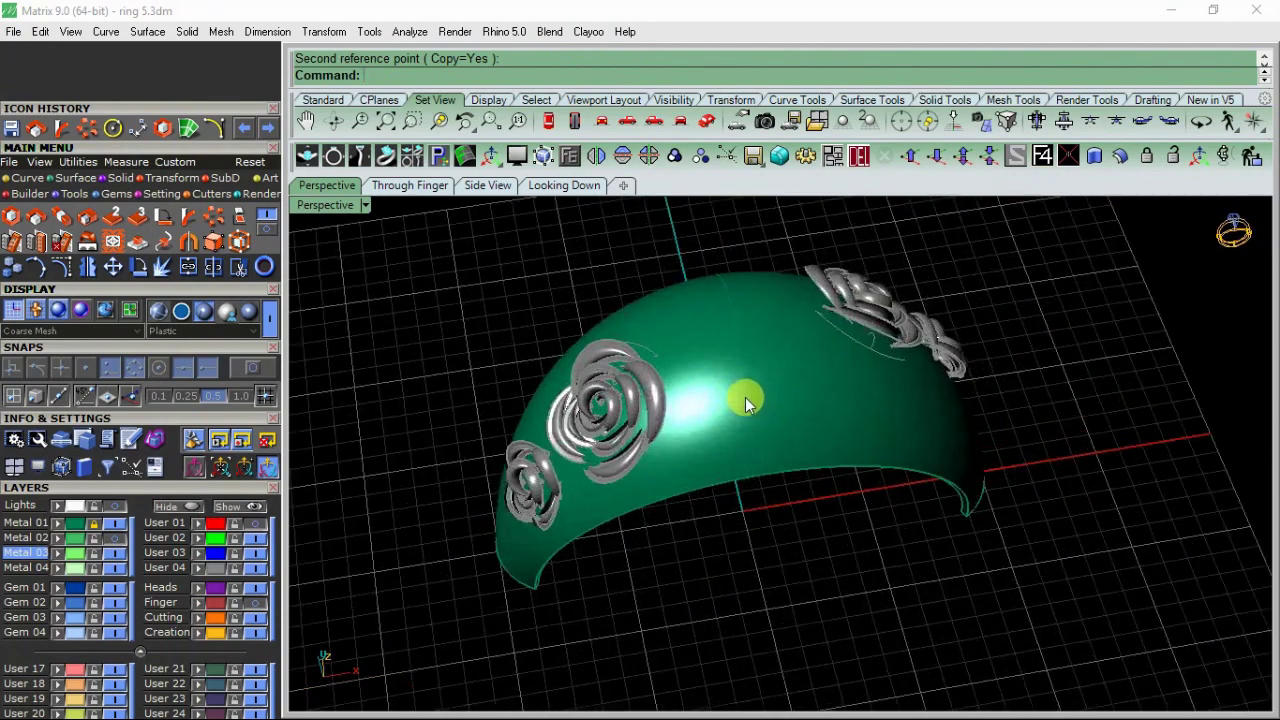
left_click(563, 185)
left_click(95, 505)
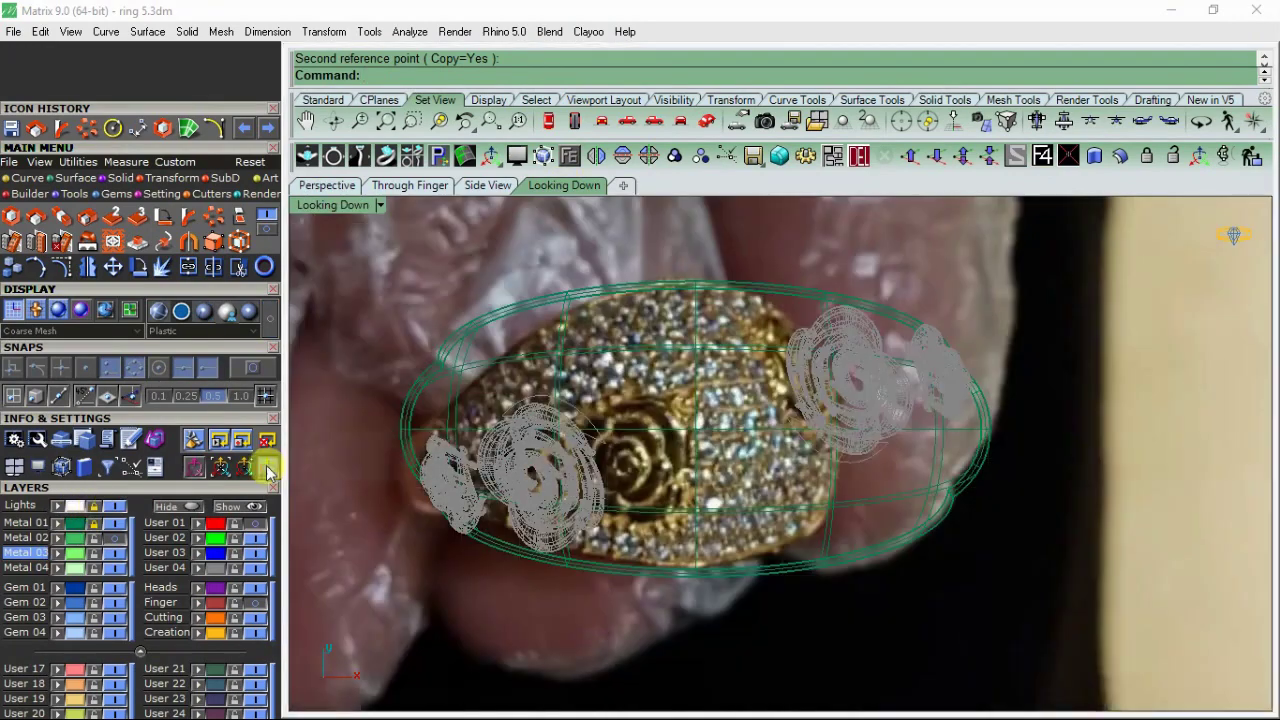
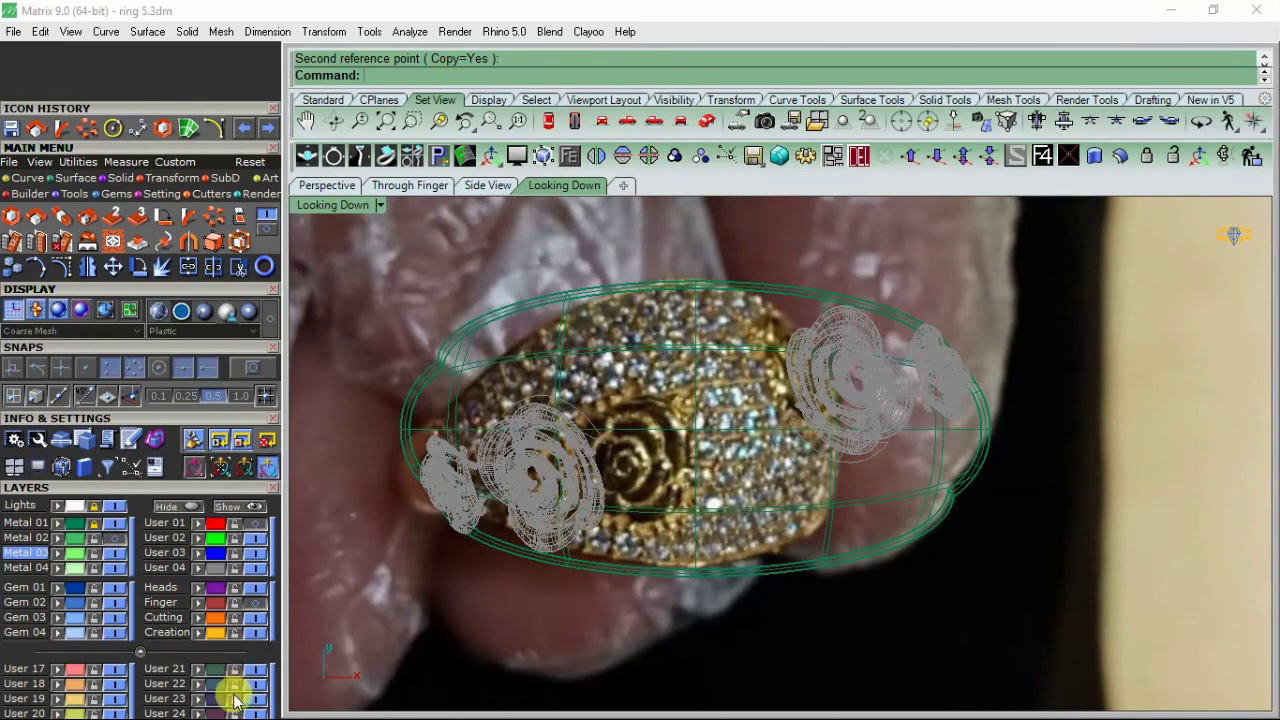
Step: In shaded perspective, isolate the upper rose cluster and drag it down onto the band
left_click(328, 186)
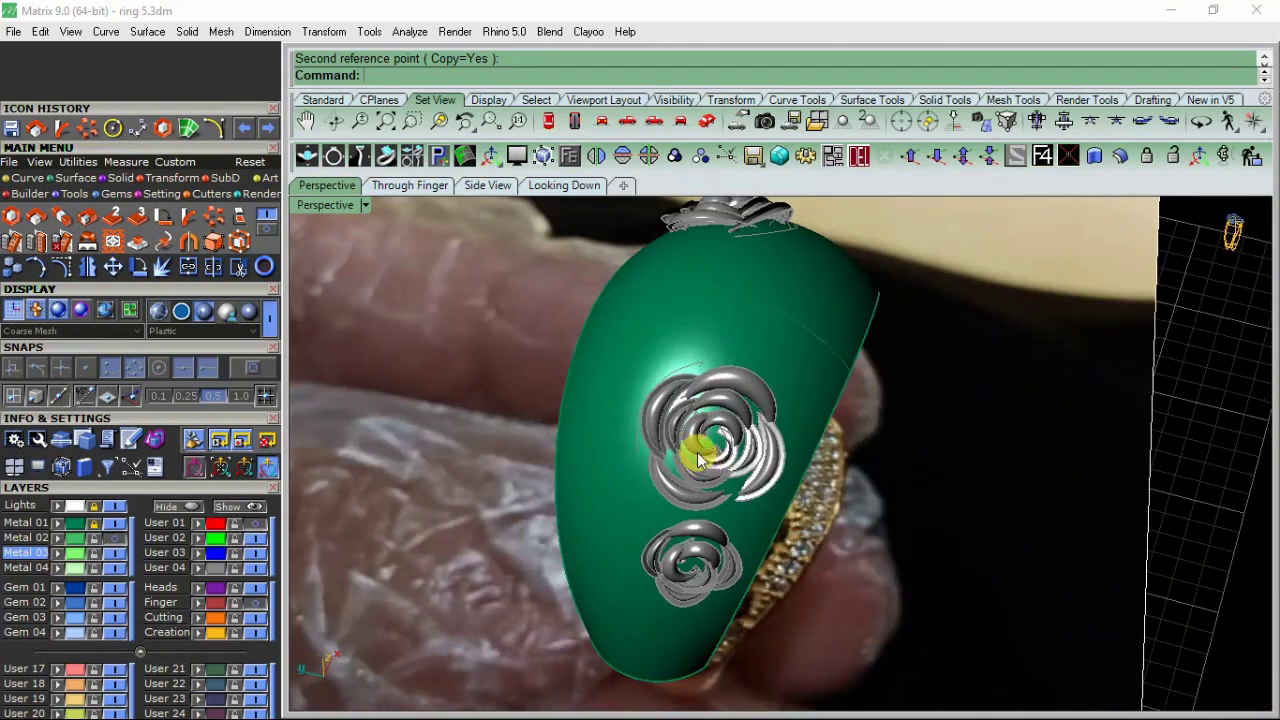
left_click(686, 432)
scroll(686, 425, "up", 2)
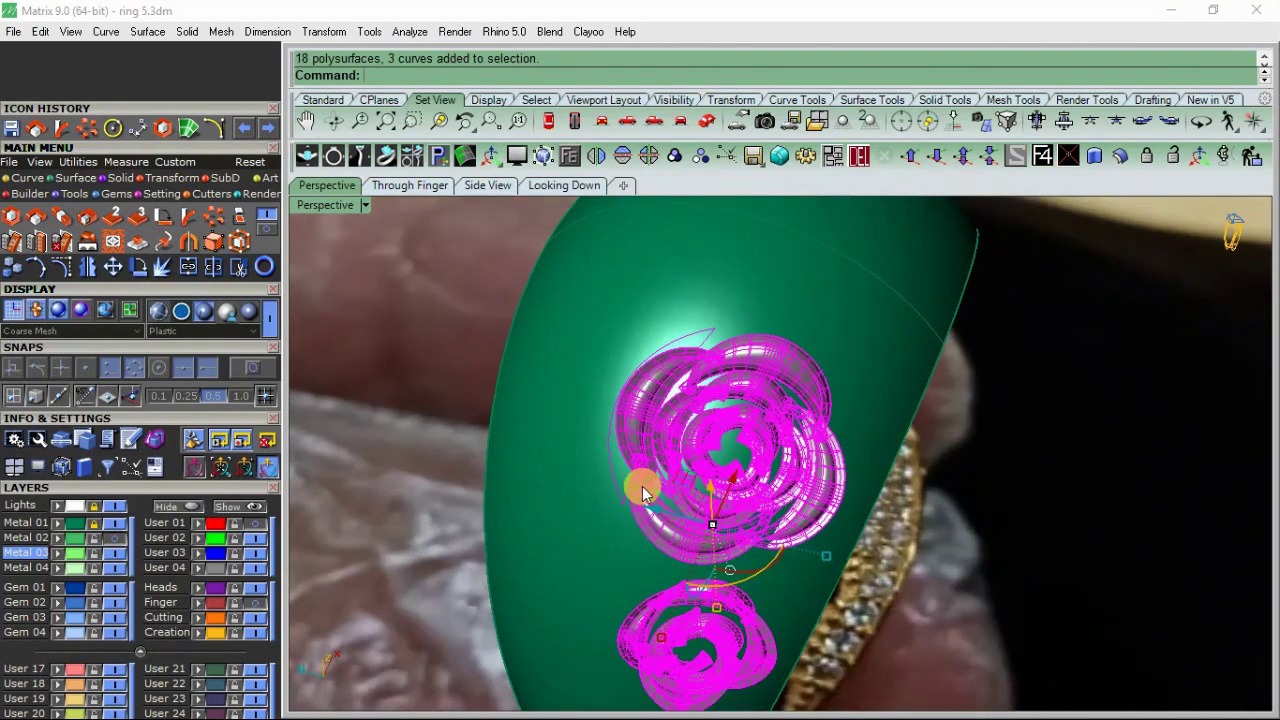
left_click(1090, 390)
left_click(768, 433)
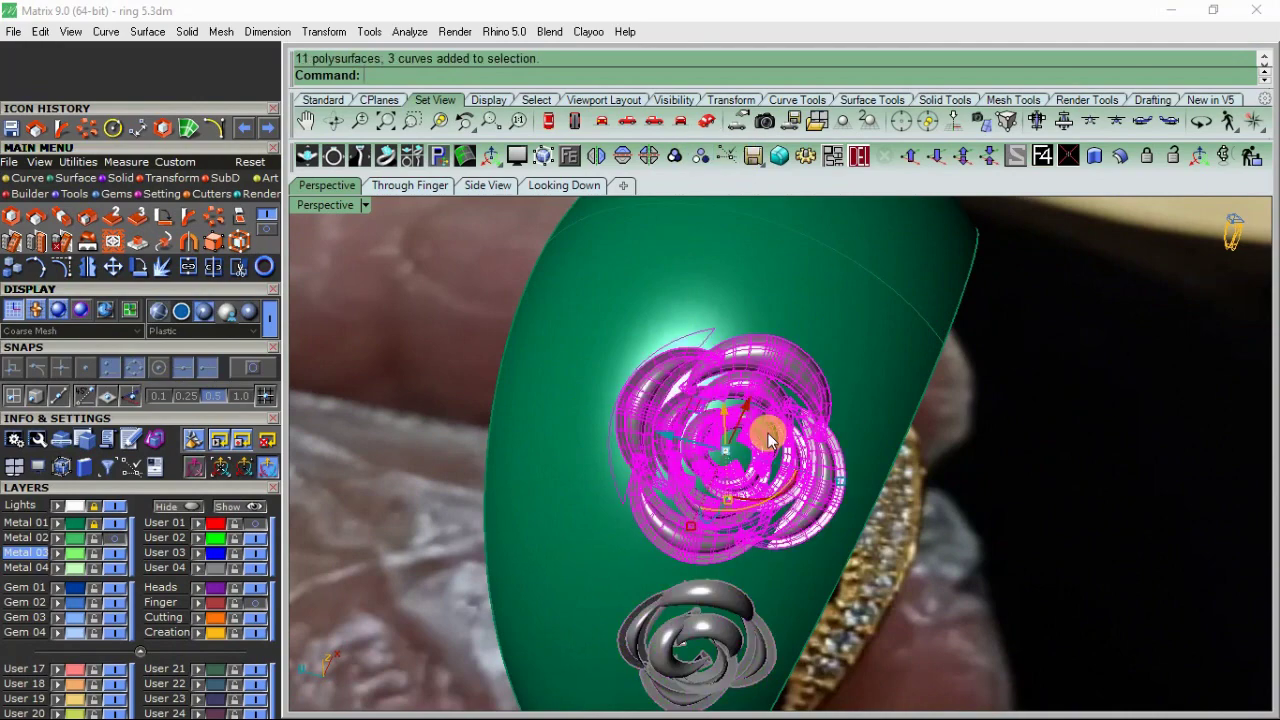
left_click_drag(670, 448, 686, 514)
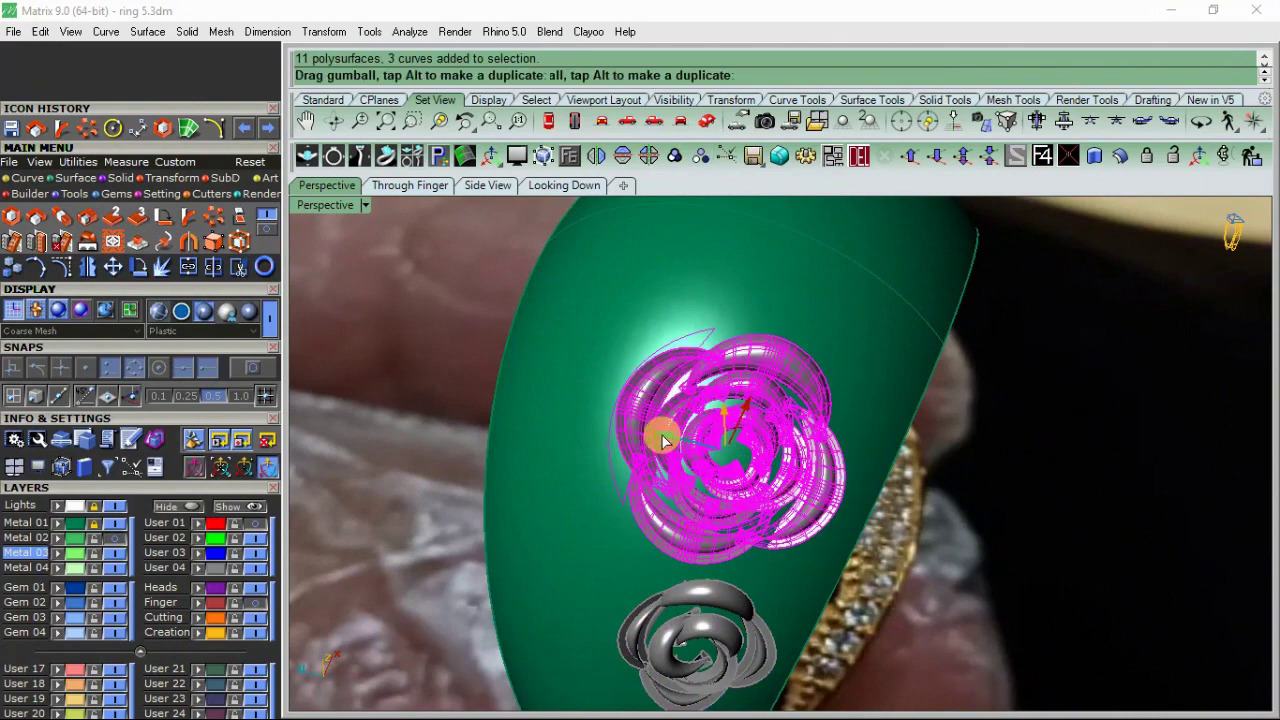
right_click_drag(686, 514, 718, 537)
Step: Shift the lower rose cluster left and reorient it with the gumball, backdrop photo hidden
left_click(664, 529)
left_click_drag(645, 537, 632, 538)
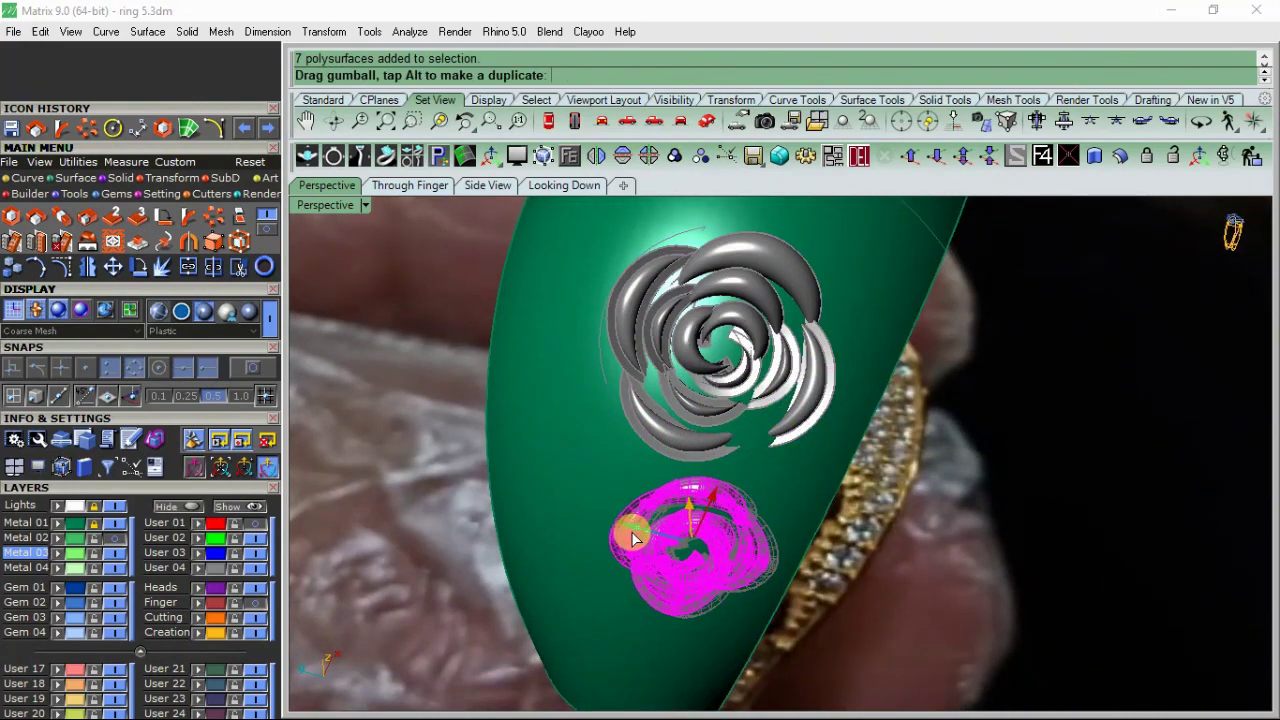
left_click(1047, 479)
mouse_move(1047, 479)
right_mouse_down()
mouse_move(857, 374)
mouse_move(794, 409)
mouse_move(918, 458)
mouse_move(745, 400)
right_mouse_up()
scroll(748, 406, "up", 3)
left_click(748, 406)
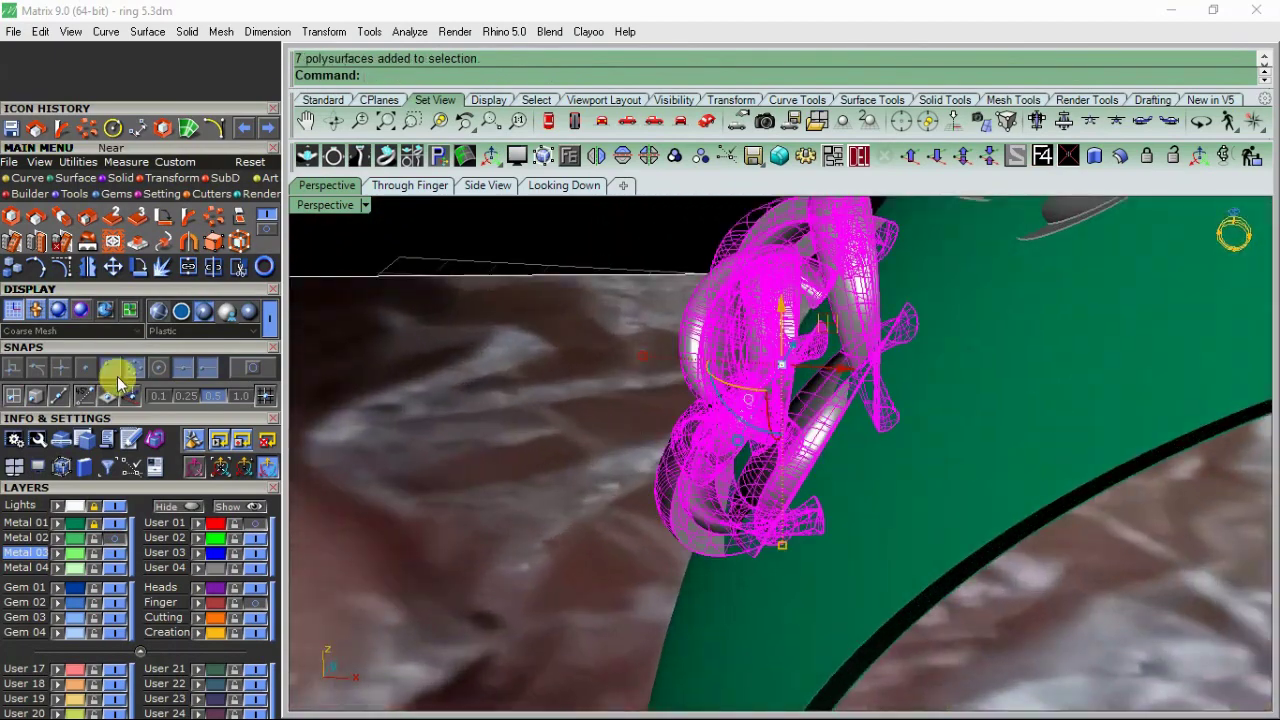
left_click(108, 505)
mouse_move(757, 437)
left_mouse_down("ctrl")
mouse_move(792, 426)
mouse_move(709, 343)
left_mouse_up("ctrl")
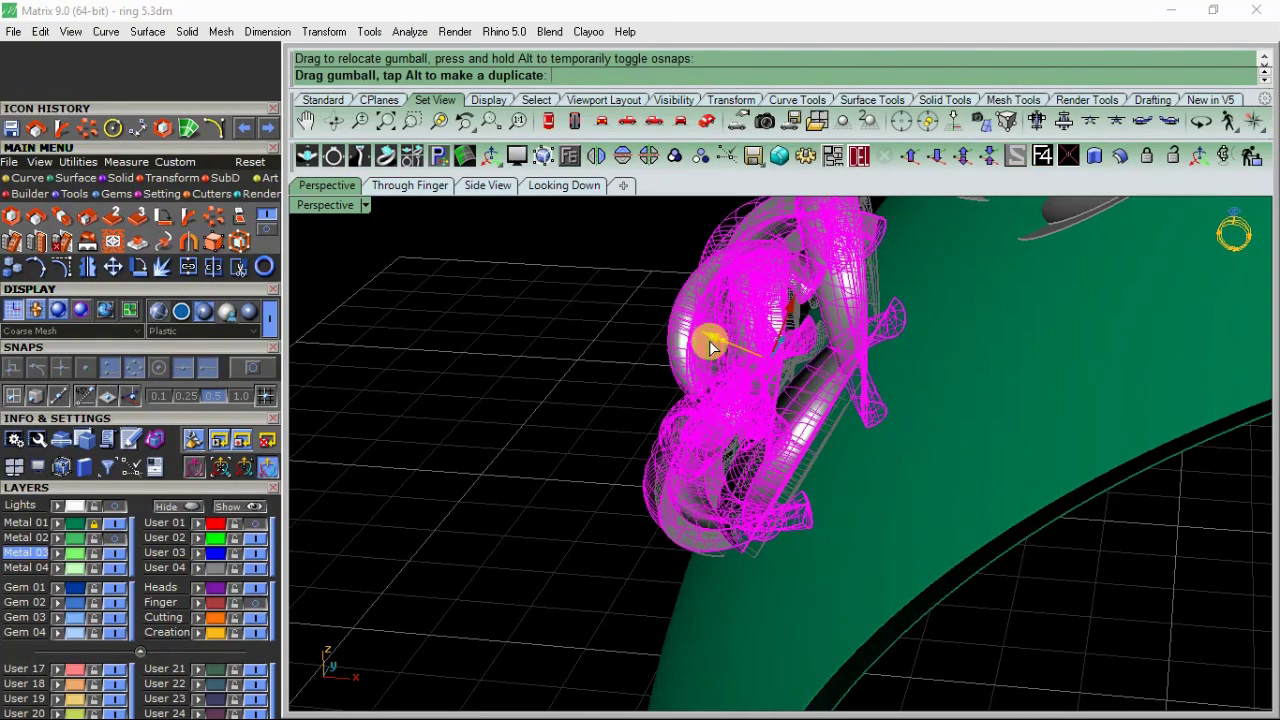
left_click(597, 486)
mouse_move(597, 486)
right_mouse_down()
mouse_move(877, 394)
mouse_move(1043, 361)
mouse_move(737, 457)
mouse_move(891, 400)
mouse_move(893, 458)
mouse_move(785, 480)
right_mouse_up()
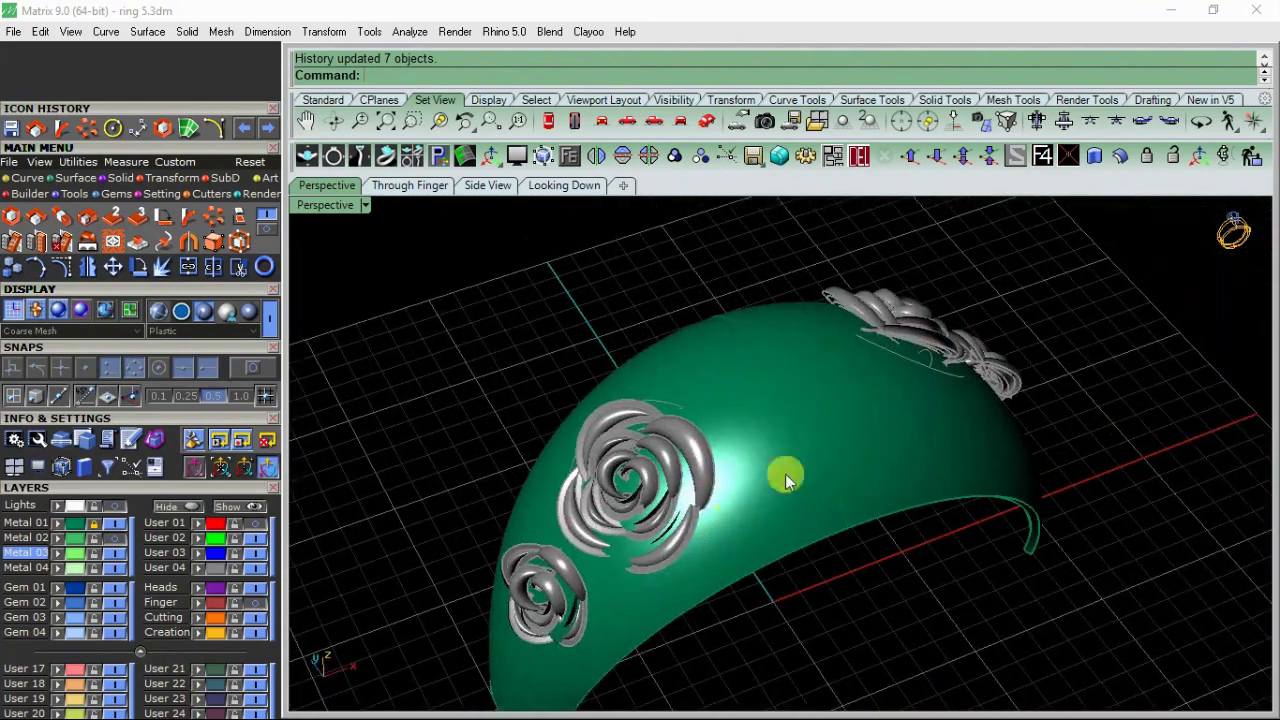
Step: Undo a trial move of the upper rose and orbit to a frontal view of the band
left_click(599, 485)
left_click_drag(603, 452, 590, 437)
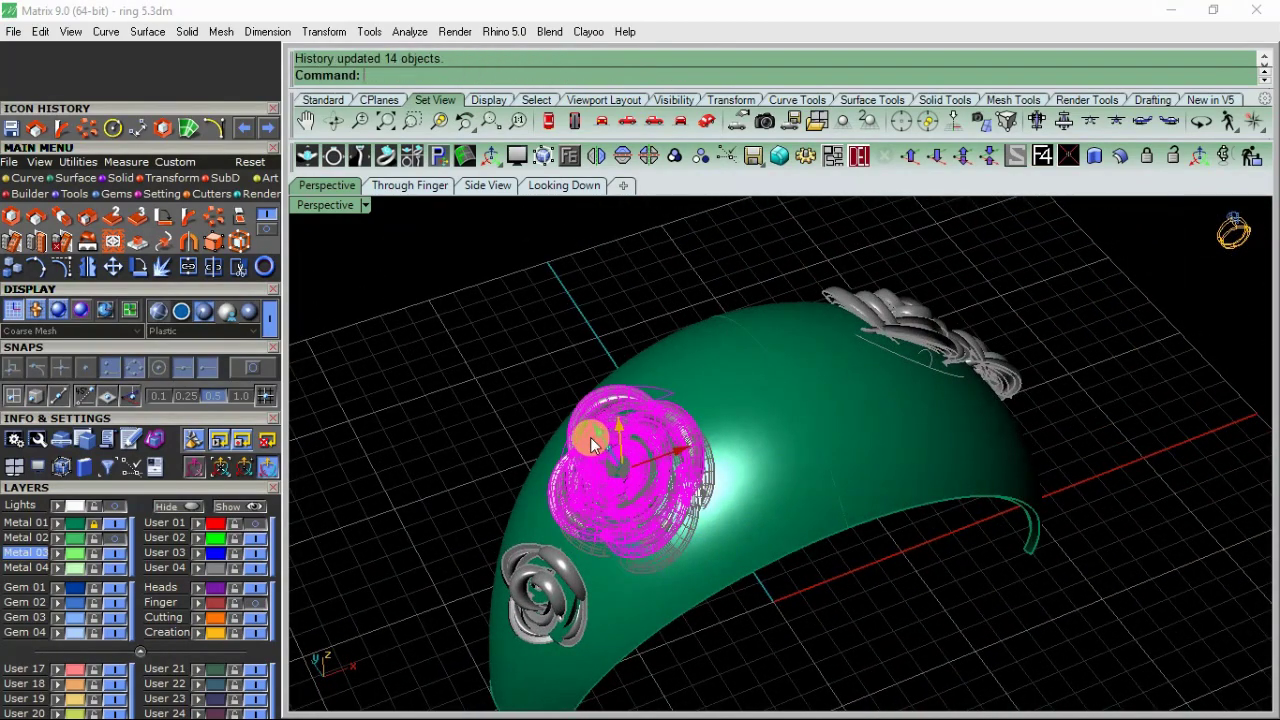
key("ctrl+z")
left_click(470, 369)
mouse_move(470, 369)
right_mouse_down()
mouse_move(720, 405)
mouse_move(708, 434)
right_mouse_up()
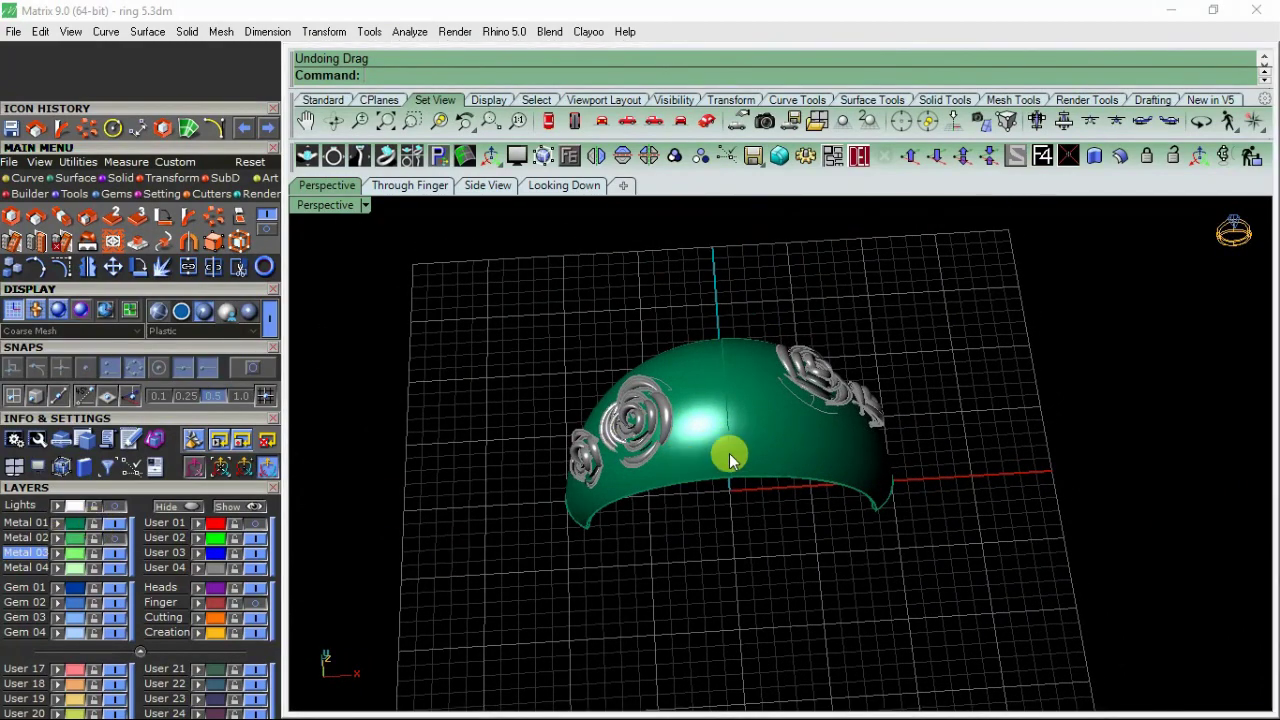
mouse_move(729, 451)
right_mouse_down()
mouse_move(709, 374)
mouse_move(749, 397)
mouse_move(755, 463)
right_mouse_up()
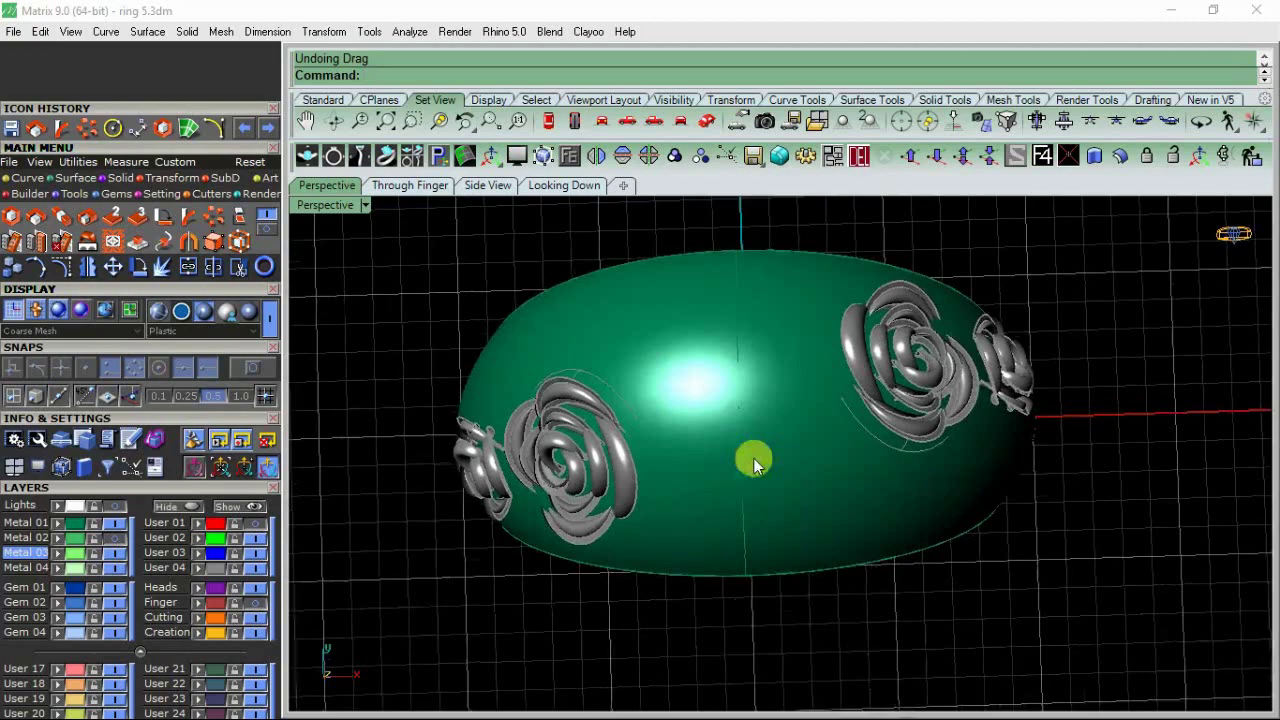
Step: Compare the selected green band top-down against the finger and gold pavé reference photos
left_click(778, 344)
left_click(92, 510)
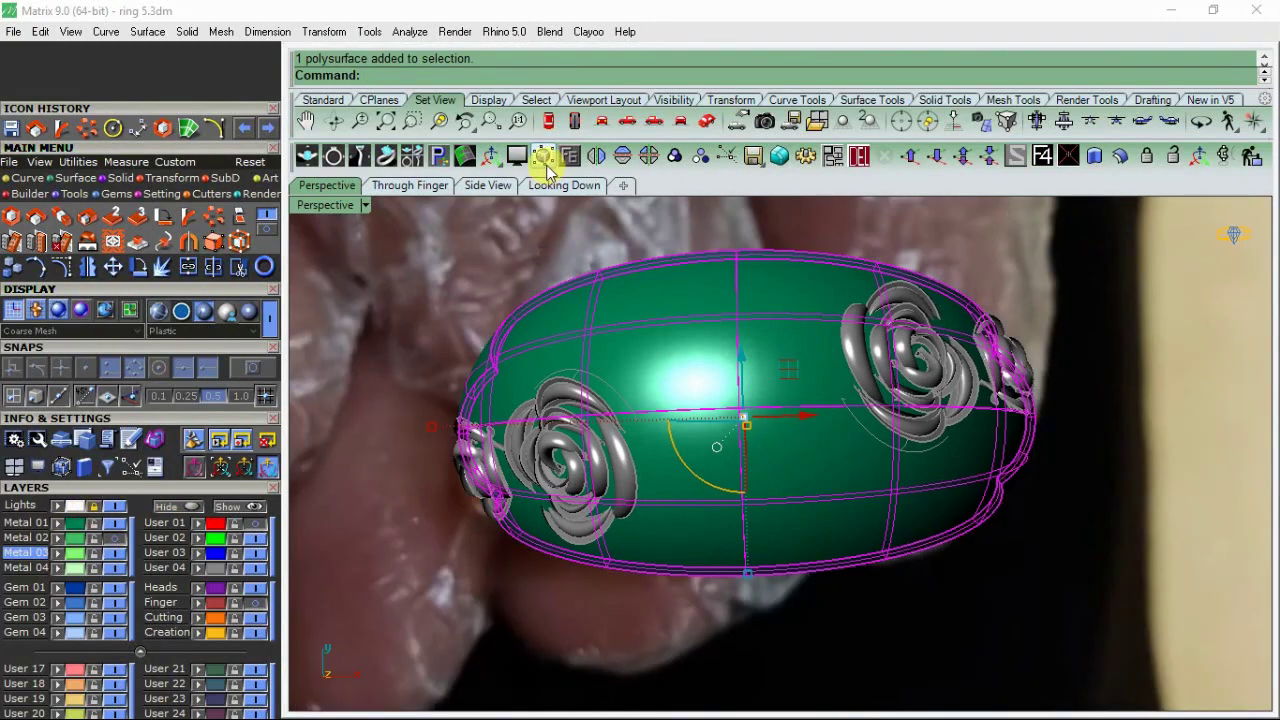
left_click(262, 320)
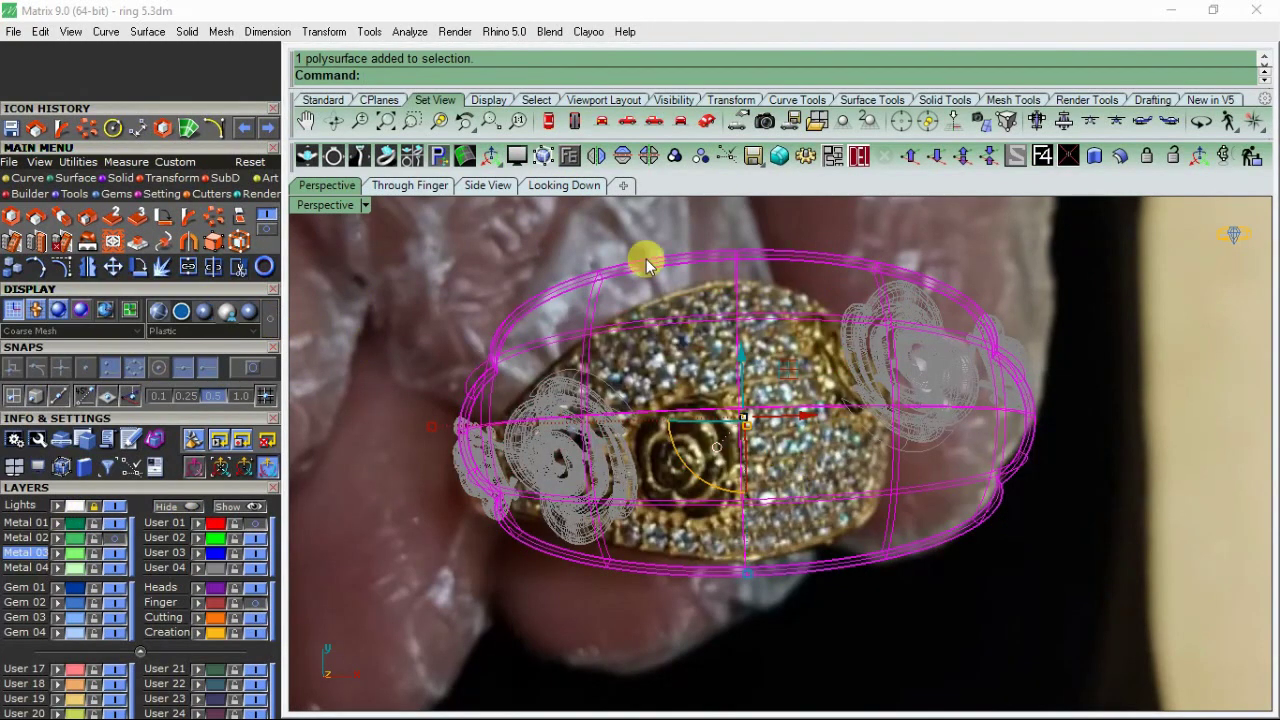
left_click(564, 186)
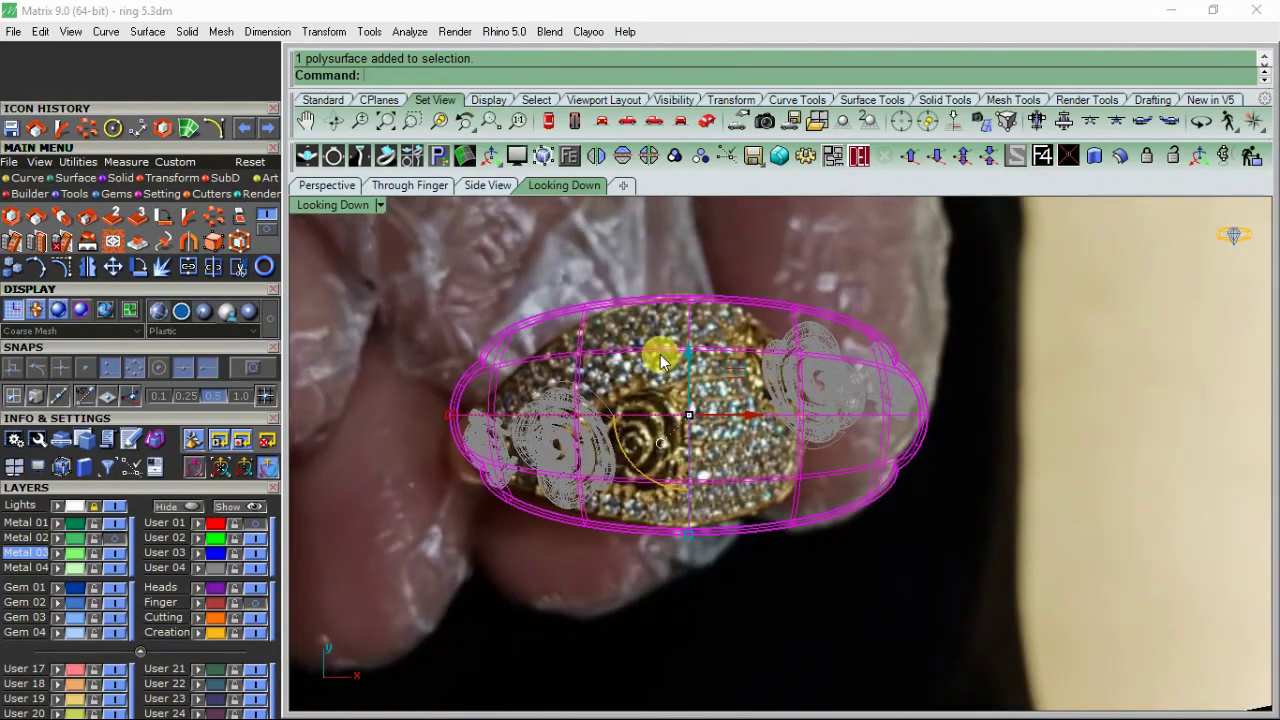
scroll(697, 396, "up", 3)
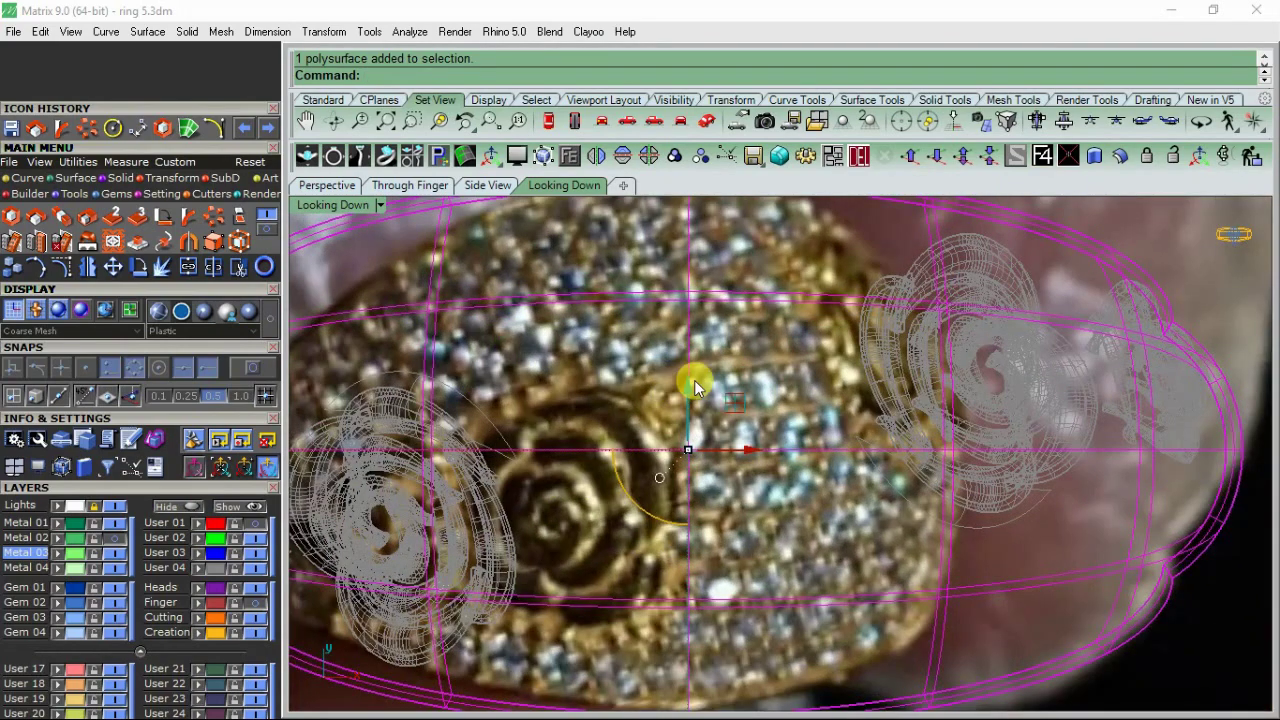
scroll(697, 390, "down", 2)
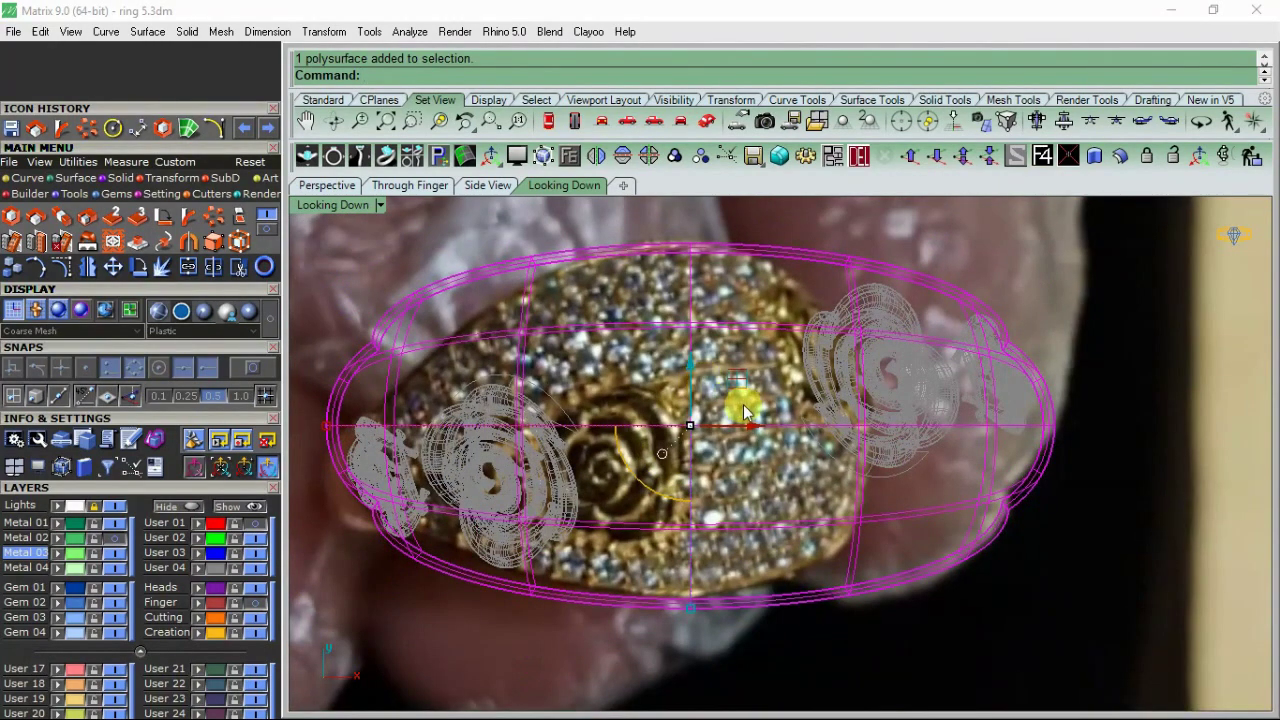
Step: Hide the reference photo, review the band shaded in perspective, then return to Looking Down
left_click(328, 186)
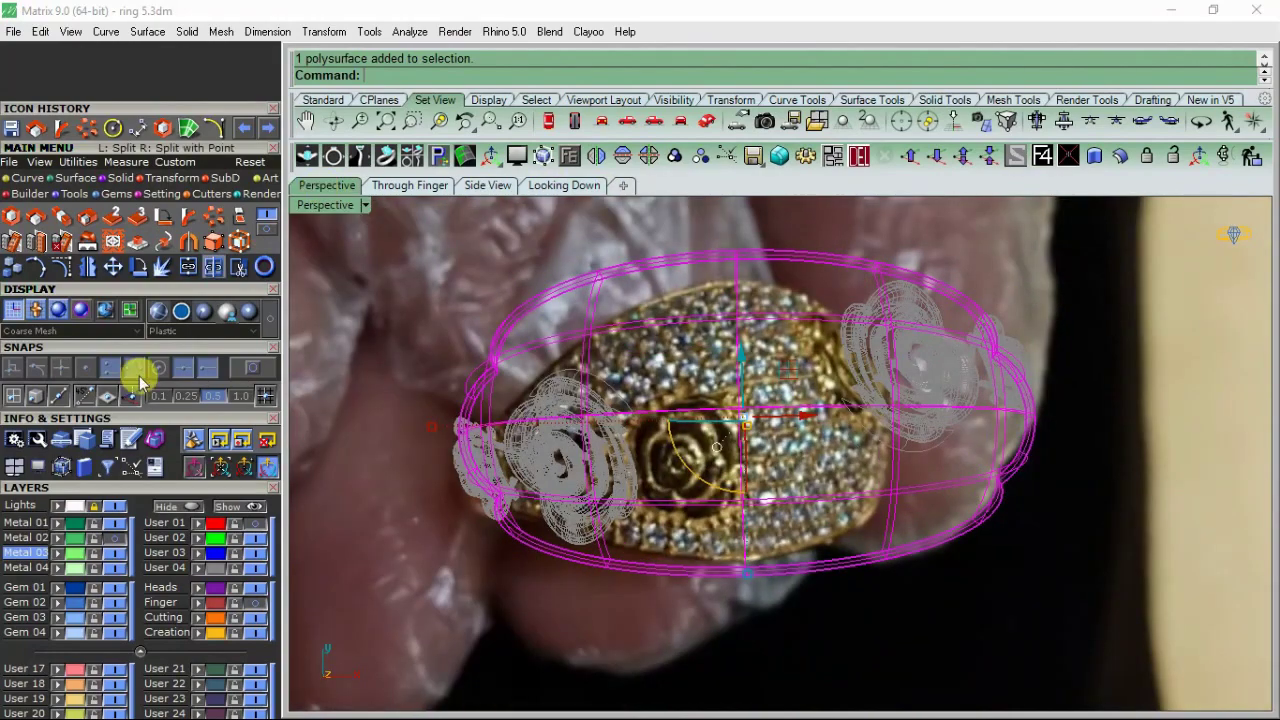
left_click(118, 513)
right_click_drag(763, 517, 605, 450)
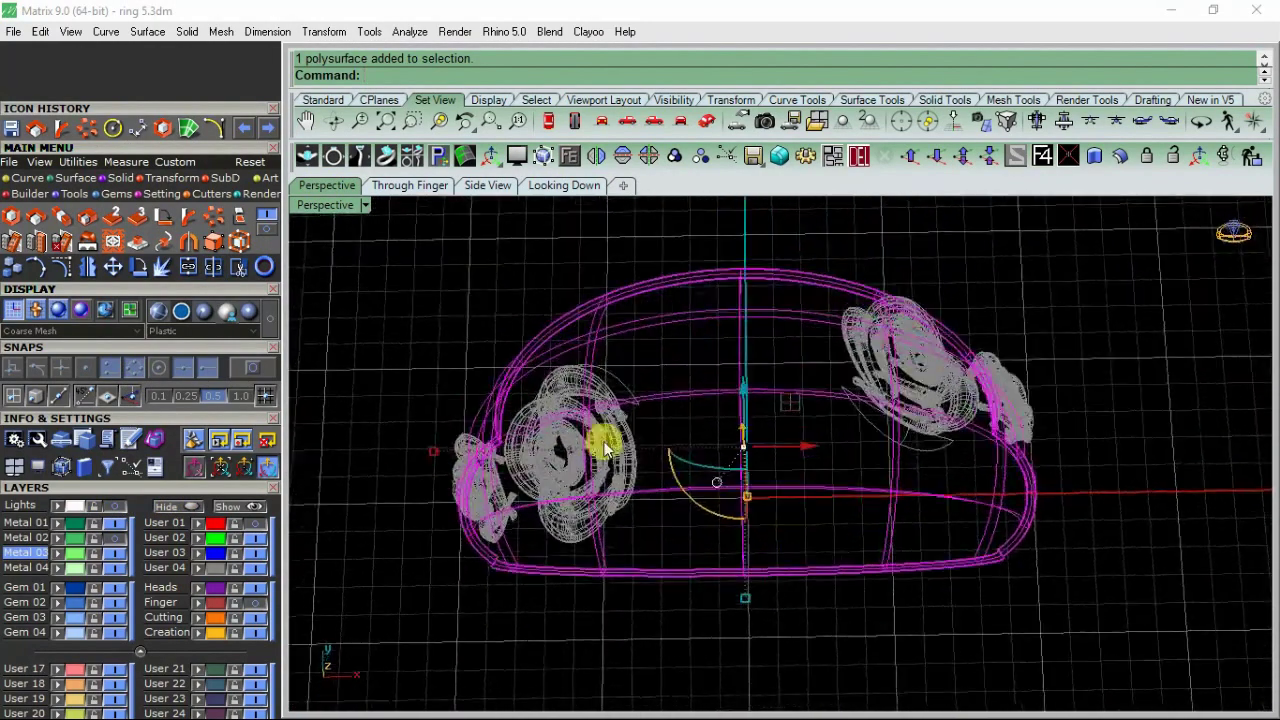
left_click(276, 310)
right_click_drag(723, 417, 718, 398)
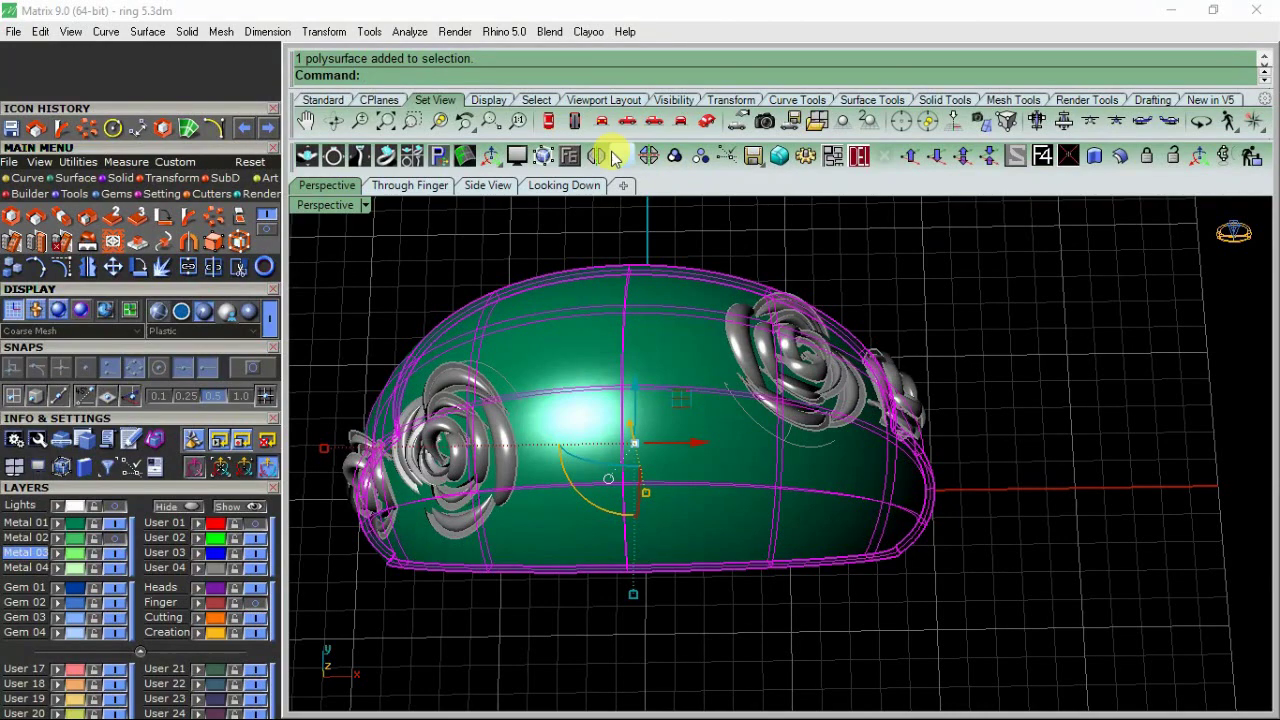
left_click(568, 157)
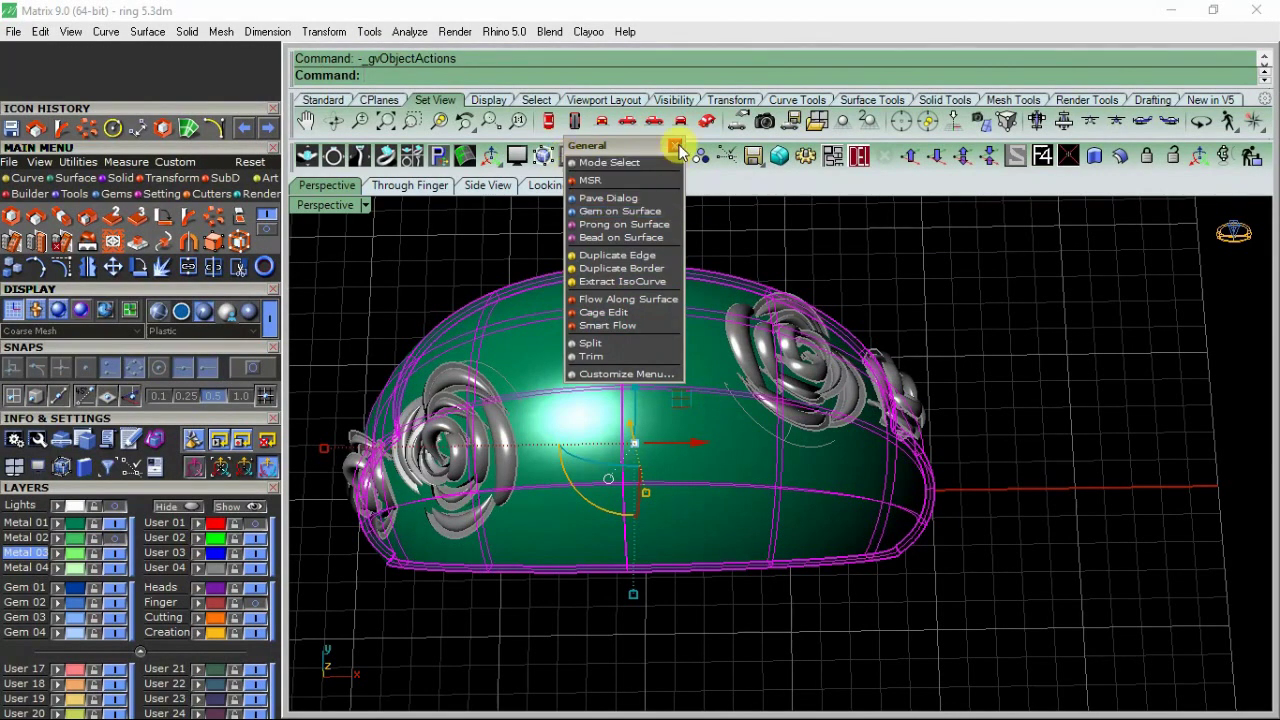
left_click(560, 185)
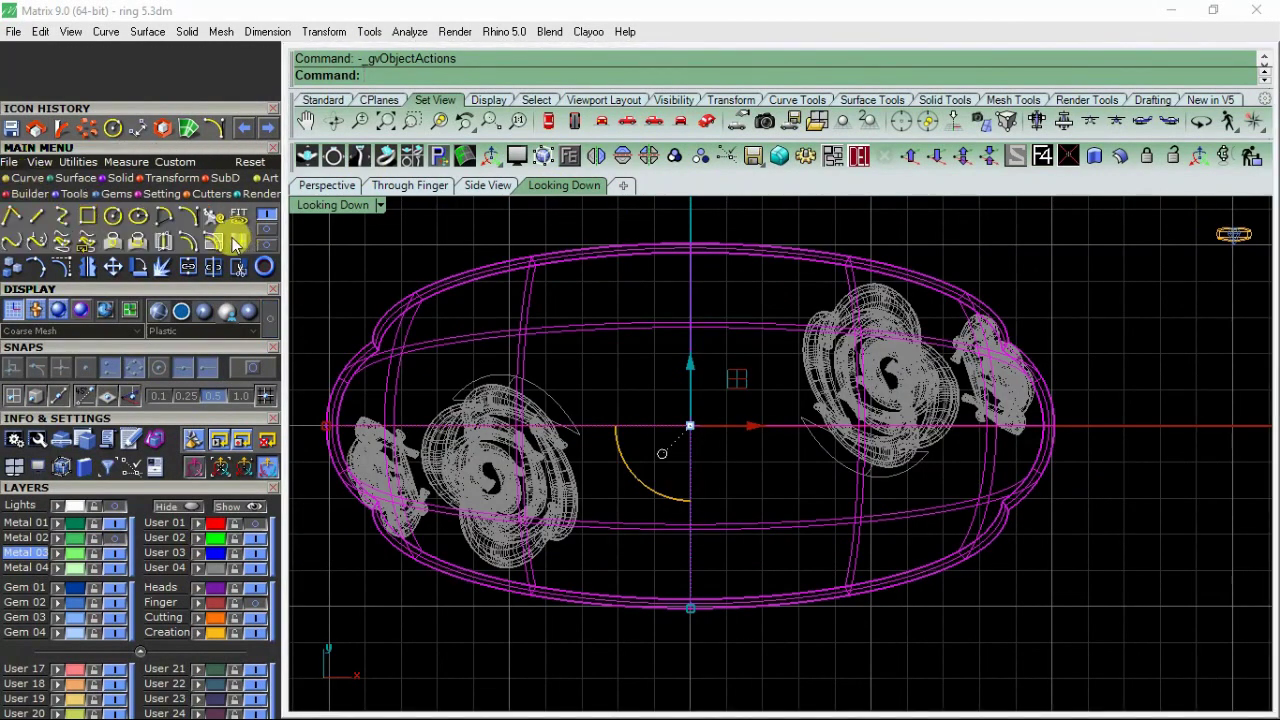
Step: Extract the lengthwise centre isocurve from the green band with Mid/Quad snaps, viewed in perspective
left_click(237, 243)
left_click(271, 314)
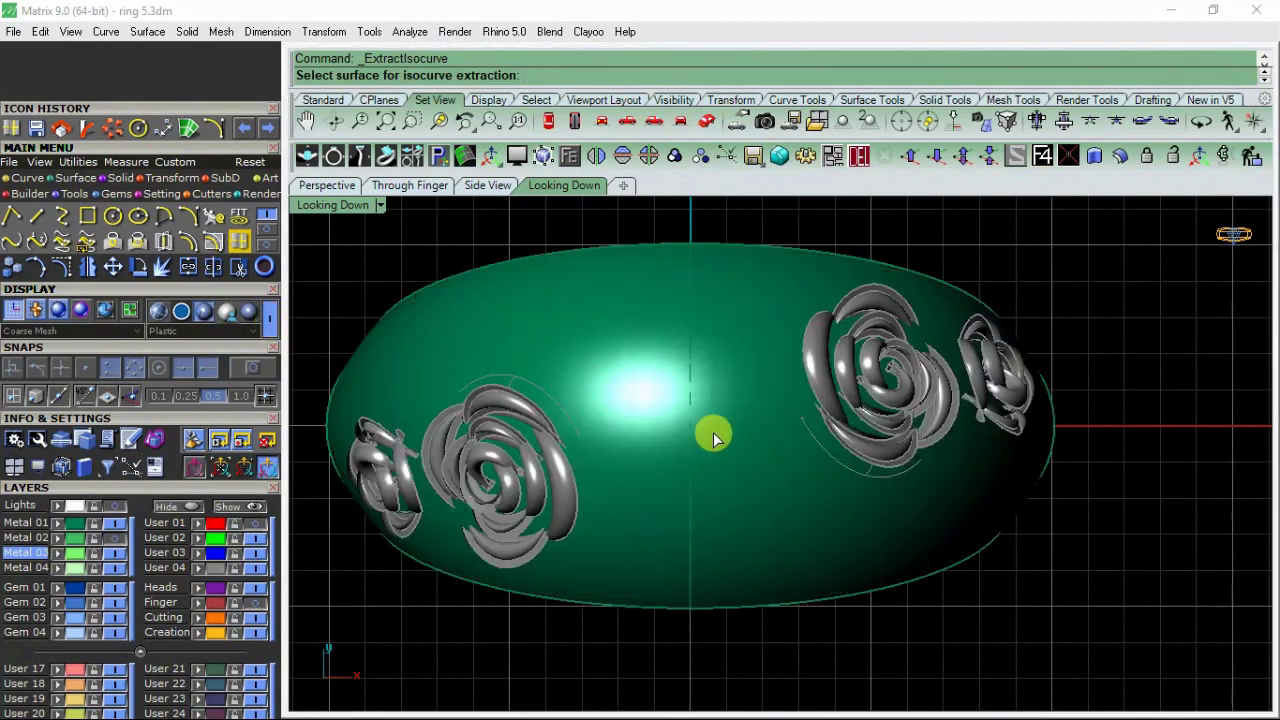
left_click(707, 428)
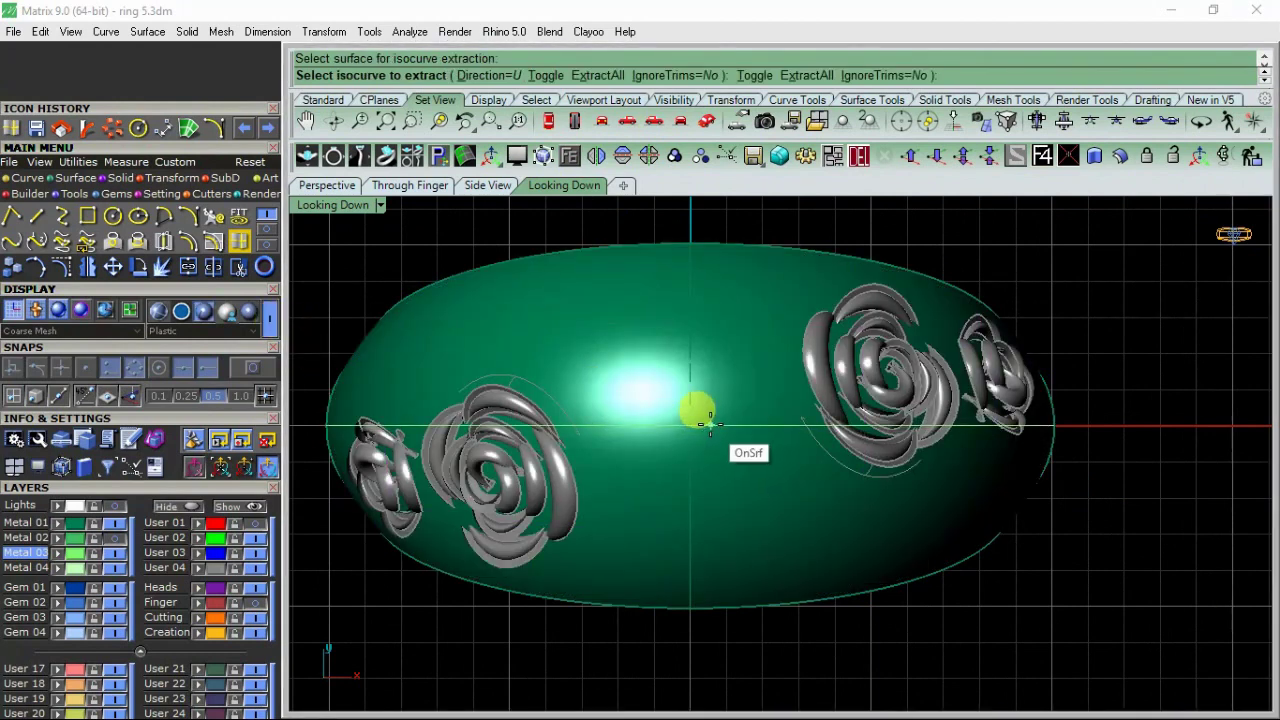
left_click(250, 370)
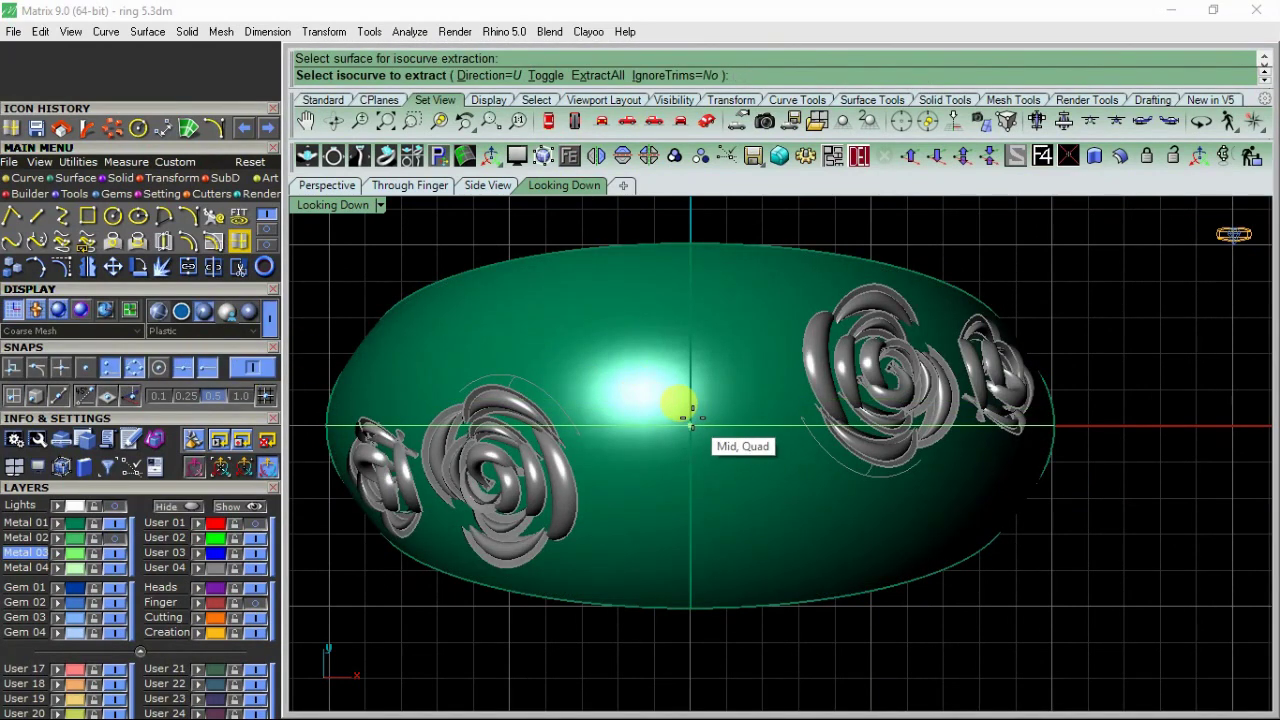
left_click(690, 420)
key("Return")
left_click(327, 185)
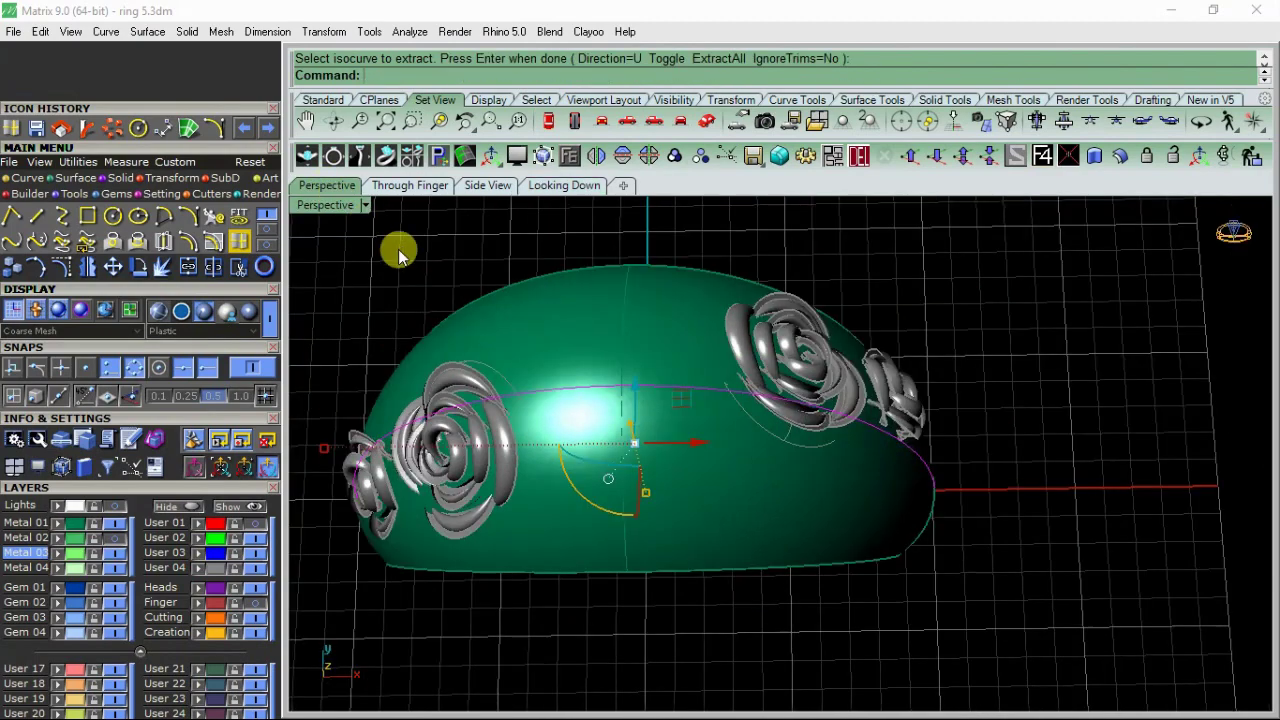
left_click(701, 407)
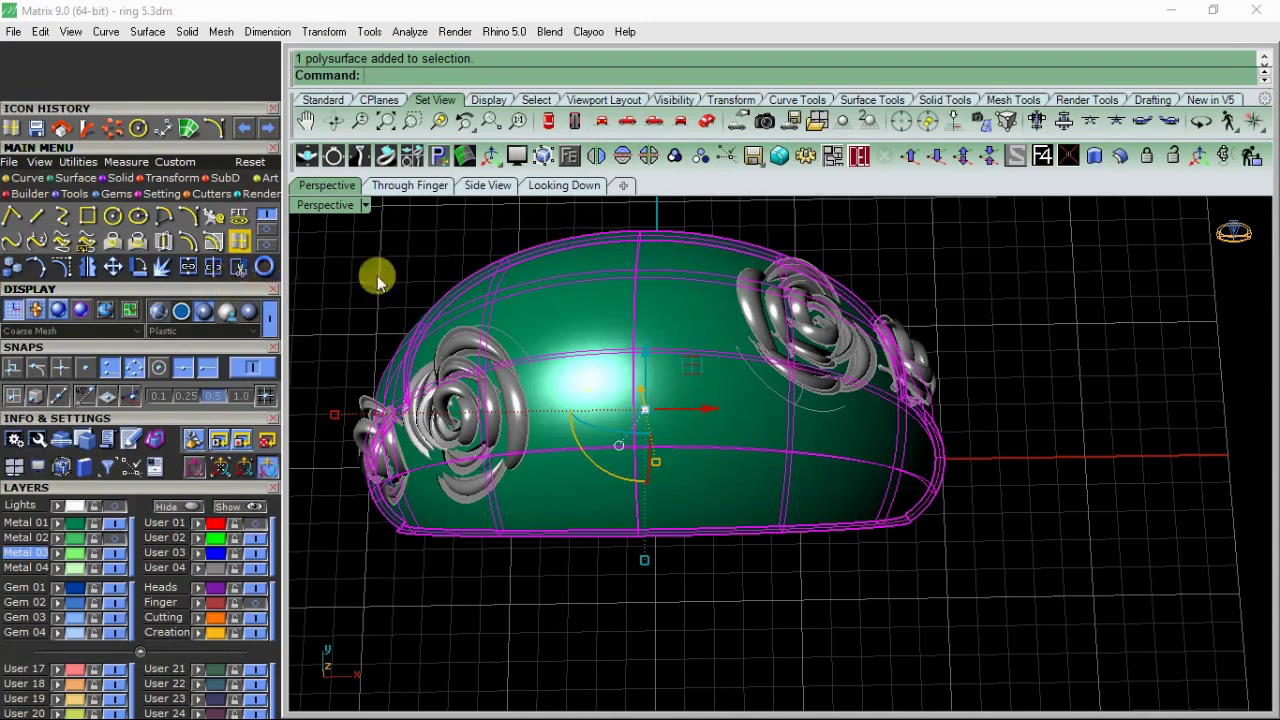
left_click(574, 157)
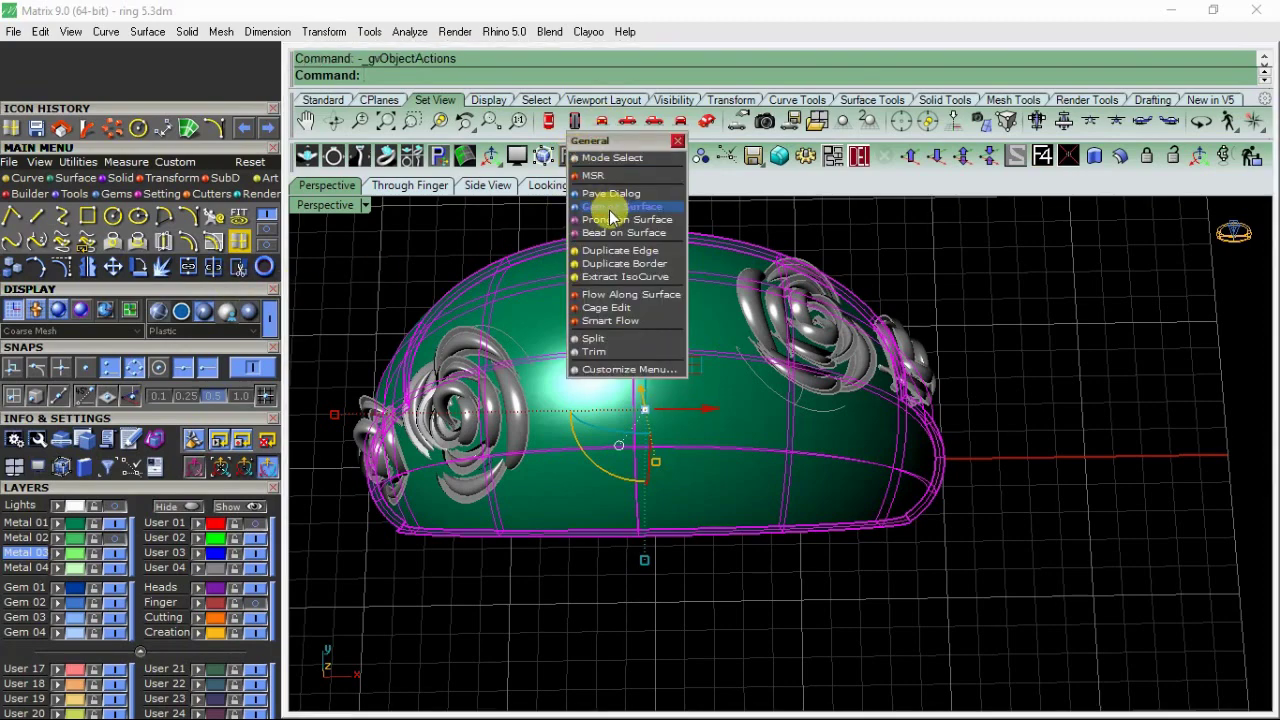
Step: Start Gem On Surface on the dome, enlarge the gem with Q, and place the first stone
left_click(597, 177)
scroll(136, 401, "down", 3)
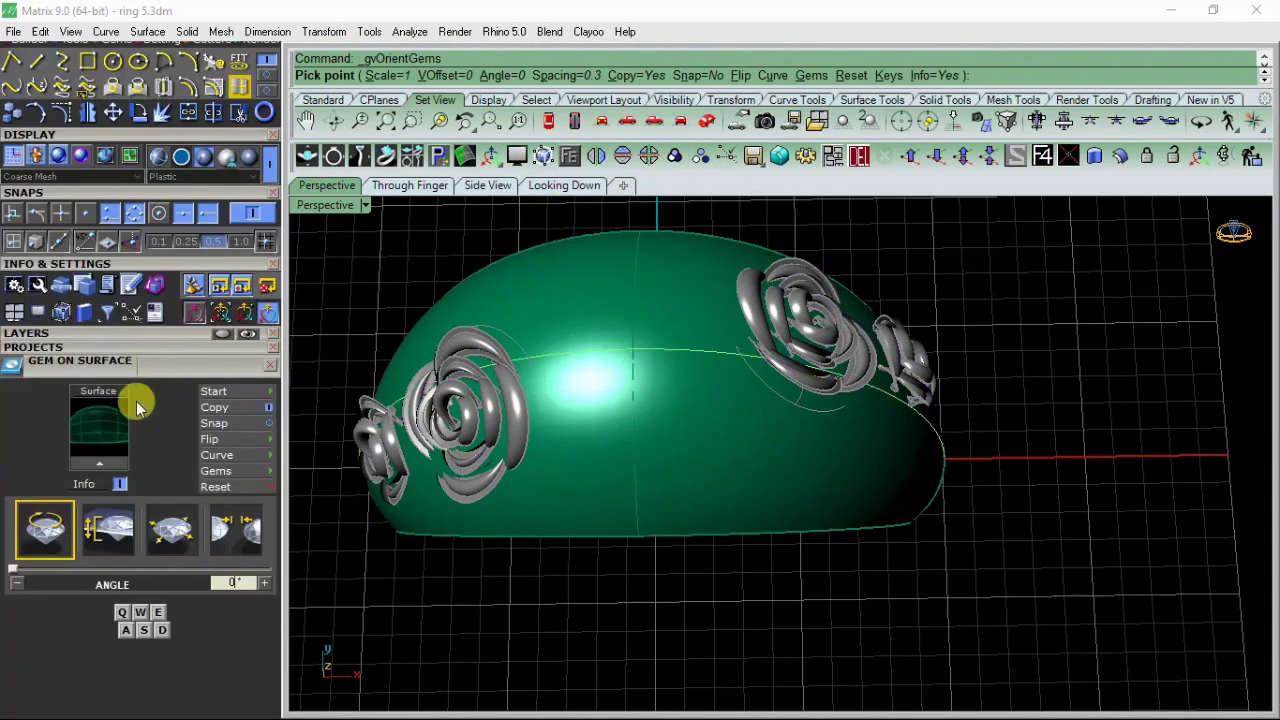
scroll(118, 345, "down", 2)
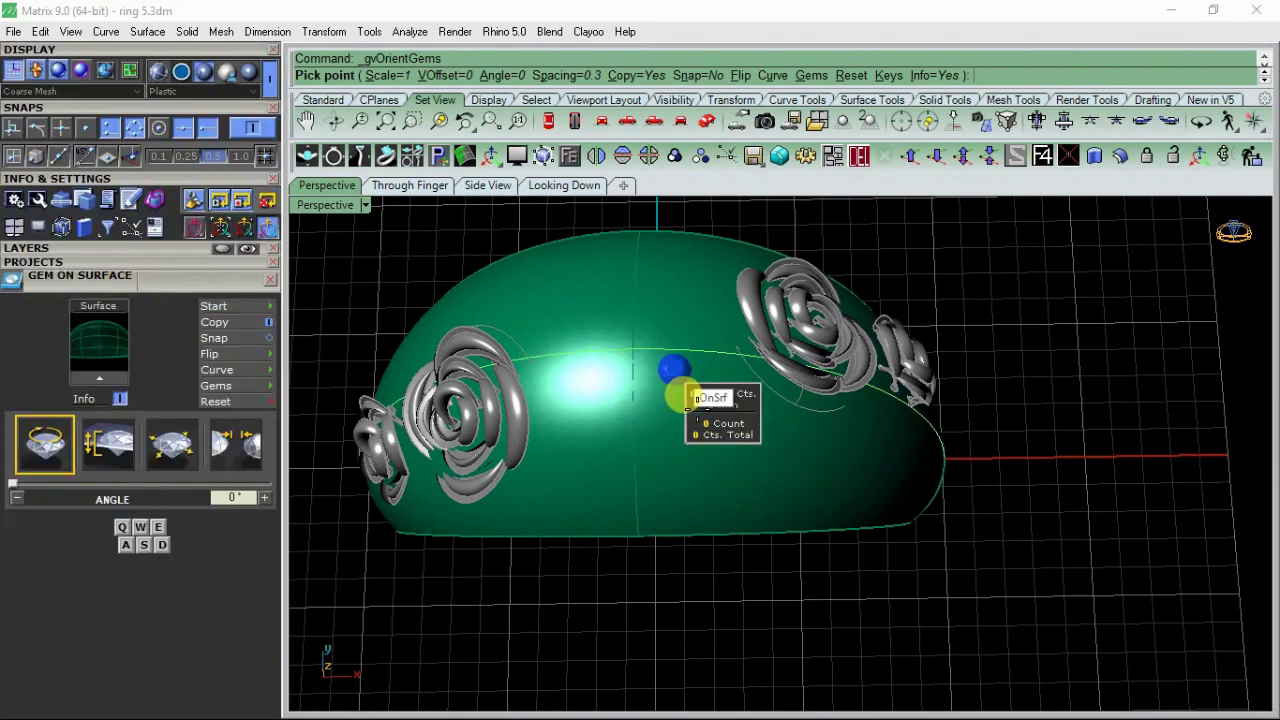
scroll(740, 412, "up", 2)
key("Escape")
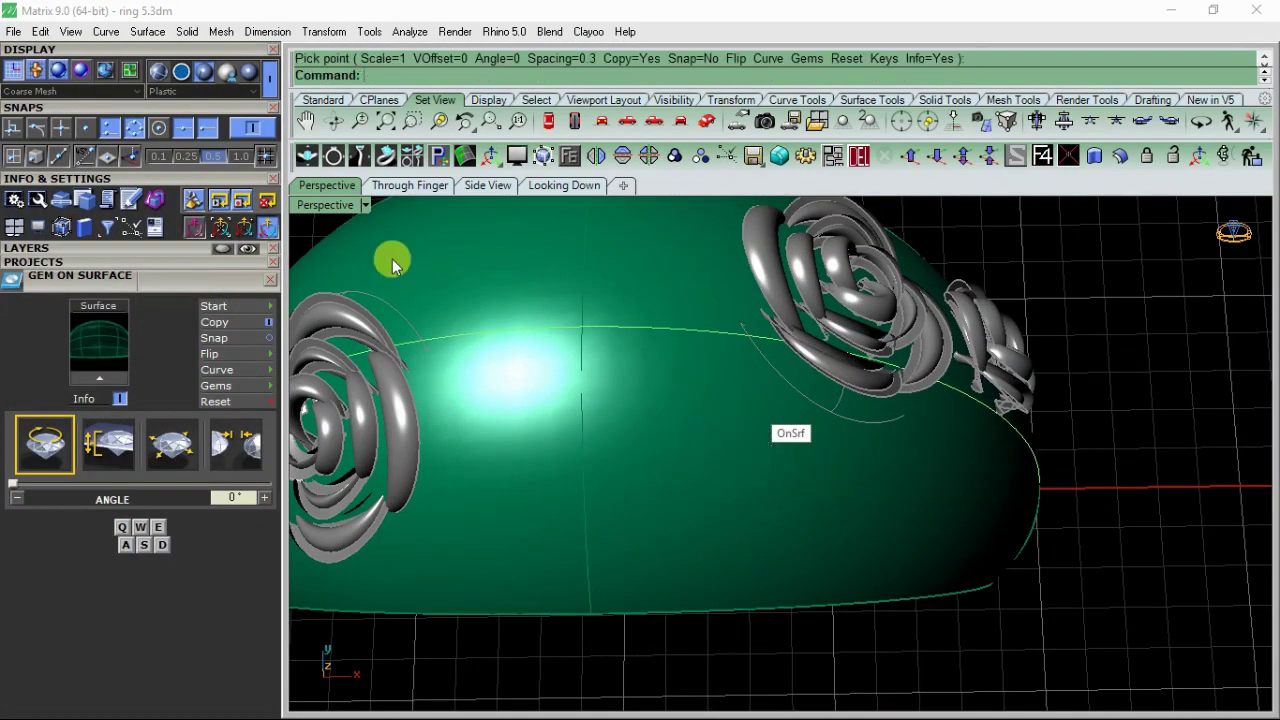
right_click_drag(557, 354, 599, 382)
left_click(599, 382)
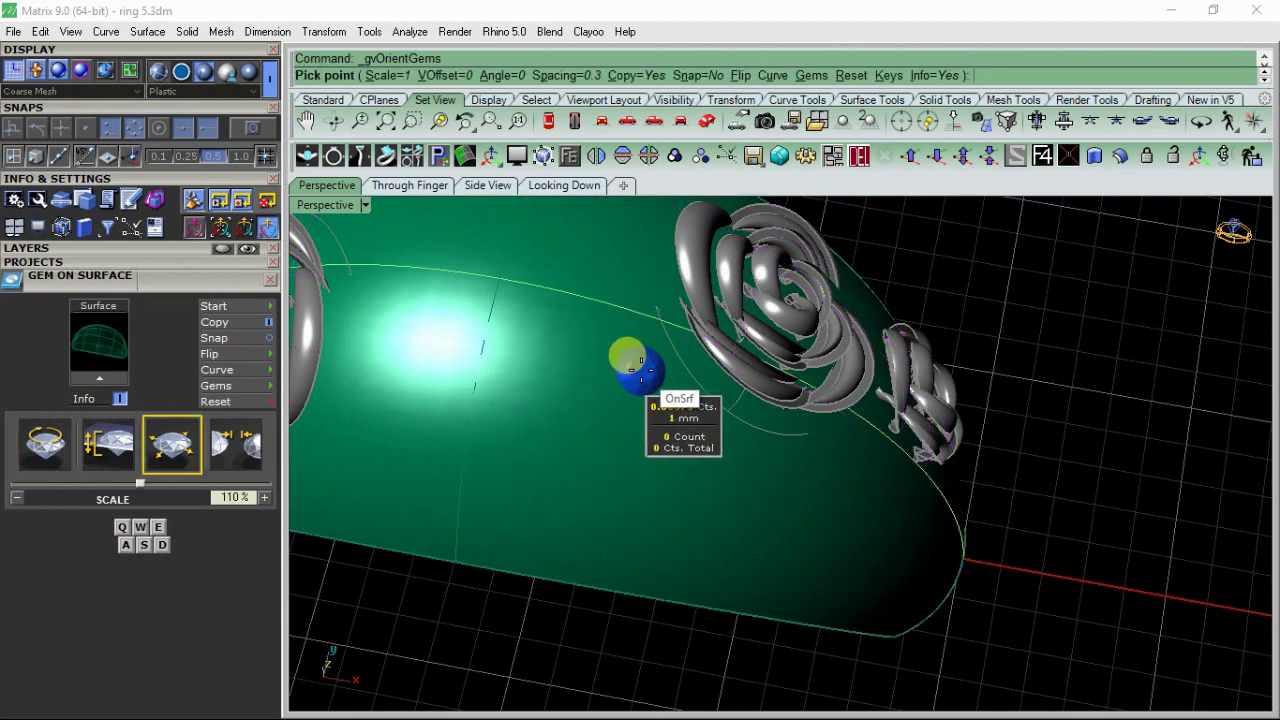
key("q")
key("q")
key("q")
key("q")
key("q")
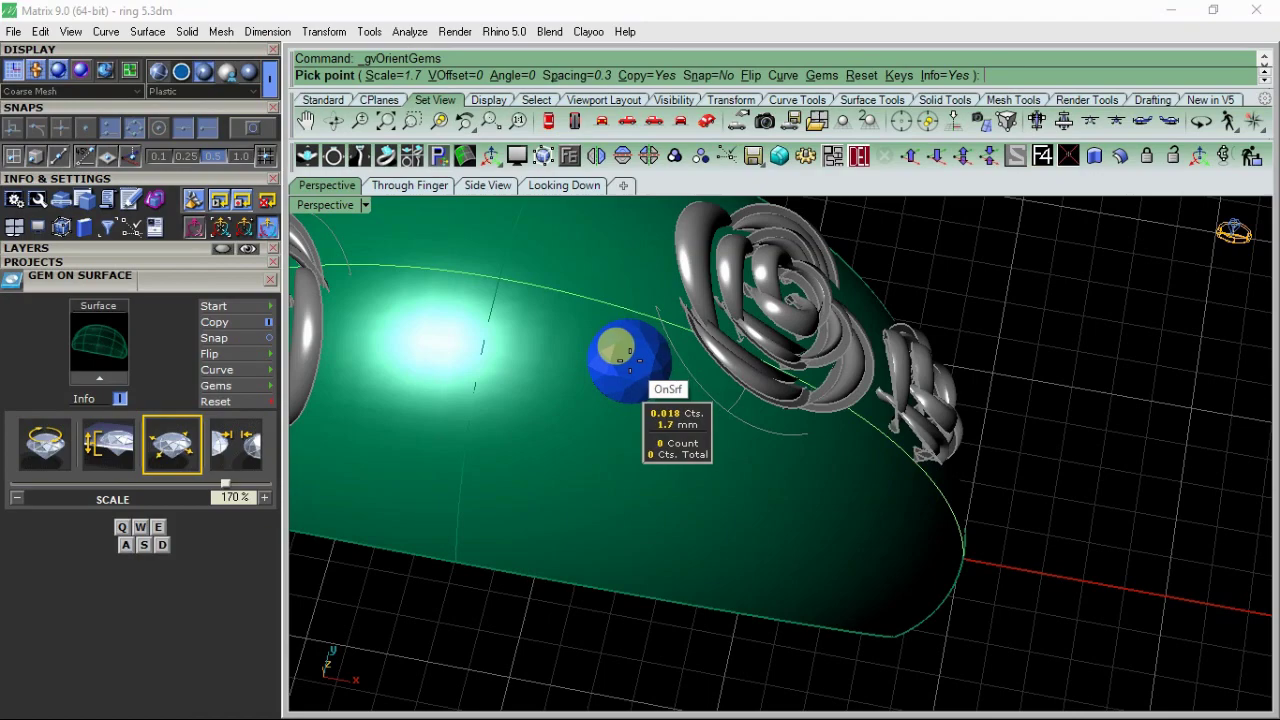
left_click(629, 369)
Step: Place gems two through eight in a column and grid beside the roses on the dome
mouse_move(729, 449)
right_mouse_down()
mouse_move(735, 338)
mouse_move(590, 430)
right_mouse_up()
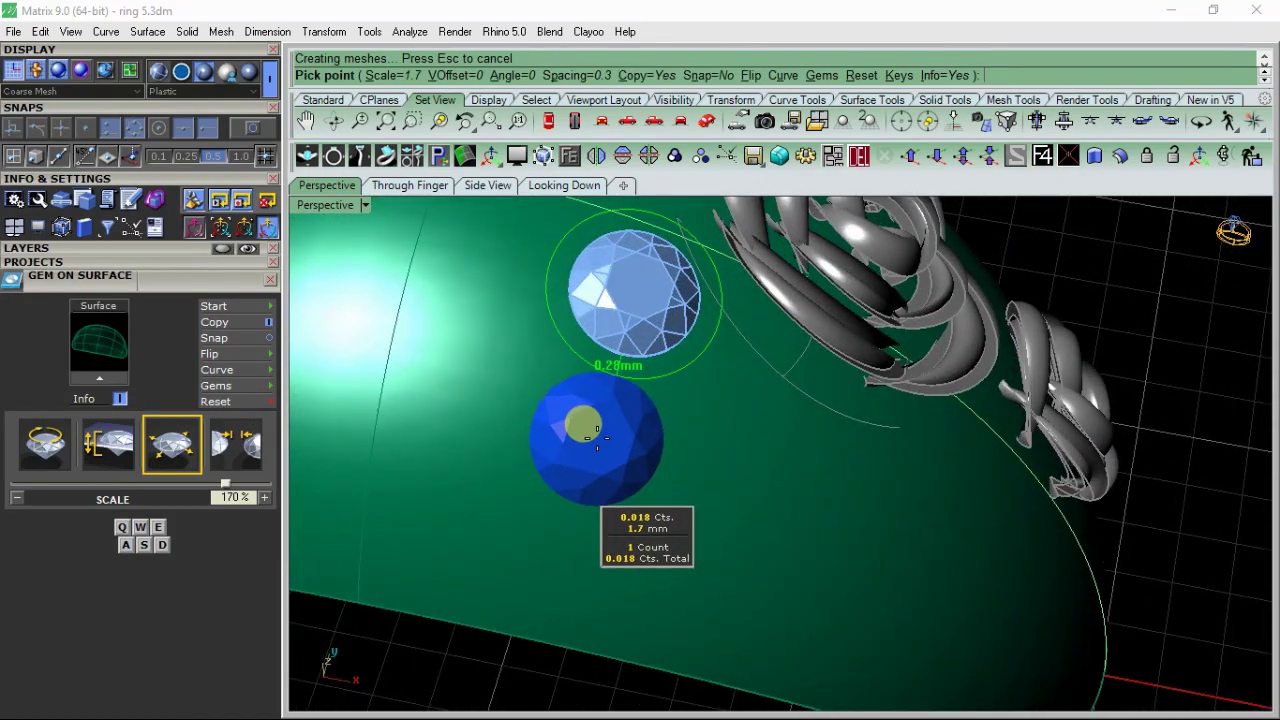
scroll(597, 437, "down", 1)
left_click(595, 430)
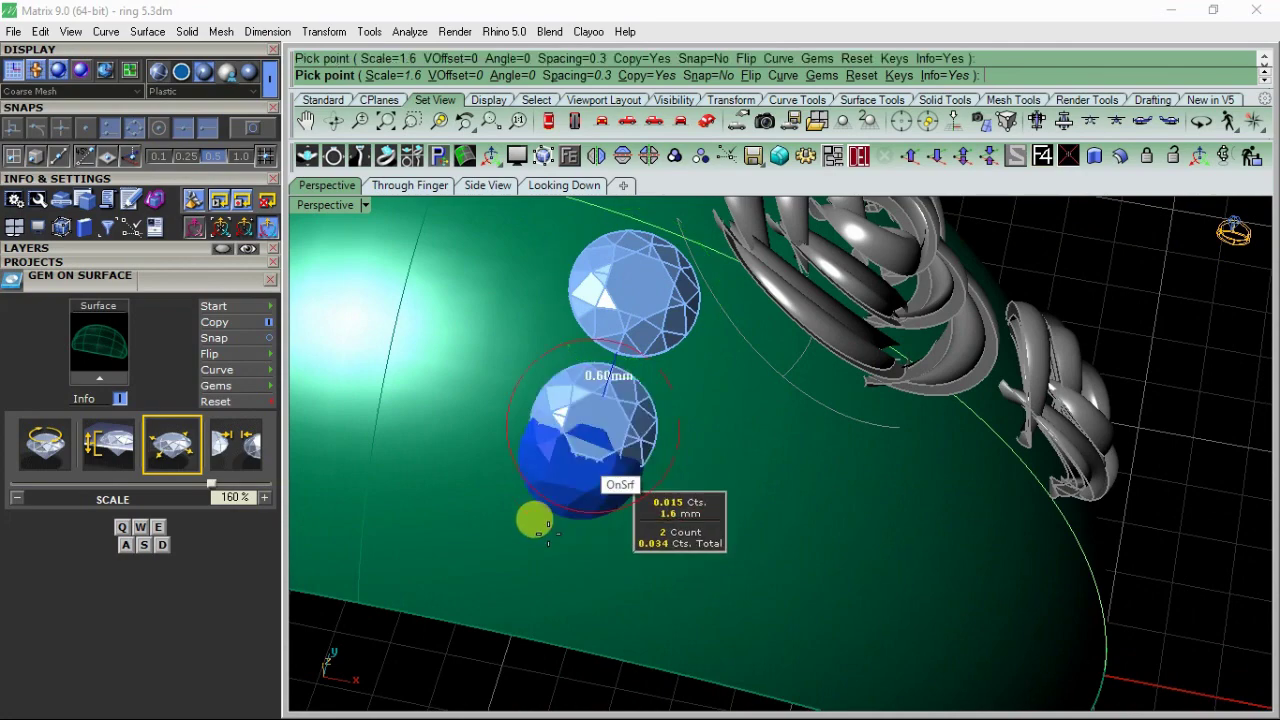
left_click(545, 555)
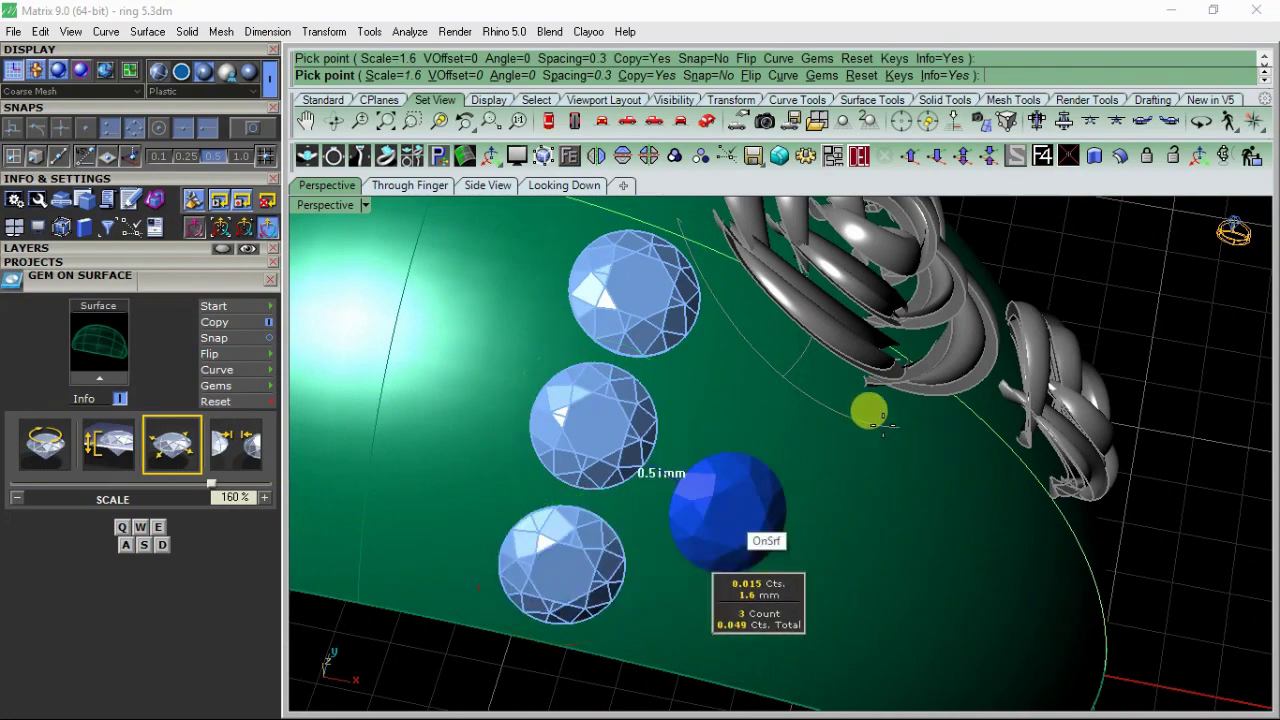
mouse_move(872, 425)
right_mouse_down()
mouse_move(749, 457)
mouse_move(623, 337)
mouse_move(586, 349)
right_mouse_up()
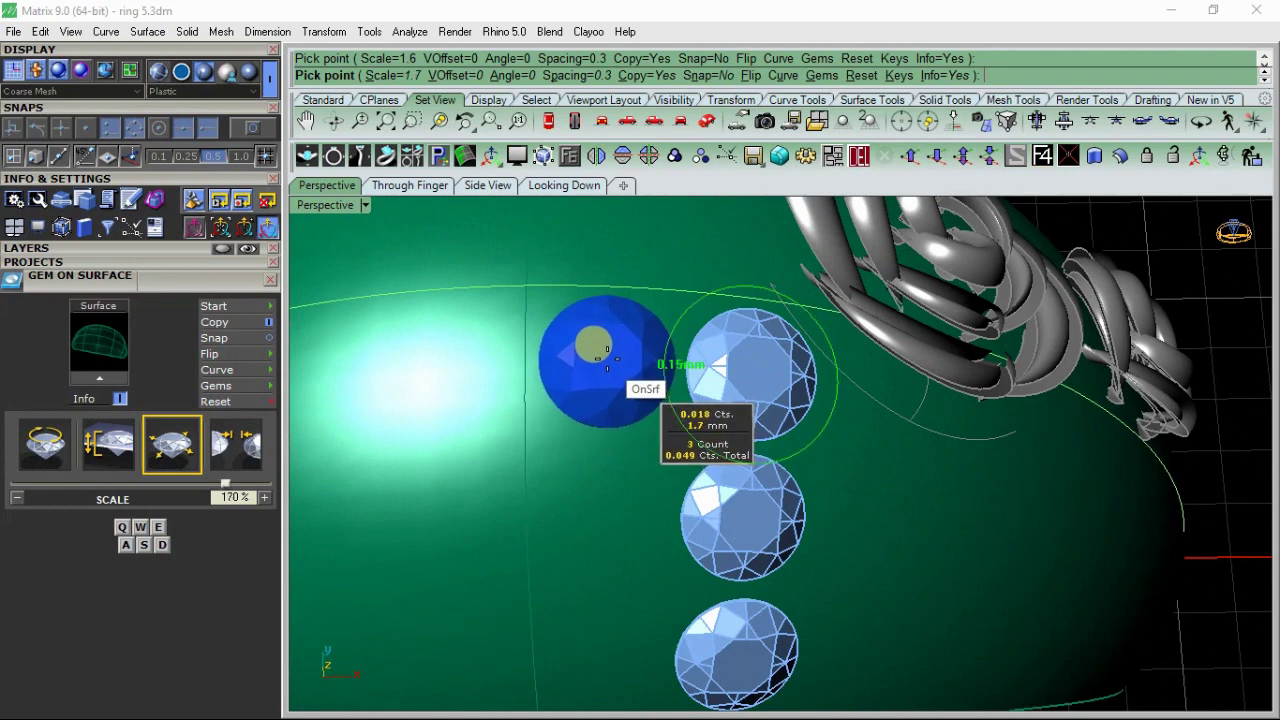
left_click(603, 355)
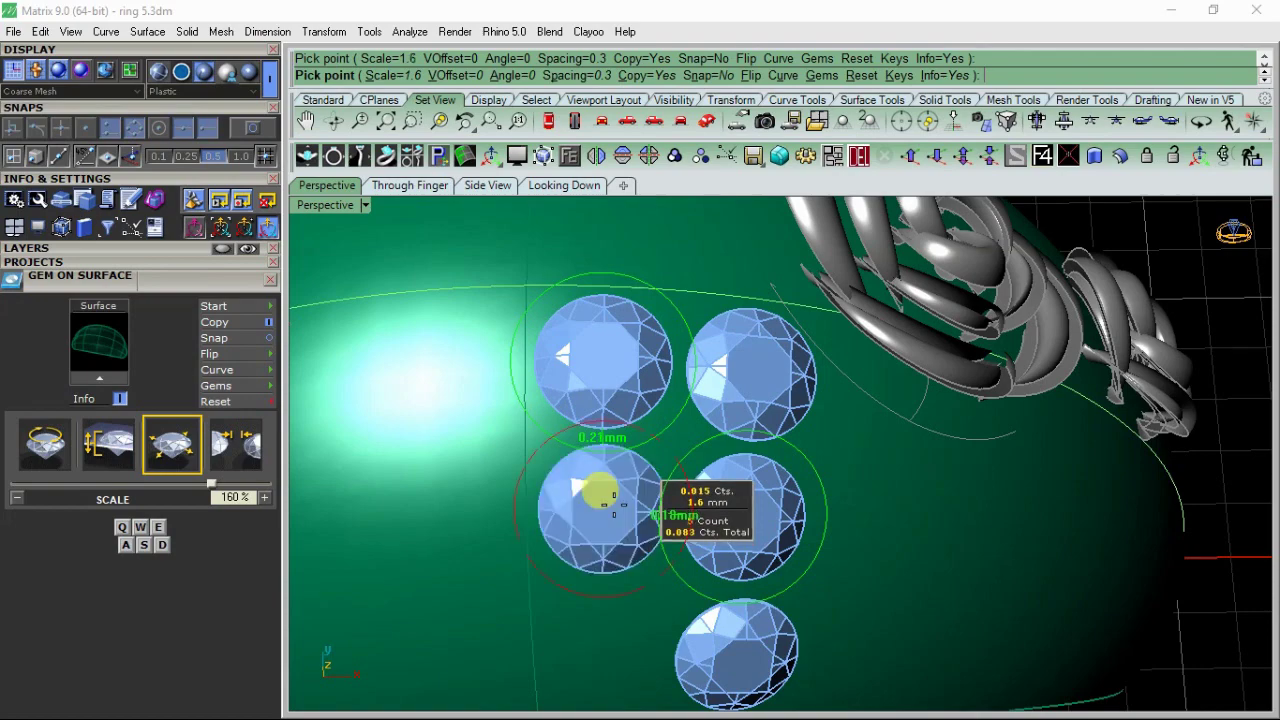
scroll(614, 500, "down", 5)
mouse_move(650, 525)
right_mouse_down()
mouse_move(690, 430)
mouse_move(640, 505)
right_mouse_up()
scroll(640, 515, "up", 6)
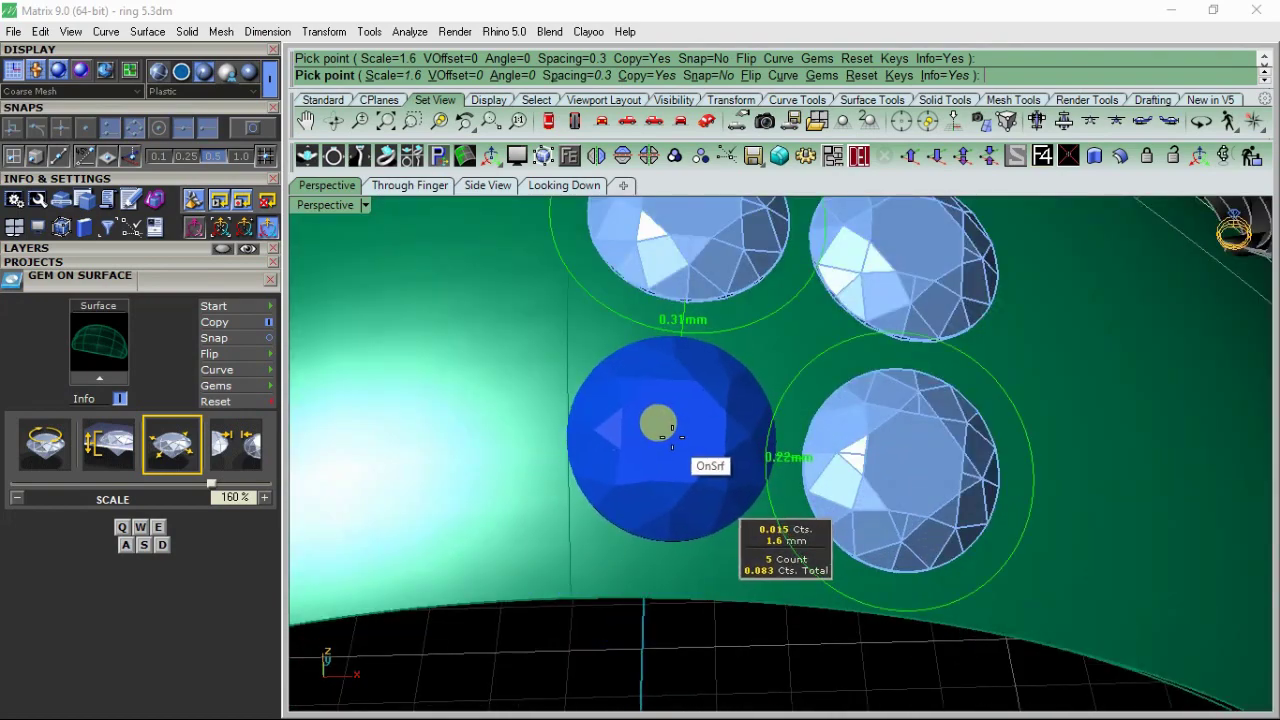
left_click(665, 430)
scroll(771, 363, "down", 3)
scroll(729, 391, "up", 3)
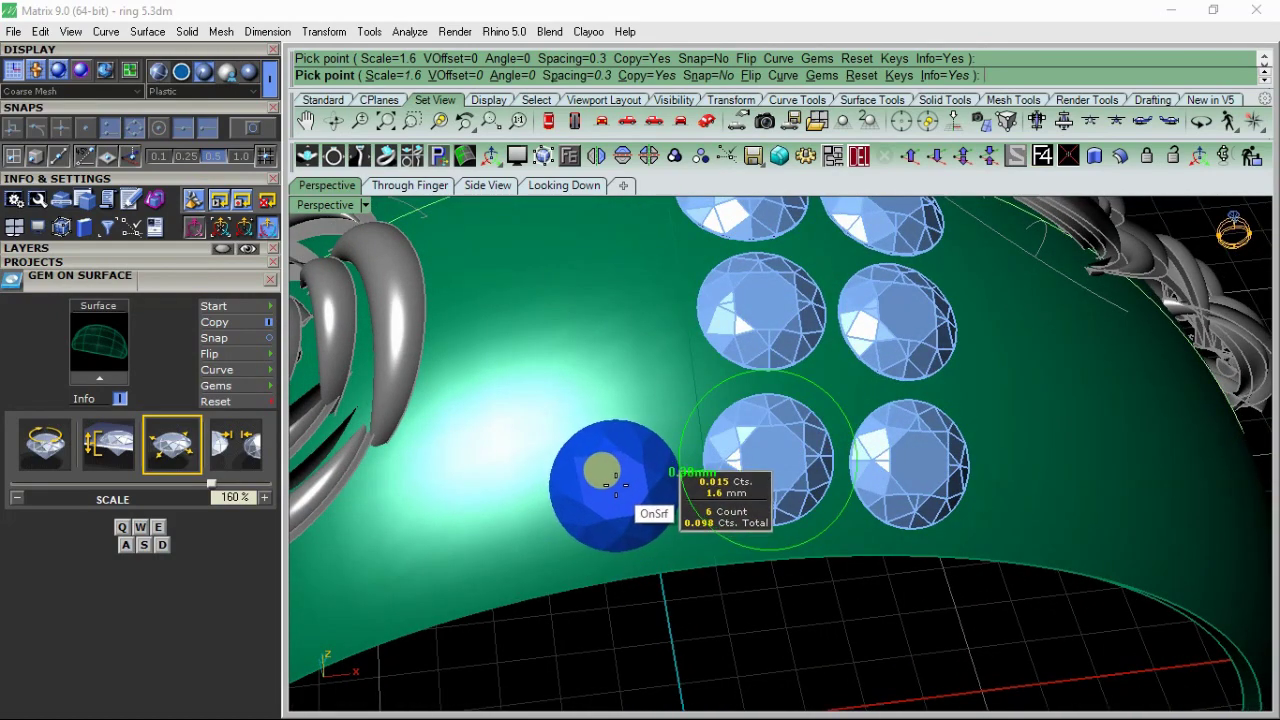
left_click(617, 480)
mouse_move(555, 478)
right_mouse_down()
mouse_move(795, 365)
mouse_move(748, 428)
right_mouse_up()
left_click(795, 360)
Step: Shrink the gems to 130% and set a tapering row along the band edge toward its end
scroll(748, 428, "up", 2)
scroll(757, 414, "up", 1)
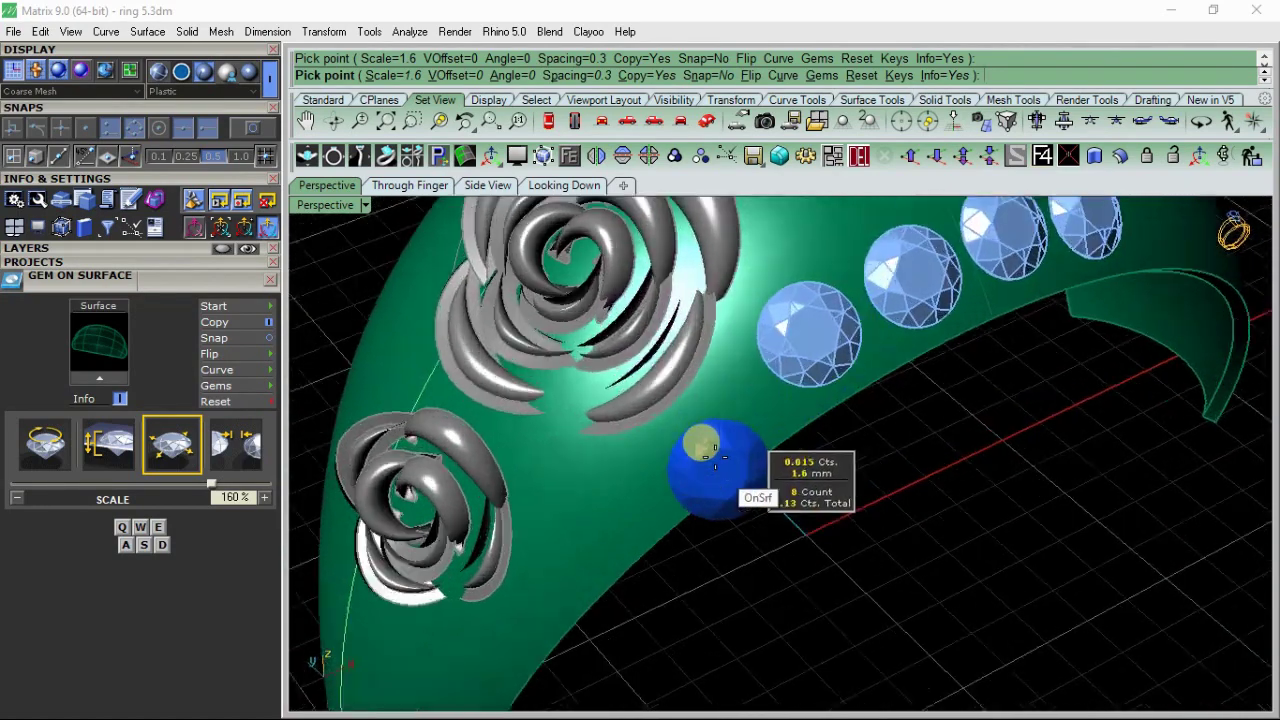
scroll(729, 457, "up", 1)
scroll(714, 423, "up", 1)
key("s")
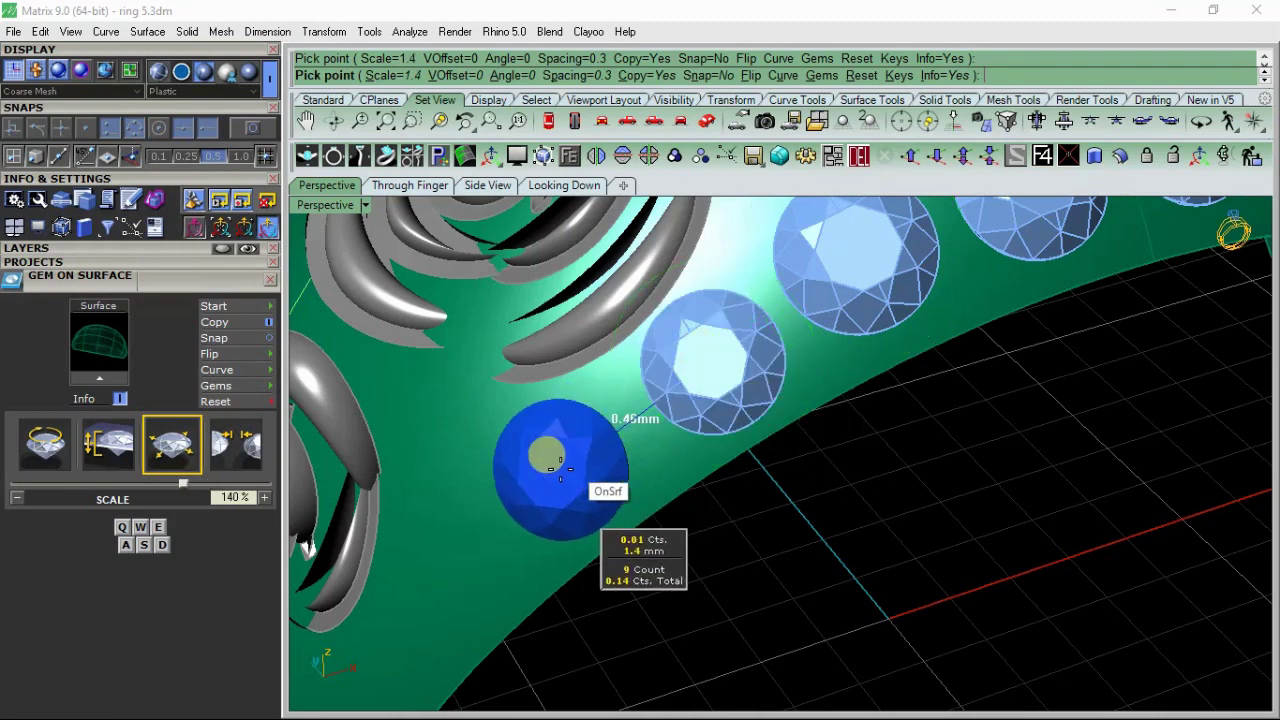
scroll(700, 290, "down", 2)
scroll(603, 486, "down", 2)
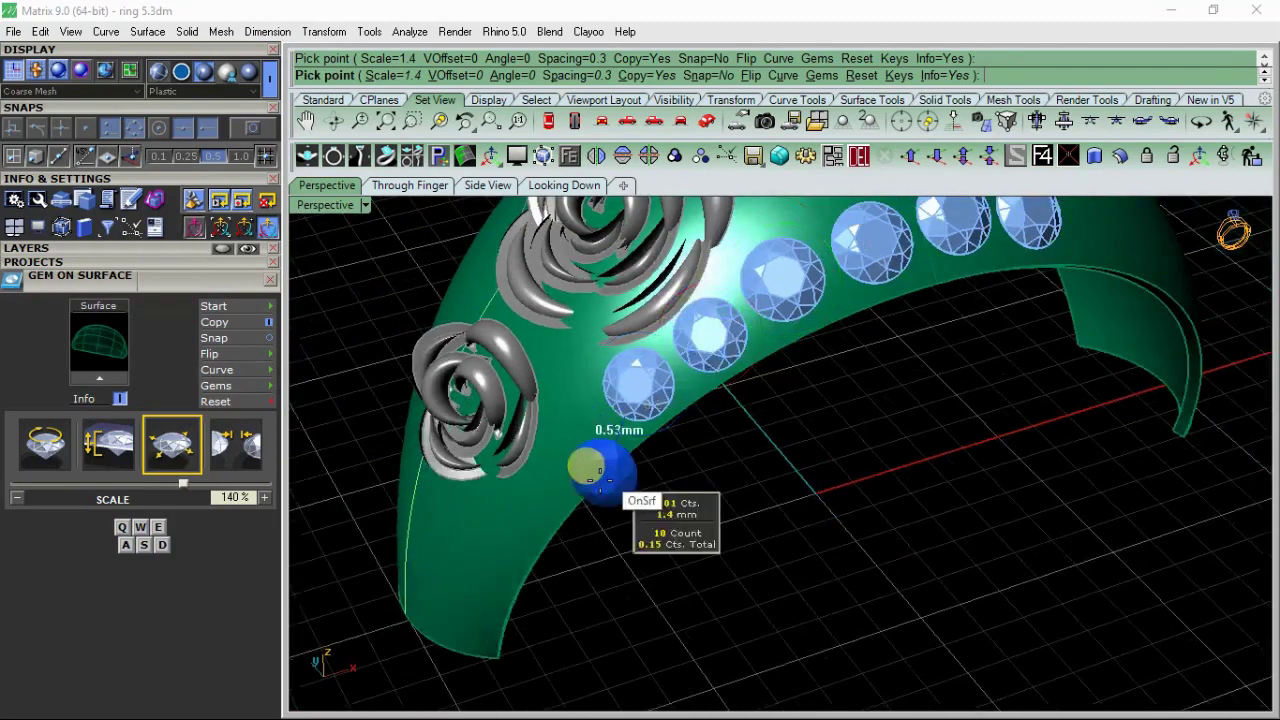
scroll(614, 486, "up", 2)
right_click_drag(614, 486, 615, 452)
scroll(612, 450, "up", 3)
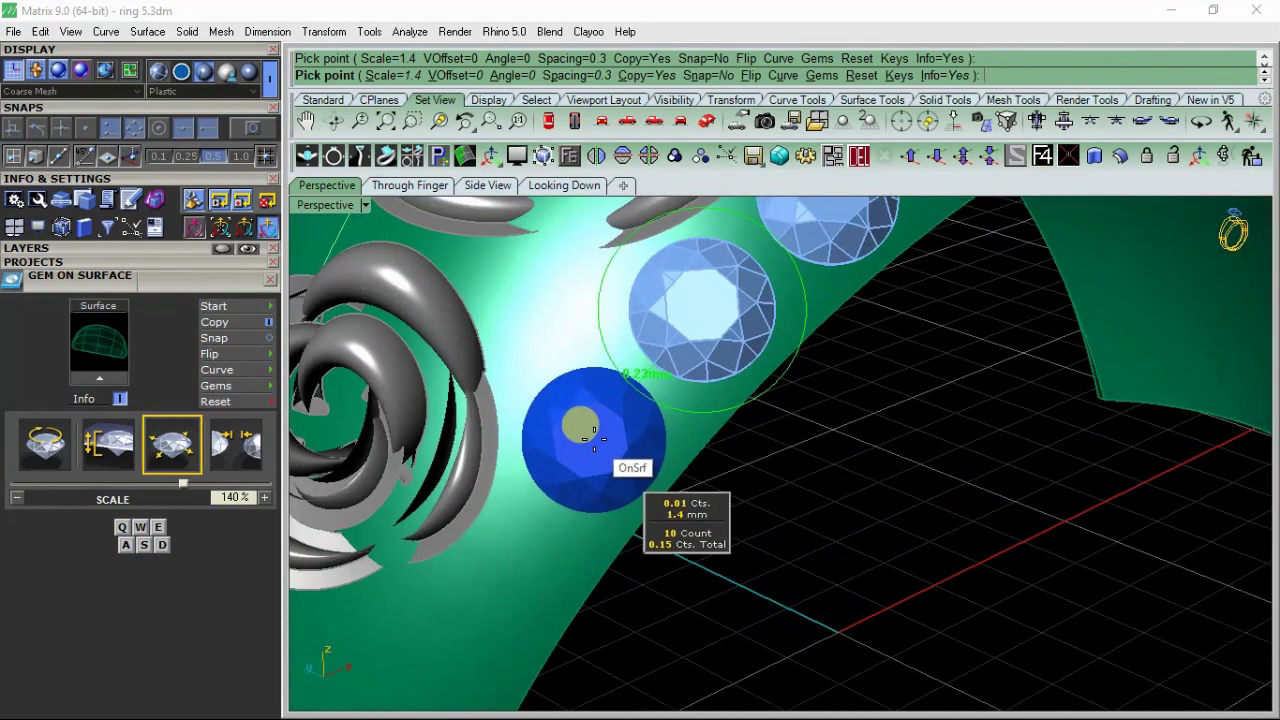
scroll(593, 432, "down", 3)
scroll(534, 472, "up", 2)
scroll(600, 360, "up", 2)
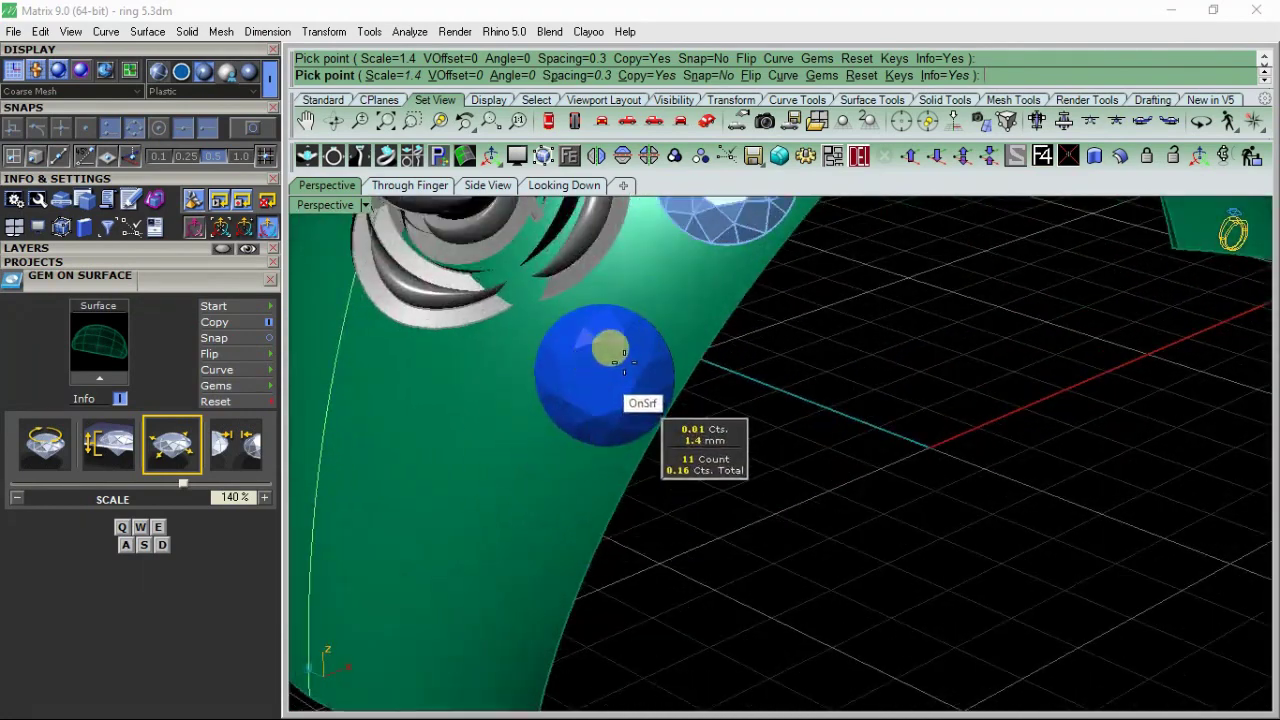
key("a")
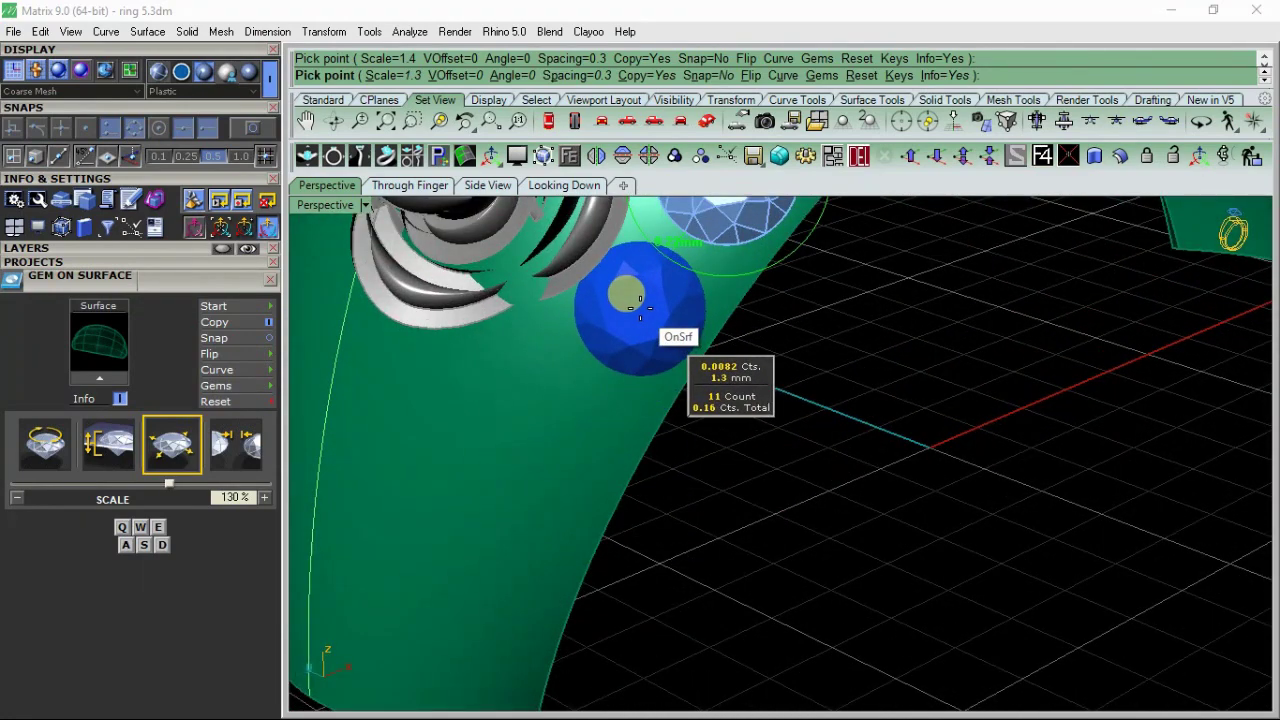
left_click(640, 308)
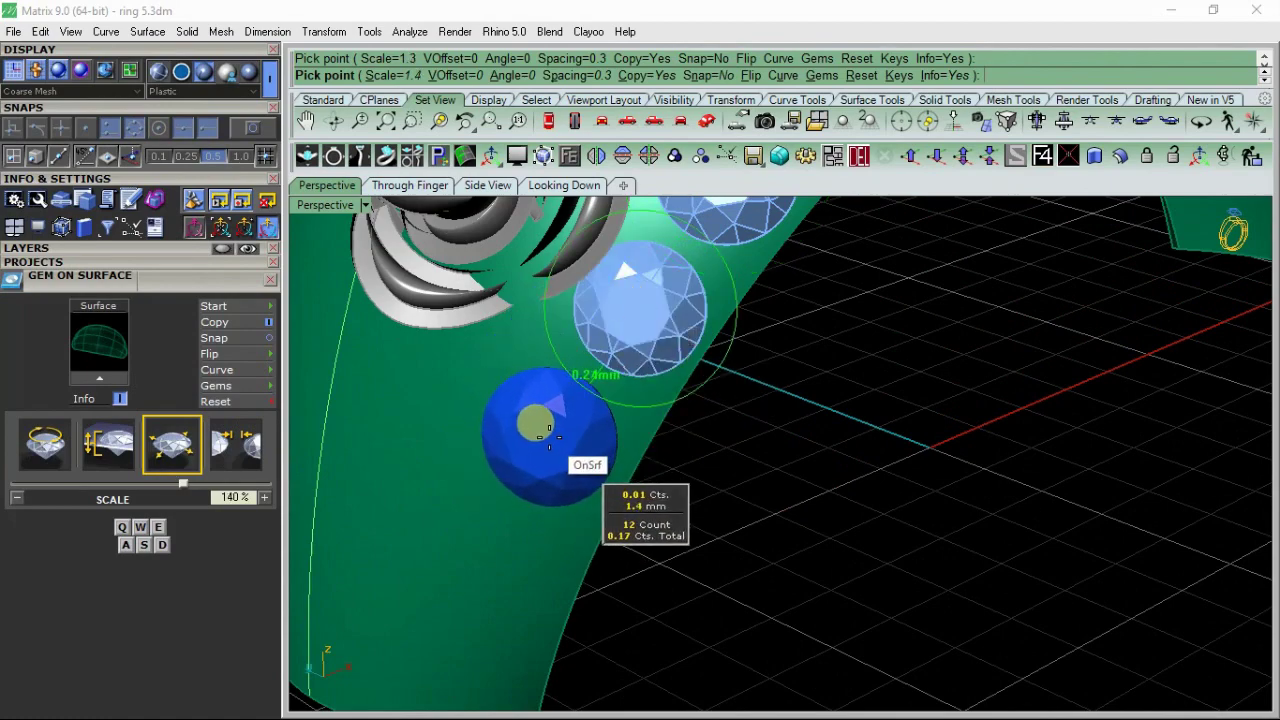
scroll(510, 470, "down", 2)
right_click_drag(500, 508, 534, 491)
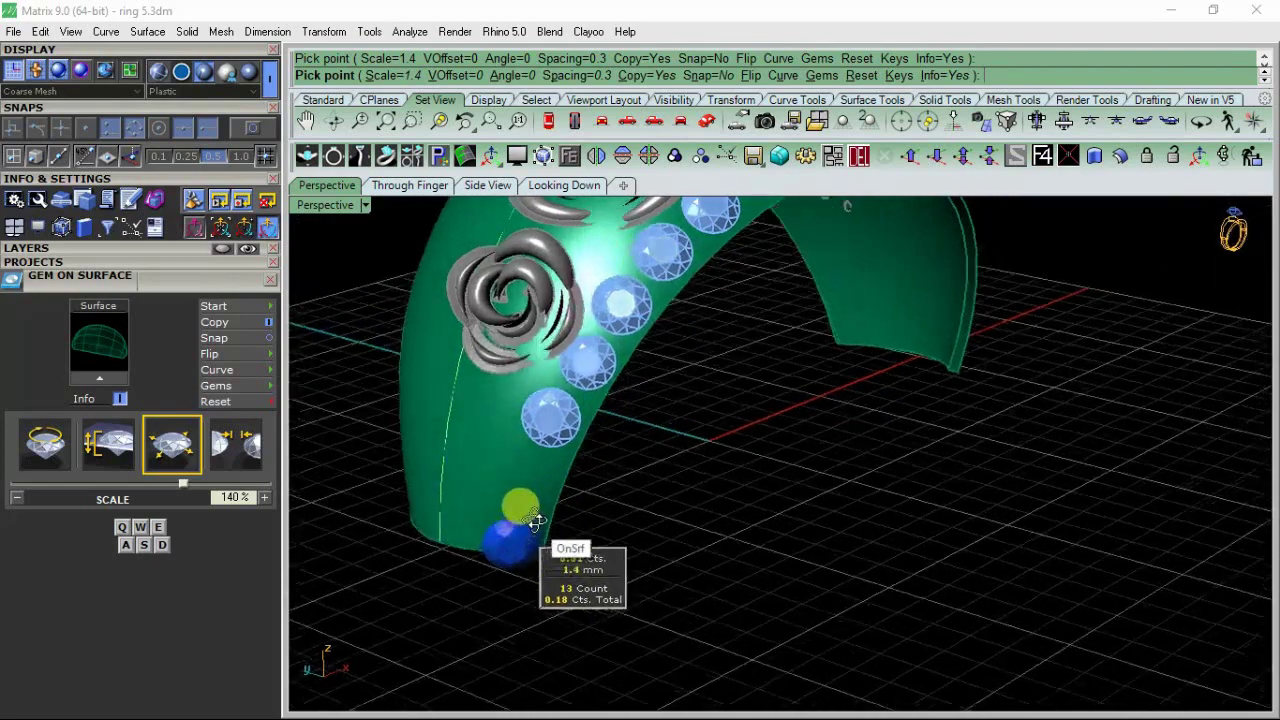
scroll(528, 460, "up", 3)
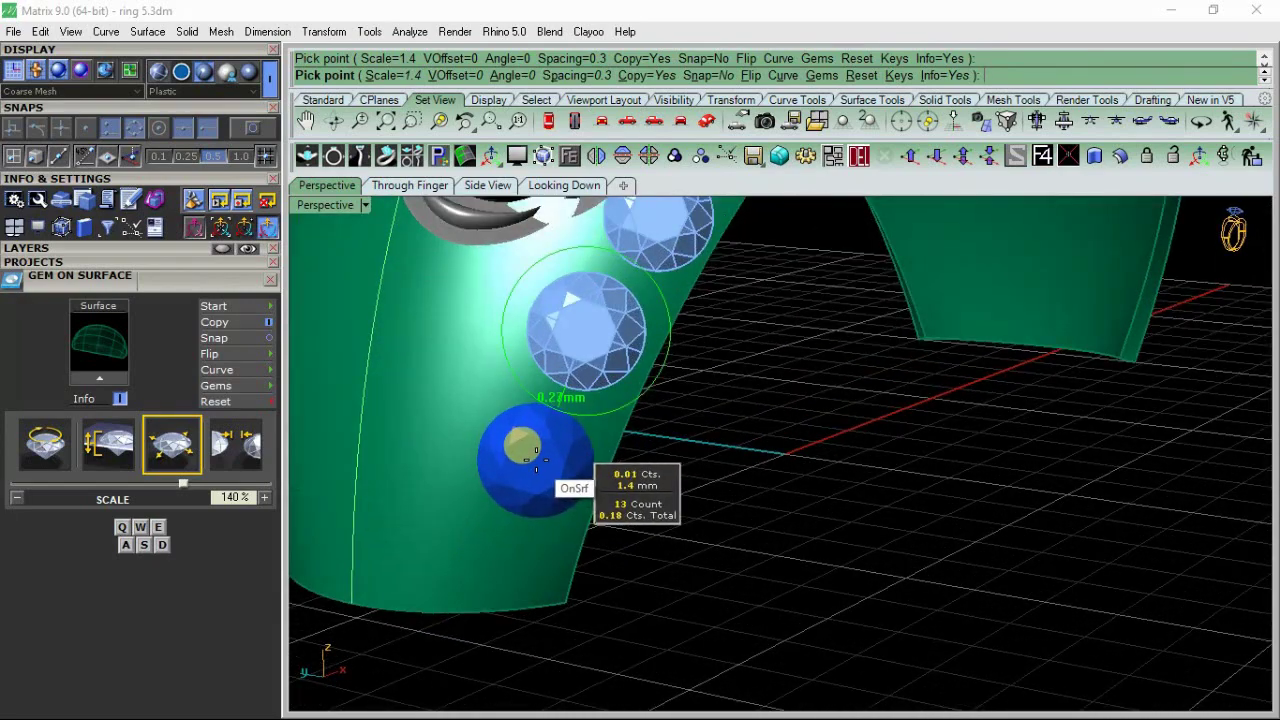
left_click(534, 460)
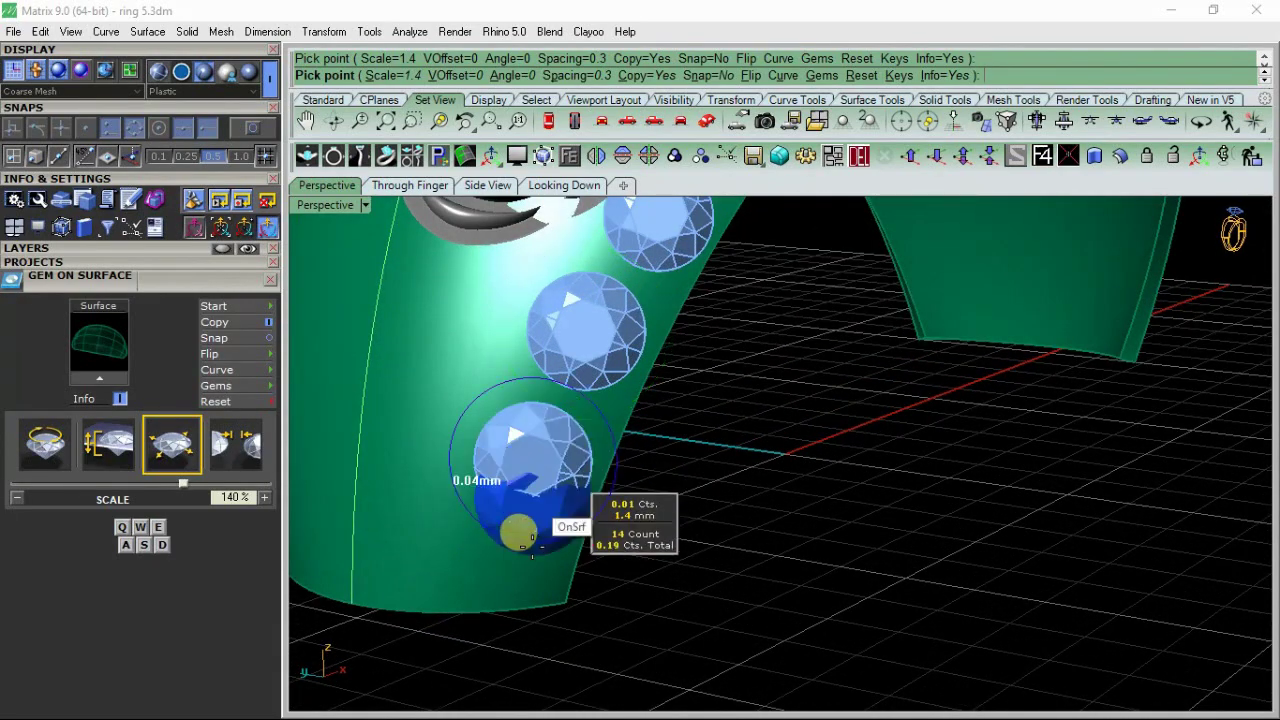
Step: Add the remaining gems next to the grid and beside the rose, completing 18 stones
scroll(520, 523, "down", 2)
mouse_move(634, 466)
right_mouse_down()
mouse_move(689, 500)
mouse_move(595, 566)
right_mouse_up()
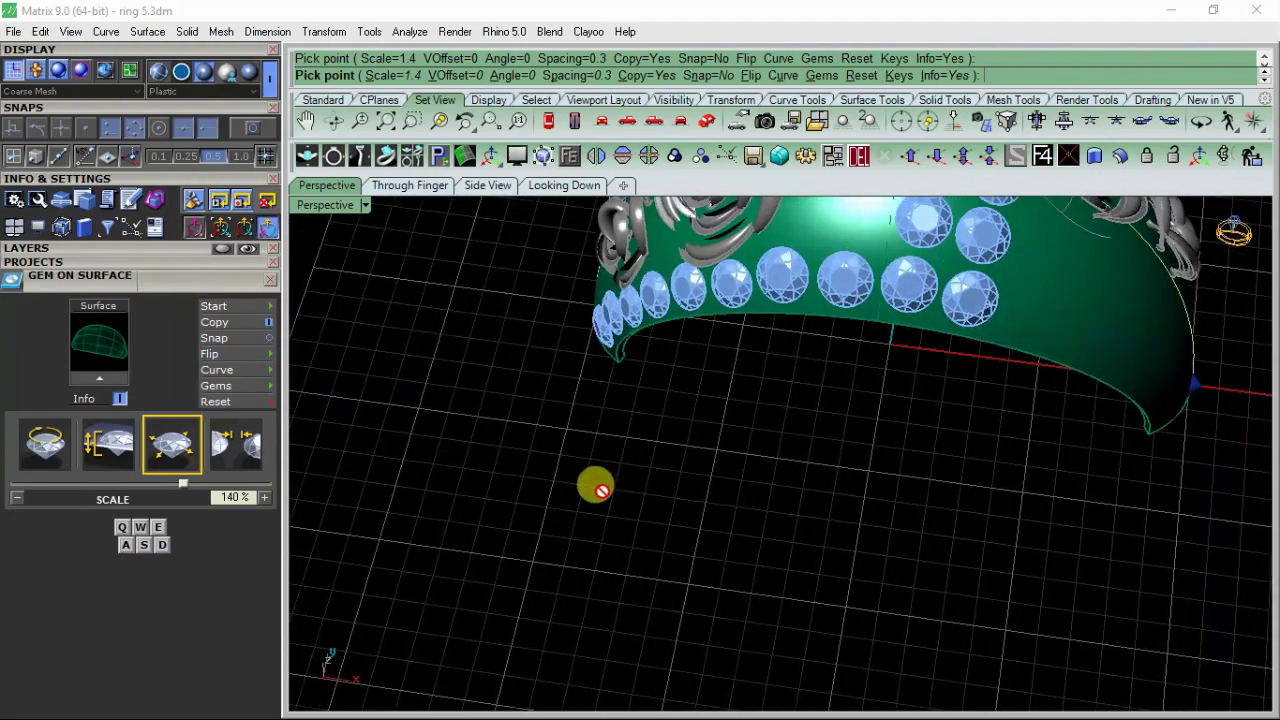
scroll(594, 480, "down", 2)
mouse_move(708, 443)
right_mouse_down()
mouse_move(669, 486)
mouse_move(655, 445)
right_mouse_up()
scroll(655, 445, "up", 2)
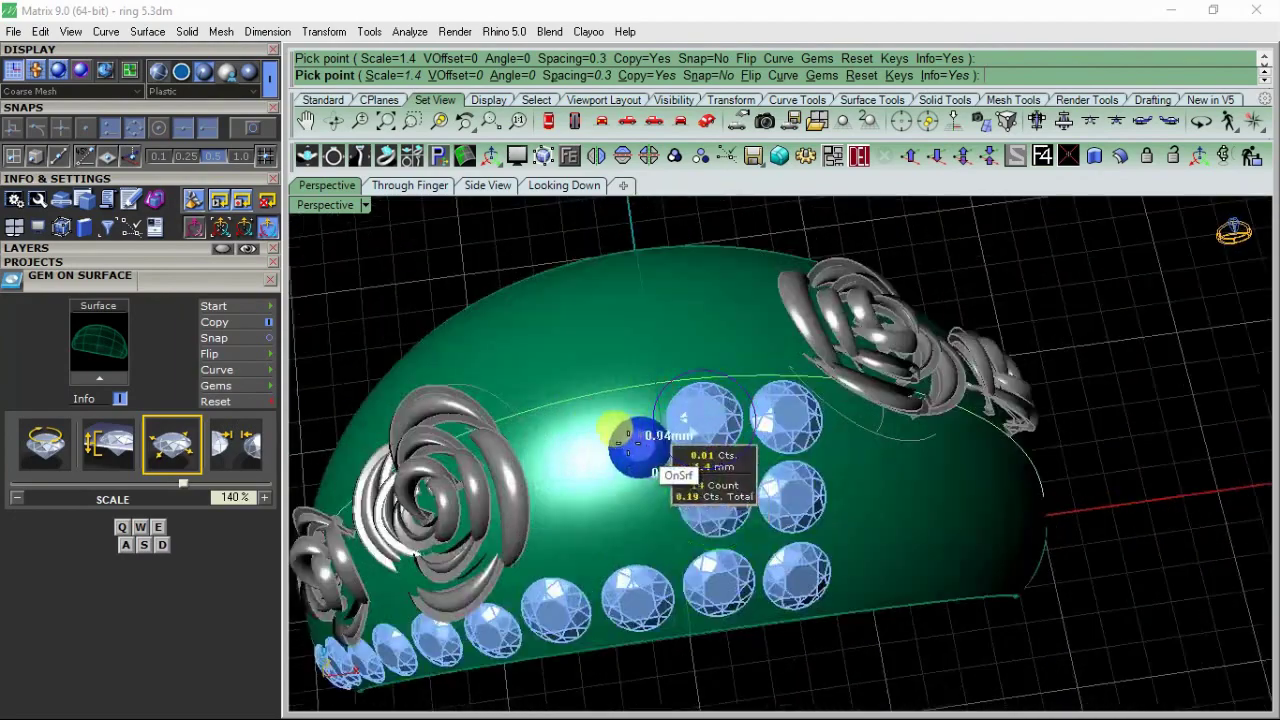
scroll(629, 449, "up", 2)
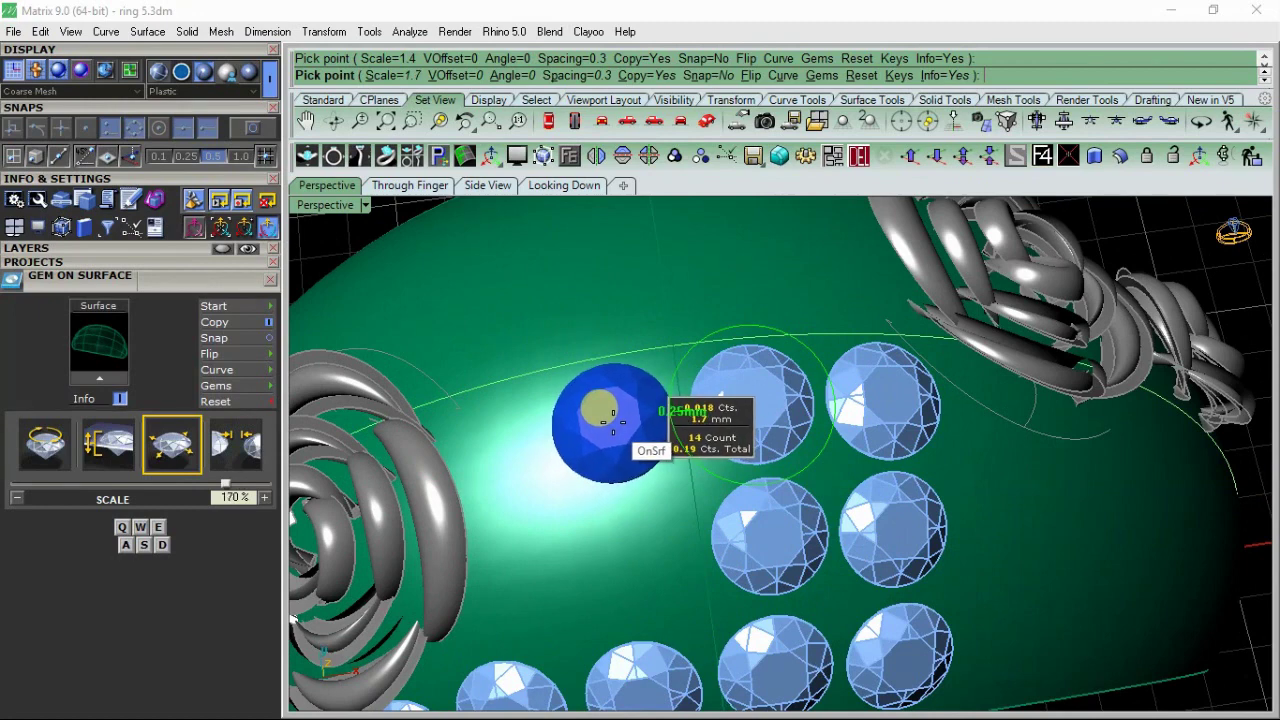
left_click(616, 418)
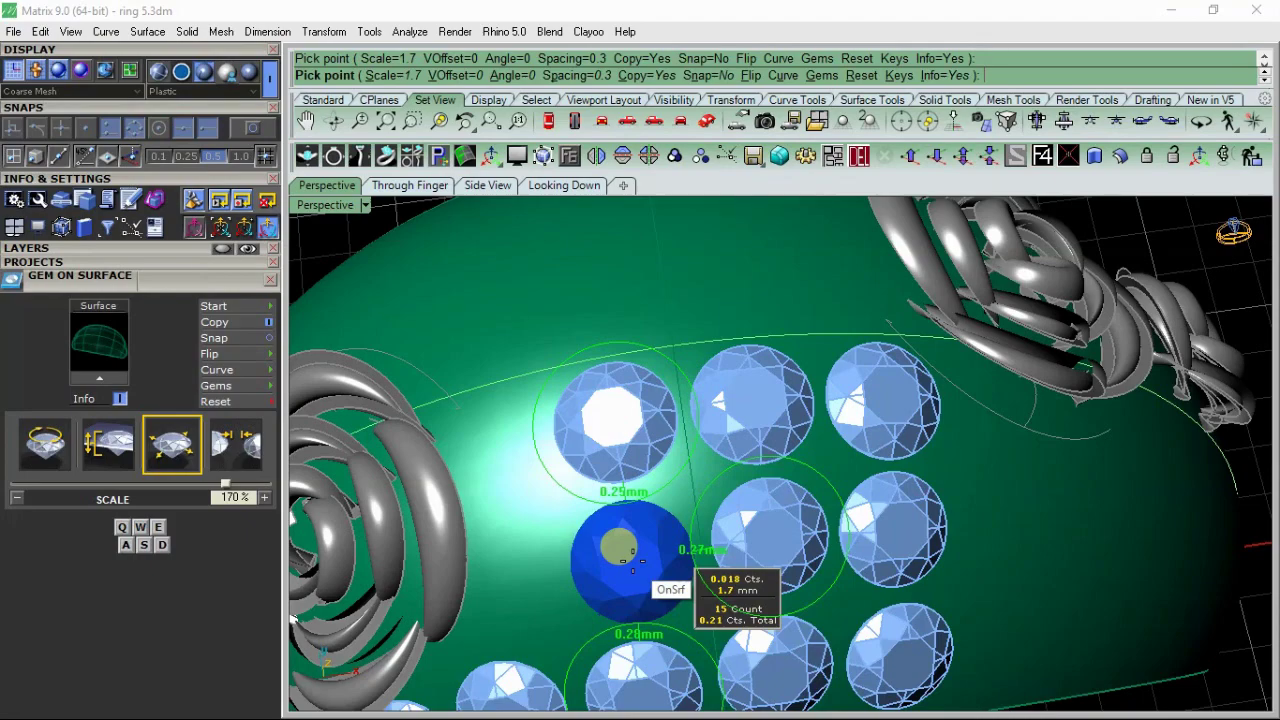
left_click(622, 558)
mouse_move(537, 586)
right_mouse_down()
mouse_move(571, 429)
mouse_move(614, 537)
right_mouse_up()
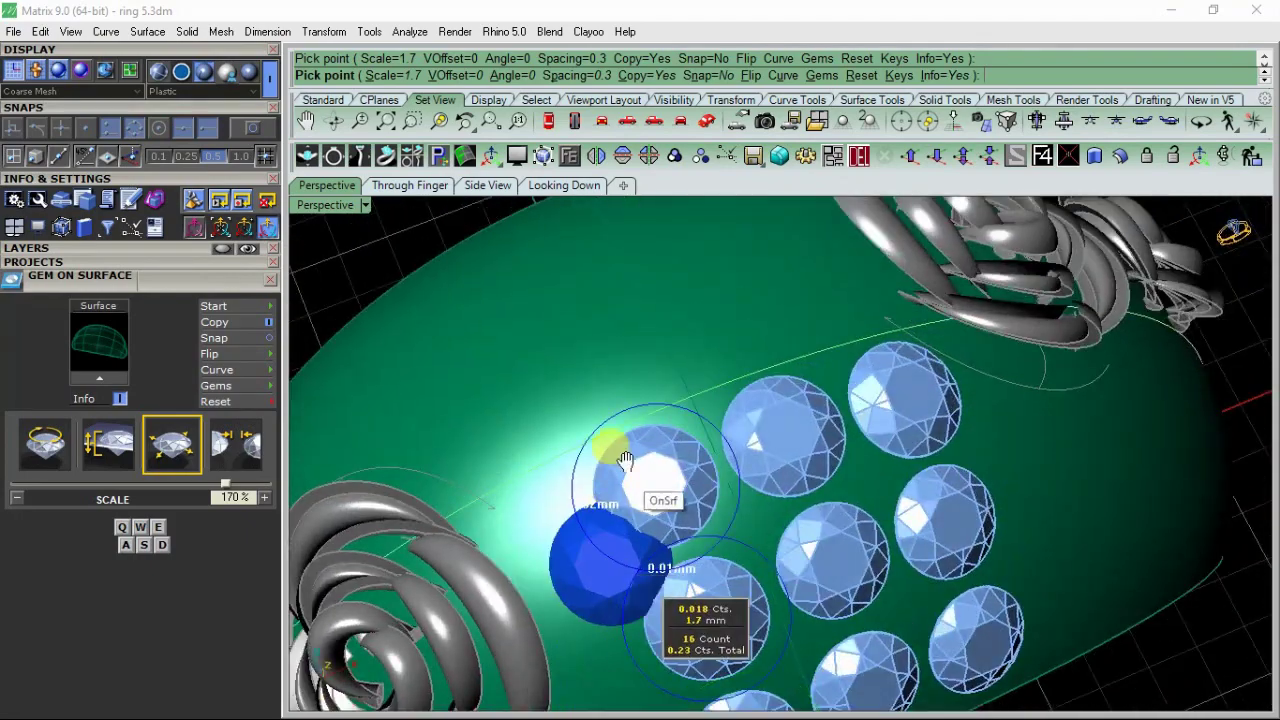
right_click_drag(624, 459, 623, 386)
right_click_drag(623, 486, 622, 450)
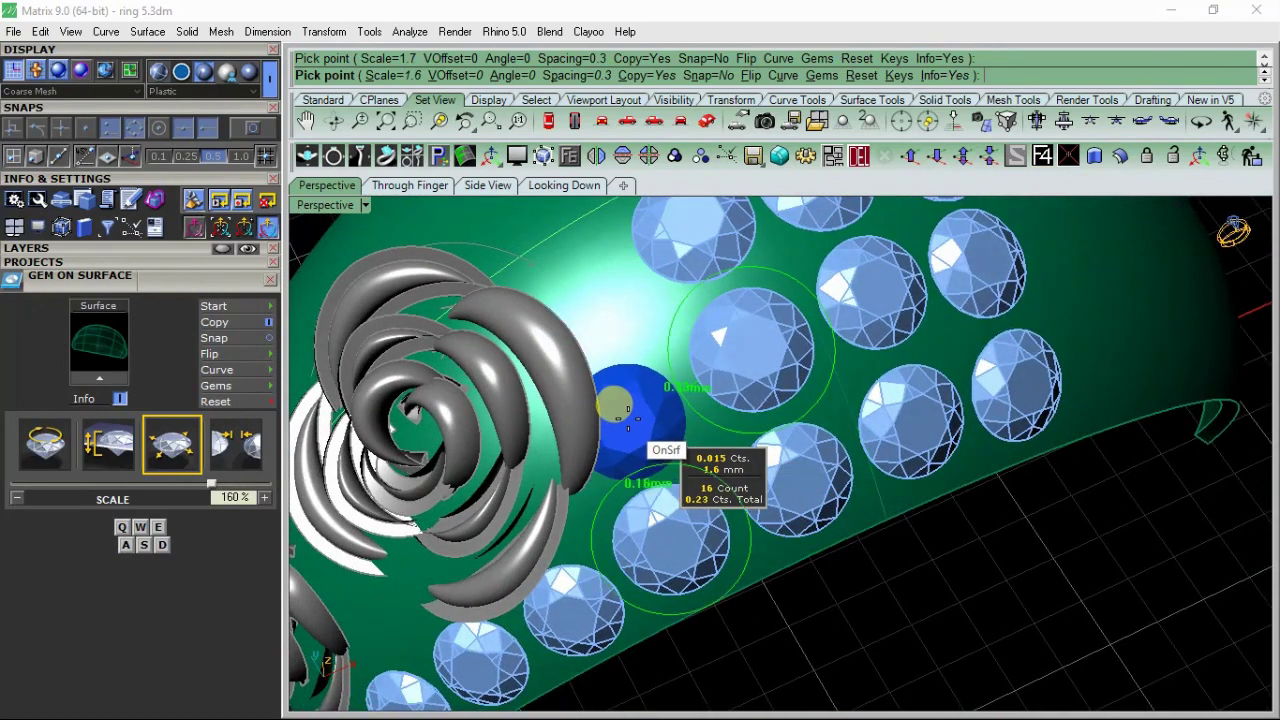
left_click(627, 410)
mouse_move(545, 463)
right_mouse_down()
mouse_move(612, 450)
mouse_move(771, 509)
mouse_move(709, 514)
right_mouse_up()
left_click(617, 436)
Step: Finish gem placement and select all 18 gems from the layers list
key("Return")
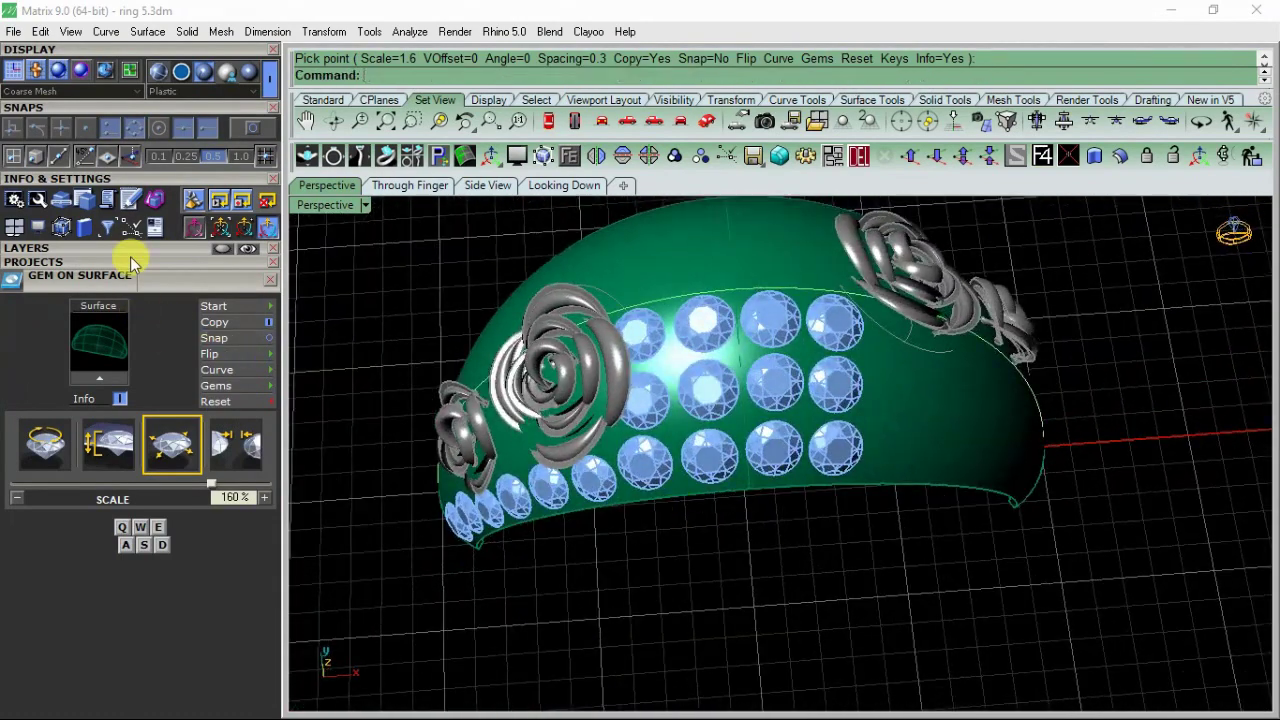
left_click(130, 252)
left_click(87, 392)
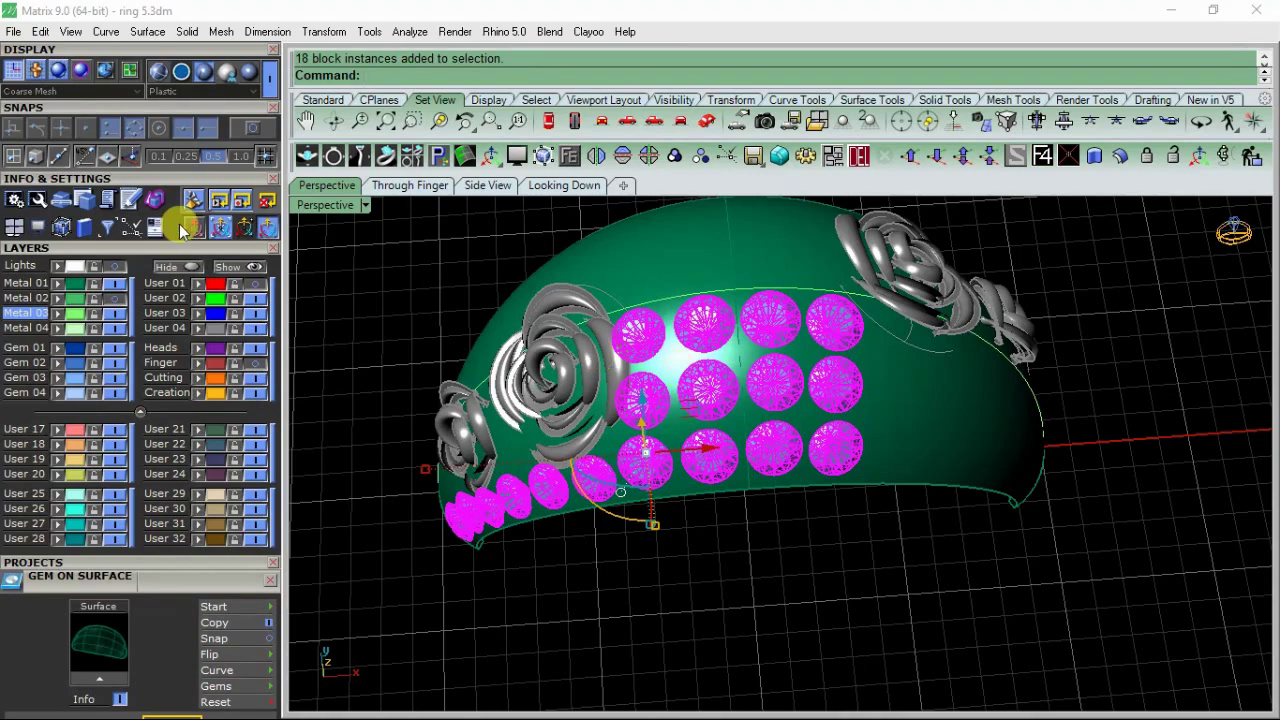
scroll(126, 150, "up", 3)
scroll(143, 251, "up", 2)
Step: Rotate a copy of the gems 180° about the origin onto the band's opposite side
left_click(138, 228)
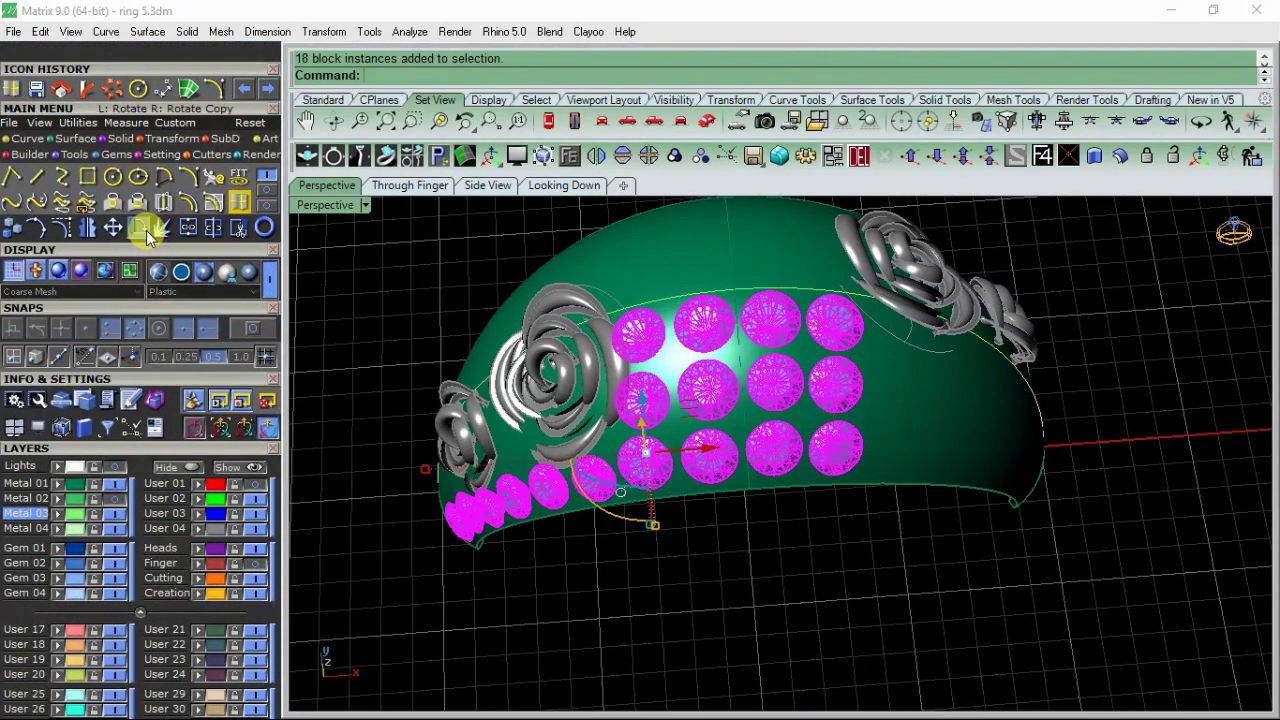
left_click(1040, 155)
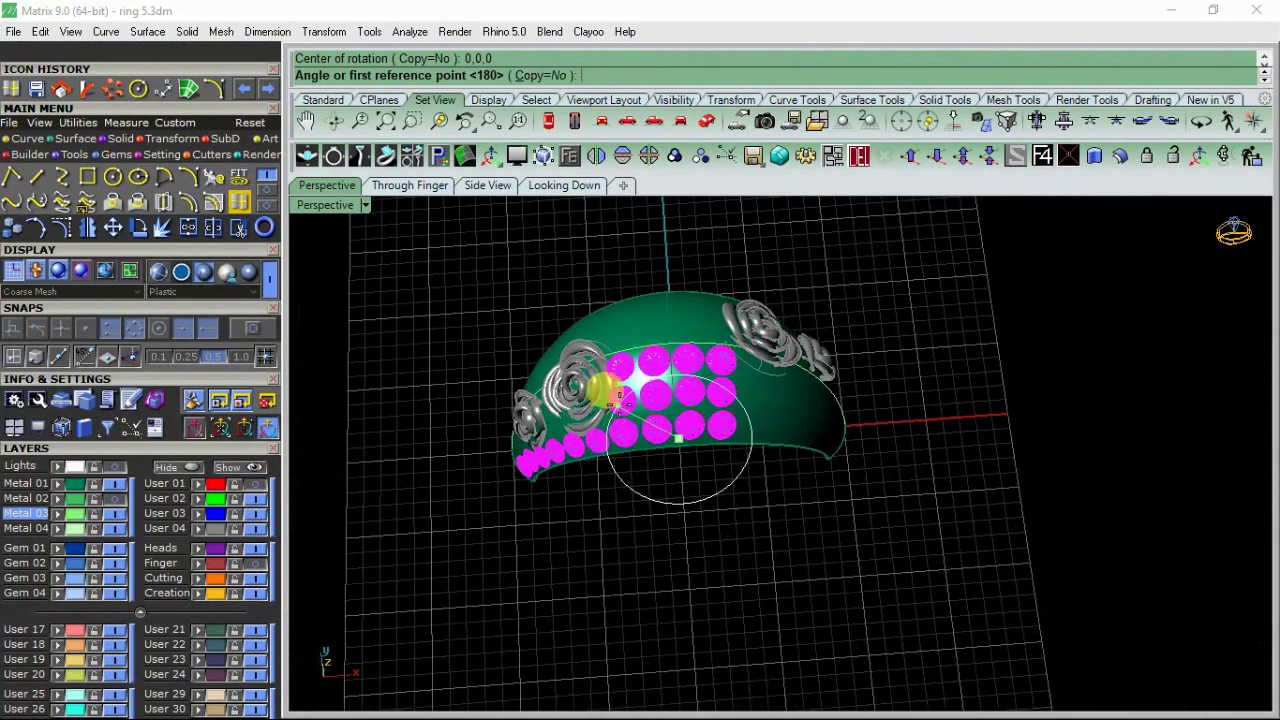
left_click(539, 76)
left_click(1027, 412)
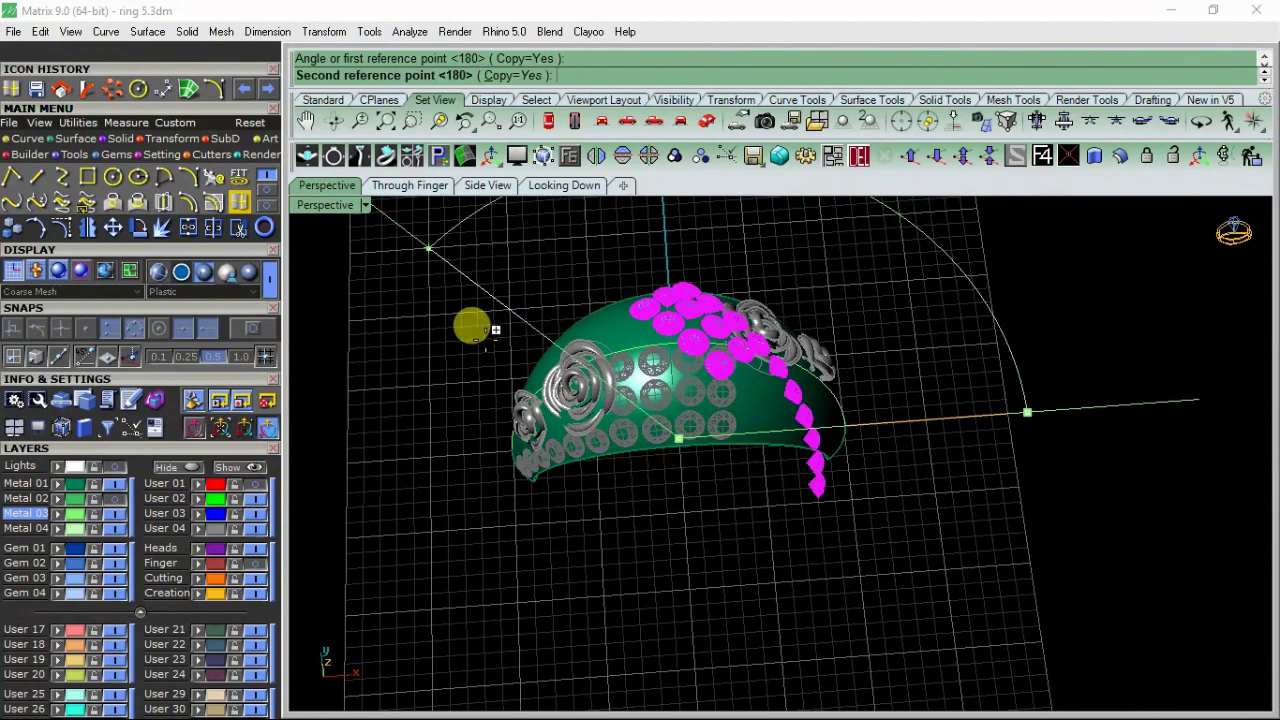
right_click_drag(400, 355, 482, 472)
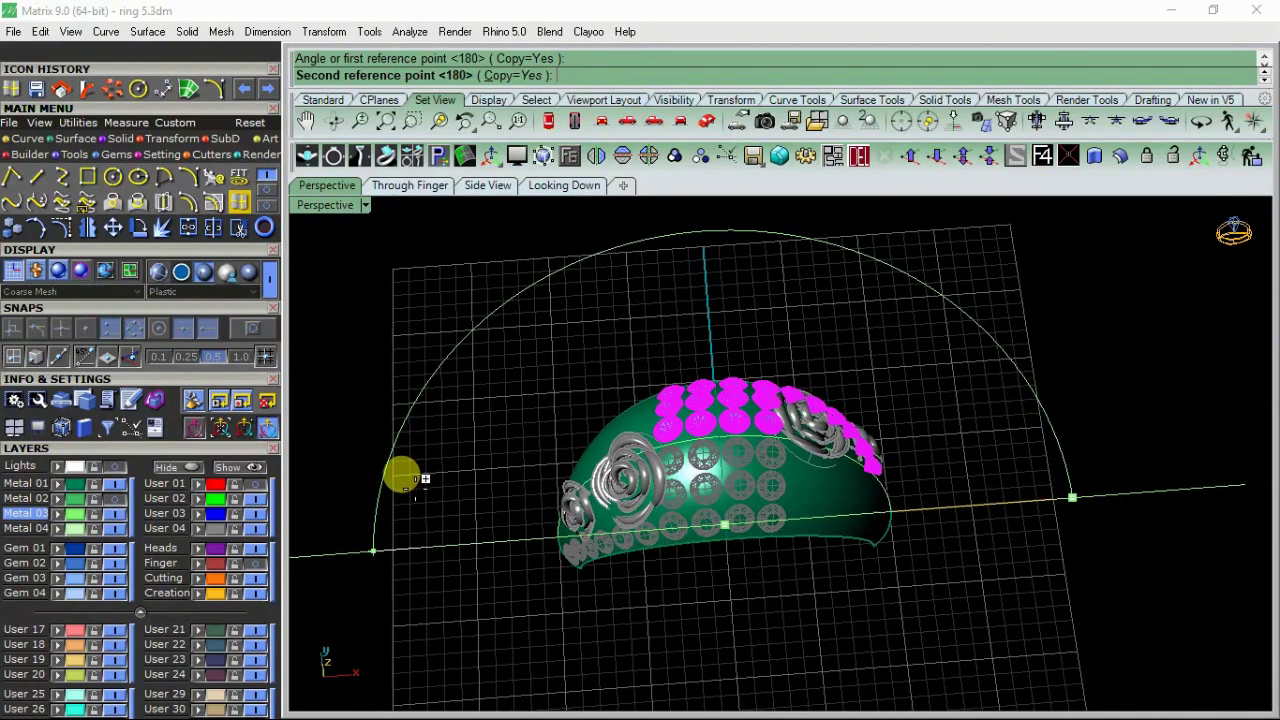
left_click(402, 478)
right_click(485, 441)
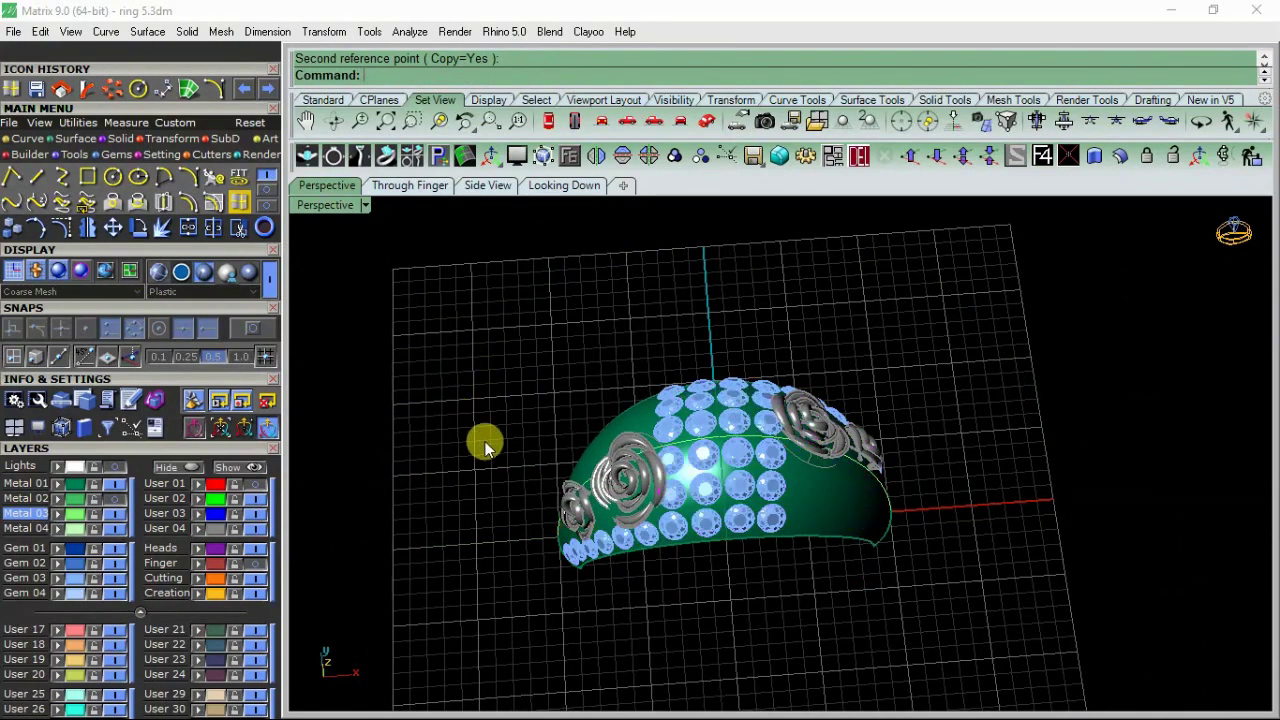
mouse_move(485, 441)
right_mouse_down()
mouse_move(716, 556)
mouse_move(716, 472)
right_mouse_up()
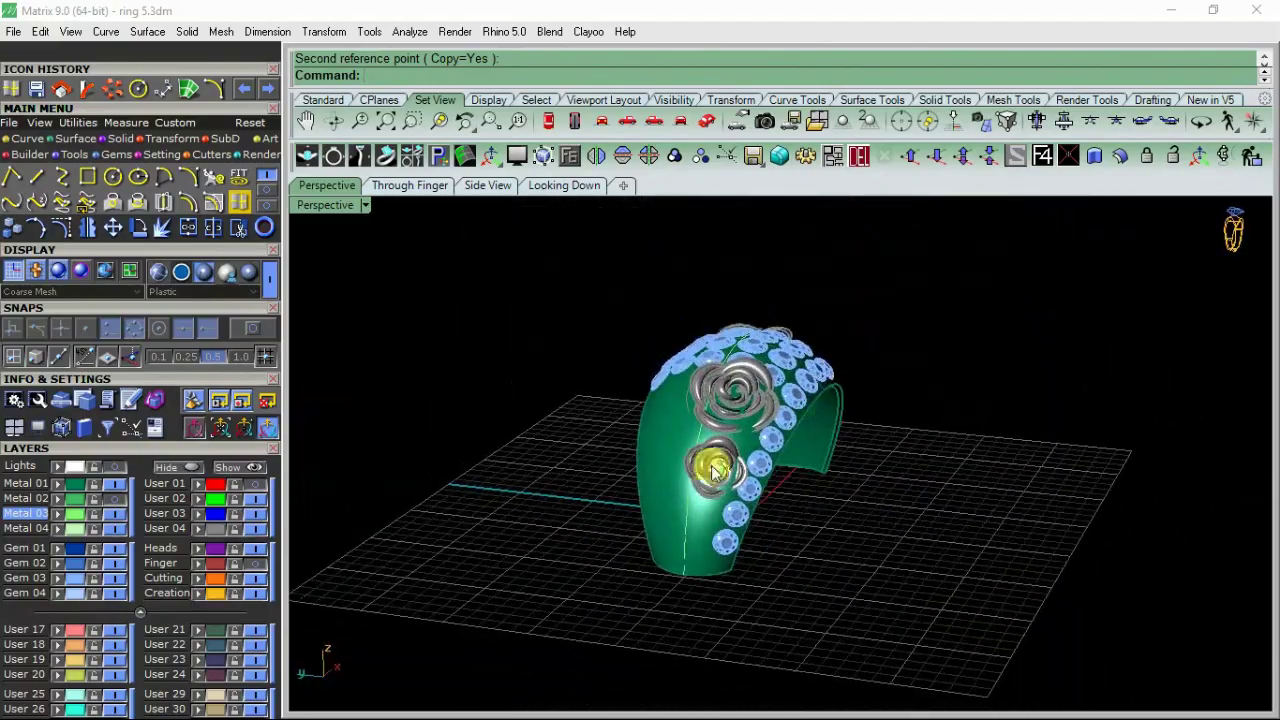
scroll(714, 472, "up", 2)
scroll(700, 514, "up", 2)
scroll(677, 466, "up", 2)
scroll(620, 434, "up", 2)
left_click(623, 427)
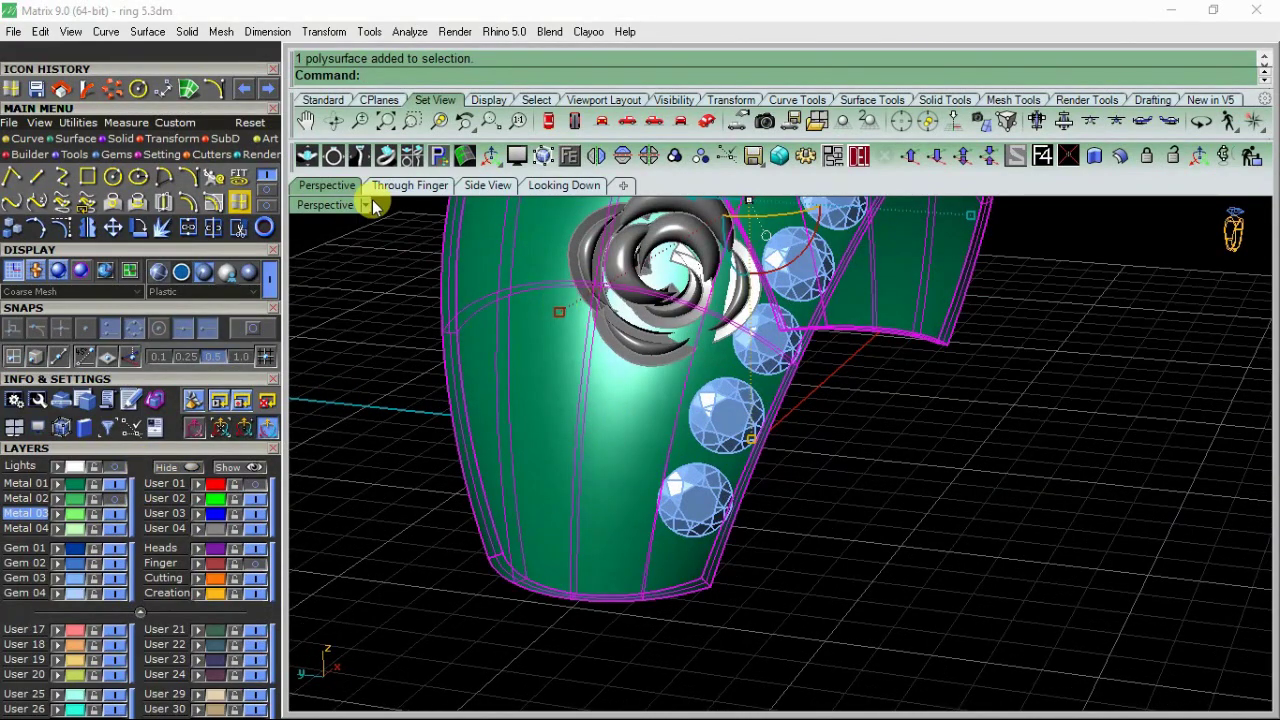
left_click(548, 186)
left_click(95, 467)
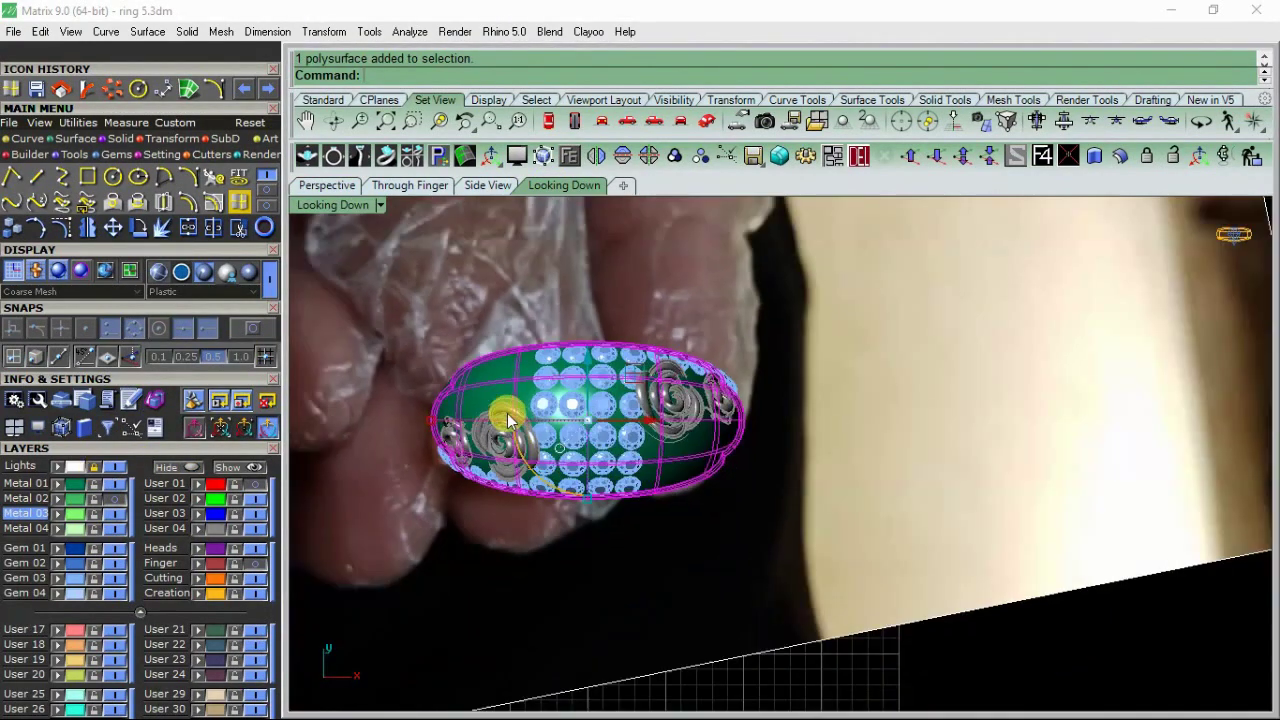
scroll(478, 455, "down", 5)
scroll(863, 351, "down", 2)
scroll(771, 337, "up", 3)
scroll(766, 334, "up", 2)
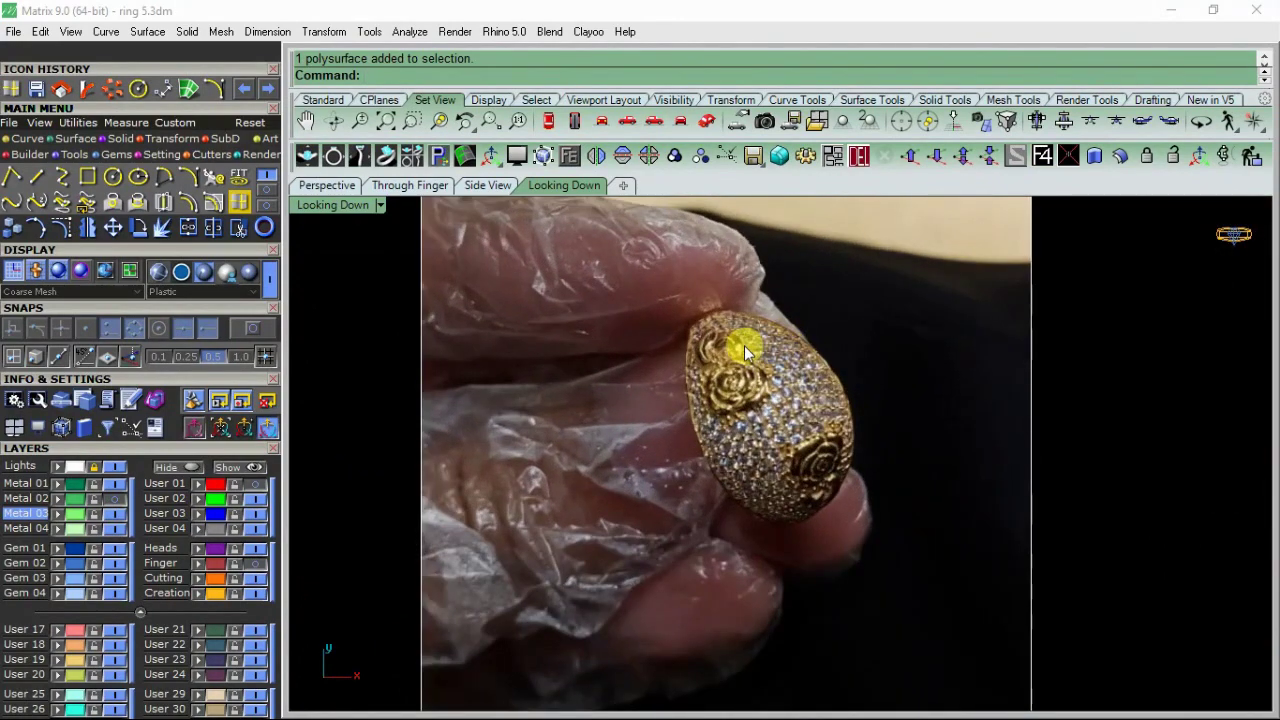
scroll(748, 357, "up", 2)
scroll(748, 357, "down", 3)
scroll(700, 330, "down", 1)
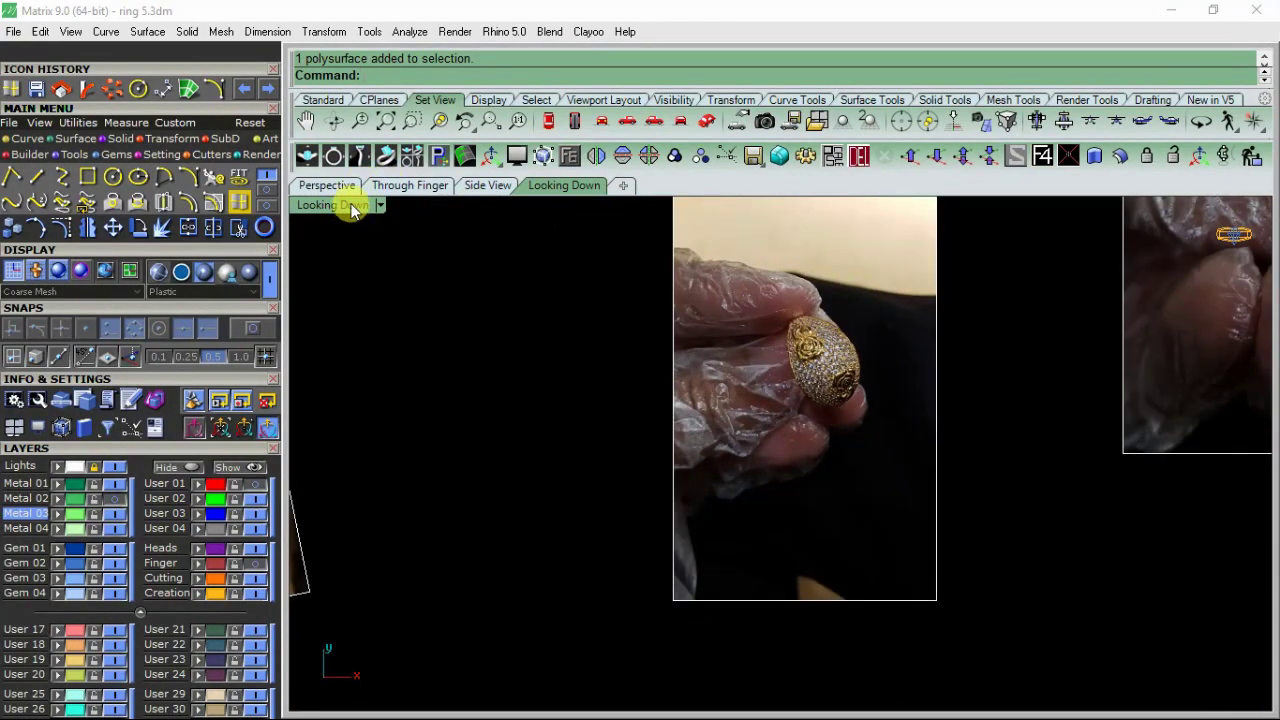
left_click(327, 186)
left_click(115, 467)
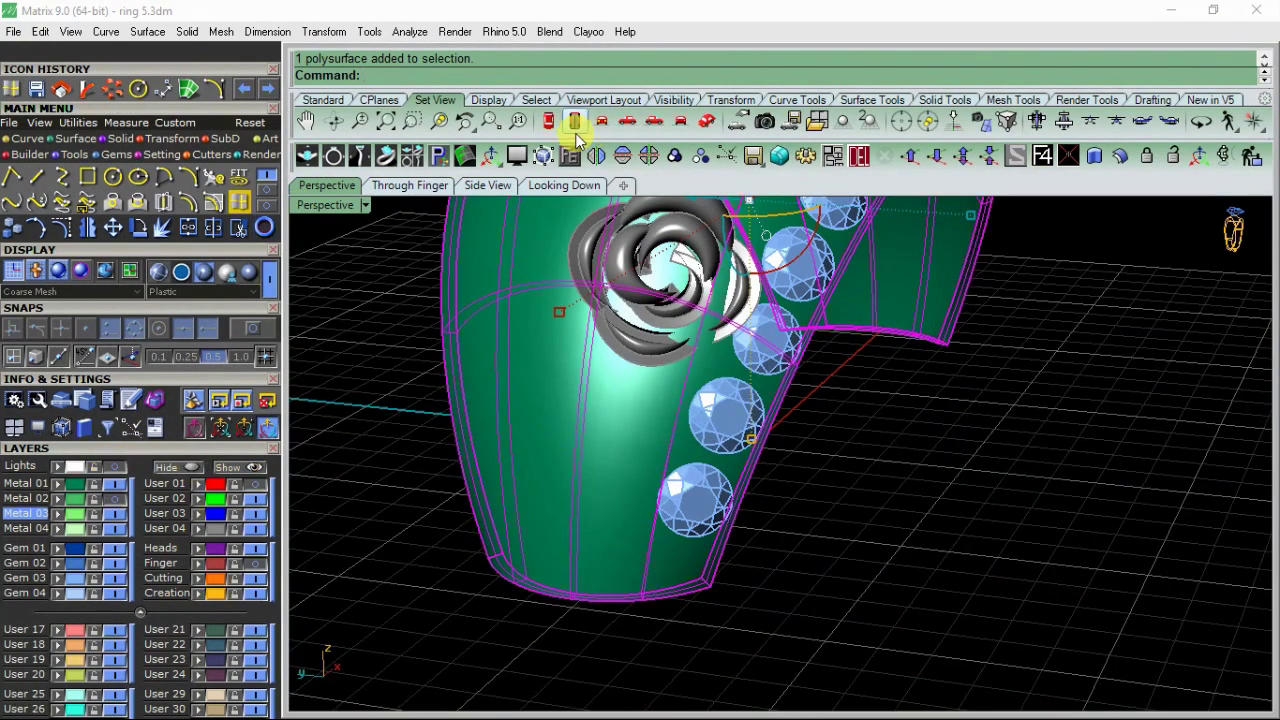
Step: Start Gem on Surface and place the first gems, sizing them down to 1.5 mm and then 1.3 mm
left_click(572, 163)
left_click(609, 215)
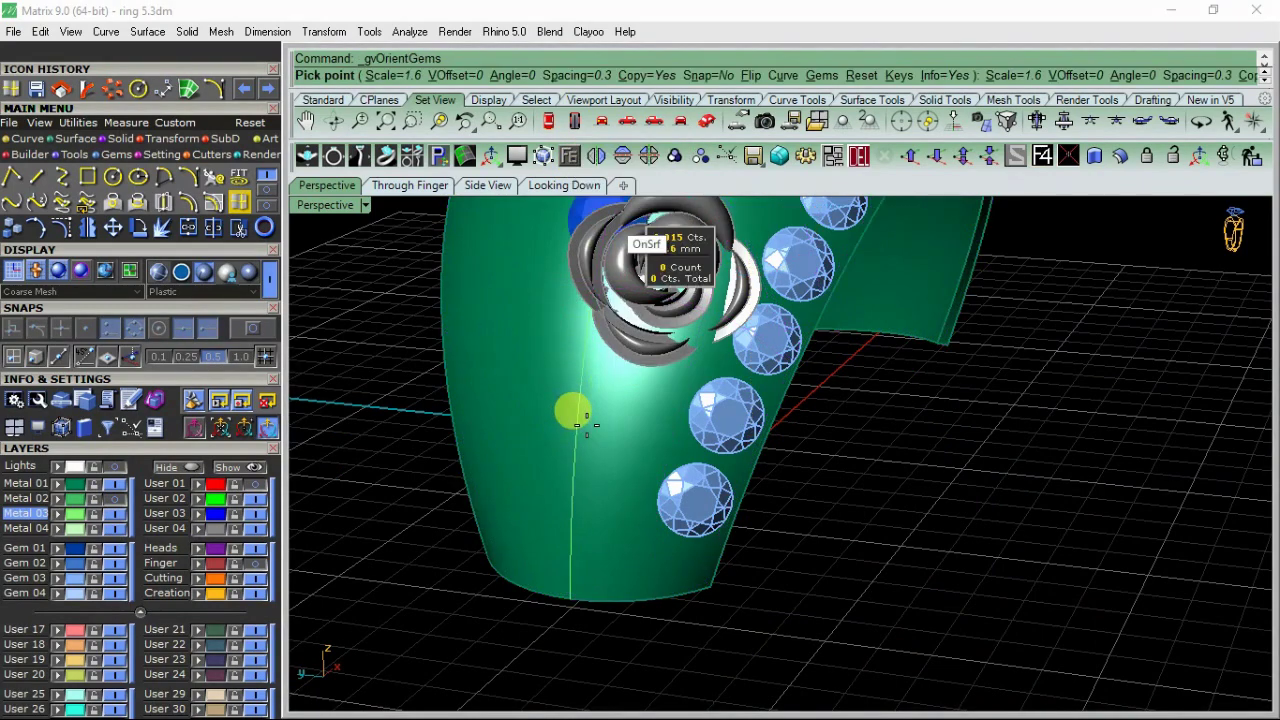
scroll(612, 420, "up", 2)
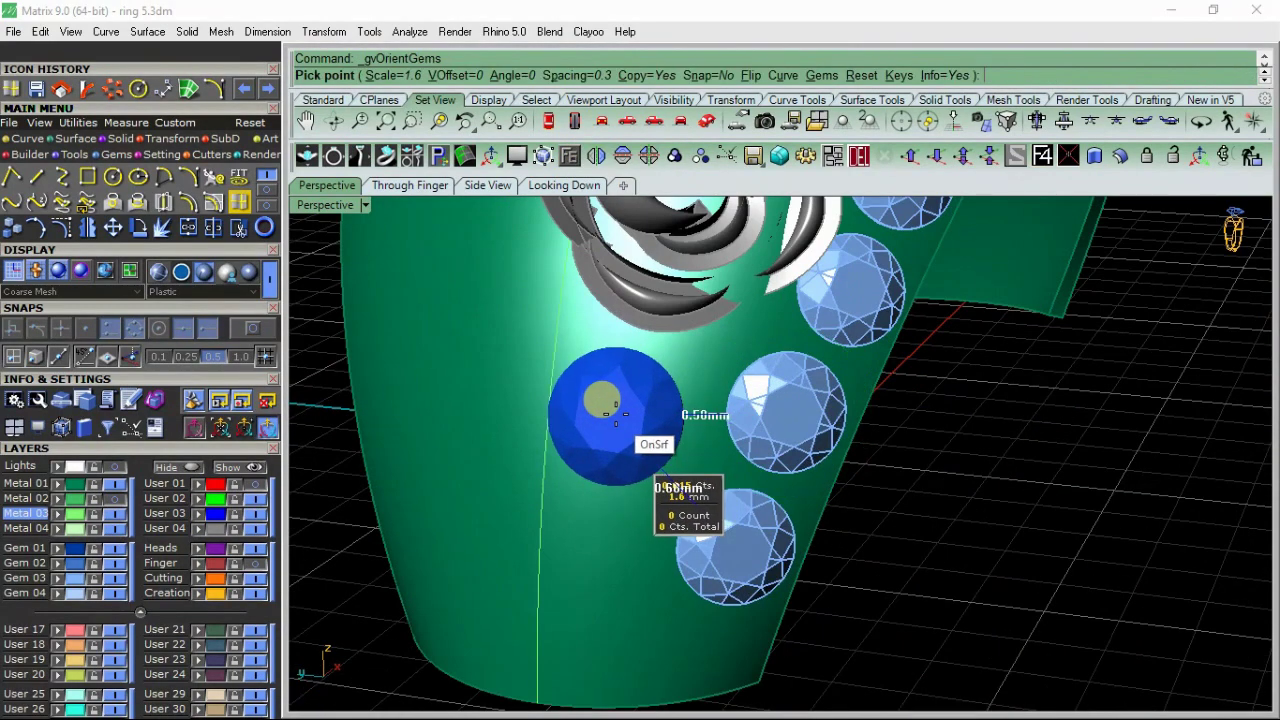
key("Down")
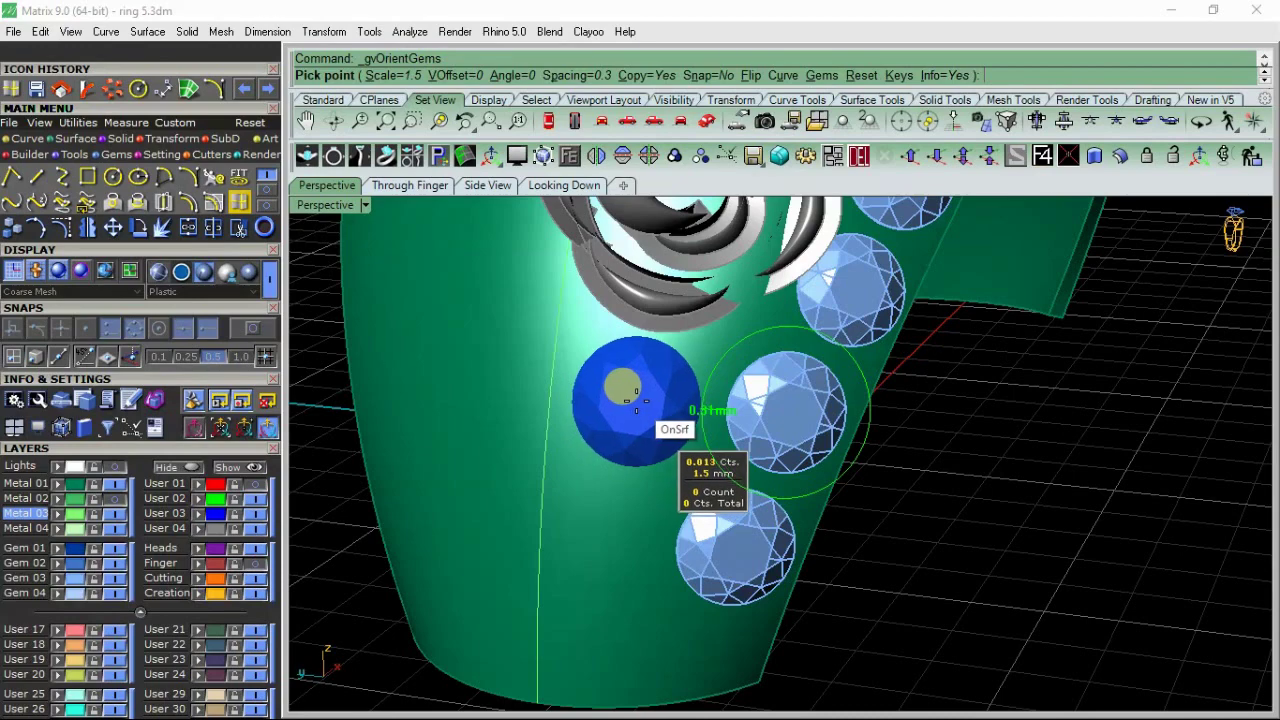
left_click(639, 399)
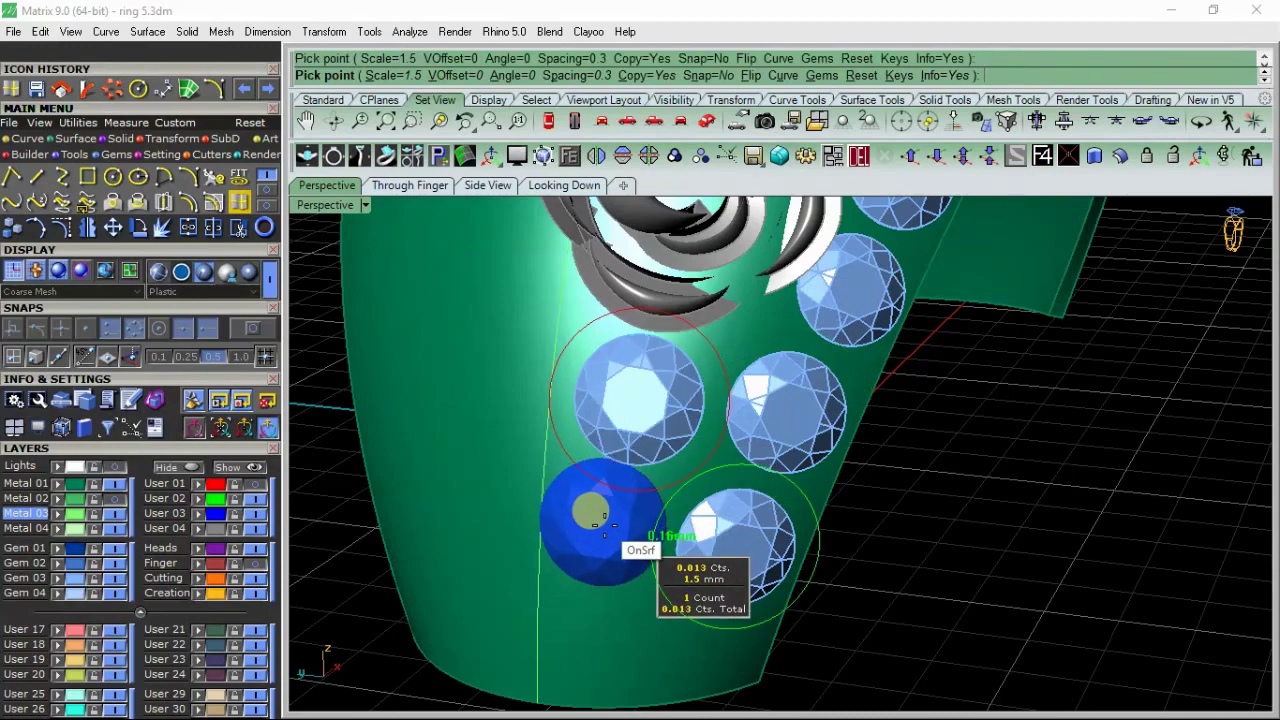
key("Down")
key("Down")
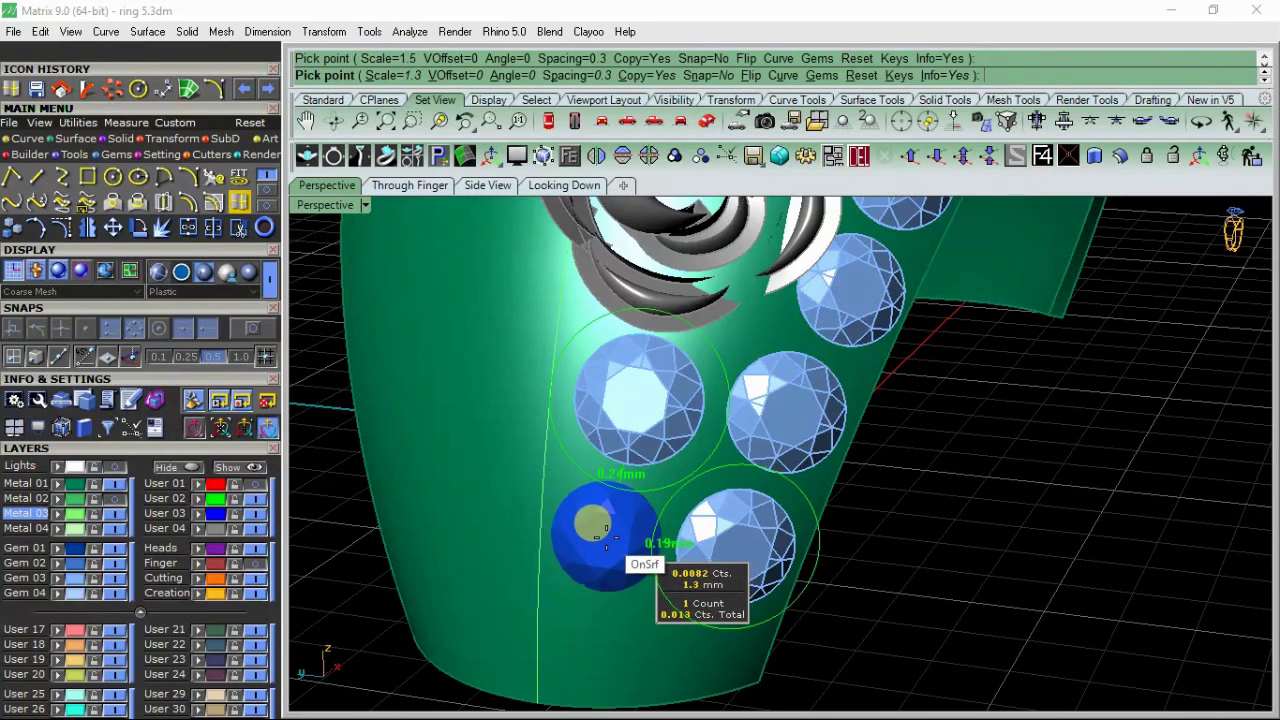
left_click(605, 530)
scroll(663, 443, "down", 5)
right_click_drag(663, 443, 686, 470)
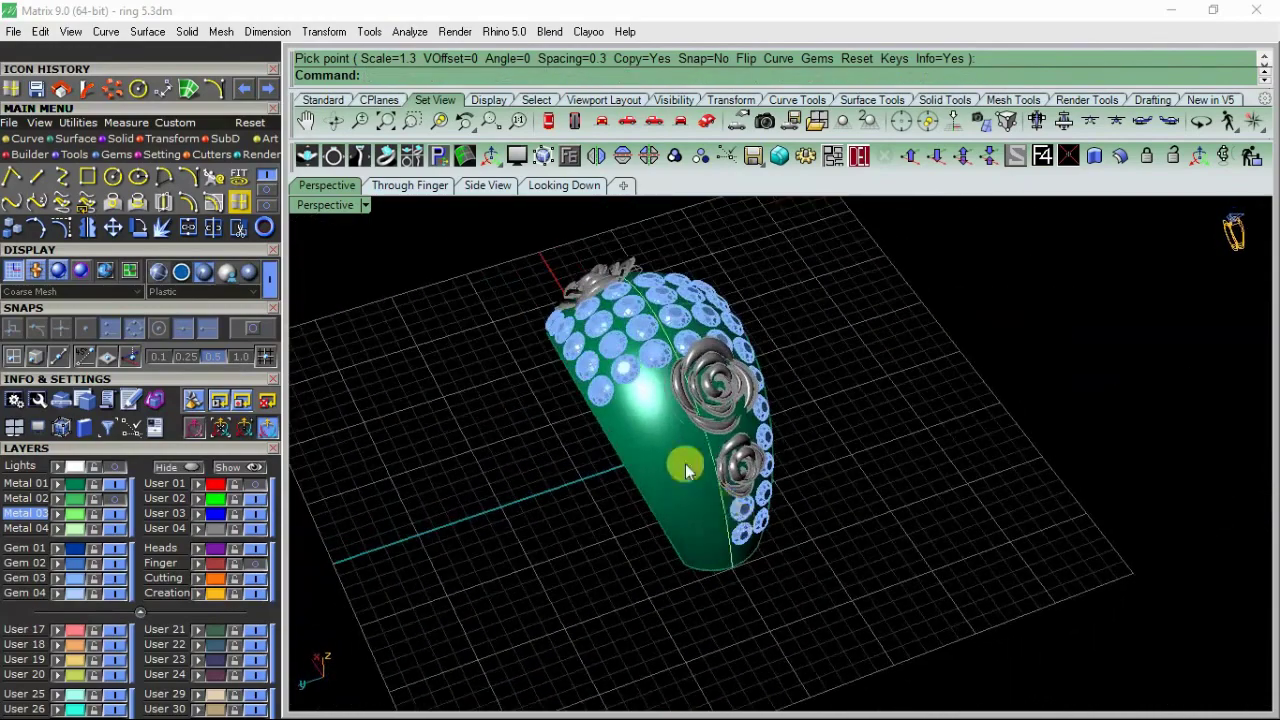
scroll(649, 372, "up", 5)
mouse_move(586, 491)
right_mouse_down()
mouse_move(586, 423)
mouse_move(643, 414)
right_mouse_up()
Step: Resume gem placement on the band and add five gems in the gaps beside the existing stones
left_click(676, 425)
right_click(676, 425)
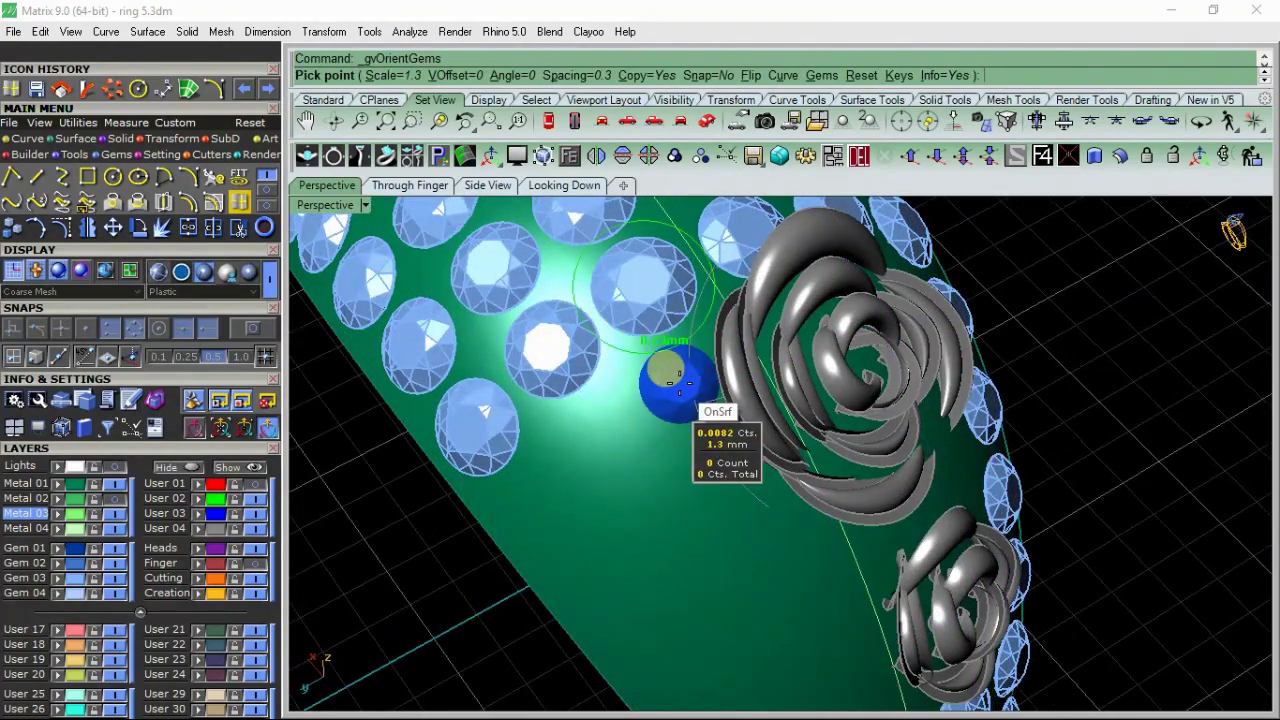
scroll(684, 382, "up", 2)
scroll(680, 378, "up", 2)
scroll(690, 390, "up", 1)
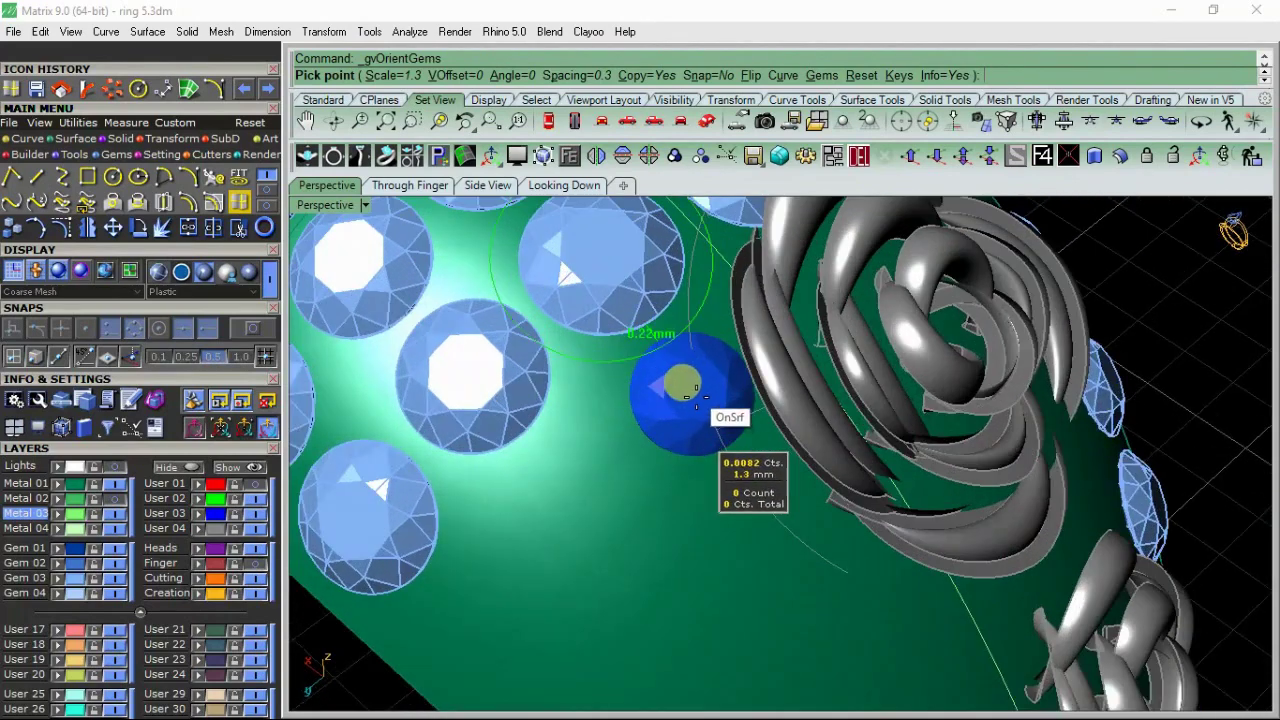
left_click(688, 400)
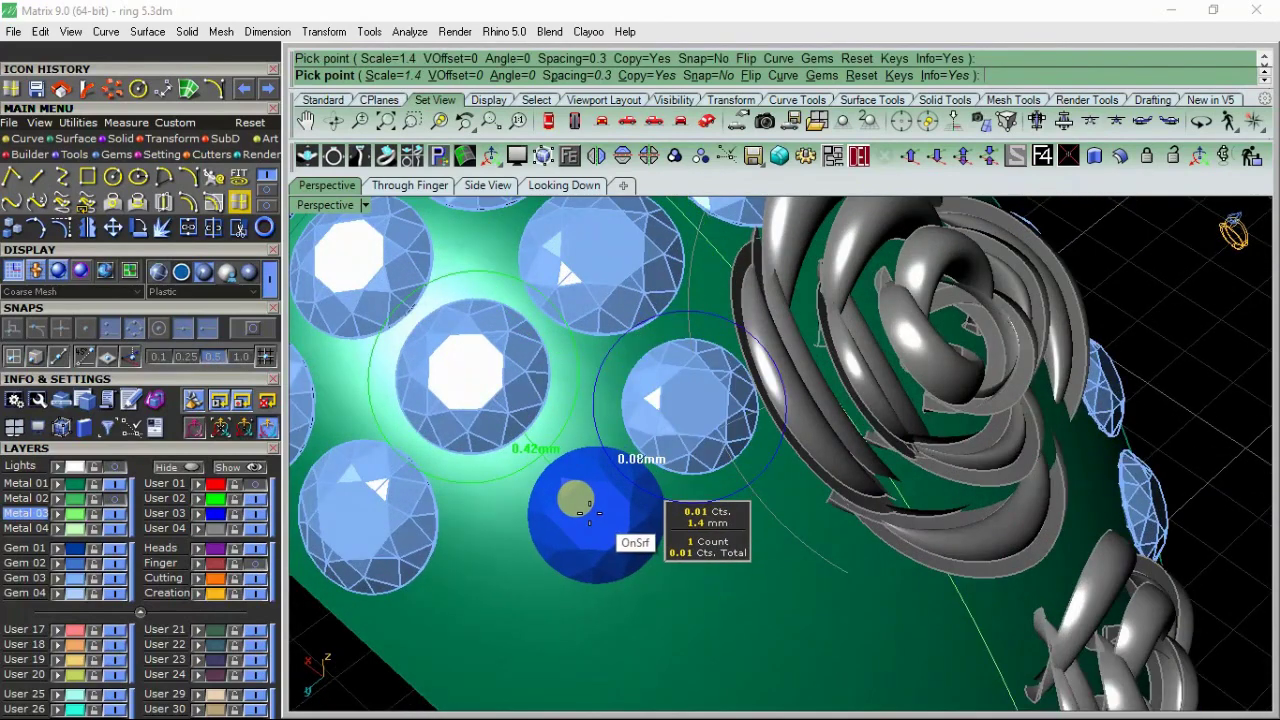
left_click(552, 484)
mouse_move(551, 460)
right_mouse_down()
mouse_move(549, 481)
mouse_move(517, 449)
right_mouse_up()
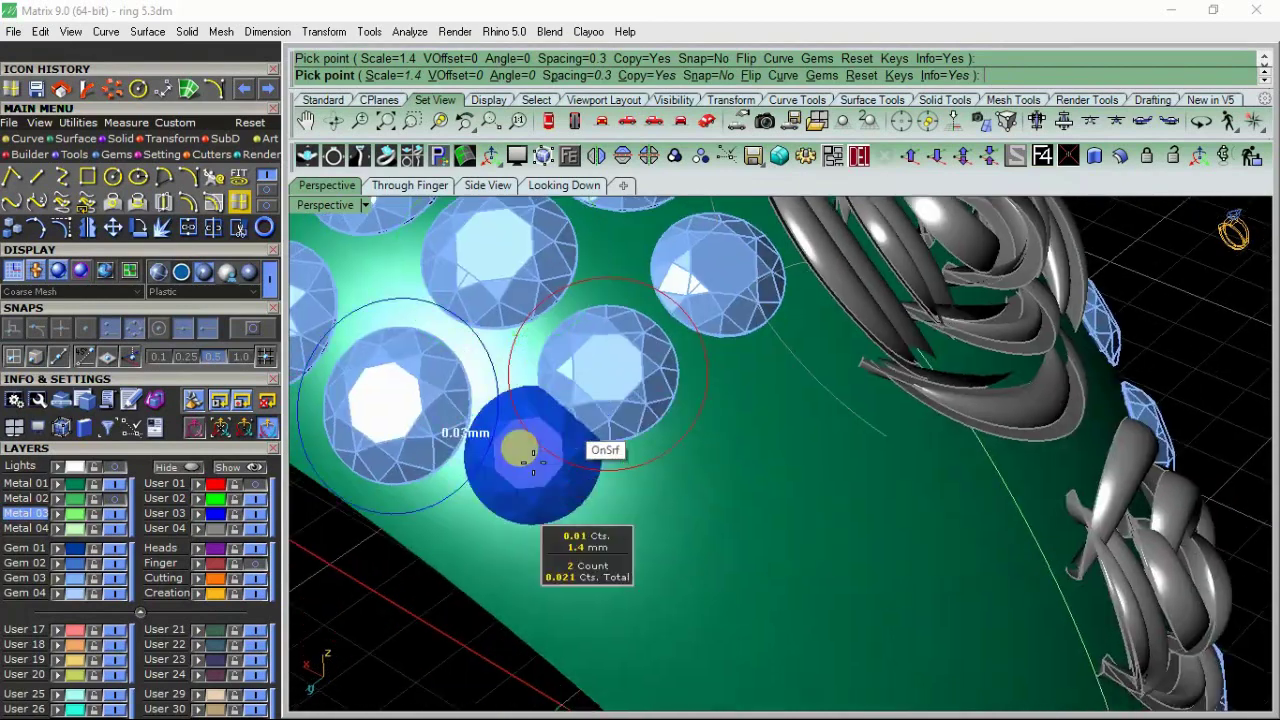
left_click(517, 511)
right_click_drag(629, 366, 586, 423)
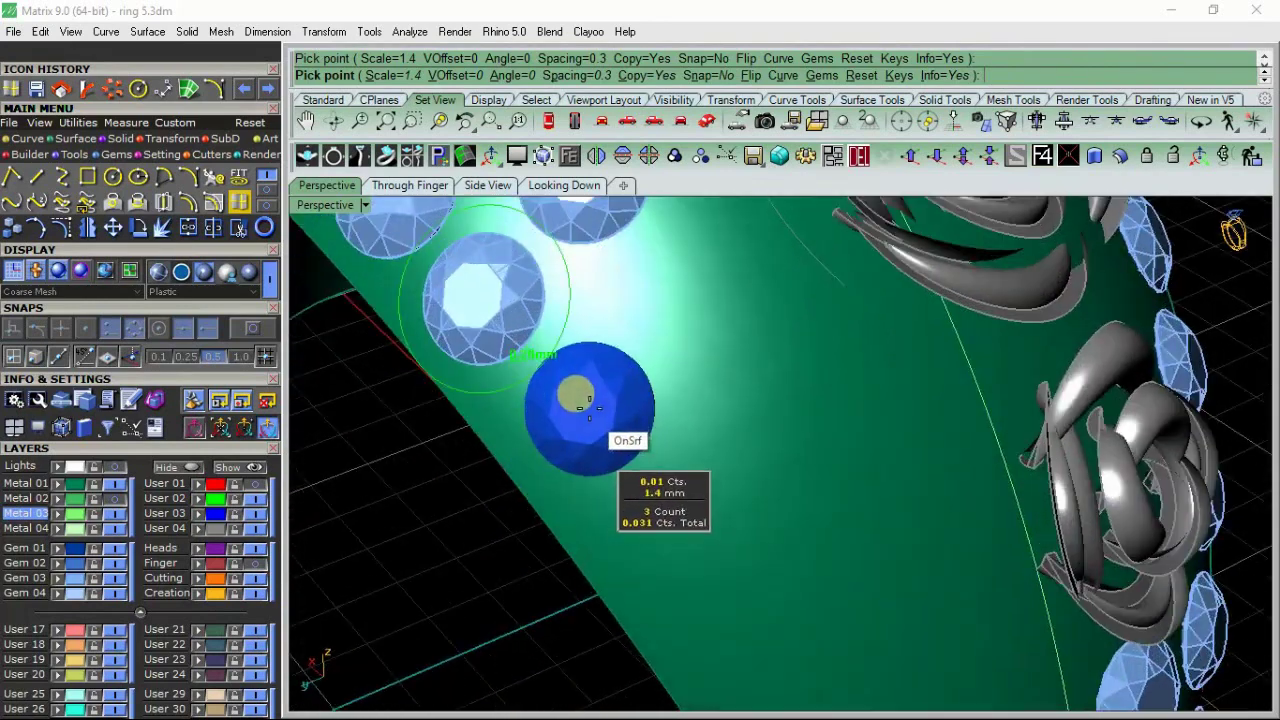
left_click(584, 408)
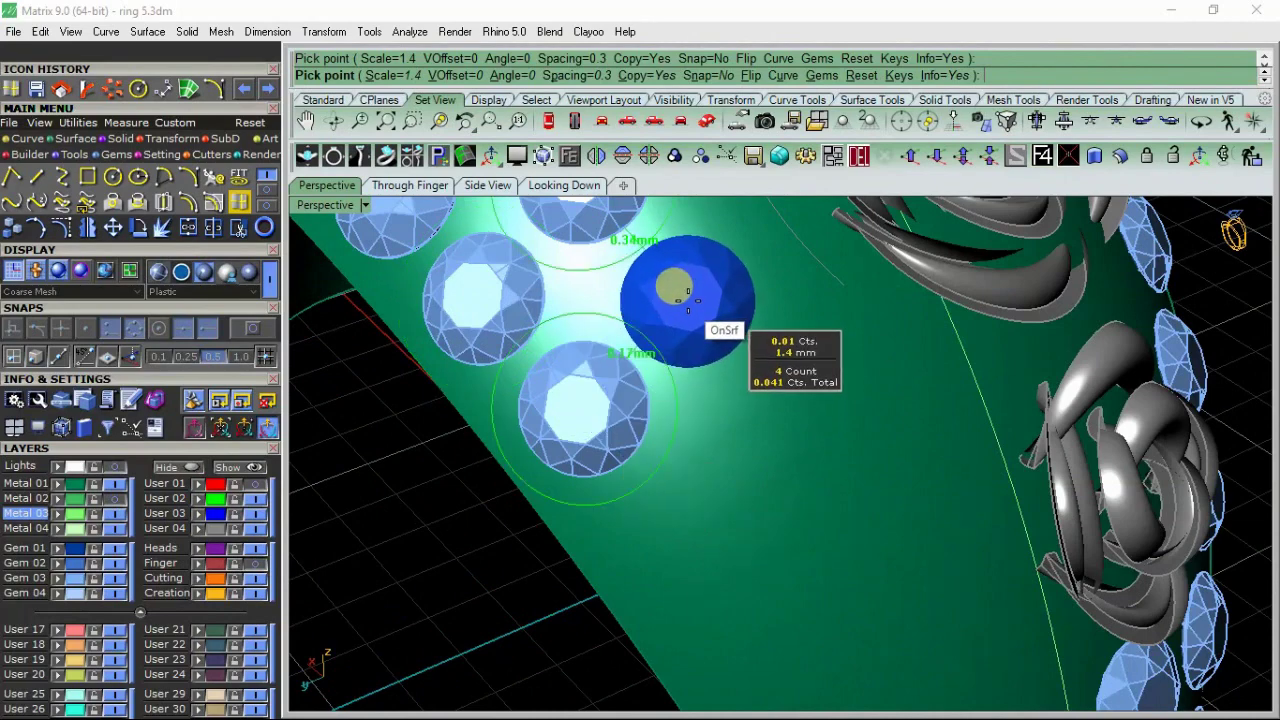
left_click(678, 290)
Step: Add two more gems, then shrink to 1.3 mm and fill another gap
scroll(620, 380, "down", 3)
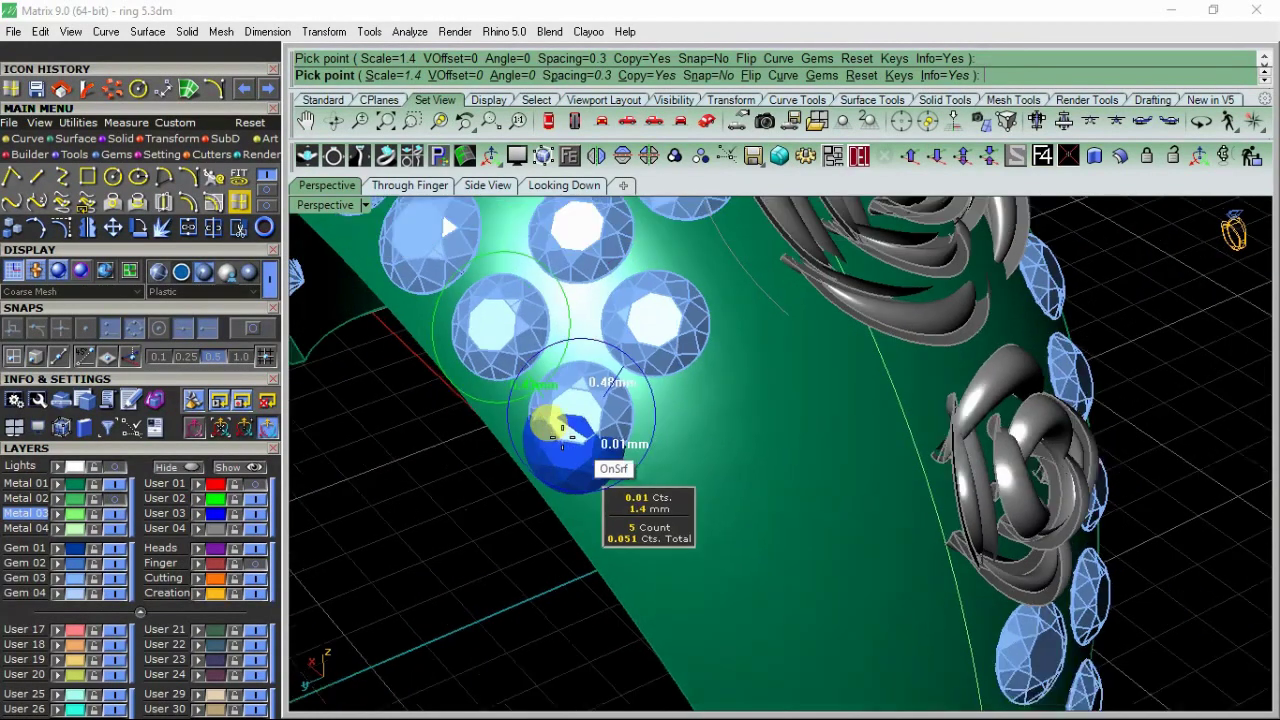
scroll(666, 366, "up", 4)
scroll(606, 354, "down", 2)
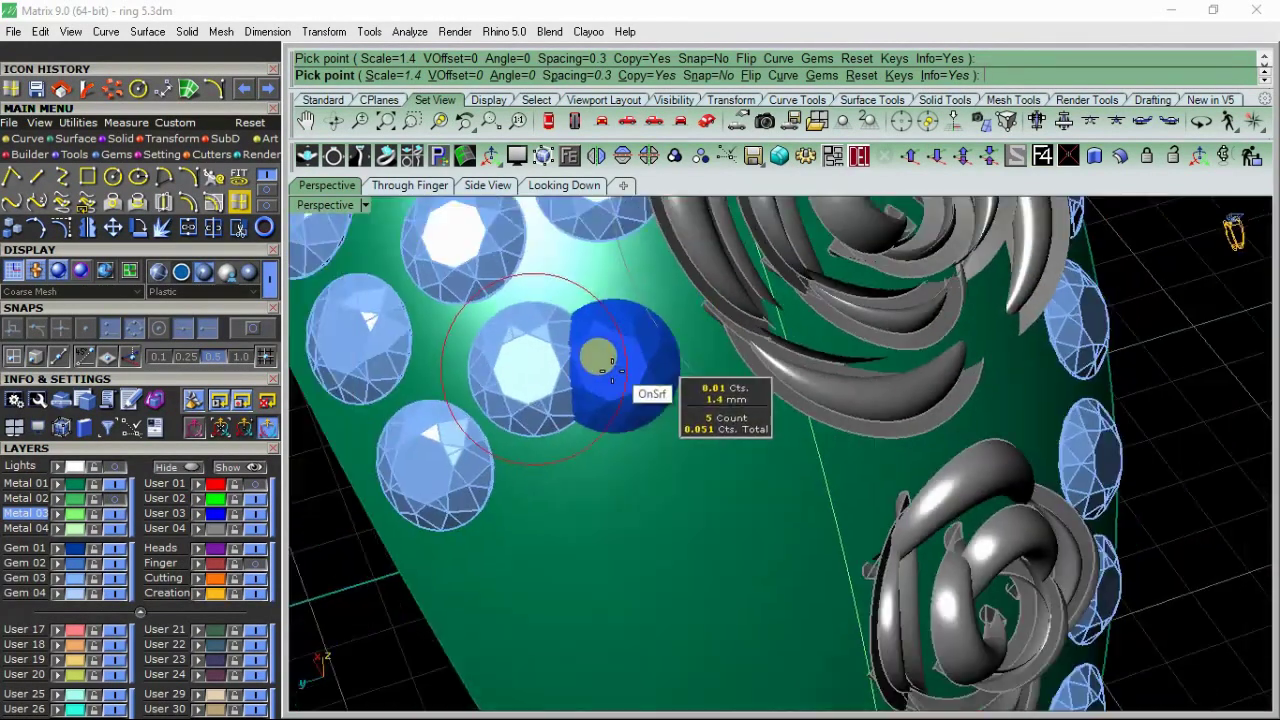
scroll(630, 390, "down", 2)
scroll(650, 400, "up", 2)
scroll(640, 385, "up", 2)
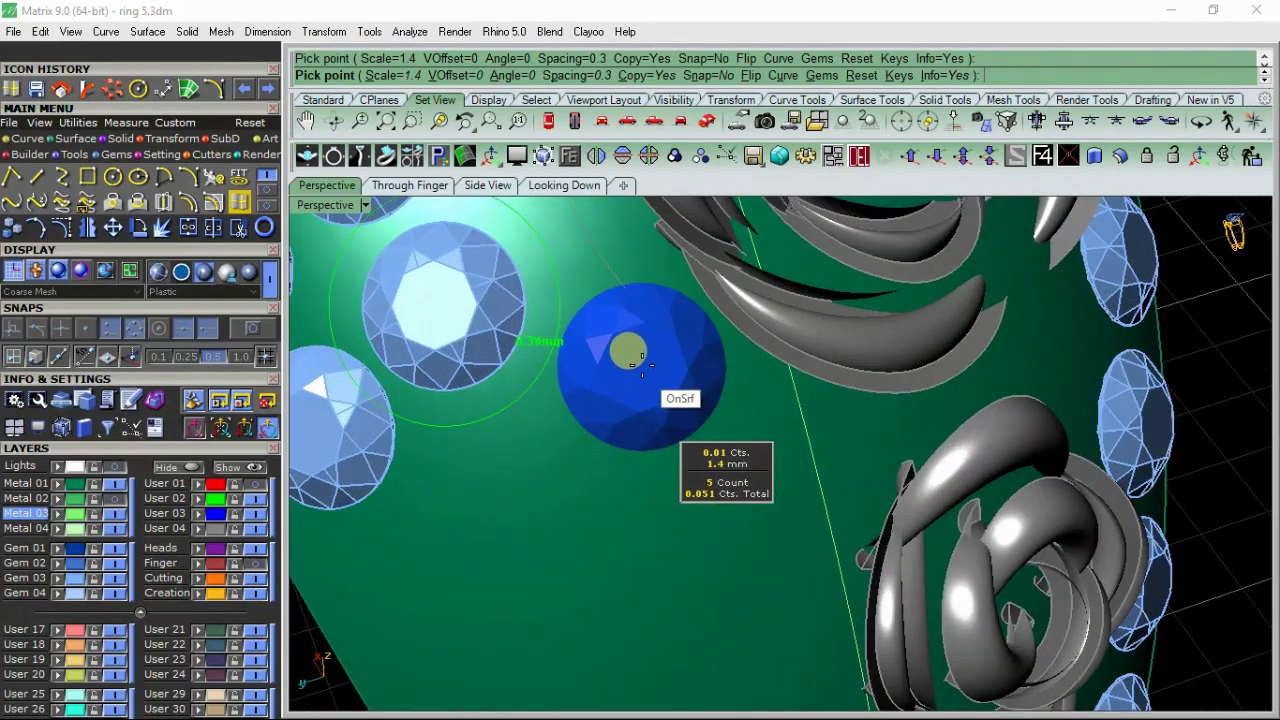
left_click(640, 358)
scroll(668, 370, "down", 1)
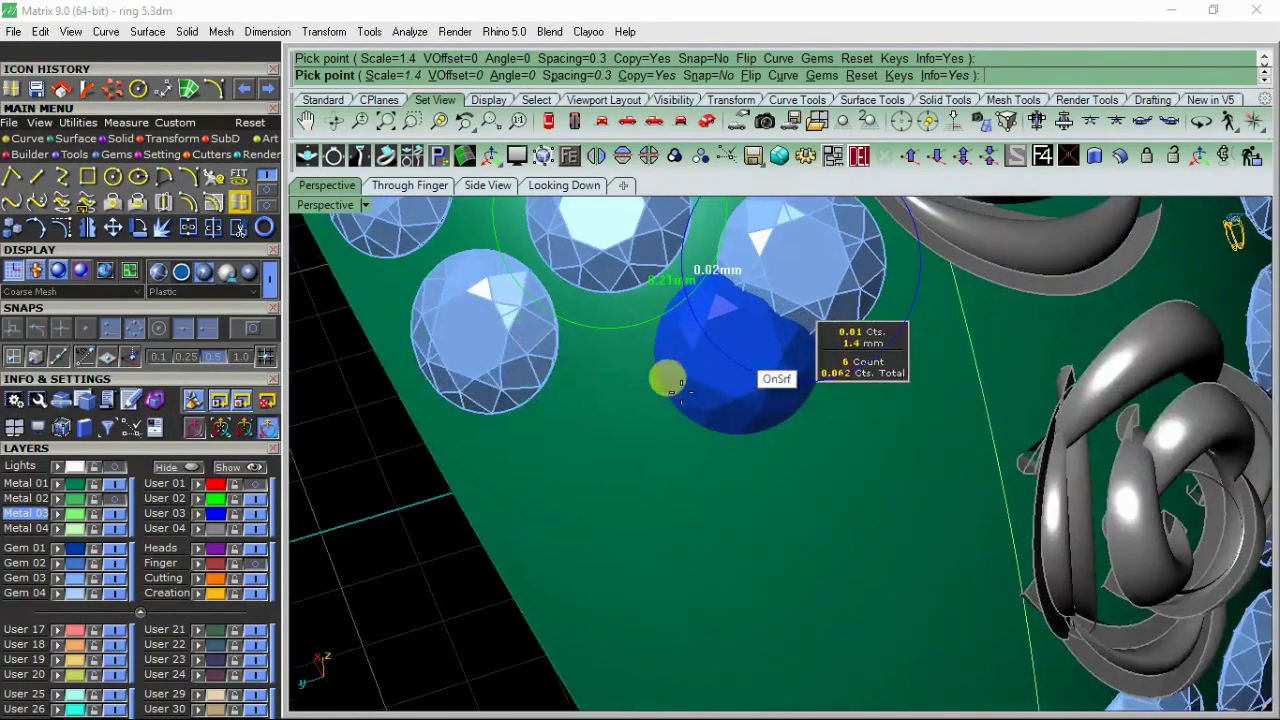
scroll(690, 372, "up", 1)
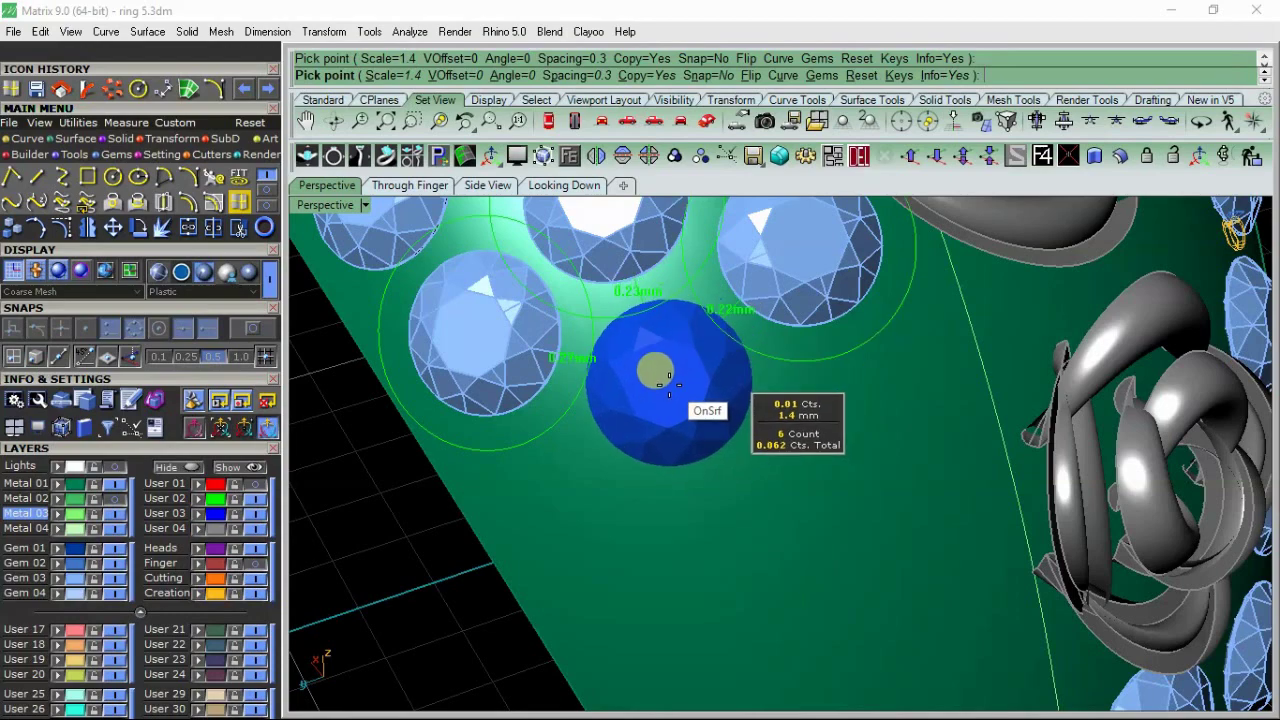
left_click(669, 381)
scroll(614, 386, "down", 2)
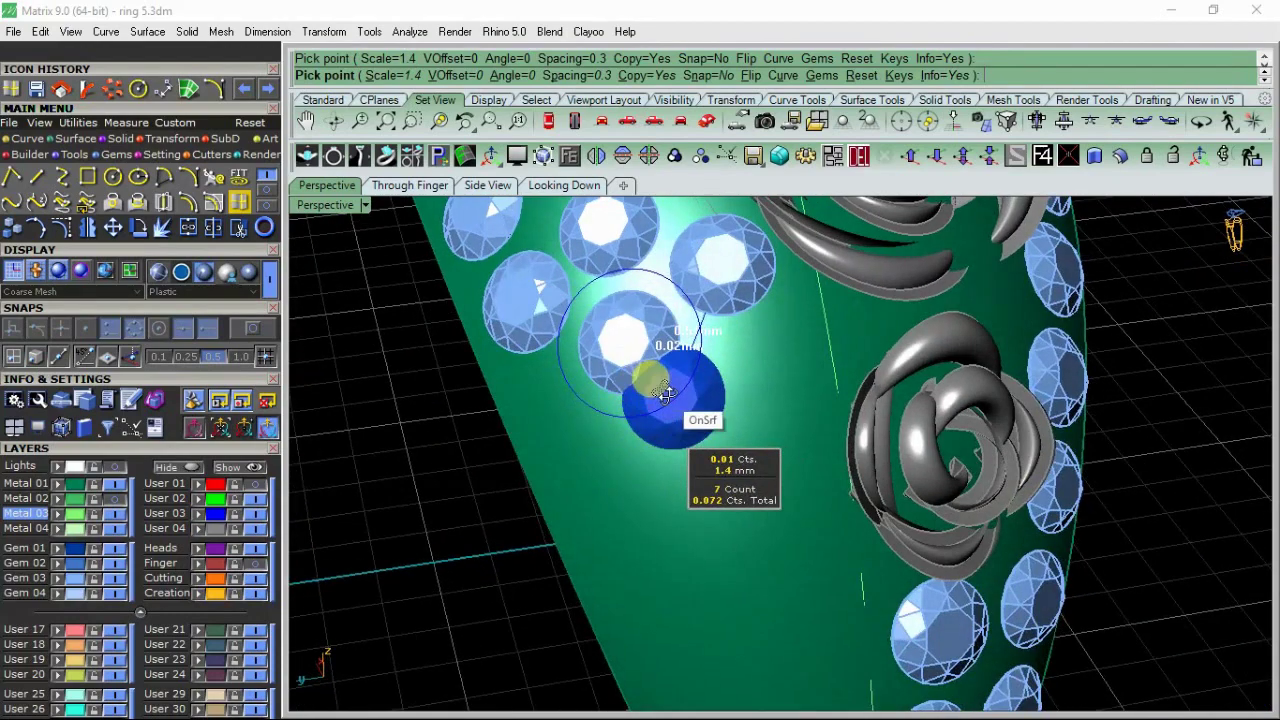
scroll(651, 371, "up", 1)
key("Down")
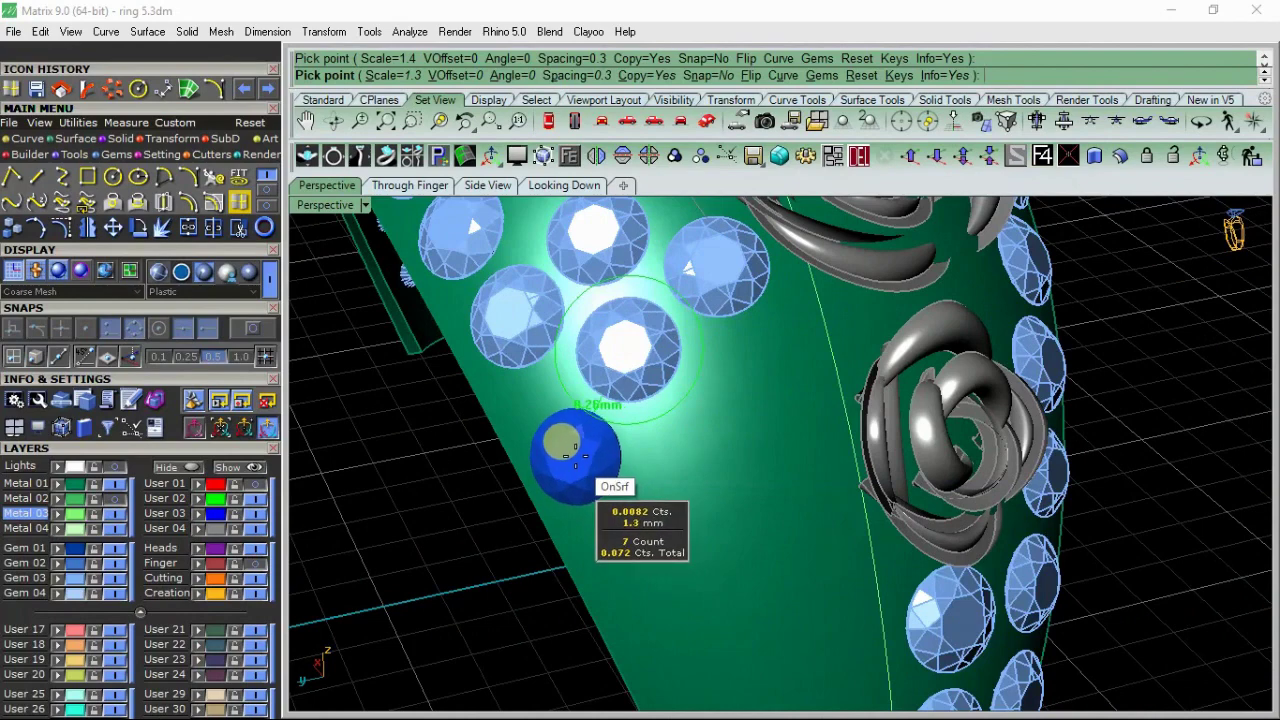
left_click(575, 455)
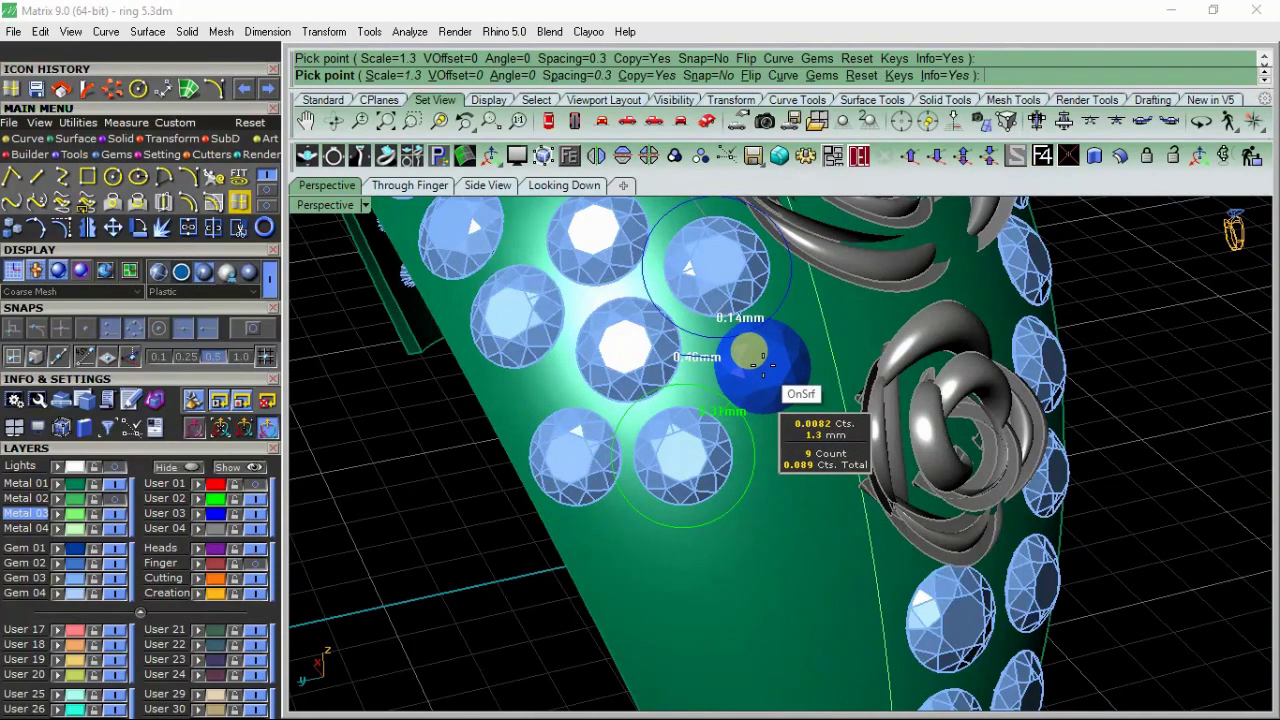
Step: Fill the last gaps near the rose and the band's lower edge with 1.3 mm gems, then end the command
left_click(752, 368)
right_click_drag(752, 368, 722, 428)
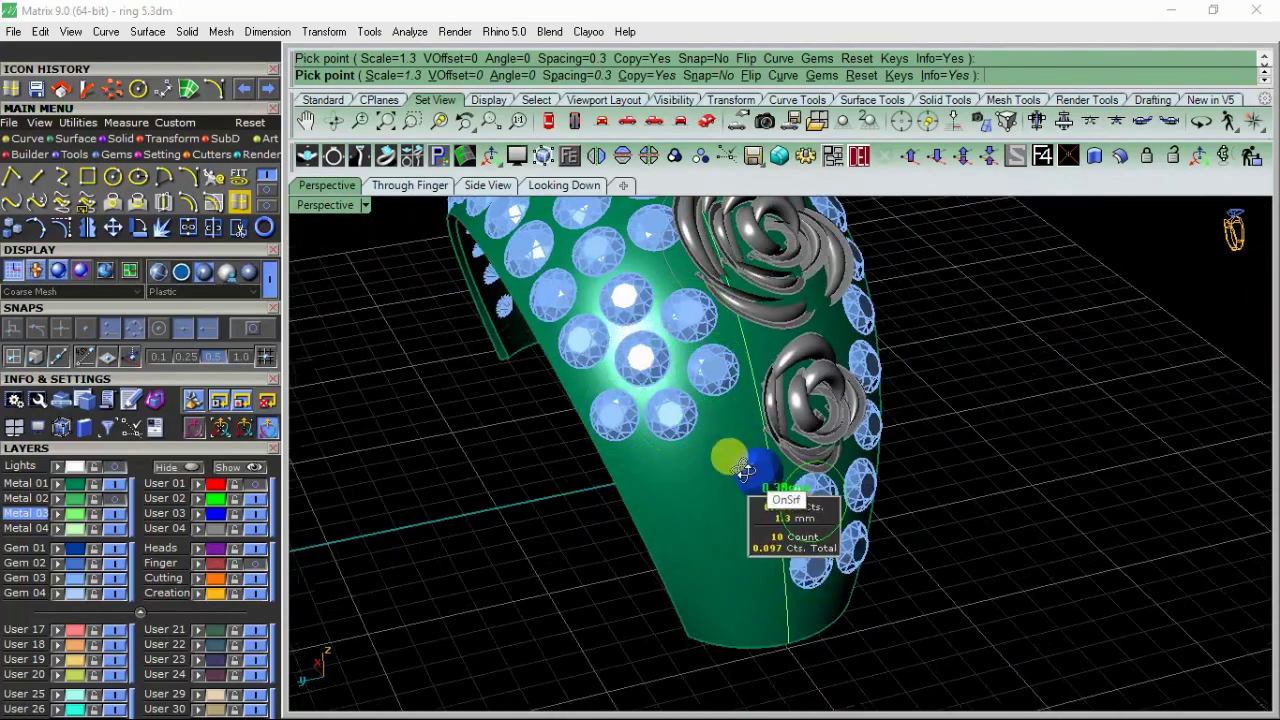
scroll(722, 428, "up", 4)
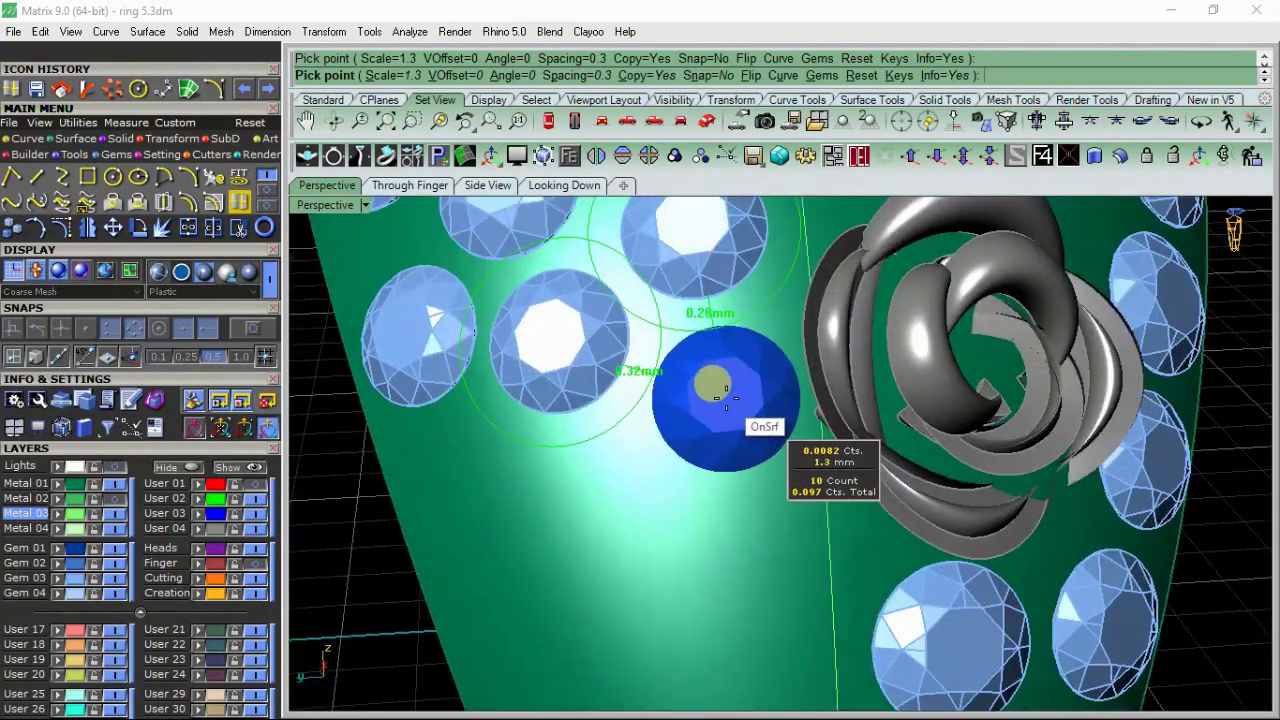
left_click(725, 395)
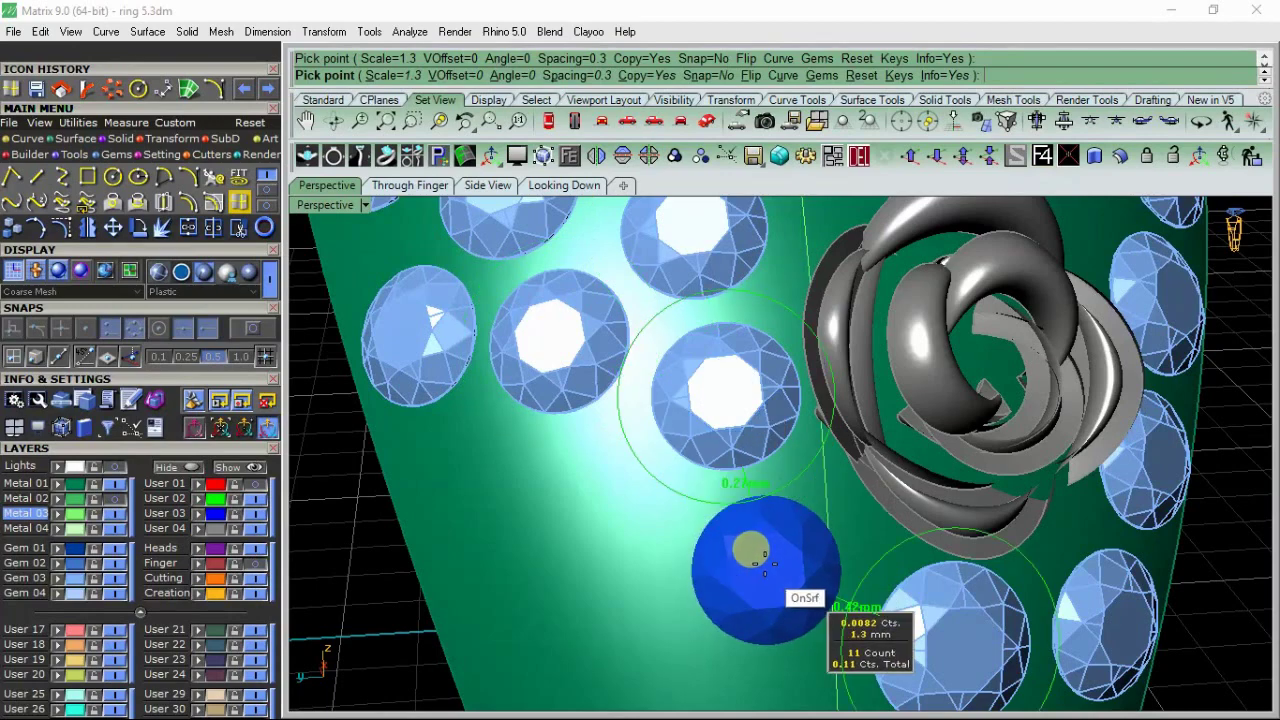
left_click(742, 562)
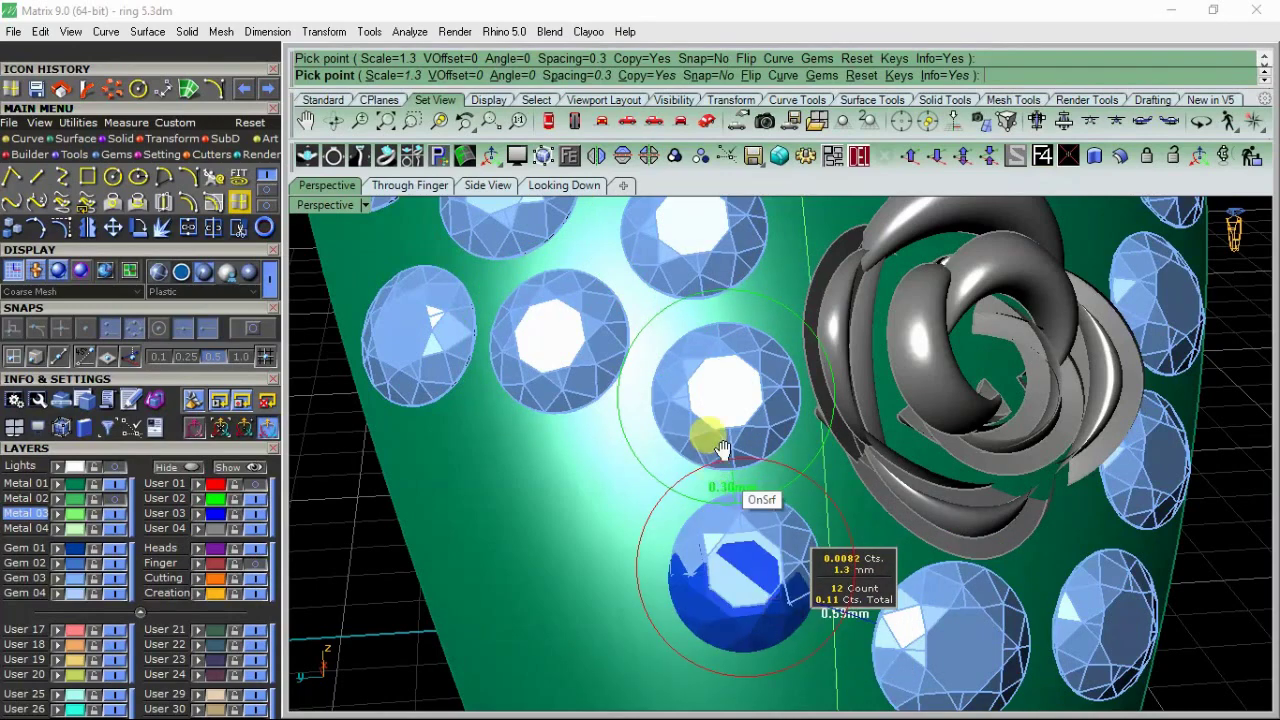
right_click_drag(714, 451, 686, 271)
left_click(700, 490)
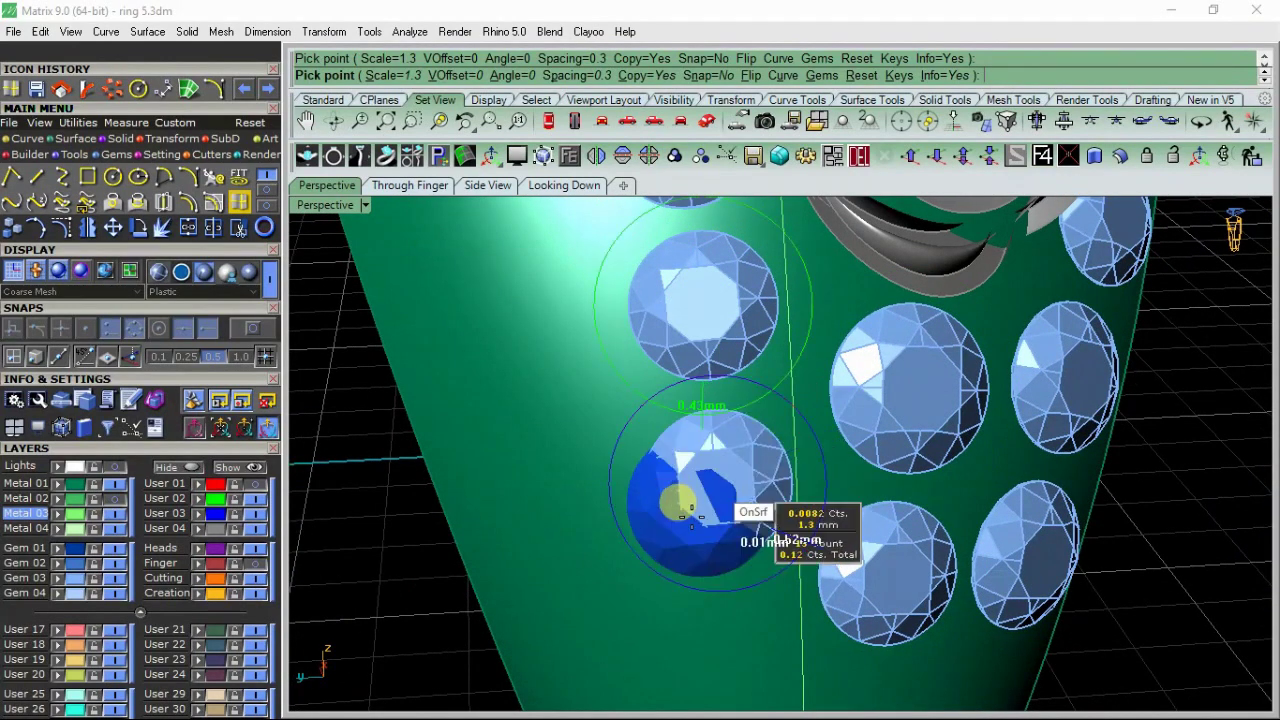
mouse_move(700, 495)
right_mouse_down()
mouse_move(673, 415)
mouse_move(735, 515)
right_mouse_up()
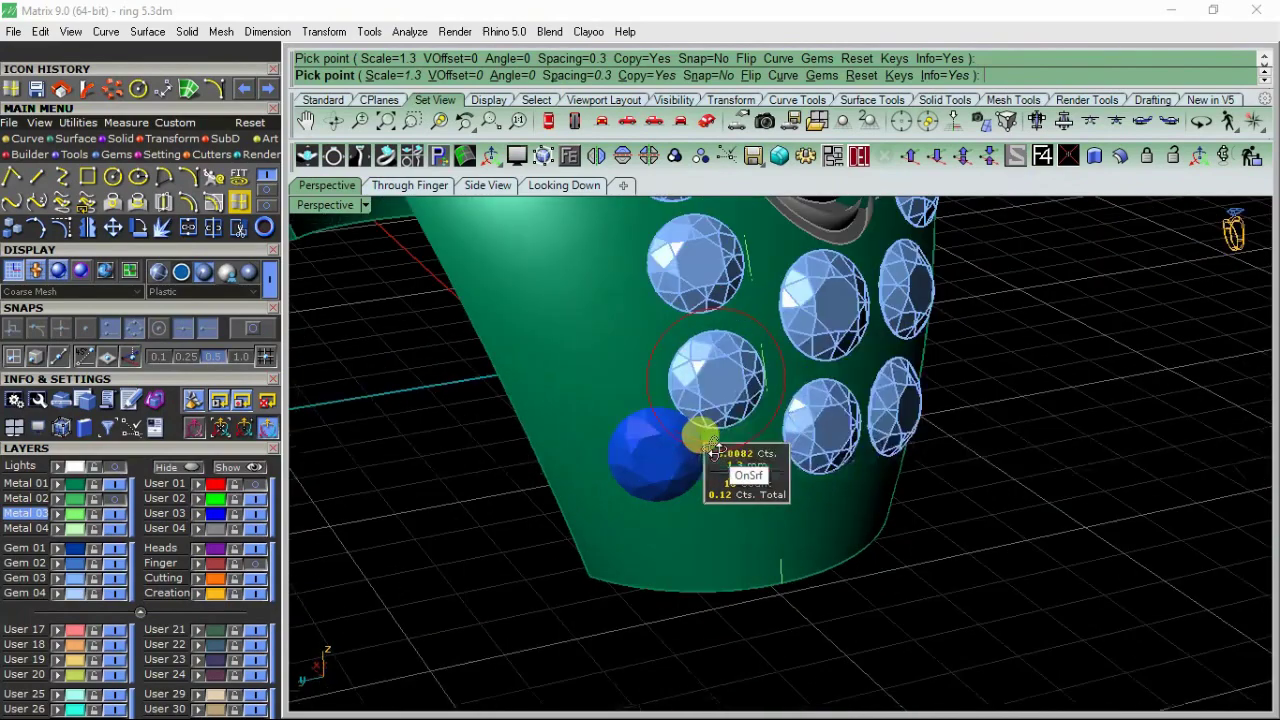
right_click_drag(680, 451, 648, 393)
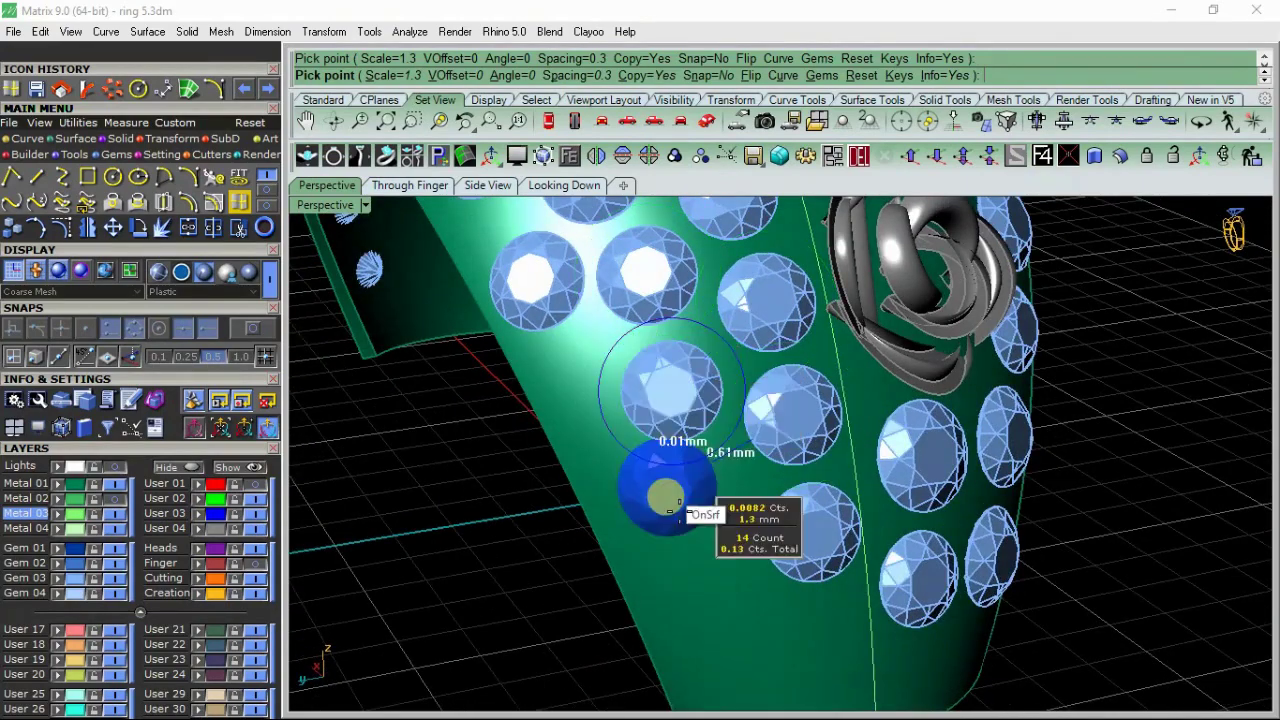
left_click(685, 505)
right_click_drag(685, 505, 615, 458)
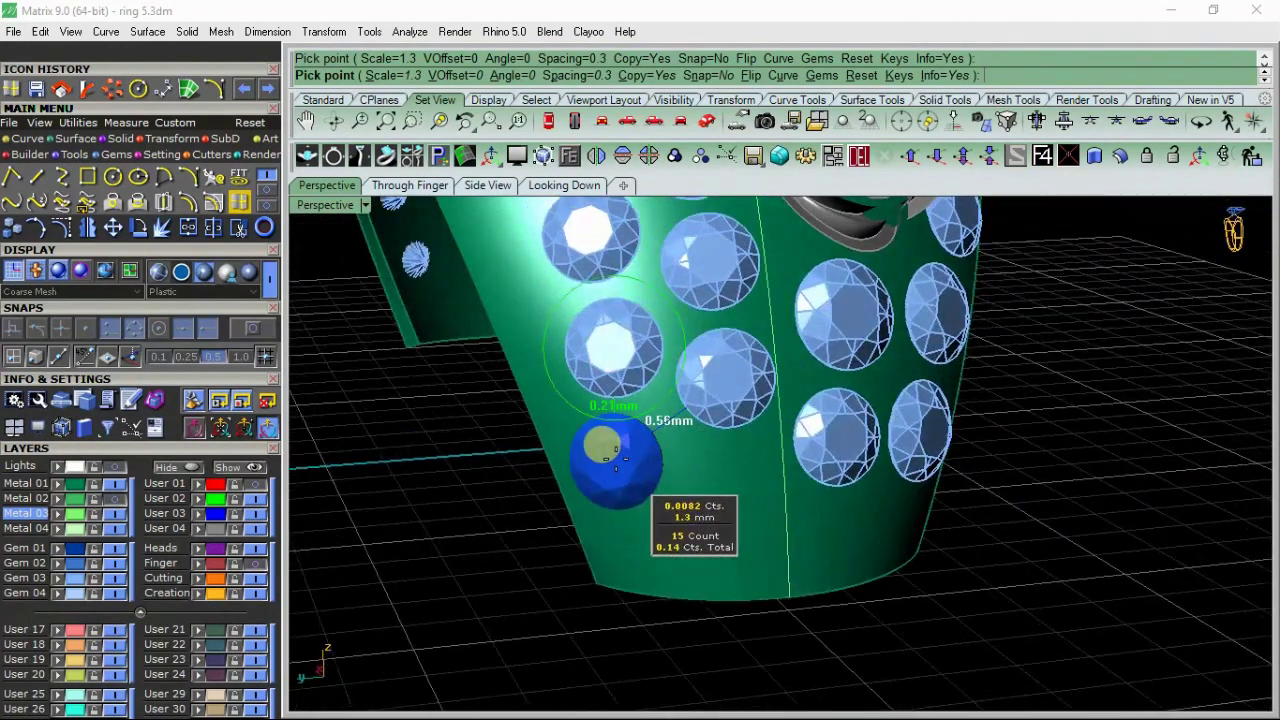
left_click(615, 458)
right_click_drag(655, 500, 720, 452)
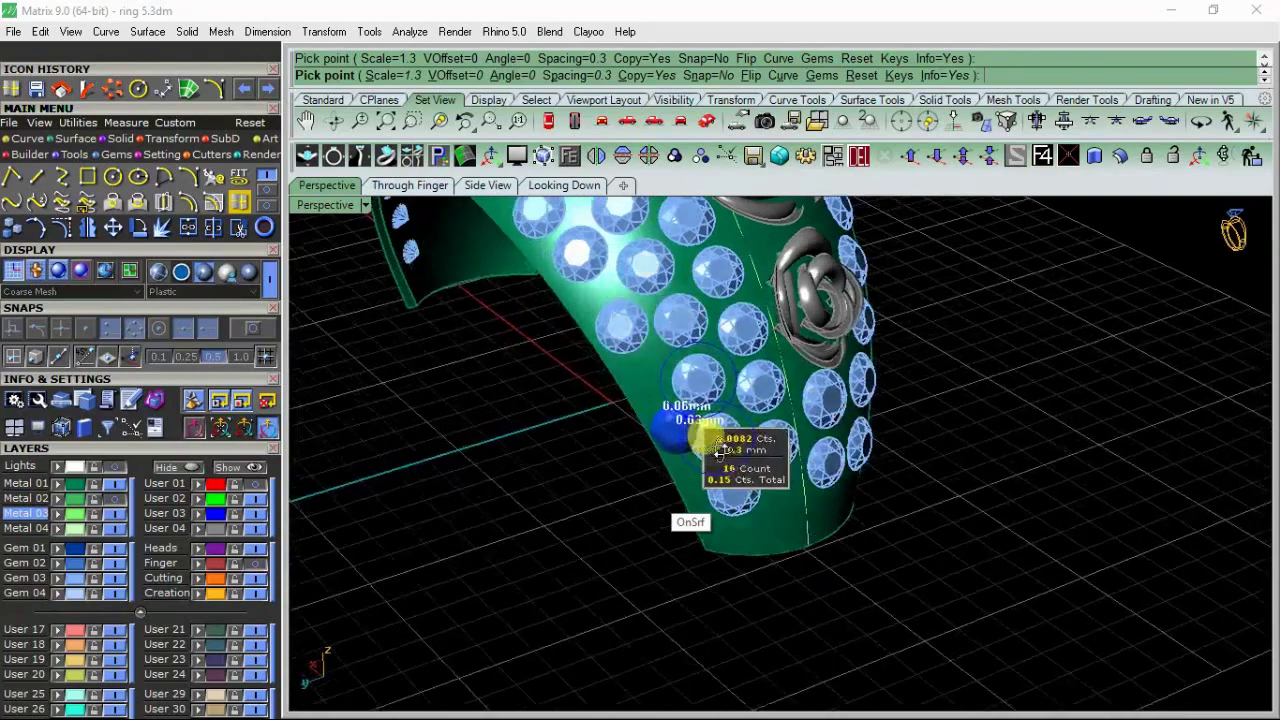
right_click(705, 440)
mouse_move(623, 349)
right_mouse_down()
mouse_move(749, 434)
mouse_move(765, 483)
right_mouse_up()
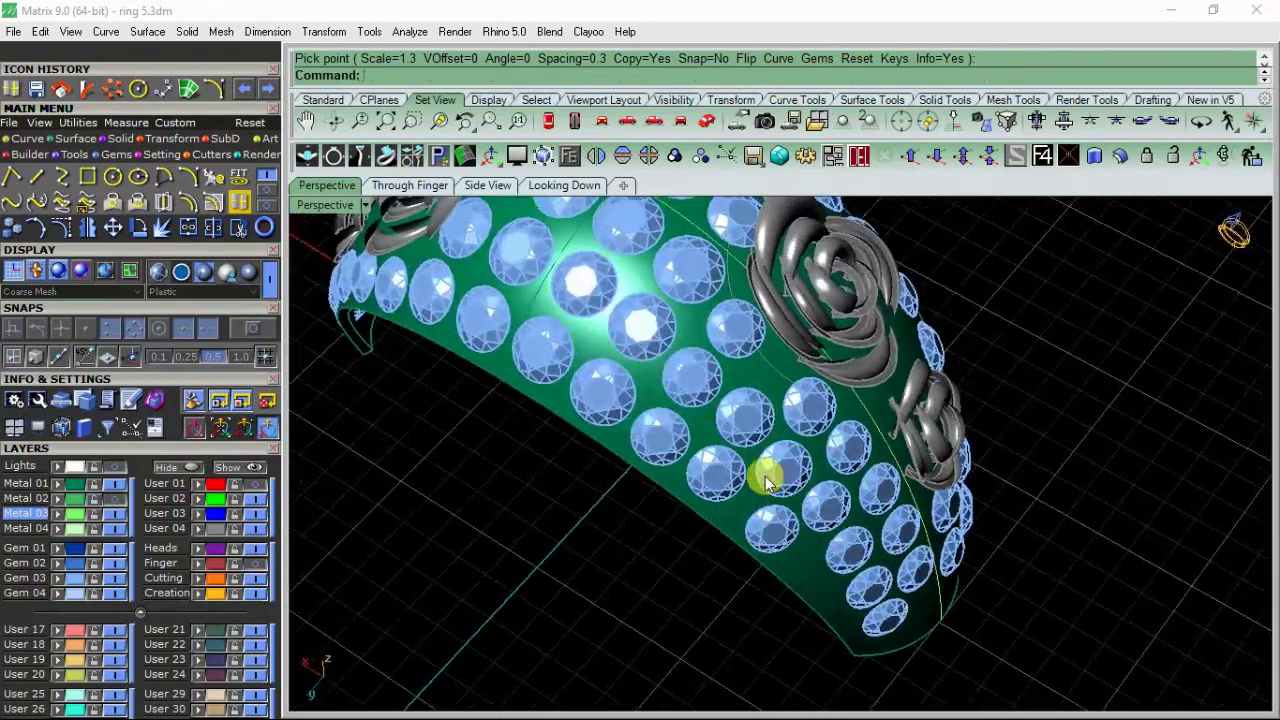
left_click(695, 287)
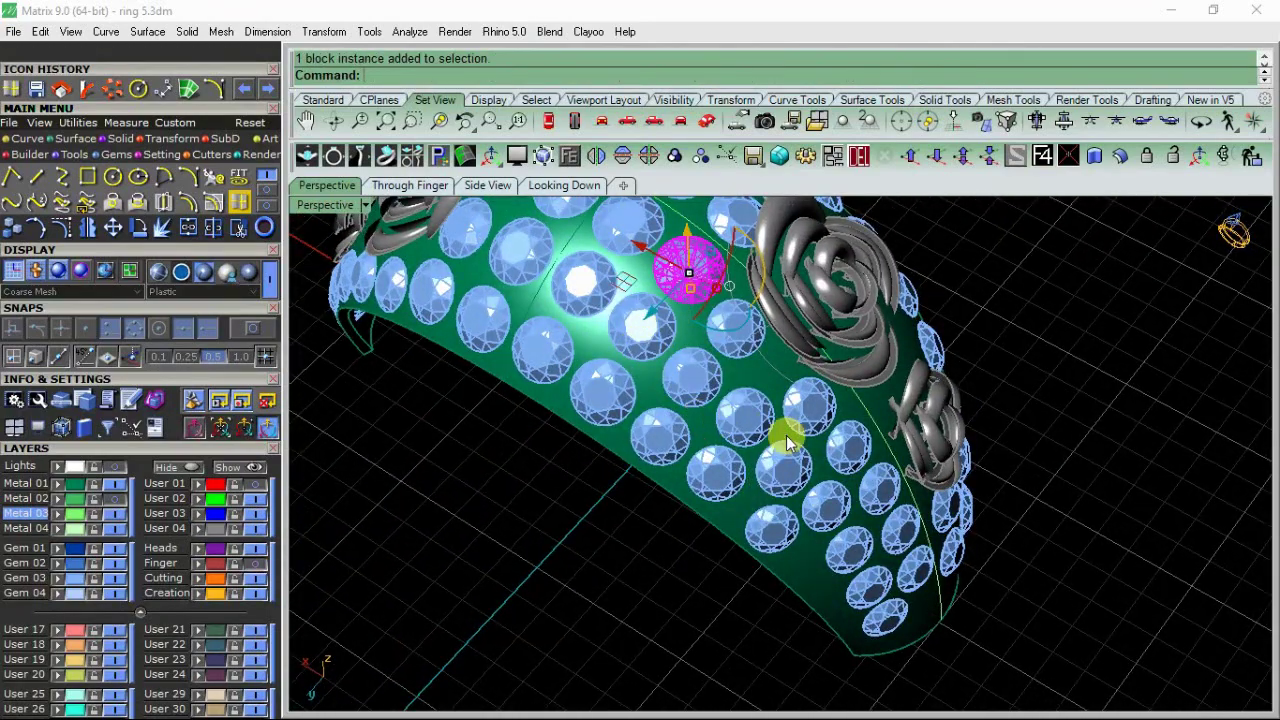
Step: Select the gems and prongs on one half of the ring
left_click(730, 338)
left_click(692, 380, "shift")
left_click(660, 435, "shift")
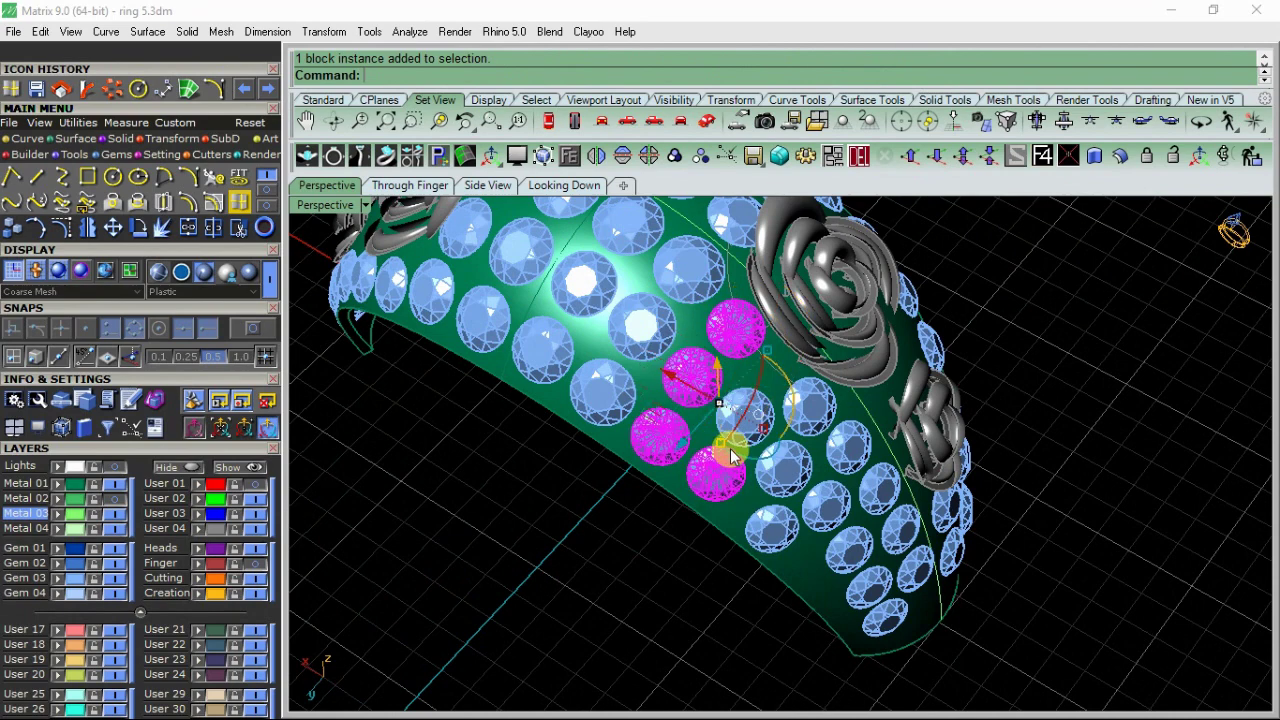
left_click(93, 483)
mouse_move(786, 503)
right_mouse_down()
mouse_move(754, 409)
mouse_move(740, 632)
right_mouse_up()
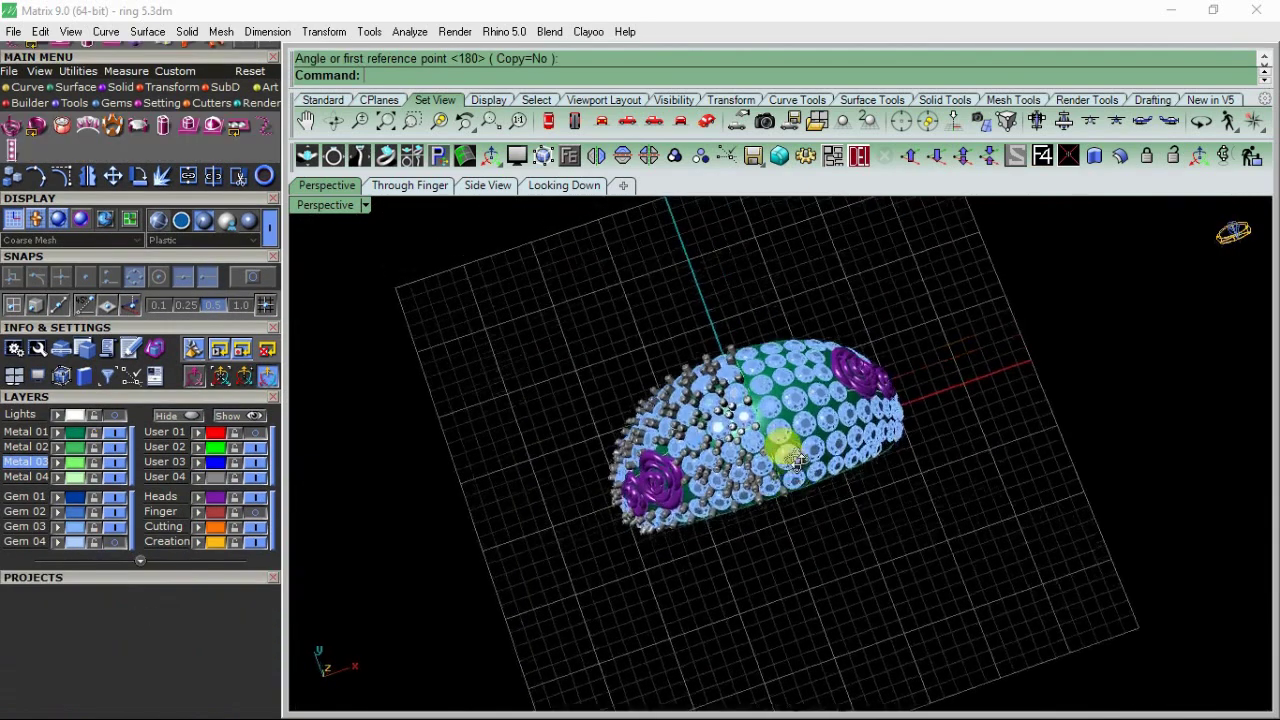
left_click(220, 478)
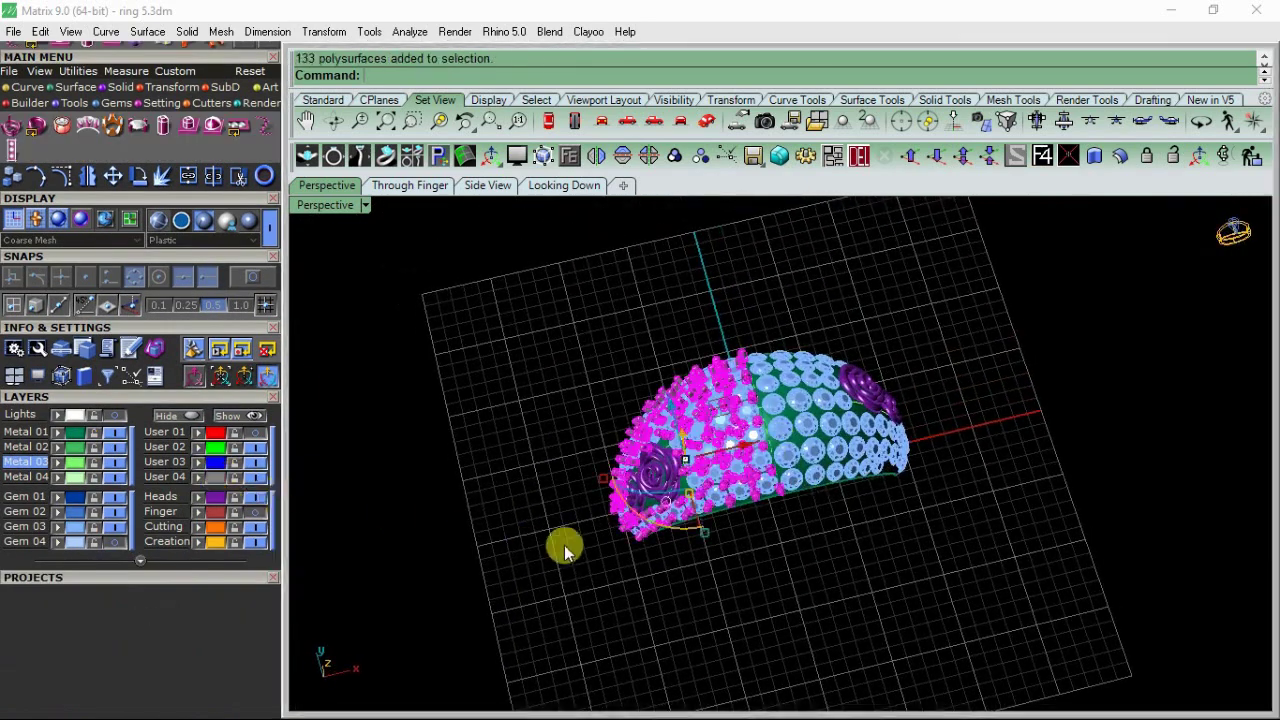
Step: Rotate-copy the selection 180° around the origin 0,0,0 onto the opposite half
left_click(138, 178)
left_click(1040, 165)
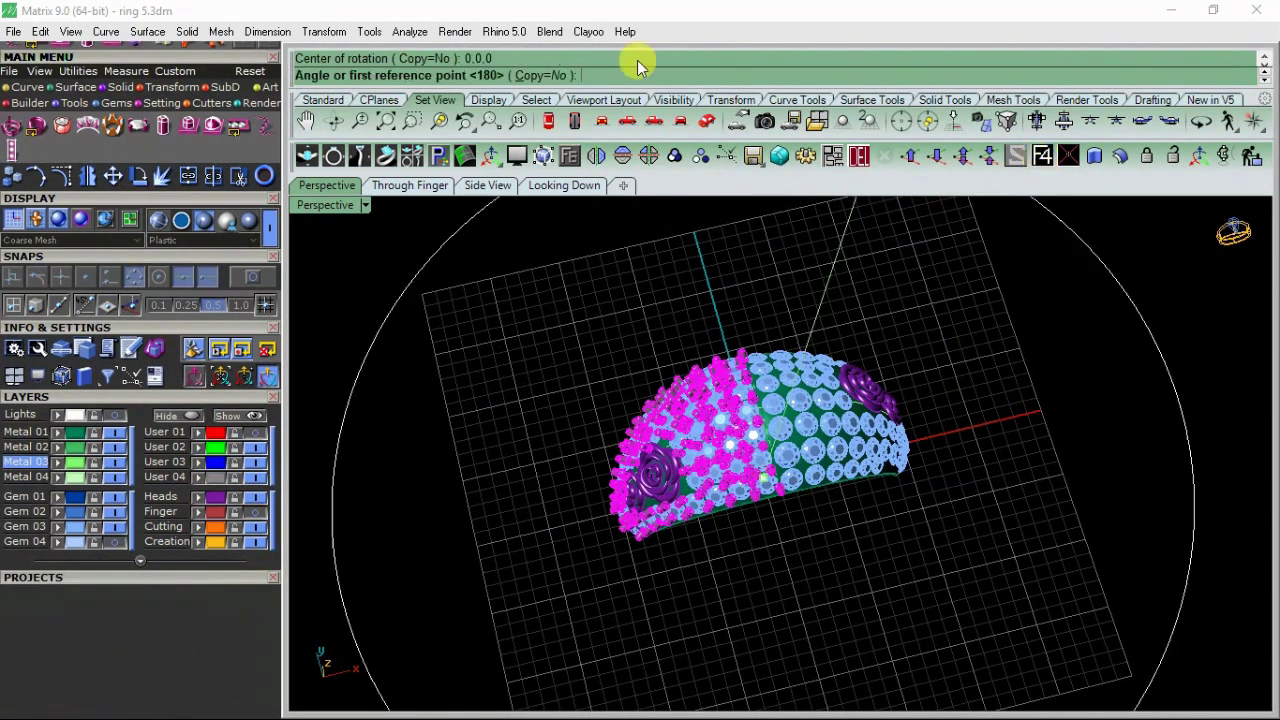
left_click(545, 78)
left_click(452, 510)
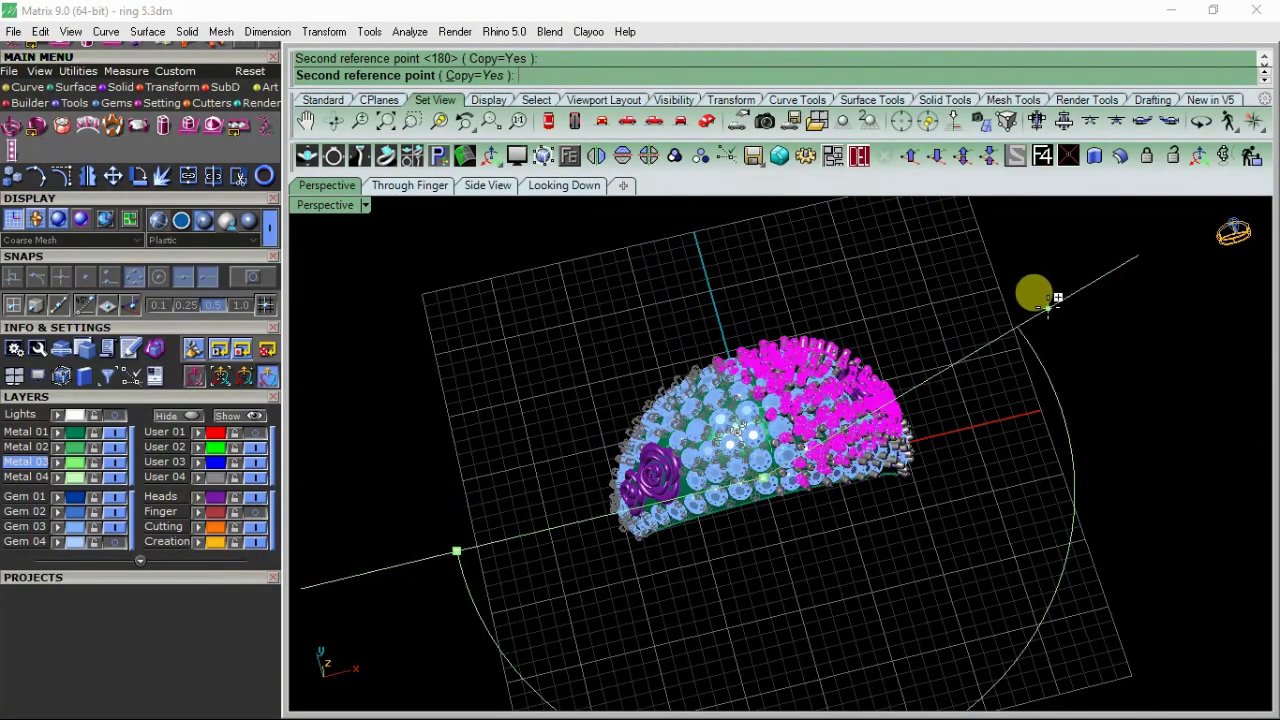
key("Return")
scroll(815, 420, "up", 5)
right_click_drag(817, 420, 779, 474)
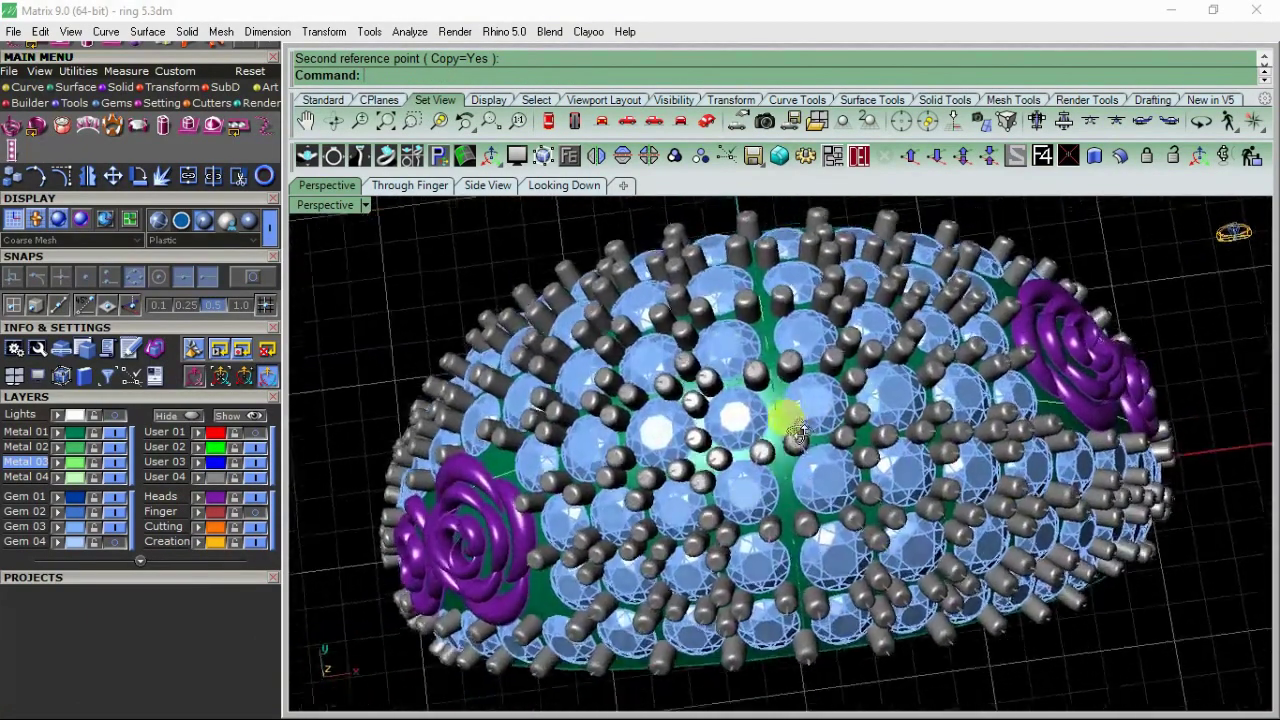
Step: Start Prong on Surface at 0.5 mm diameter and place a prong in the first gap between gems
scroll(779, 474, "up", 5)
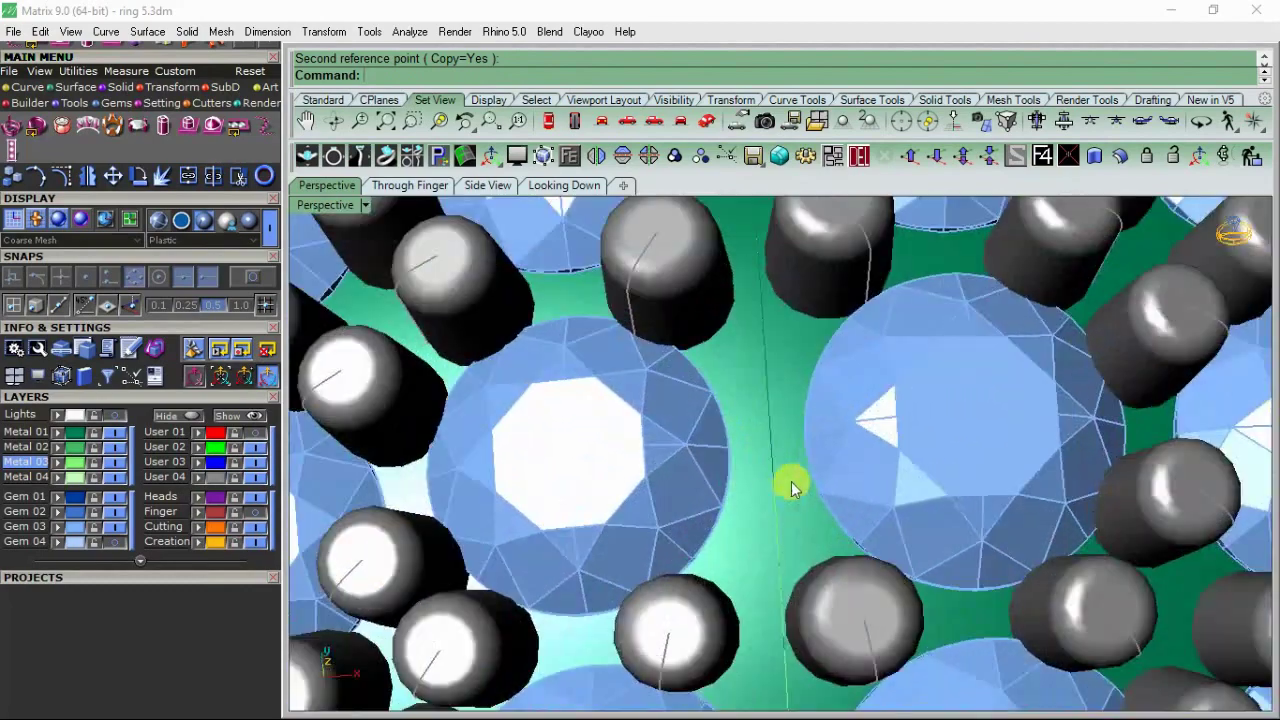
left_click(791, 480)
left_click(830, 562)
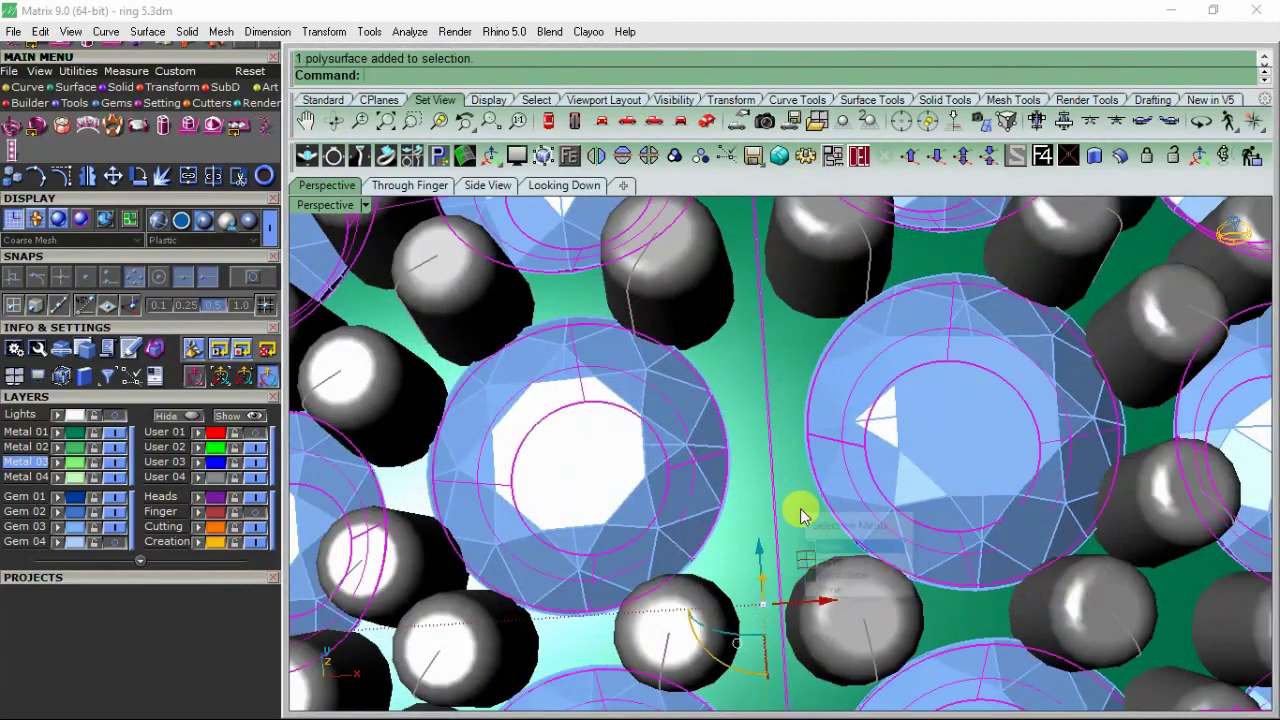
left_click(567, 160)
left_click(597, 224)
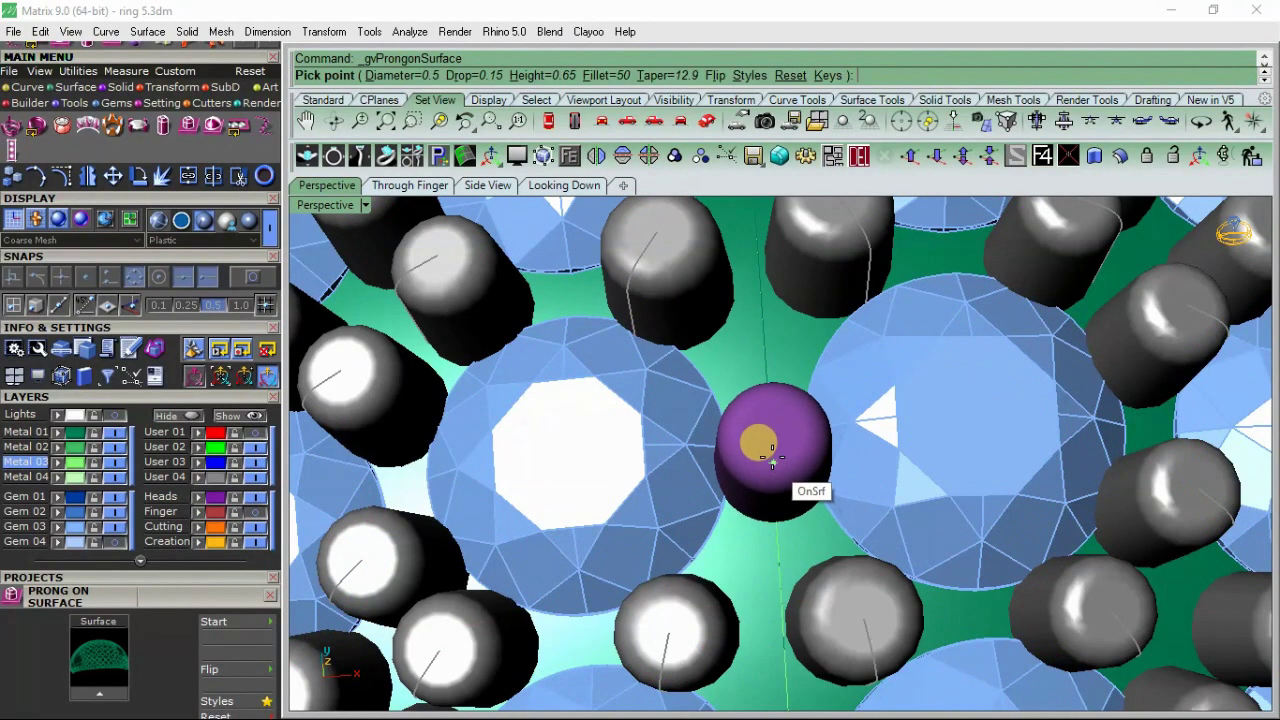
left_click(772, 458)
scroll(671, 409, "down", 3)
scroll(688, 565, "up", 1)
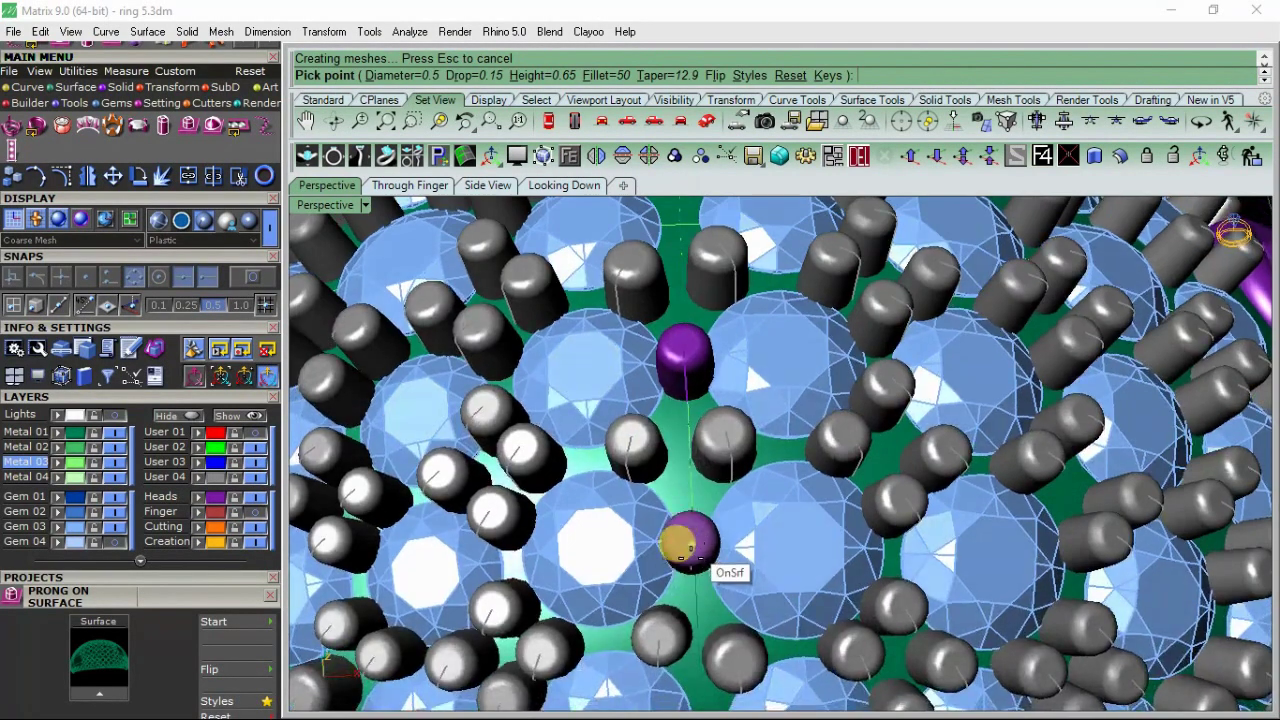
scroll(689, 552, "up", 2)
Step: Add two more prongs in gaps along the band's middle, then end prong placement
mouse_move(690, 552)
right_mouse_down()
mouse_move(691, 523)
mouse_move(935, 470)
right_mouse_up()
scroll(695, 530, "down", 3)
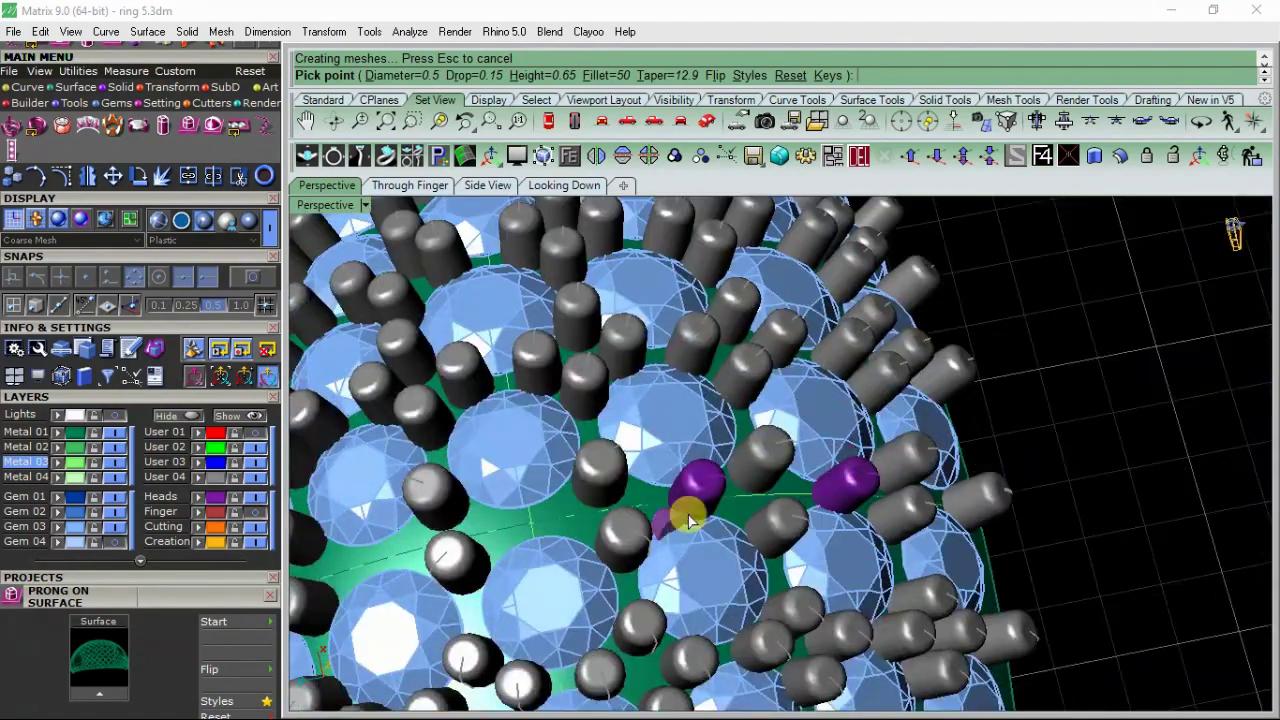
right_click_drag(689, 520, 857, 409)
scroll(800, 457, "up", 1)
scroll(777, 443, "up", 1)
scroll(780, 430, "up", 1)
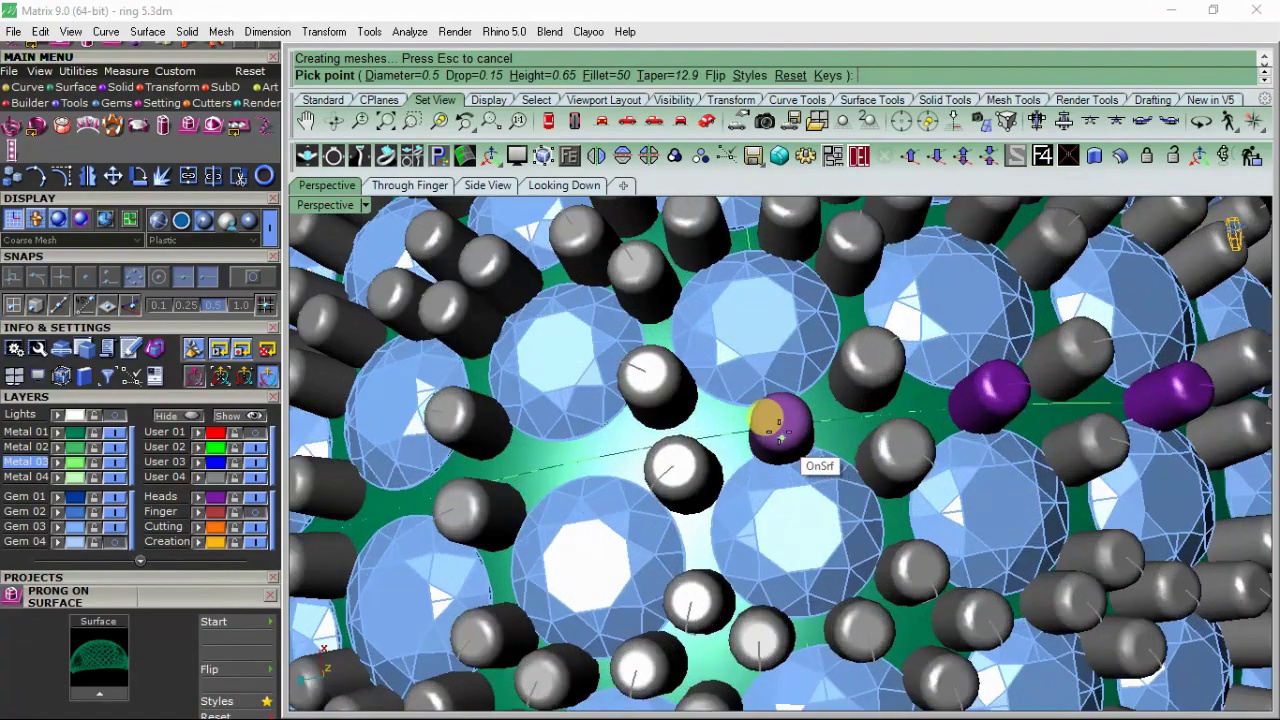
left_click(775, 429)
left_click(565, 450)
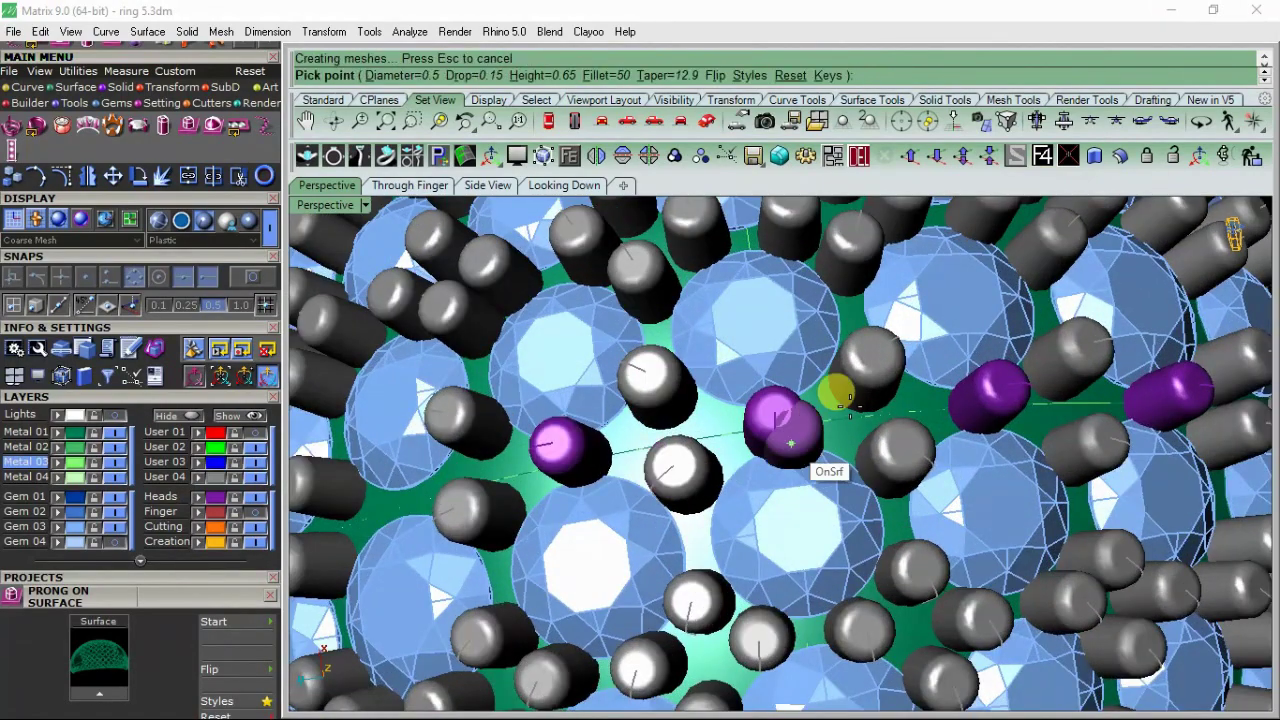
scroll(834, 414, "down", 3)
mouse_move(886, 371)
right_mouse_down()
mouse_move(860, 494)
mouse_move(886, 451)
right_mouse_up()
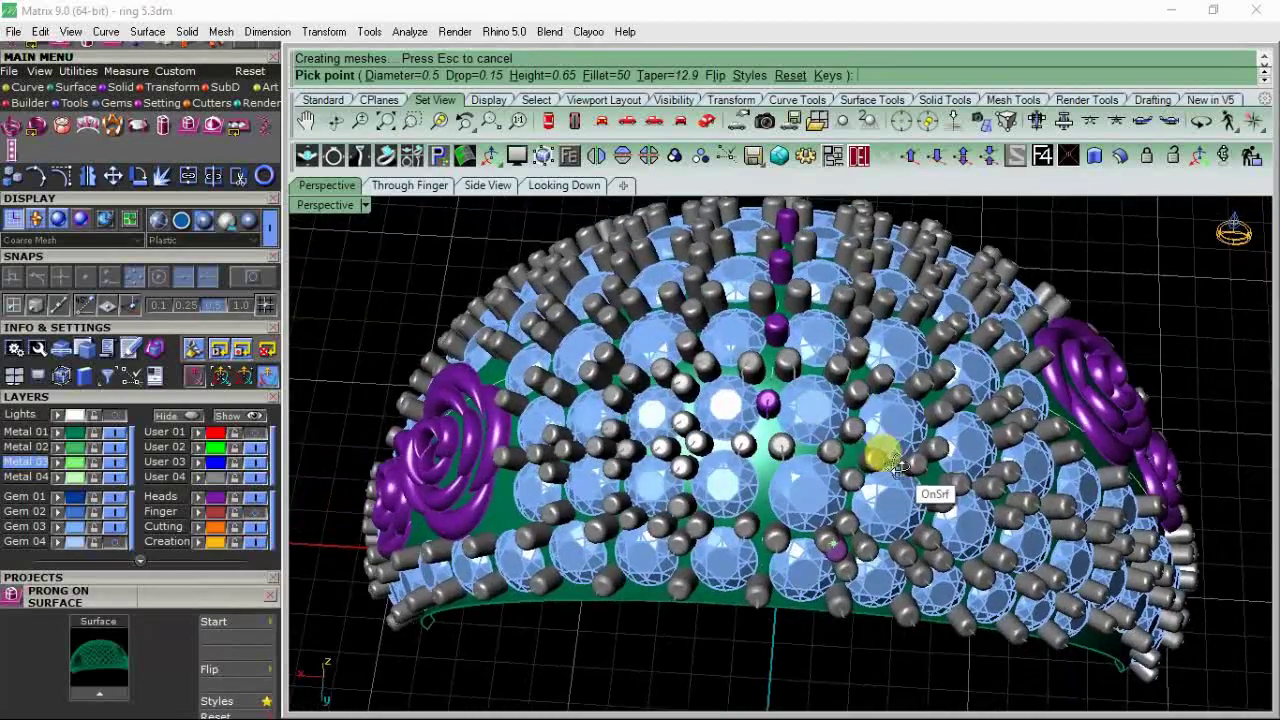
scroll(770, 484, "up", 3)
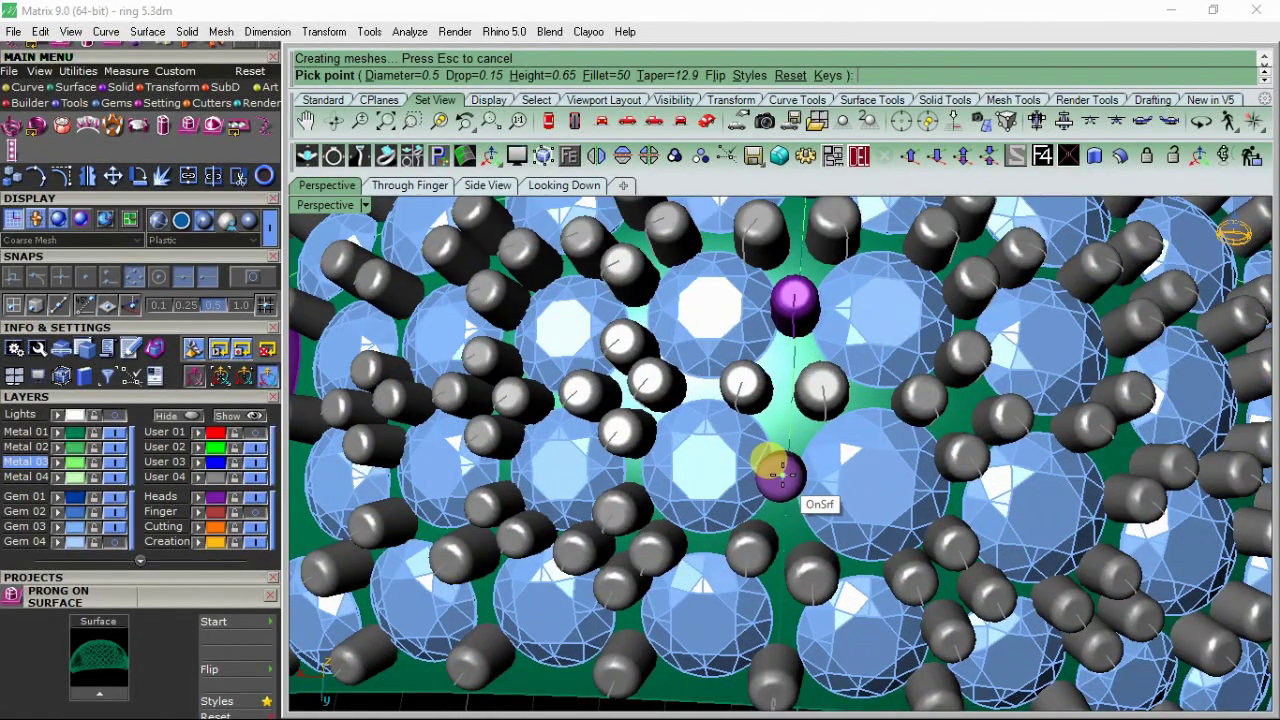
right_click_drag(782, 530, 750, 492)
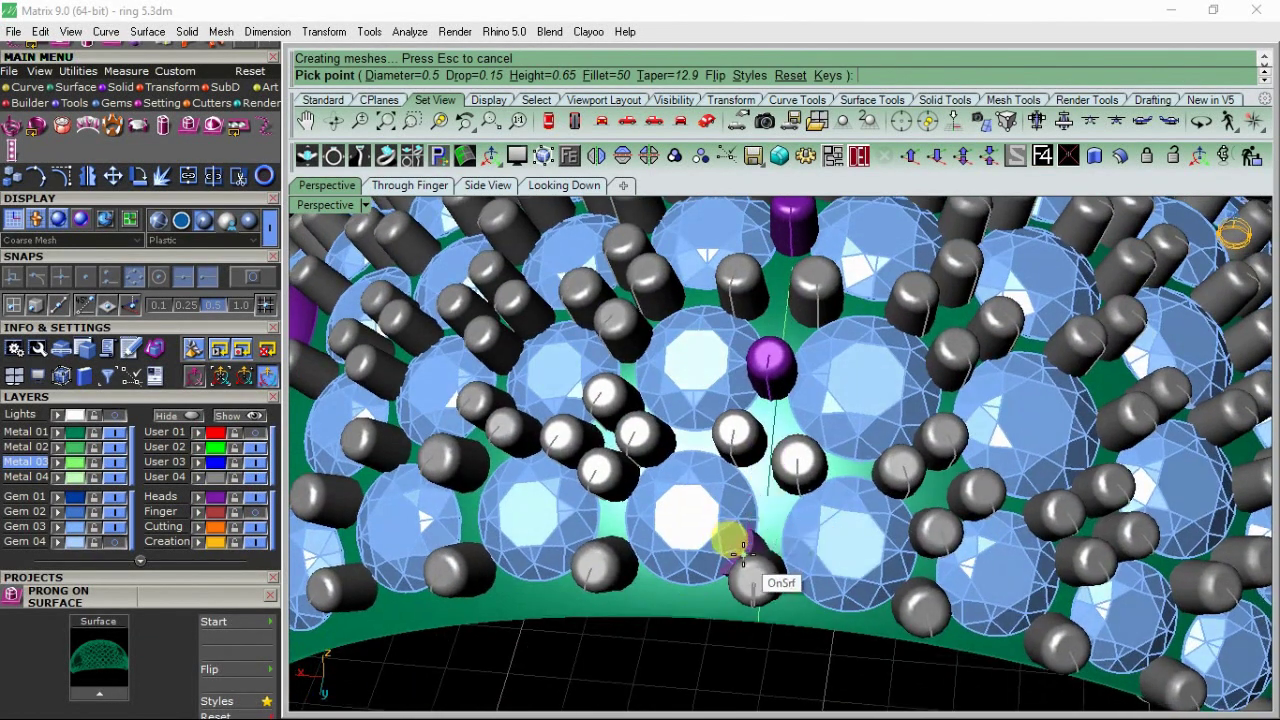
key("Escape")
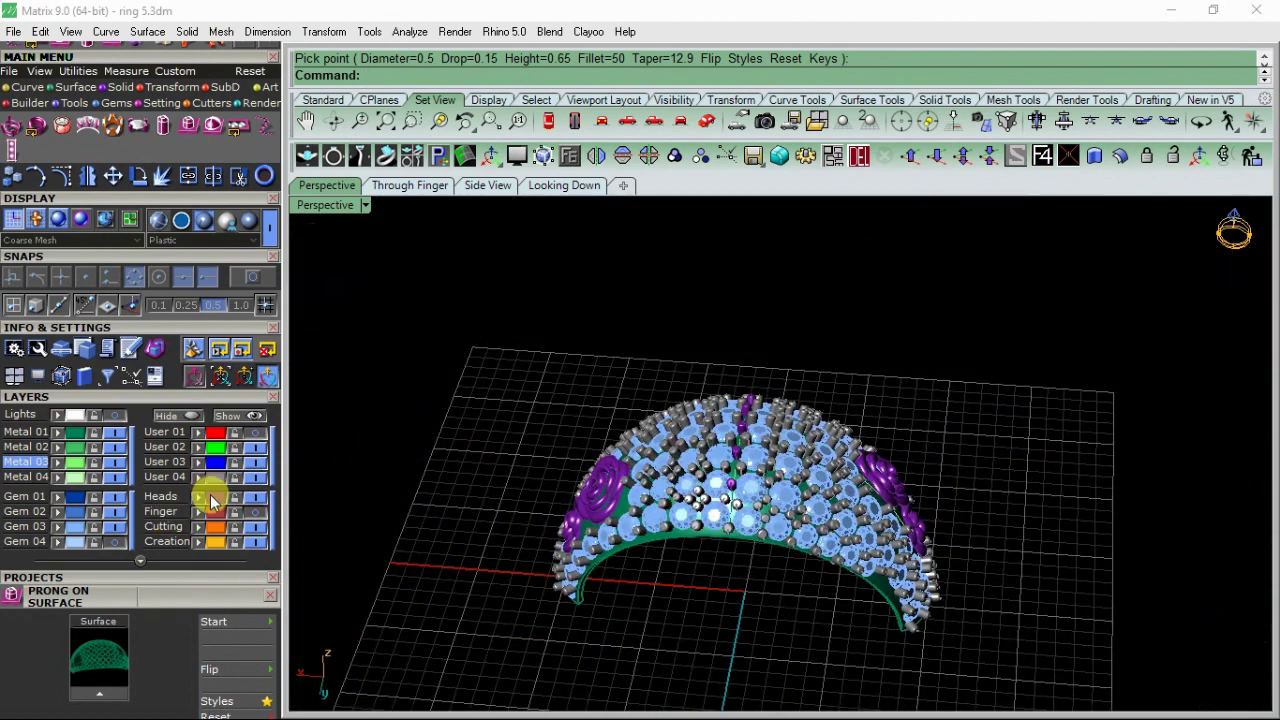
Step: Group the prongs on the Heads layer, leaving the two rose ornaments out of the selection
left_click(210, 500)
left_click(592, 490, "ctrl")
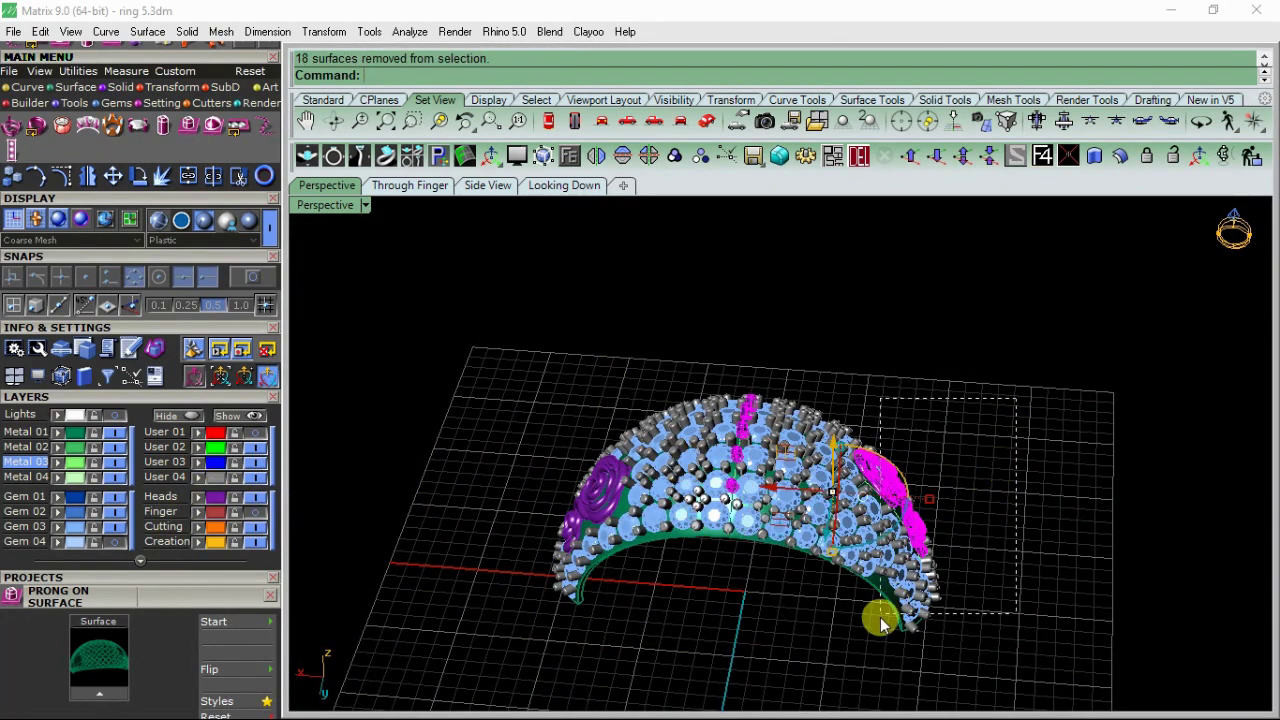
left_click_drag(880, 622, 880, 618, "ctrl")
left_click(211, 496)
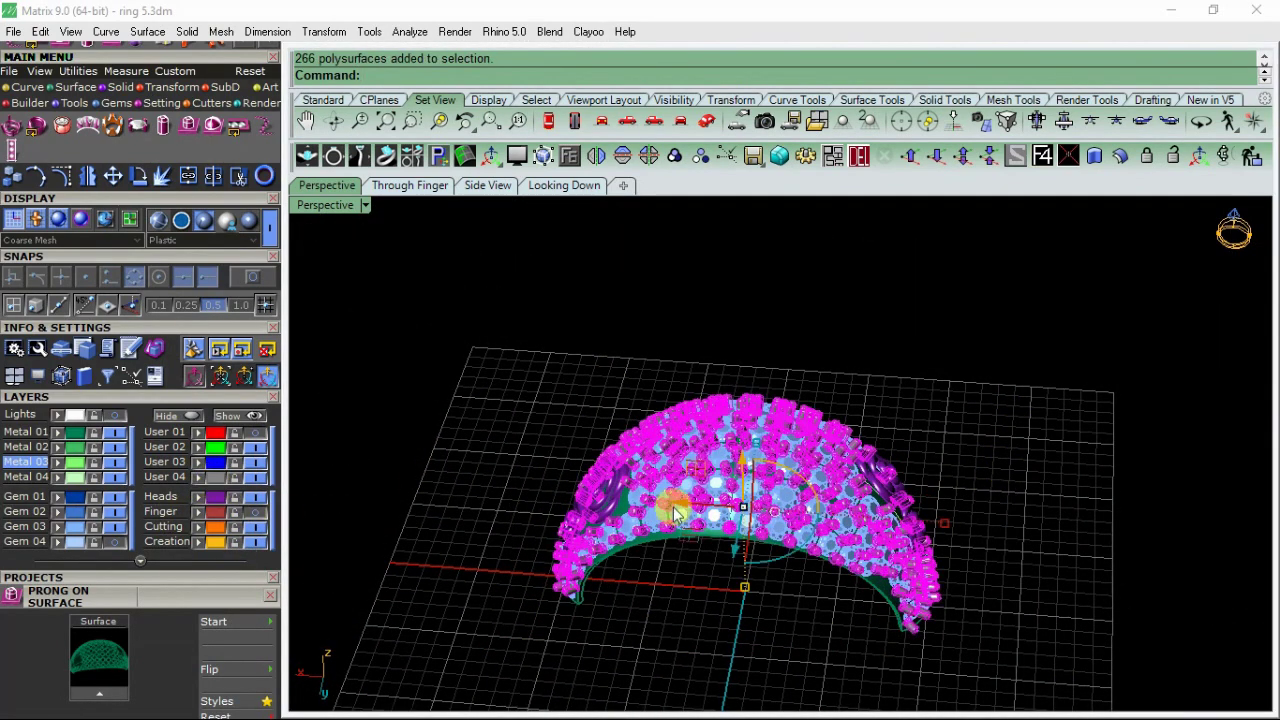
left_click(675, 157)
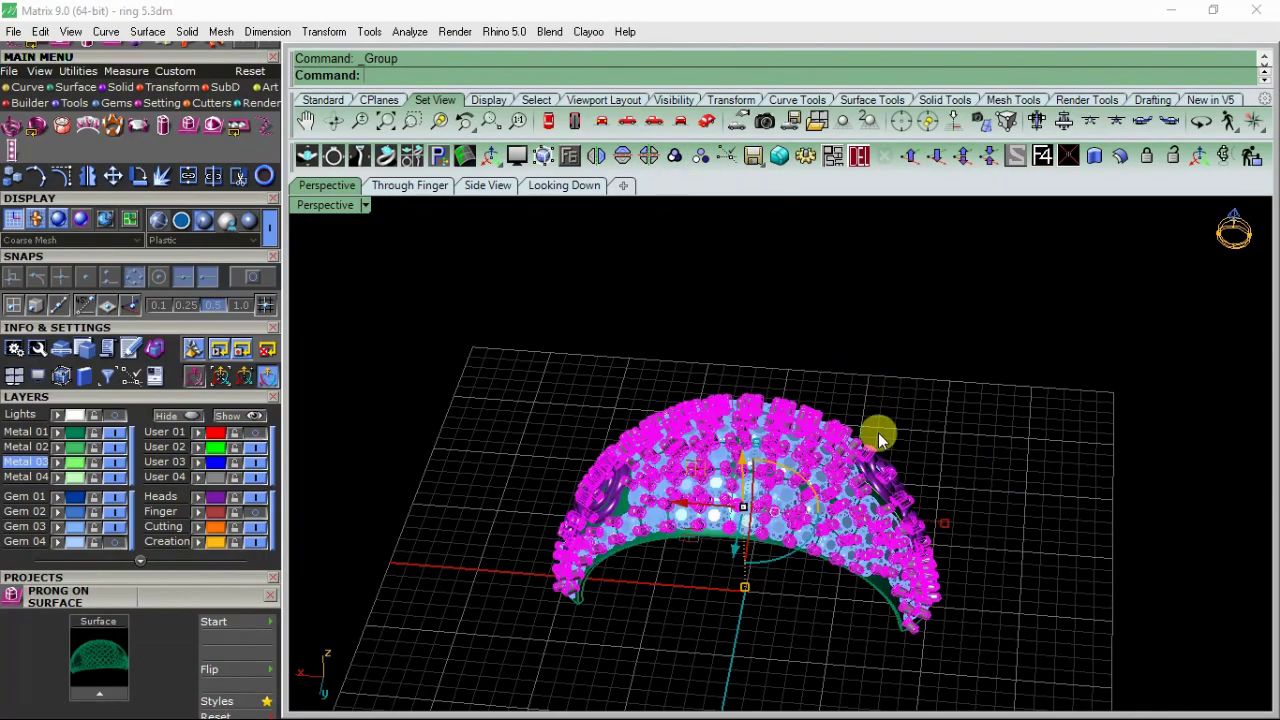
left_click(1035, 392)
mouse_move(1035, 392)
right_mouse_down()
mouse_move(622, 640)
mouse_move(875, 497)
mouse_move(715, 555)
mouse_move(760, 550)
right_mouse_up()
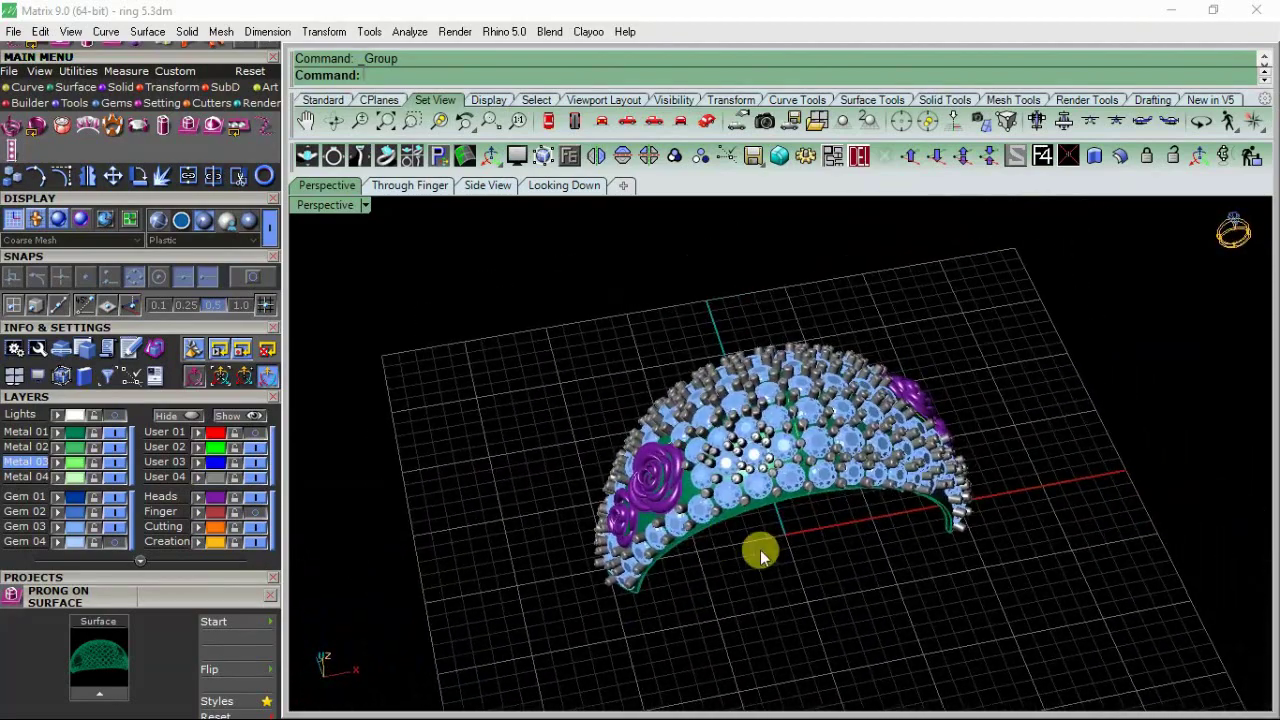
Step: Group all prongs and pavé gems with the band, then select and deselect the roses
left_click(213, 484)
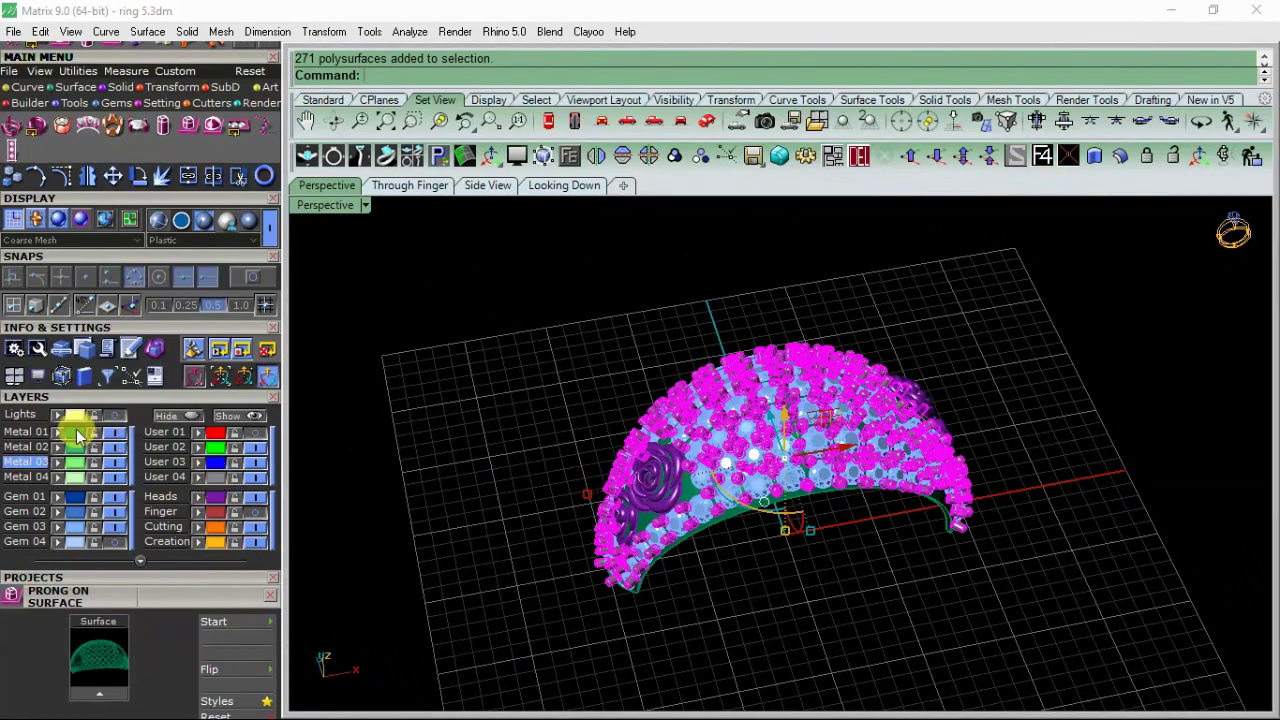
left_click(95, 466)
left_click(674, 157)
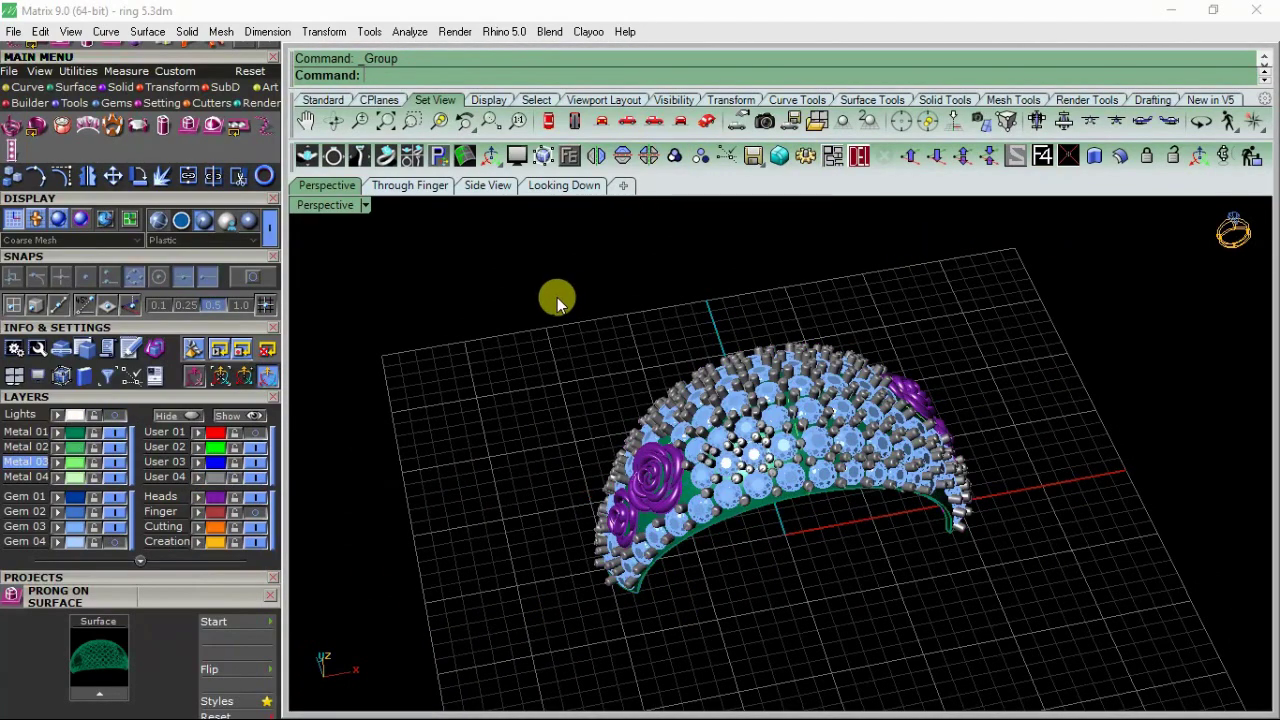
left_click(220, 500)
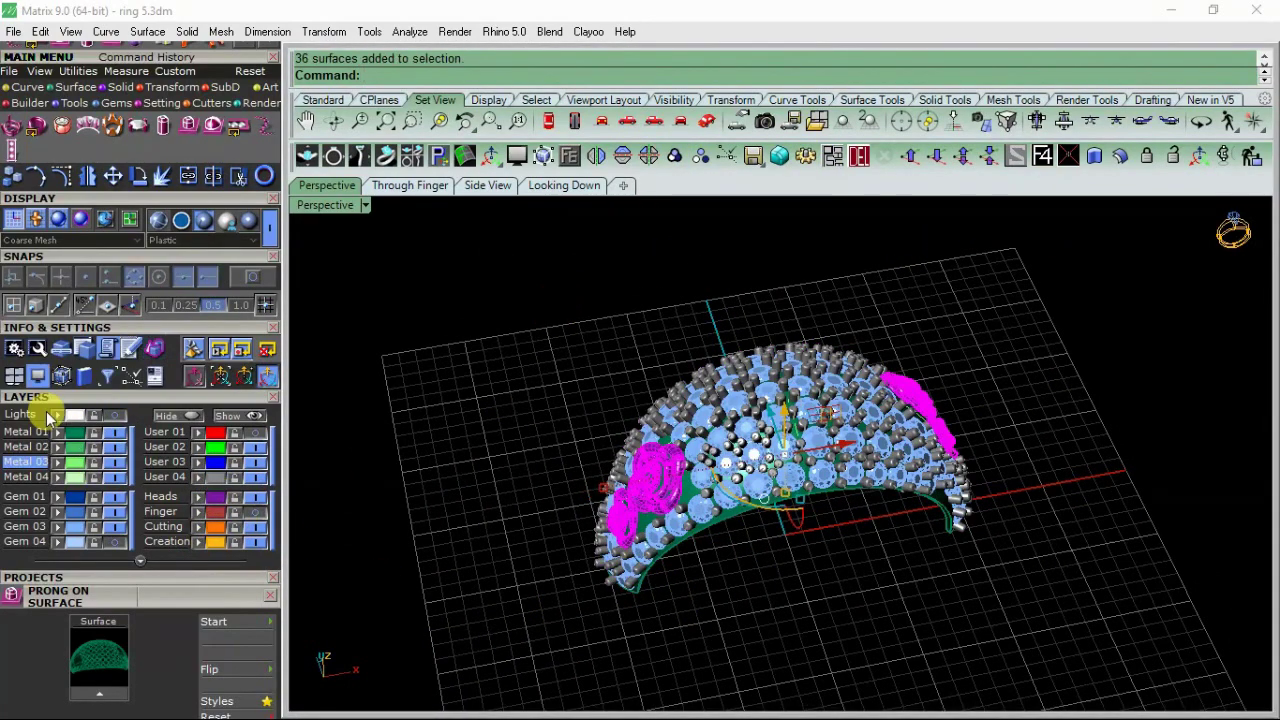
left_click(416, 390)
mouse_move(416, 390)
right_mouse_down()
mouse_move(664, 477)
mouse_move(660, 424)
mouse_move(640, 423)
mouse_move(640, 503)
mouse_move(603, 371)
mouse_move(608, 380)
mouse_move(623, 343)
mouse_move(780, 370)
mouse_move(903, 366)
mouse_move(645, 425)
right_mouse_up()
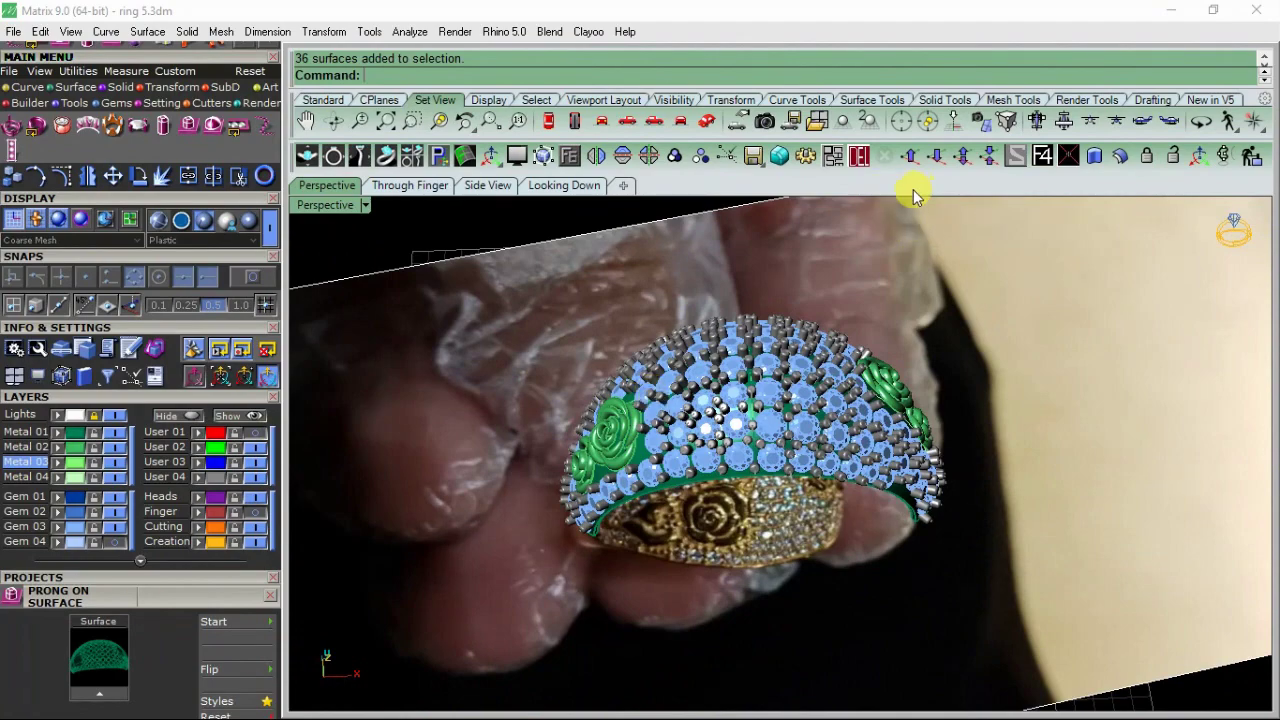
mouse_move(677, 493)
right_mouse_down()
mouse_move(680, 414)
mouse_move(660, 470)
right_mouse_up()
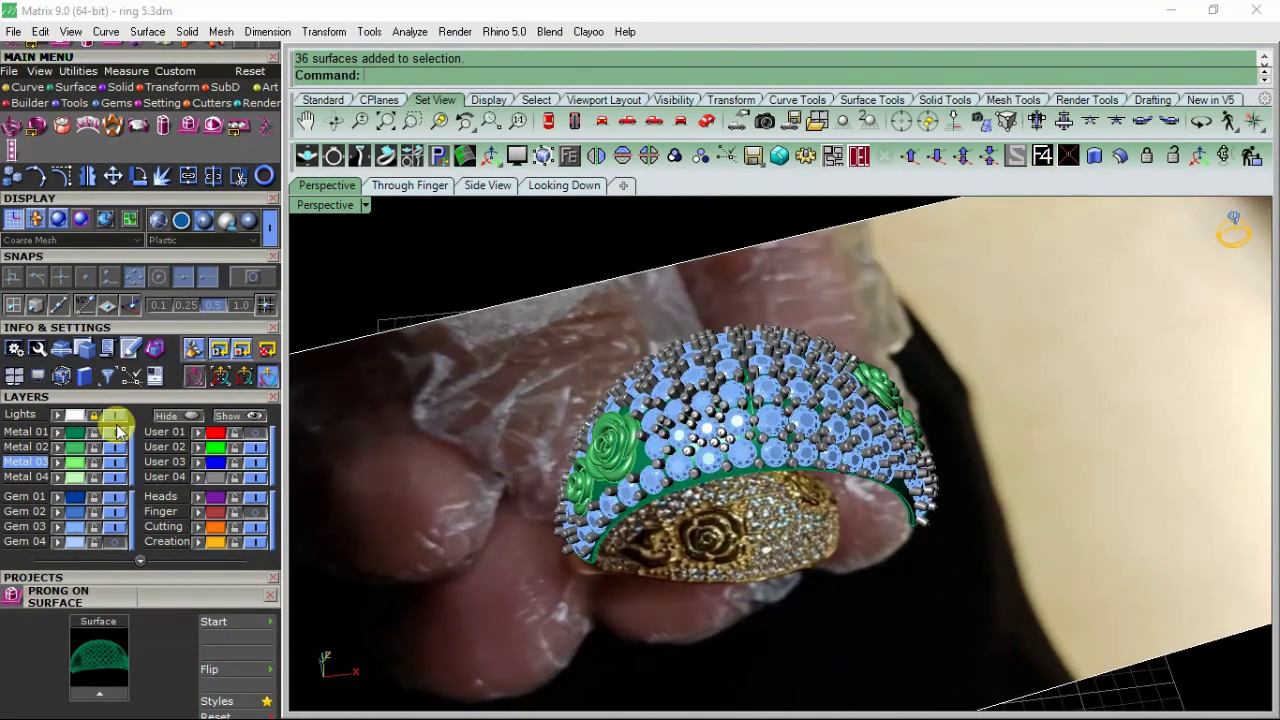
mouse_move(543, 414)
right_mouse_down()
mouse_move(771, 434)
mouse_move(737, 380)
right_mouse_up()
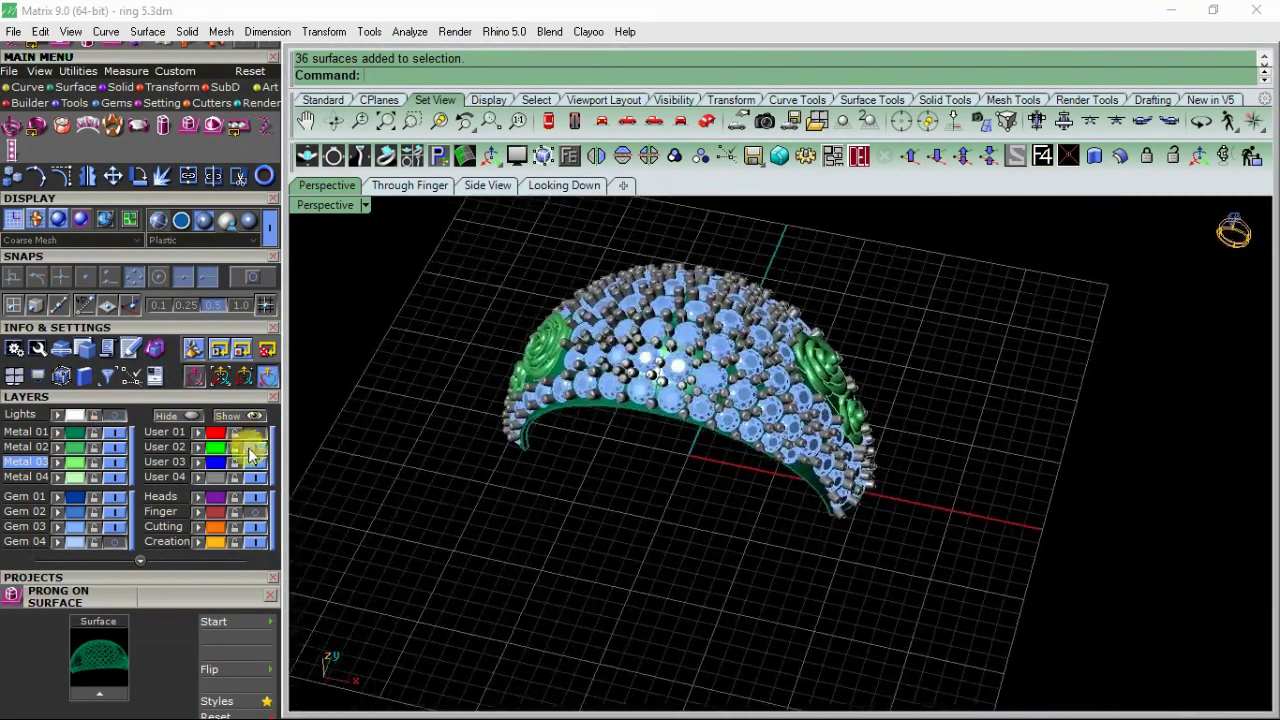
mouse_move(689, 506)
right_mouse_down()
mouse_move(749, 497)
mouse_move(697, 417)
mouse_move(617, 402)
mouse_move(751, 449)
mouse_move(851, 517)
right_mouse_up()
Step: Run Profile Placer on the finger-size circle and slide the profile to 0% along the rail
left_click(760, 565)
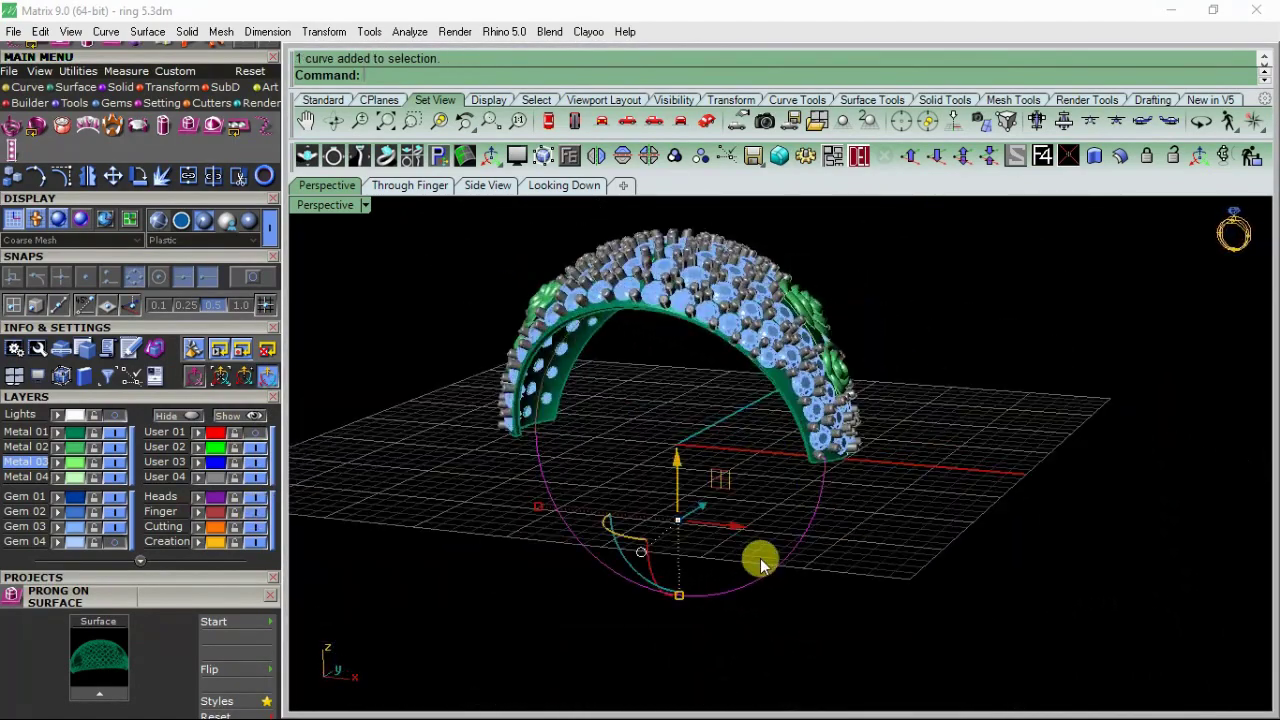
left_click(72, 104)
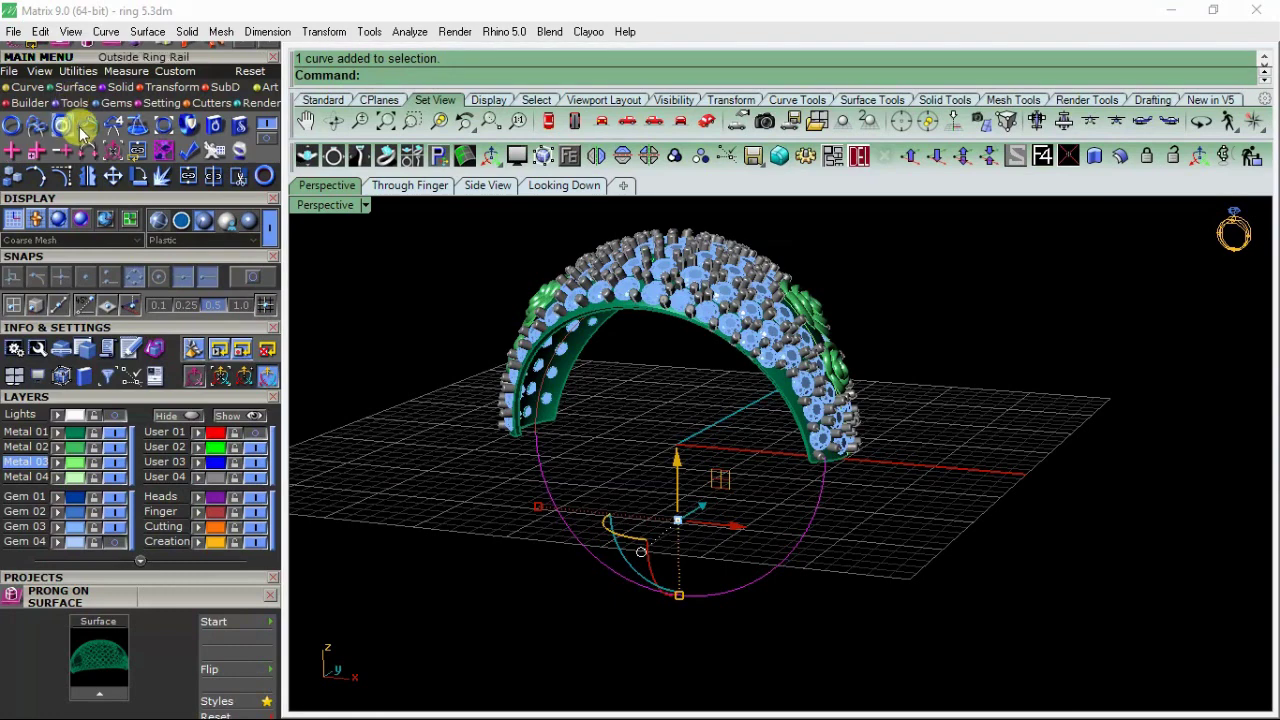
left_click(35, 130)
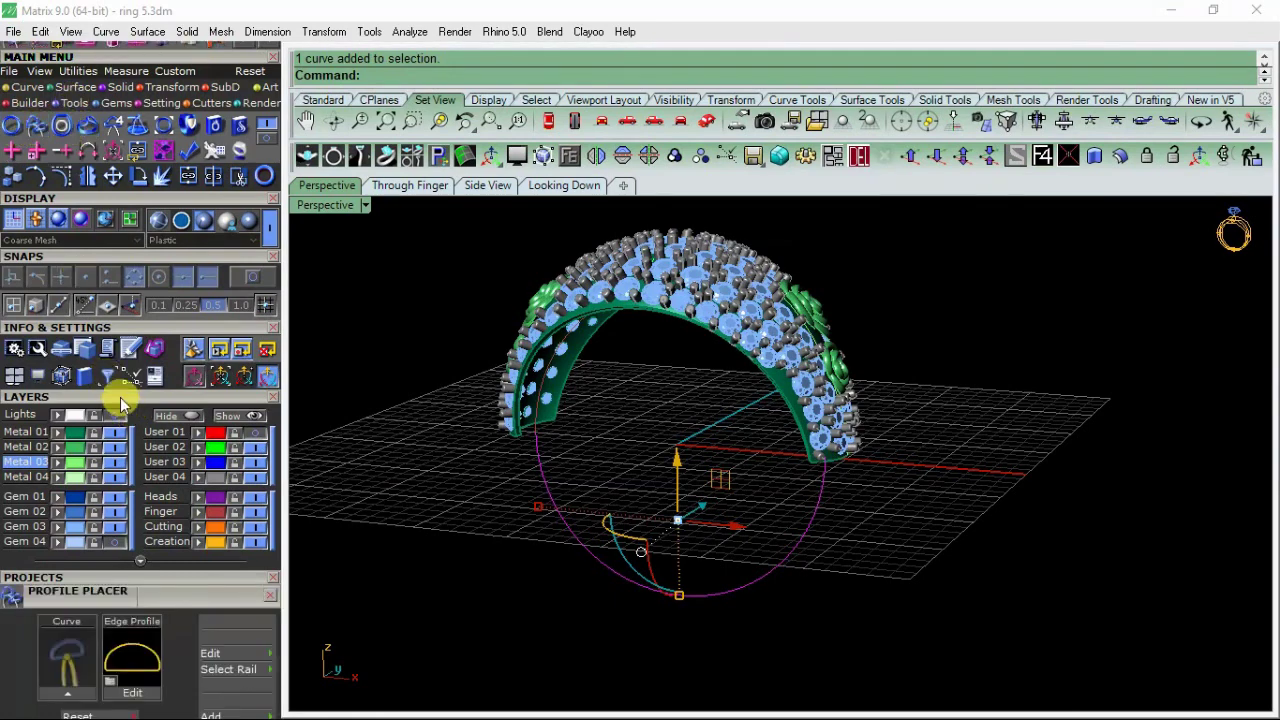
left_click(120, 400)
left_click(80, 355)
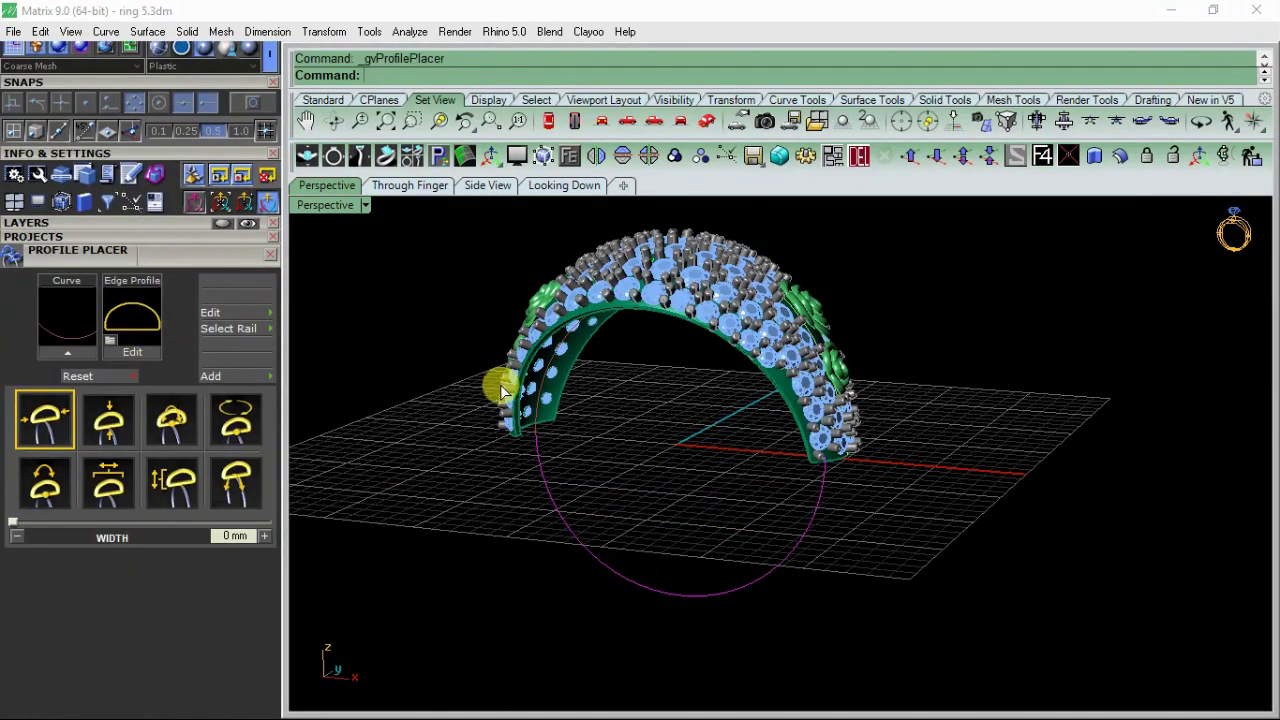
right_click_drag(818, 545, 657, 430)
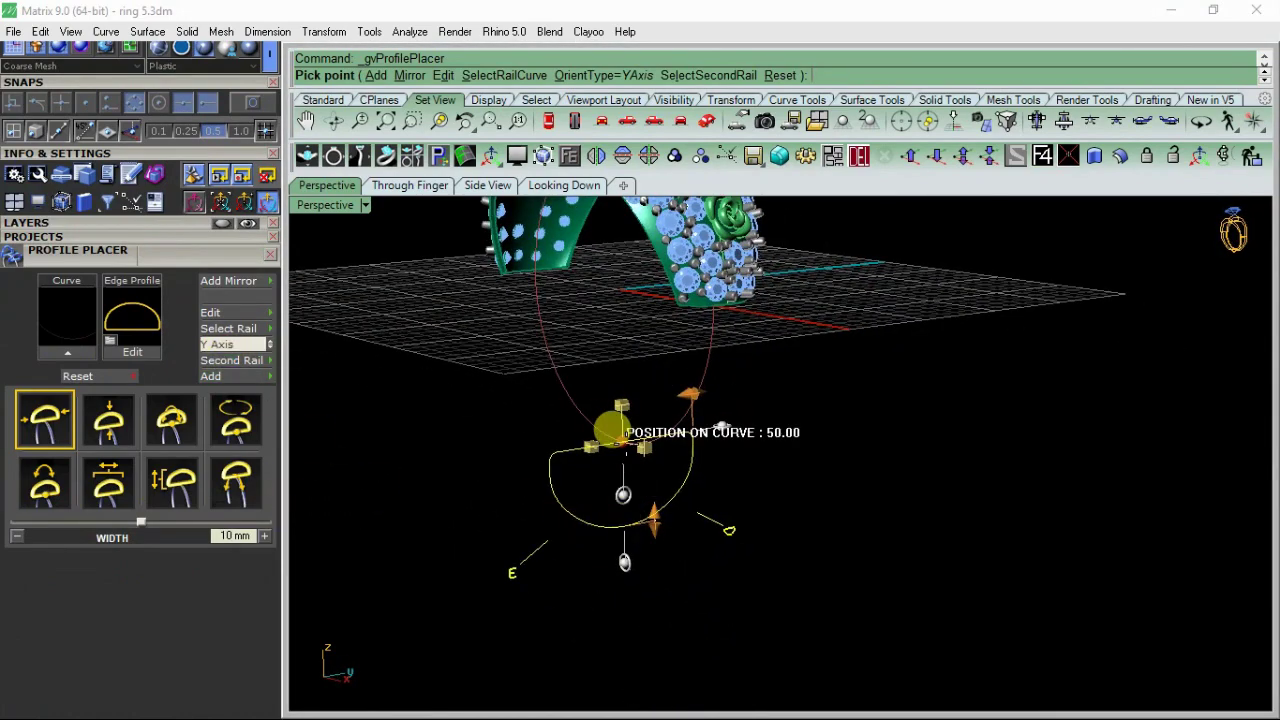
left_click_drag(615, 432, 610, 312)
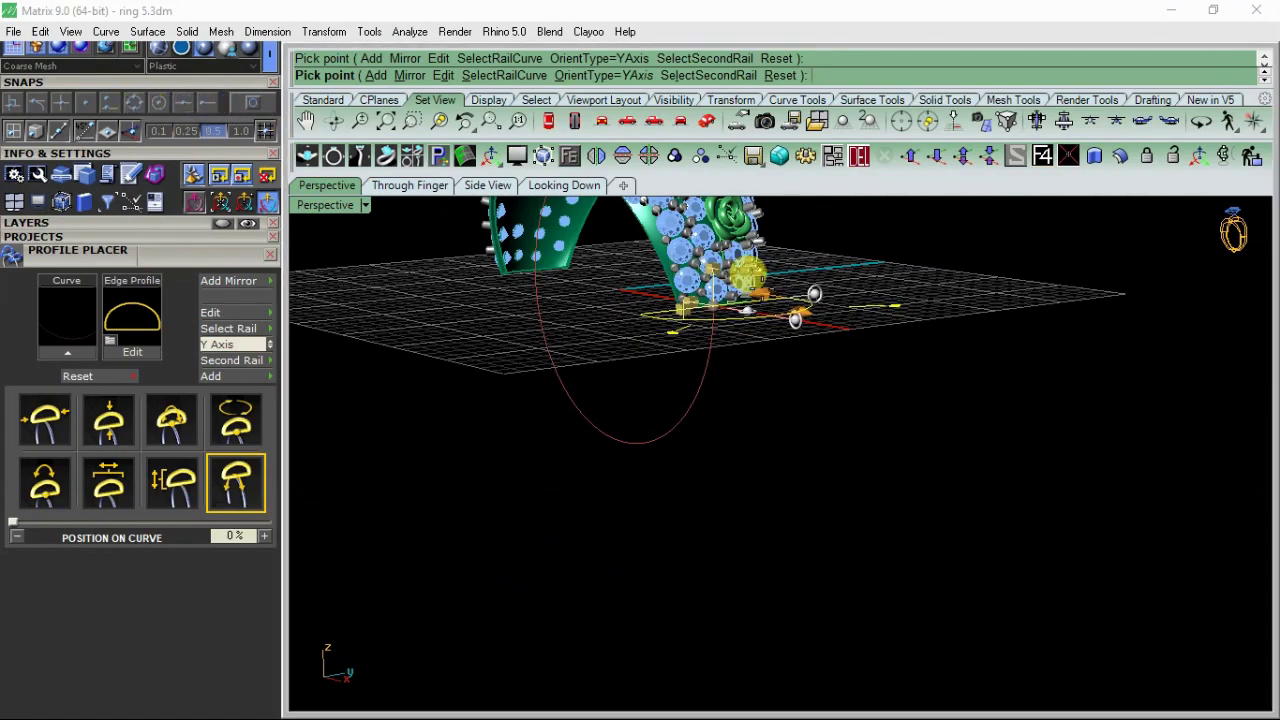
Step: Size the shank profile to about 1.27 mm high and 4.6 mm wide, then finish placement
scroll(750, 320, "up", 3)
right_click_drag(712, 295, 663, 305)
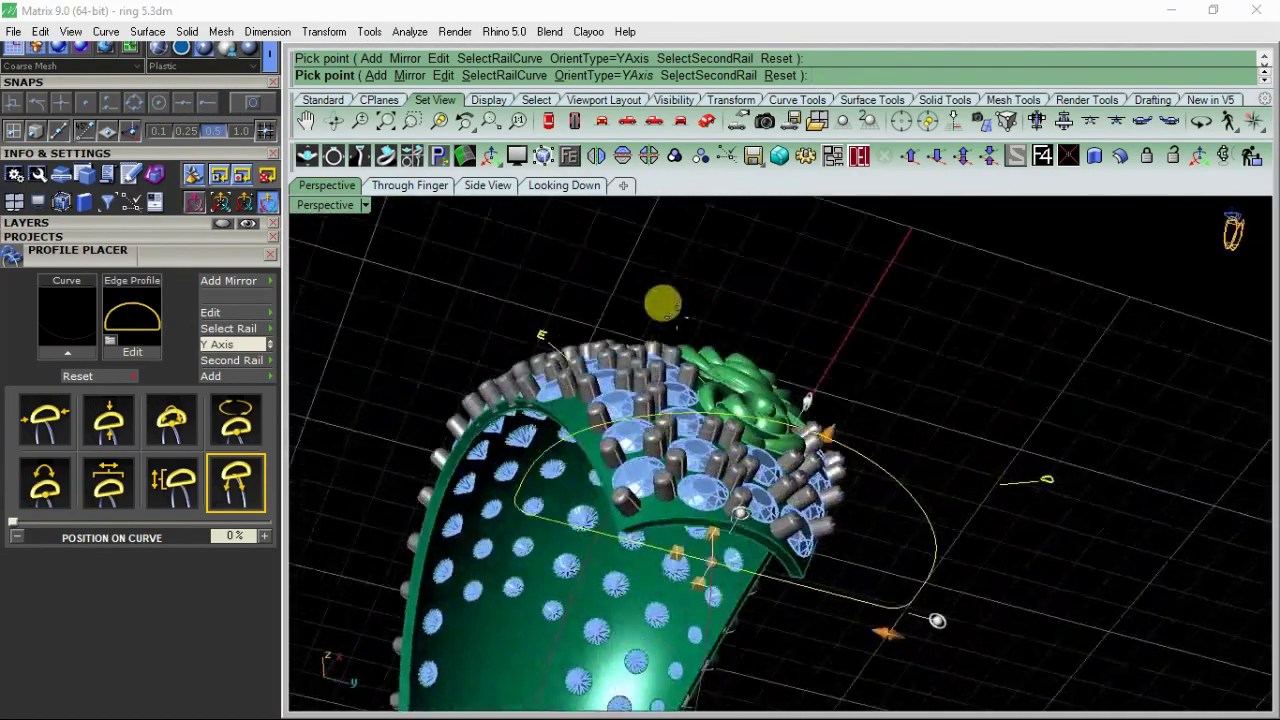
right_click_drag(712, 563, 805, 412)
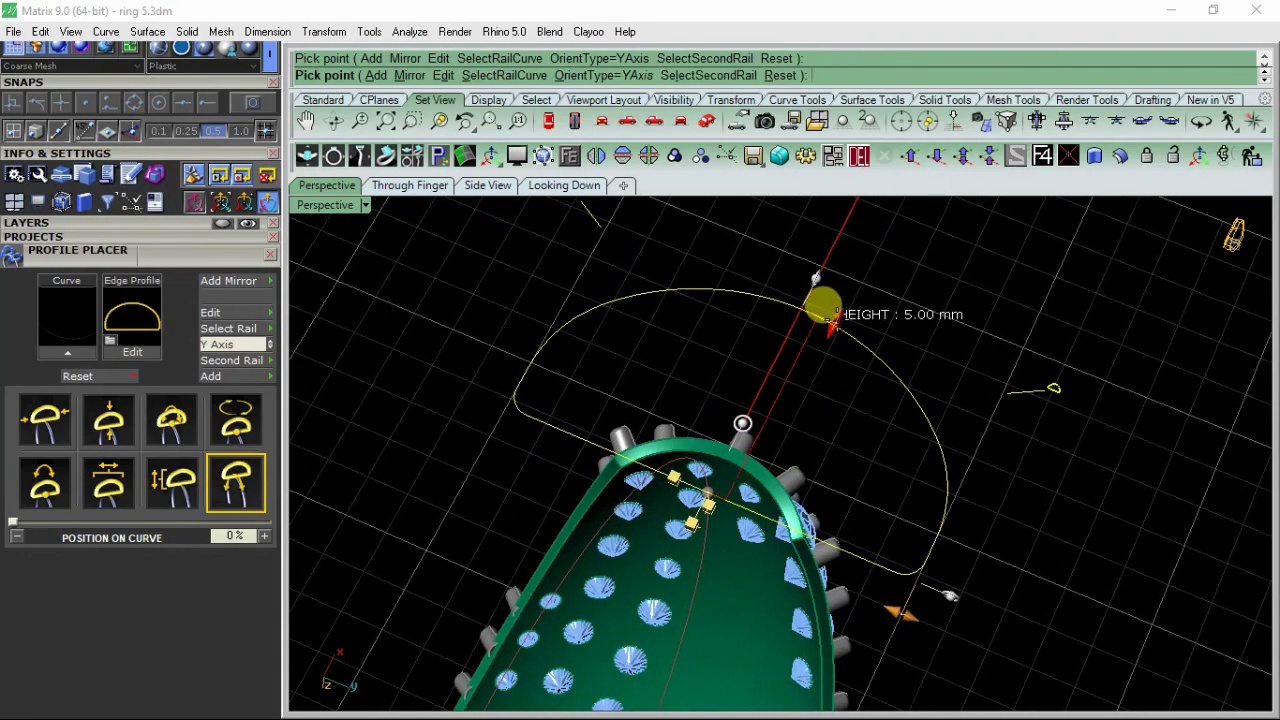
left_click_drag(824, 308, 745, 438)
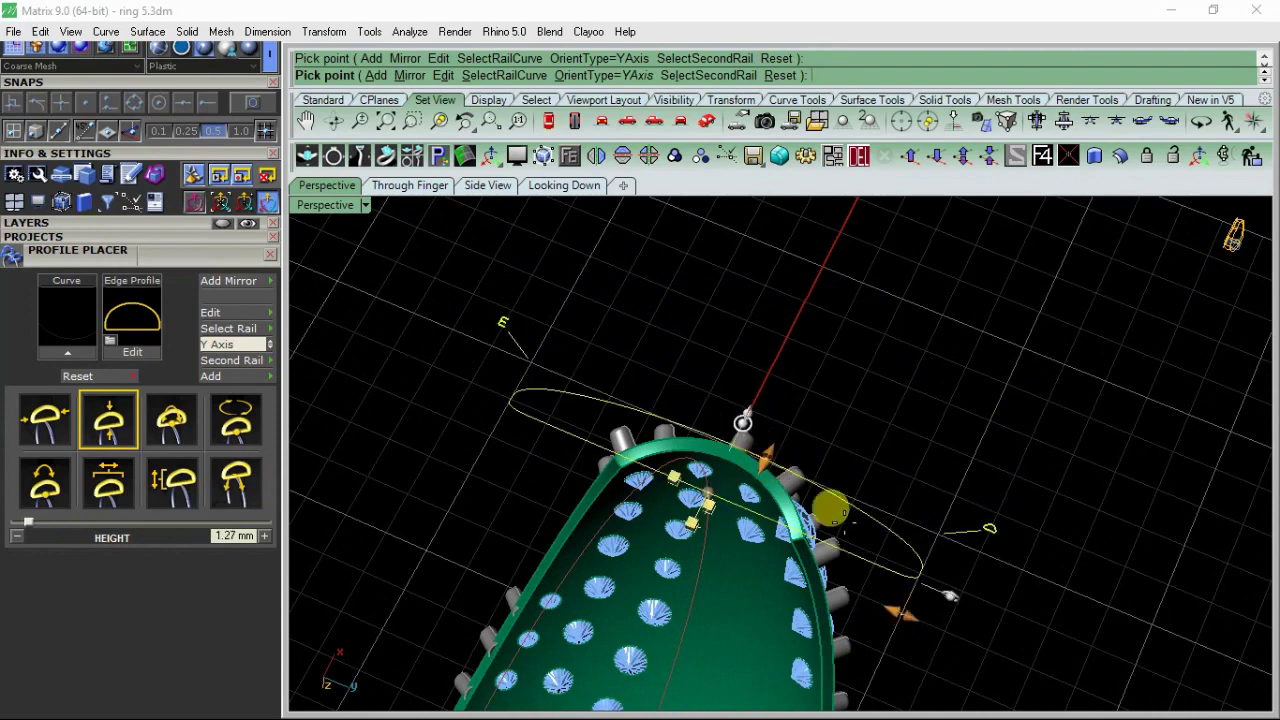
mouse_move(900, 610)
left_mouse_down()
mouse_move(845, 572)
mouse_move(790, 562)
left_mouse_up()
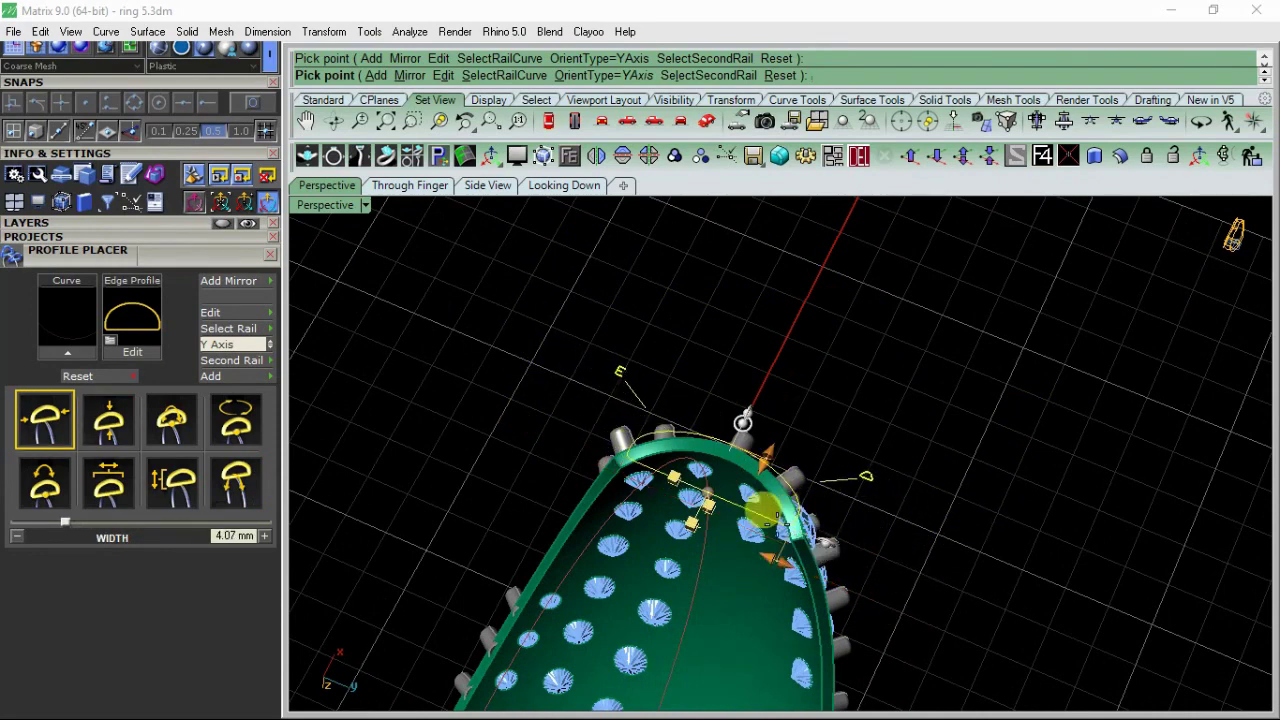
mouse_move(765, 512)
right_mouse_down()
mouse_move(871, 451)
mouse_move(943, 457)
mouse_move(929, 480)
mouse_move(1115, 500)
right_mouse_up()
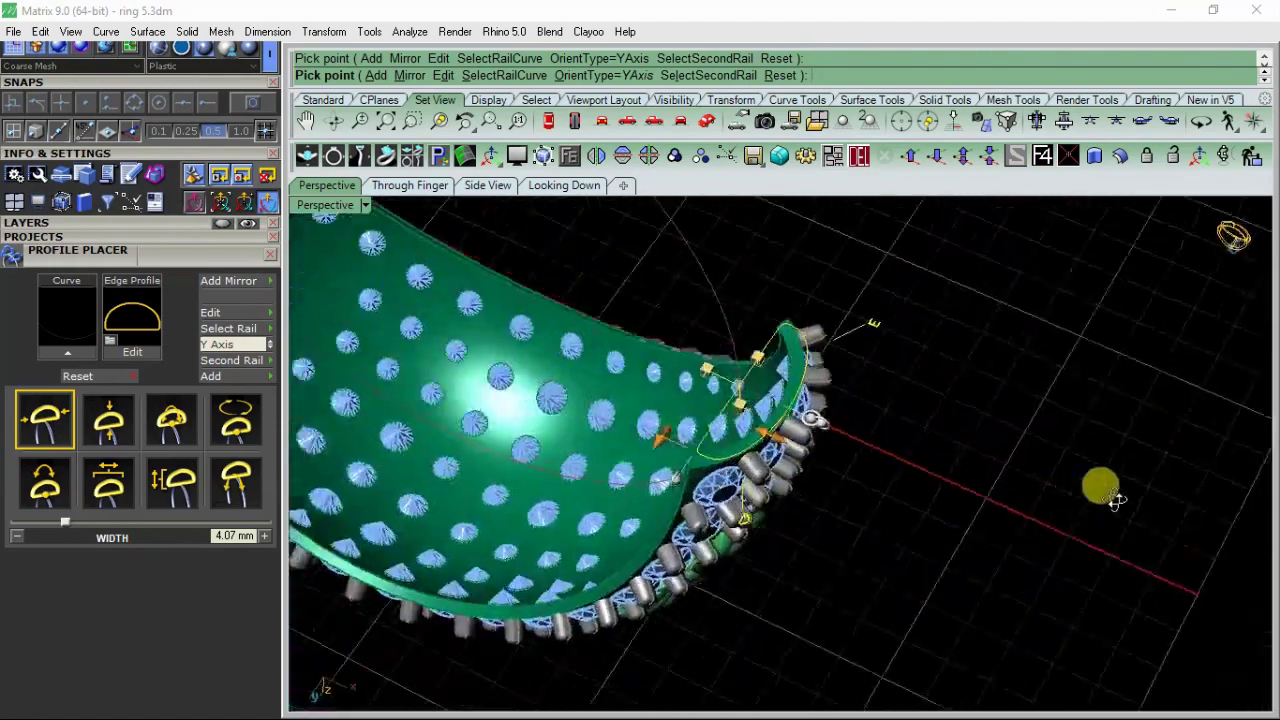
scroll(720, 371, "up", 3)
scroll(742, 395, "up", 2)
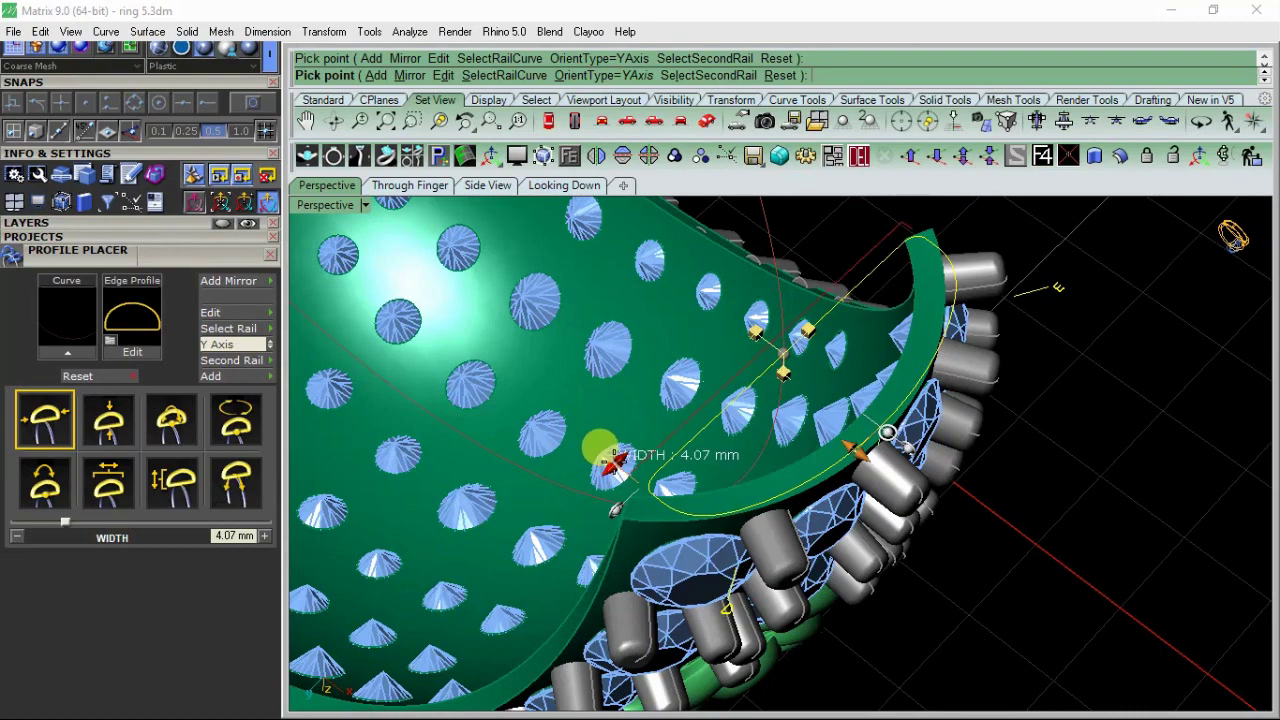
left_click_drag(613, 459, 592, 479)
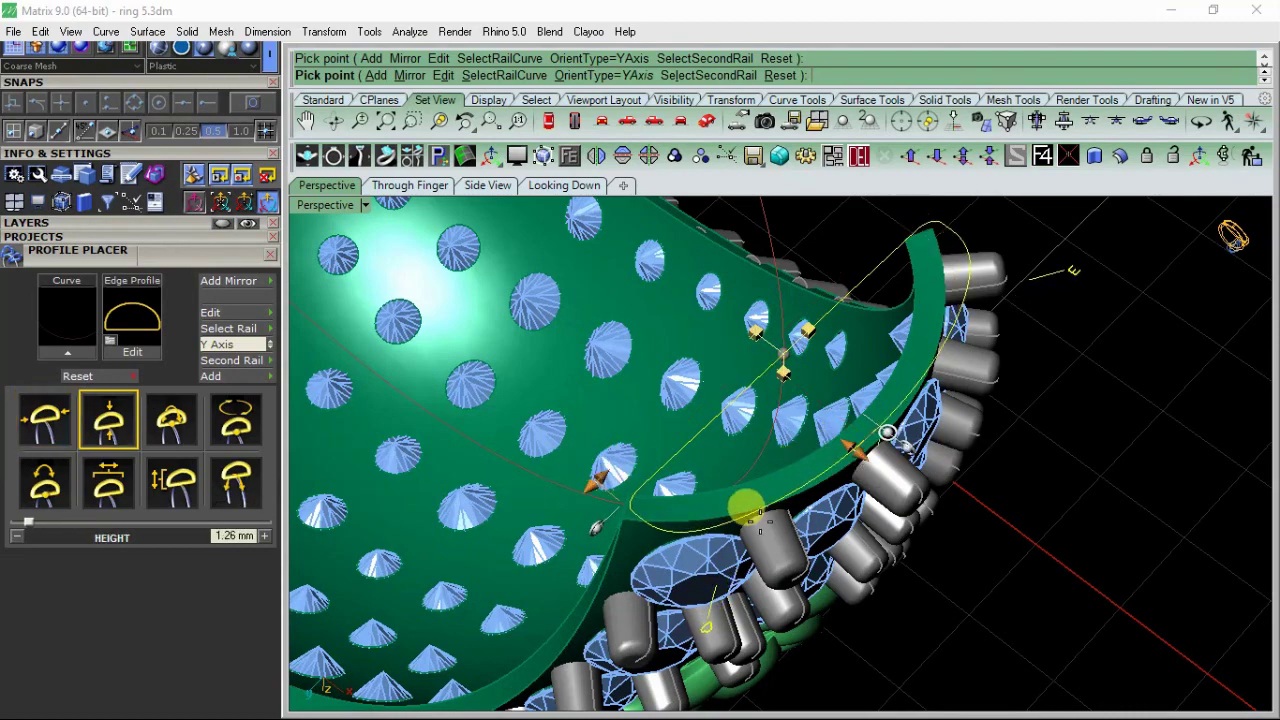
mouse_move(760, 520)
right_mouse_down()
mouse_move(822, 478)
mouse_move(885, 466)
mouse_move(759, 415)
mouse_move(664, 412)
mouse_move(690, 400)
right_mouse_up()
right_click_drag(775, 420, 763, 410)
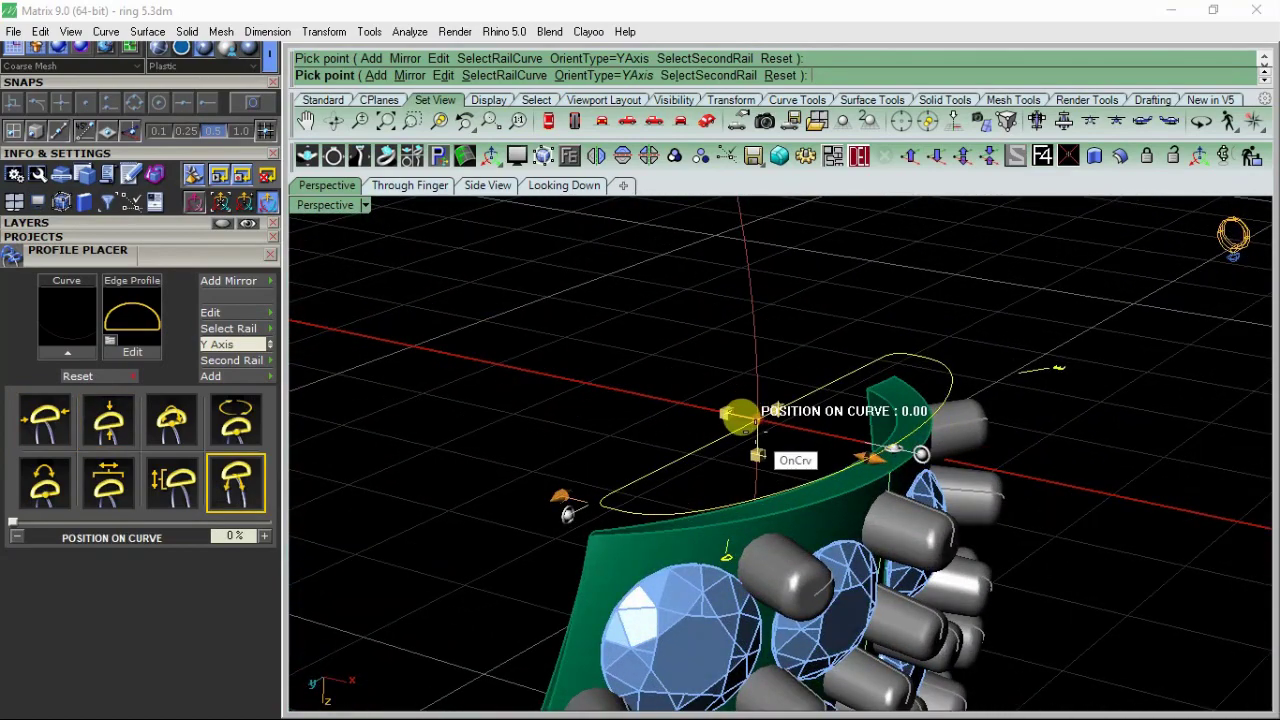
mouse_move(757, 420)
right_mouse_down()
mouse_move(897, 449)
mouse_move(811, 406)
mouse_move(794, 377)
mouse_move(783, 400)
right_mouse_up()
key("Escape")
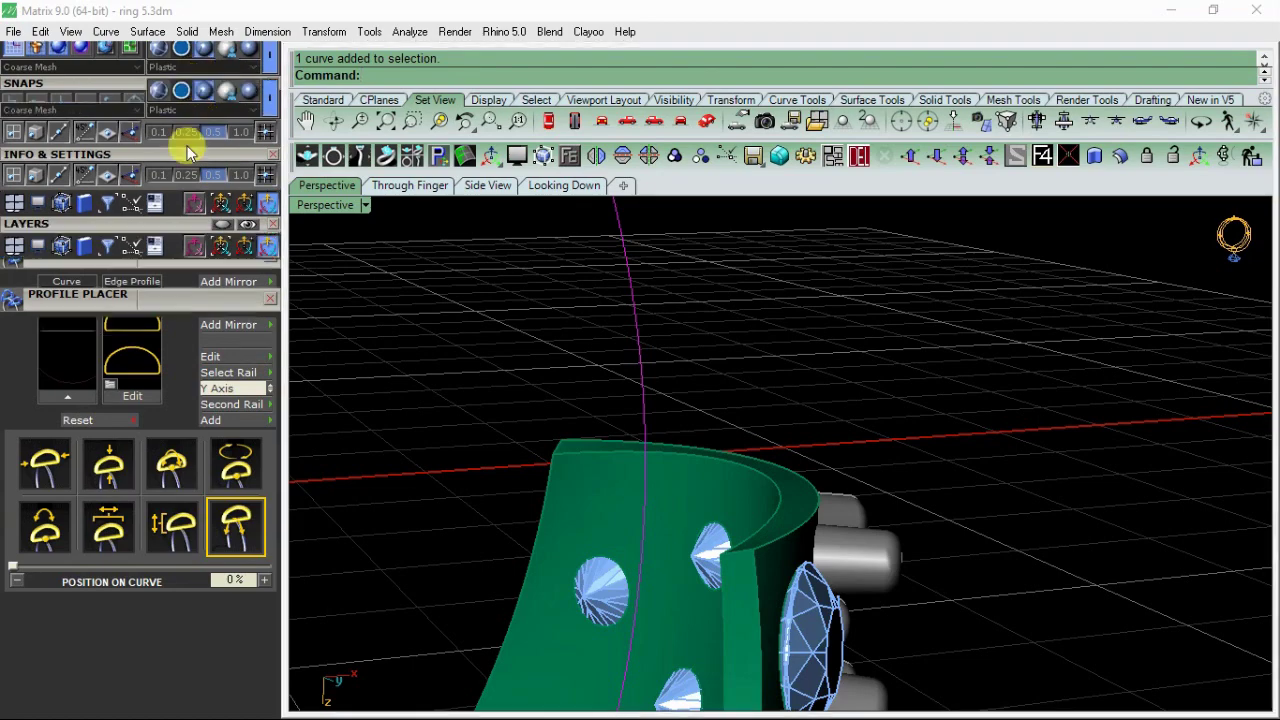
scroll(195, 120, "up", 2)
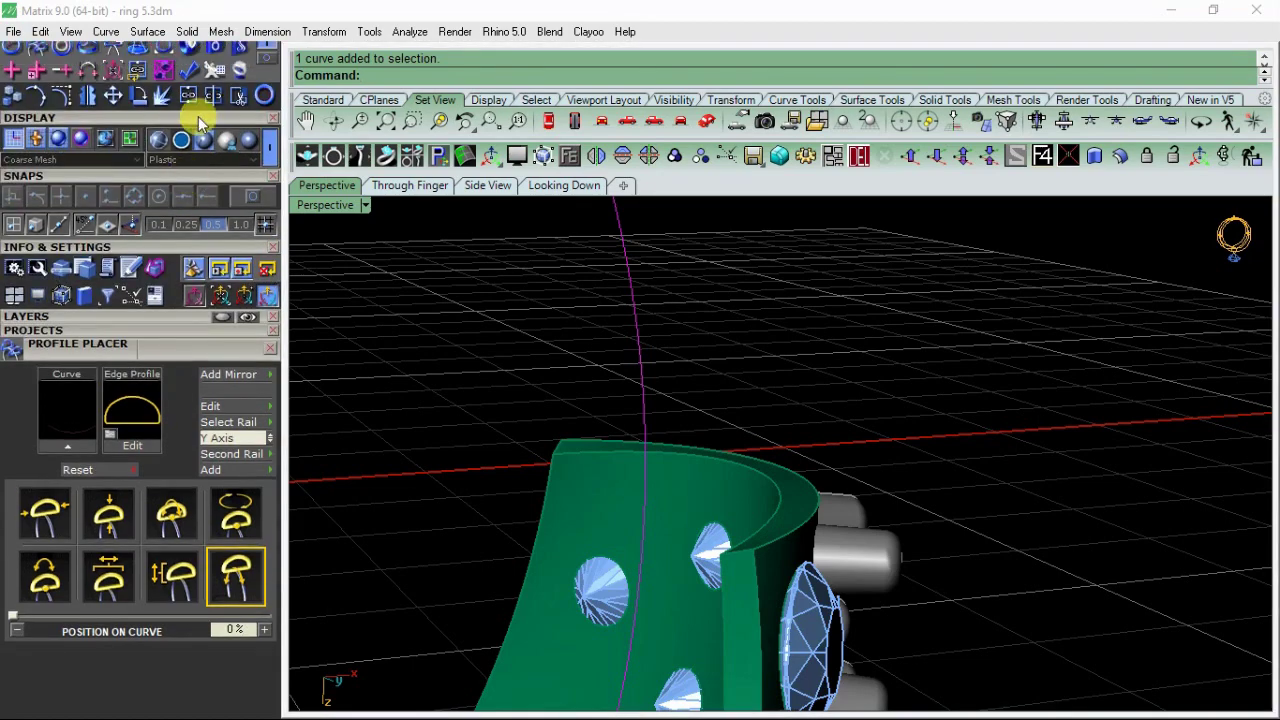
Step: Load the finger-size circle as the rail and move the profile to 49.5% along it
left_click(52, 456)
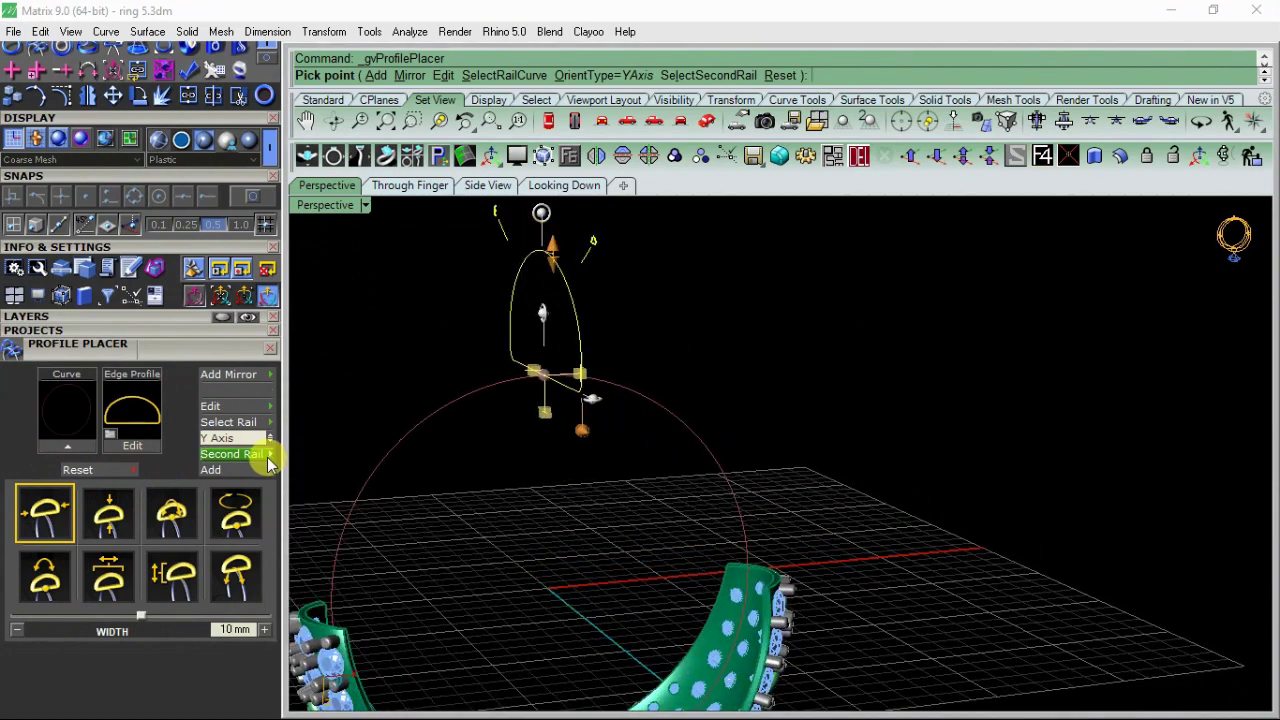
left_click_drag(537, 368, 797, 557)
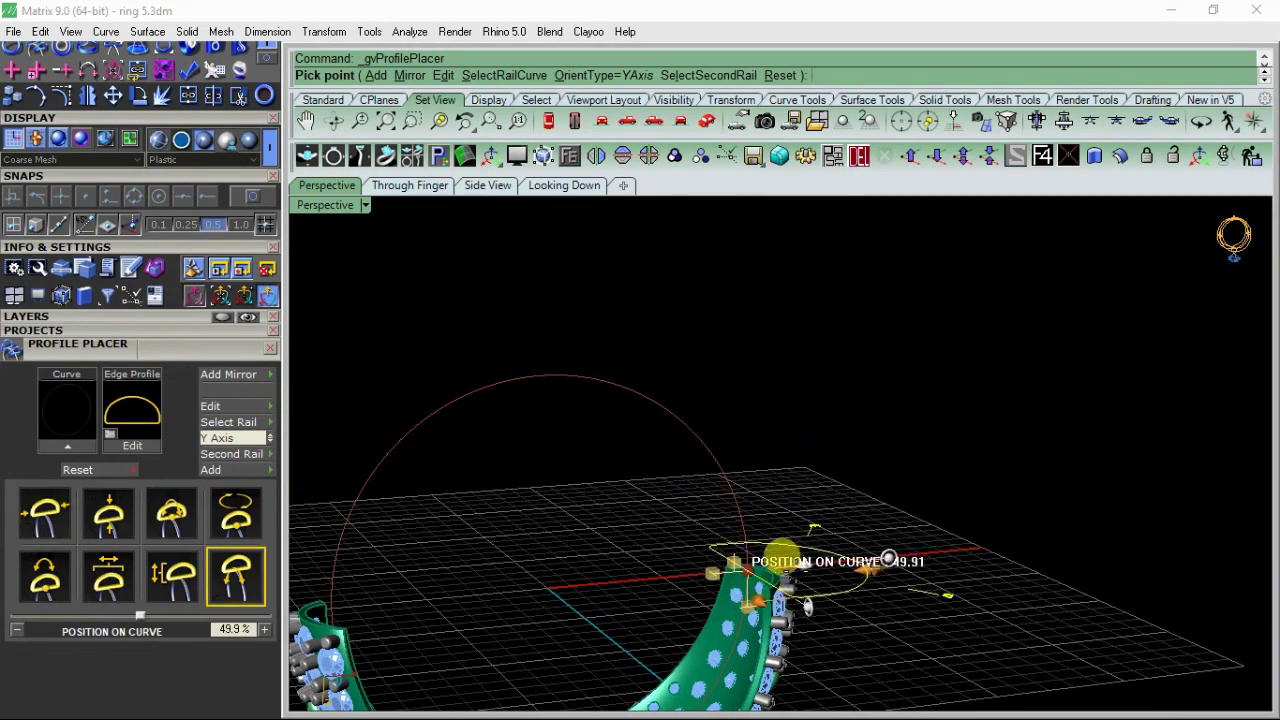
right_click_drag(926, 434, 743, 614)
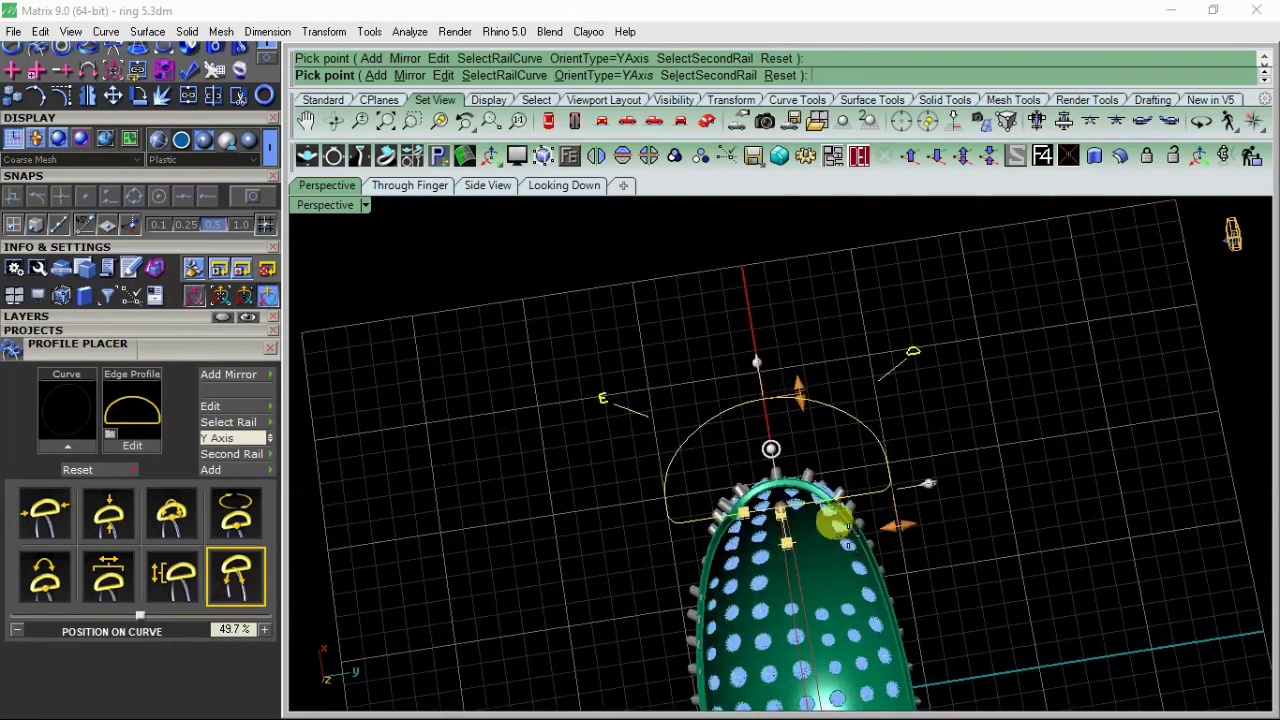
scroll(833, 520, "up", 4)
Step: Use the profileplacer_01 edge shape, narrowed to about 4.7 mm with its height lowered
left_click(147, 462)
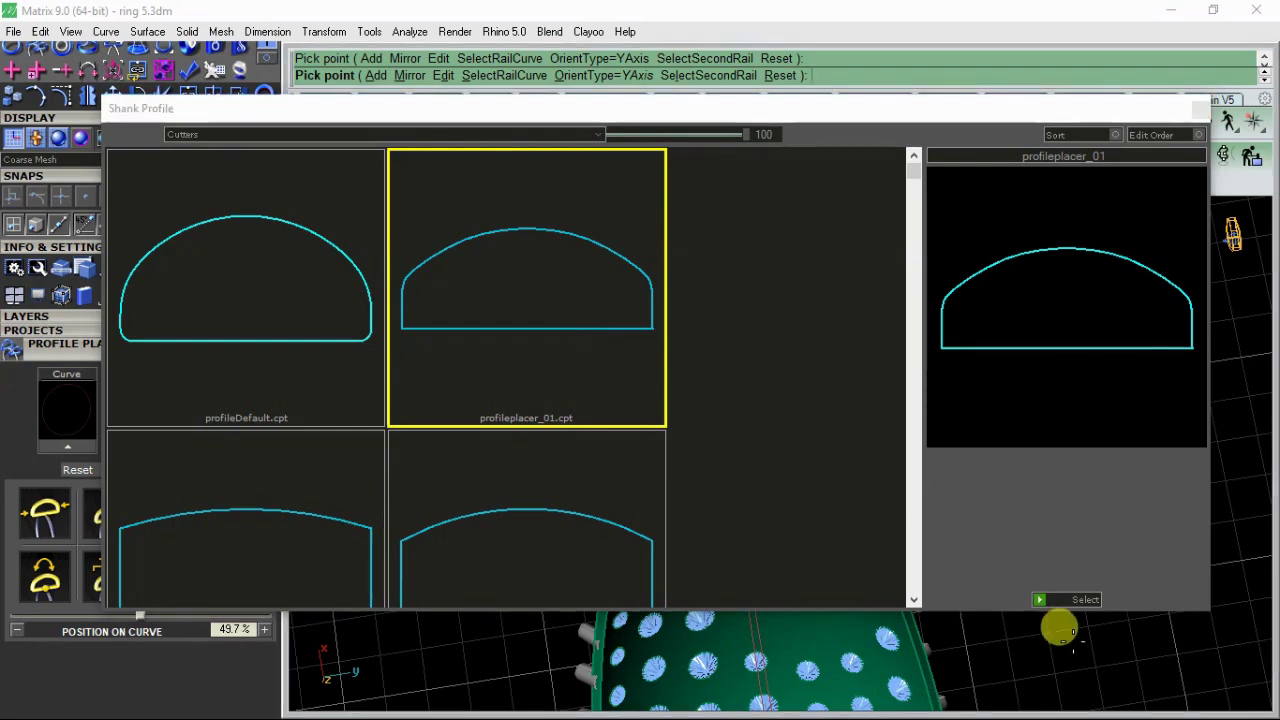
left_click(1040, 598)
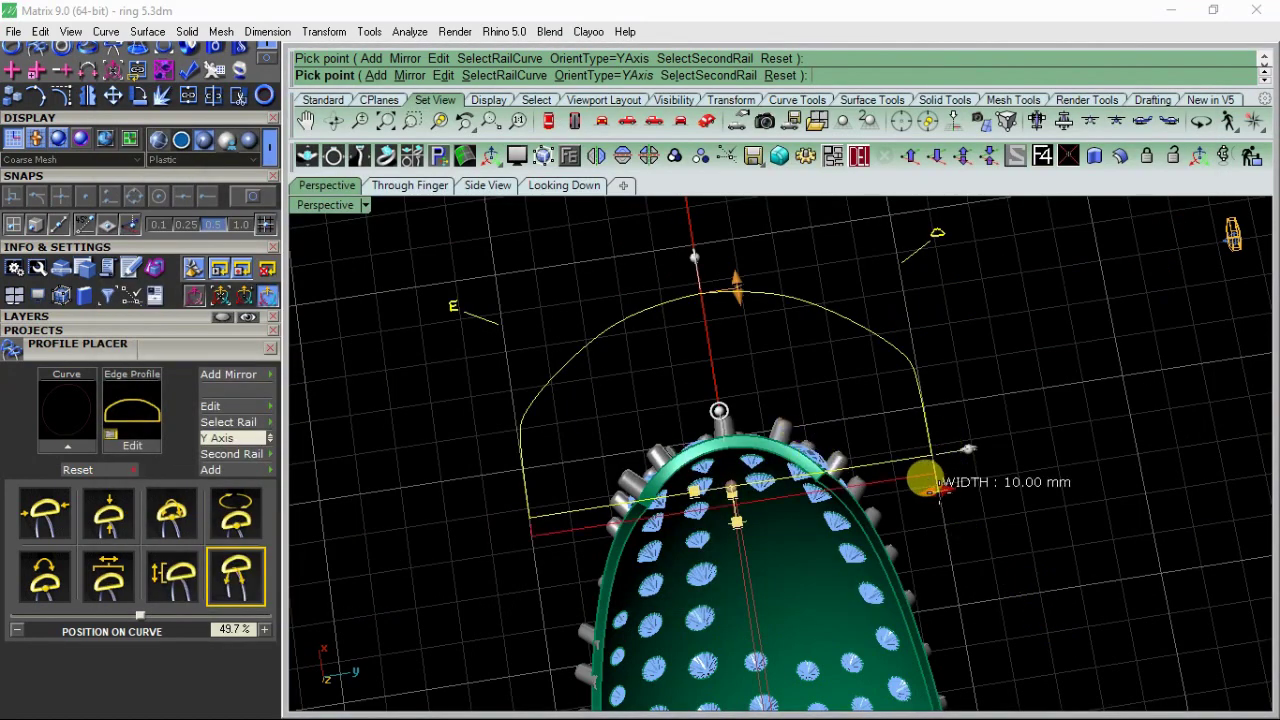
left_click_drag(925, 482, 815, 468)
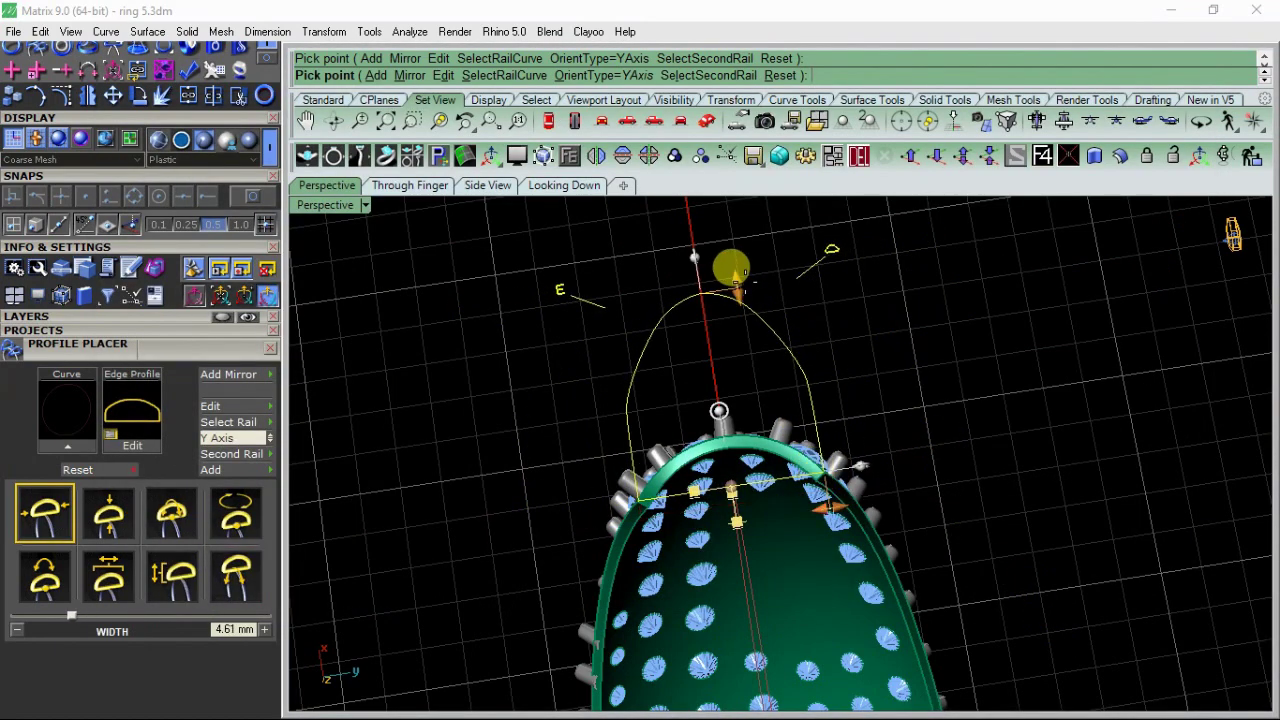
left_click_drag(724, 272, 778, 404)
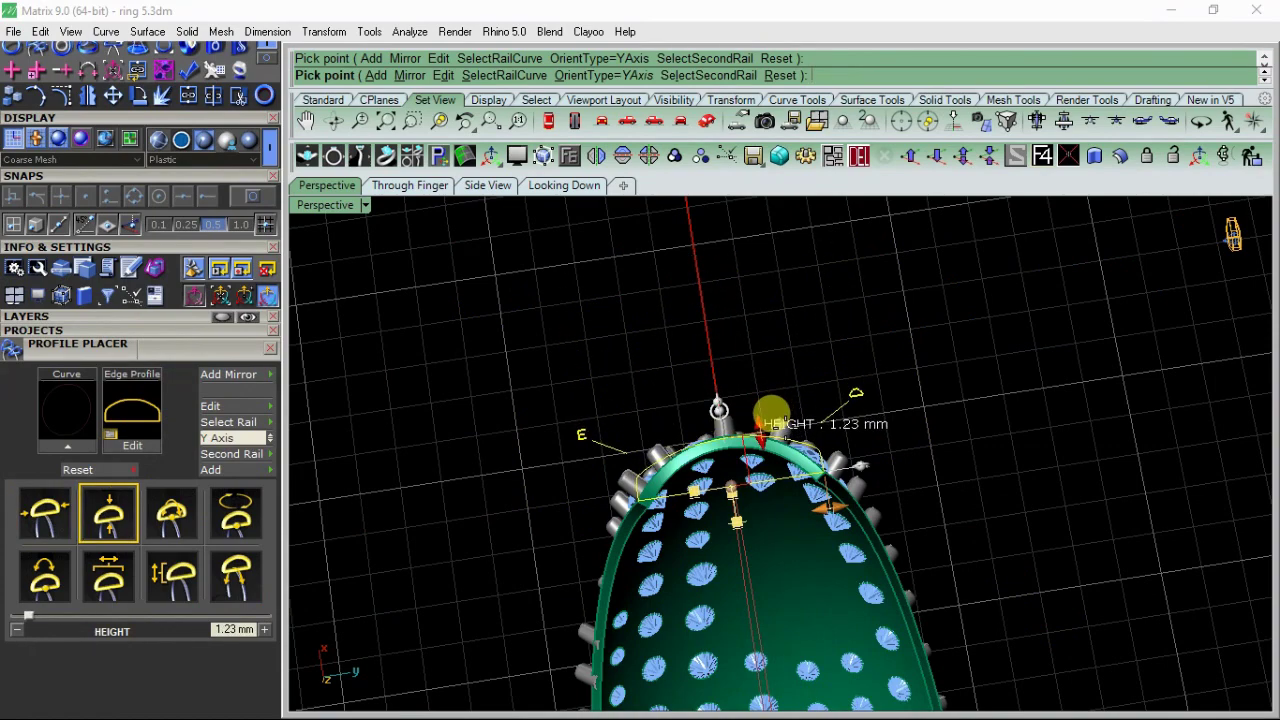
mouse_move(781, 424)
right_mouse_down()
mouse_move(885, 497)
mouse_move(835, 553)
mouse_move(677, 510)
right_mouse_up()
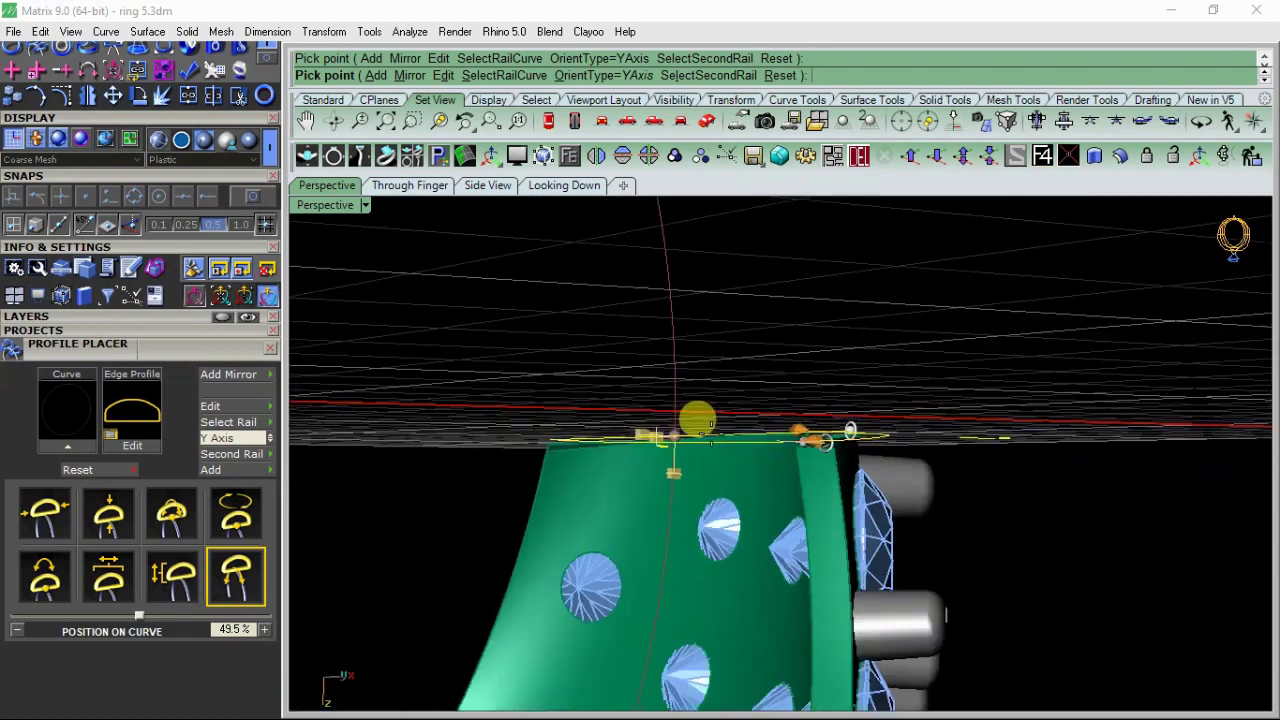
mouse_move(531, 452)
right_mouse_down()
mouse_move(789, 453)
mouse_move(750, 548)
mouse_move(845, 570)
mouse_move(820, 580)
right_mouse_up()
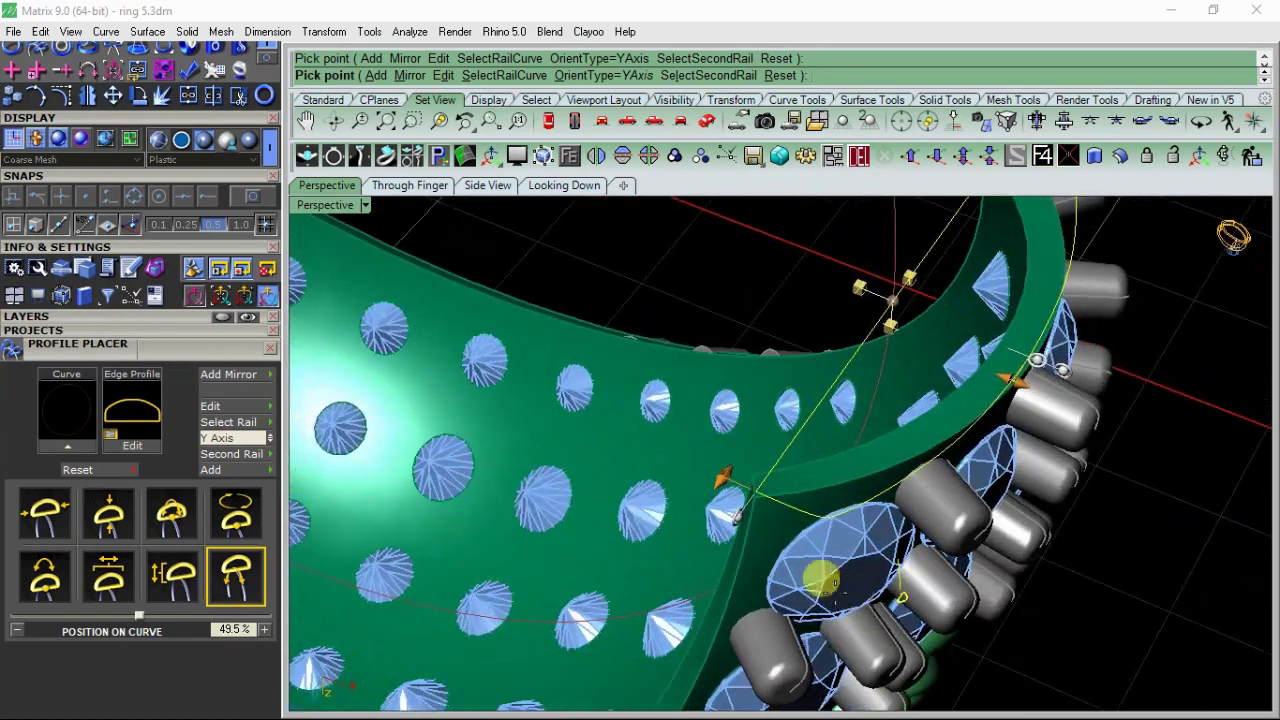
Step: Add a profileDefault domed shank profile about 4.74 mm wide on the rail
left_click(128, 412)
left_click(288, 279)
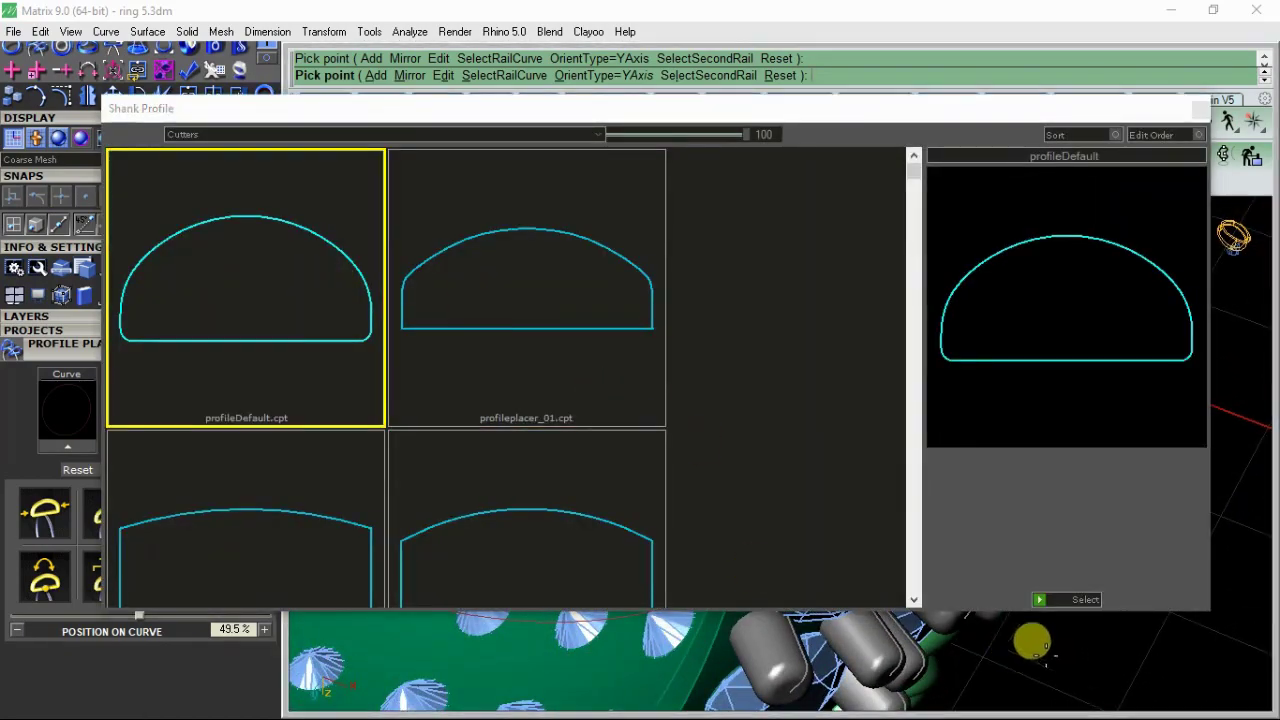
left_click(1040, 598)
mouse_move(800, 523)
right_mouse_down()
mouse_move(552, 537)
mouse_move(803, 429)
mouse_move(703, 407)
mouse_move(520, 512)
right_mouse_up()
left_click_drag(549, 516, 543, 510)
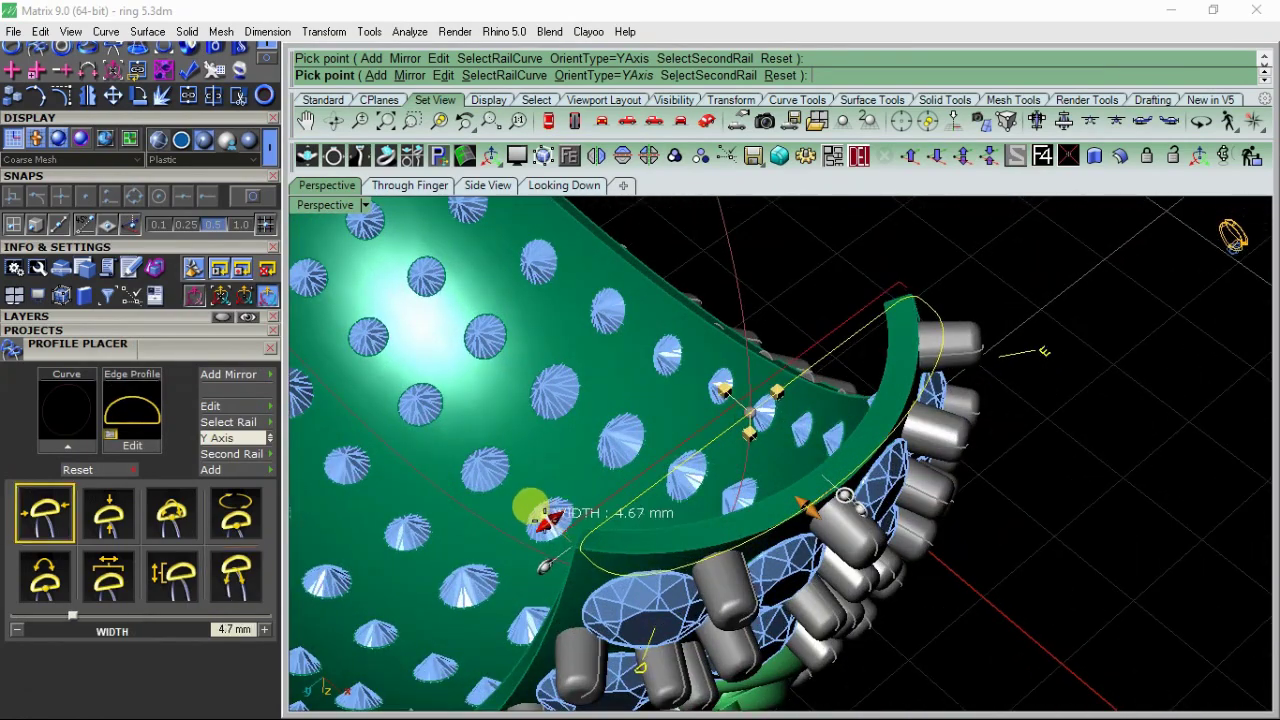
mouse_move(543, 510)
right_mouse_down()
mouse_move(860, 395)
mouse_move(855, 455)
mouse_move(590, 448)
right_mouse_up()
left_click(209, 469)
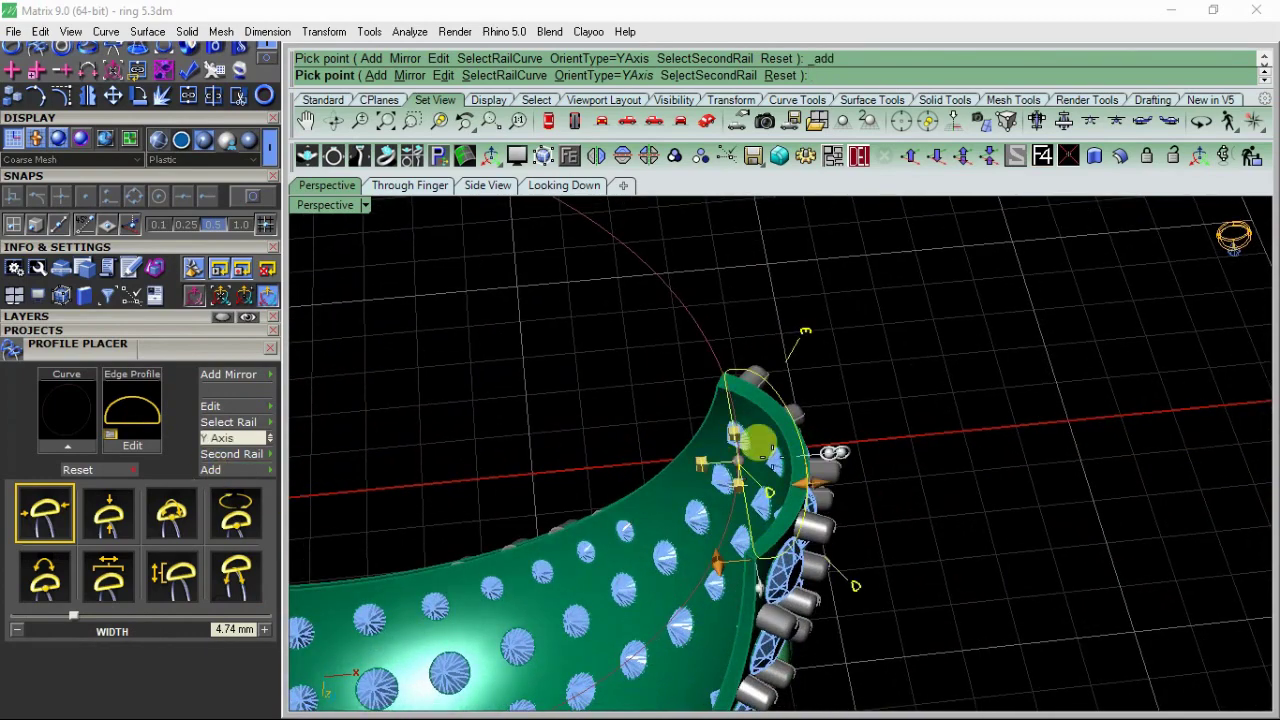
Step: Place a second profile at 75% along the rail, narrowed to about 2.48 mm
right_click_drag(850, 437, 838, 437)
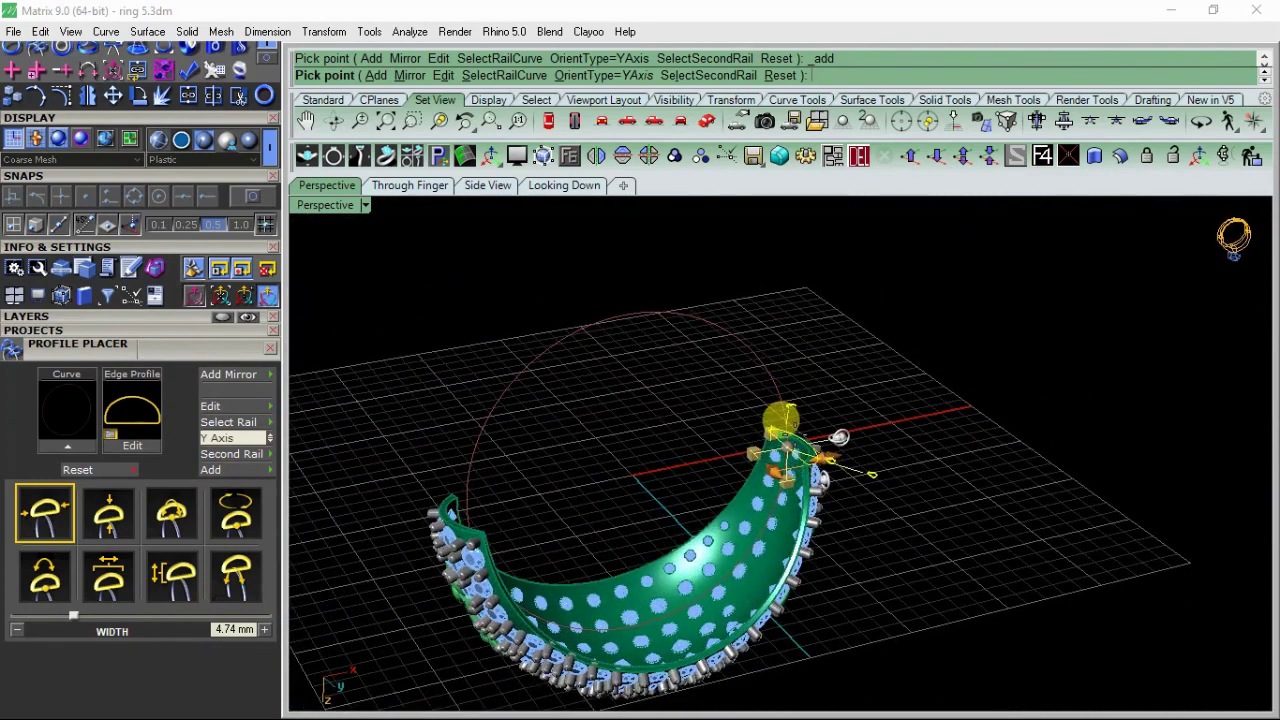
mouse_move(842, 437)
left_mouse_down()
mouse_move(688, 300)
mouse_move(640, 312)
left_mouse_up()
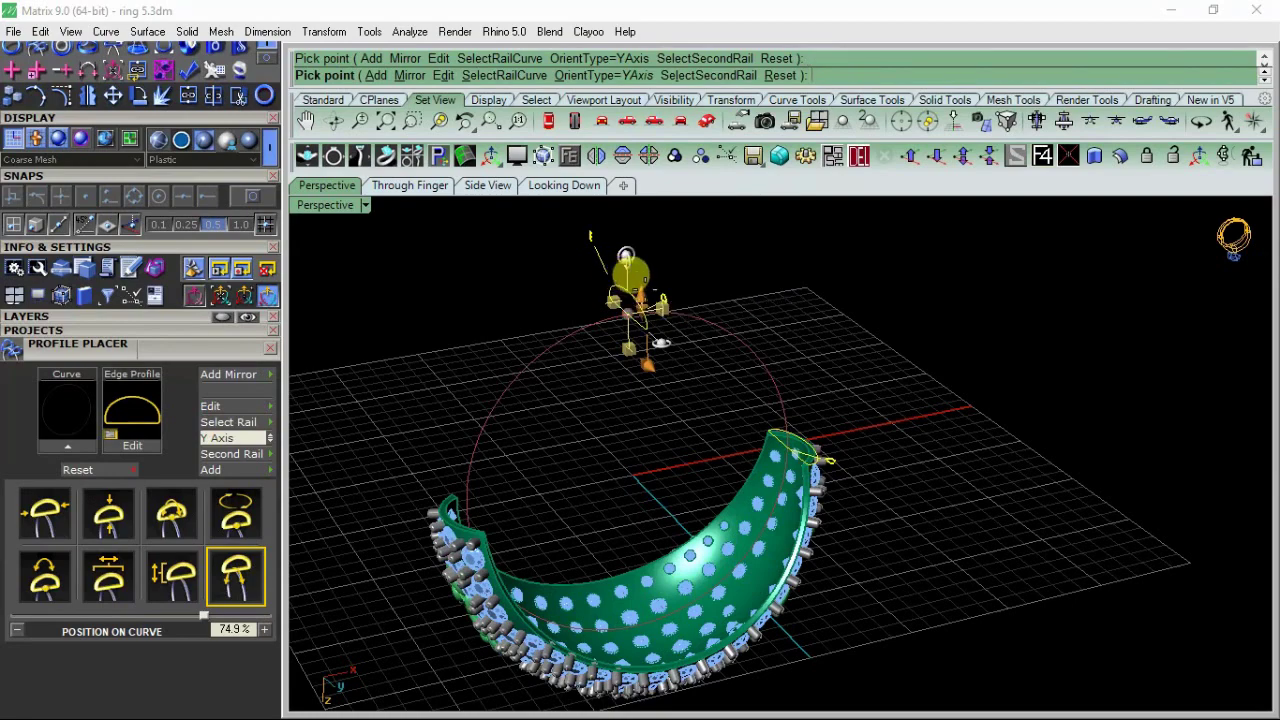
scroll(630, 270, "up", 3)
mouse_move(630, 270)
right_mouse_down()
mouse_move(820, 366)
mouse_move(720, 346)
right_mouse_up()
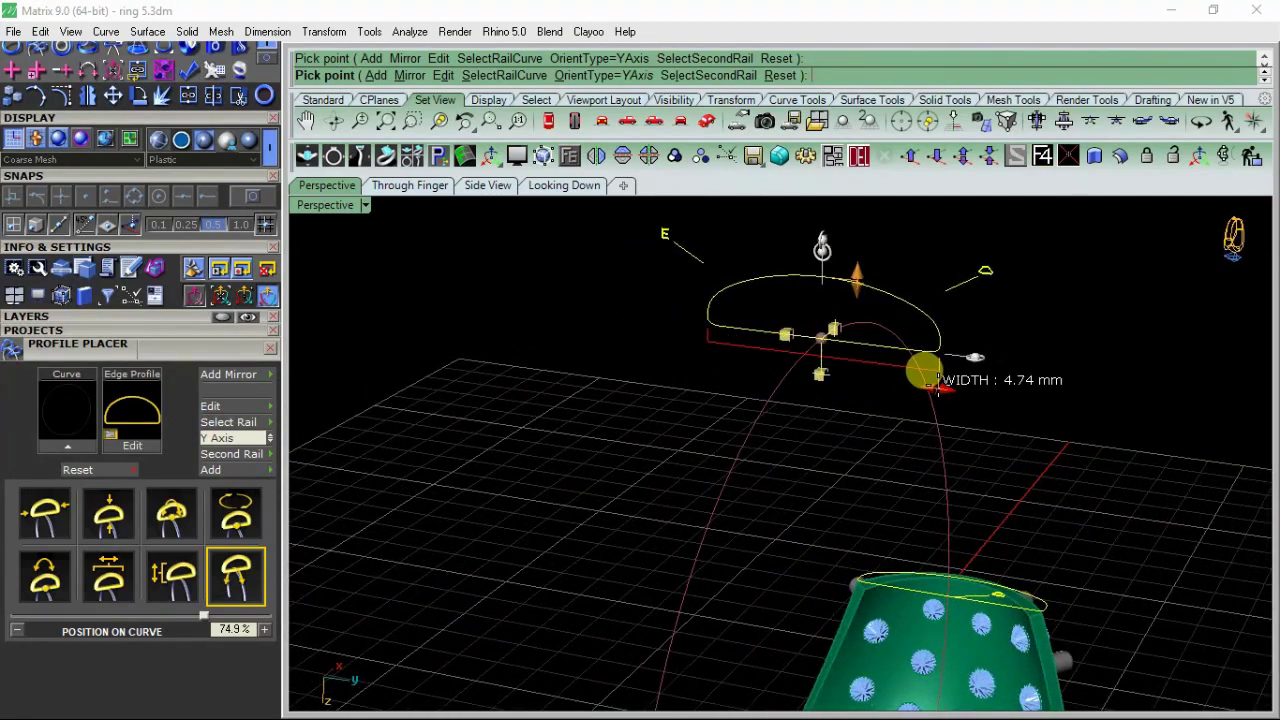
mouse_move(935, 385)
left_mouse_down()
mouse_move(833, 356)
mouse_move(828, 366)
left_mouse_up()
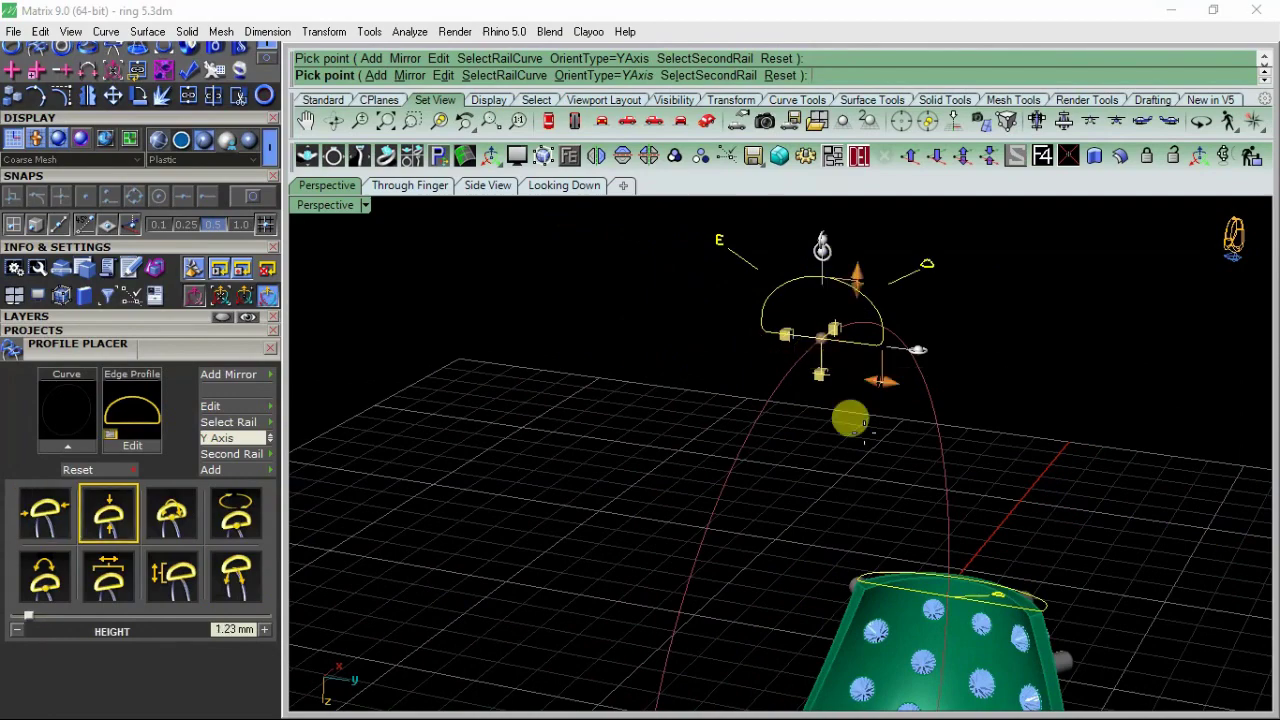
mouse_move(849, 417)
right_mouse_down()
mouse_move(889, 386)
mouse_move(854, 437)
mouse_move(905, 585)
mouse_move(877, 554)
mouse_move(760, 528)
mouse_move(737, 414)
right_mouse_up()
key("Return")
Step: Mirror the placed shank profile curves as a copy to the band's other side
key("Escape")
left_click(857, 534)
left_click(594, 160)
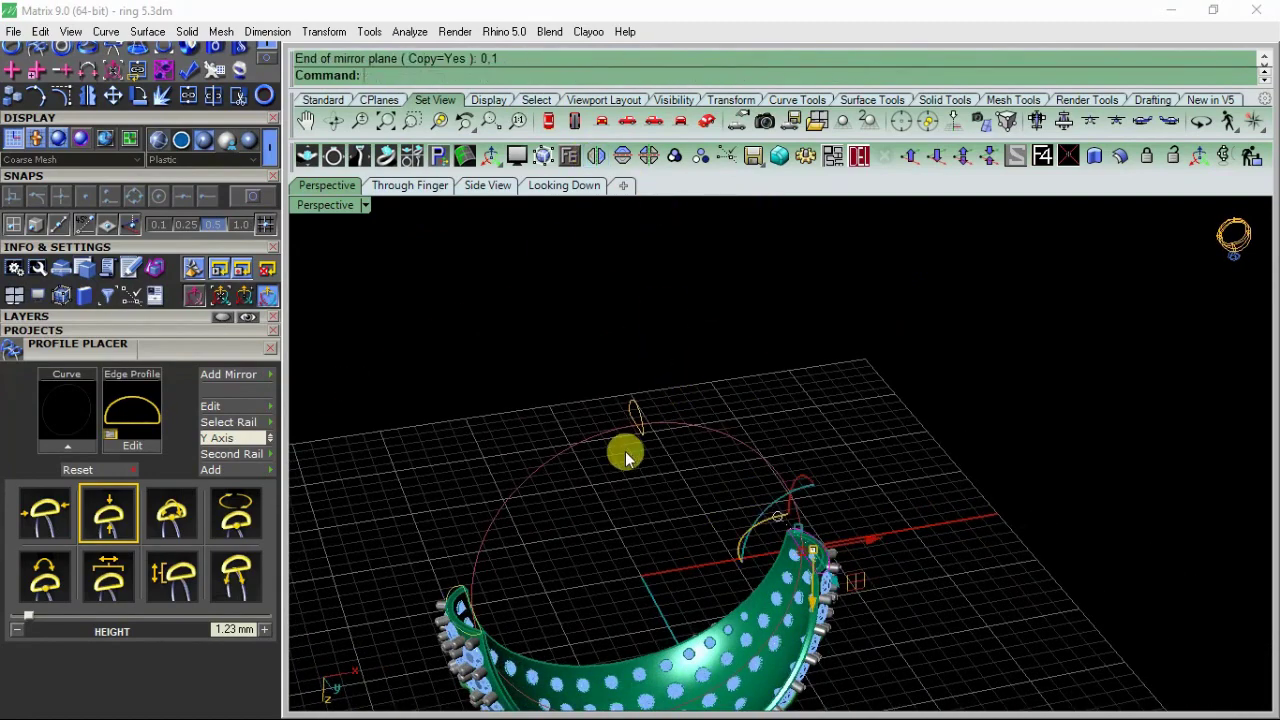
Step: Turn off the Metal 01 green body and Metal 02 rose ornament layers
left_click(138, 316)
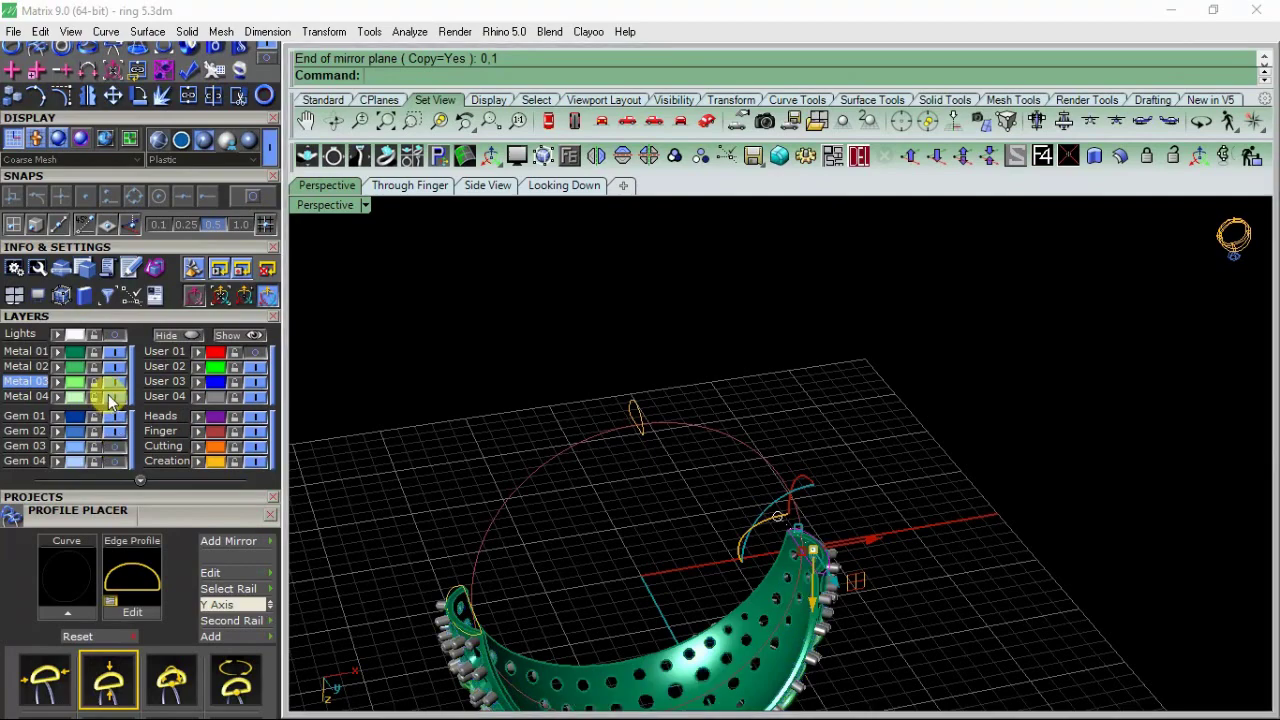
left_click(113, 353)
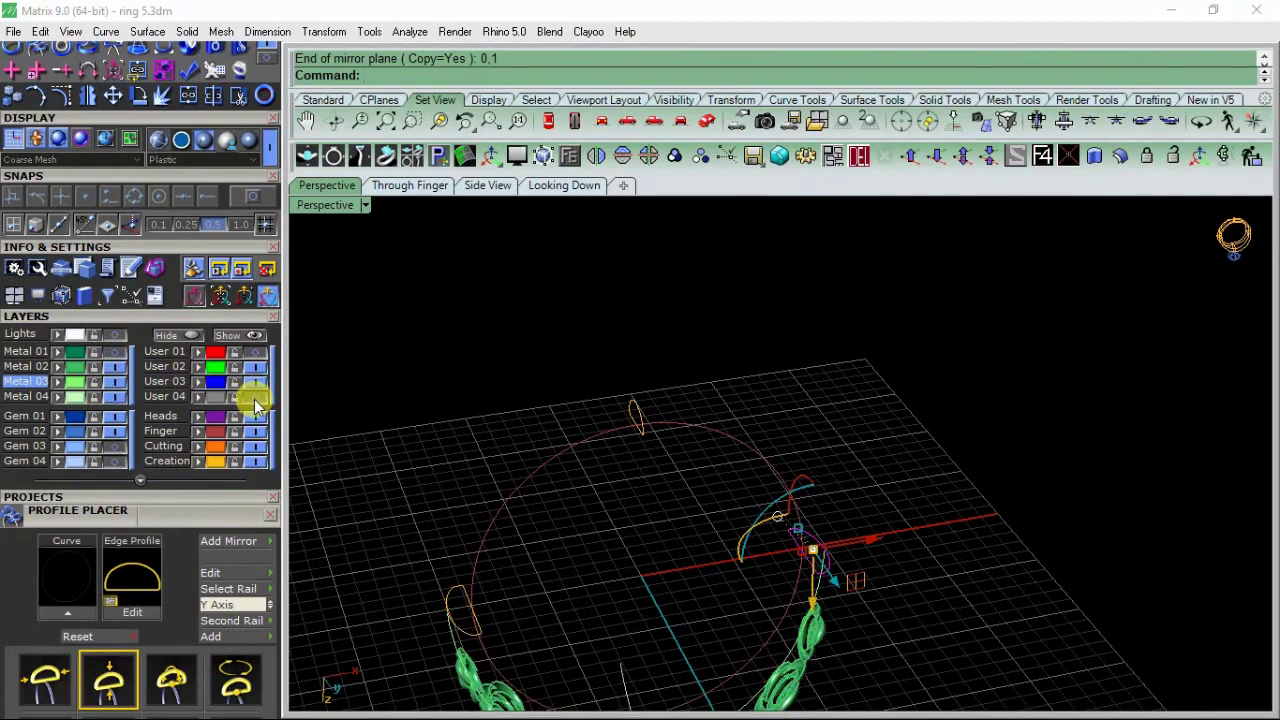
left_click(121, 369)
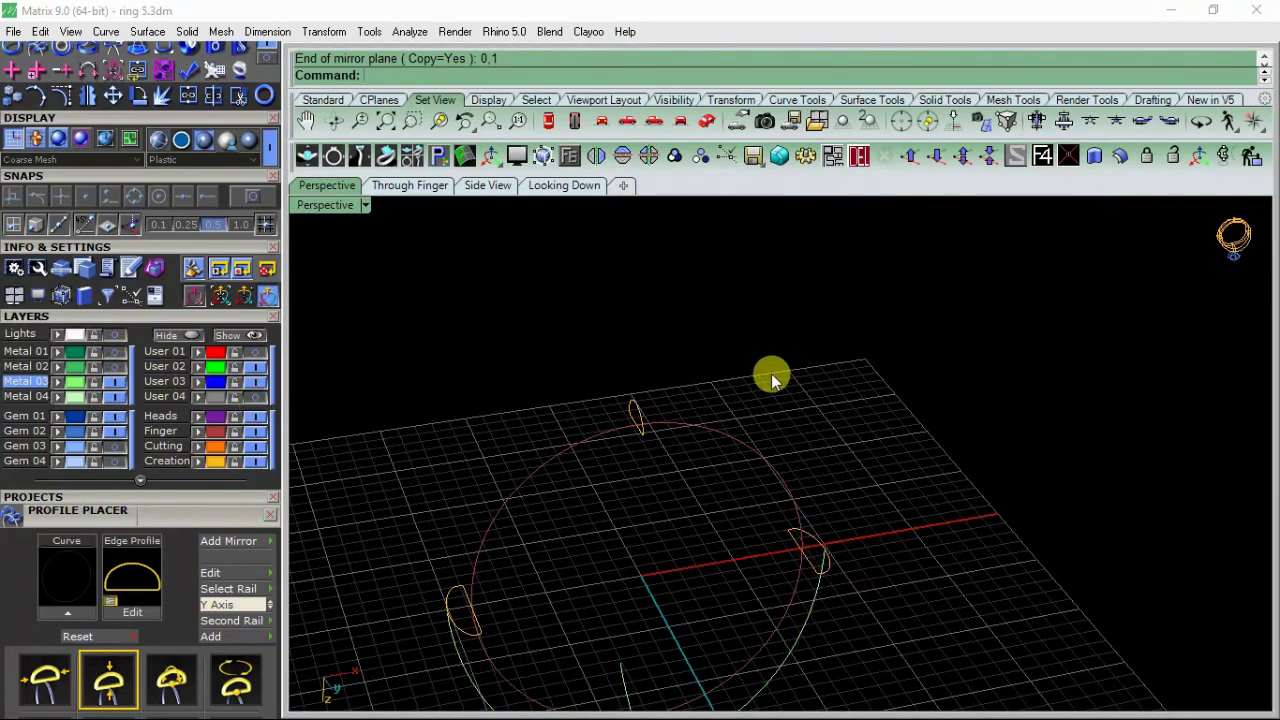
mouse_move(771, 378)
right_mouse_down()
mouse_move(635, 455)
mouse_move(685, 490)
right_mouse_up()
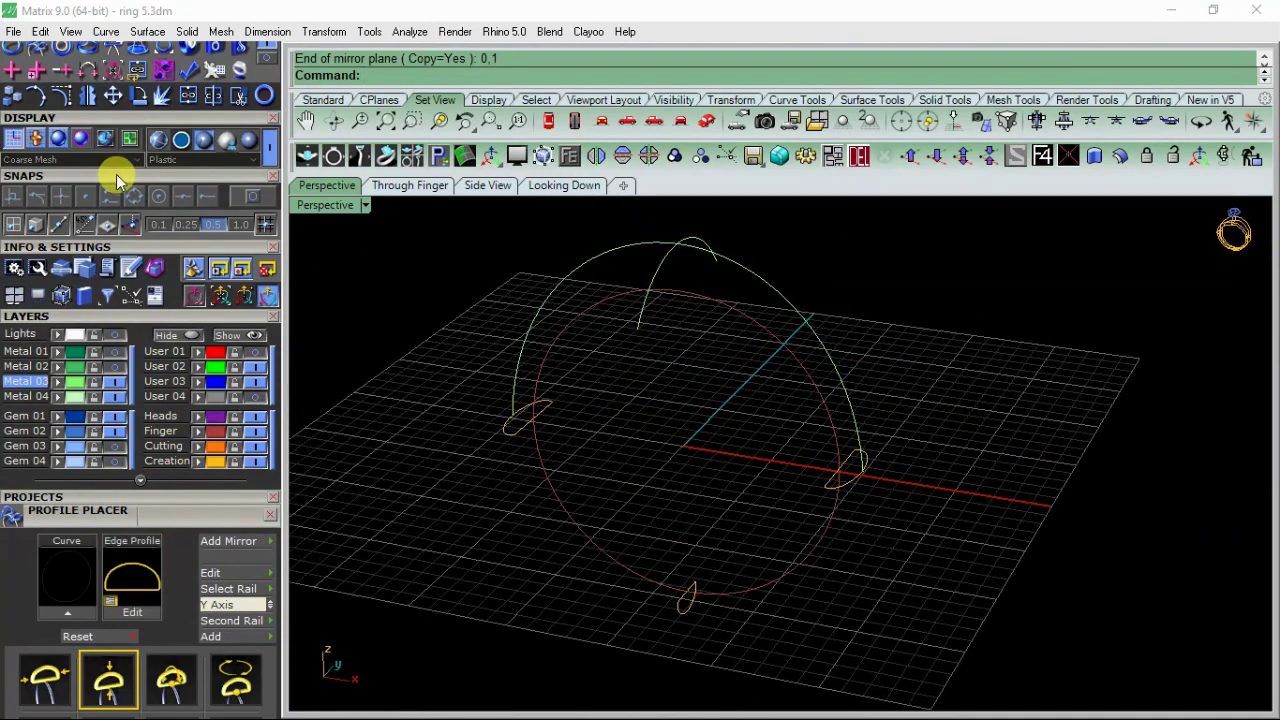
scroll(116, 174, "up", 5)
Step: Sweep 1 Rail the mirrored profiles along the finger-size circle to form the green shank
left_click(78, 201)
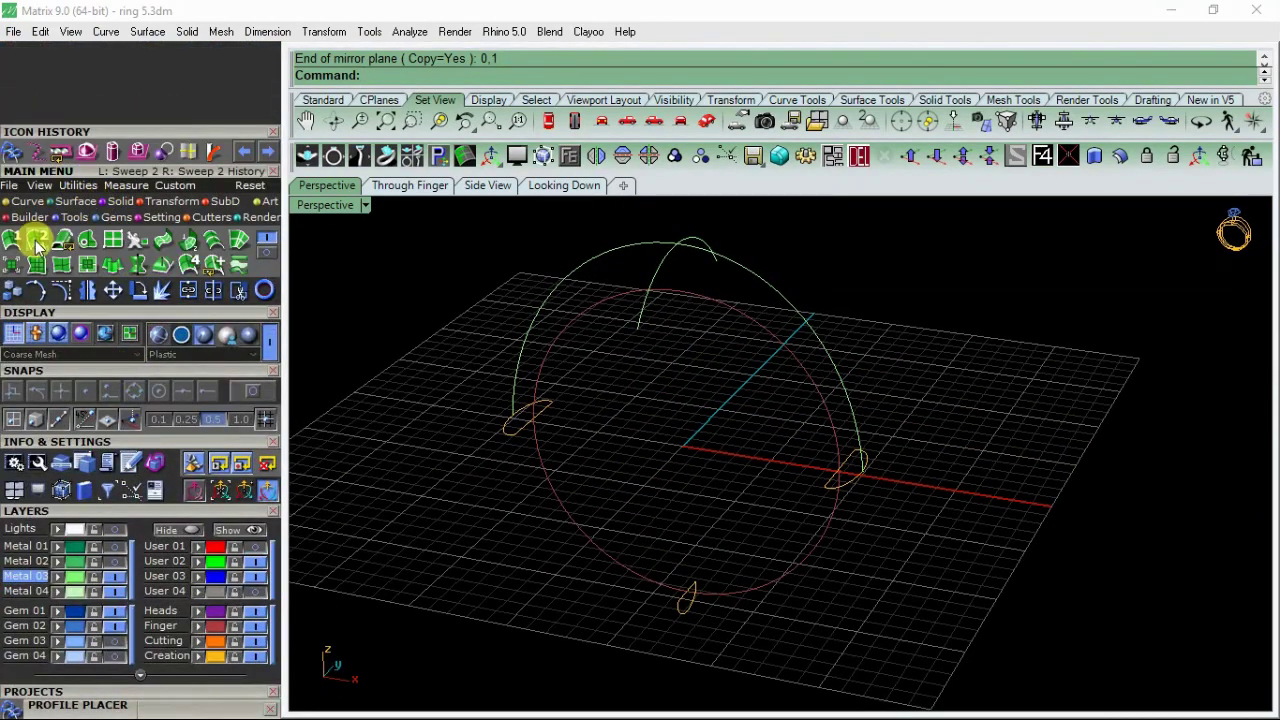
left_click(14, 239)
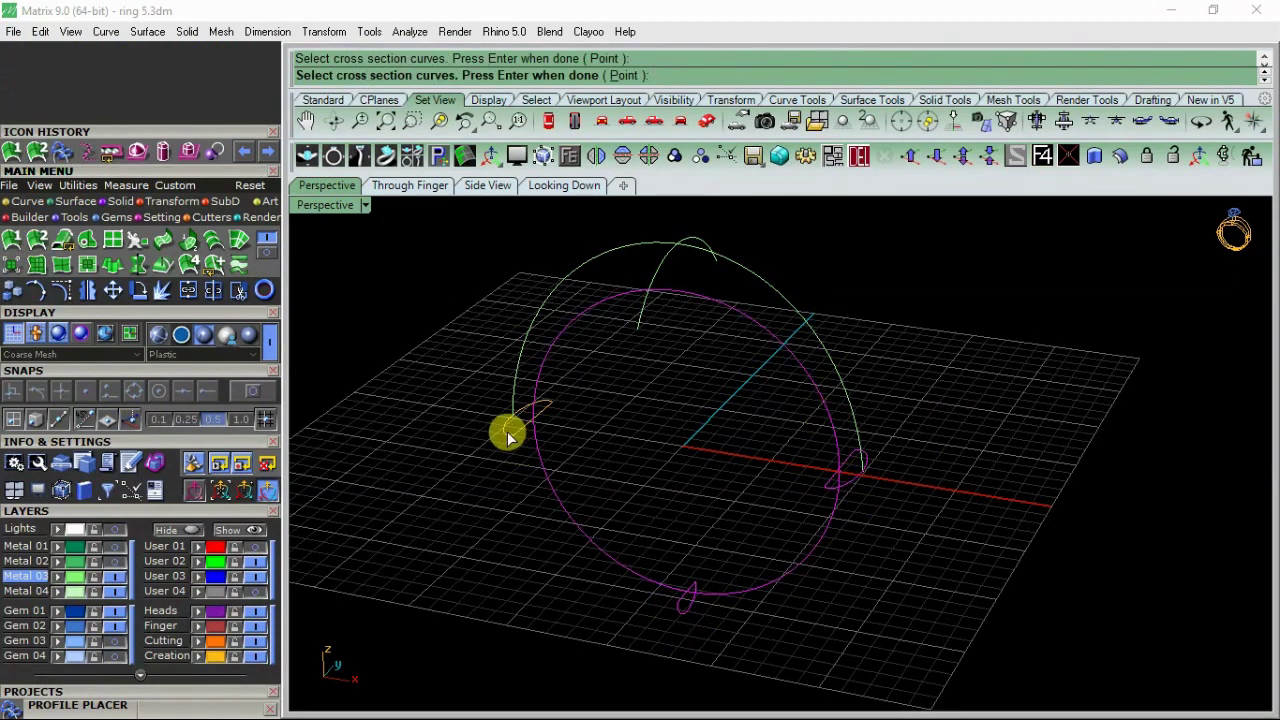
key("Return")
key("Return")
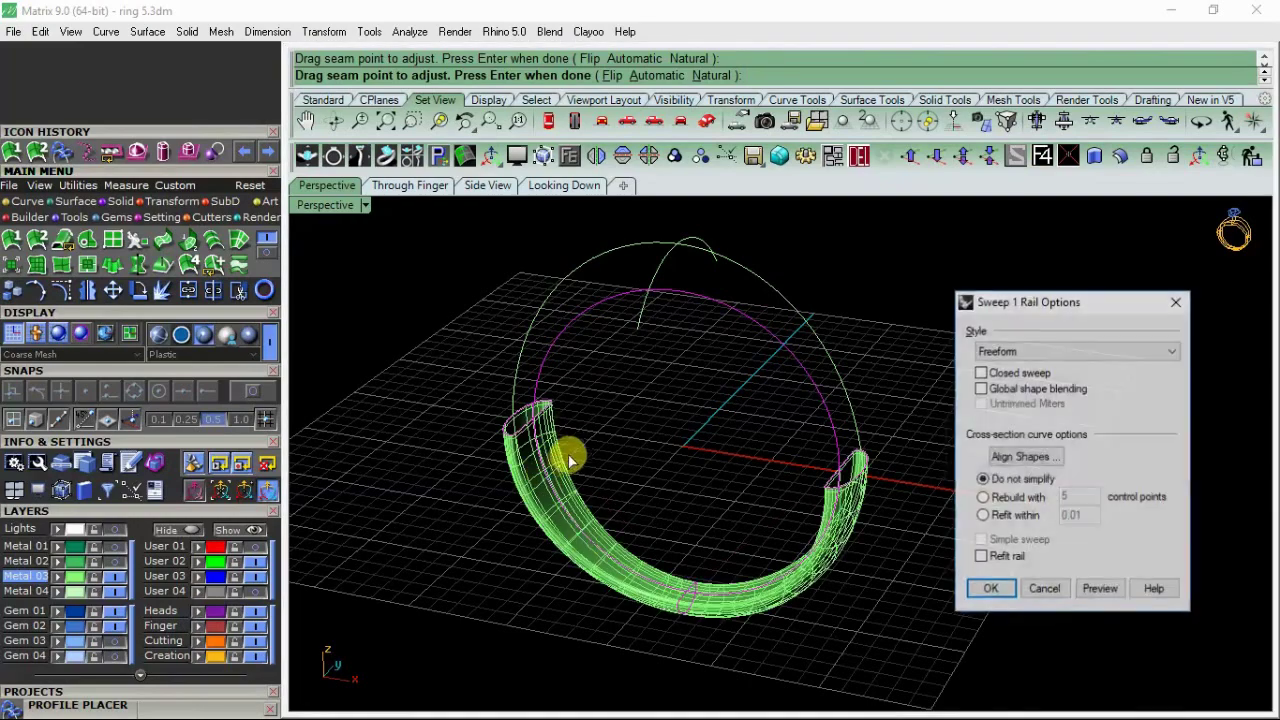
left_click(990, 590)
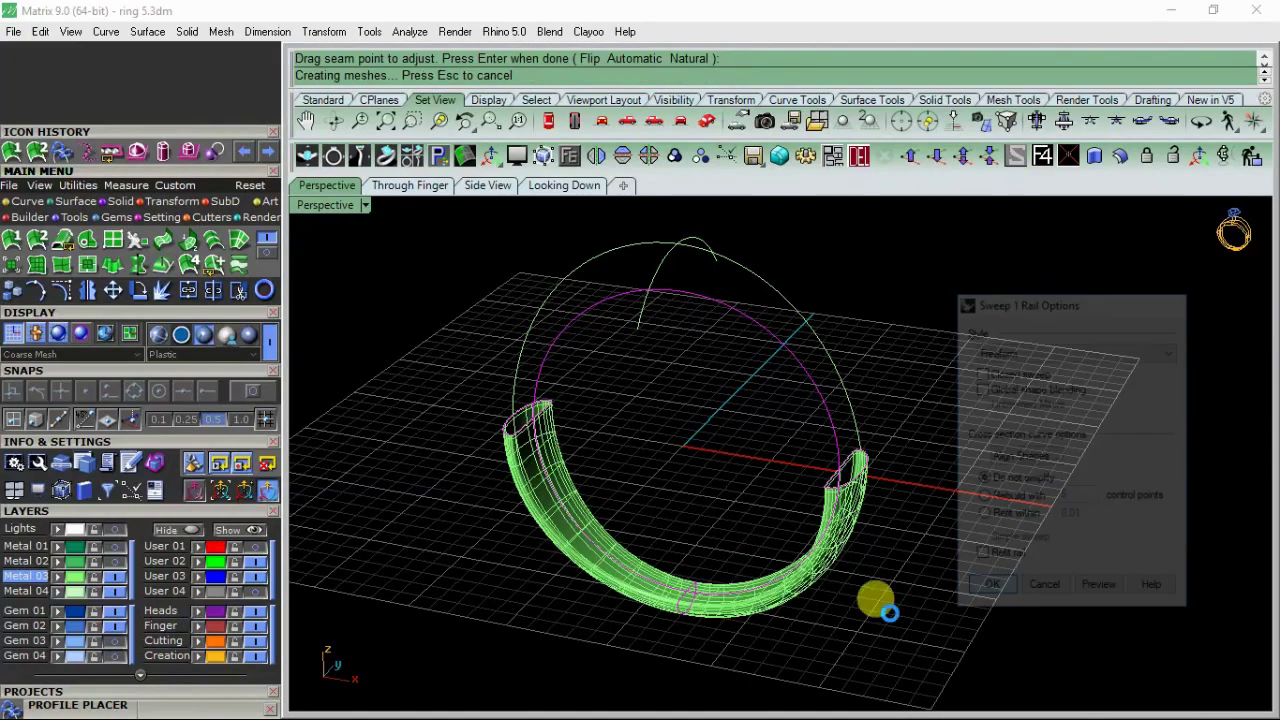
right_click_drag(878, 617, 530, 447)
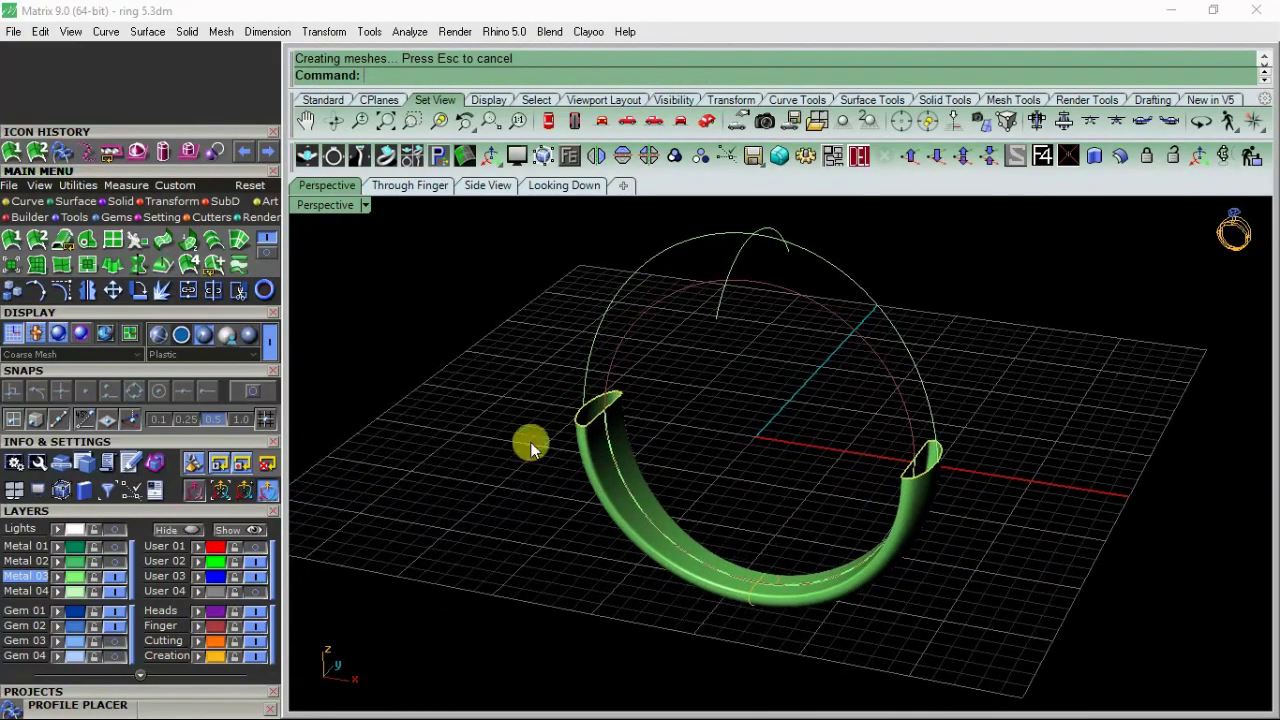
left_click(117, 561)
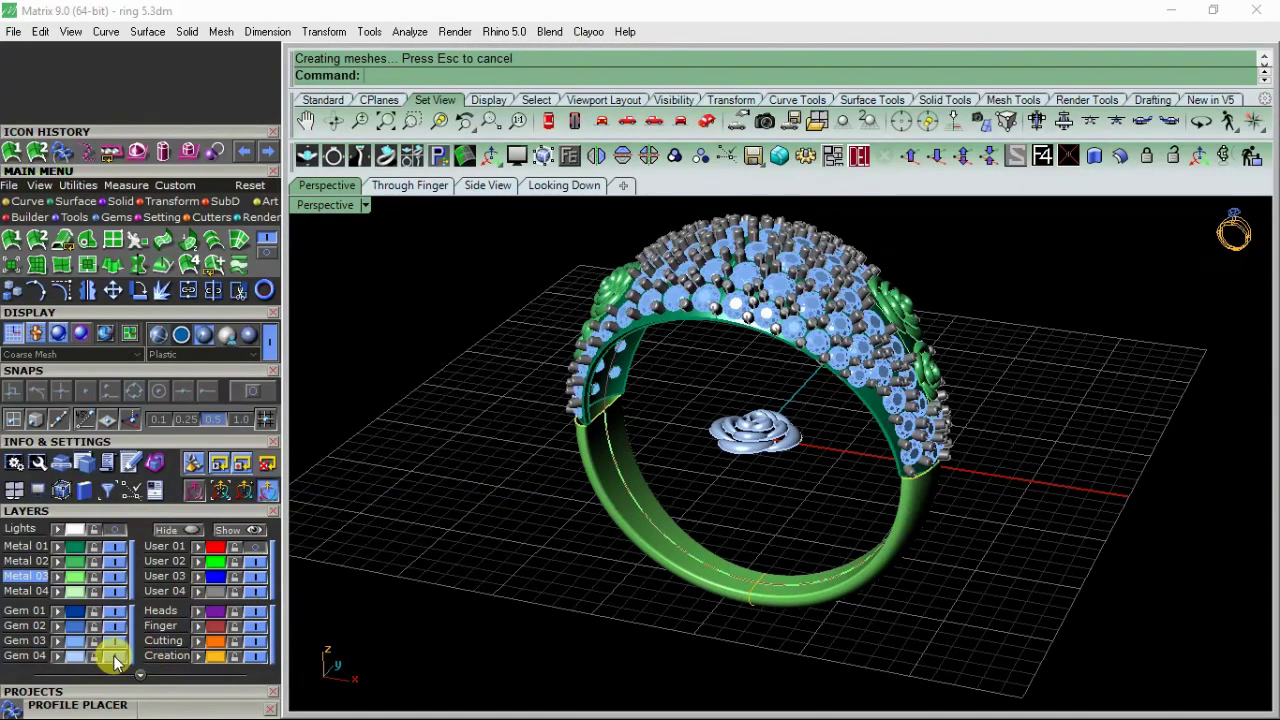
Step: Hide the Finger layer's finger-size curves
mouse_move(563, 496)
right_mouse_down()
mouse_move(645, 505)
mouse_move(714, 390)
mouse_move(877, 471)
mouse_move(751, 394)
mouse_move(609, 371)
mouse_move(676, 422)
mouse_move(731, 414)
mouse_move(809, 429)
mouse_move(862, 470)
right_mouse_up()
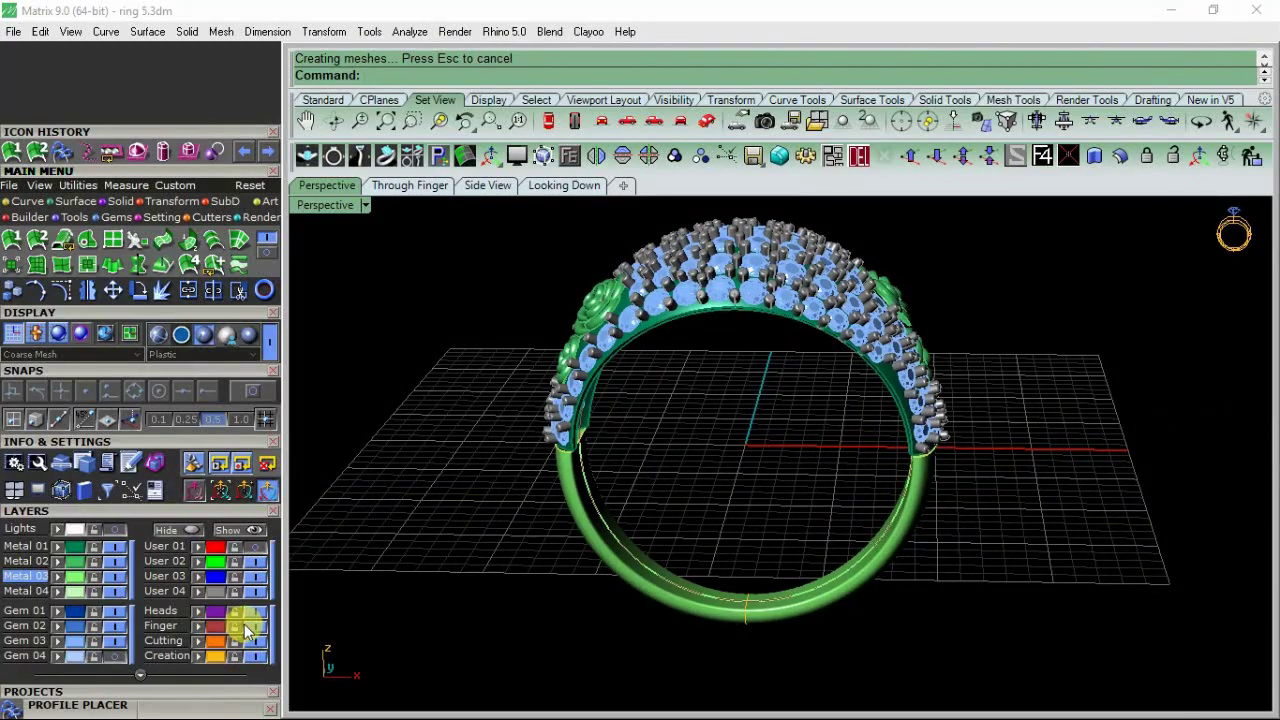
left_click(212, 656)
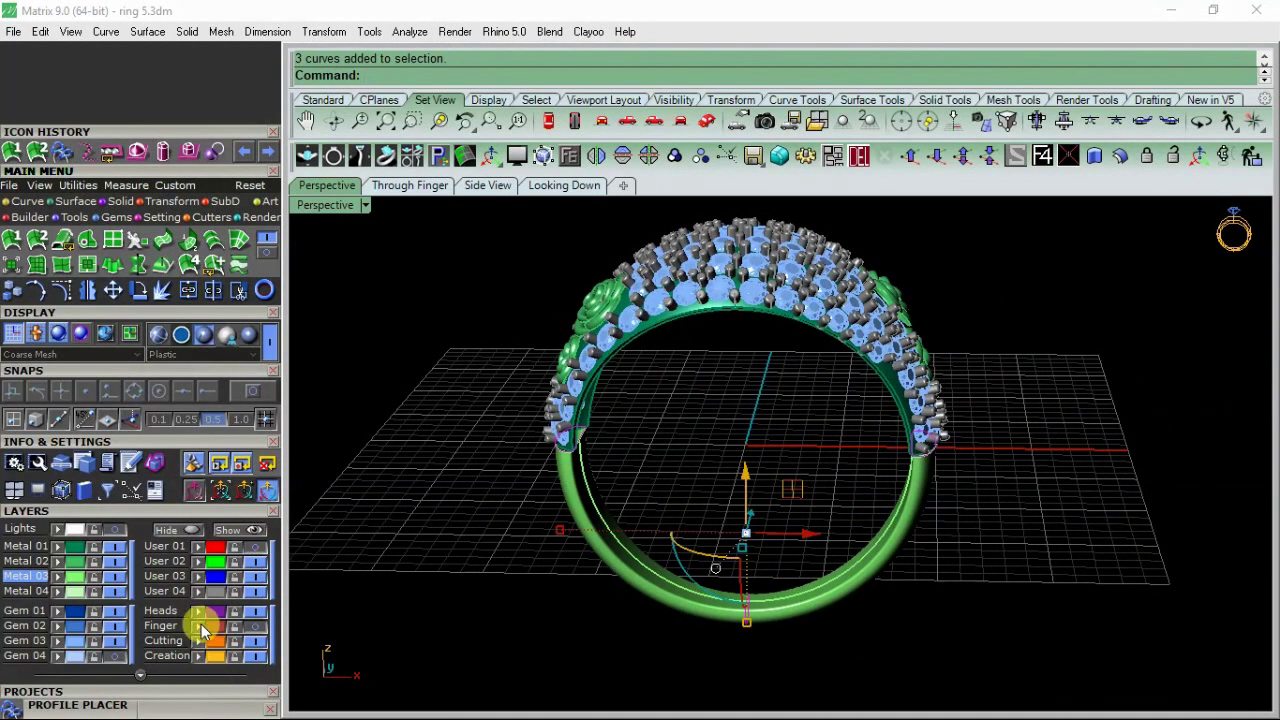
mouse_move(400, 586)
right_mouse_down()
mouse_move(563, 526)
mouse_move(325, 655)
right_mouse_up()
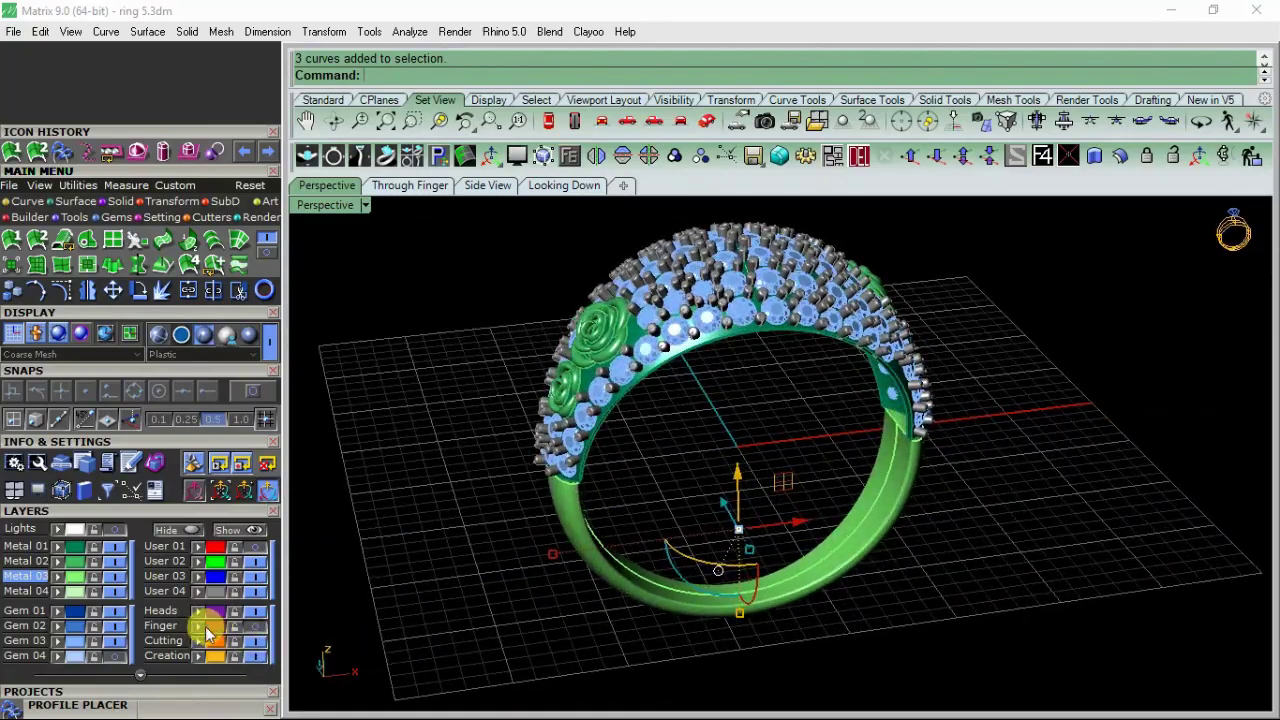
left_click(258, 626)
Step: Cap the lower shank's open ends with Solid > Cap Planar Holes
mouse_move(577, 425)
right_mouse_down()
mouse_move(491, 691)
mouse_move(606, 566)
mouse_move(676, 410)
mouse_move(634, 357)
mouse_move(749, 380)
mouse_move(562, 425)
right_mouse_up()
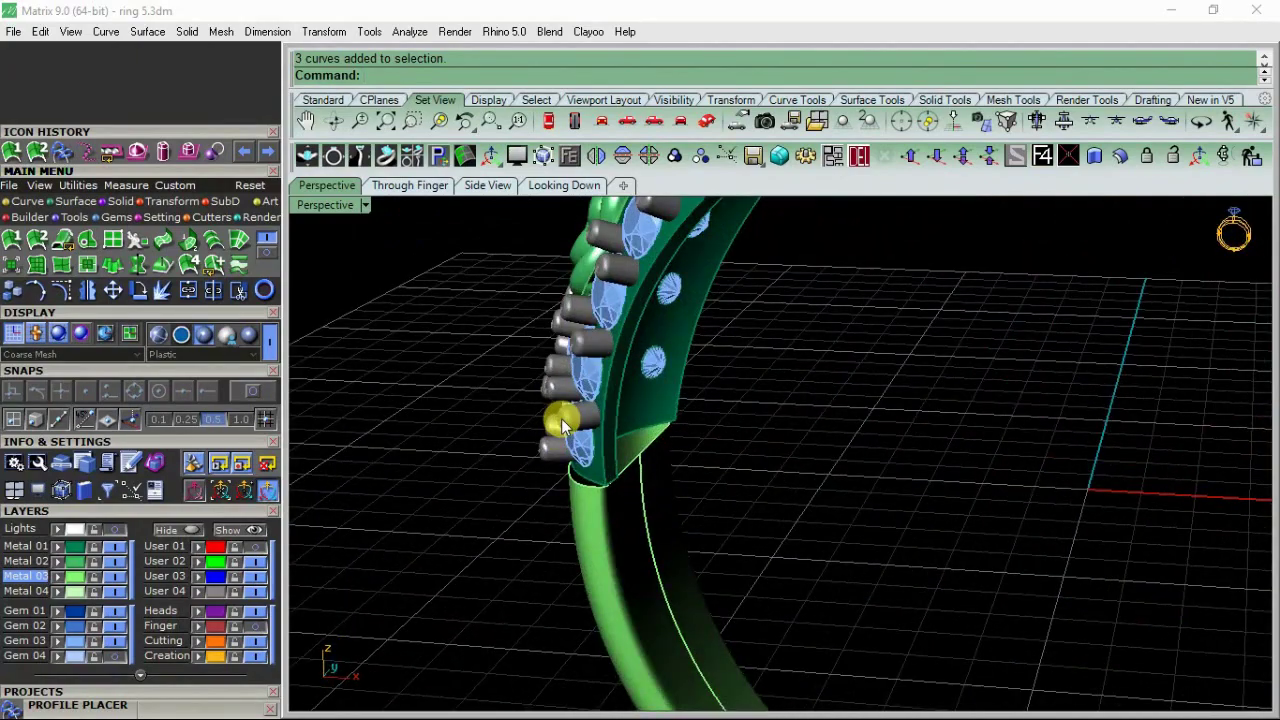
mouse_move(602, 485)
right_mouse_down()
mouse_move(486, 386)
mouse_move(544, 512)
right_mouse_up()
left_click(544, 512)
left_click(122, 202)
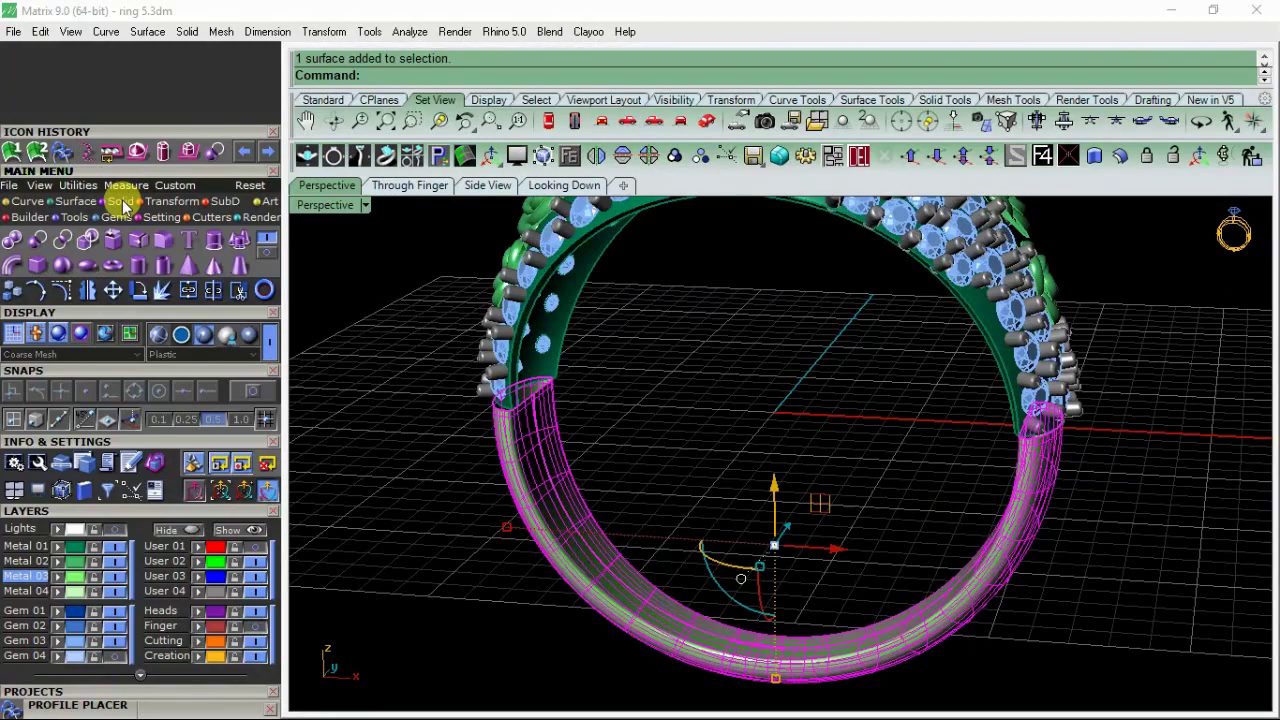
left_click(128, 245)
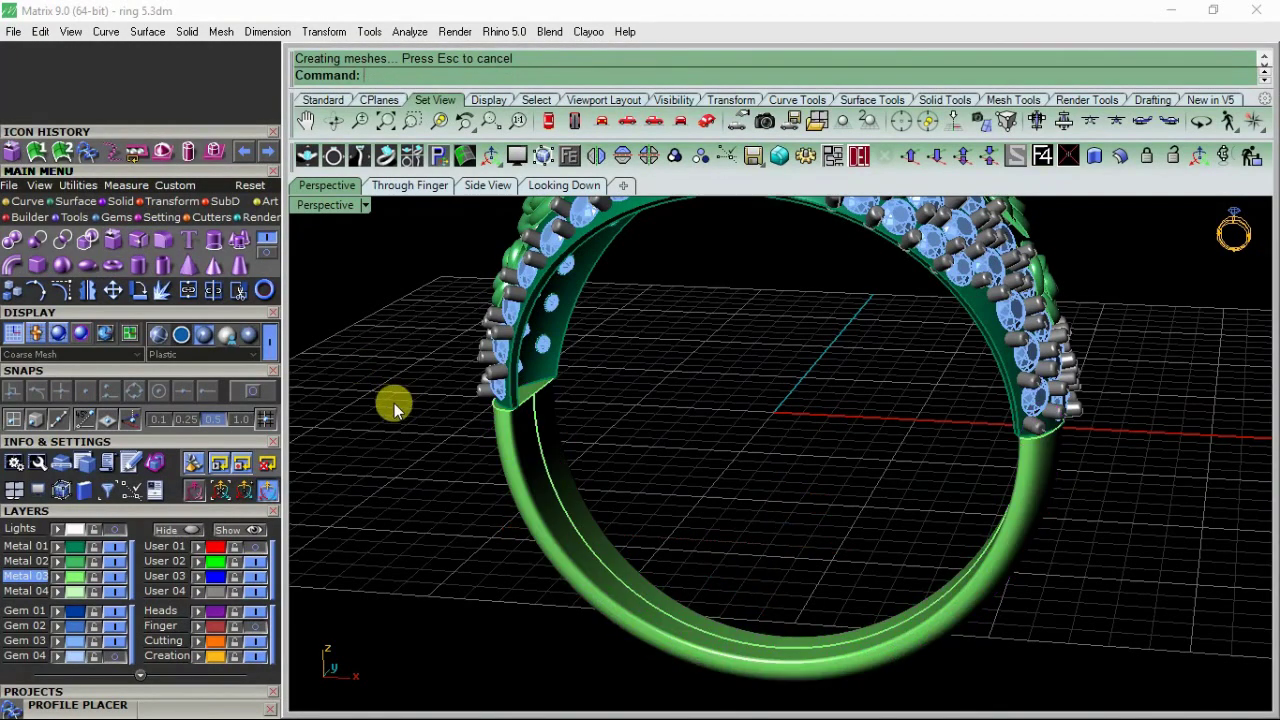
mouse_move(394, 403)
right_mouse_down()
mouse_move(509, 434)
mouse_move(680, 436)
mouse_move(768, 518)
mouse_move(520, 500)
mouse_move(636, 494)
mouse_move(665, 520)
mouse_move(650, 540)
mouse_move(655, 655)
mouse_move(671, 543)
mouse_move(691, 517)
mouse_move(768, 478)
right_mouse_up()
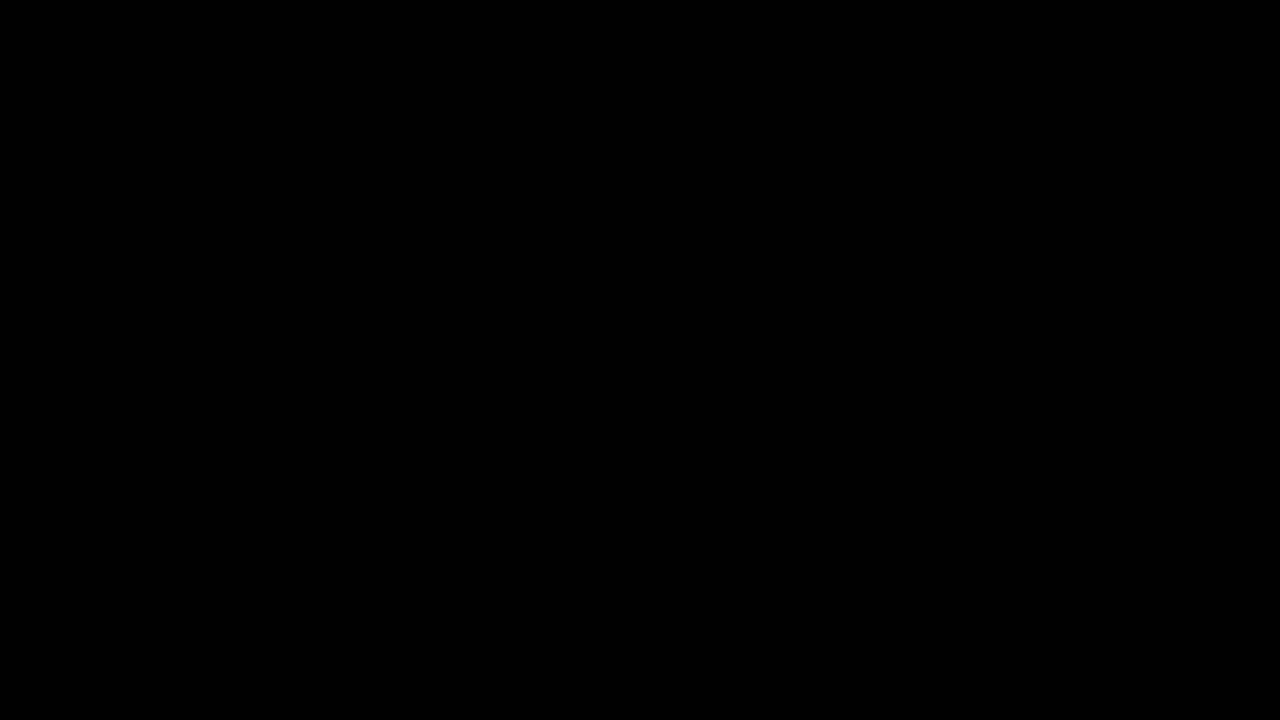